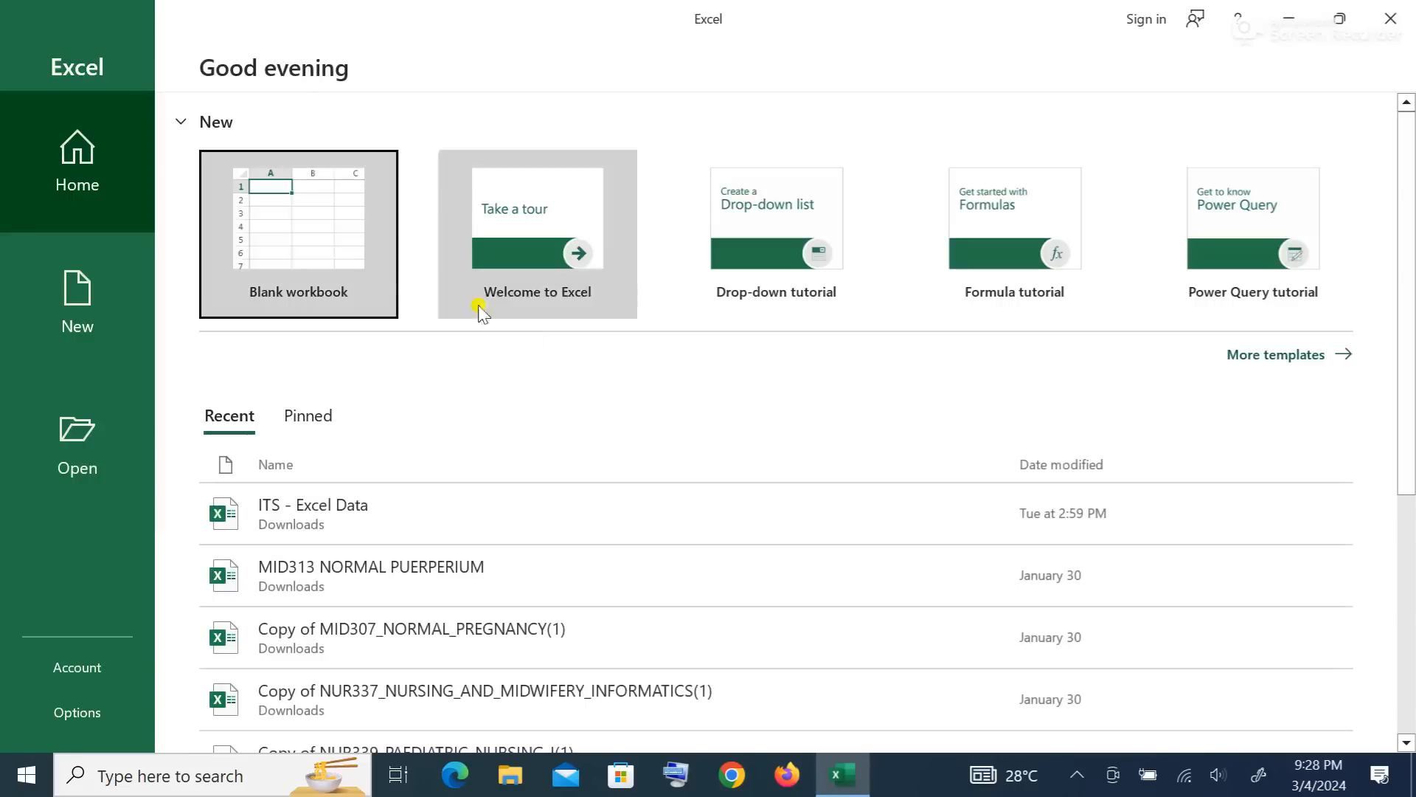
Step: Start a blank workbook, then open 'ITS - Excel Data' from the recent workbooks list
click(302, 221)
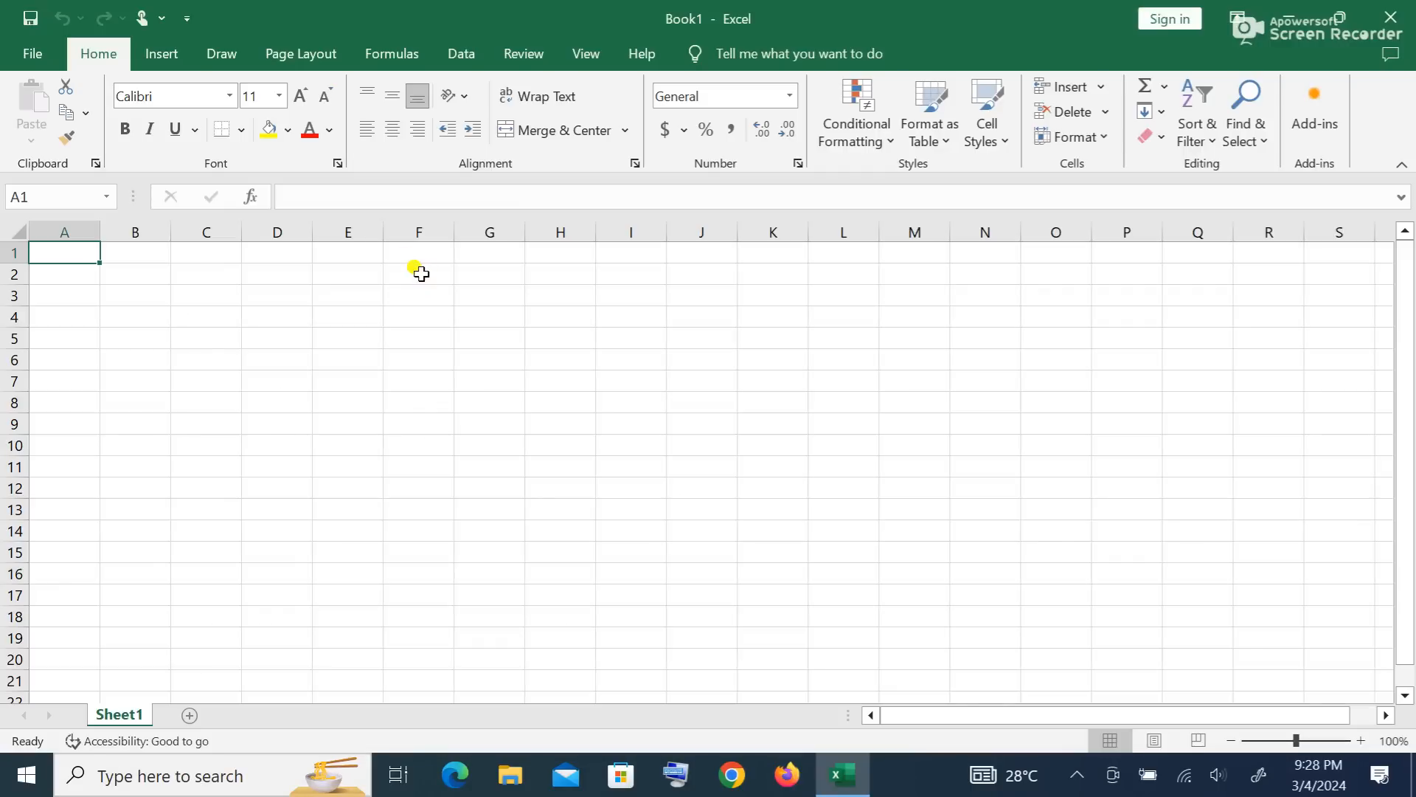
click(35, 53)
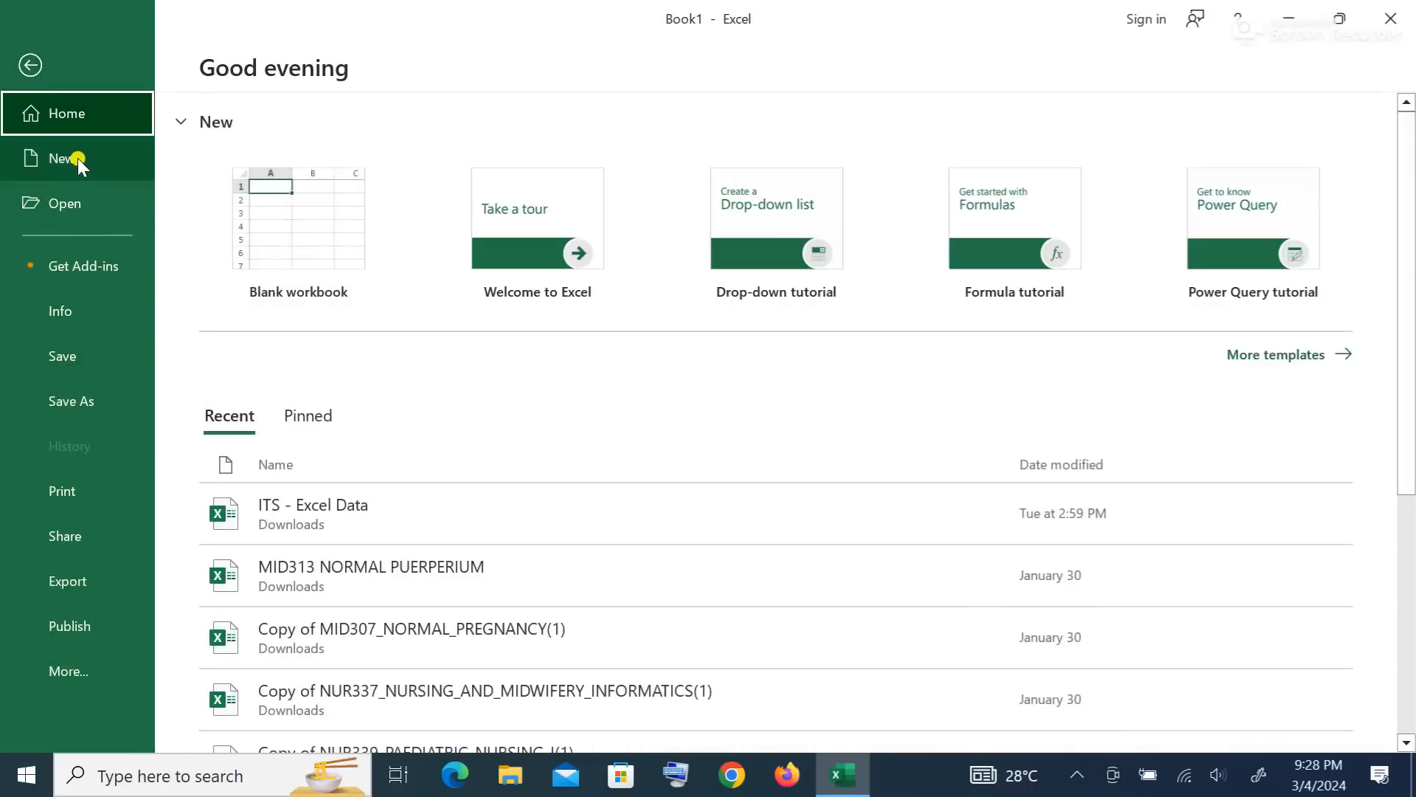
click(63, 203)
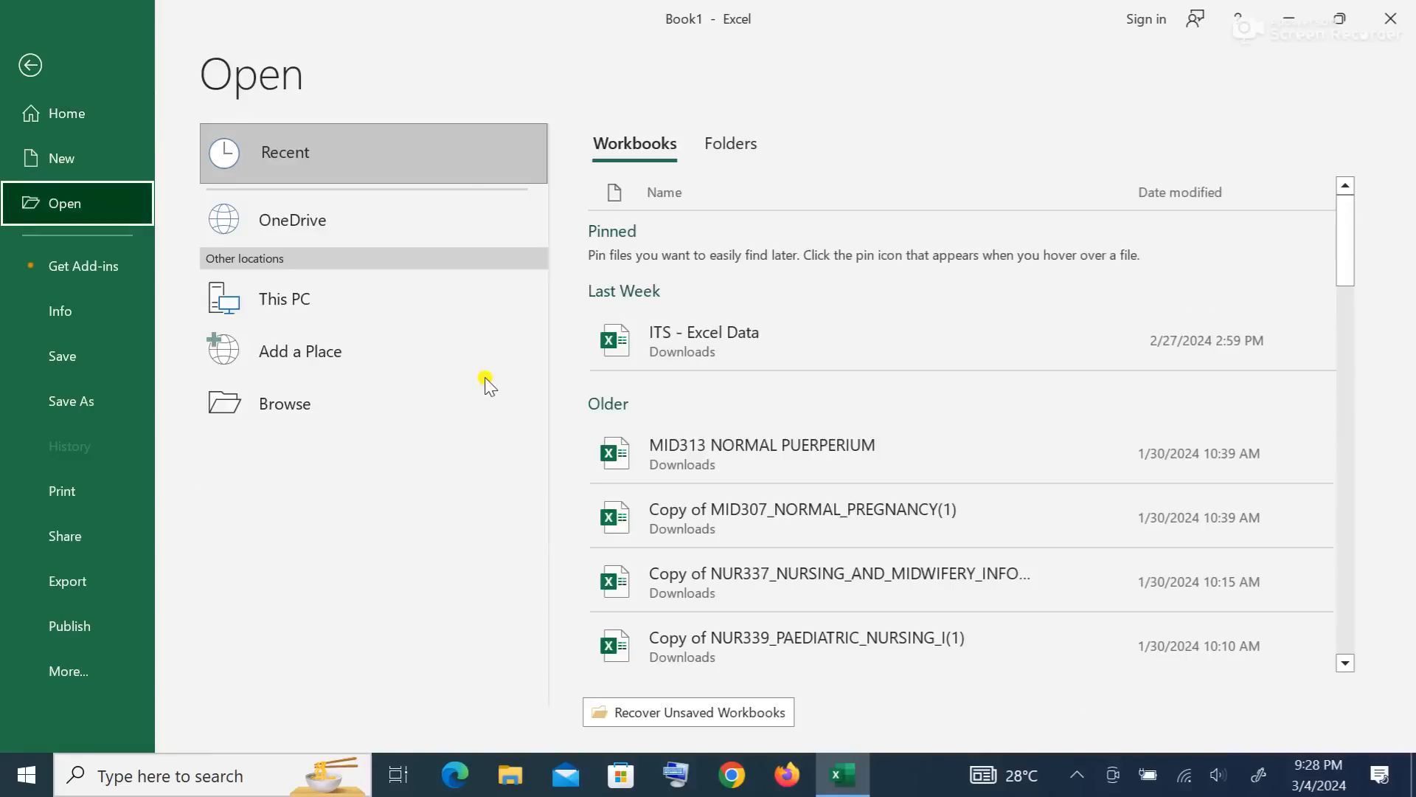
click(714, 329)
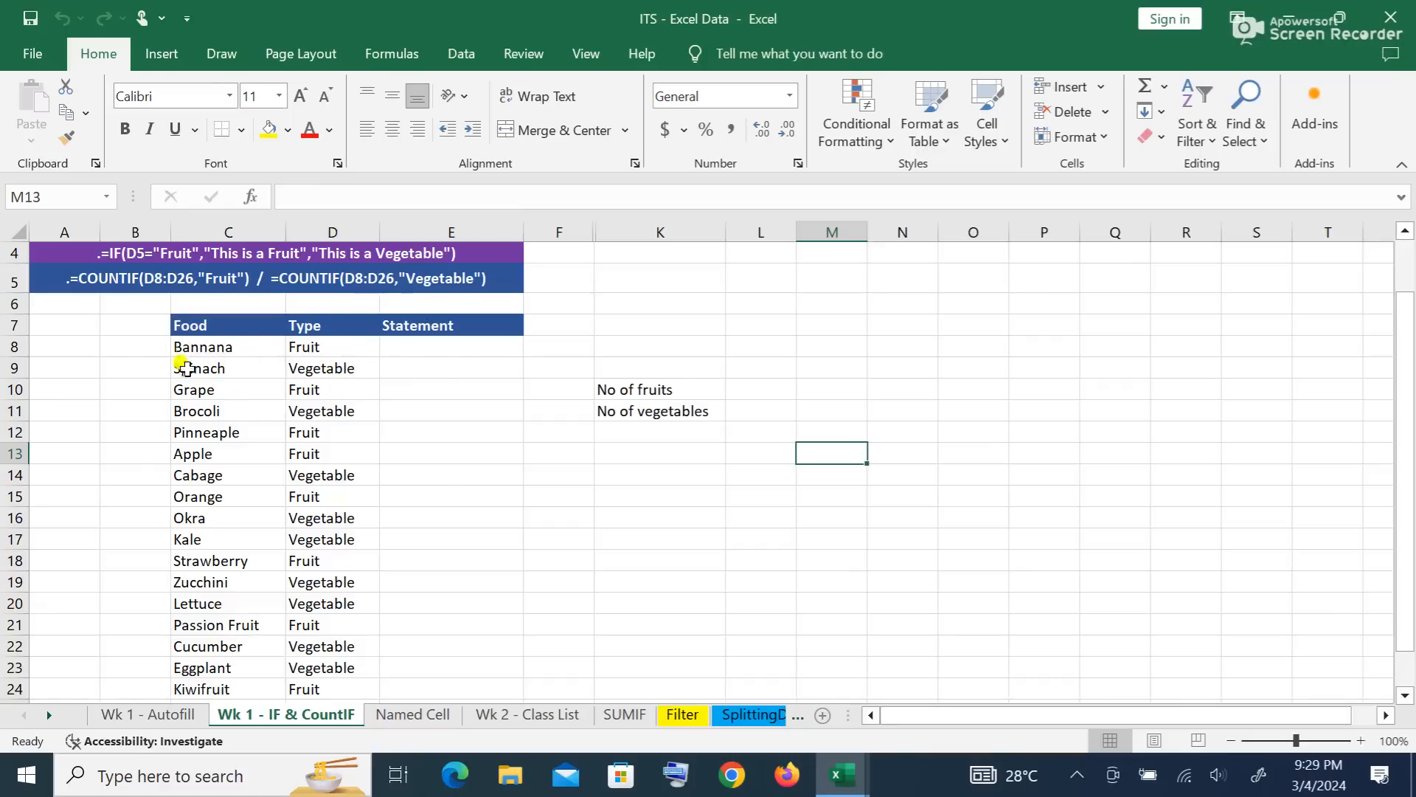
Step: Check the Type values in D8 and D9, then begin an IF formula in E8
click(320, 348)
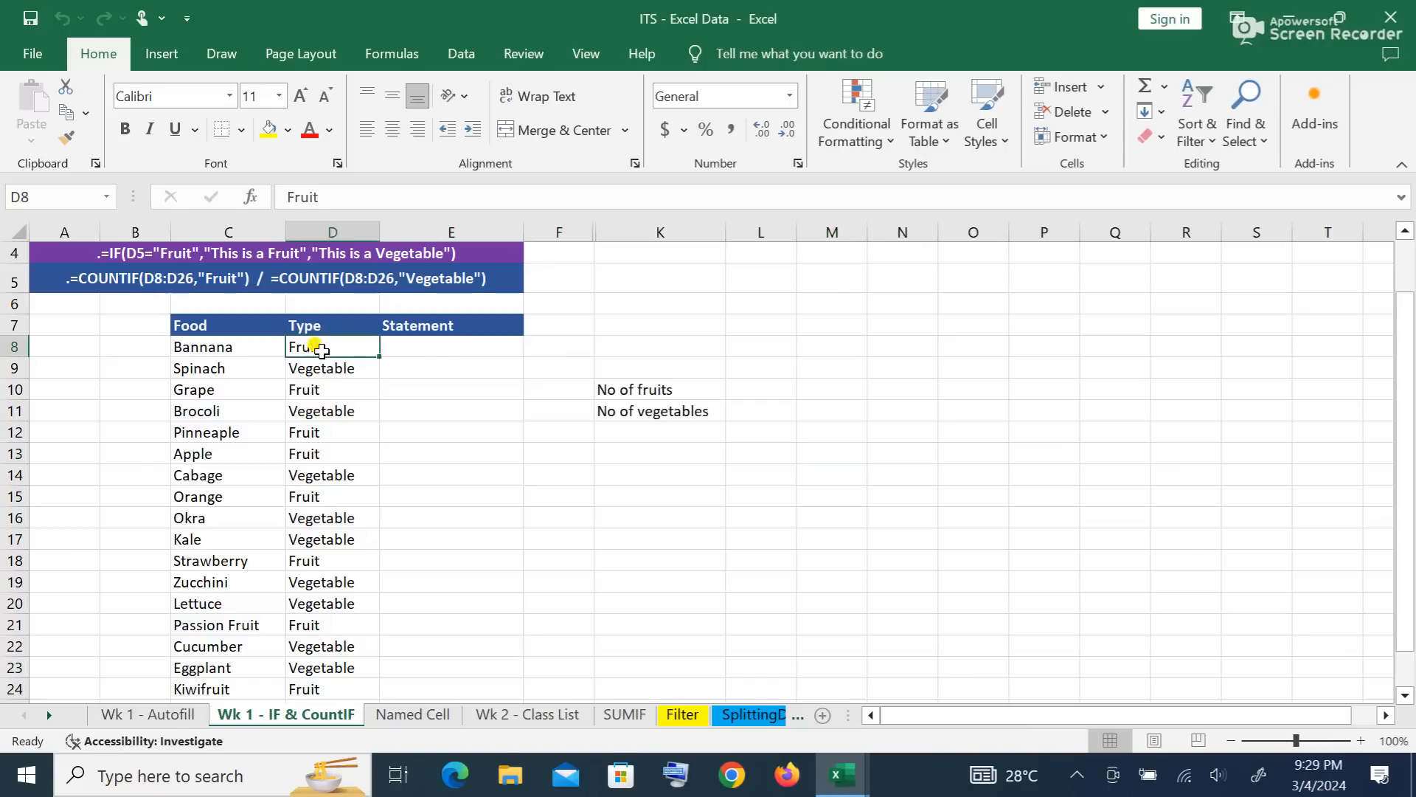
click(327, 366)
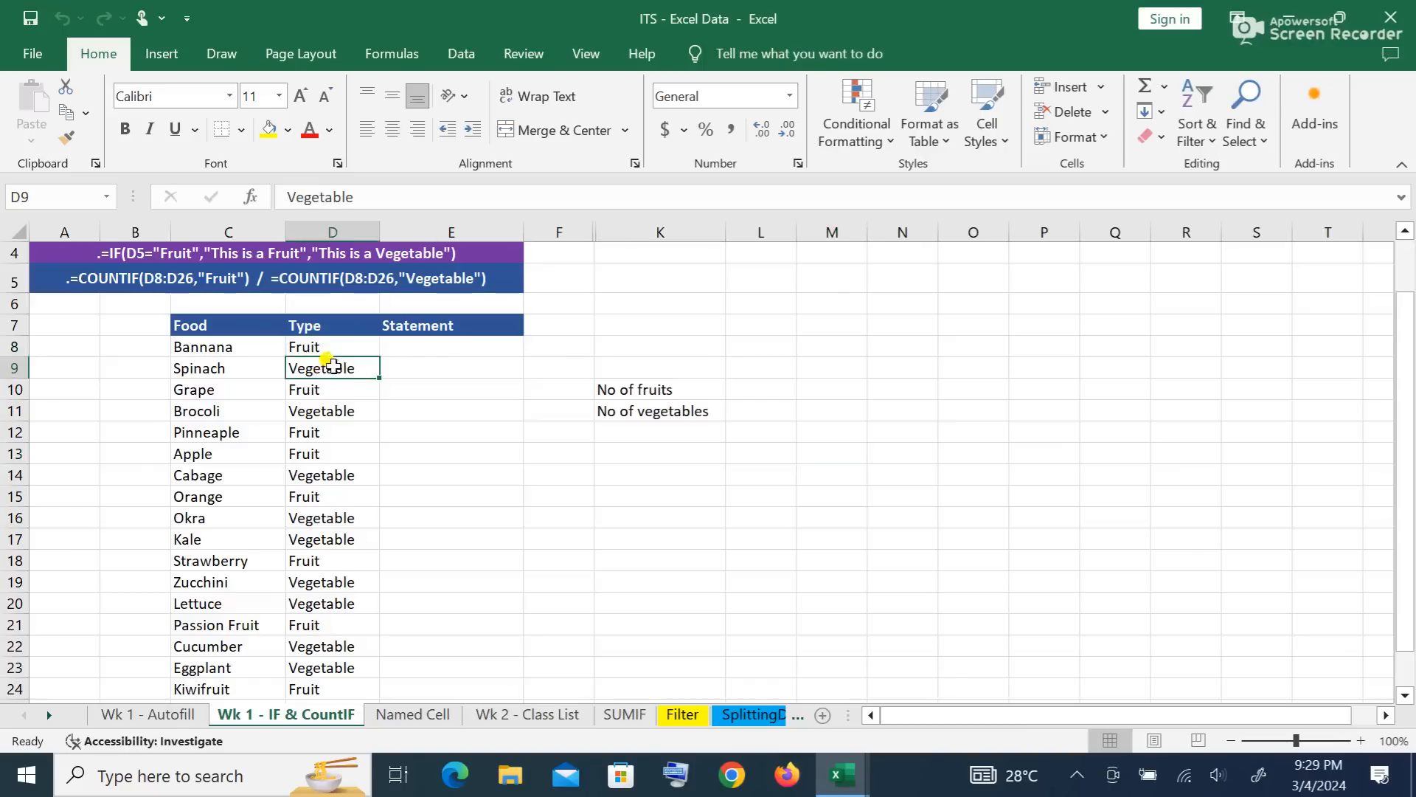
click(414, 345)
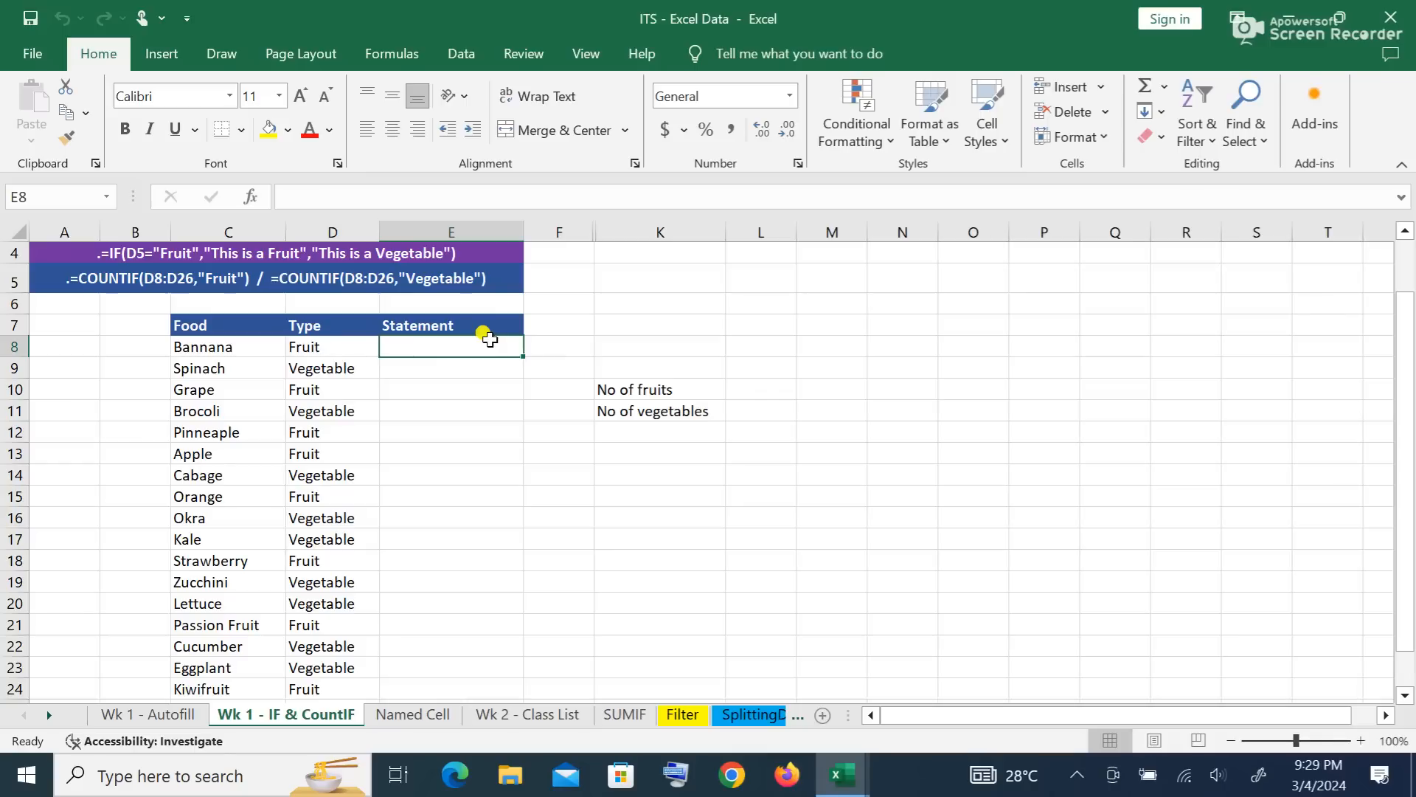
text(=if)
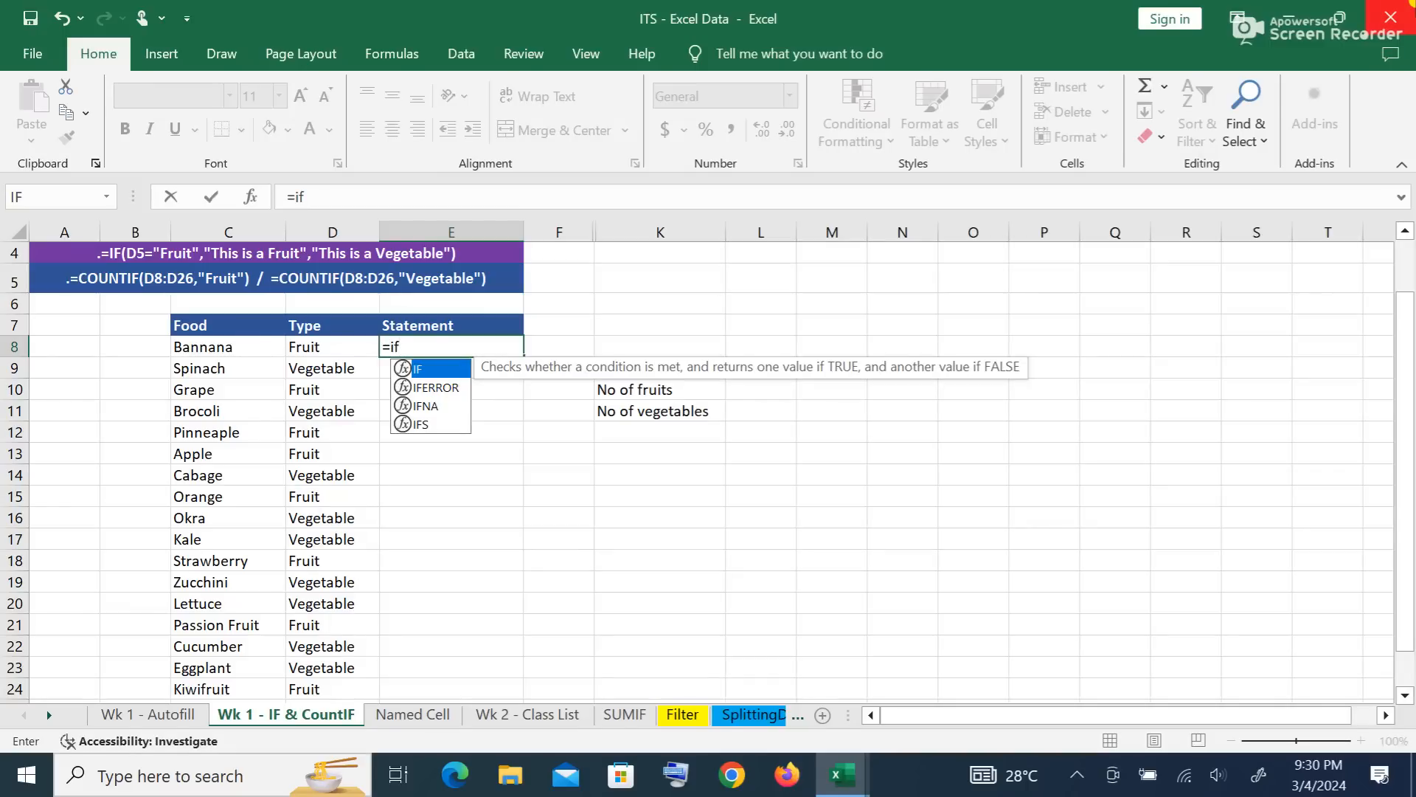
Step: Enter =IF(D8="fruit","This a fruit","This is a vegetable") in E8
text(()
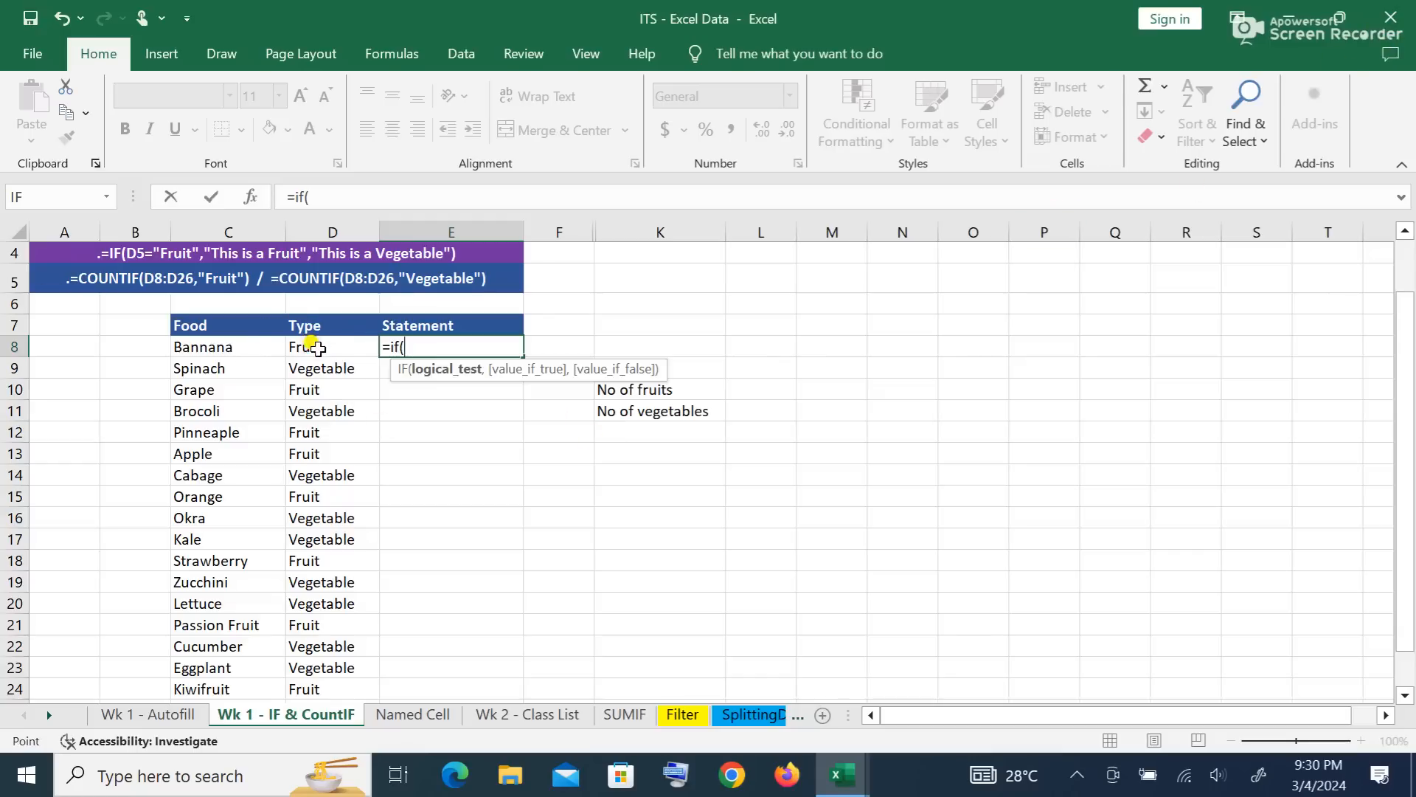
click(314, 346)
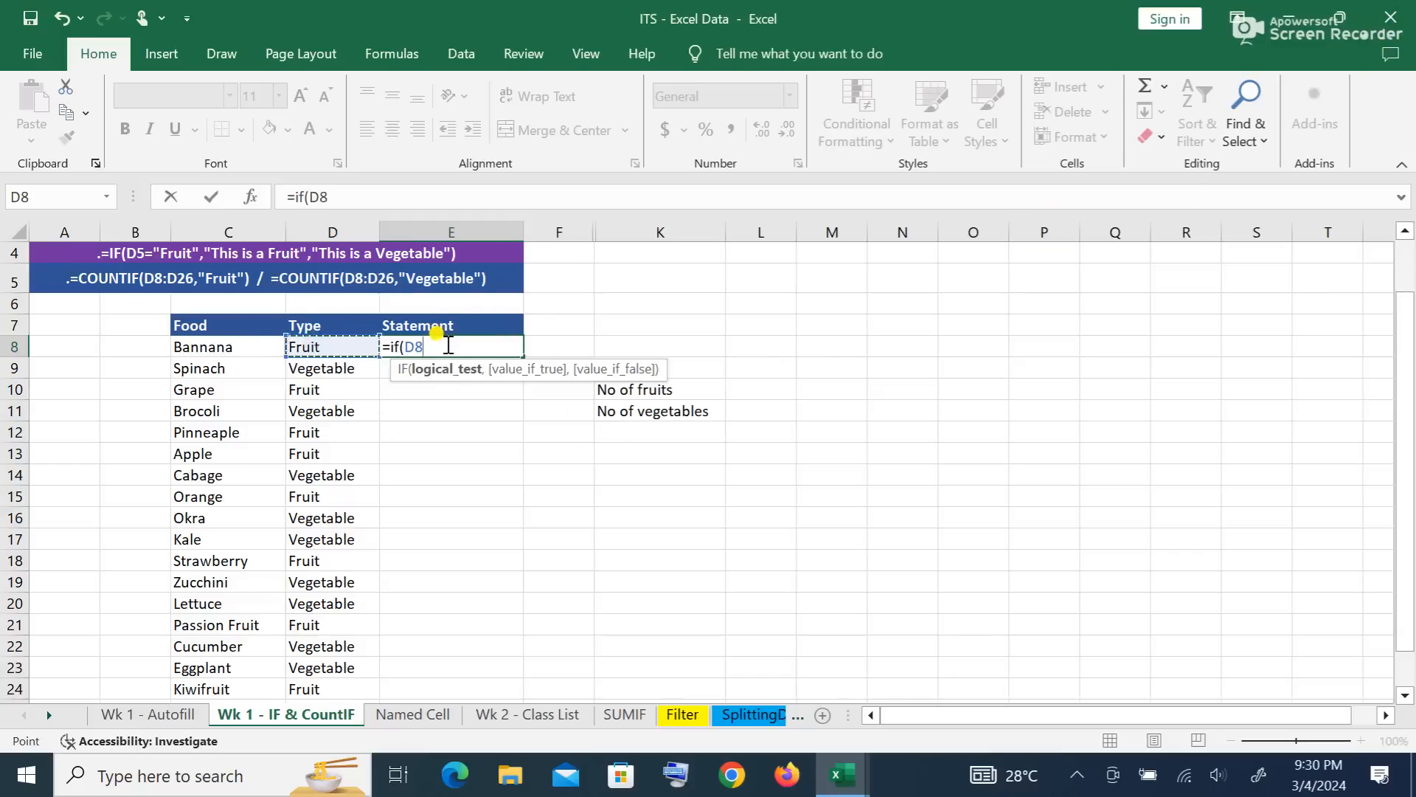
text(=")
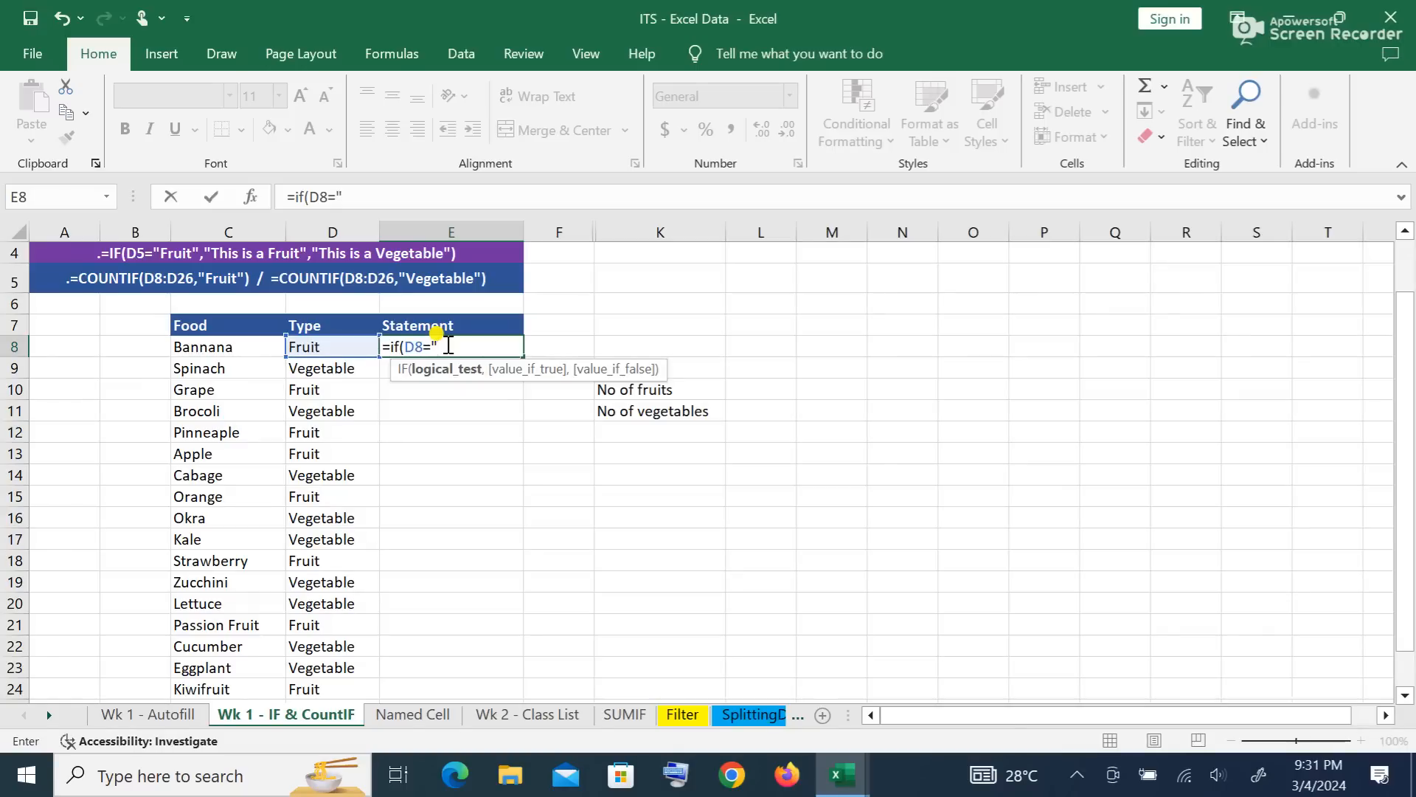
text(fruit")
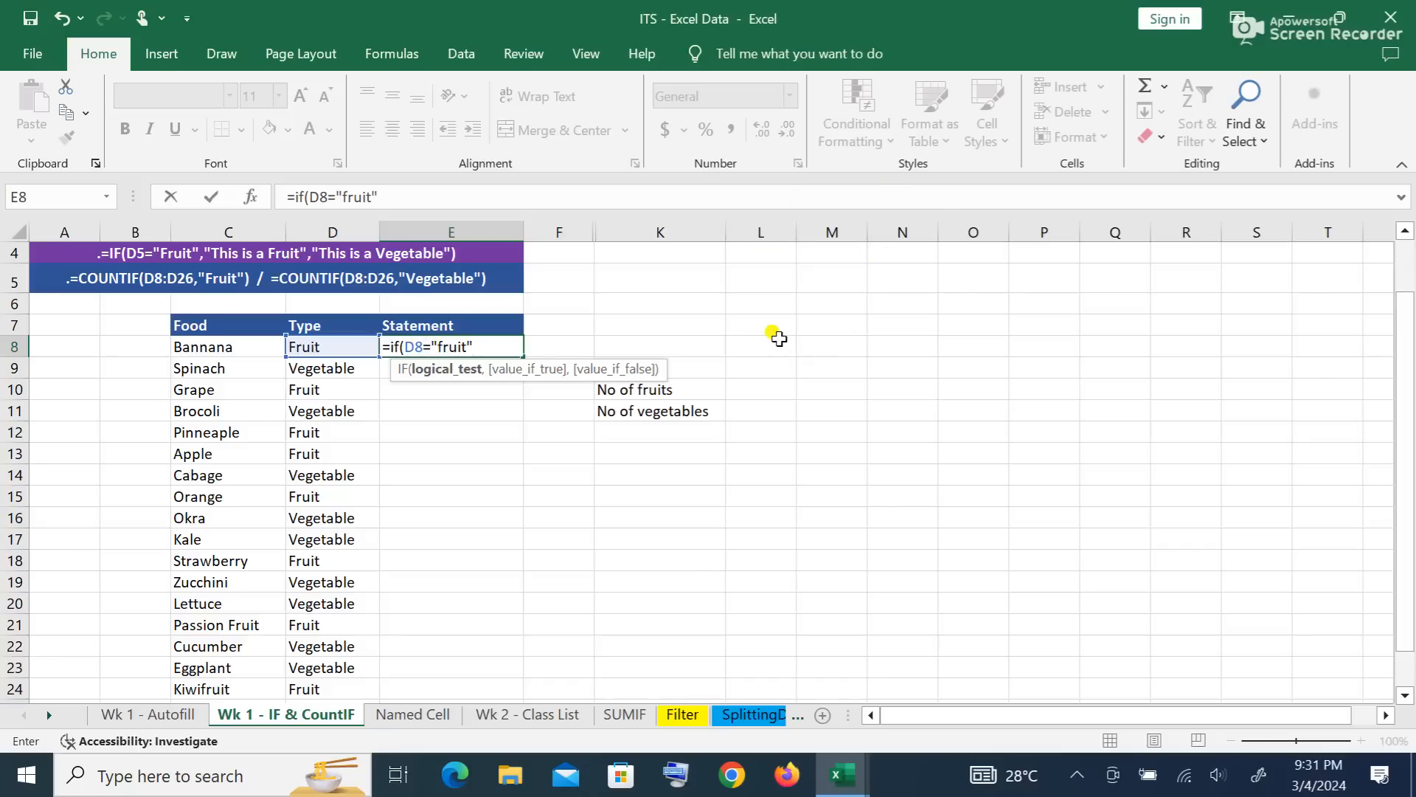
text(,"T)
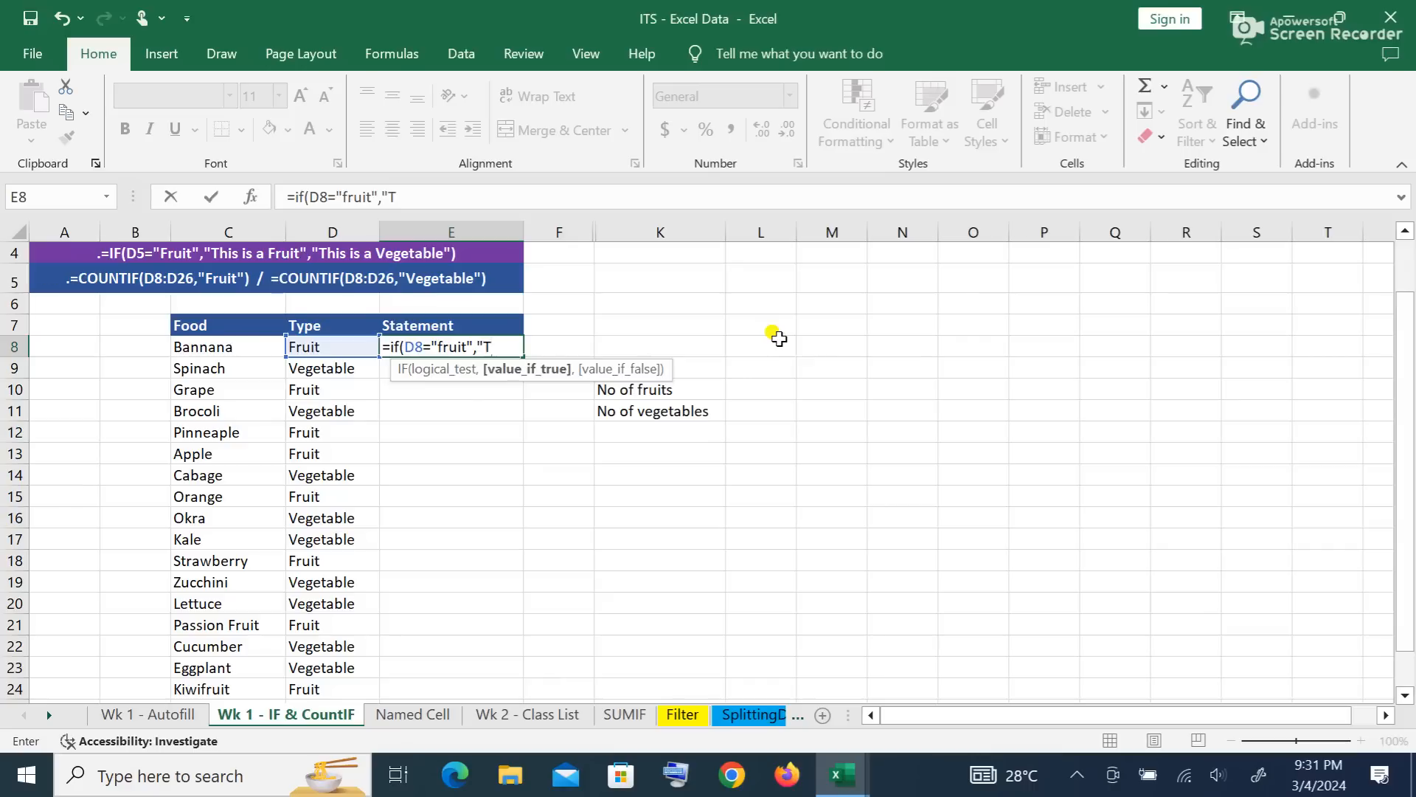
text(his a fruit)
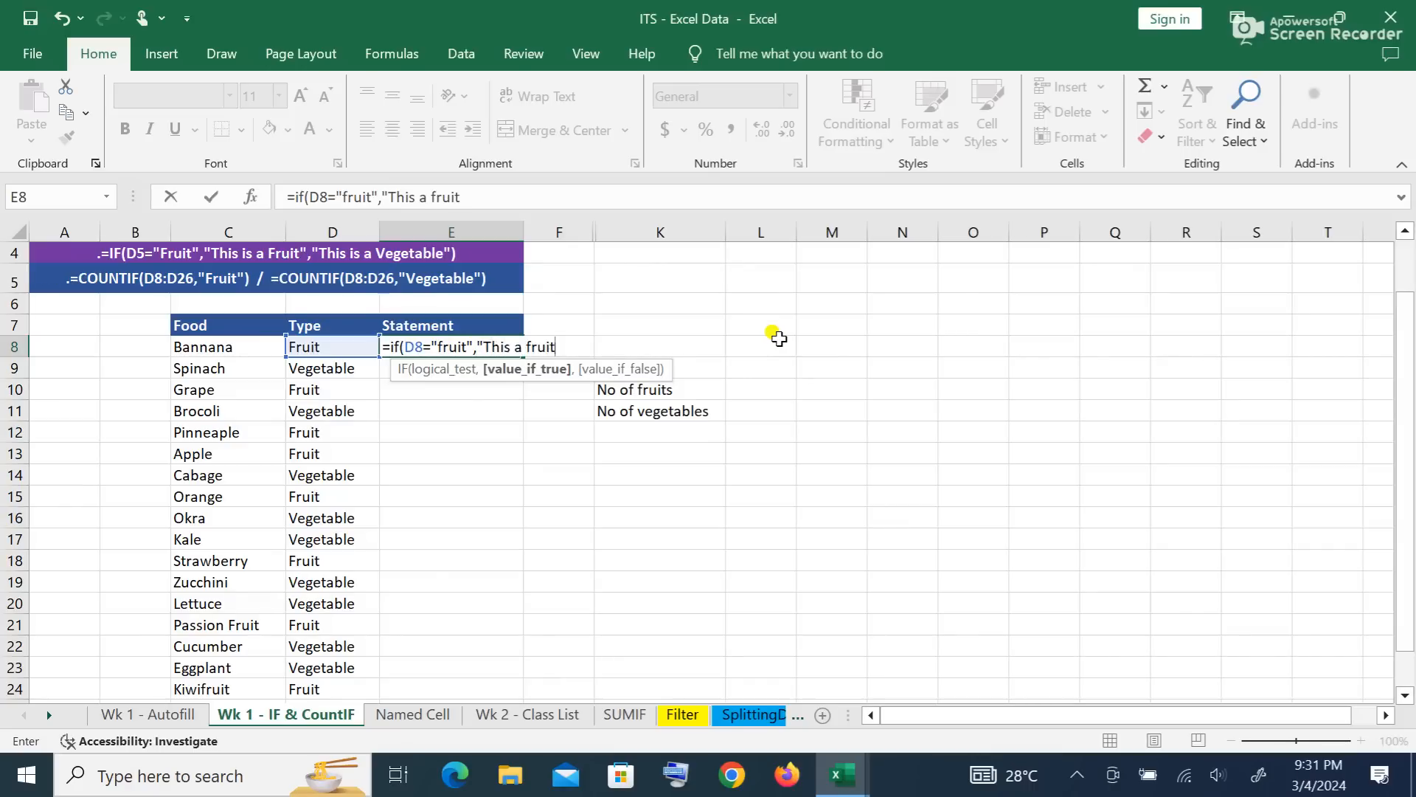
text(")
text(,)
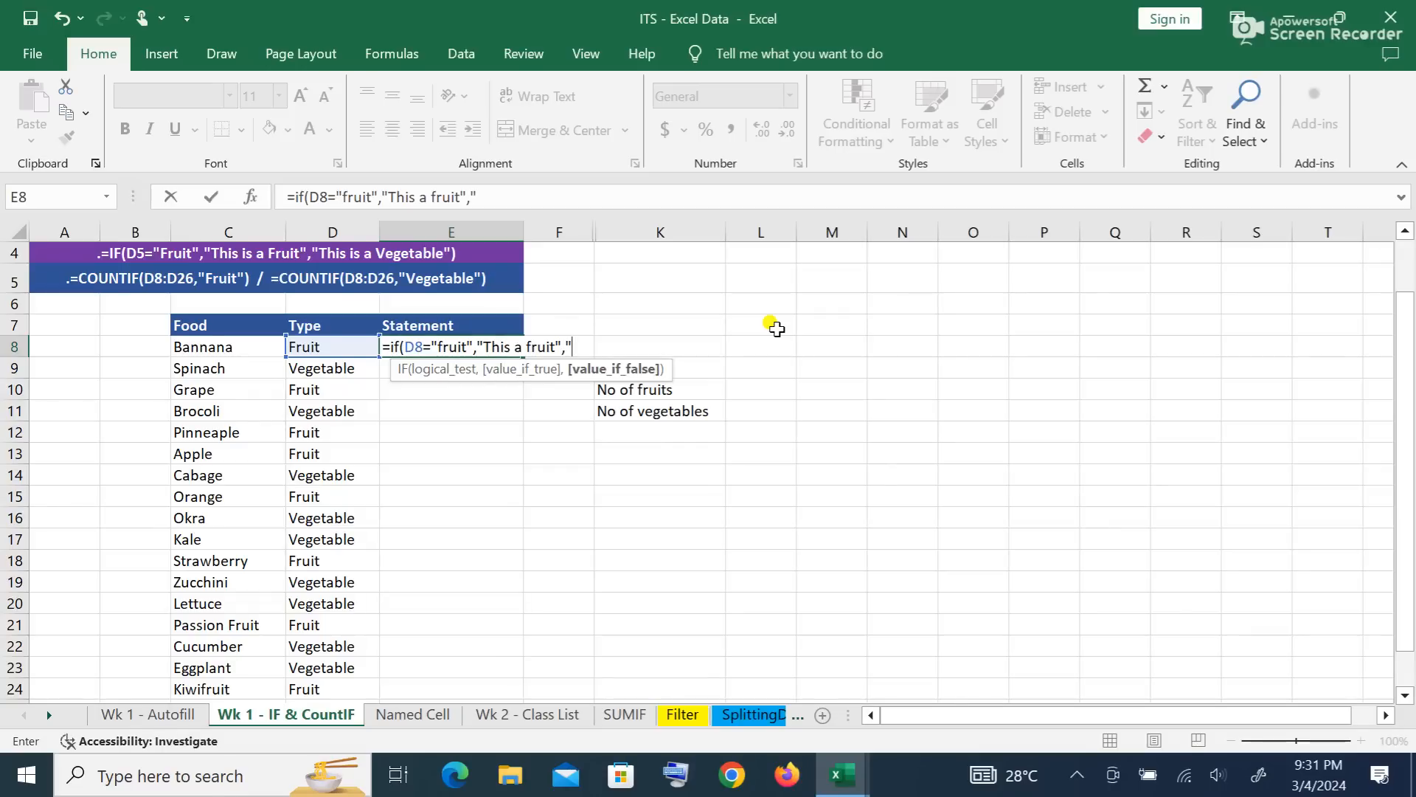
text("This is avege)
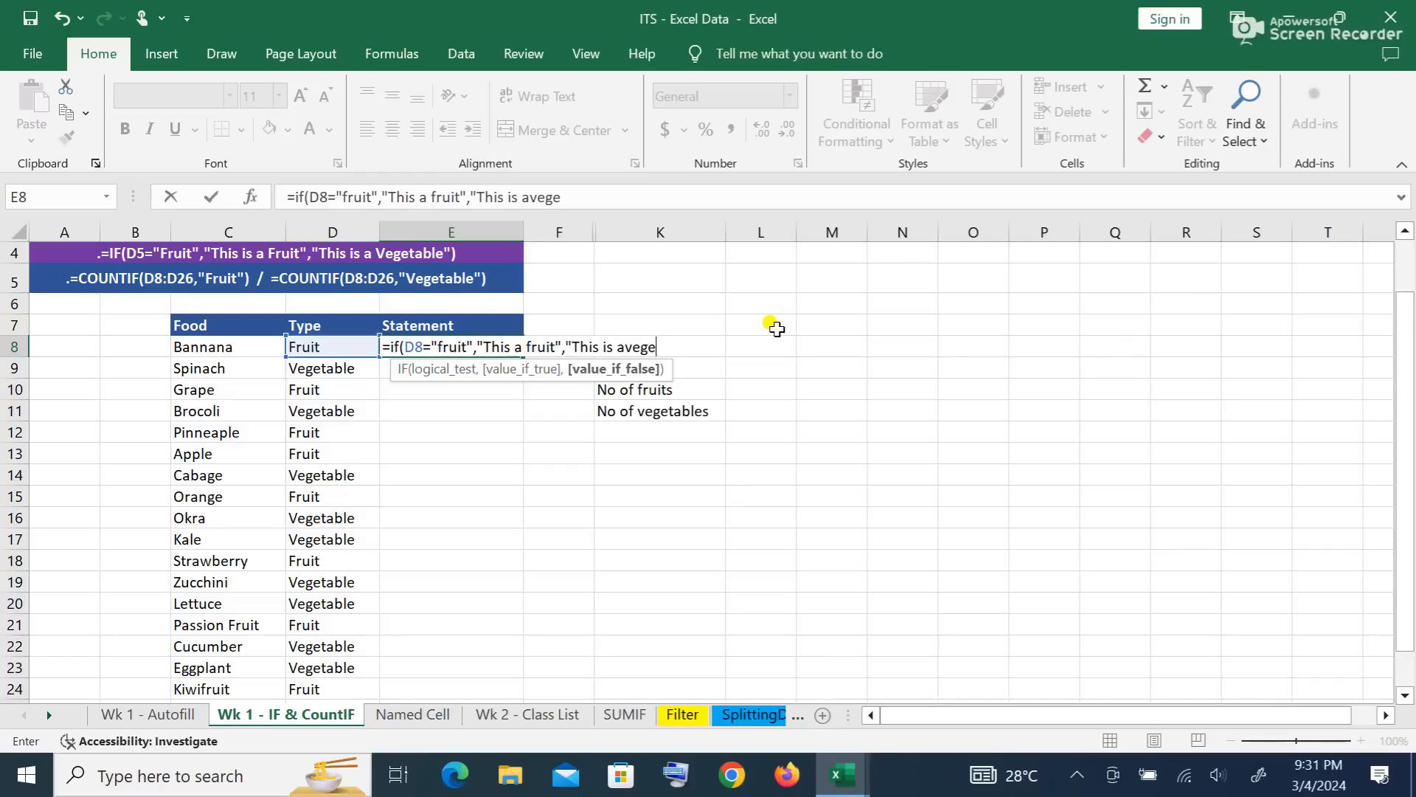
key(BackSpace)
key(BackSpace)
key(BackSpace)
key(BackSpace)
text(vegetable)
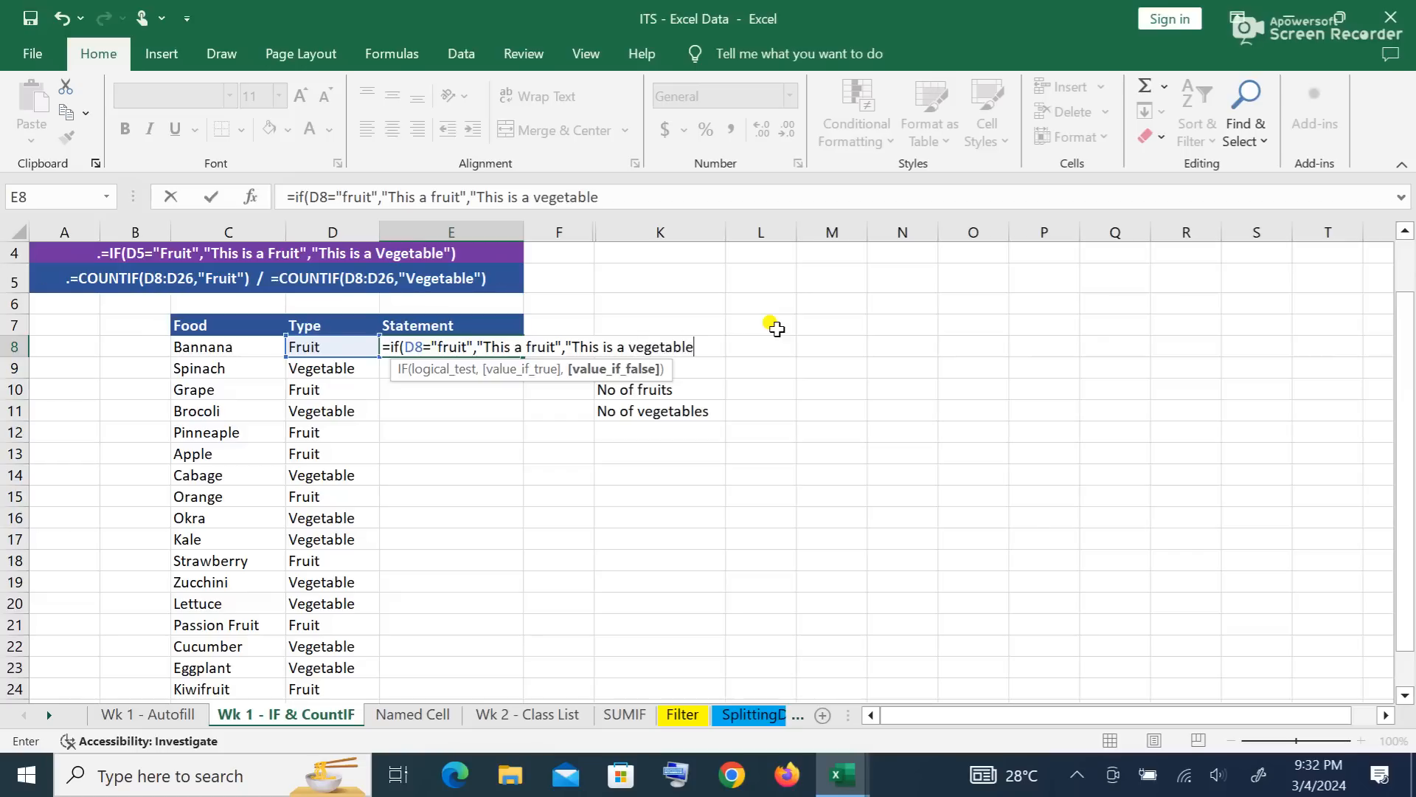
text(")
text())
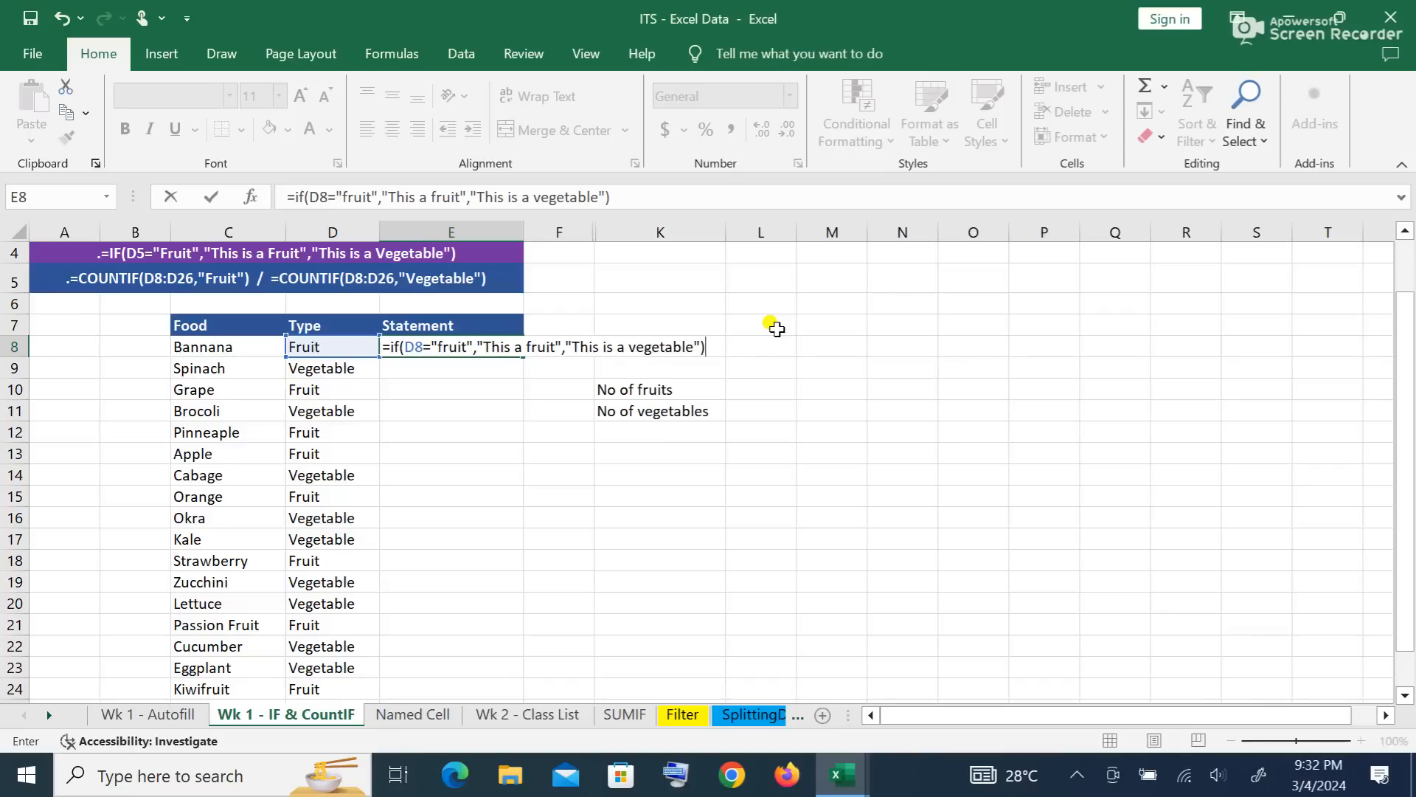
key(Return)
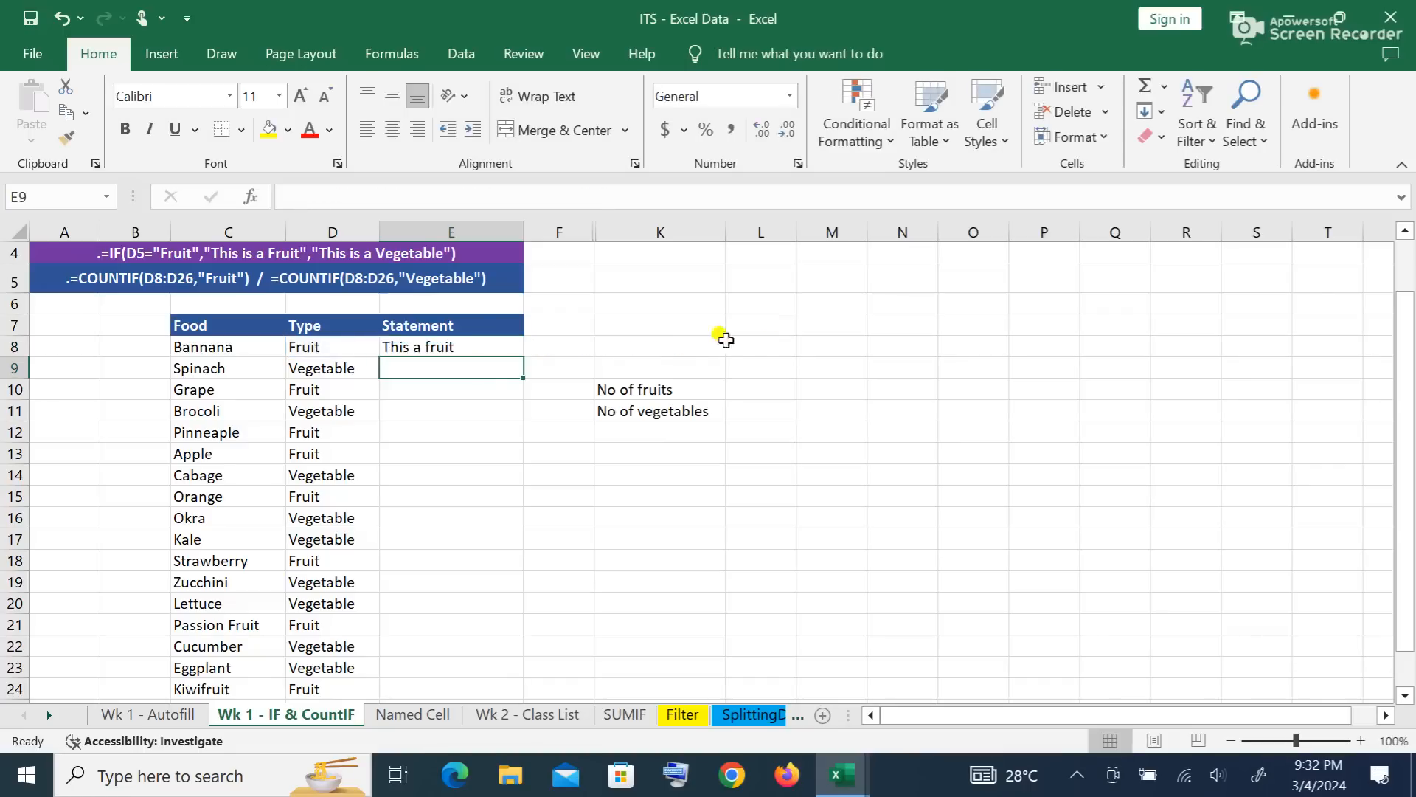
Step: Copy the E8 statement formula down through E26, then begin =COUNTIF( in L10
click(408, 351)
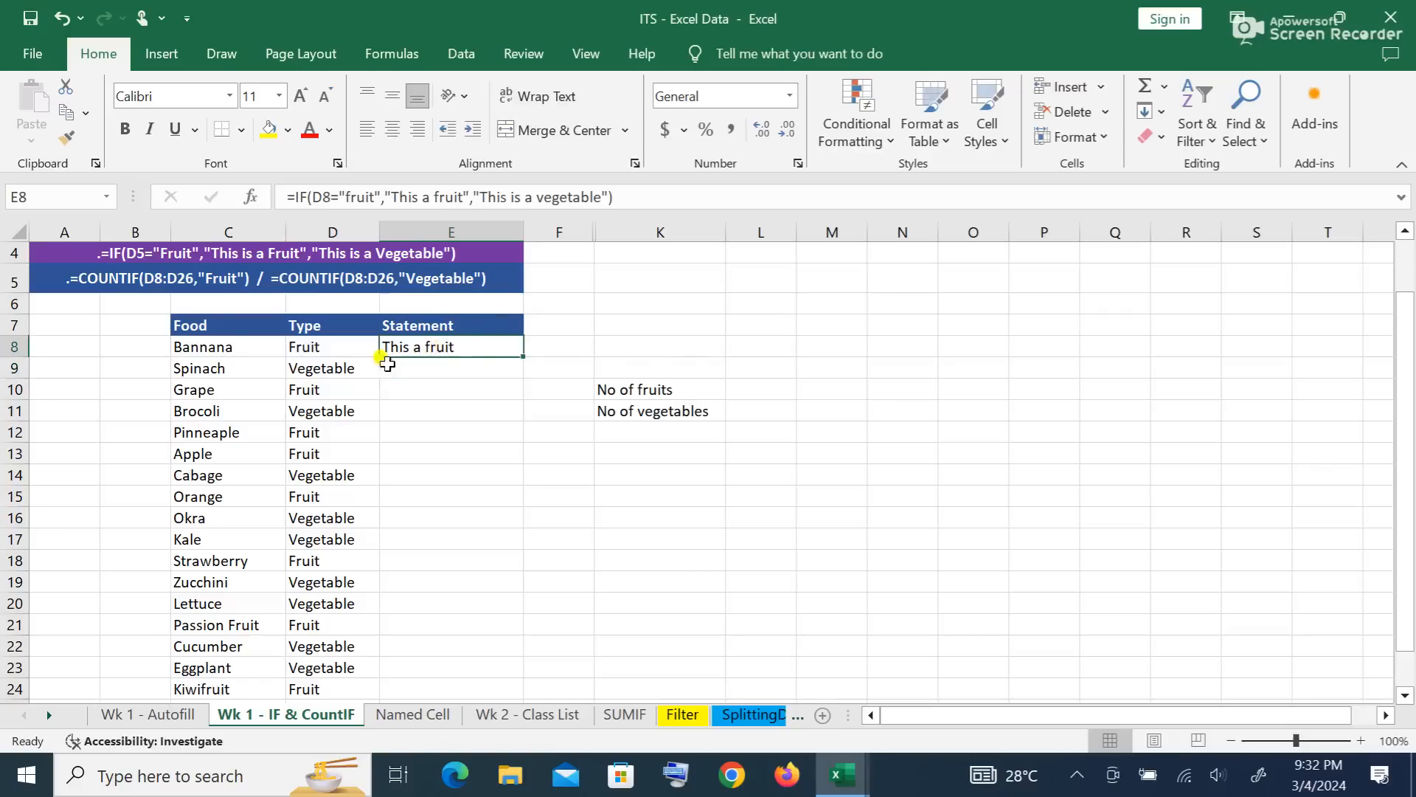
drag(526, 359, 422, 667)
click(660, 509)
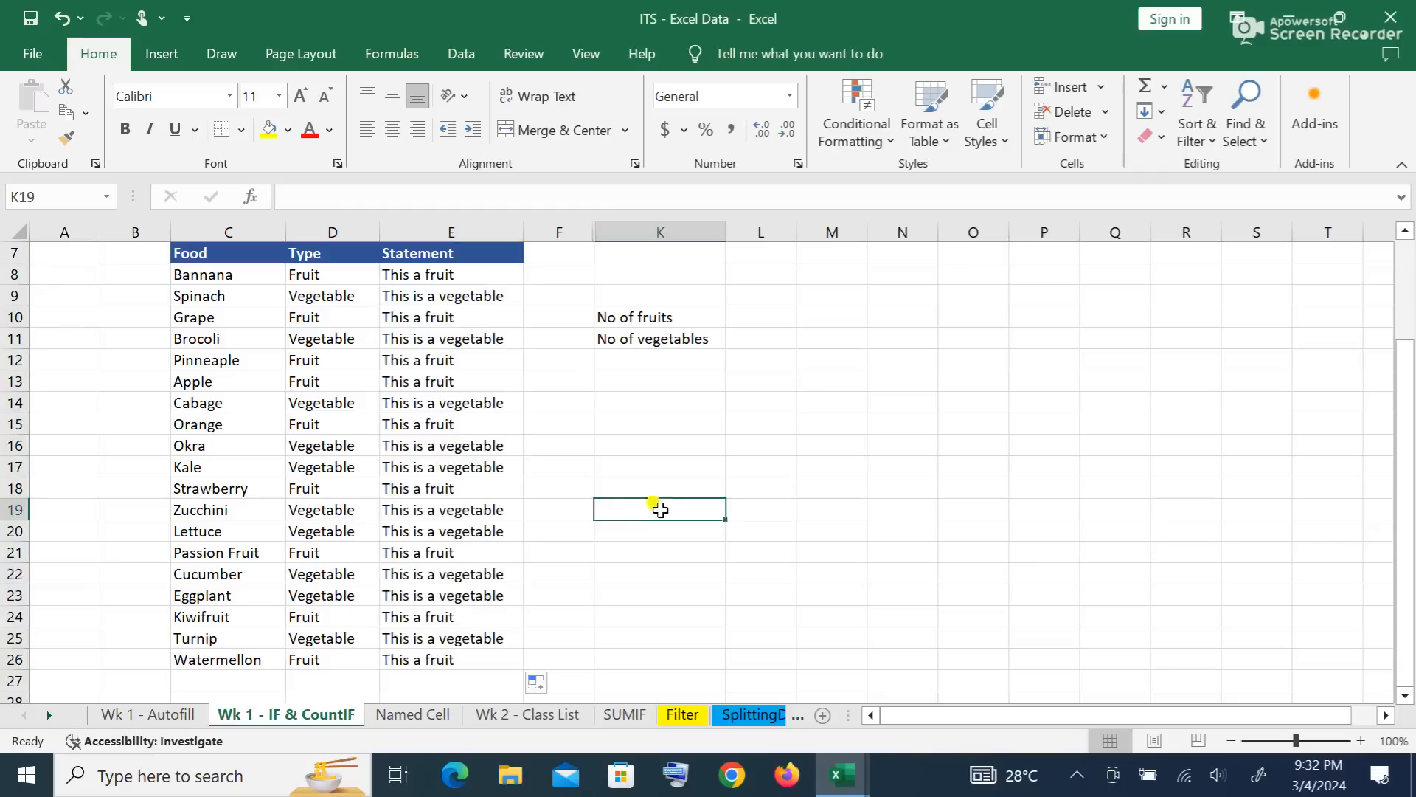
scroll(635, 509, up, 2)
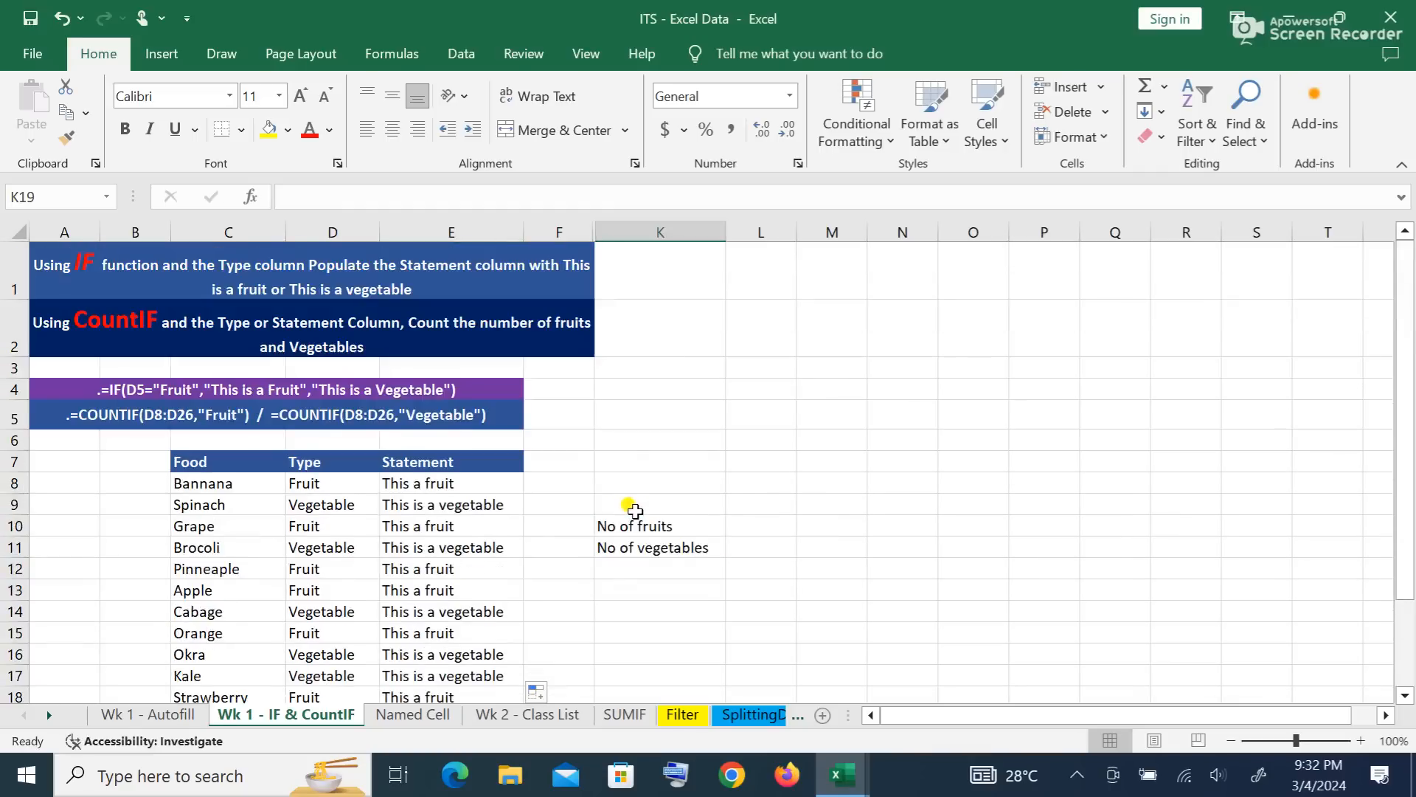
scroll(635, 509, down, 1)
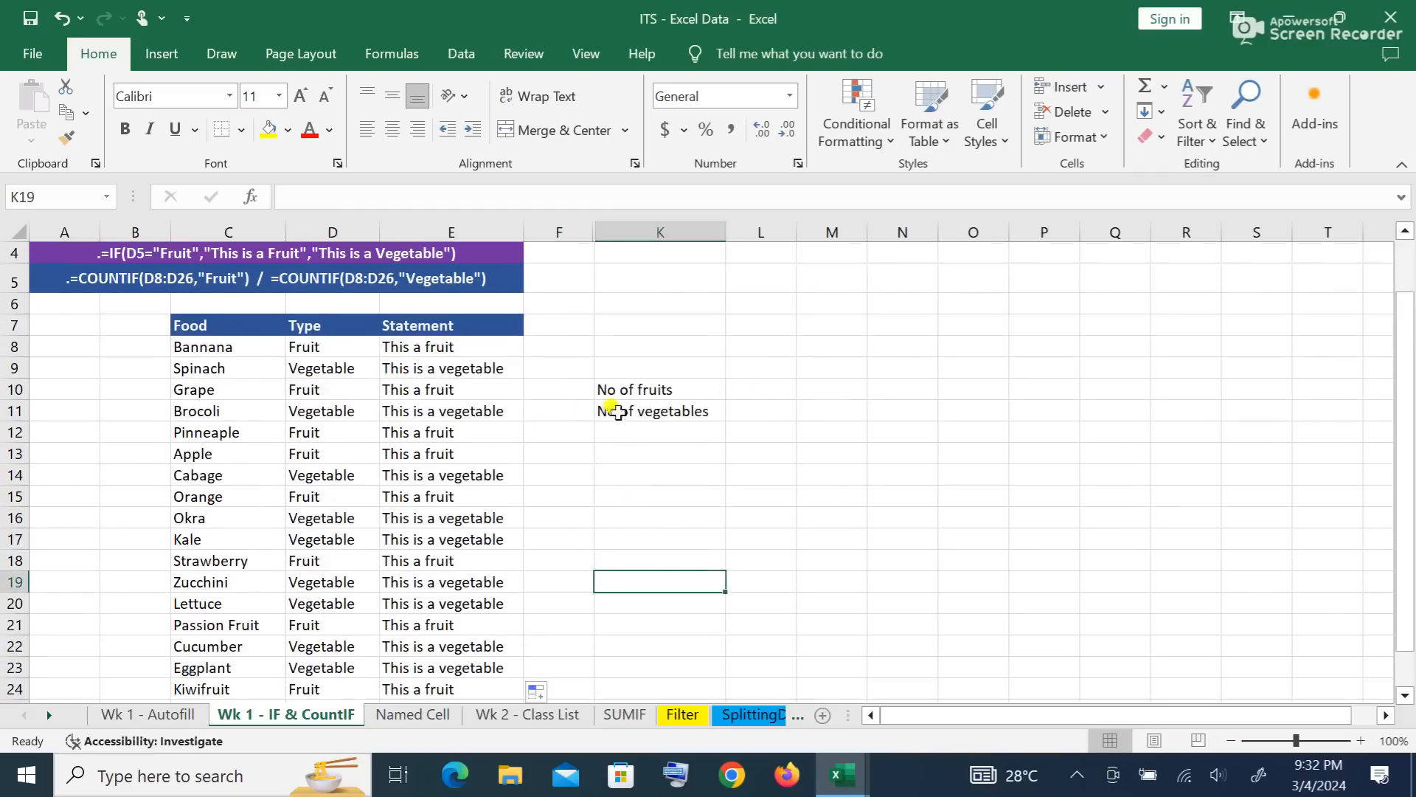
click(755, 388)
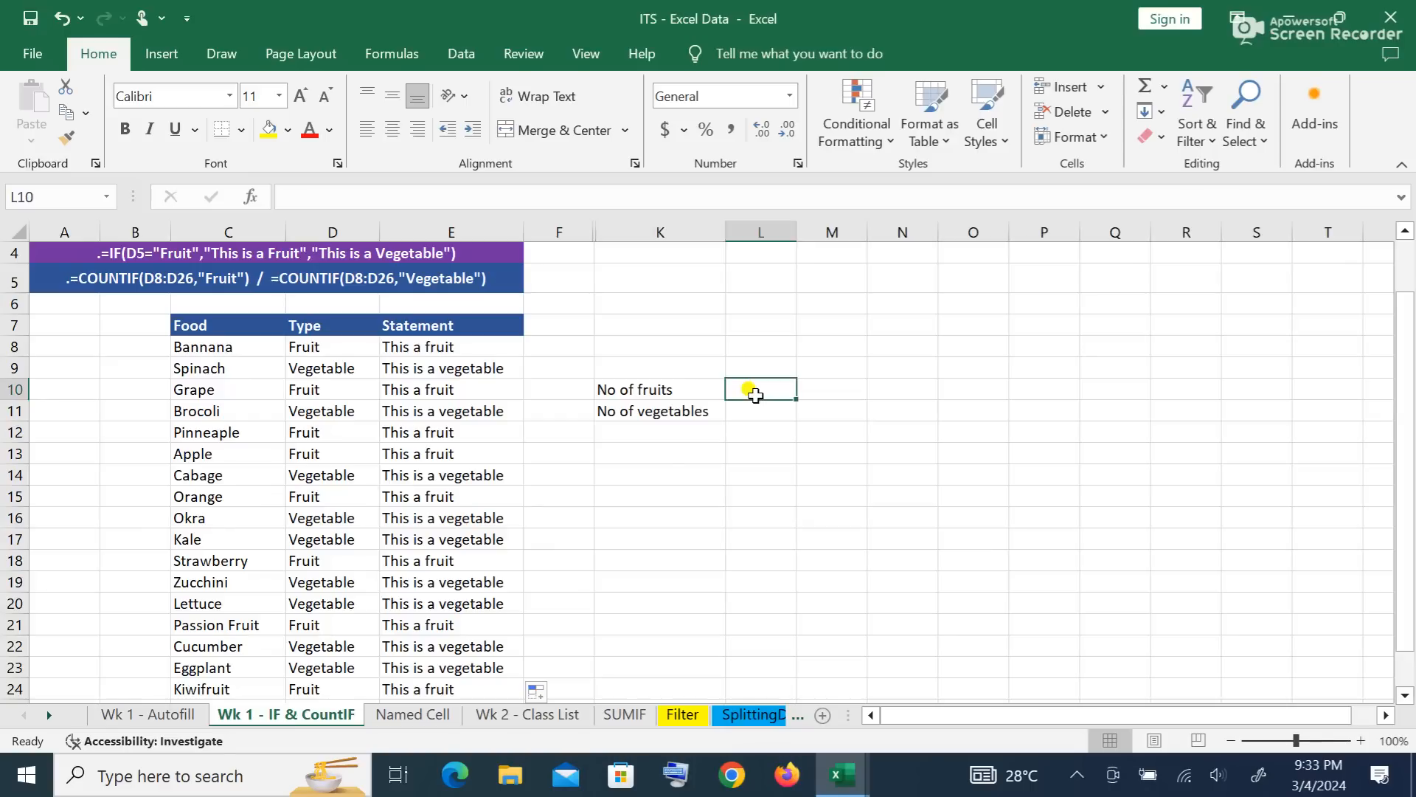
text(=count)
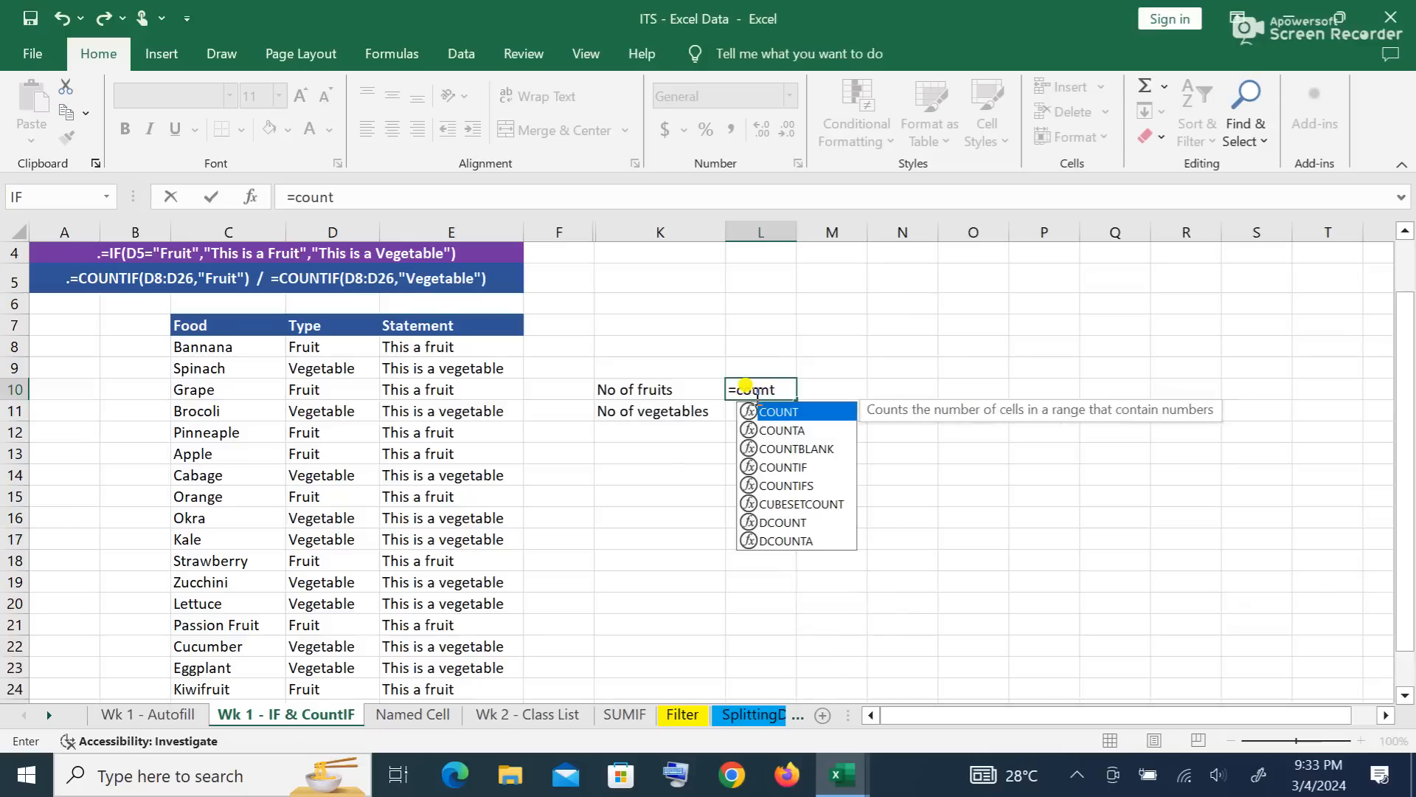
text(if)
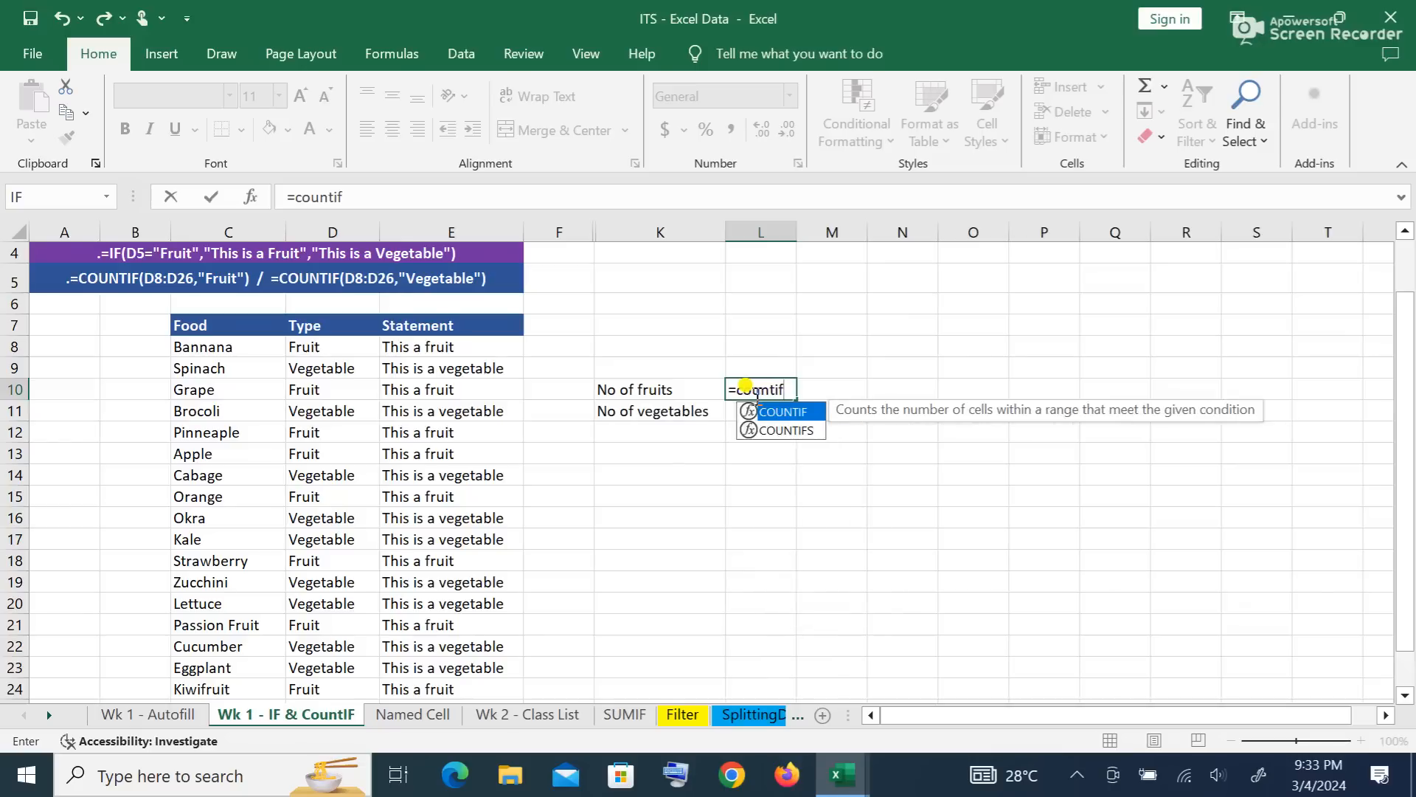
text(()
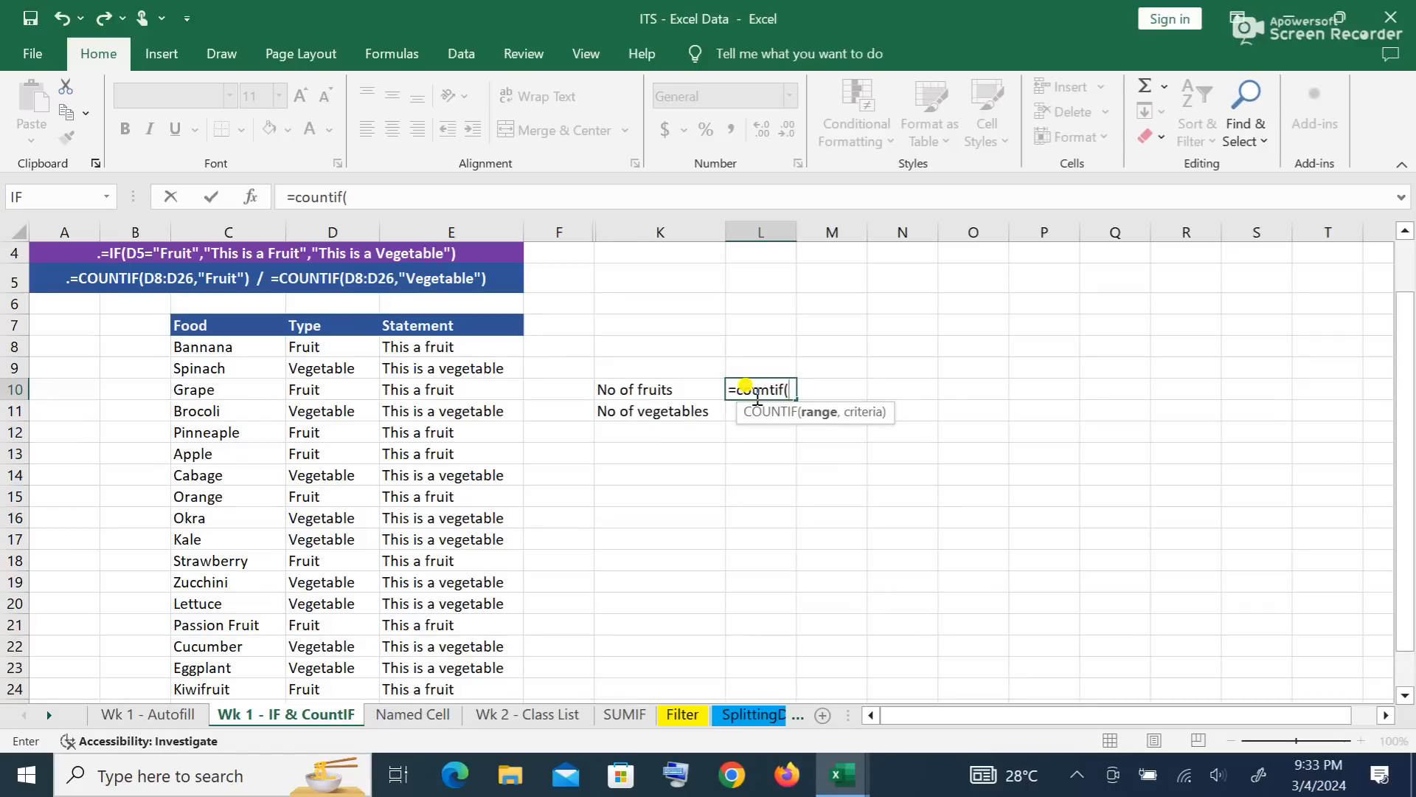
Step: Complete L10 as =COUNTIF(D8:D26,"fruit") so it shows 9 fruits
text(d)
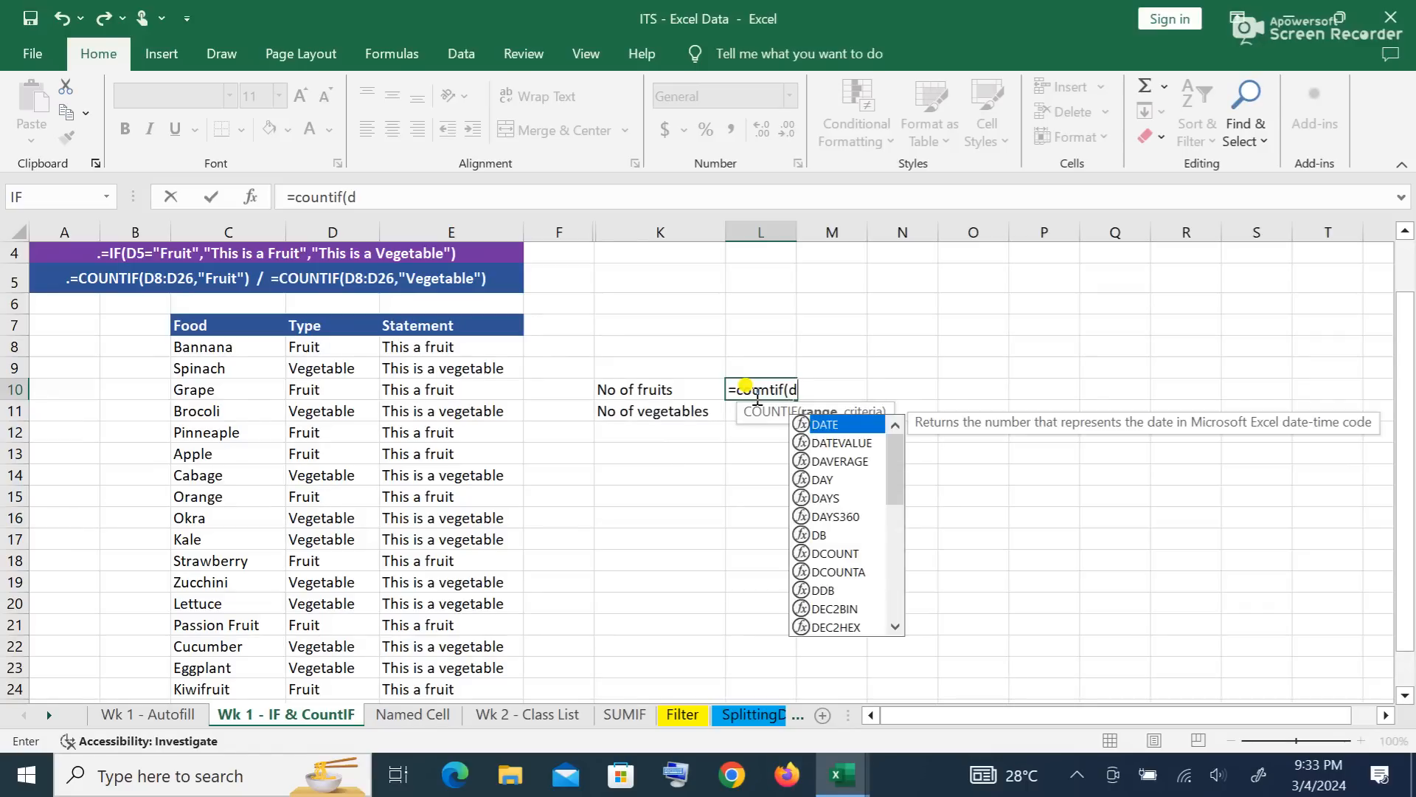
text(8)
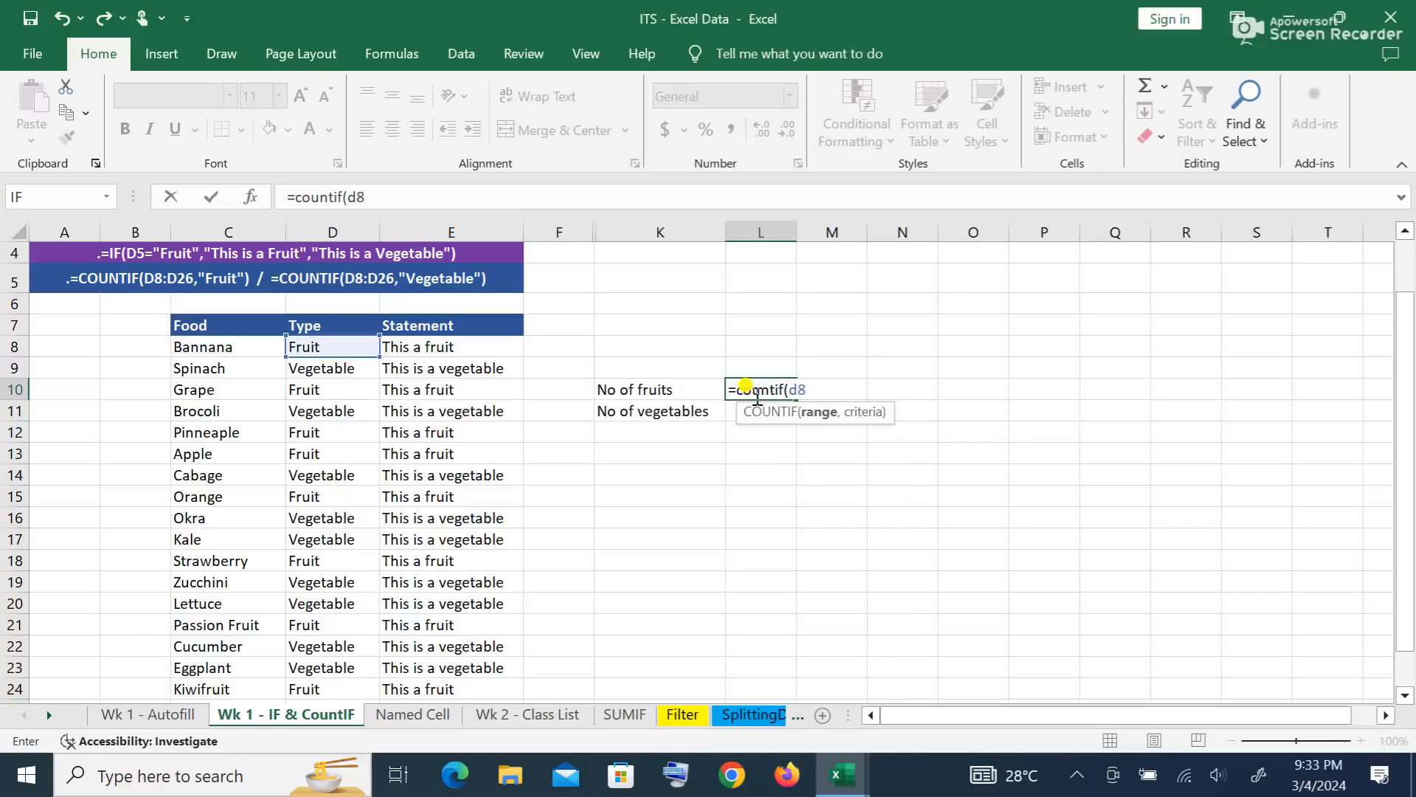
text(:d26)
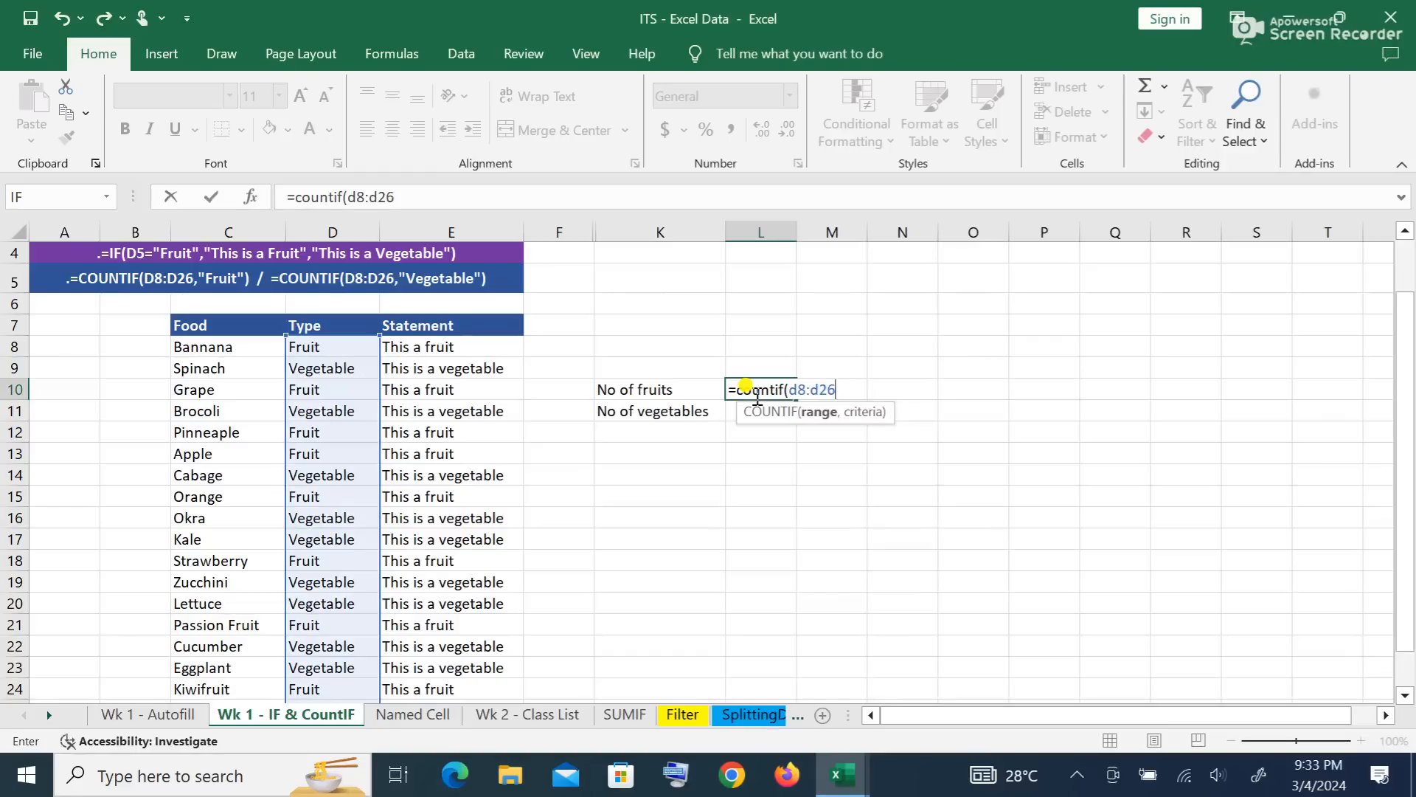
text(,")
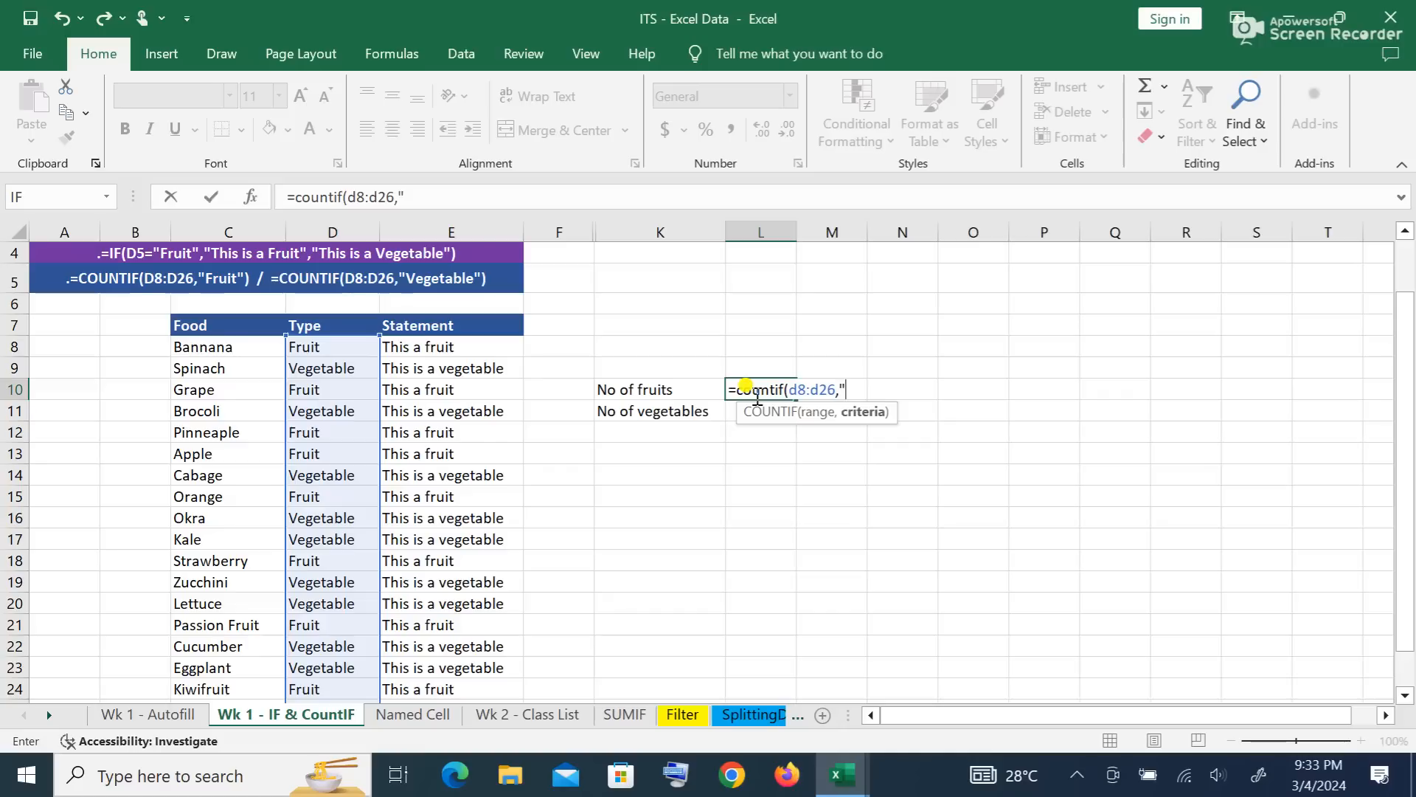
text(fruit"))
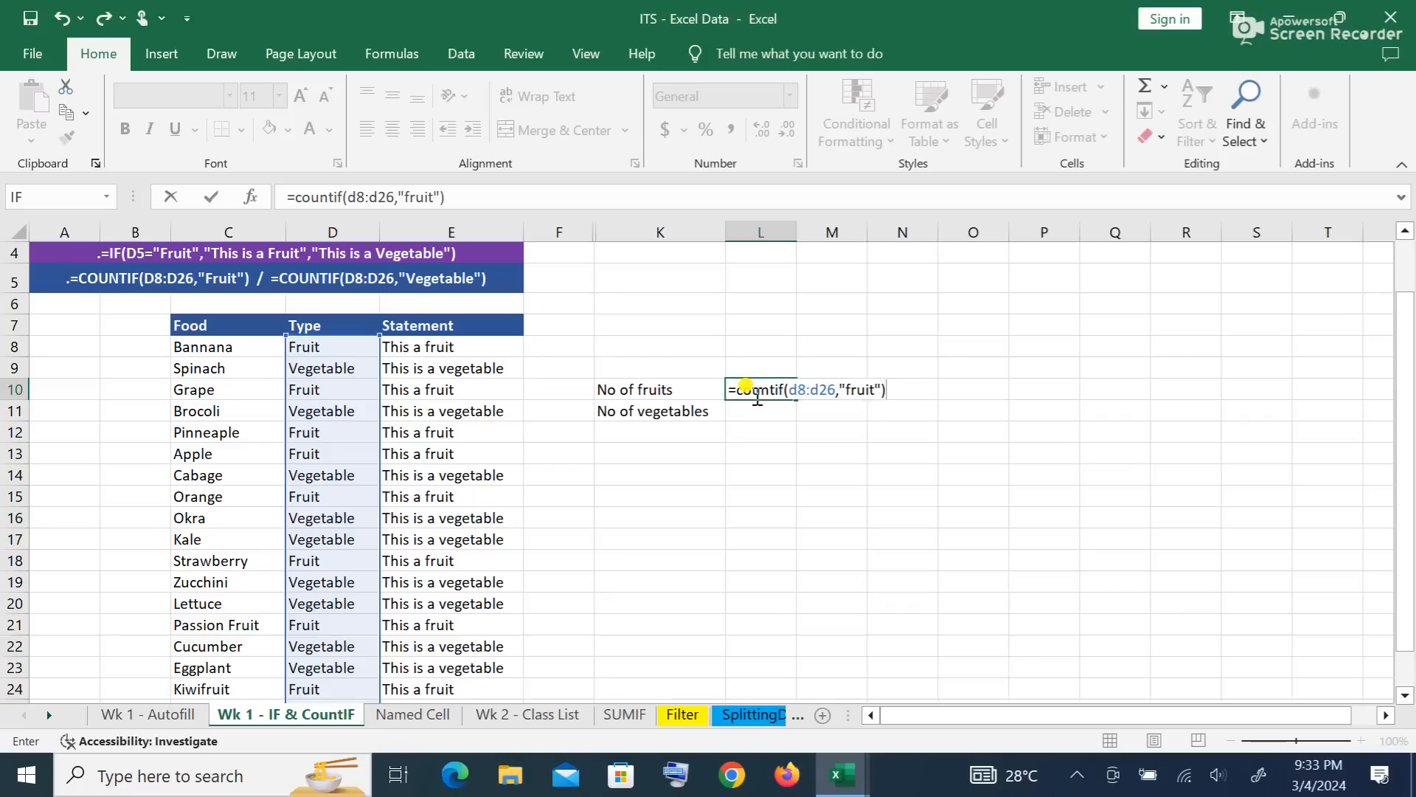
key(Return)
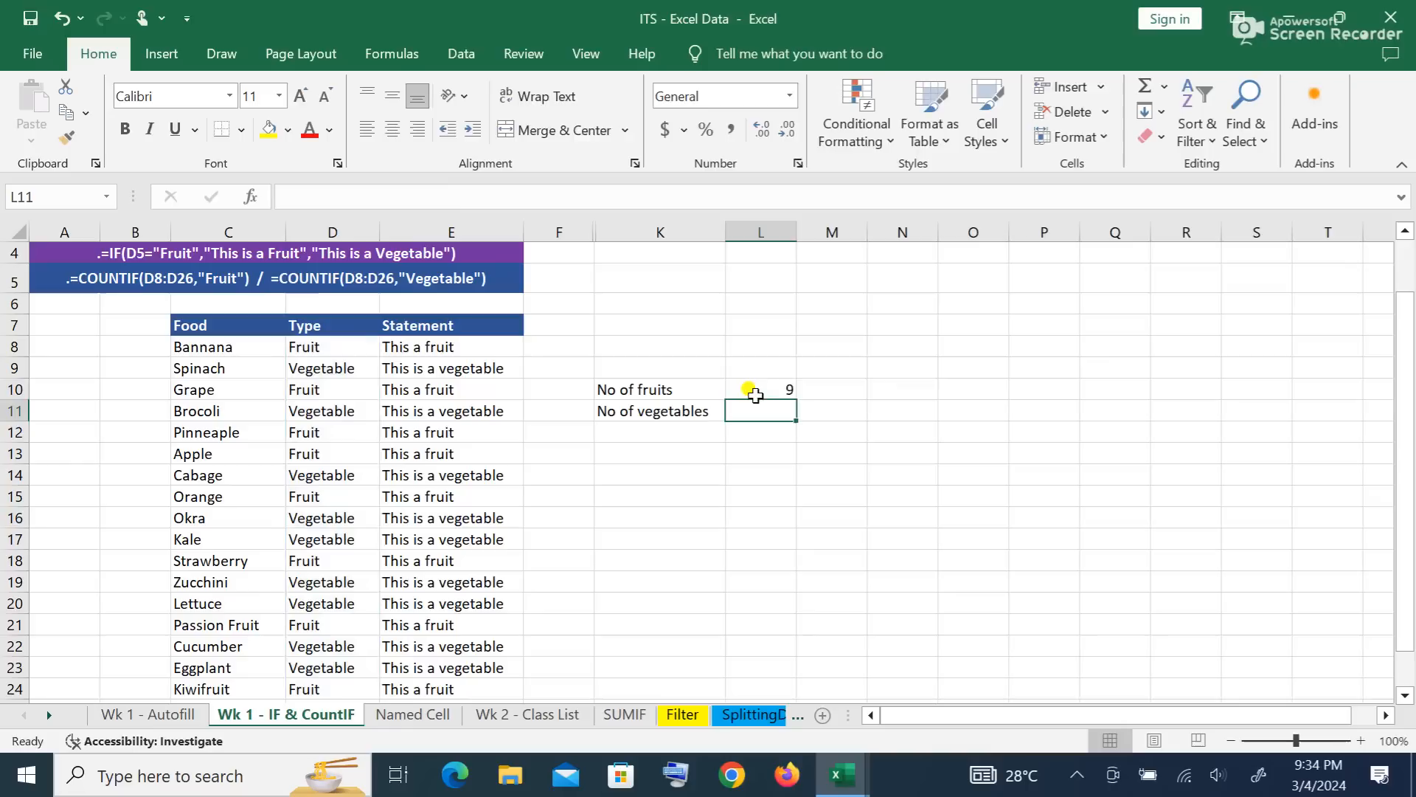
click(762, 388)
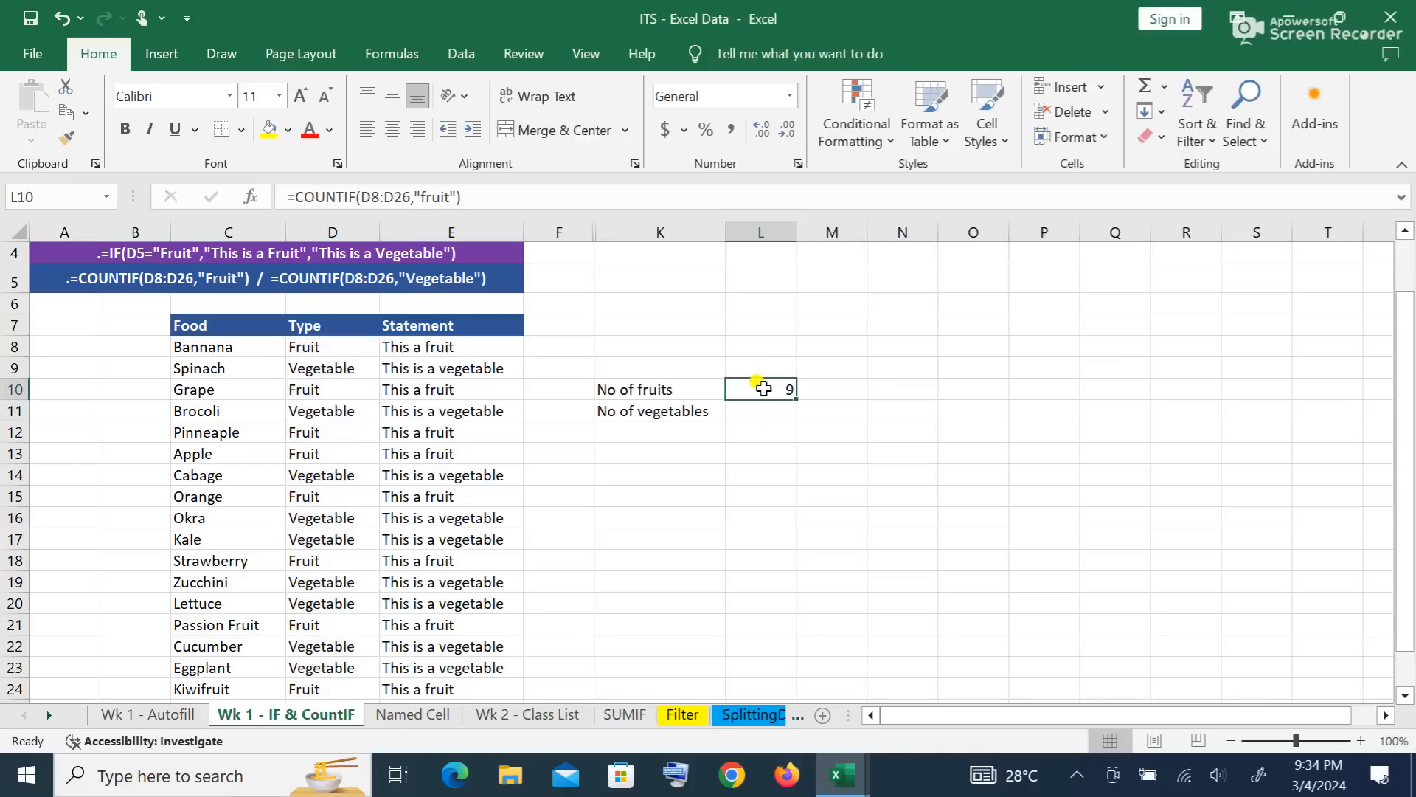
Step: Enter =COUNTIF(D8:D26,"vegetable") in L11 to count 10 vegetables
click(767, 408)
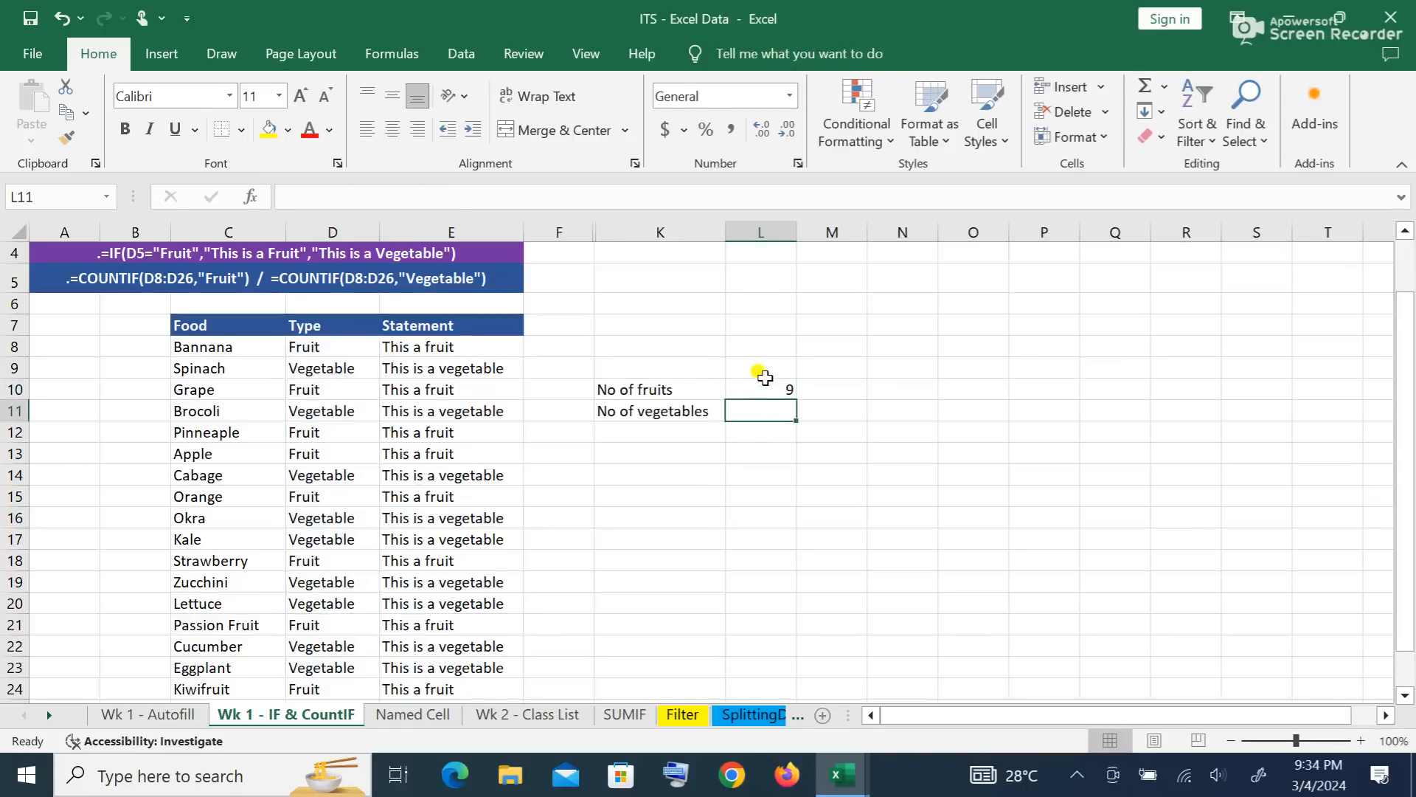
click(764, 379)
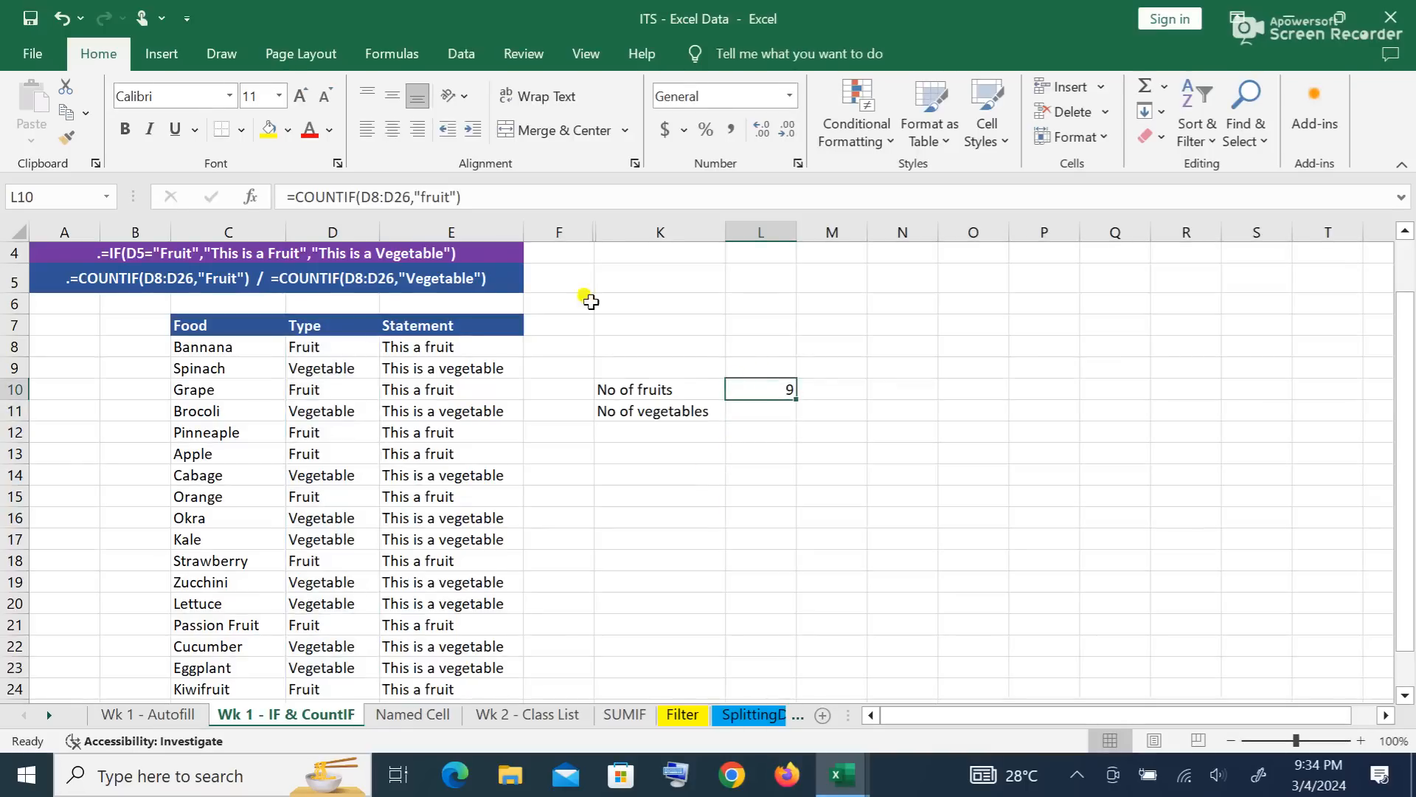
click(477, 196)
drag(477, 196, 287, 200)
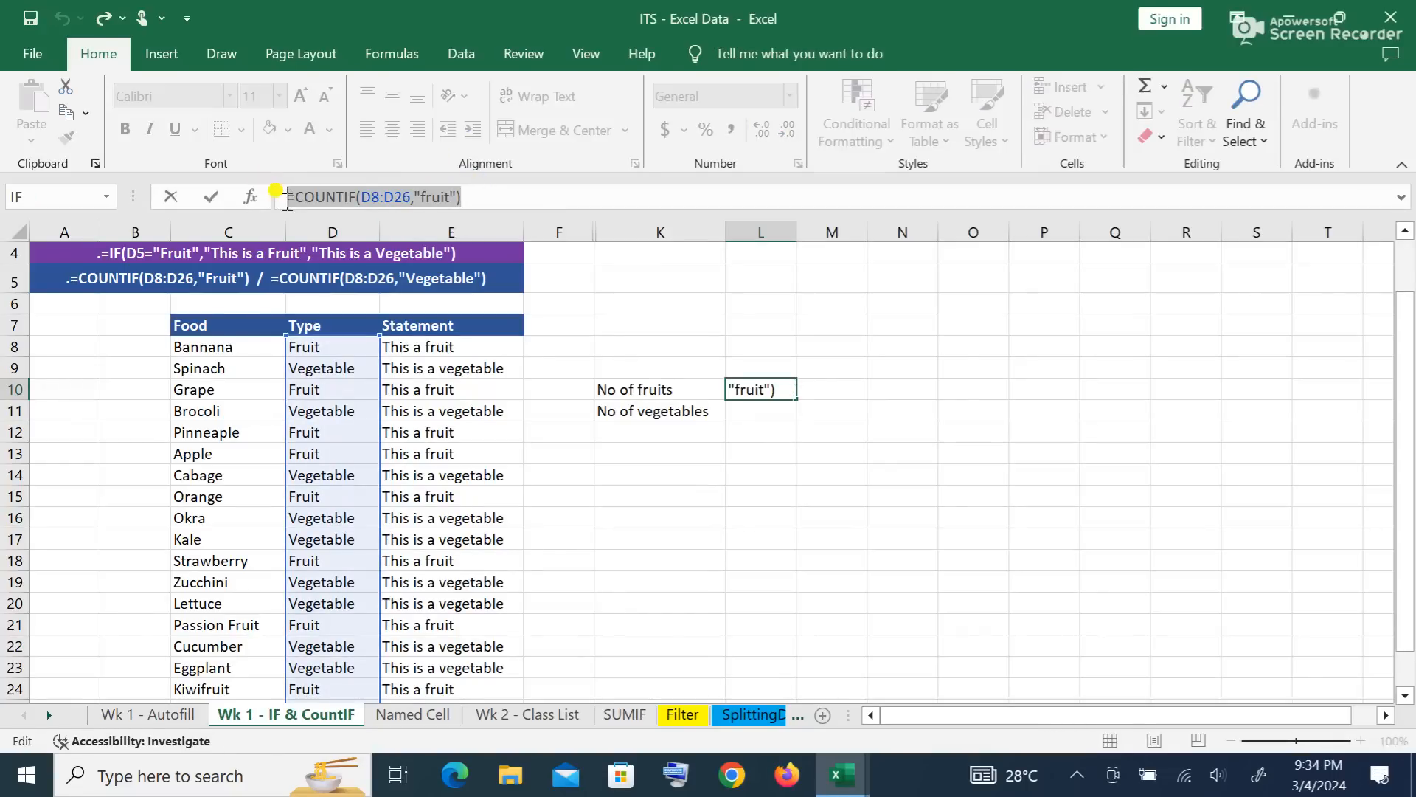
key(ctrl+c)
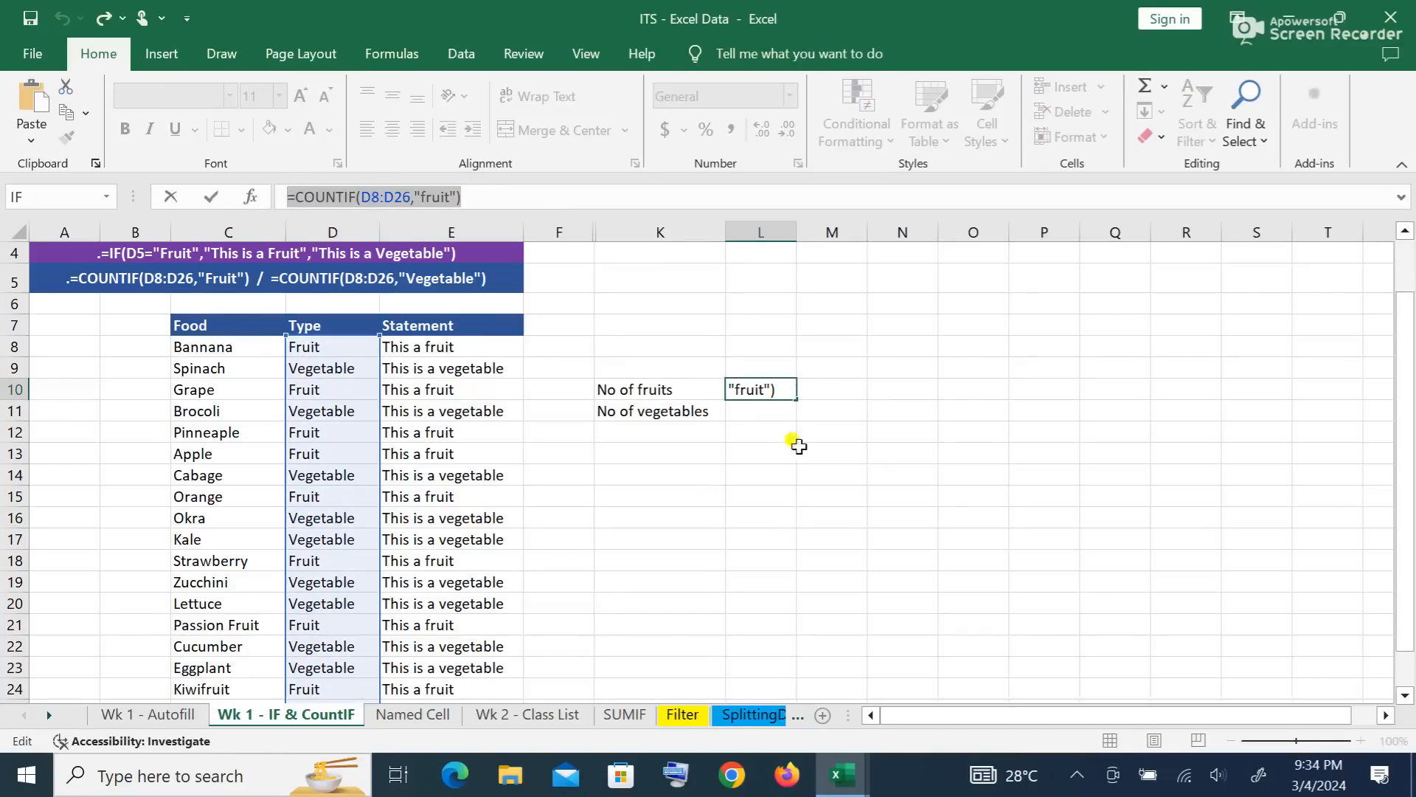
text(=)
click(762, 413)
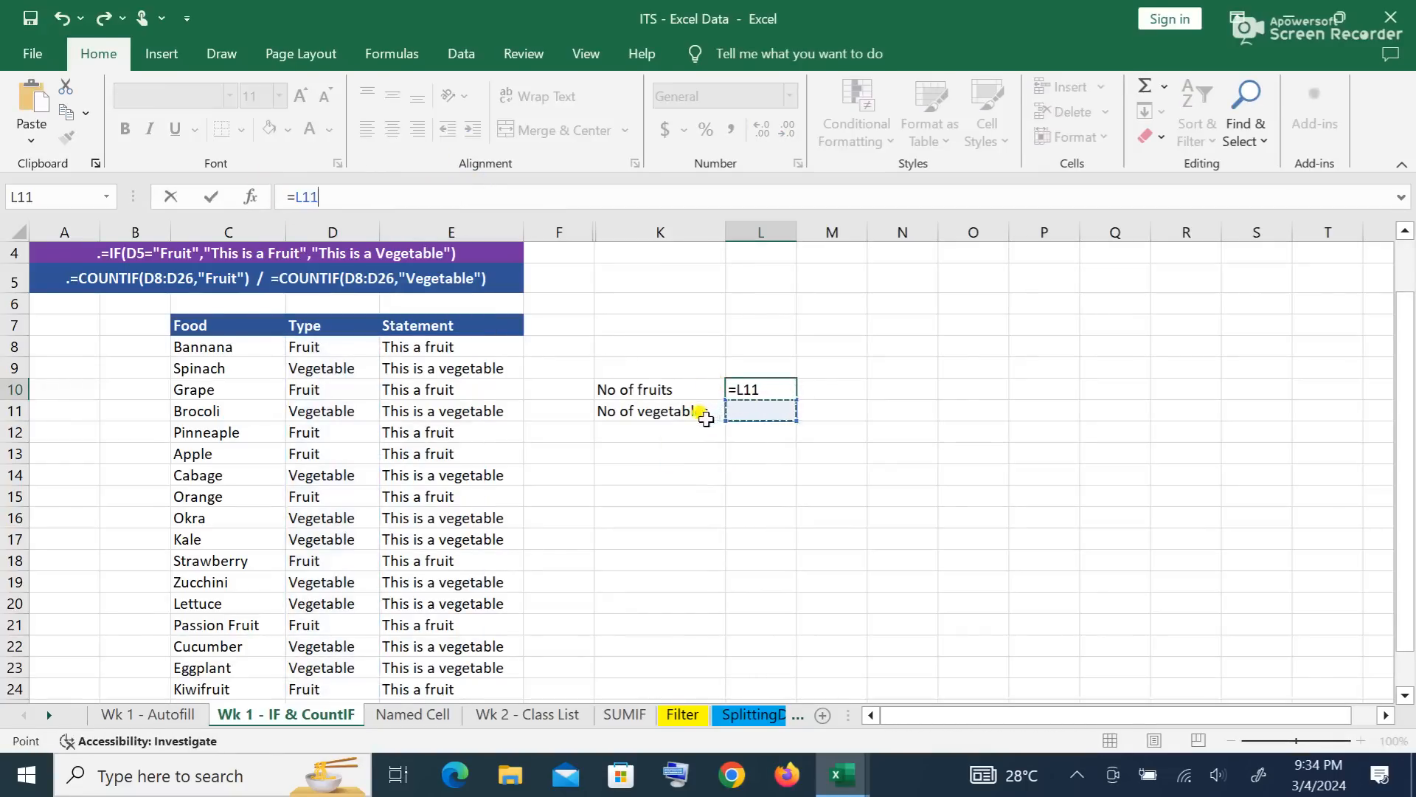
key(Escape)
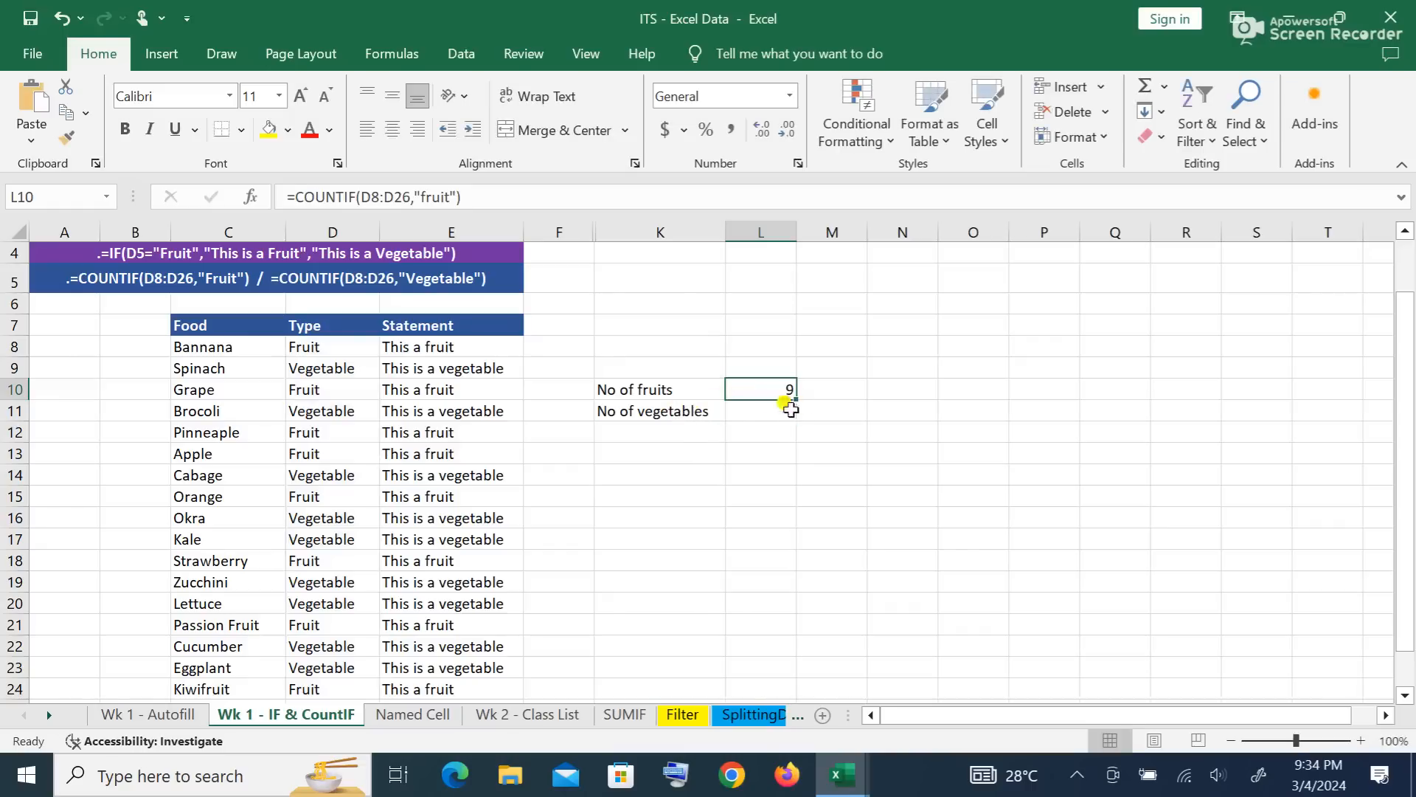
click(747, 410)
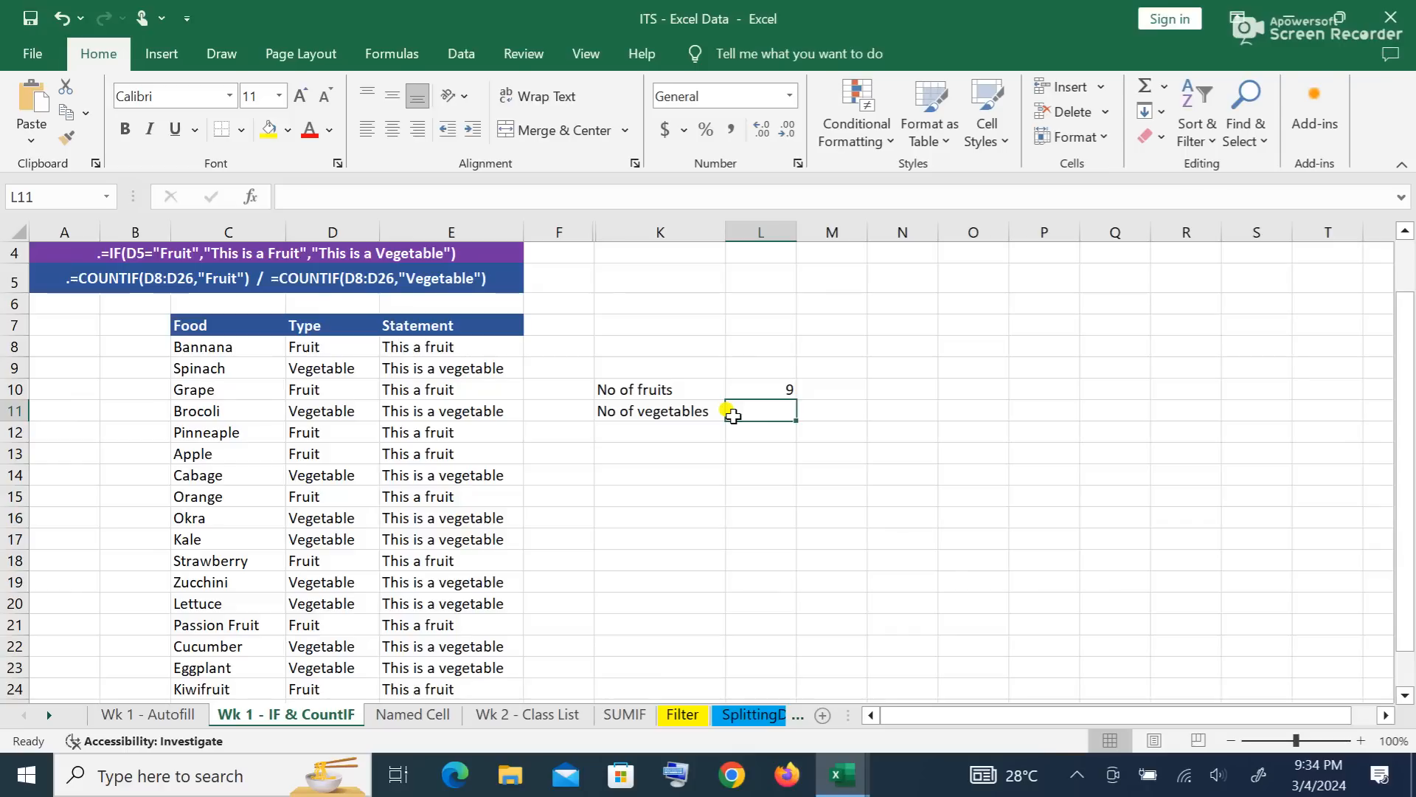
text(=)
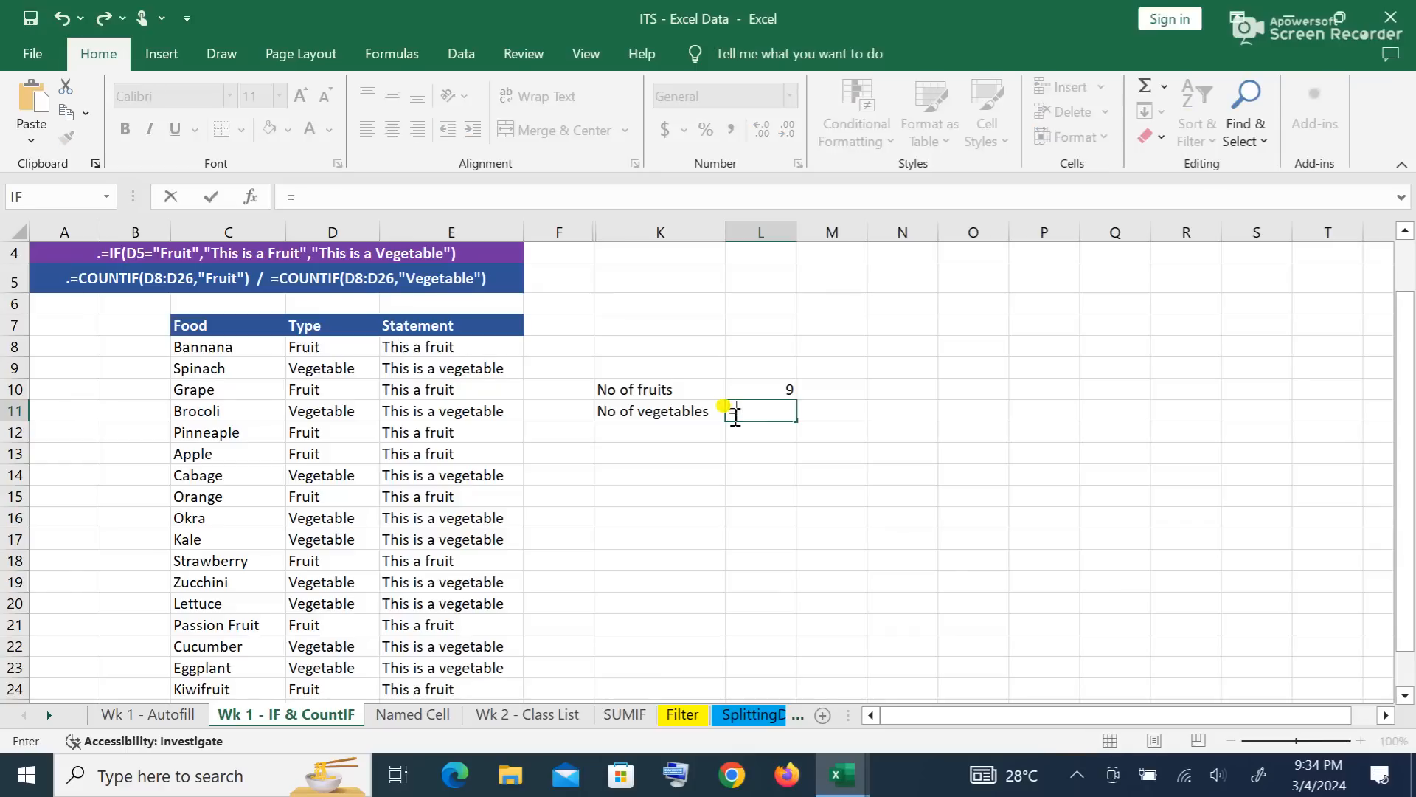
text(count)
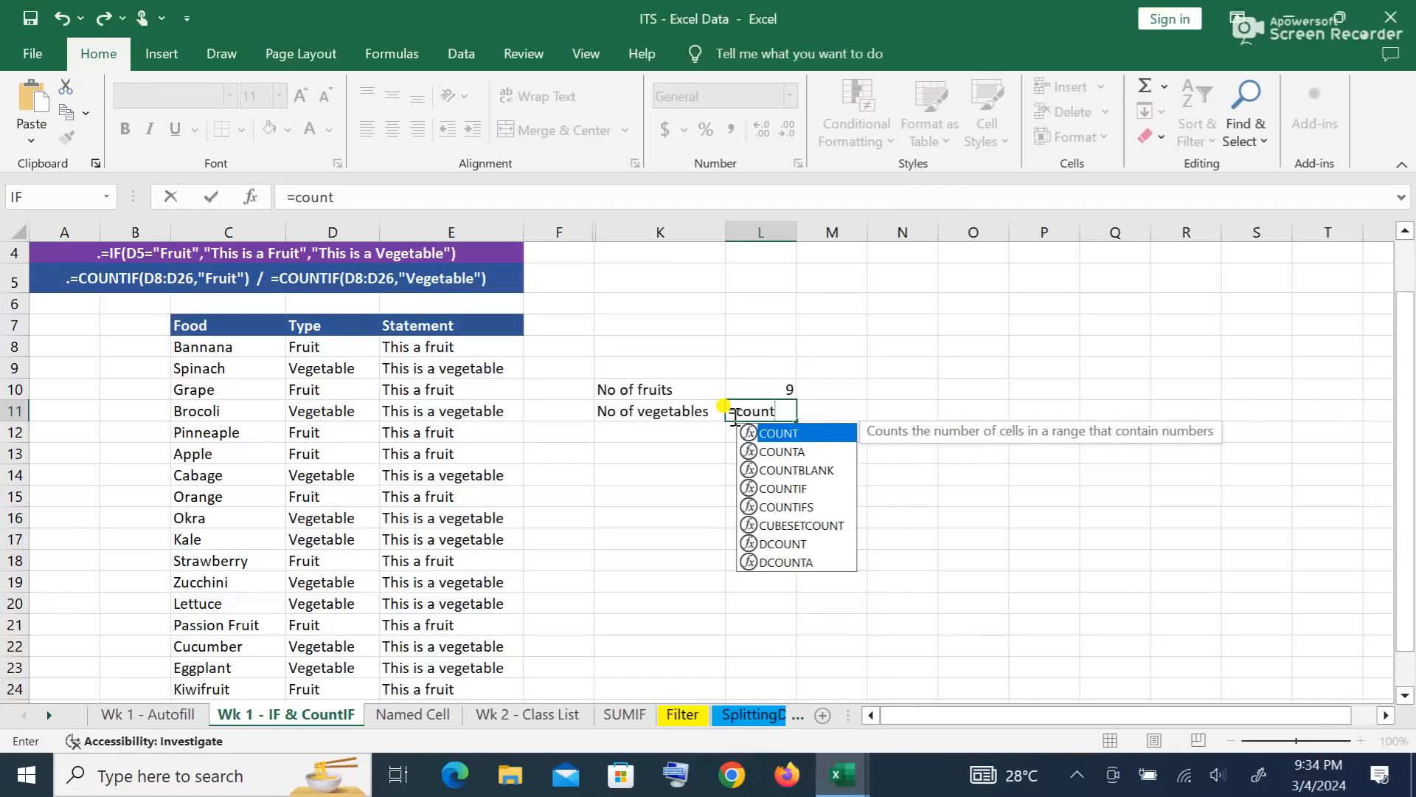
text(if)
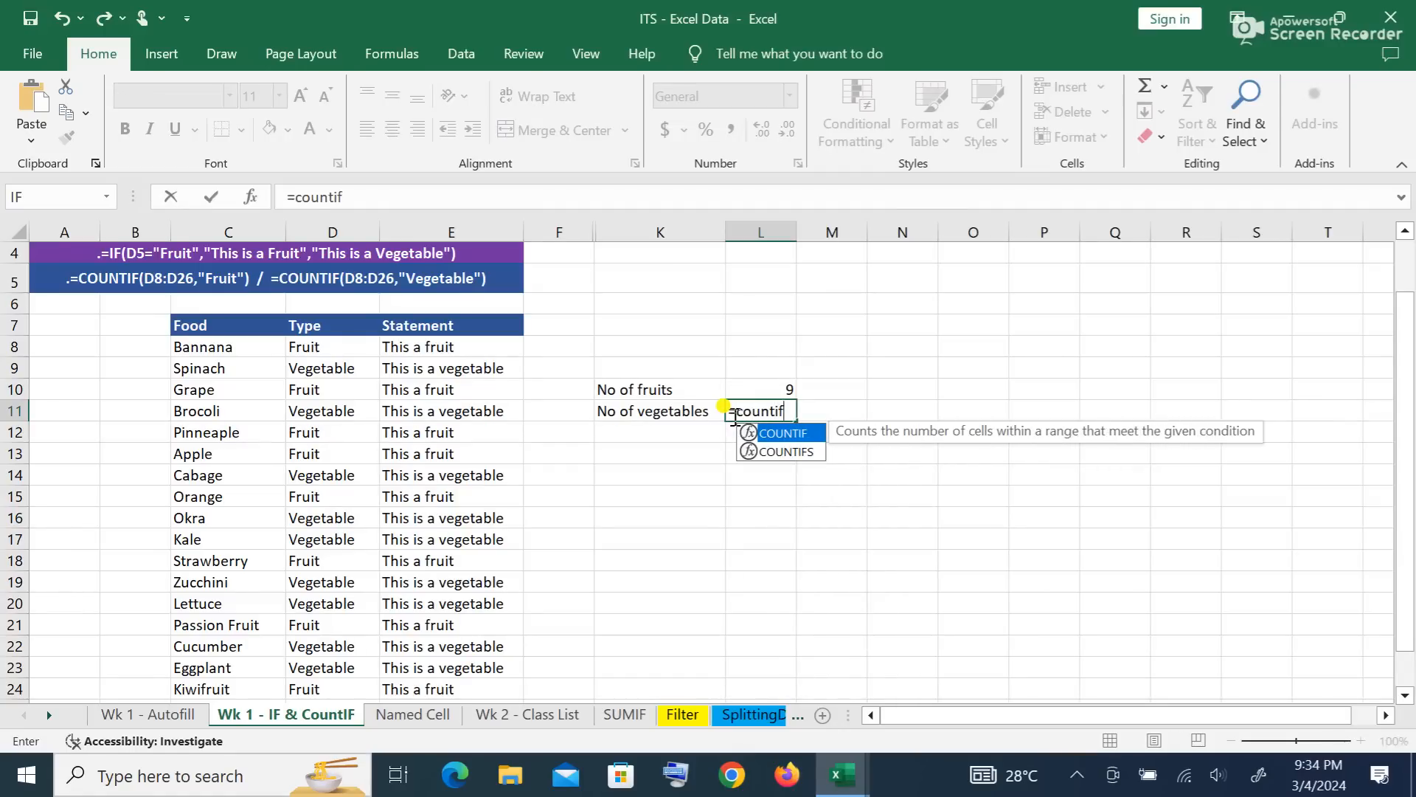
text(()
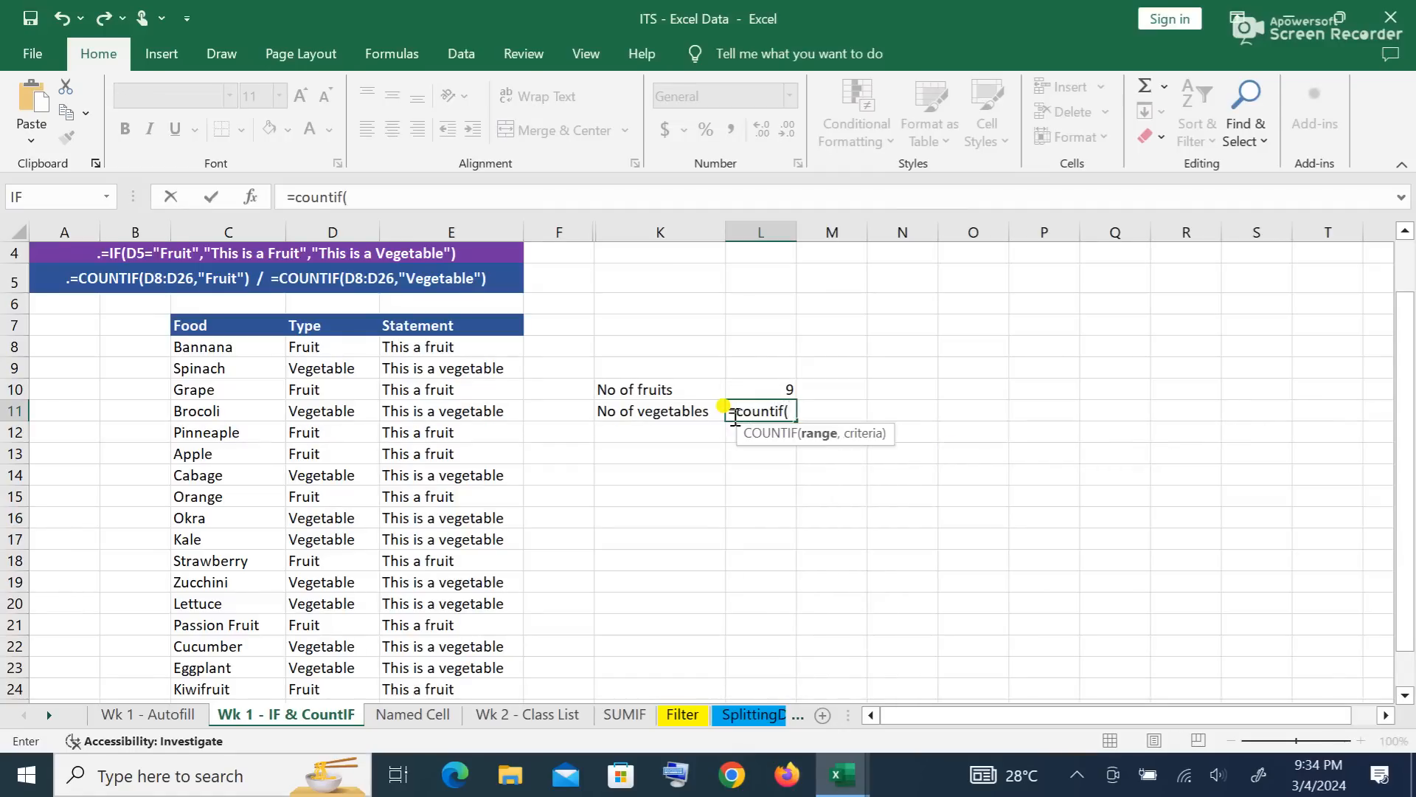
text(d)
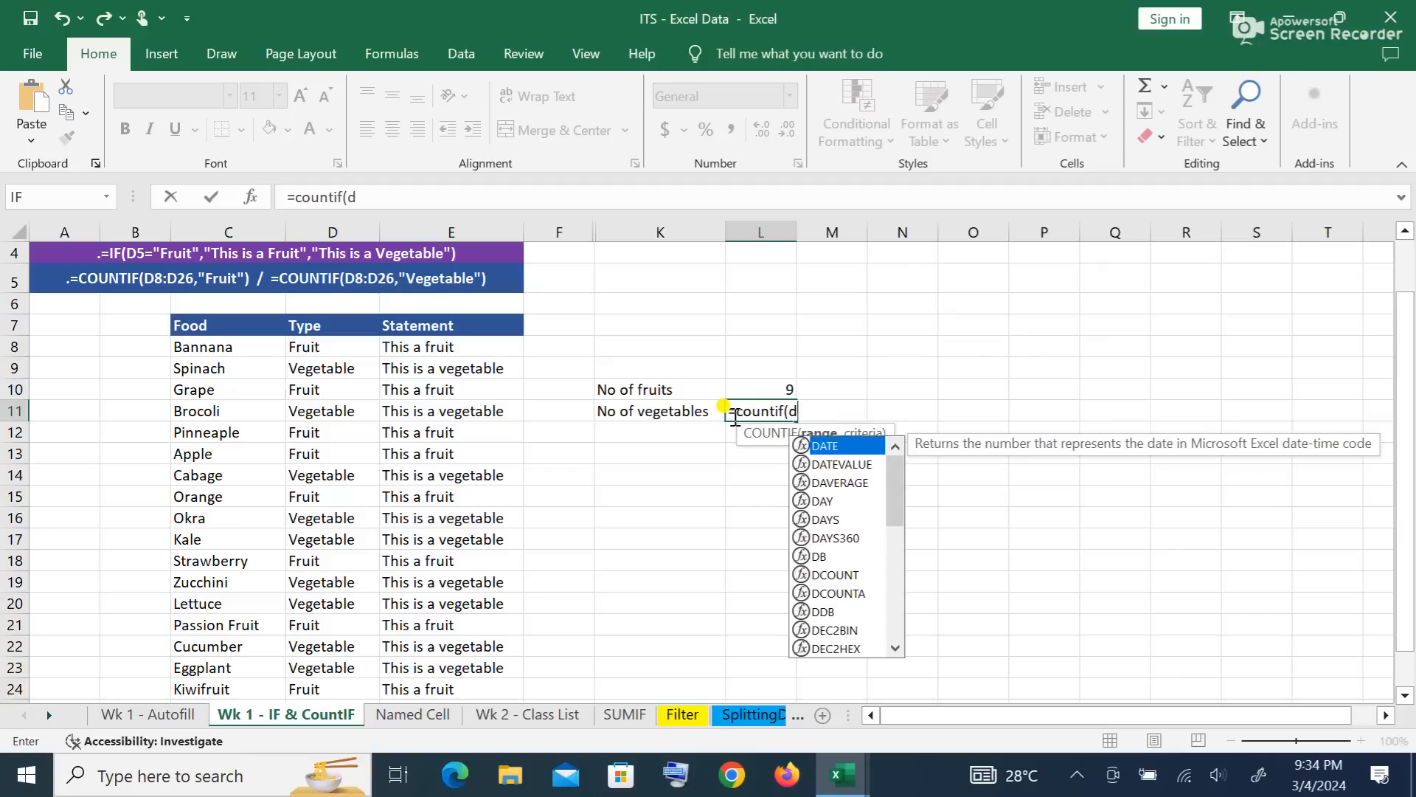
text(8)
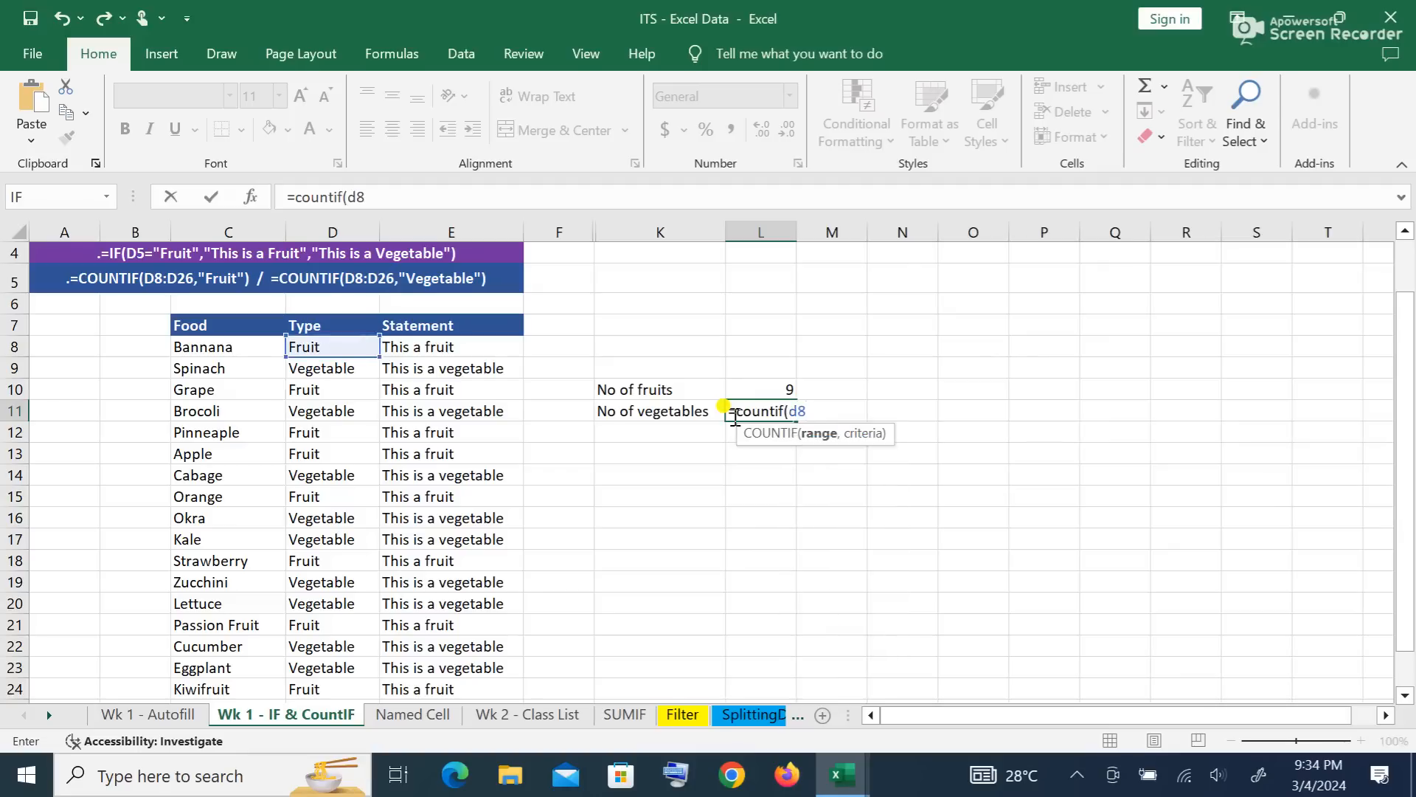
text(:d)
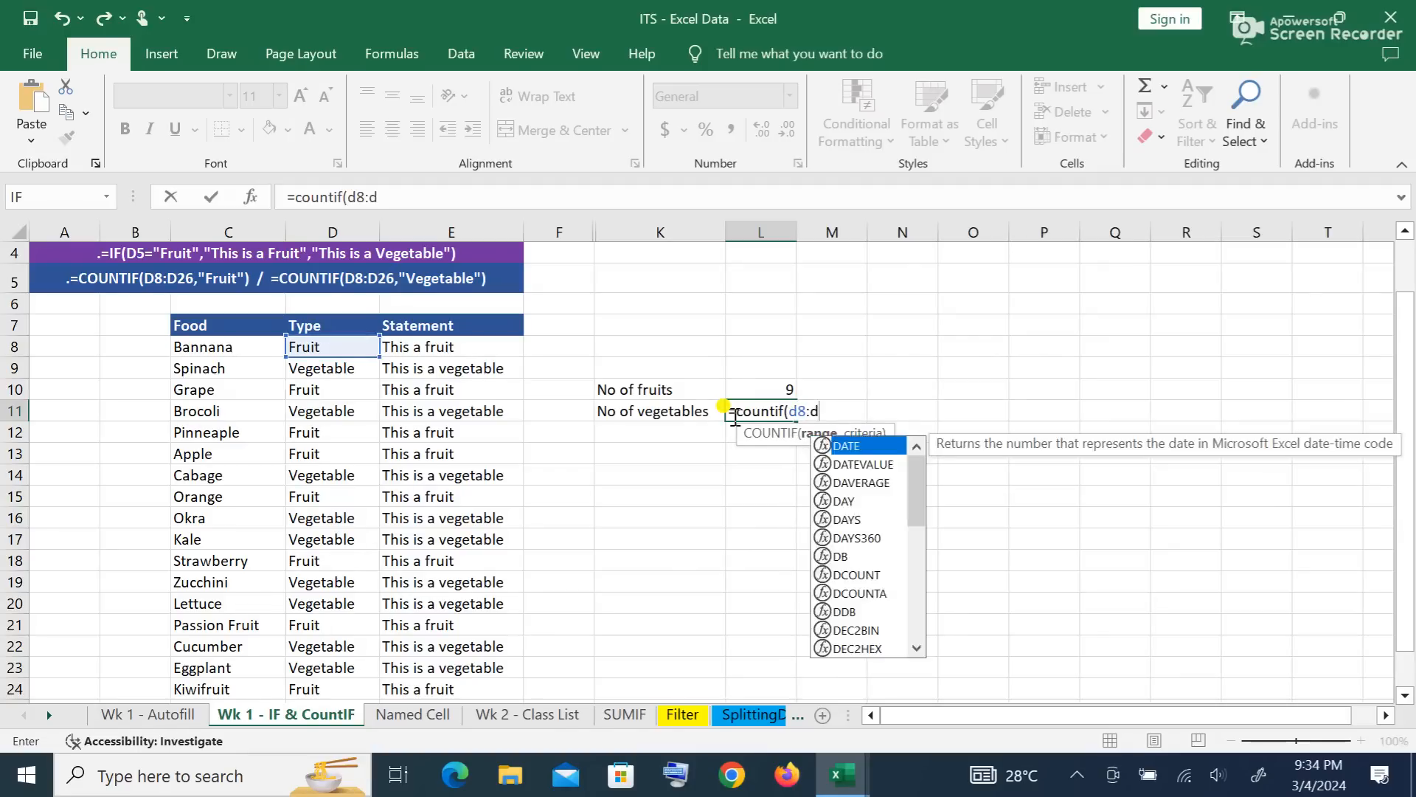
text(26)
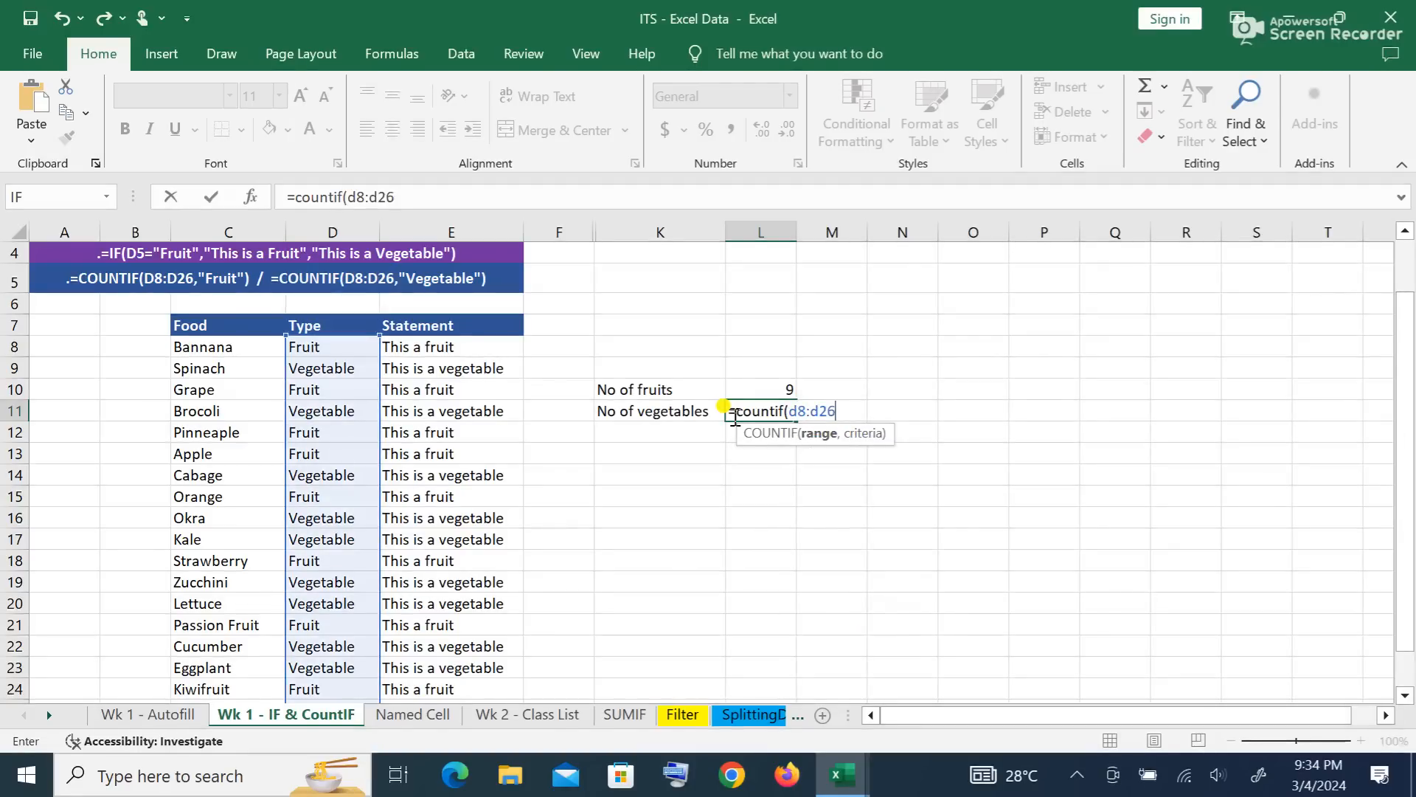
text(,"vege)
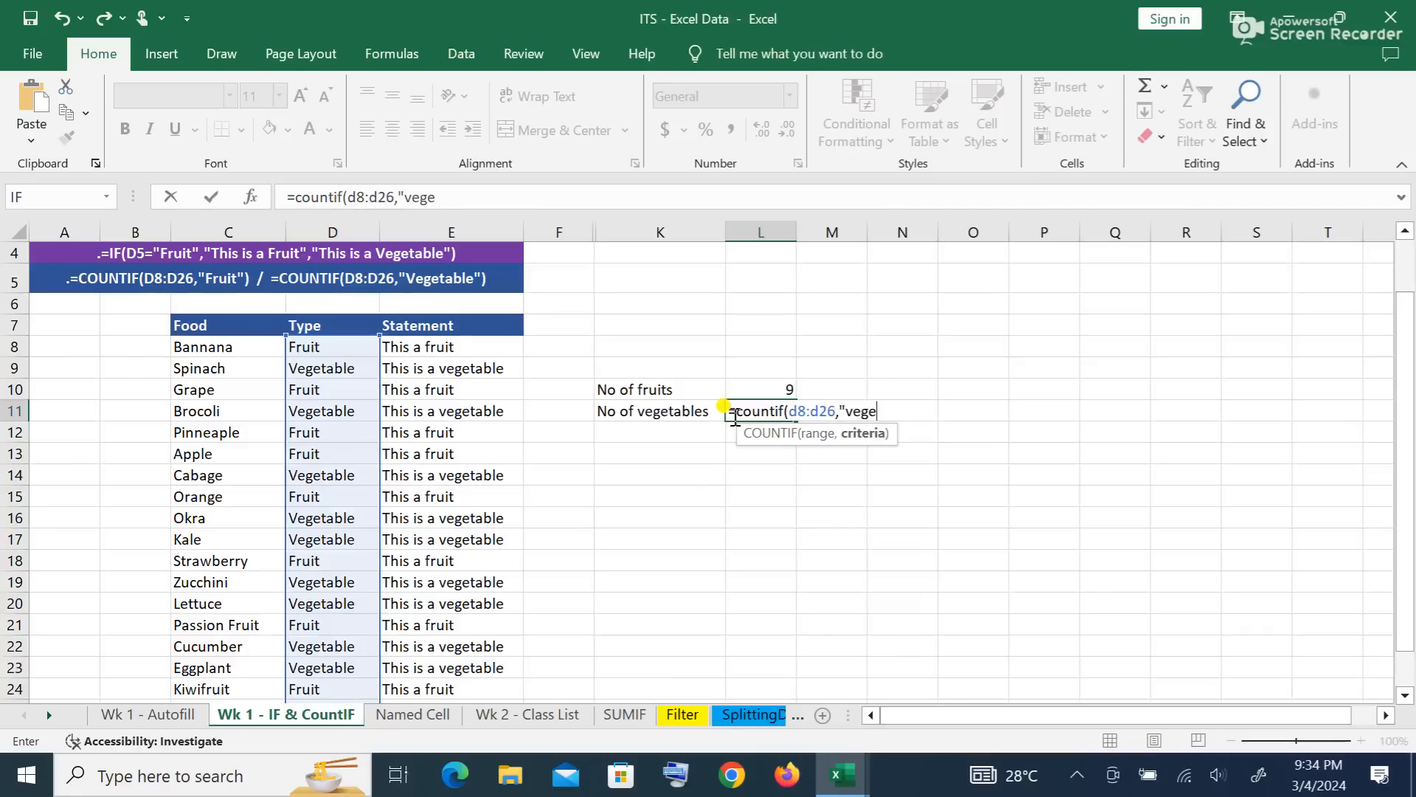
text(table"))
key(Return)
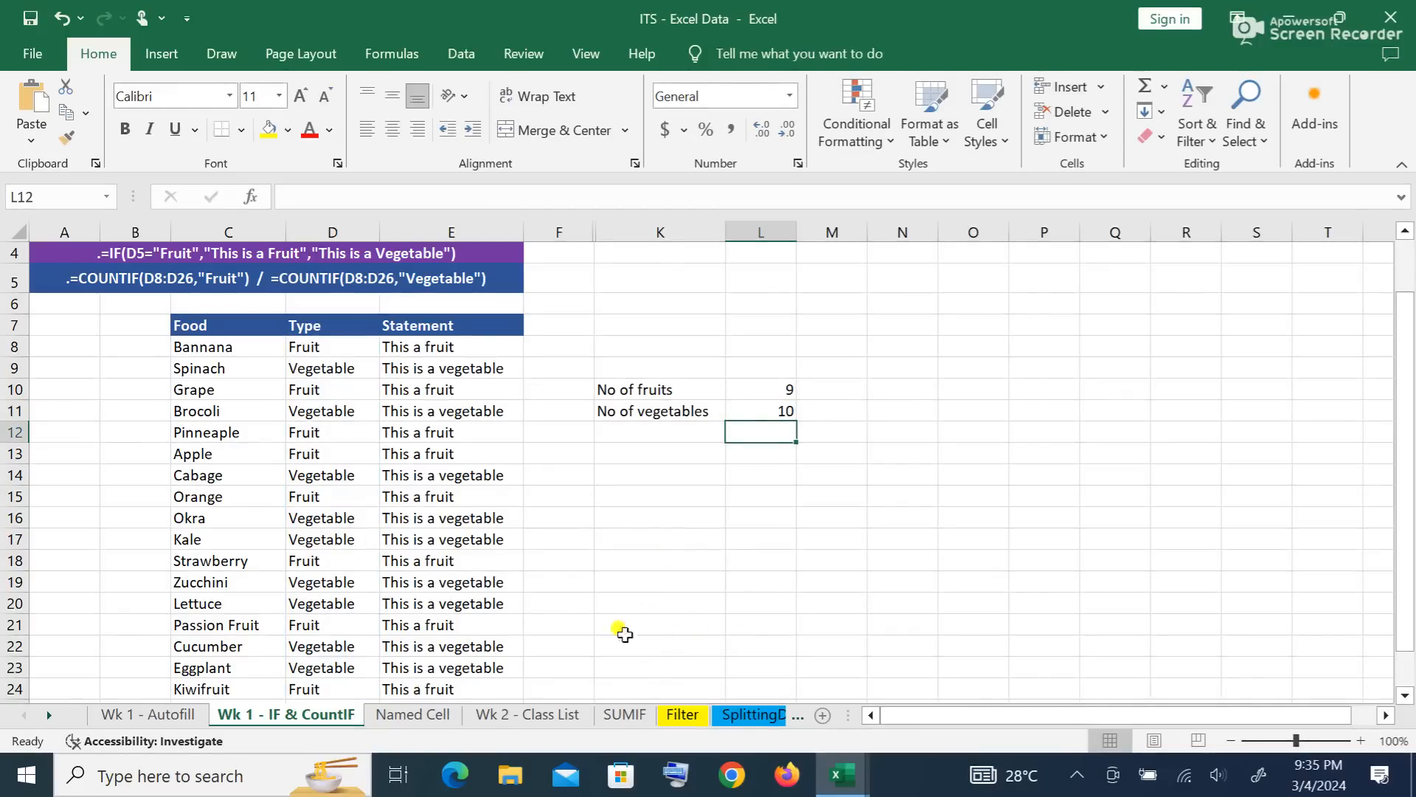
Step: On the Wk 2 - Class List sheet, enter ed/bss/23/0001 in A2
click(530, 719)
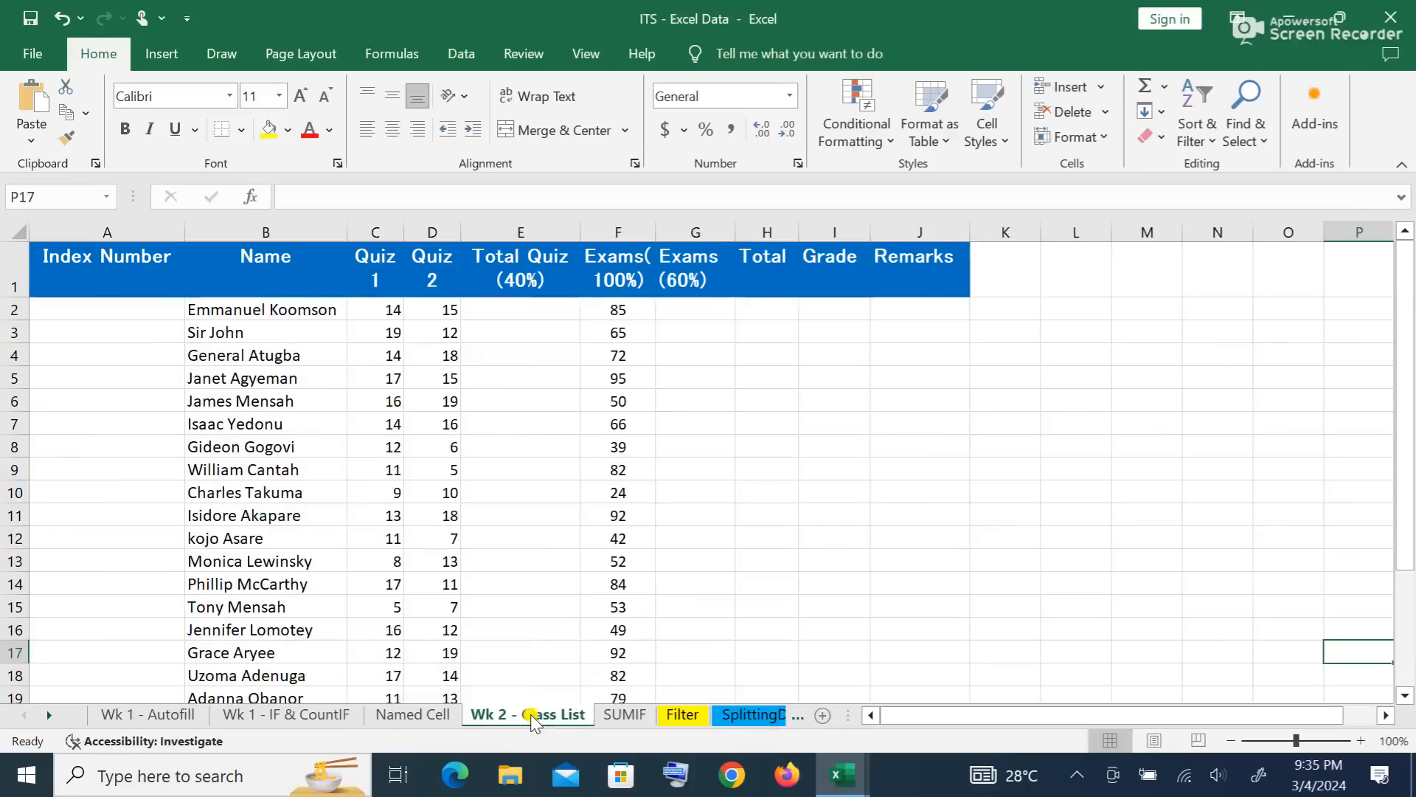
click(74, 311)
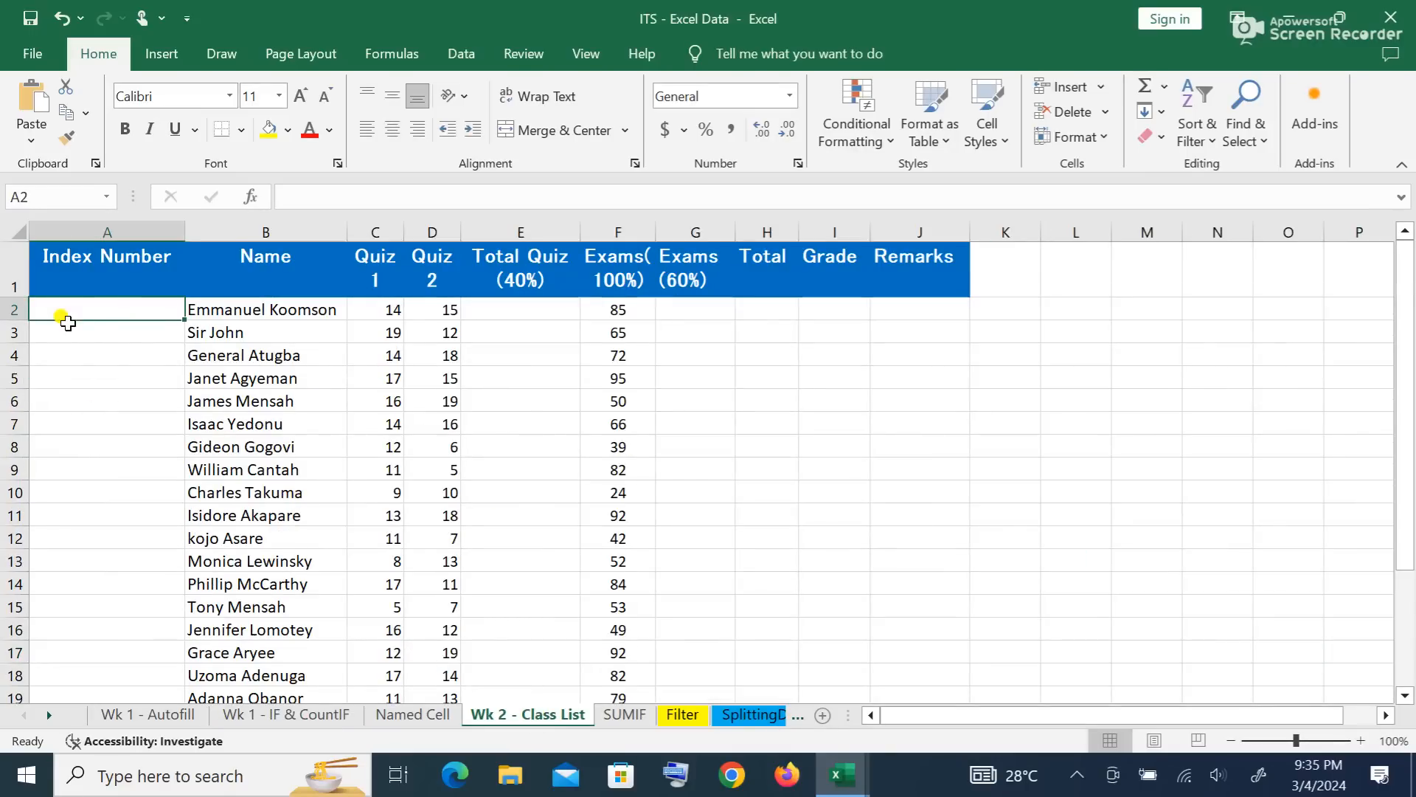
text(ed)
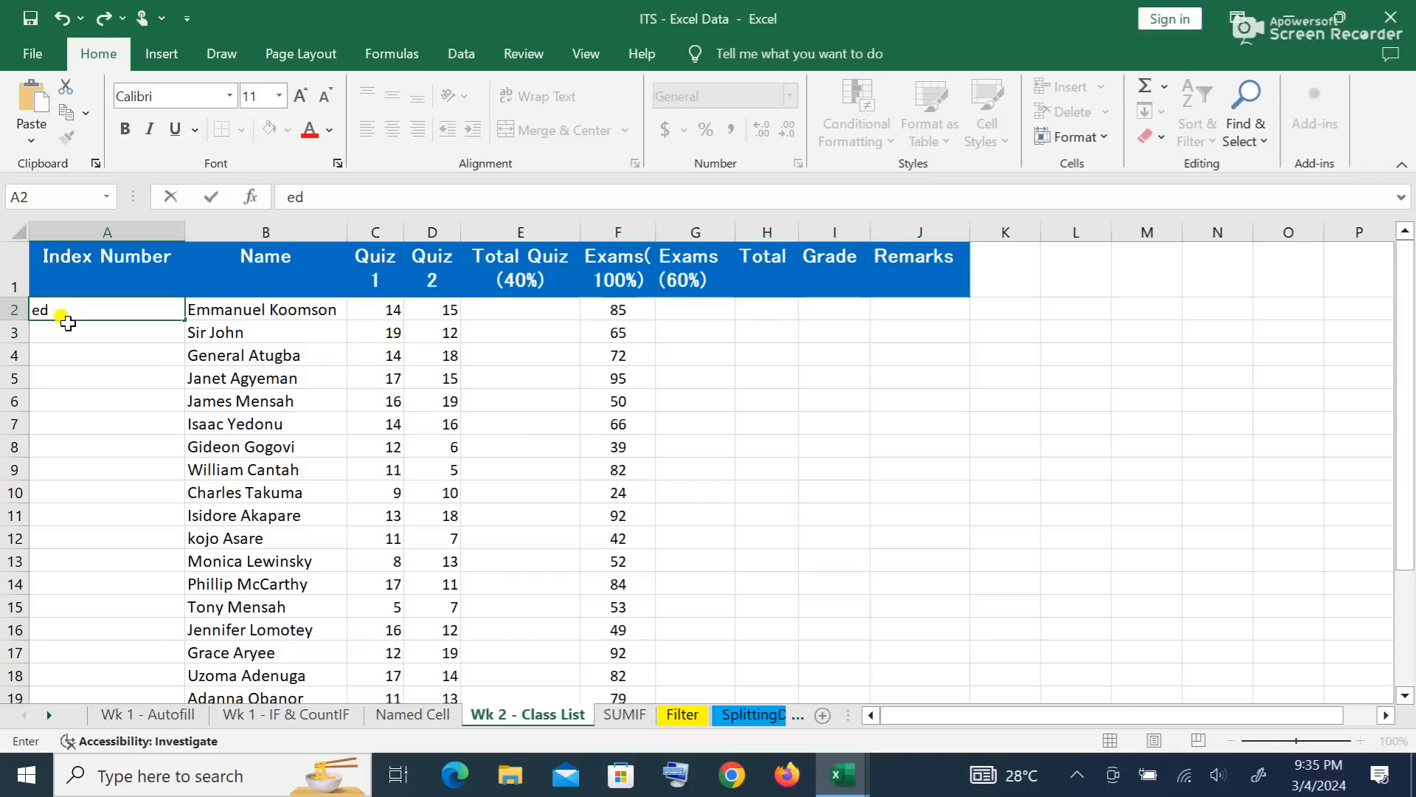
text(/1)
key(BackSpace)
text(bss/23)
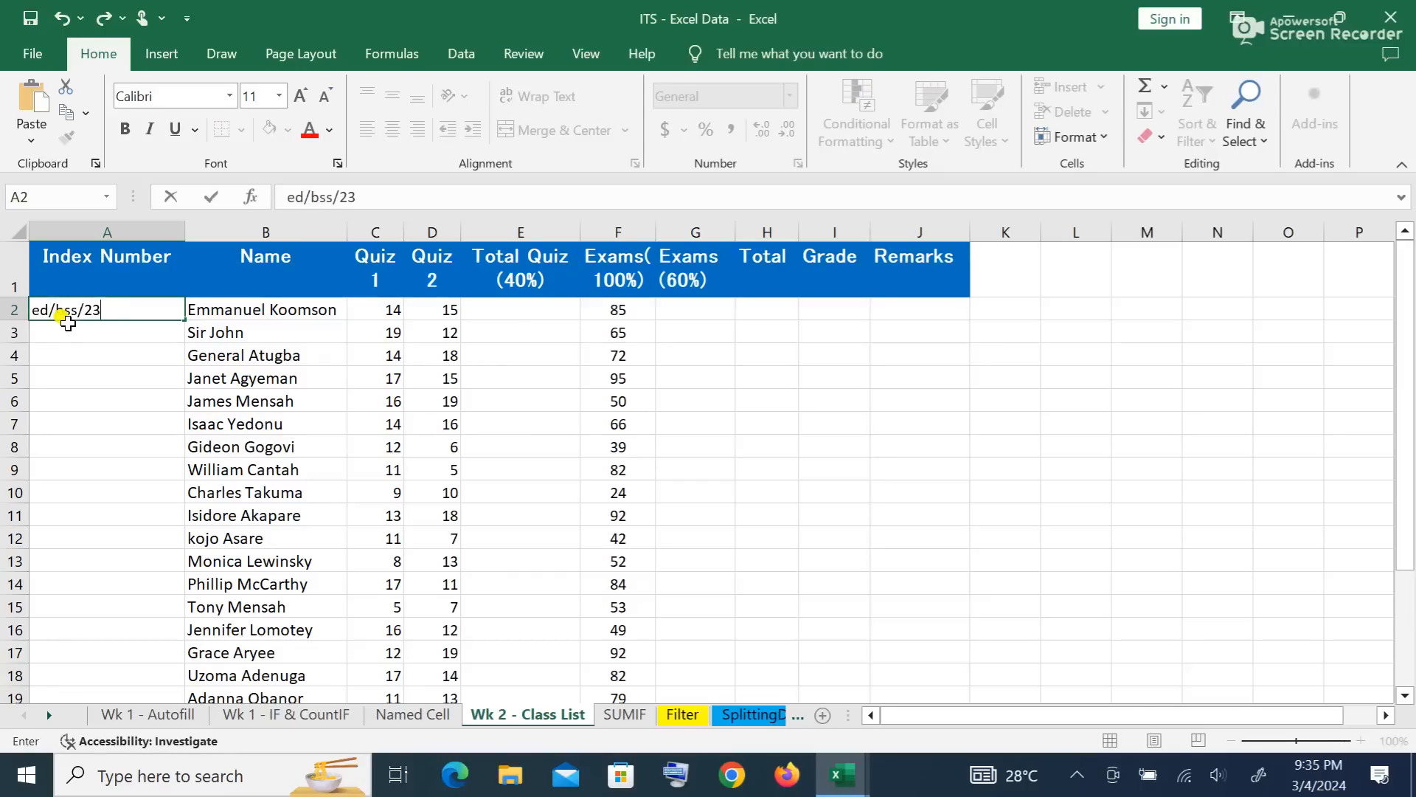
text(/0001)
key(Return)
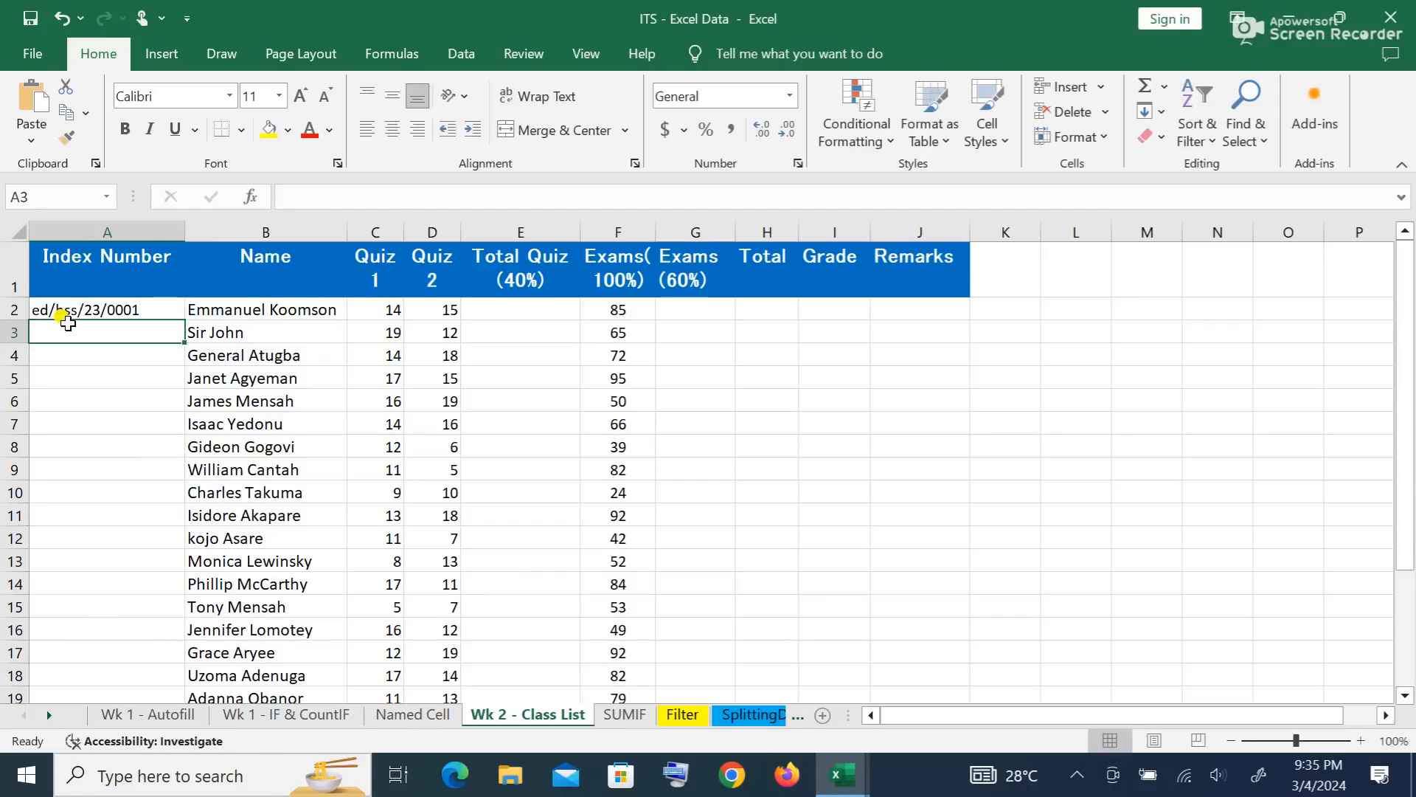
Step: Auto-fill the index numbers down to row 19, through ed/bss/23/0018
click(63, 306)
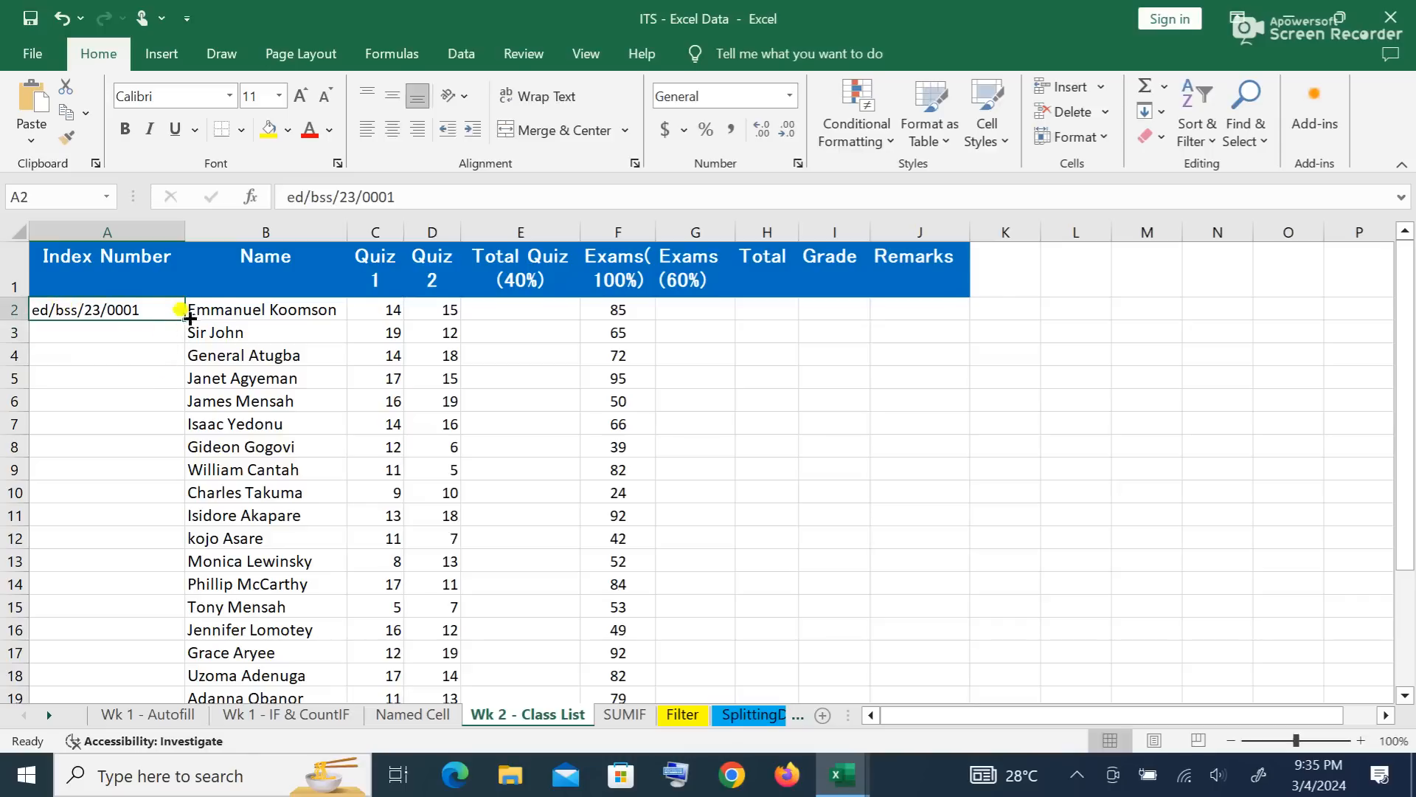
drag(186, 319, 184, 562)
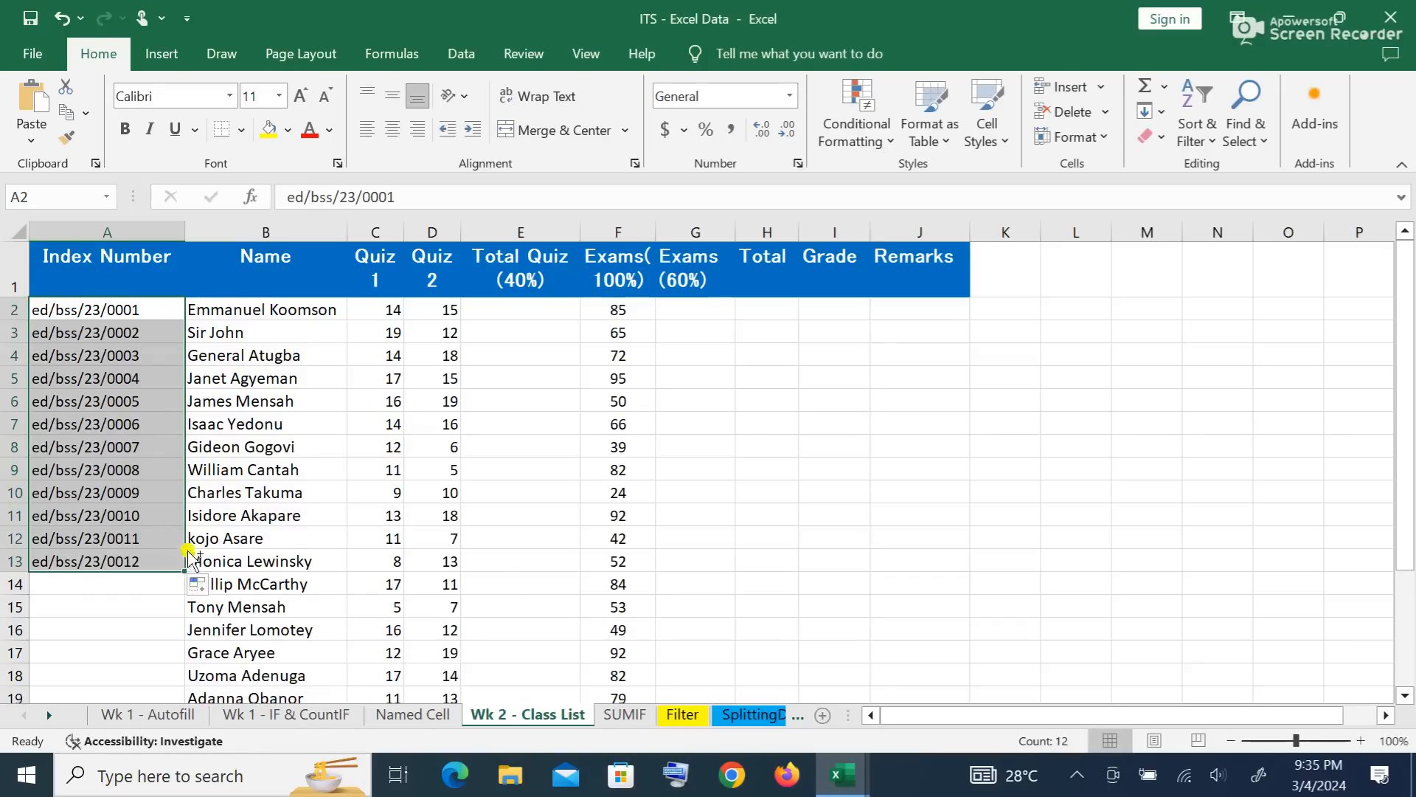
key(ctrl+z)
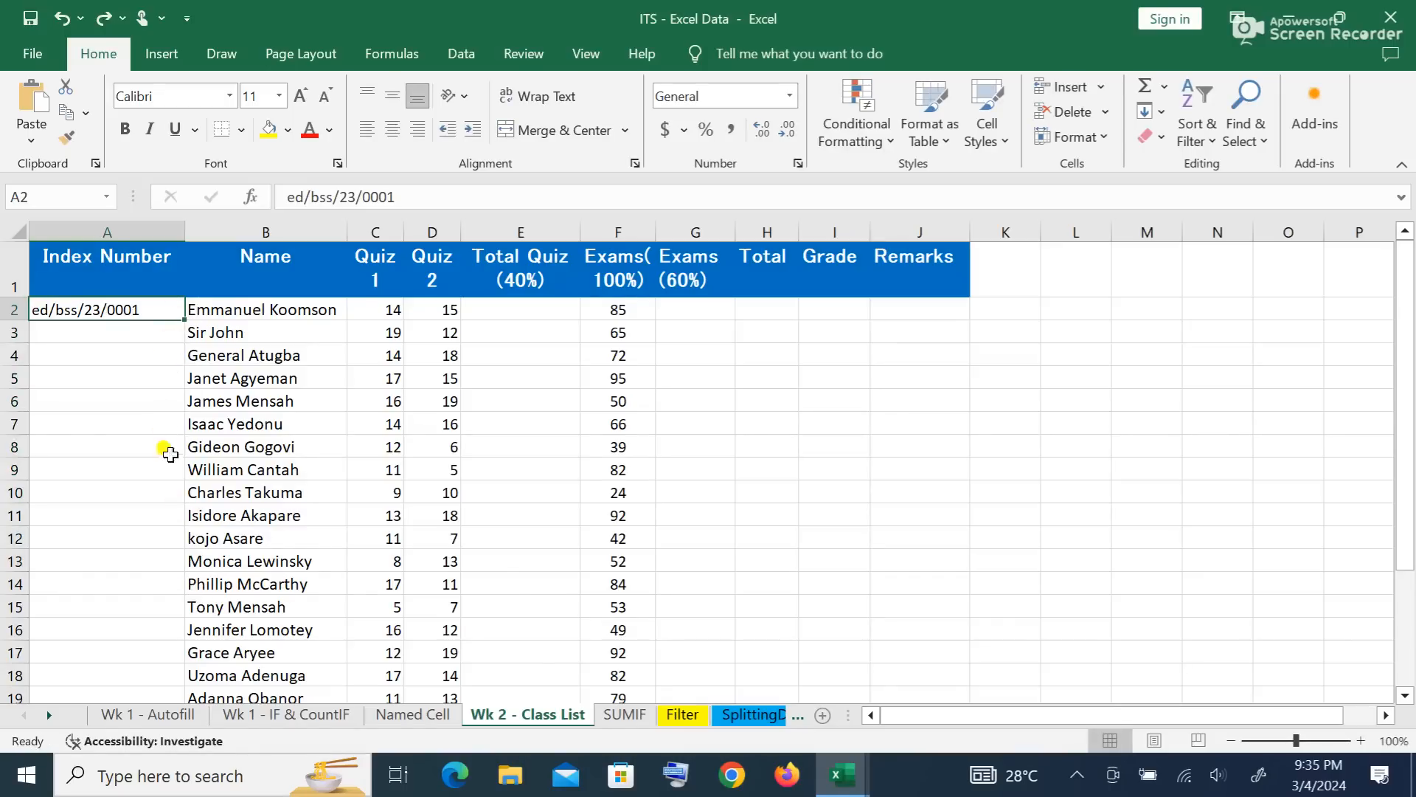
double_click(185, 319)
scroll(190, 483, down, 2)
scroll(194, 479, down, 5)
scroll(196, 478, up, 7)
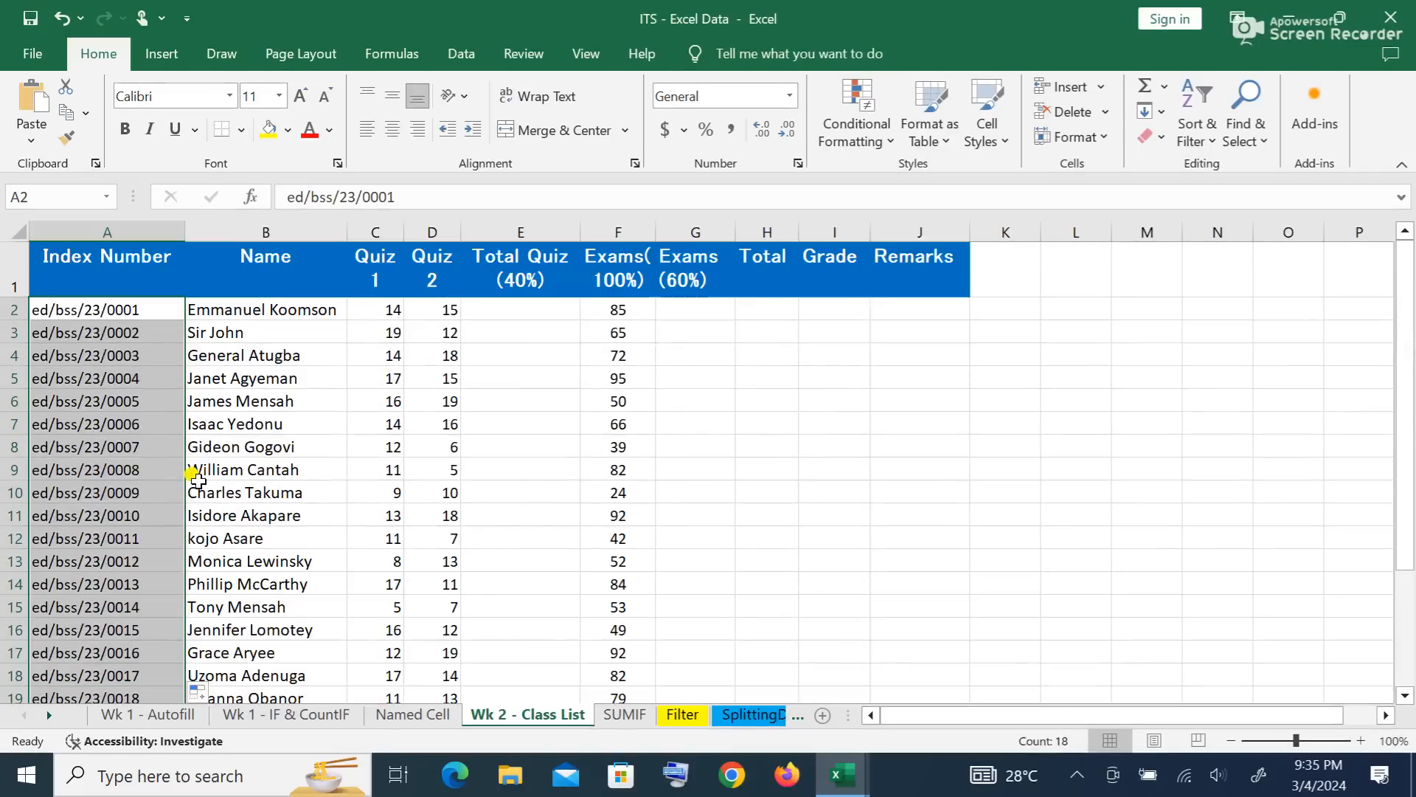
click(551, 403)
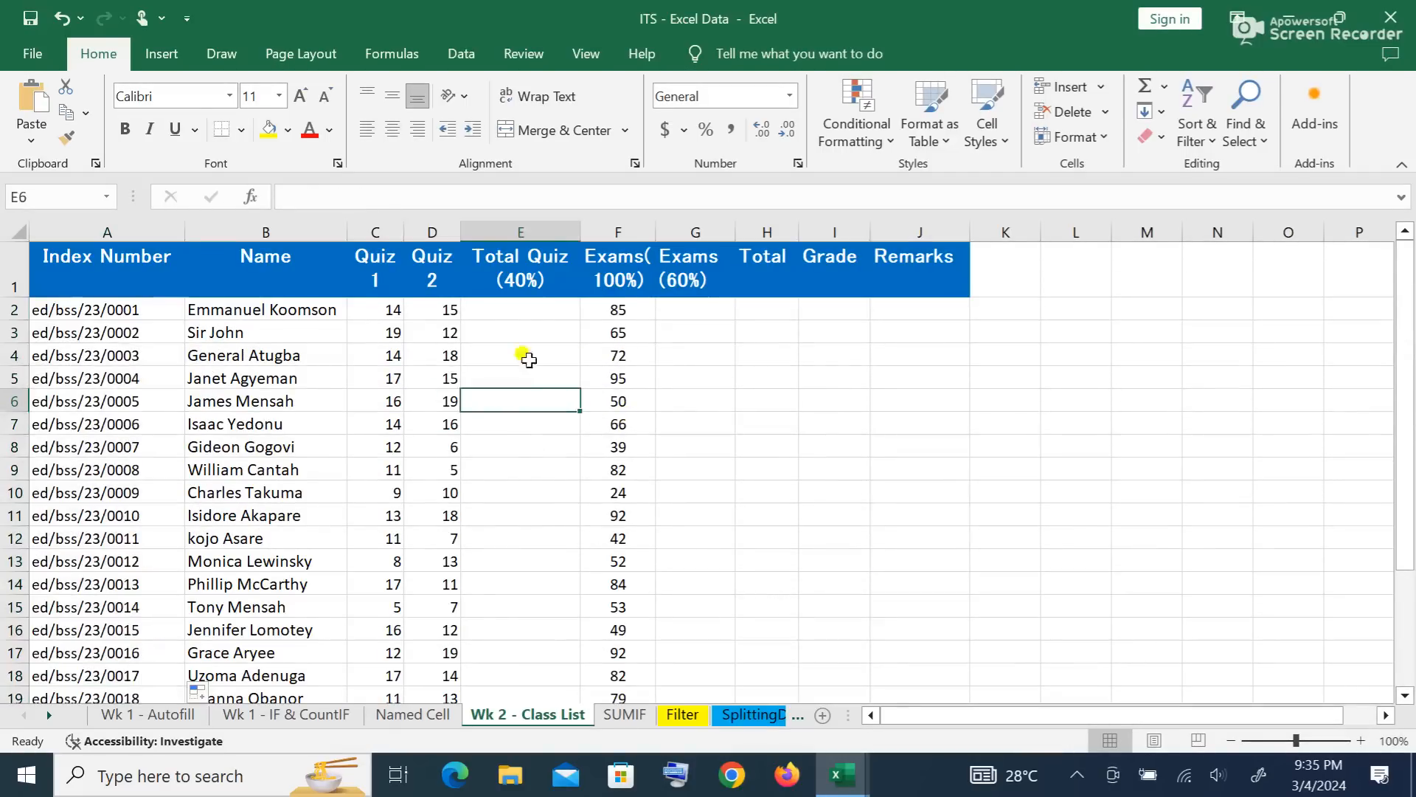
Step: Enter =SUM(C2+D2) in E2 to total the first student's quizzes
click(515, 311)
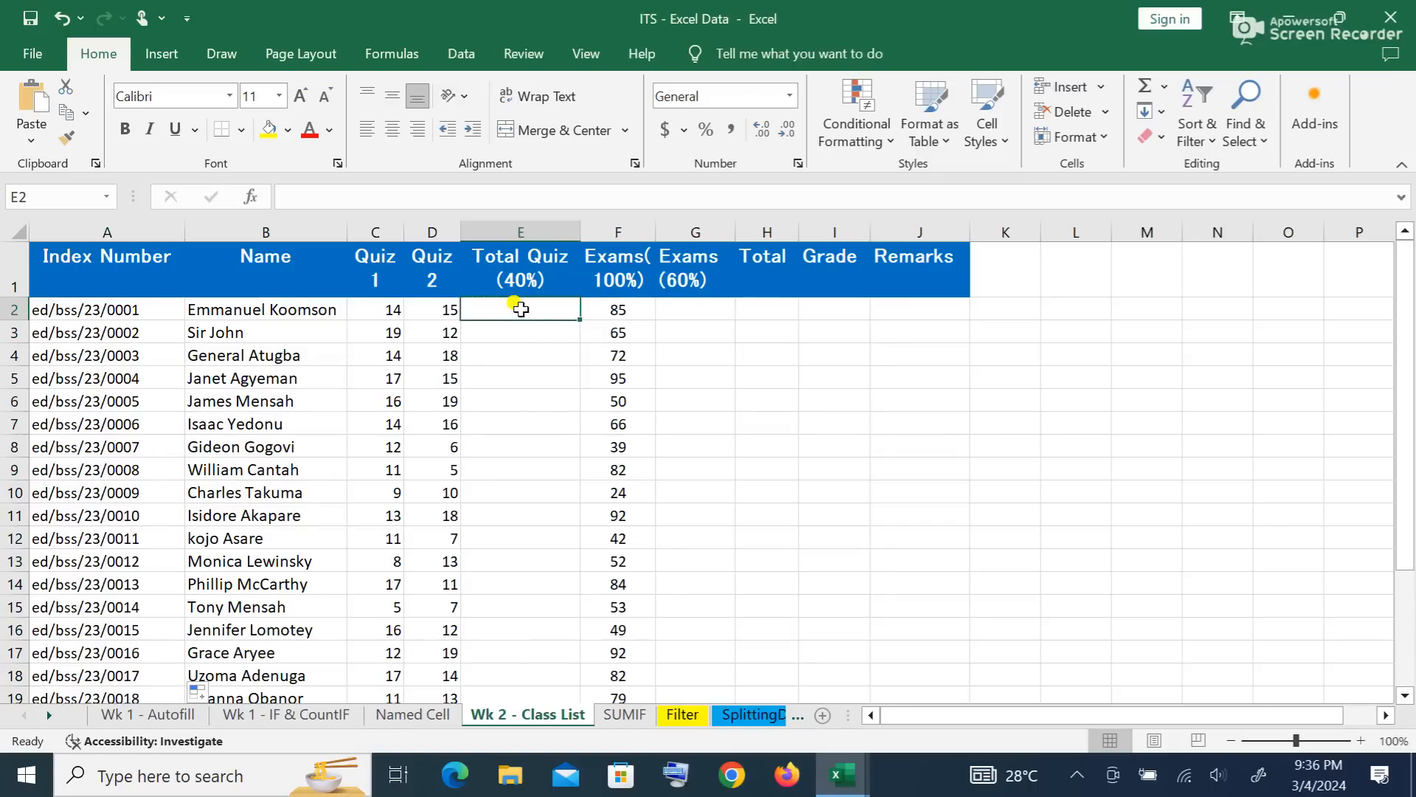
text(=)
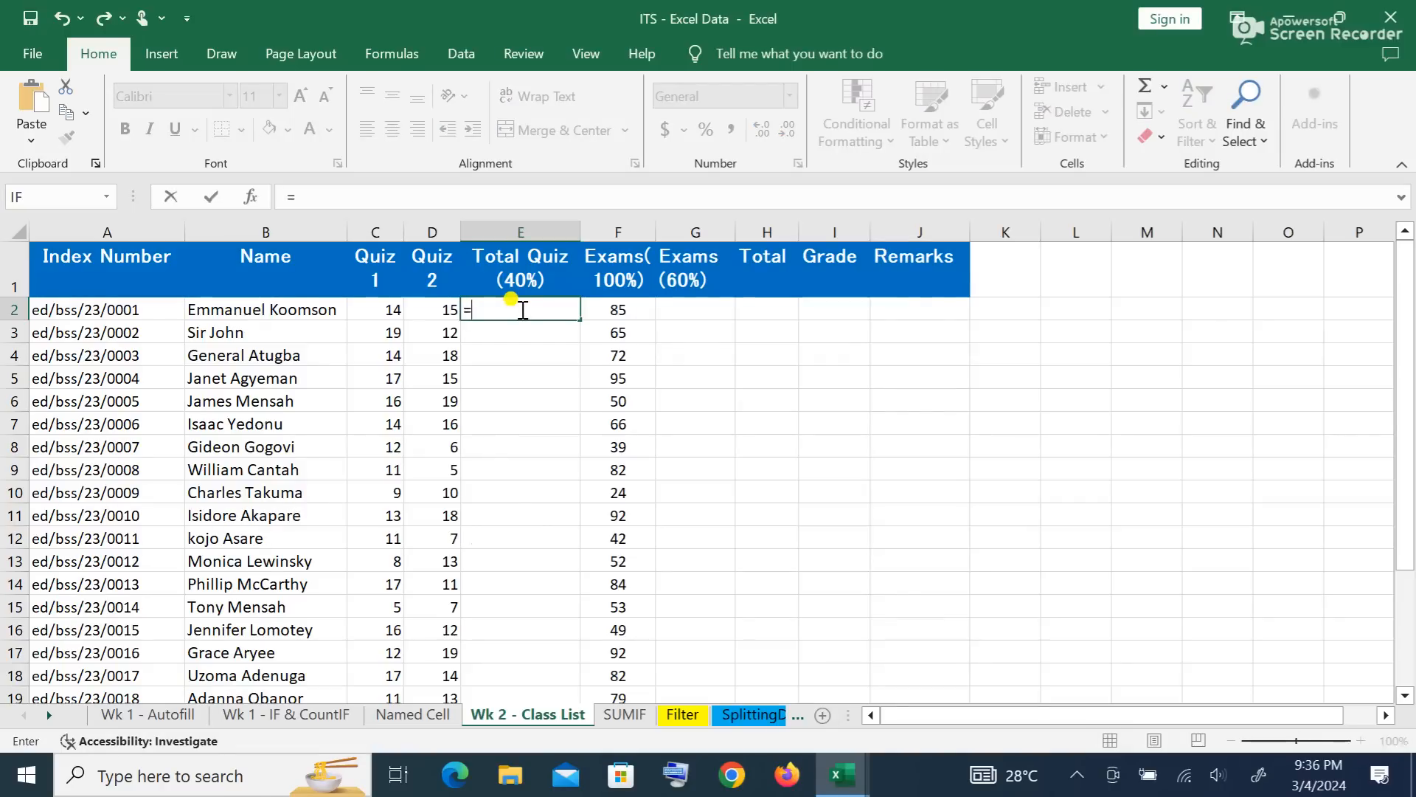
text(sum)
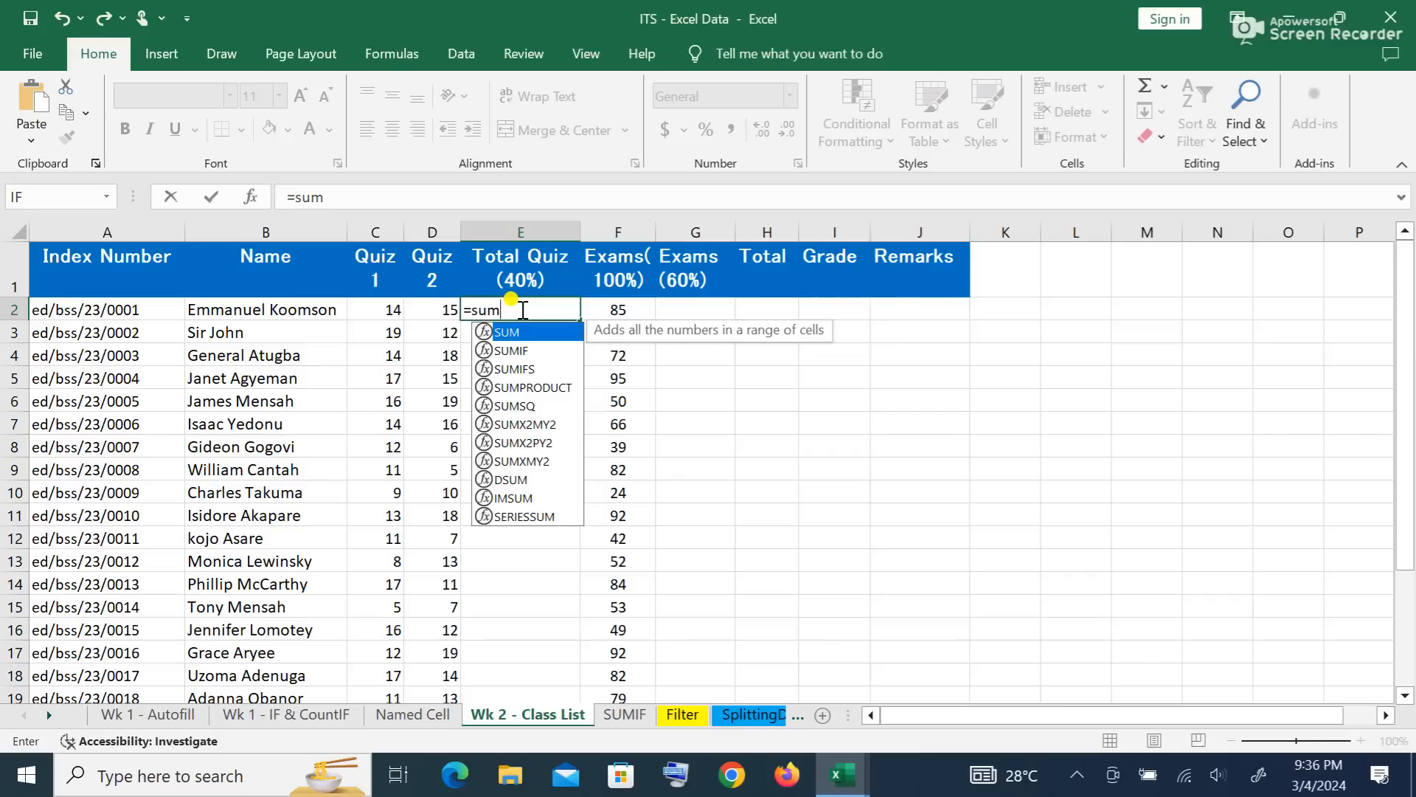
text(()
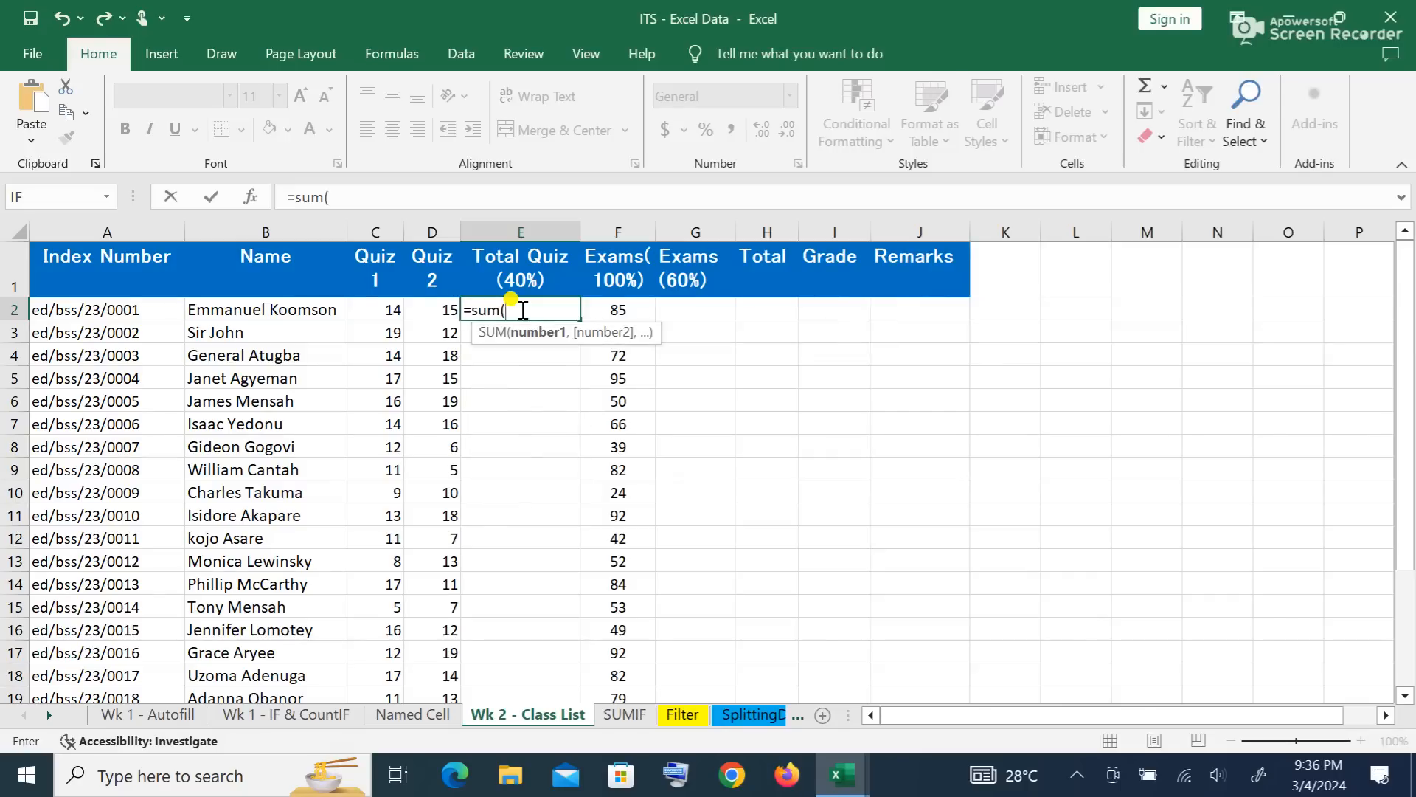
click(374, 307)
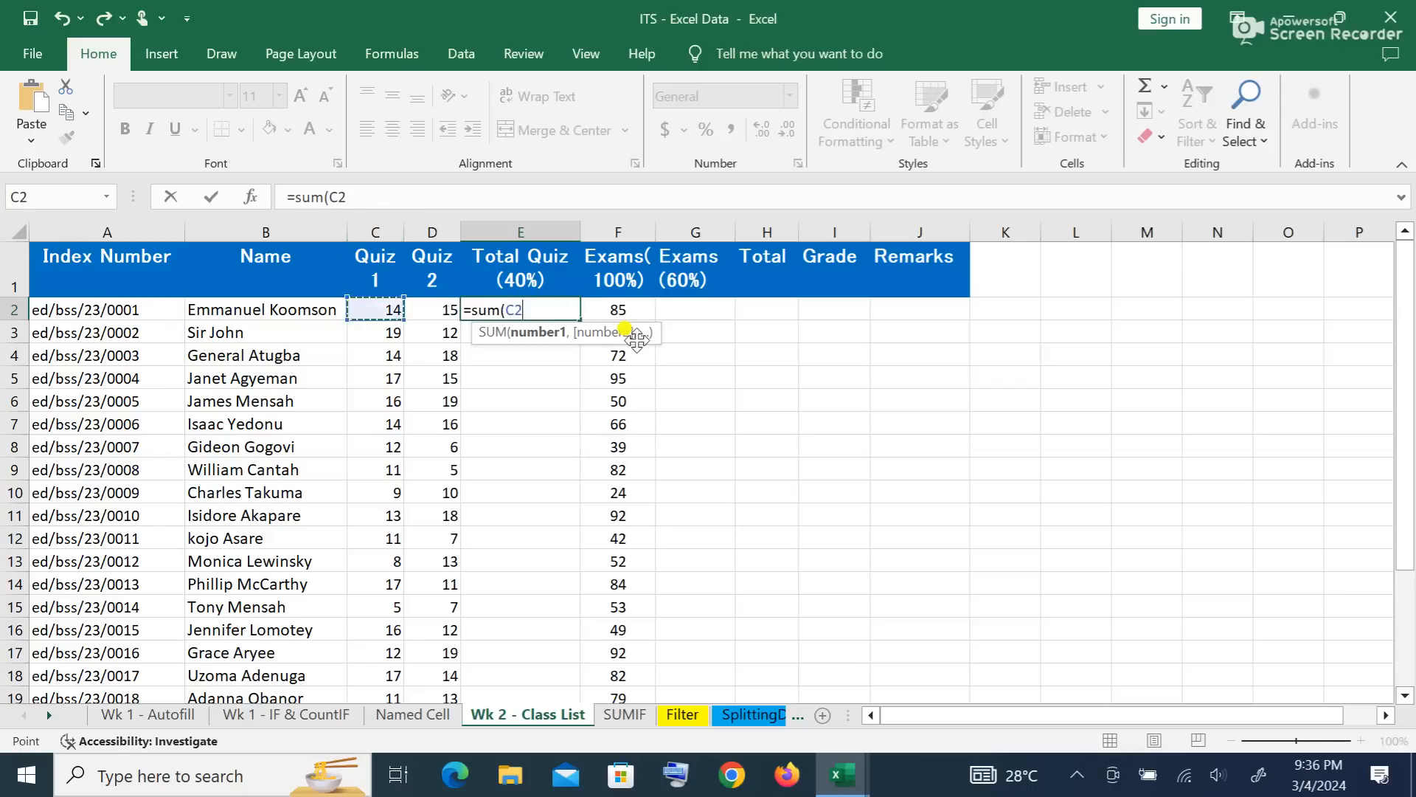
text(+)
click(430, 311)
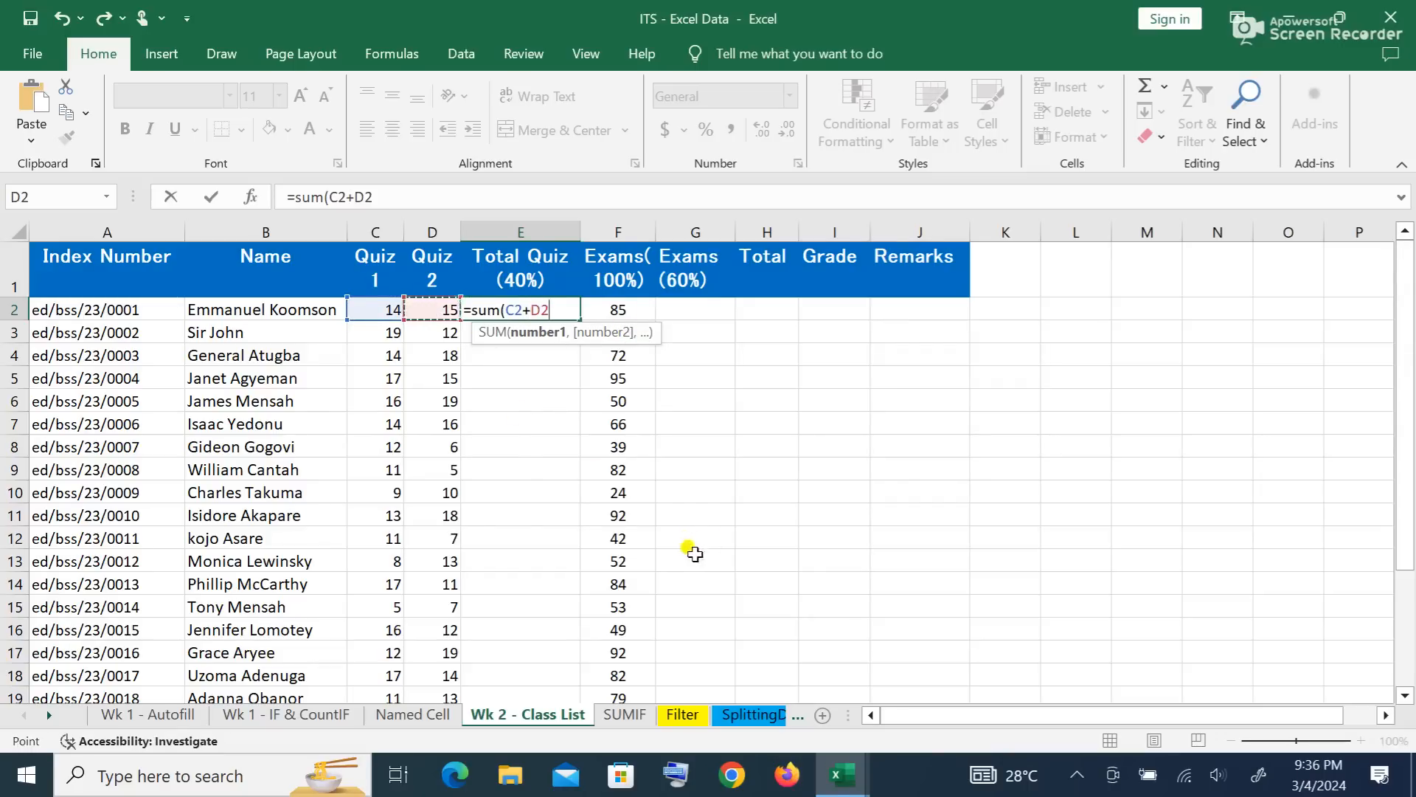
text())
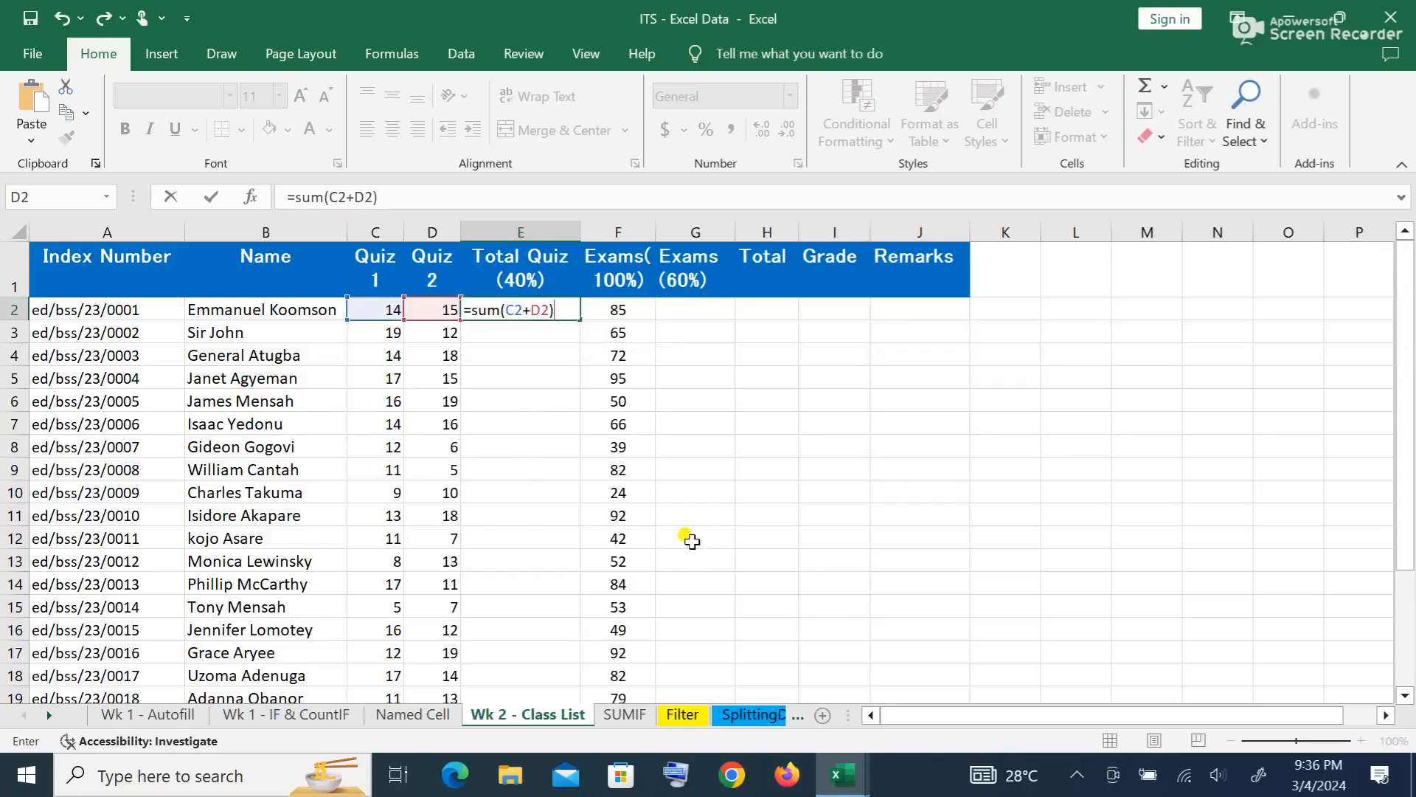
key(Return)
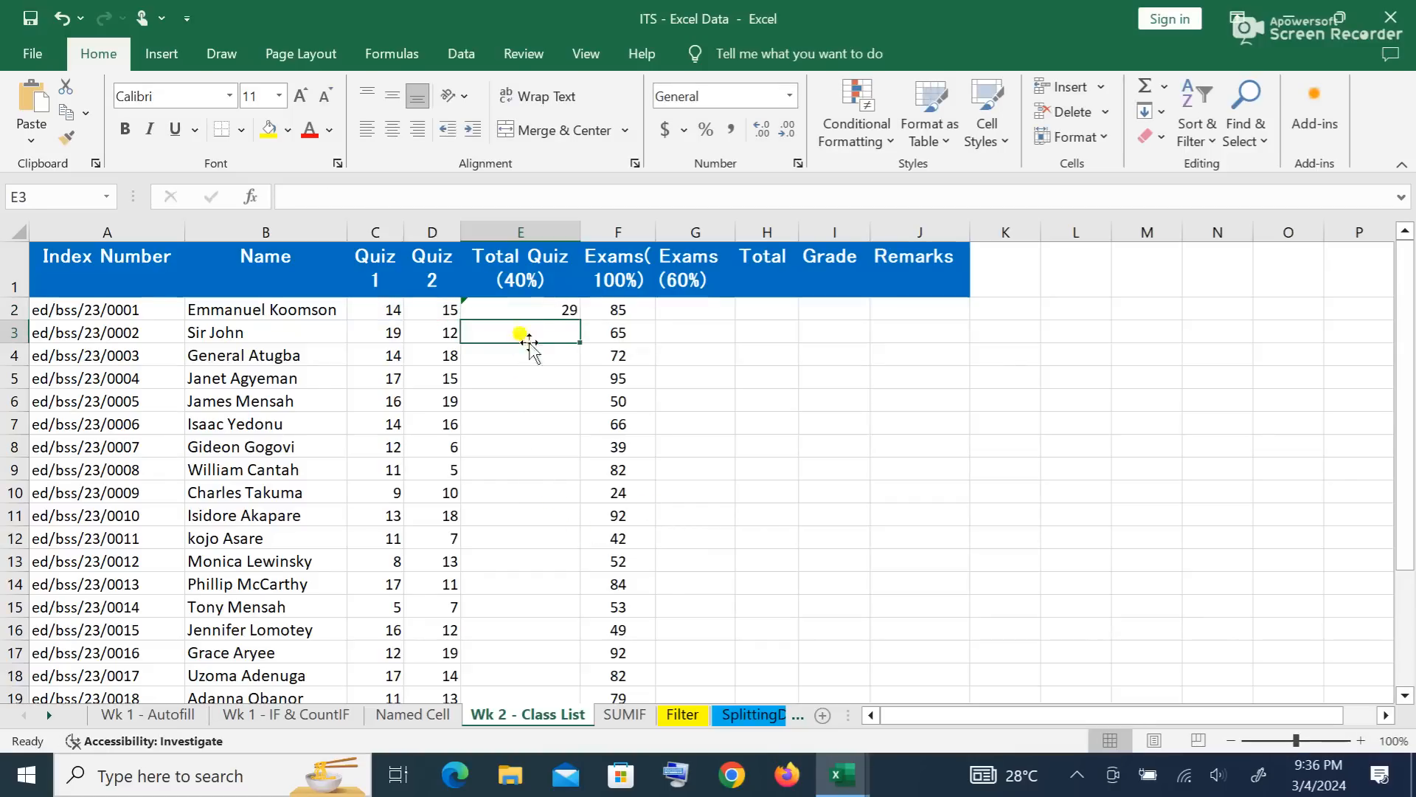
Step: Fill the Total Quiz formula down for every student
click(546, 306)
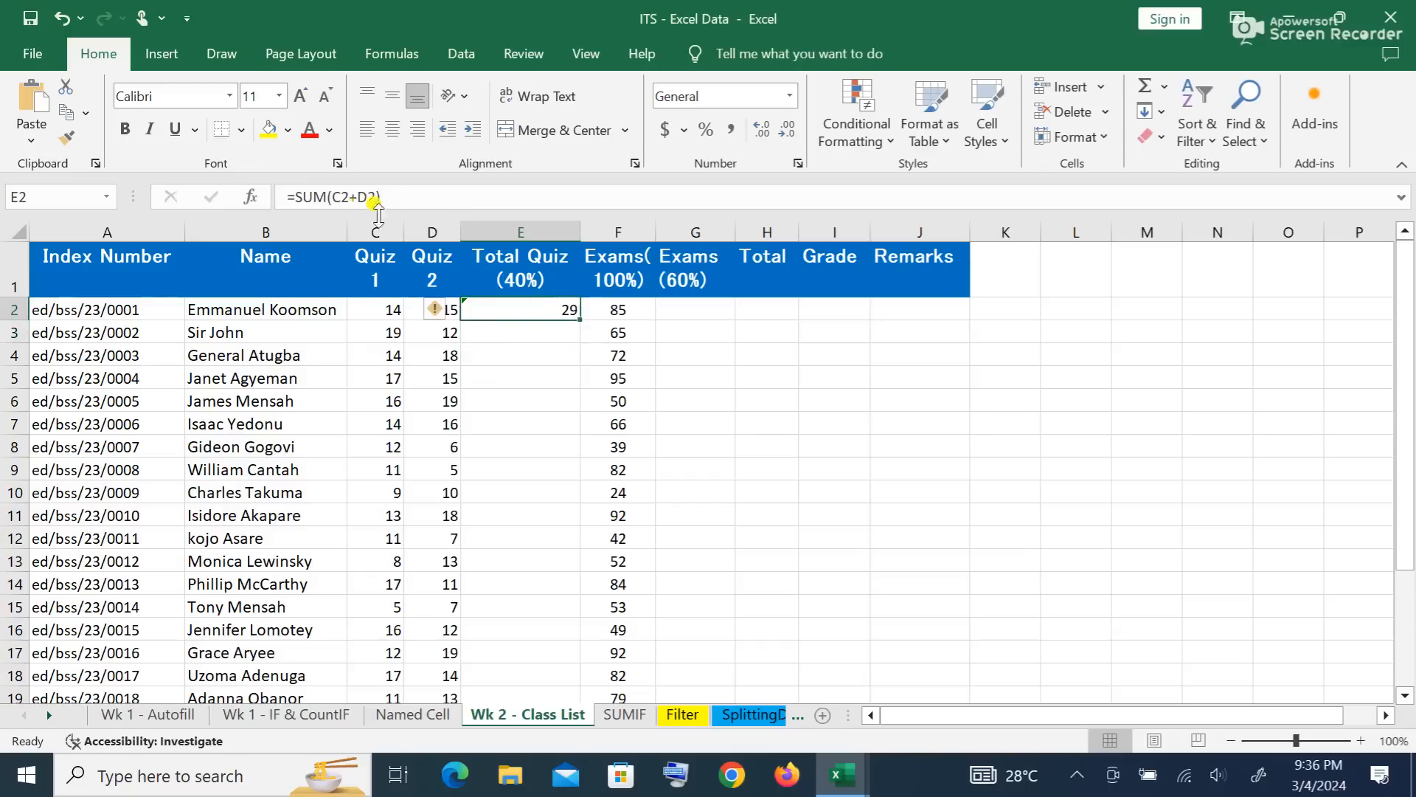
double_click(582, 322)
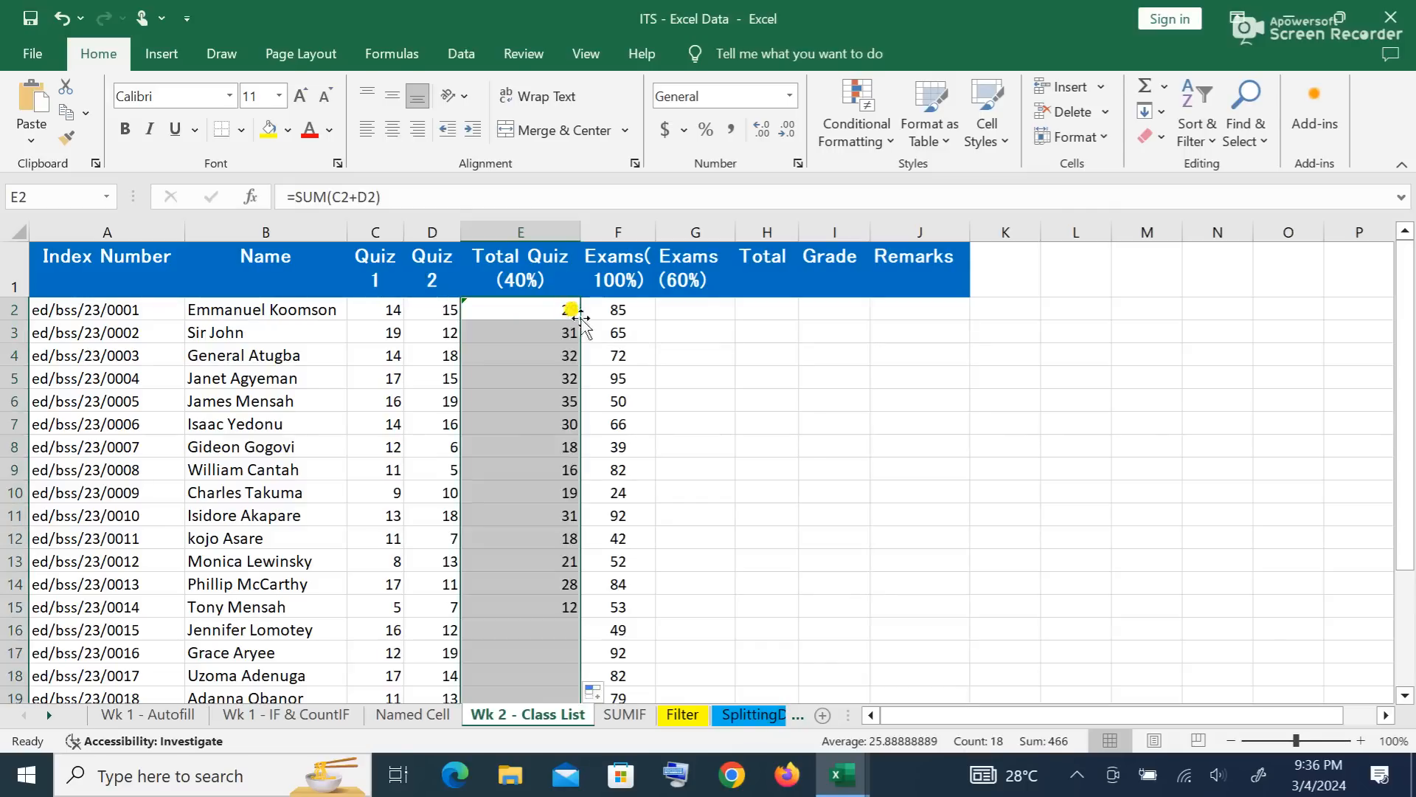
scroll(618, 516, down, 6)
scroll(607, 542, up, 6)
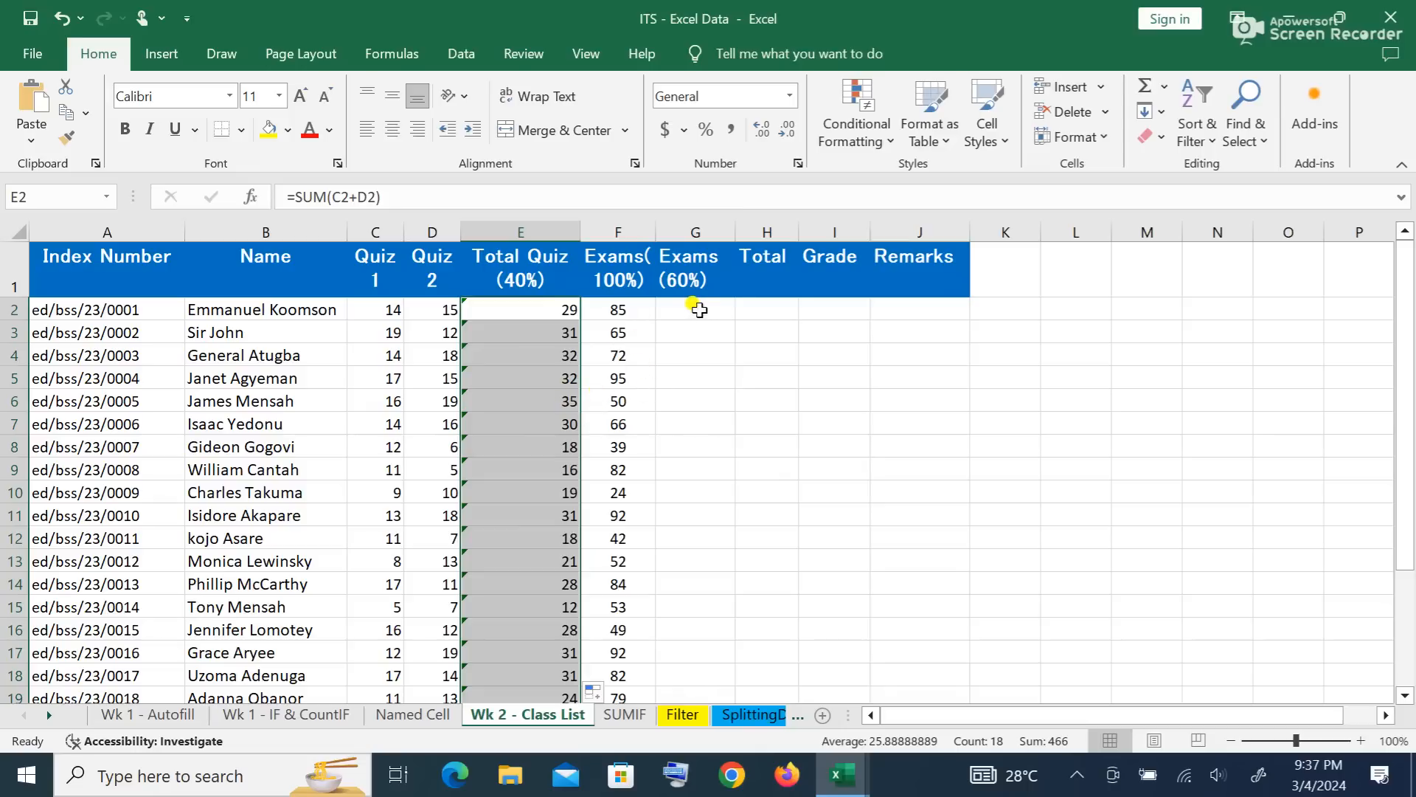
click(623, 308)
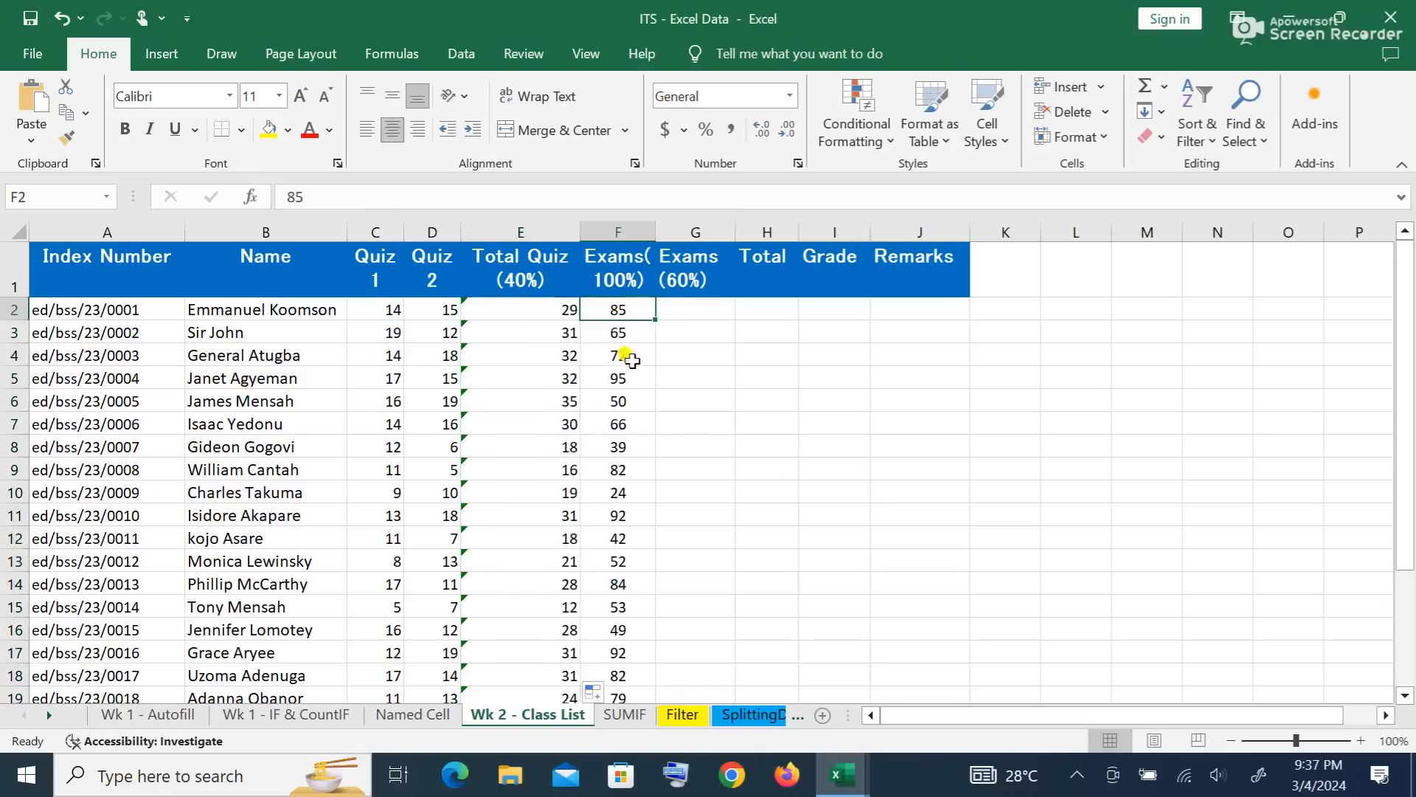
Step: Enter =F2*0.6 in G2 for the first student's 60% exam score
click(687, 305)
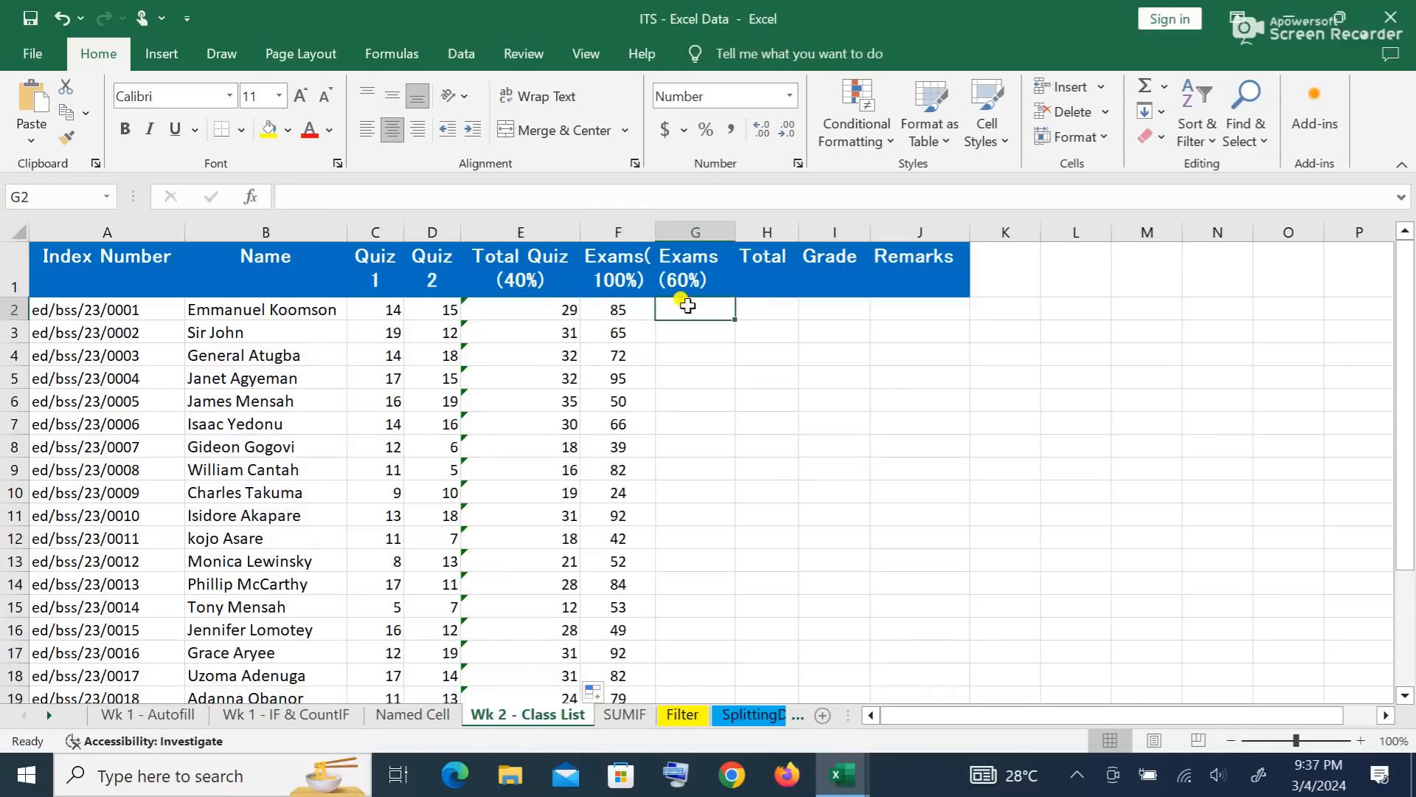
text(=)
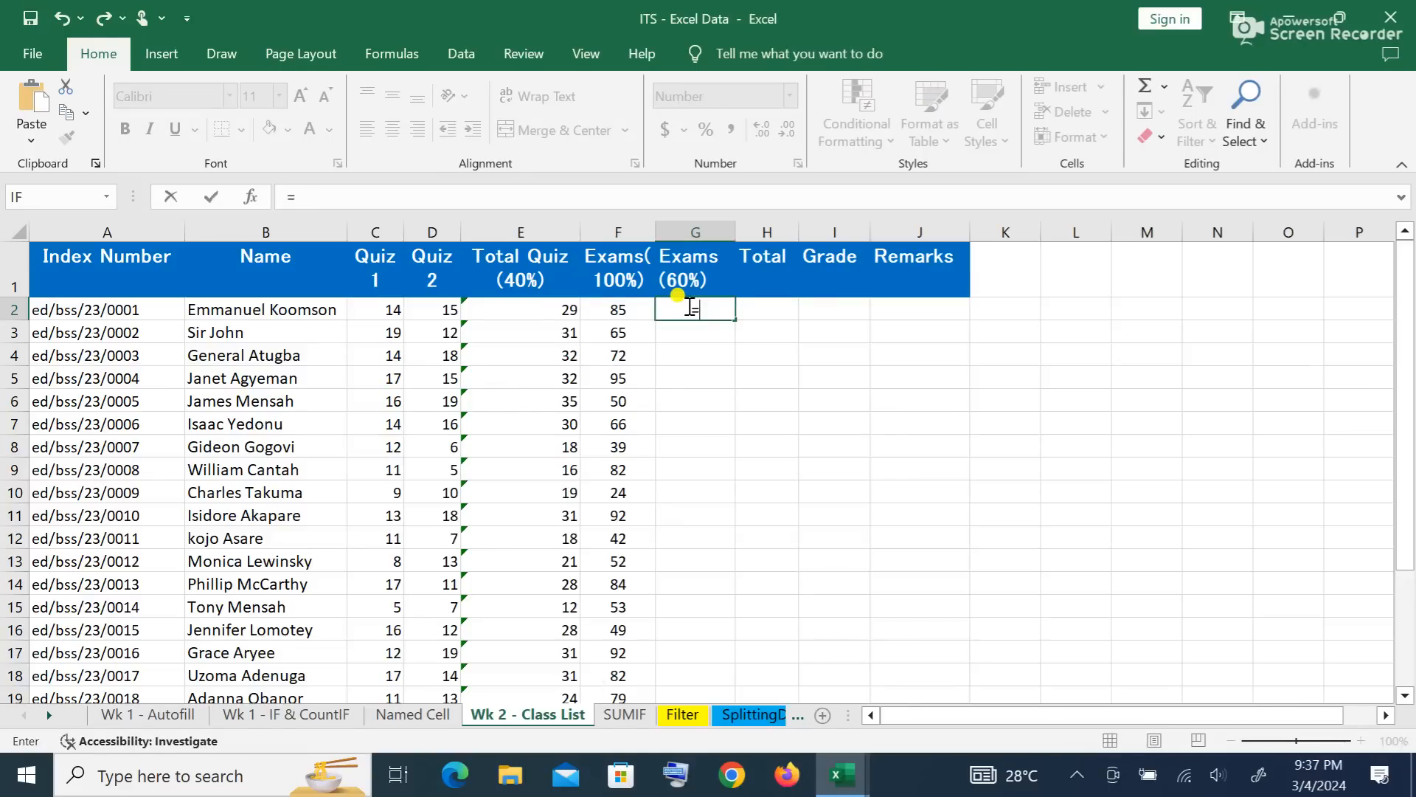
click(622, 310)
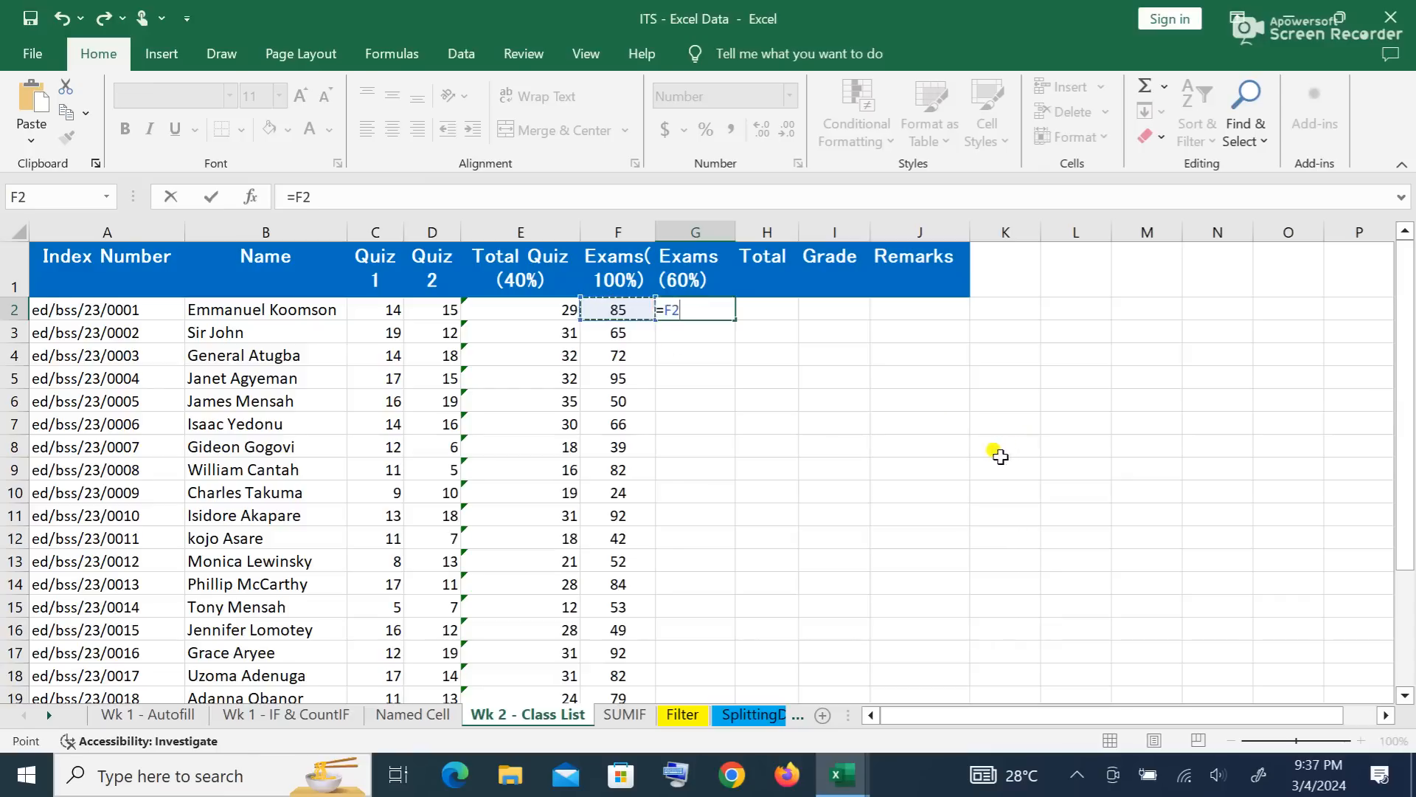
text(*)
text(0.6)
key(Return)
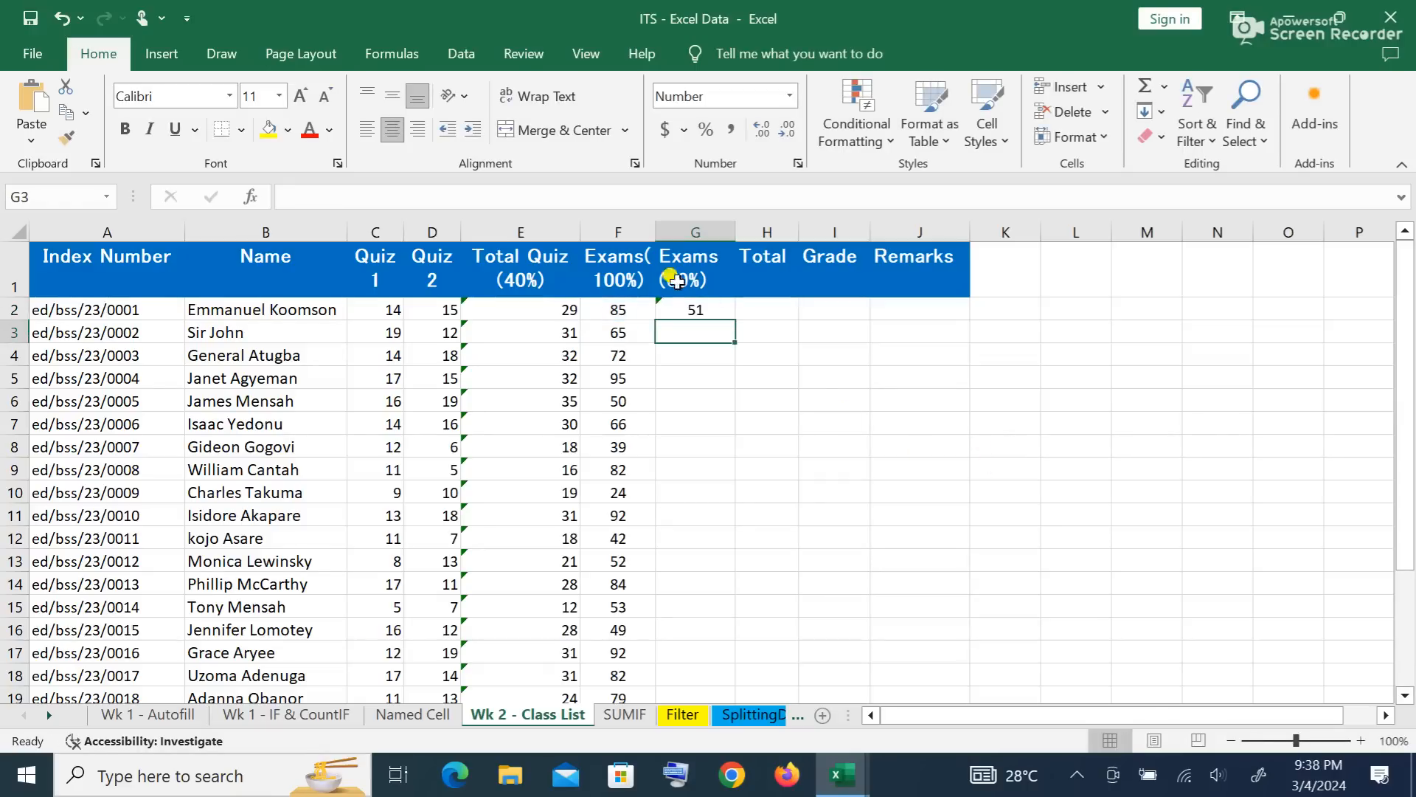
Step: Fill the Exams (60%) formula down to G19
click(693, 306)
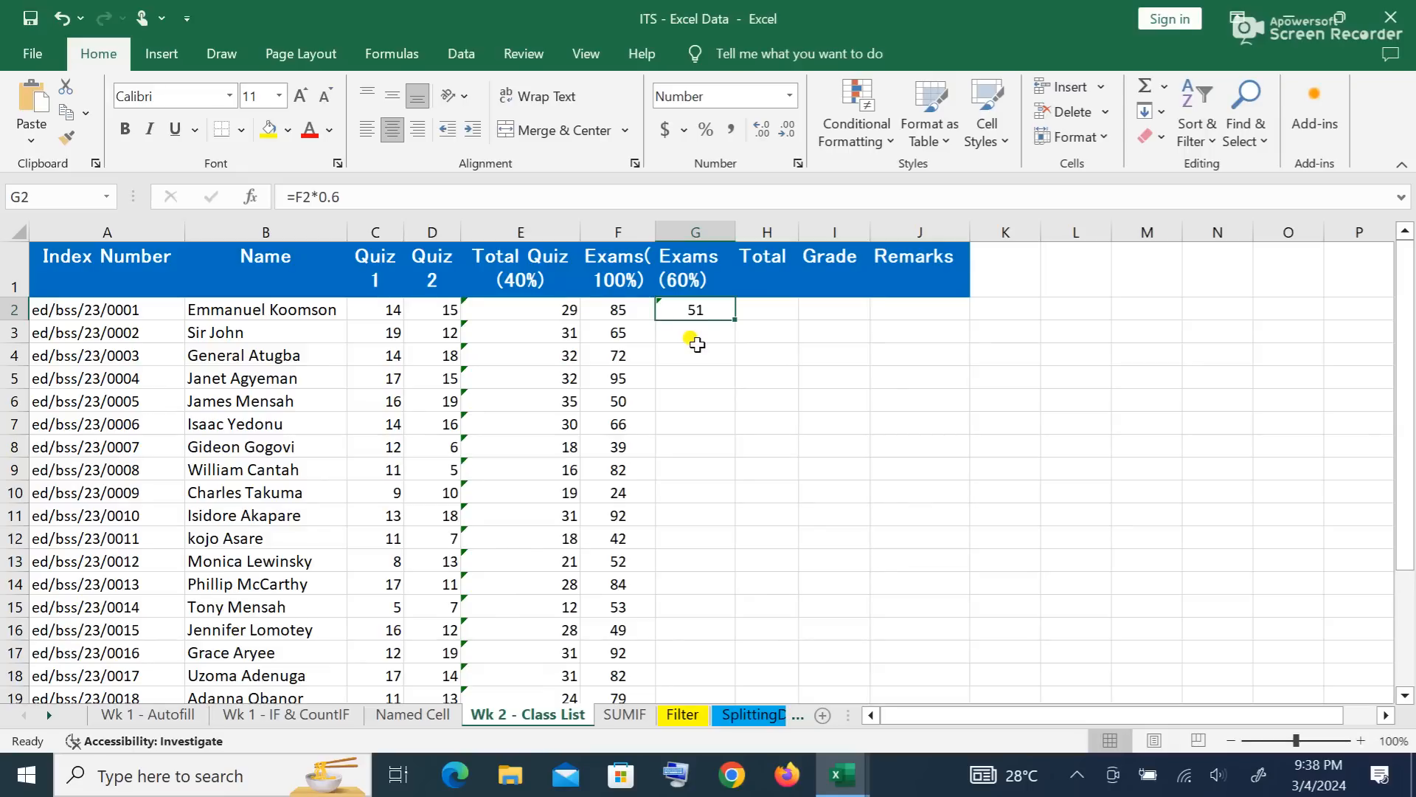
double_click(736, 319)
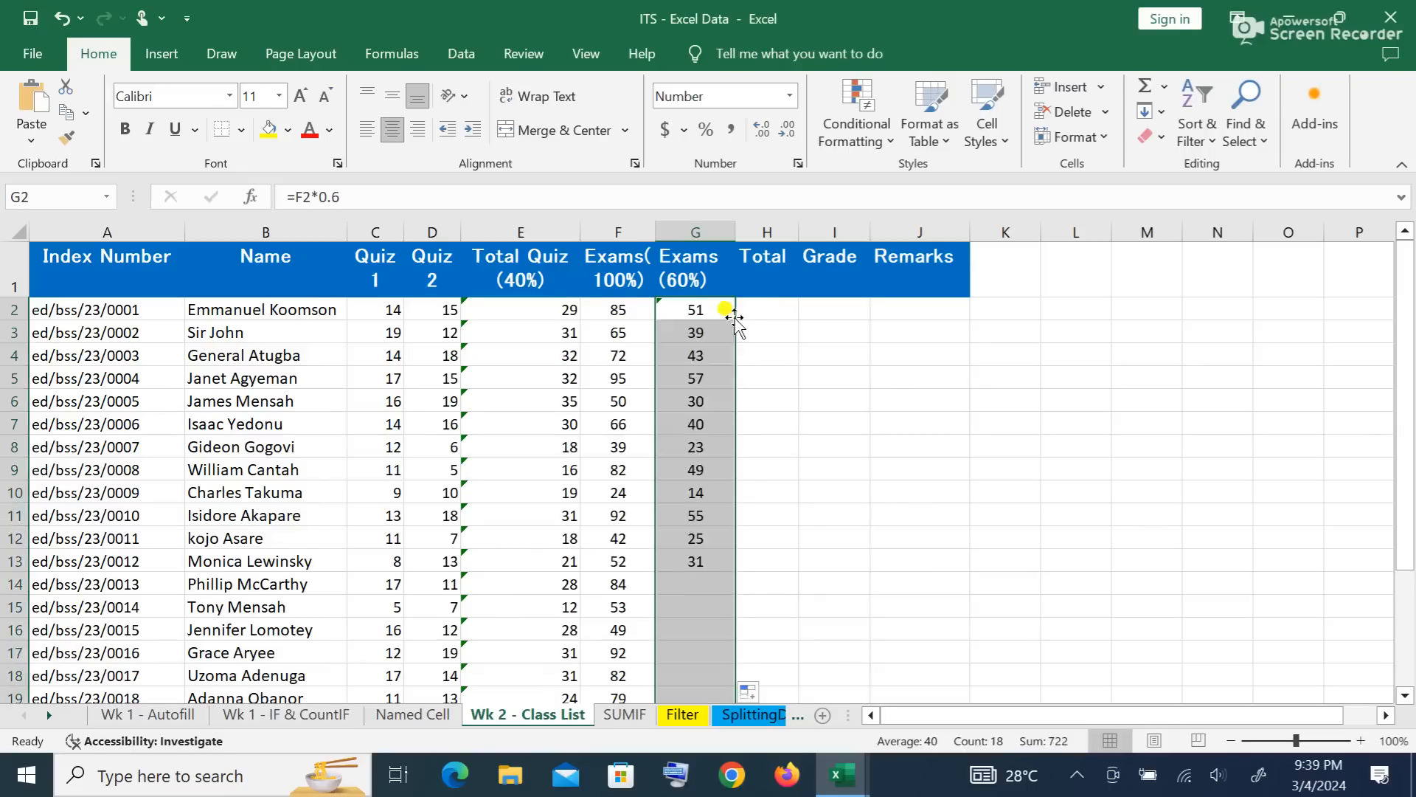
scroll(727, 489, down, 6)
scroll(727, 493, up, 6)
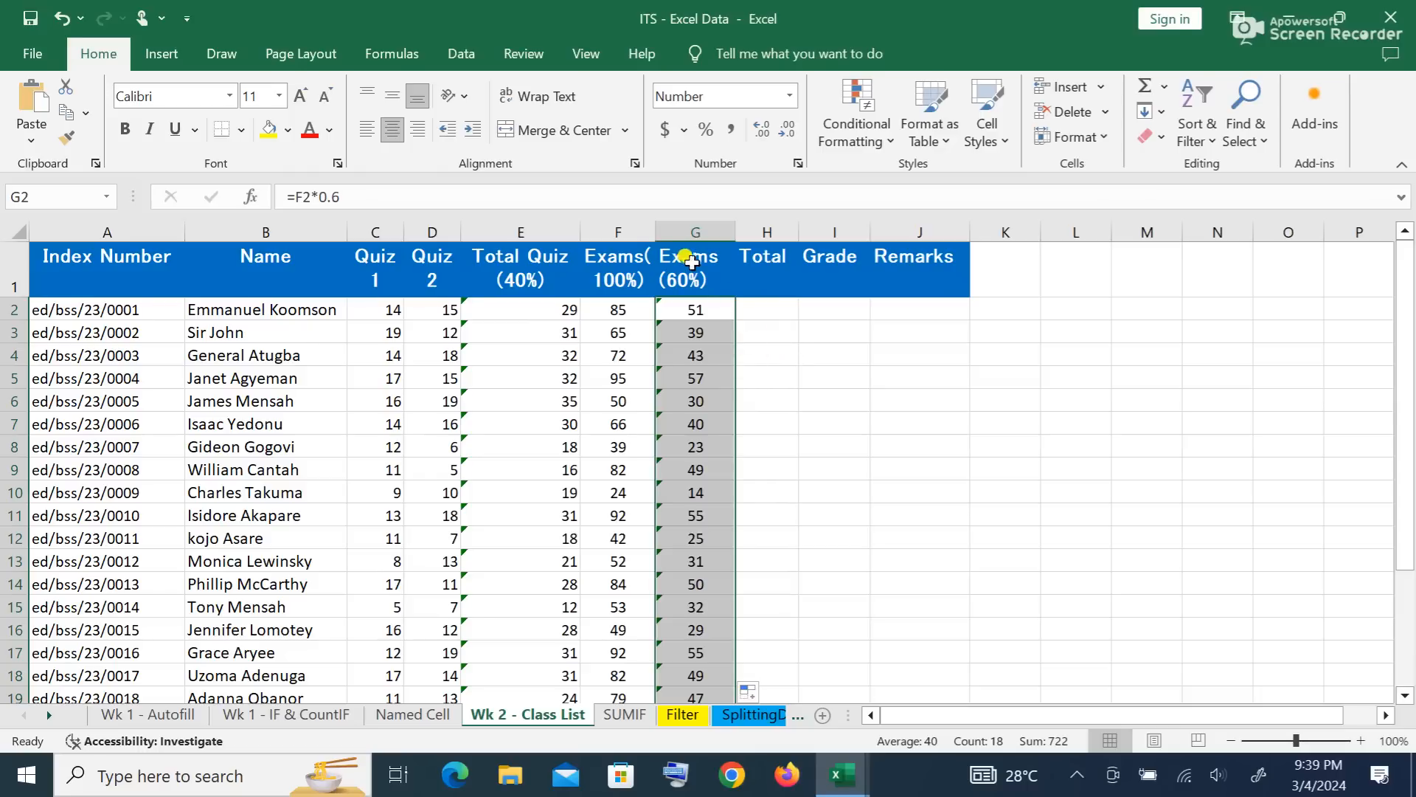
click(750, 303)
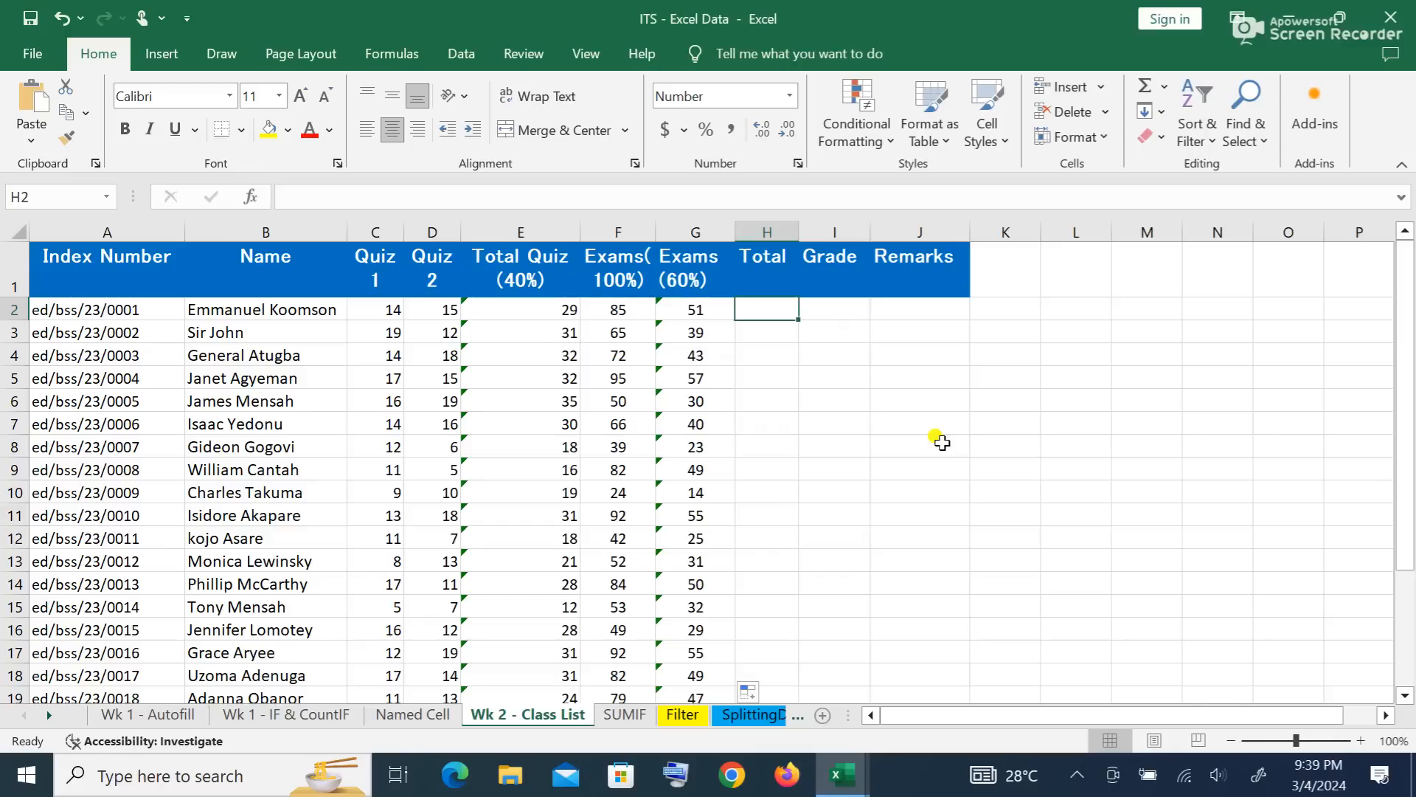
Step: Attempt a SUM total formula in H2, then abandon the unfinished edit
text(=)
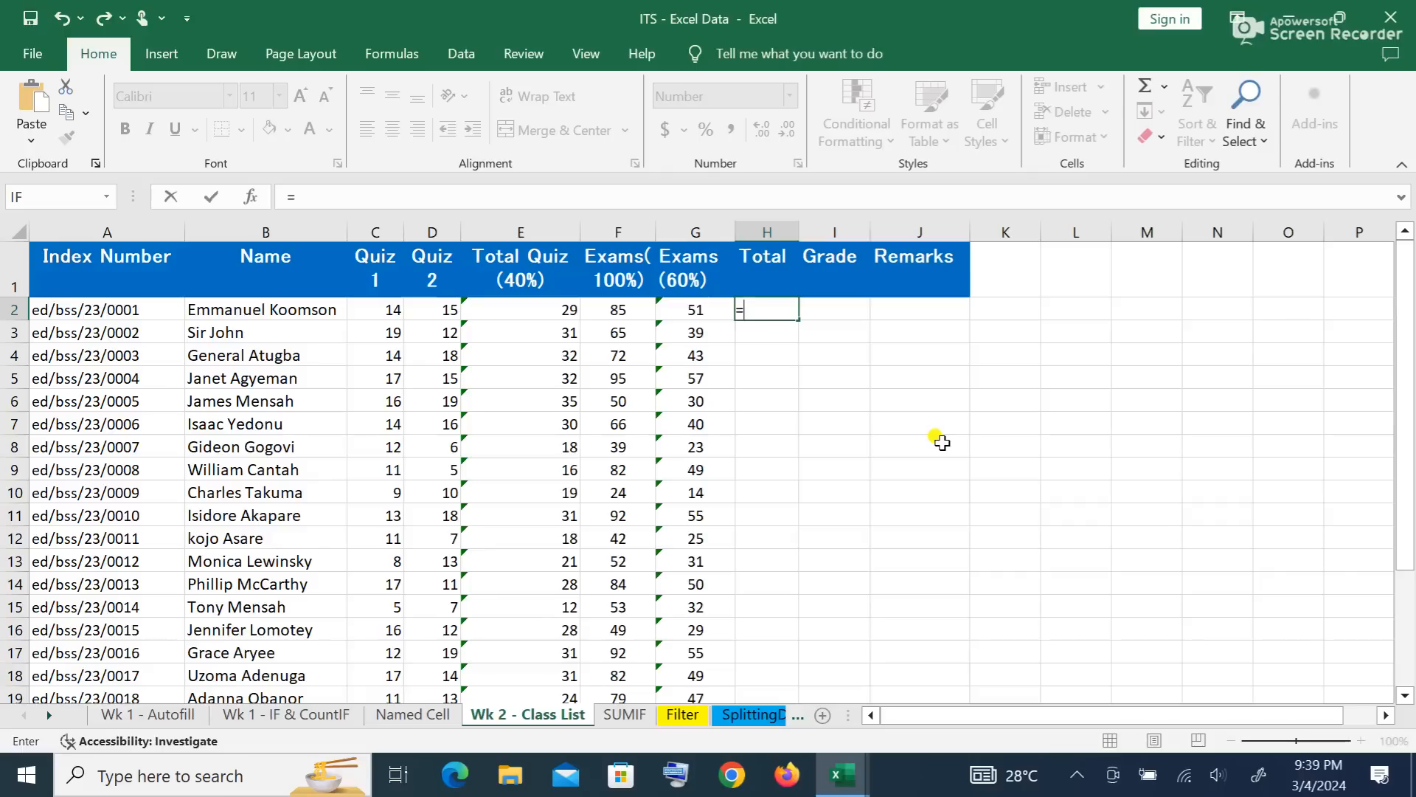
text(sum)
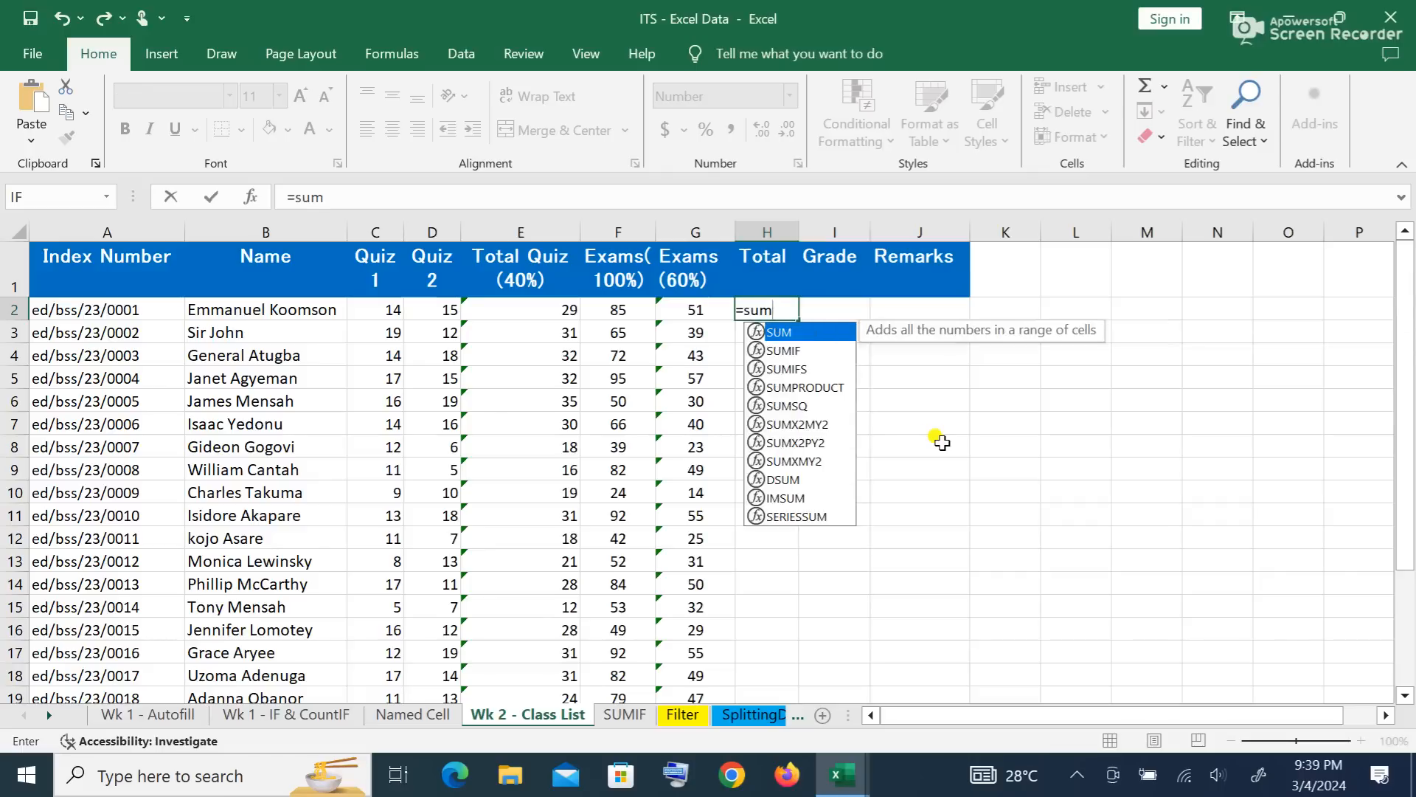
click(520, 309)
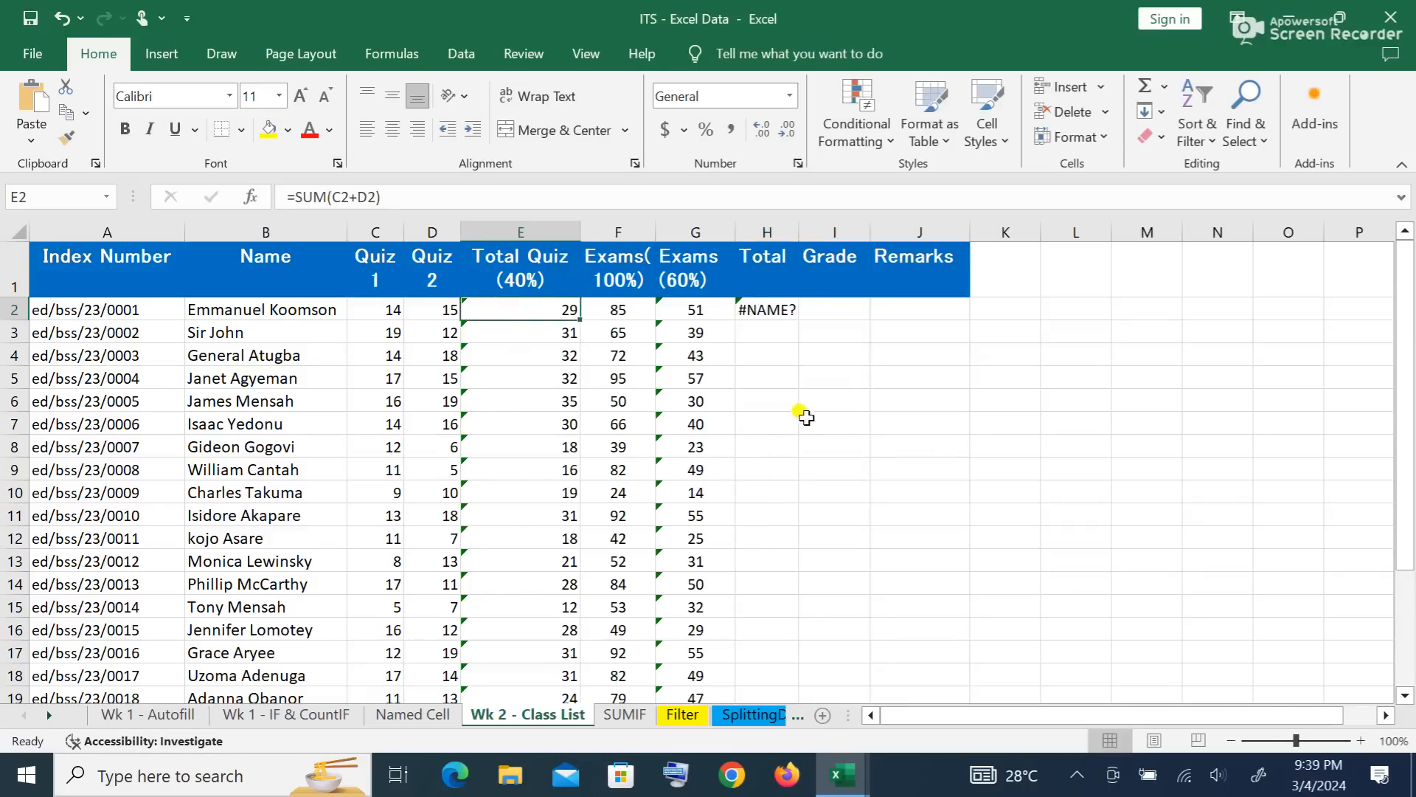
click(771, 309)
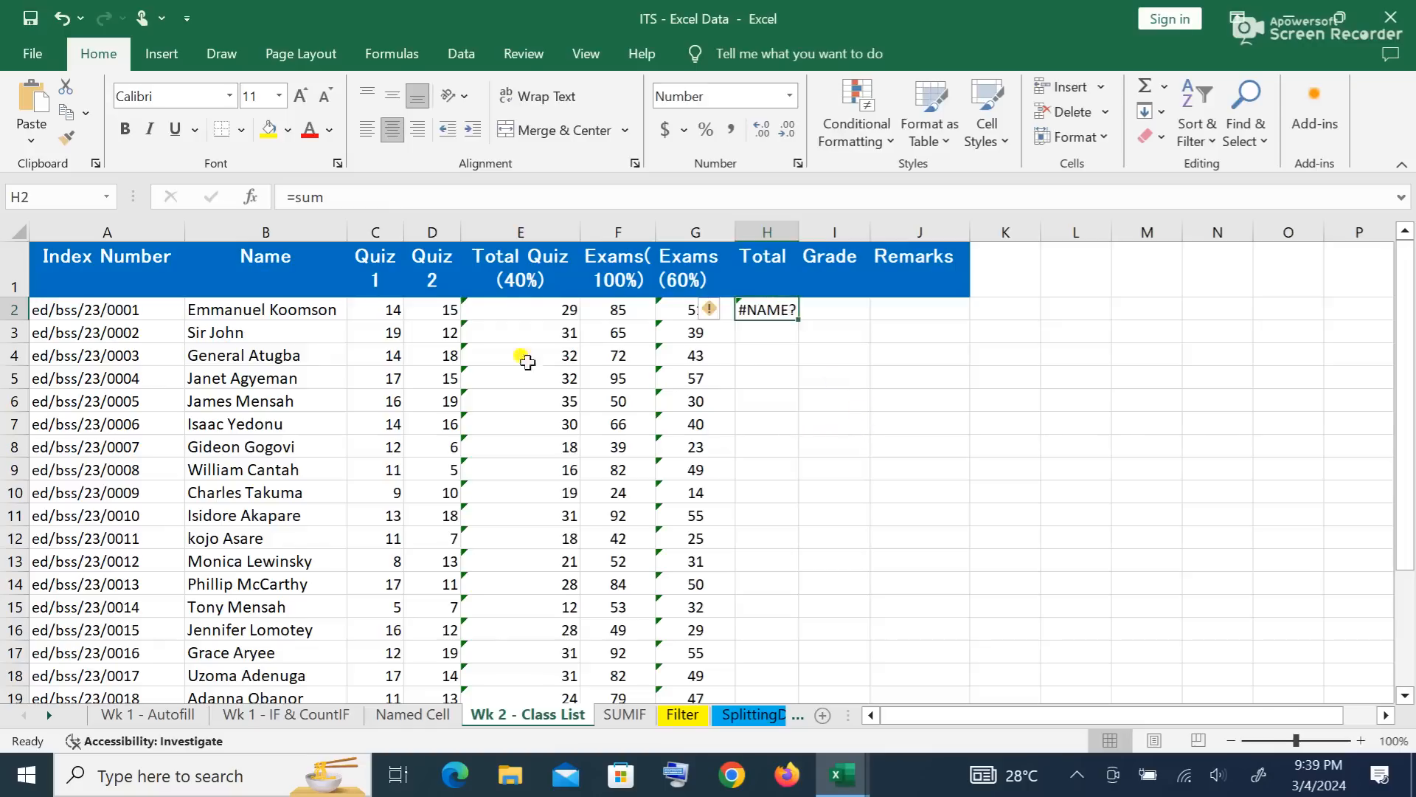
click(390, 196)
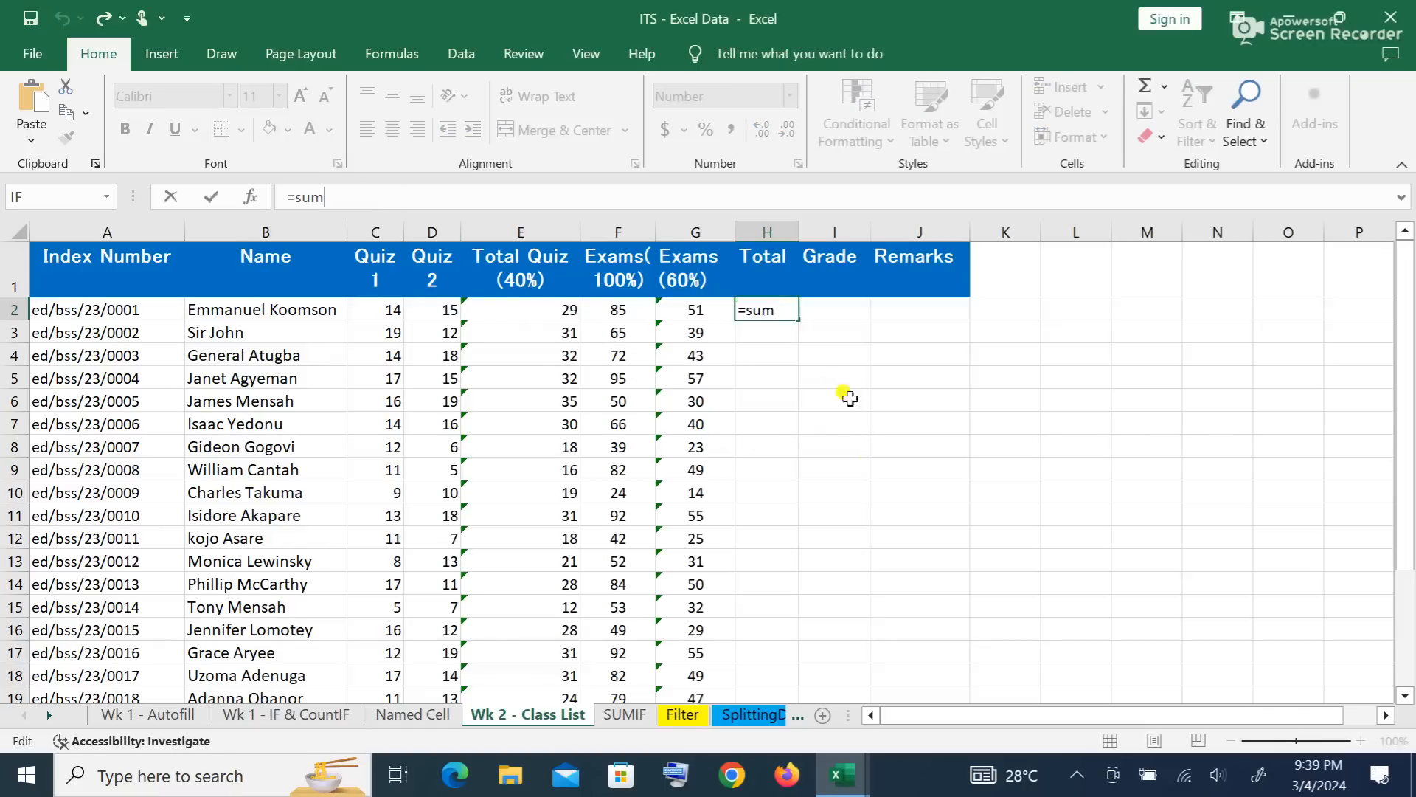
click(787, 310)
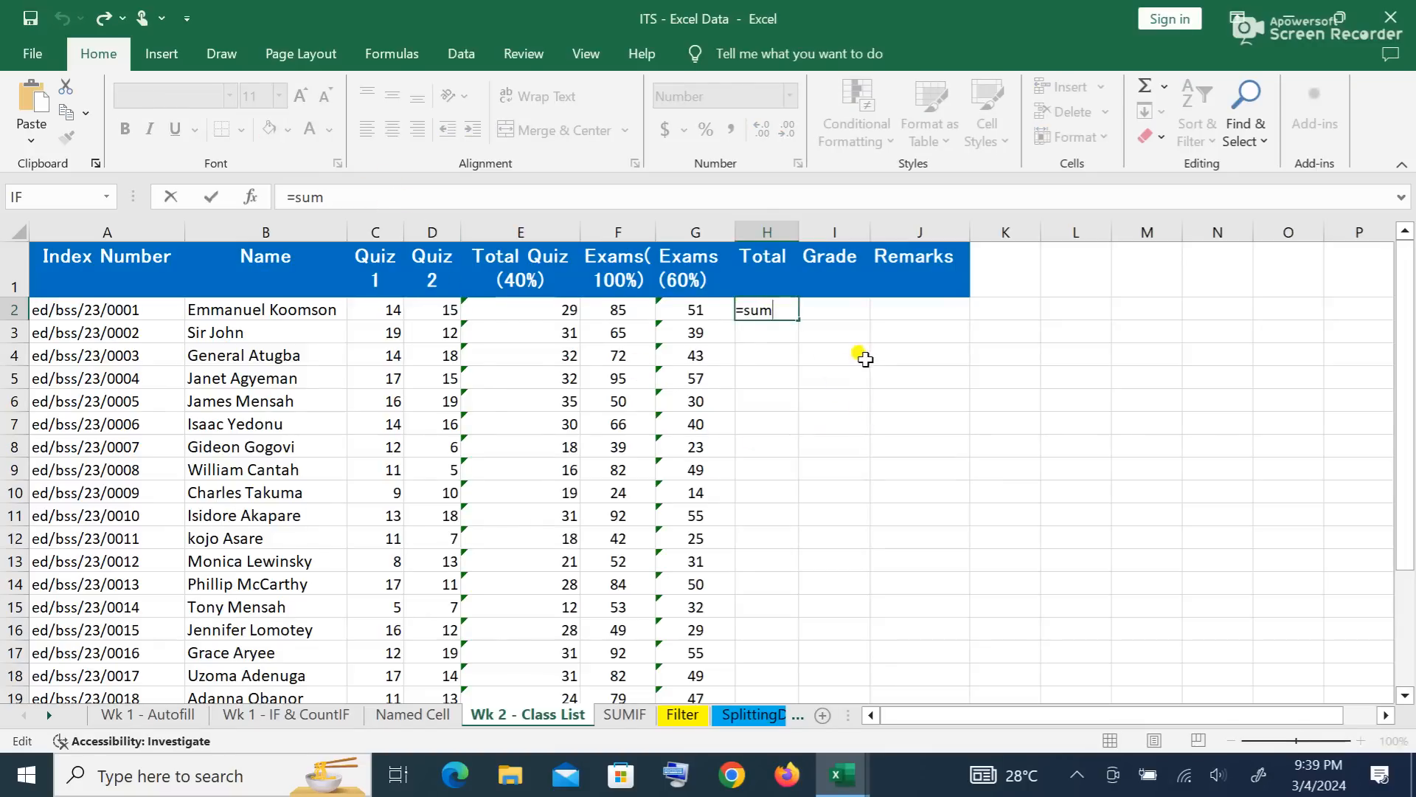
text(()
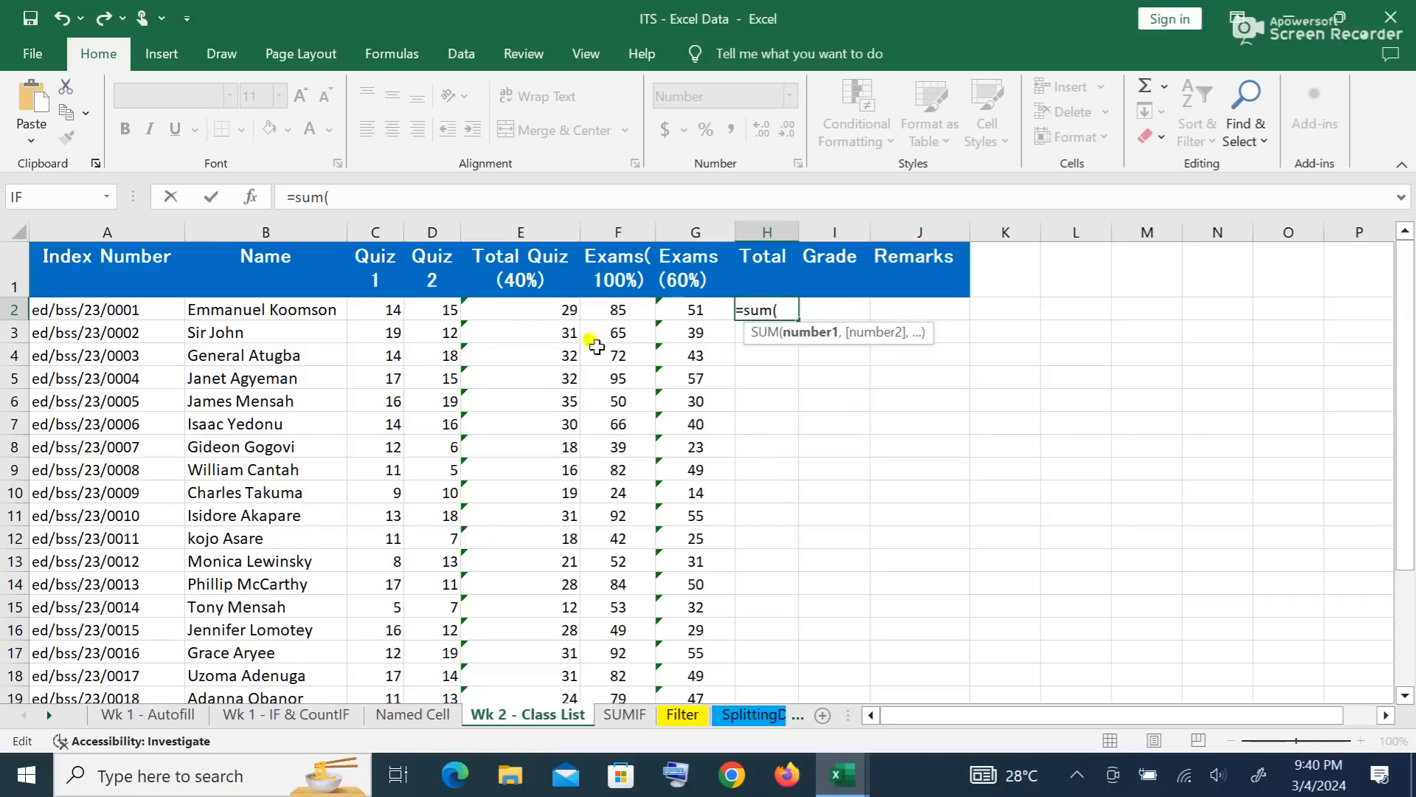
click(562, 309)
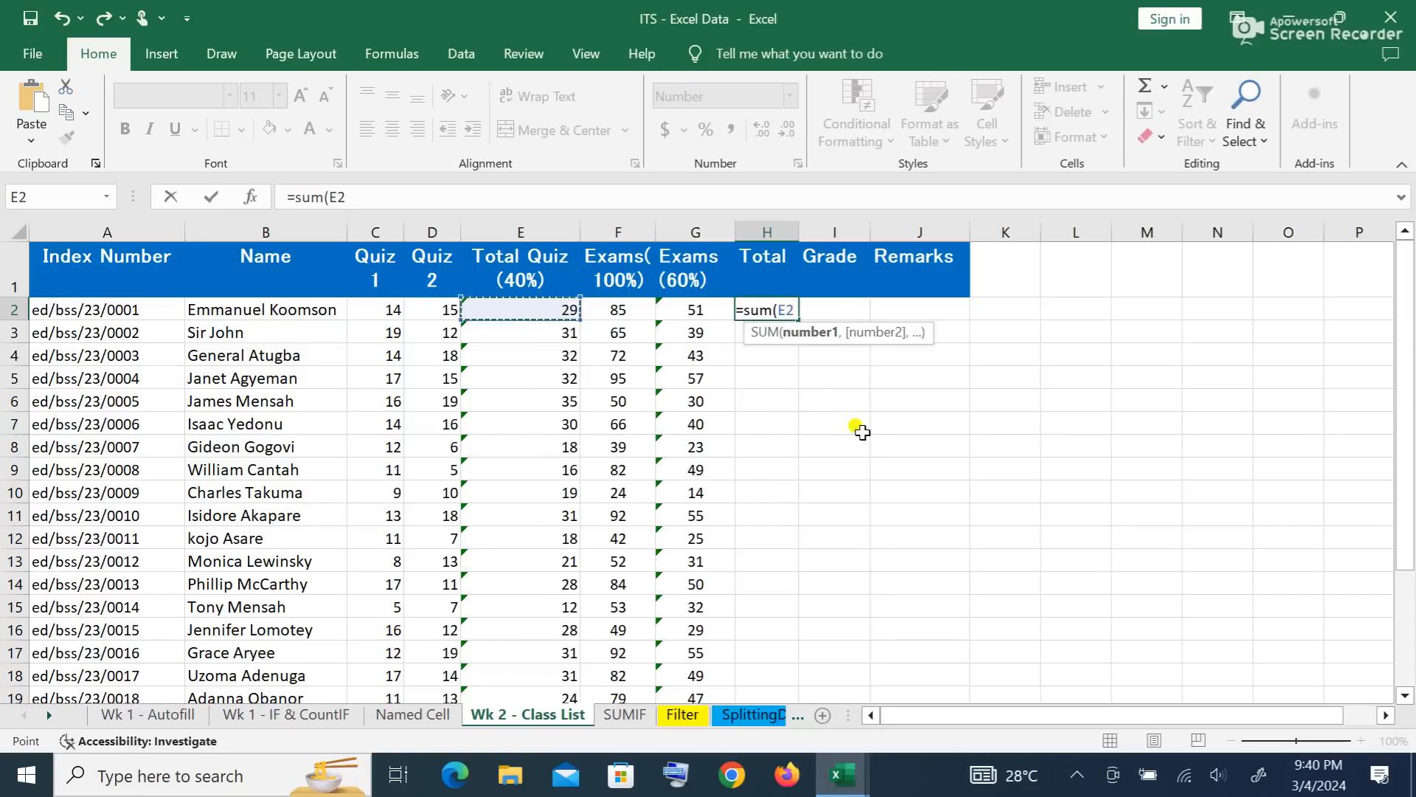
text(+)
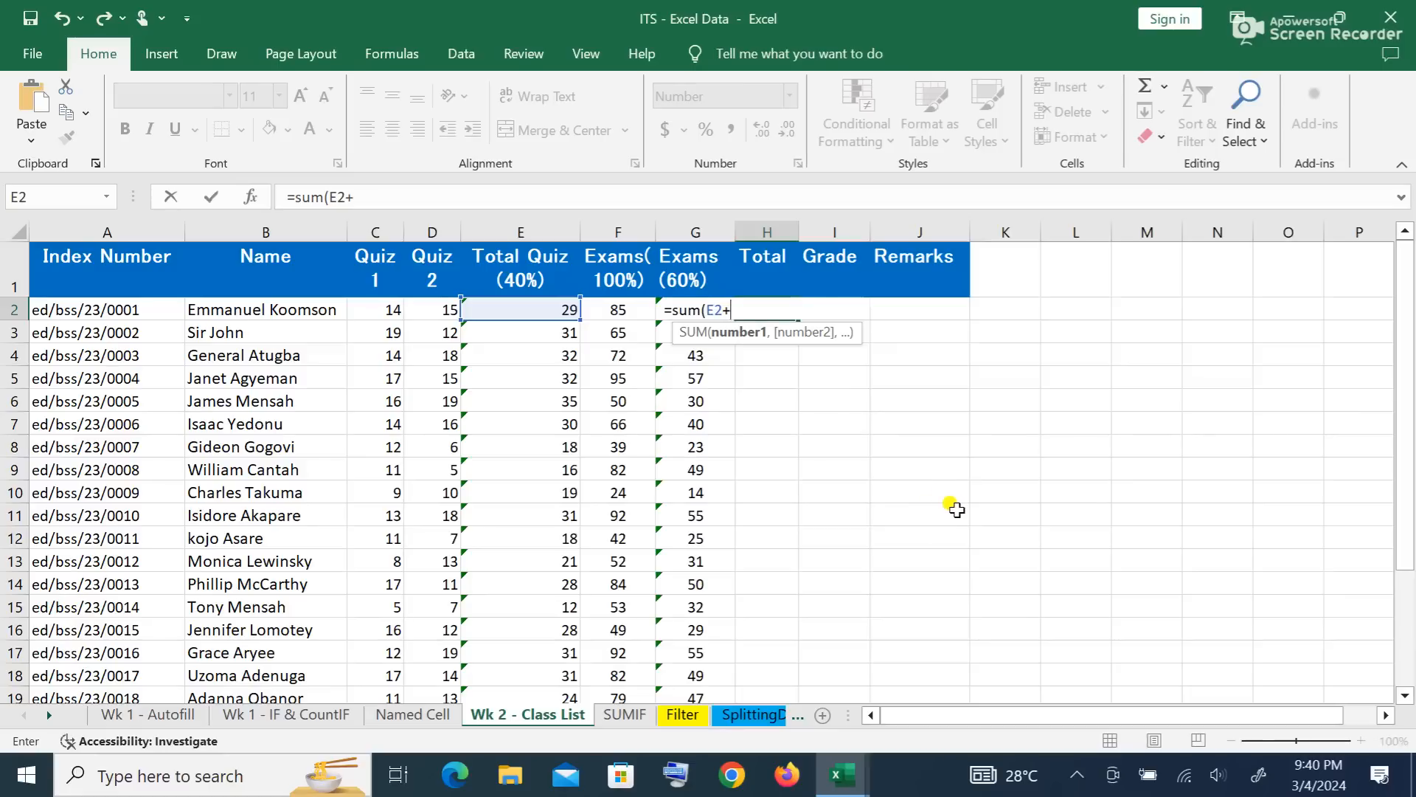
key(Escape)
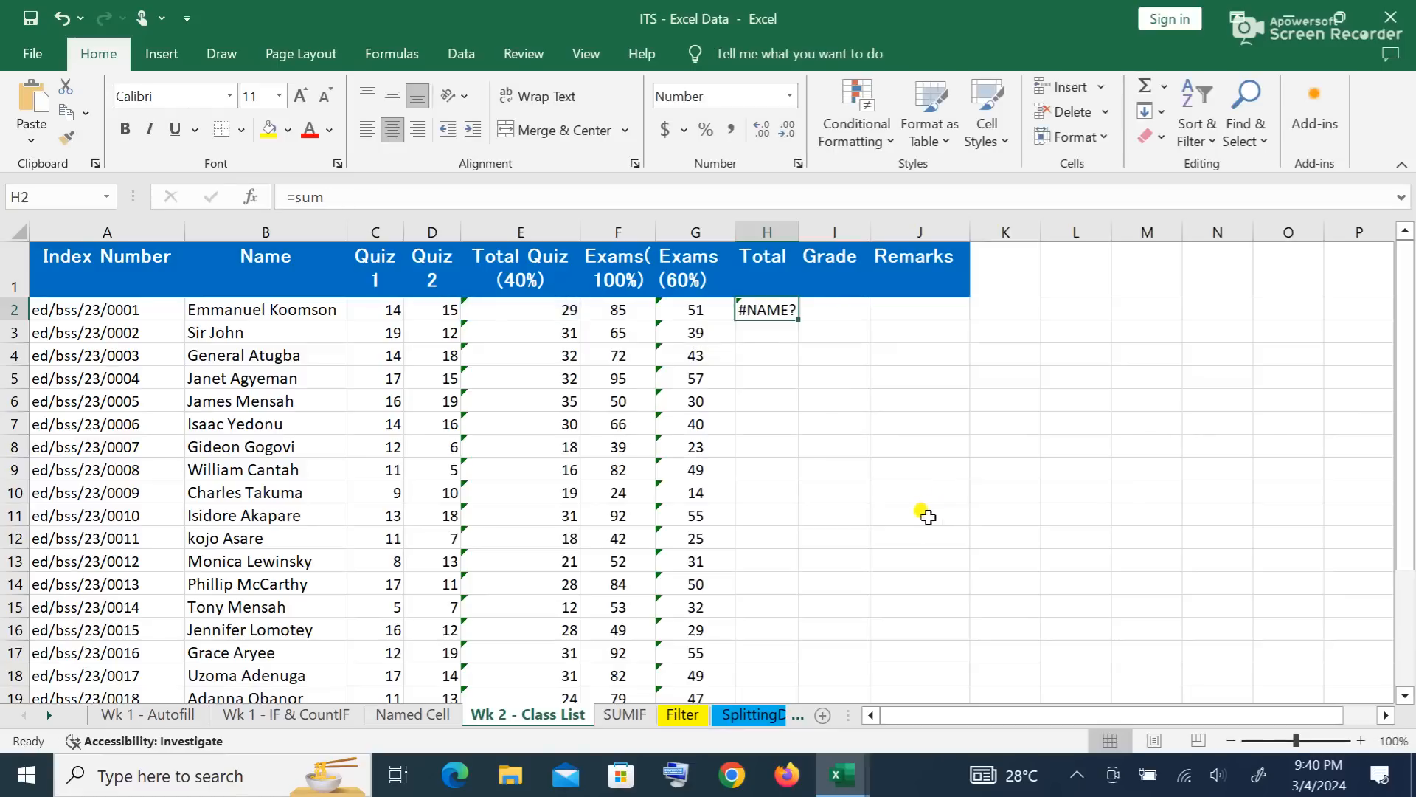
Step: Clear the #NAME? error from H2 and widen the Exams (60%) column
click(895, 439)
click(784, 310)
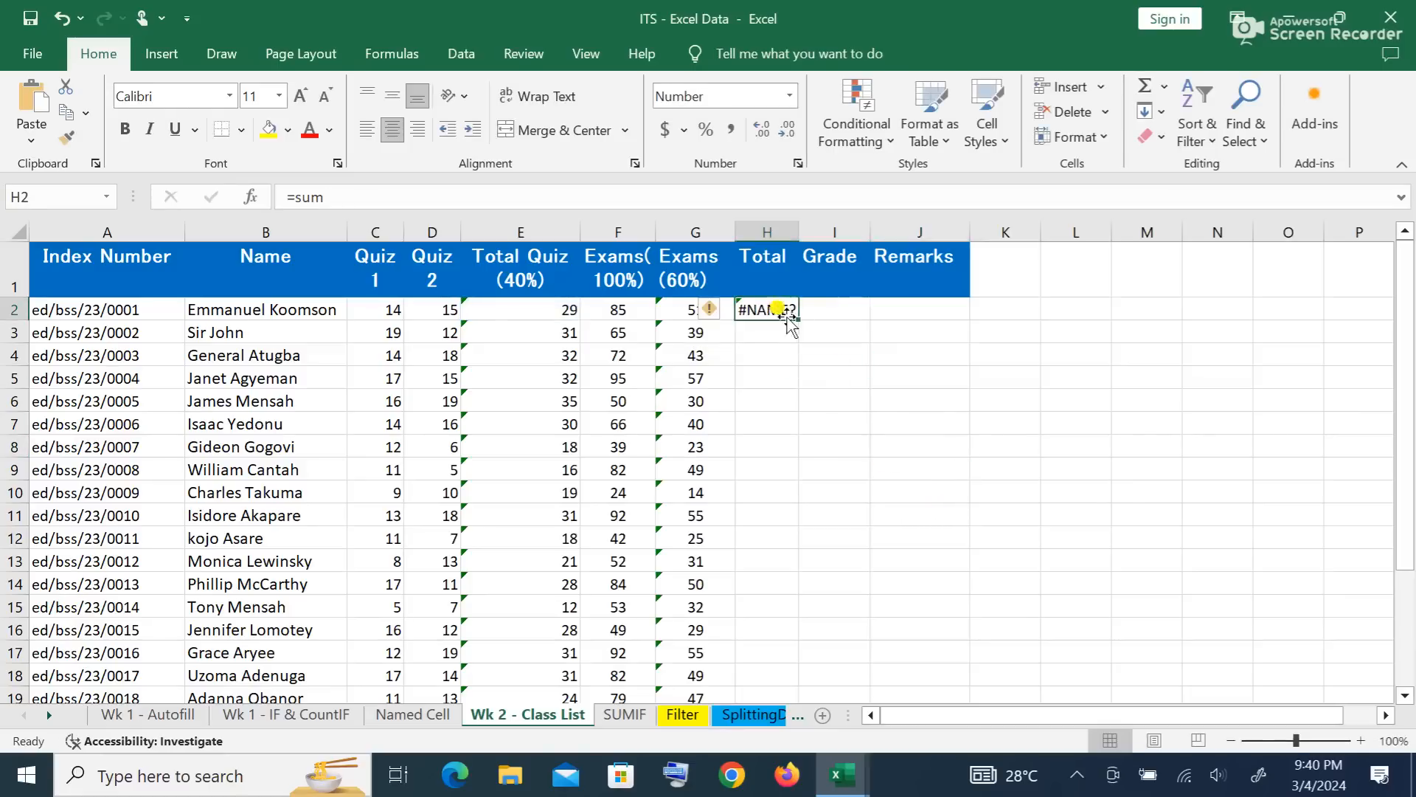
key(Delete)
click(829, 377)
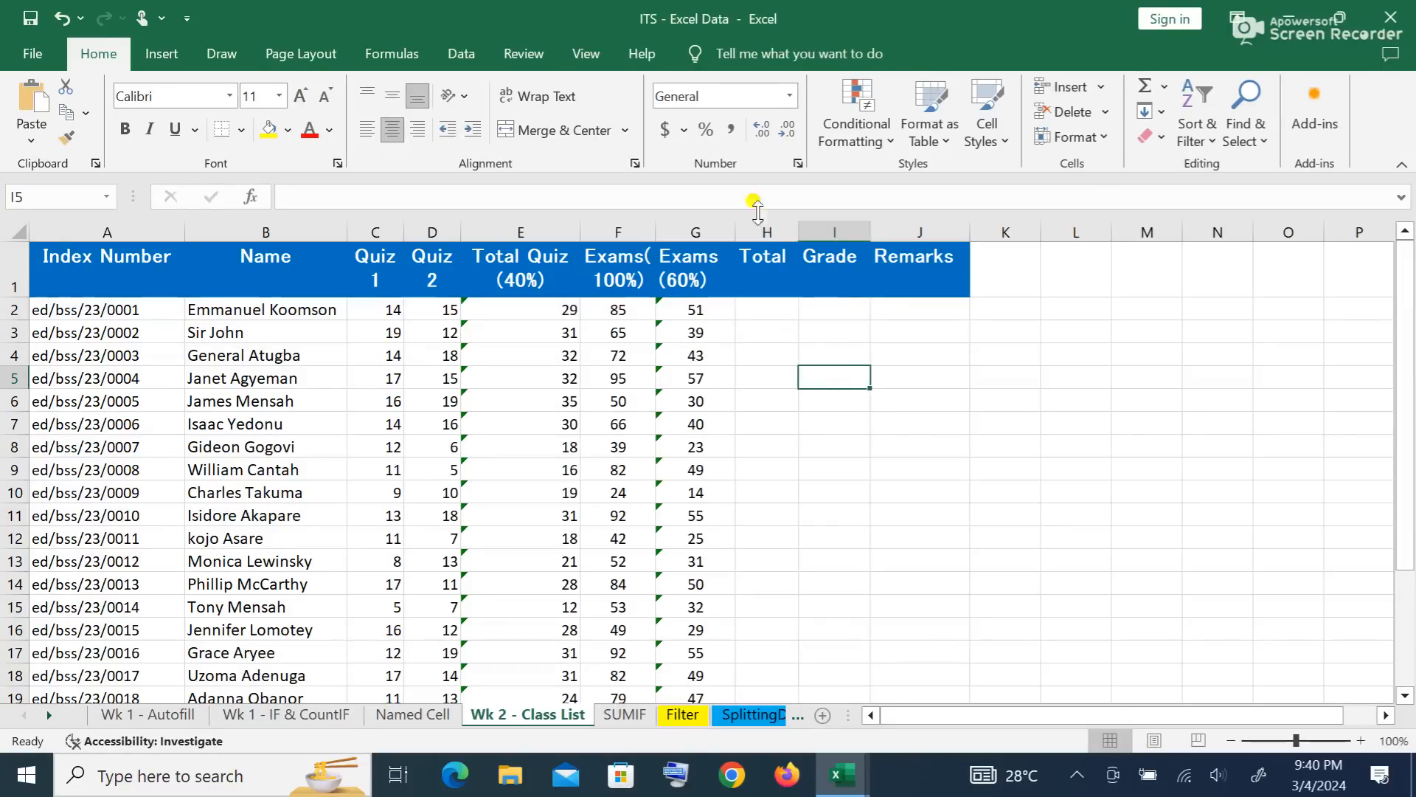
drag(735, 230, 848, 230)
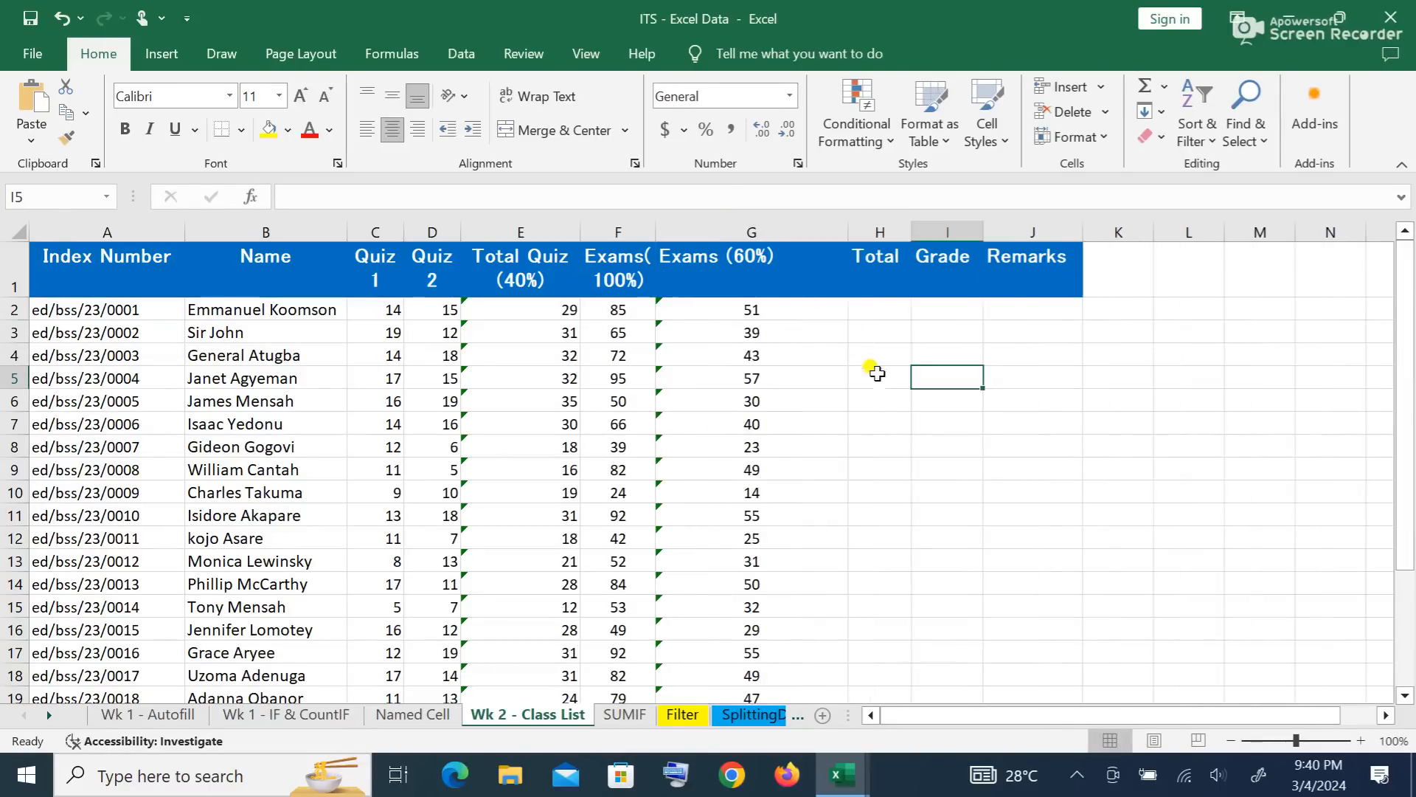
Step: Enter =sum(E2+G2) in H2 to total the first student's scores
click(870, 302)
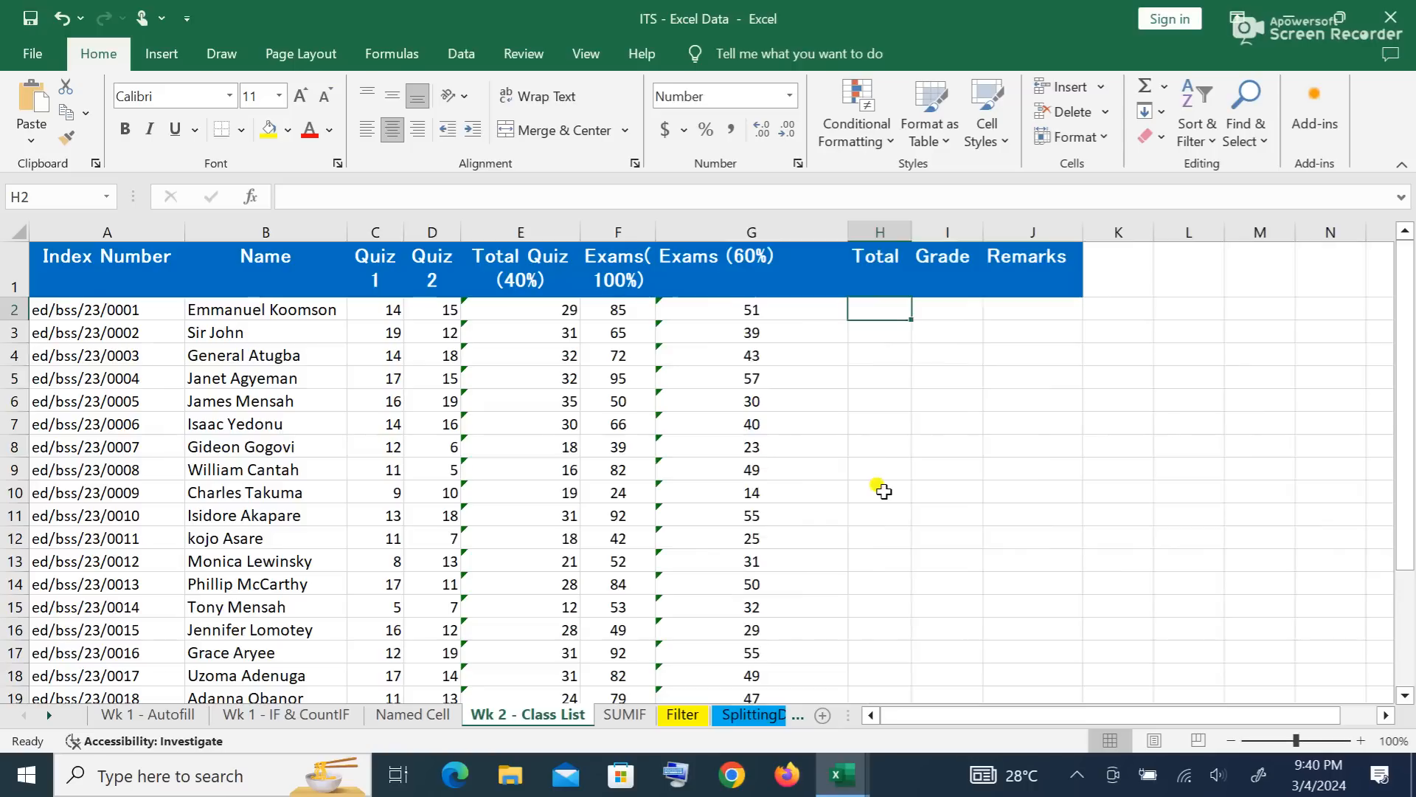
text(=)
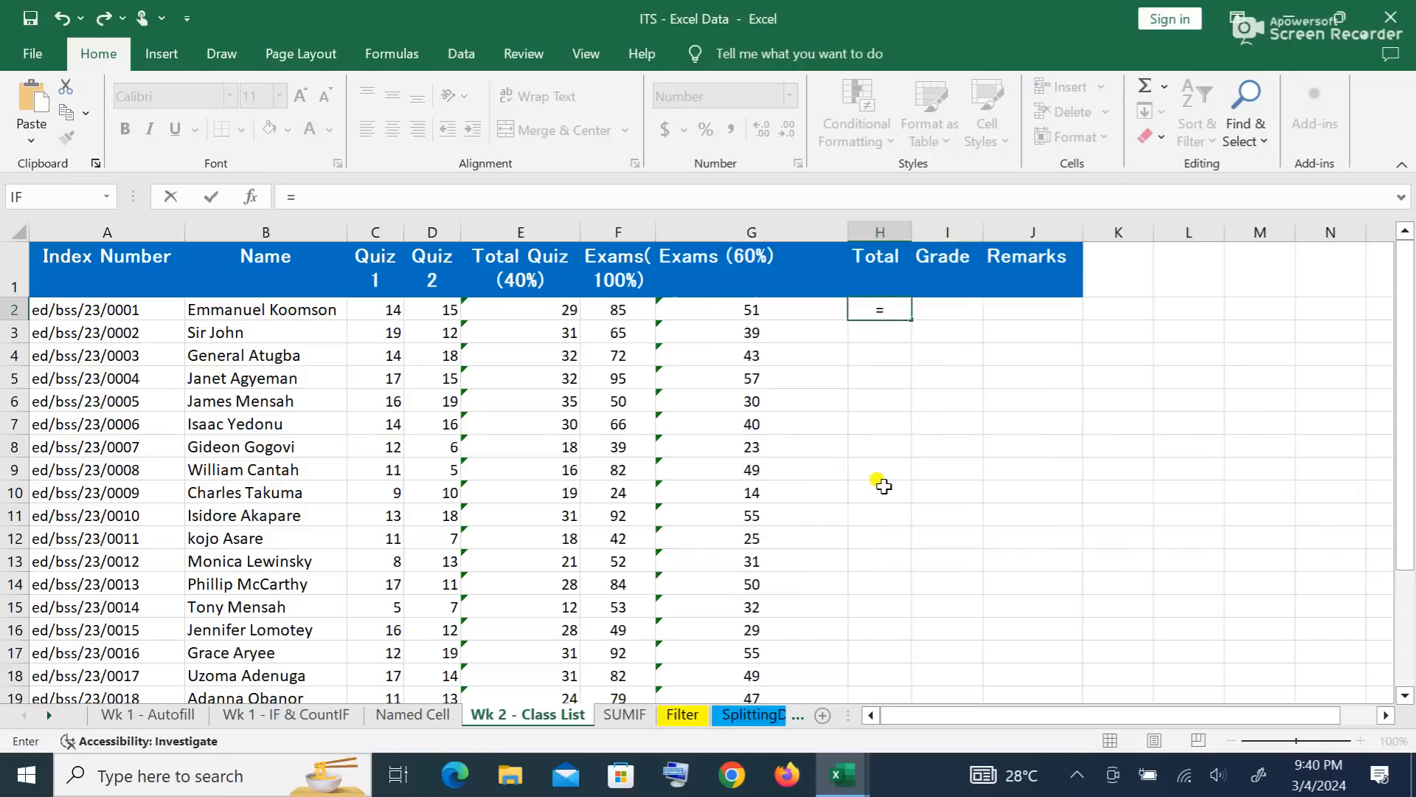
text(sum)
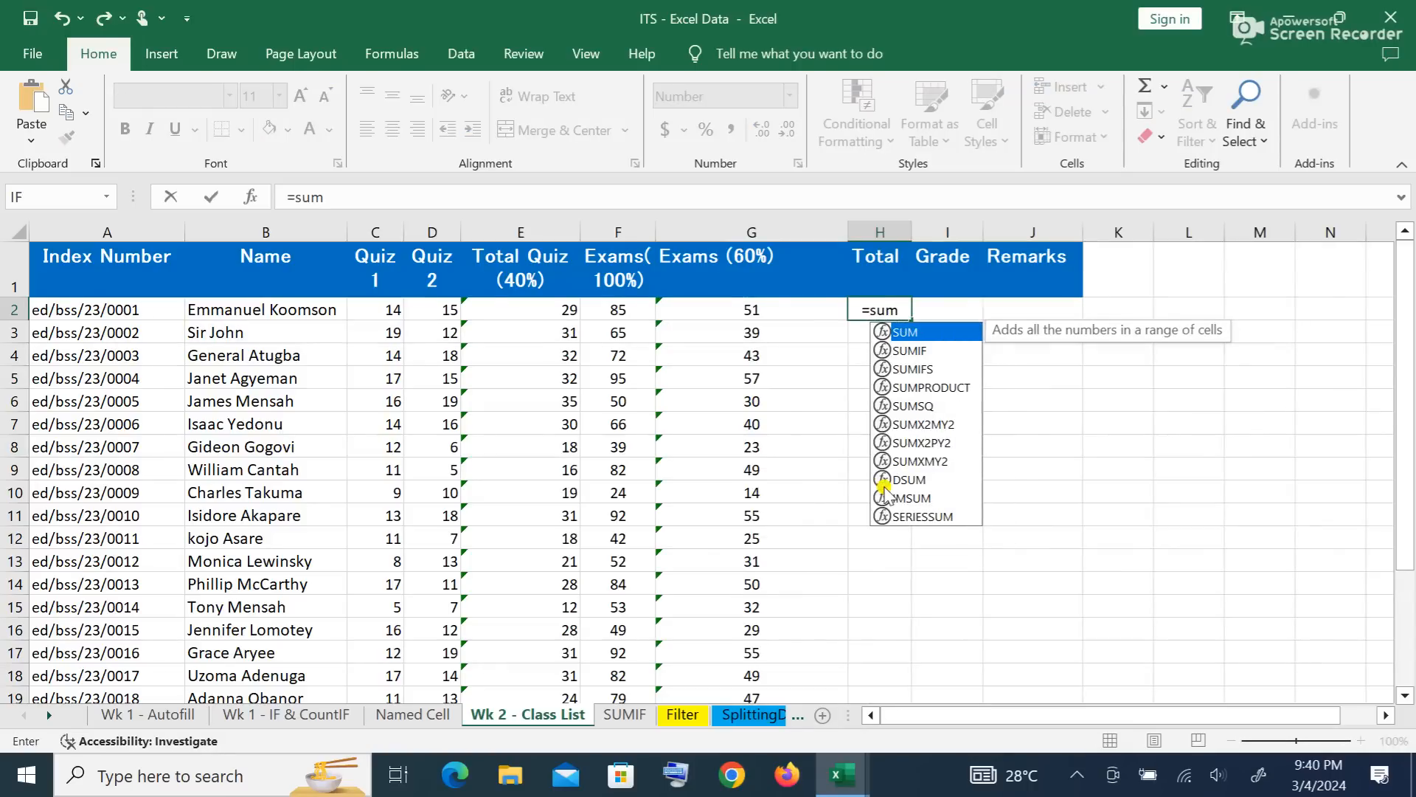
text(()
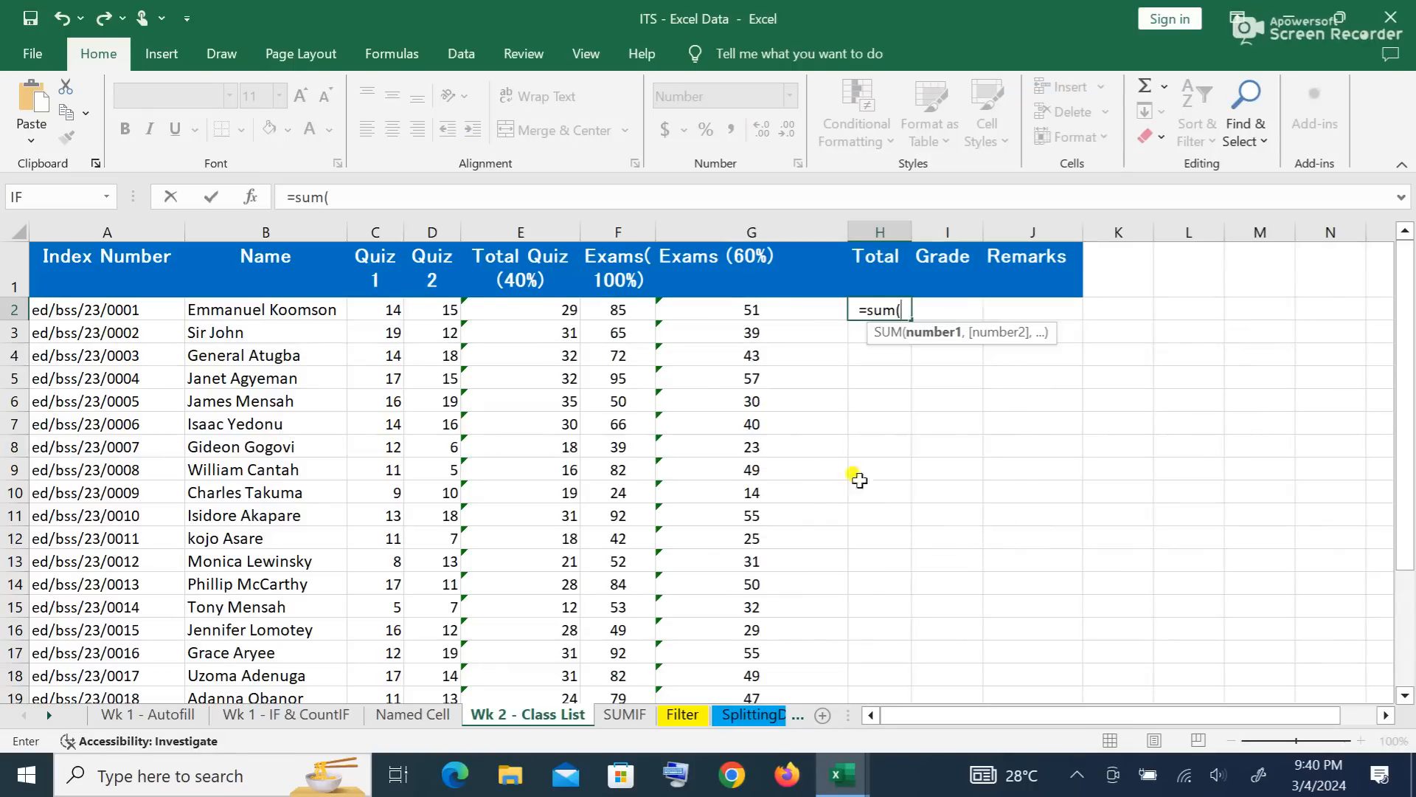
click(564, 306)
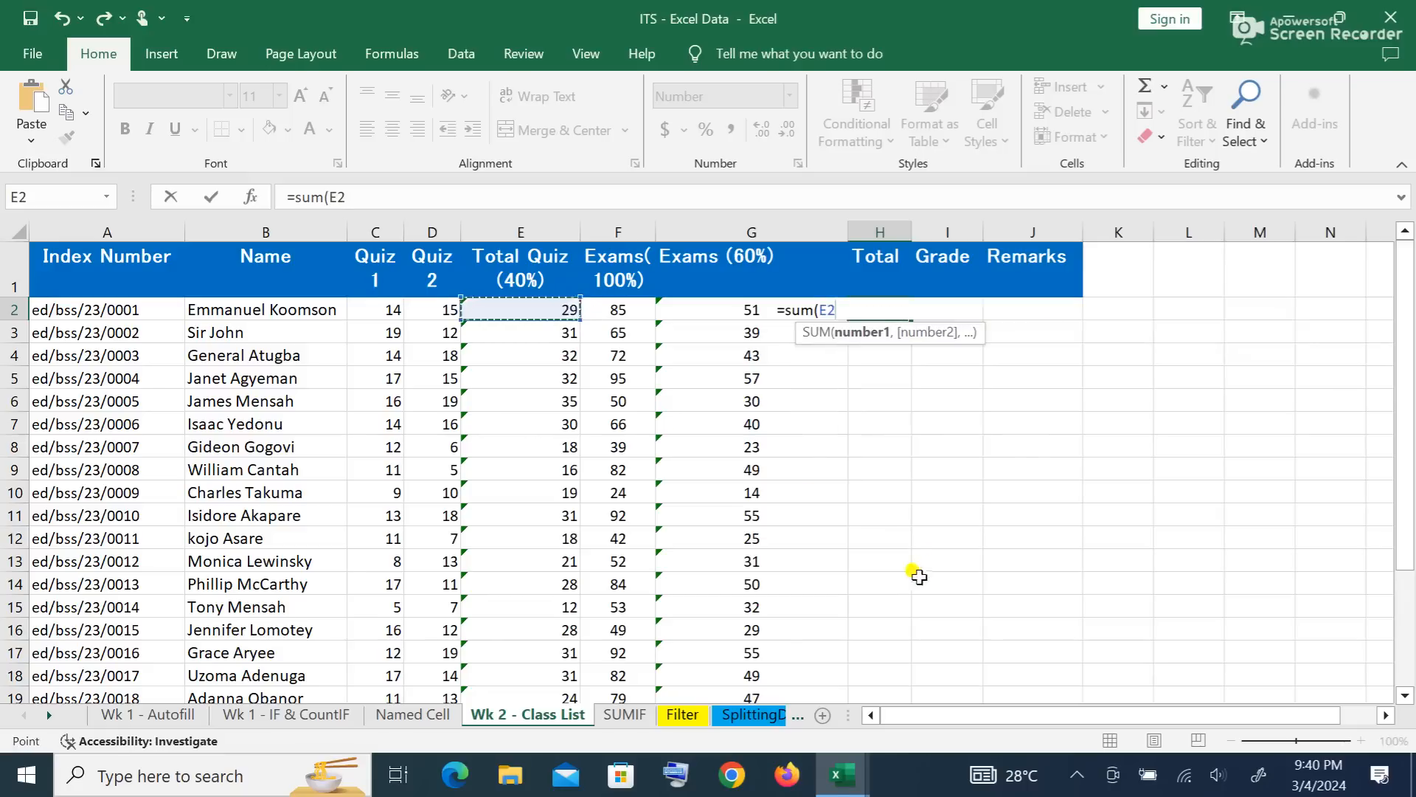
text(+)
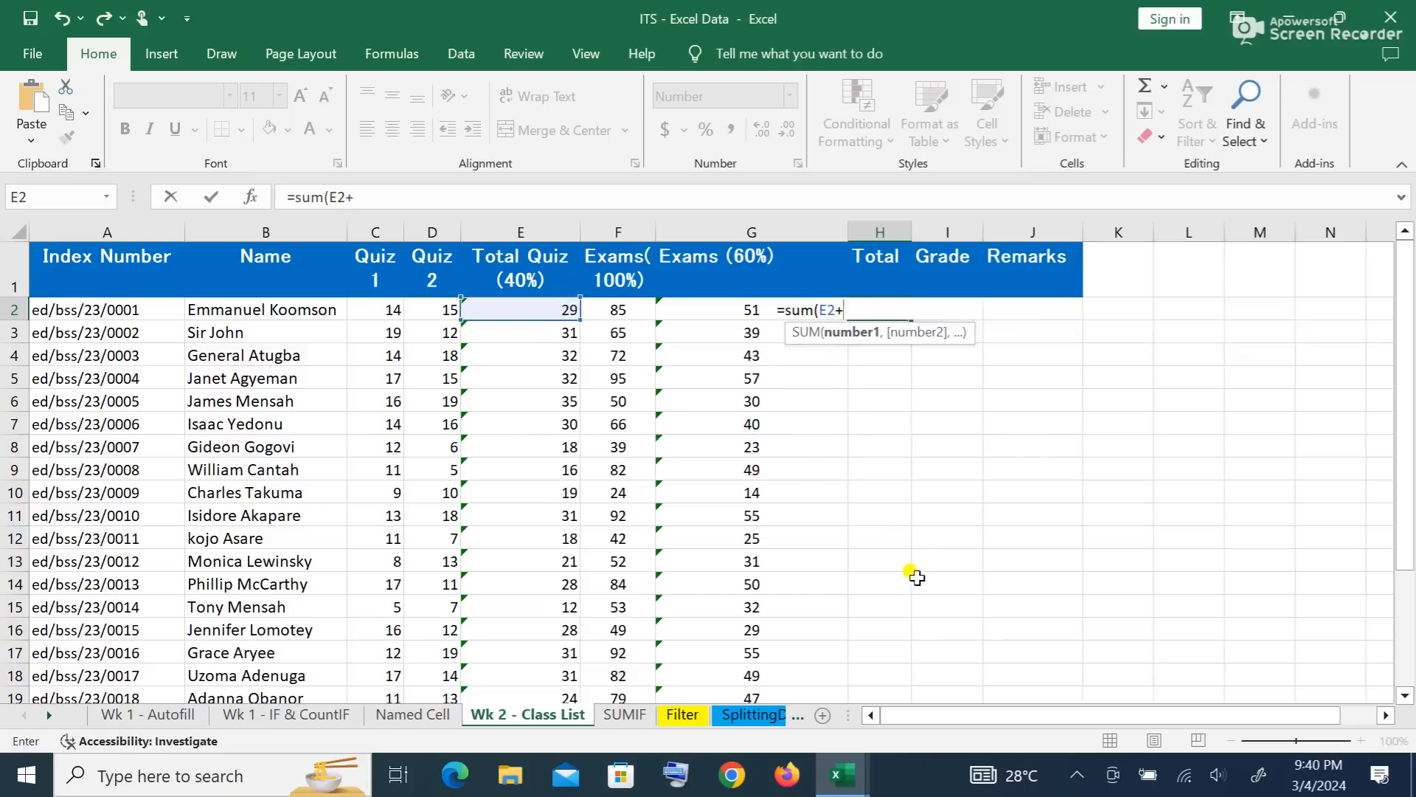
click(717, 313)
text())
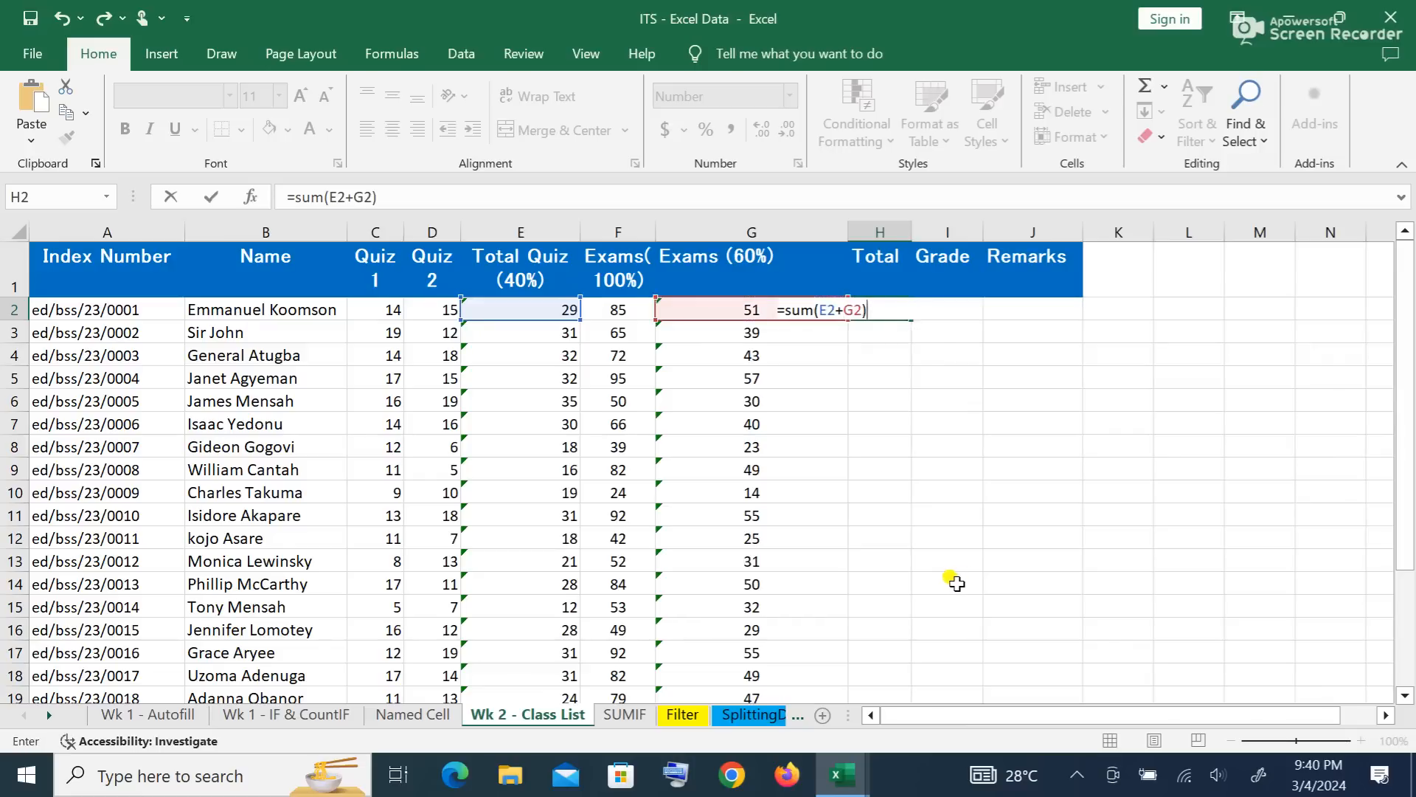
key(Return)
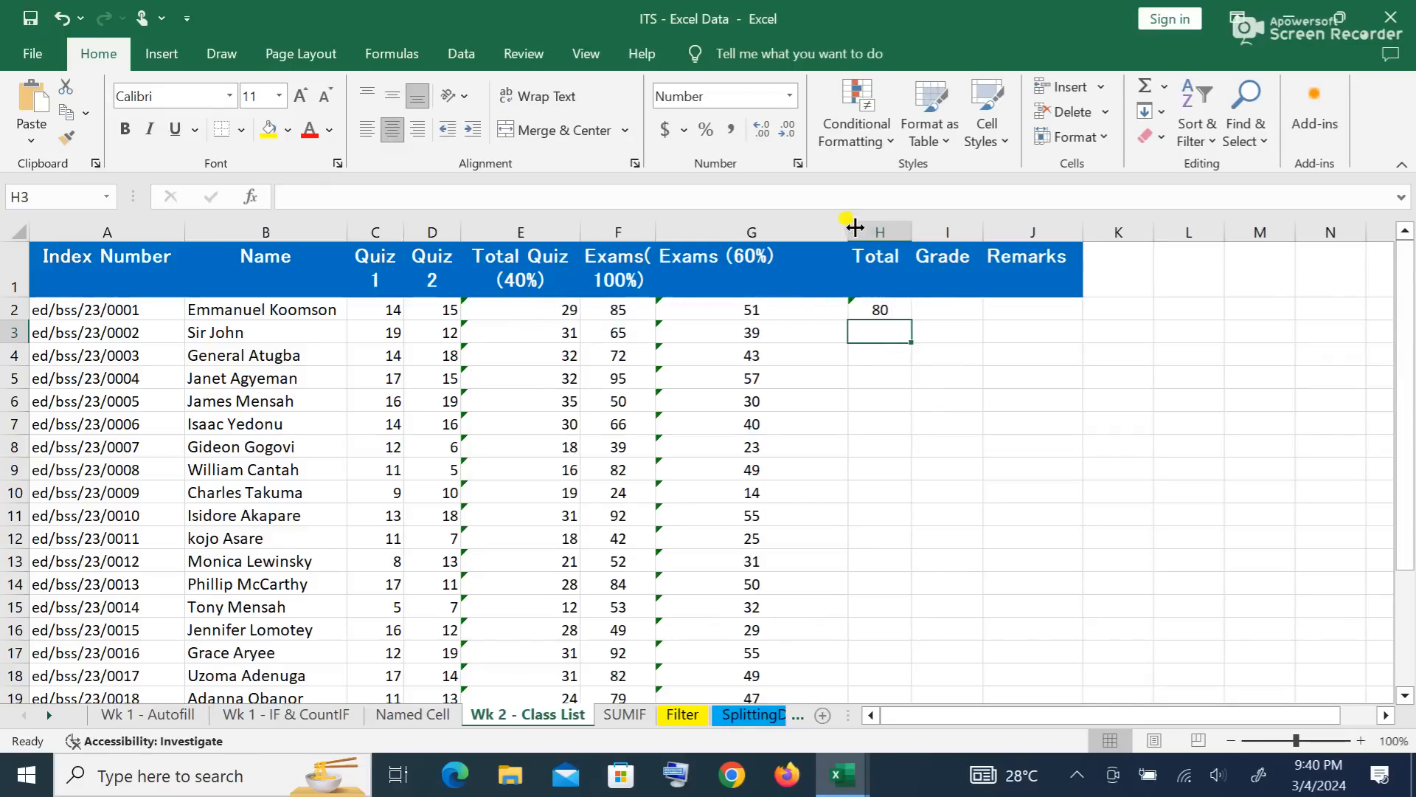
Step: Narrow the Exams (60%) column and copy H2's total formula down to row 19, then edit Grade cell I2
drag(847, 225, 769, 226)
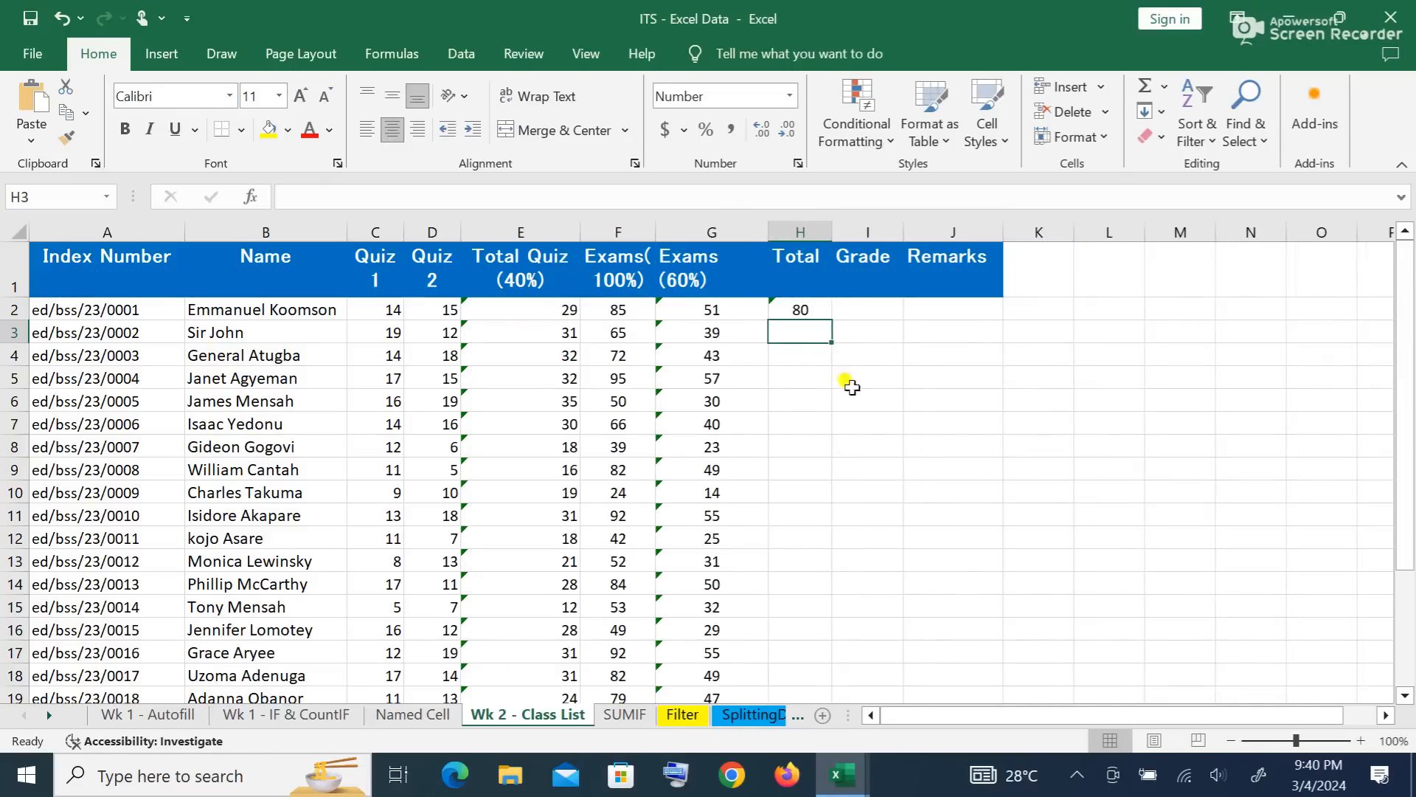
click(815, 310)
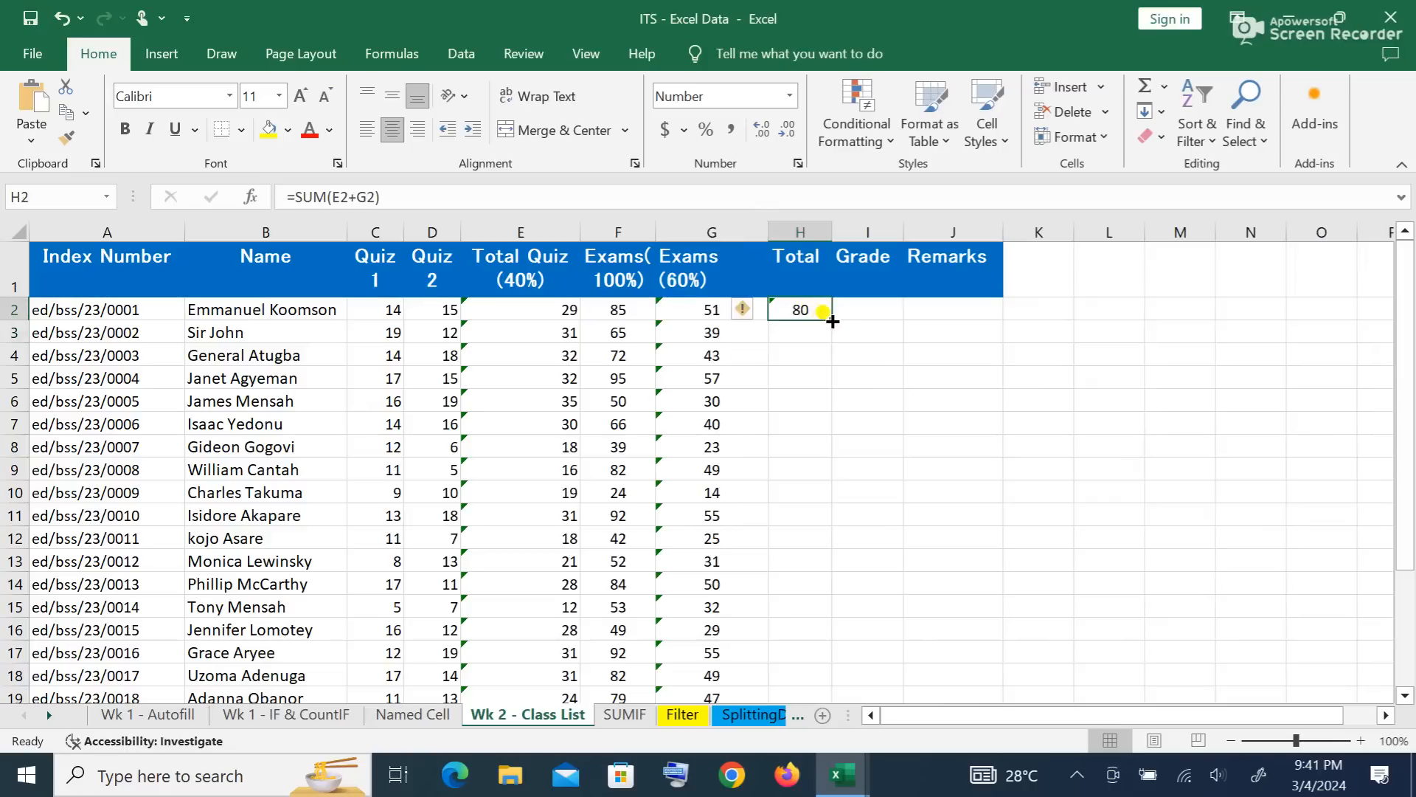
double_click(832, 321)
scroll(968, 466, down, 3)
scroll(969, 466, up, 3)
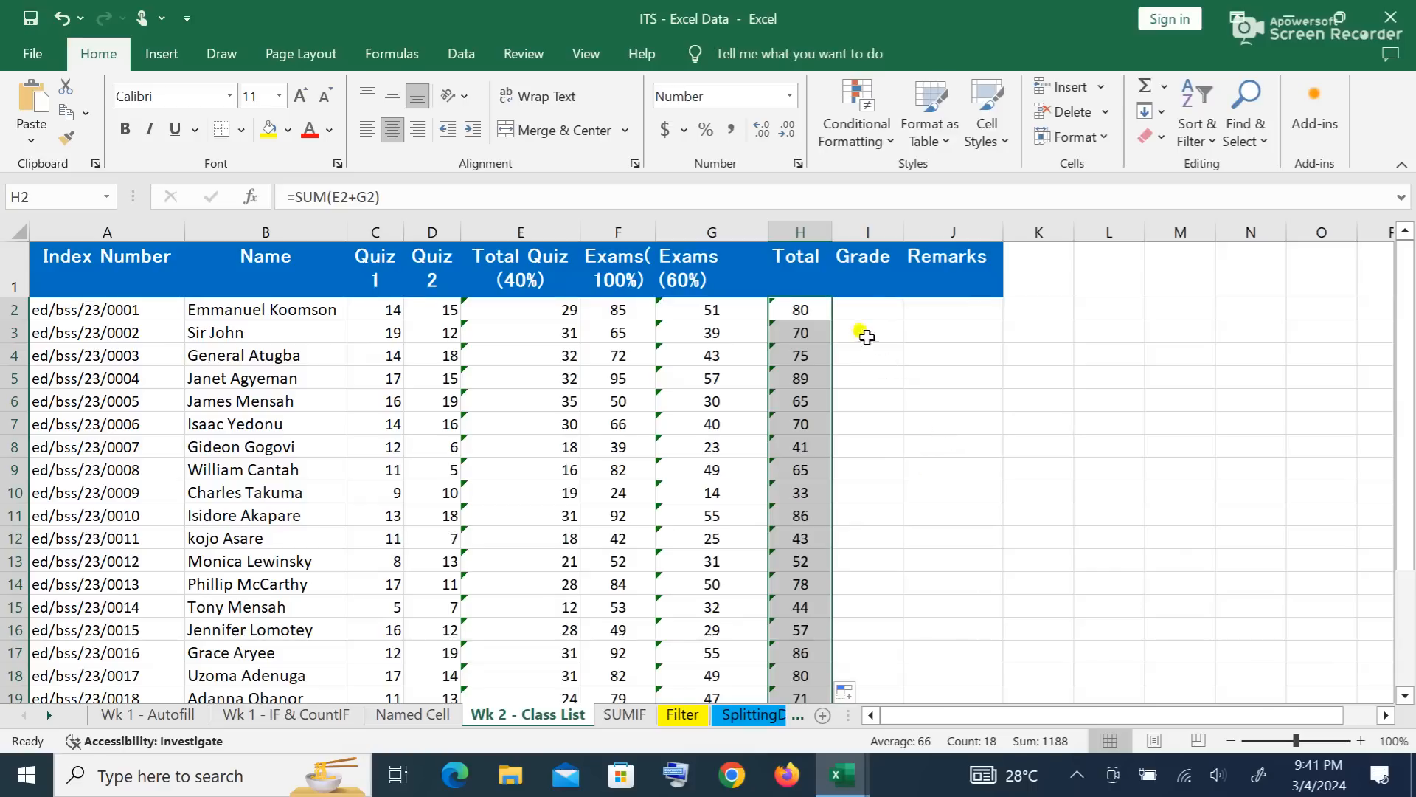
click(865, 303)
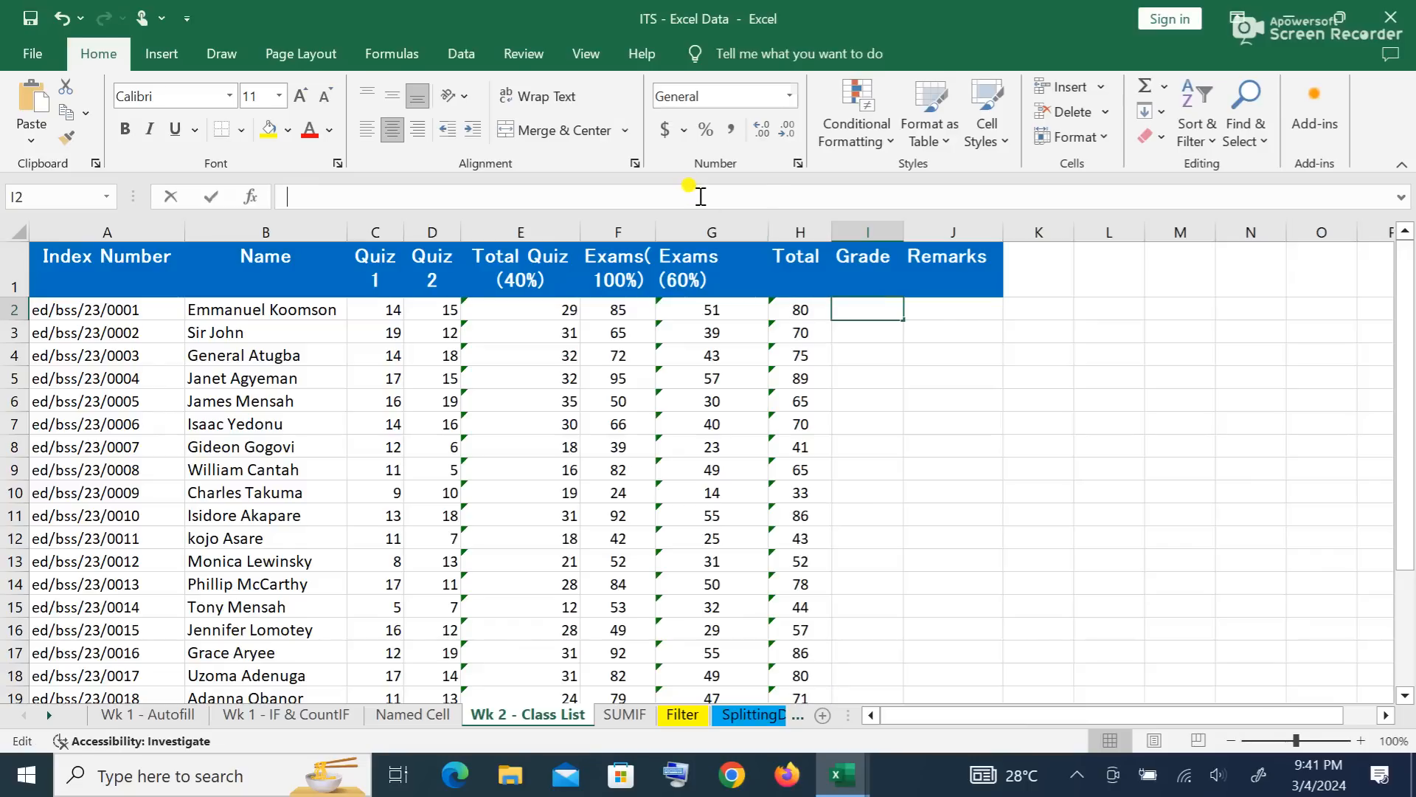
double_click(873, 306)
click(1114, 509)
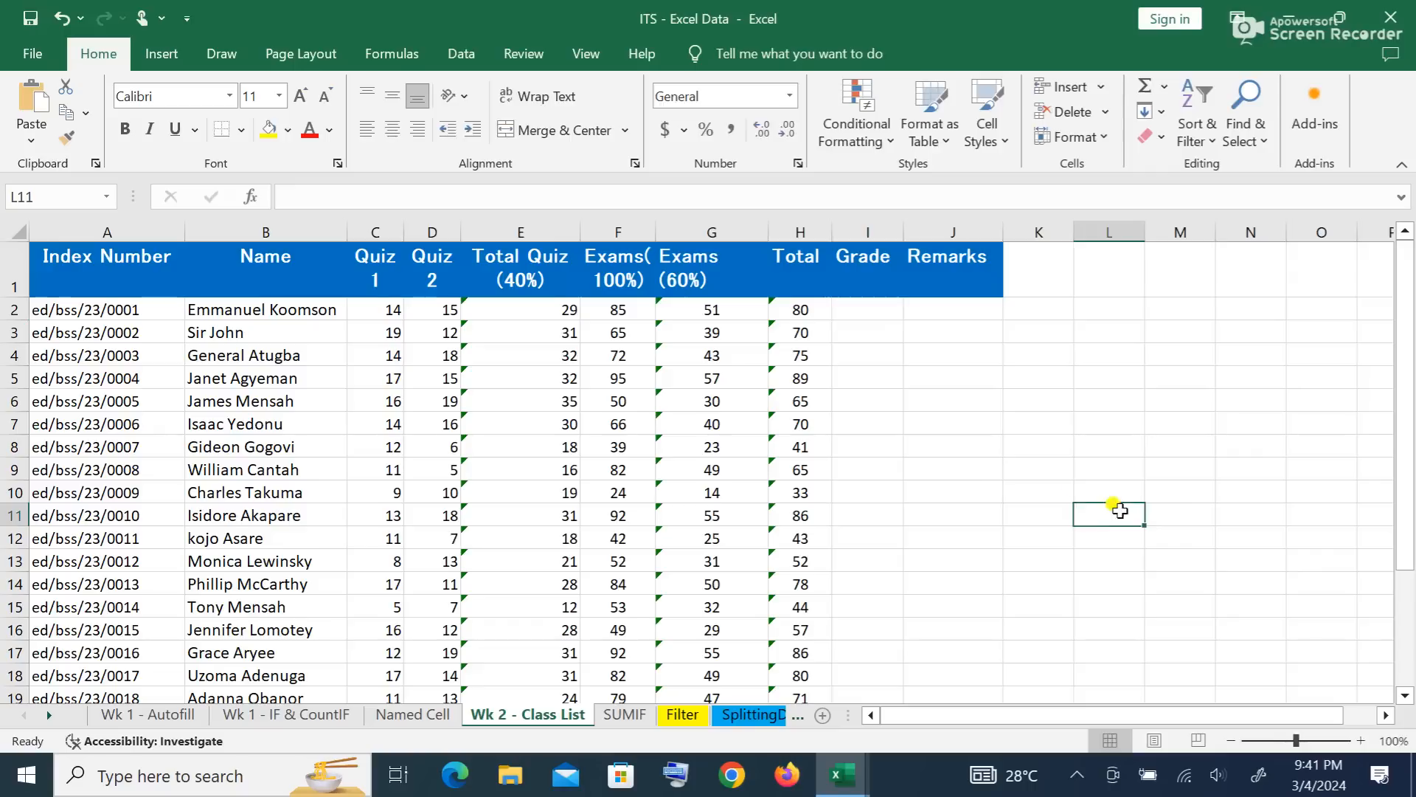
click(880, 301)
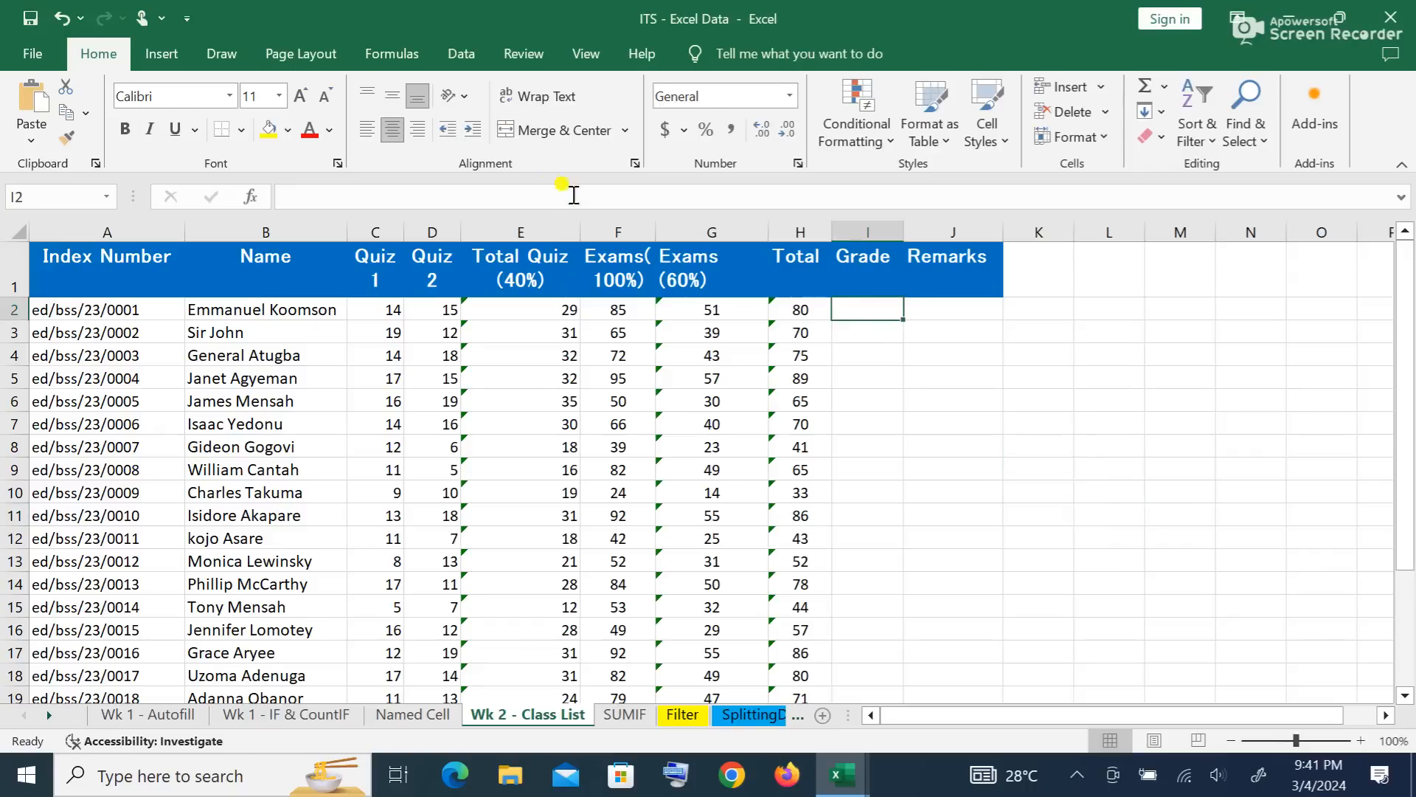
click(531, 200)
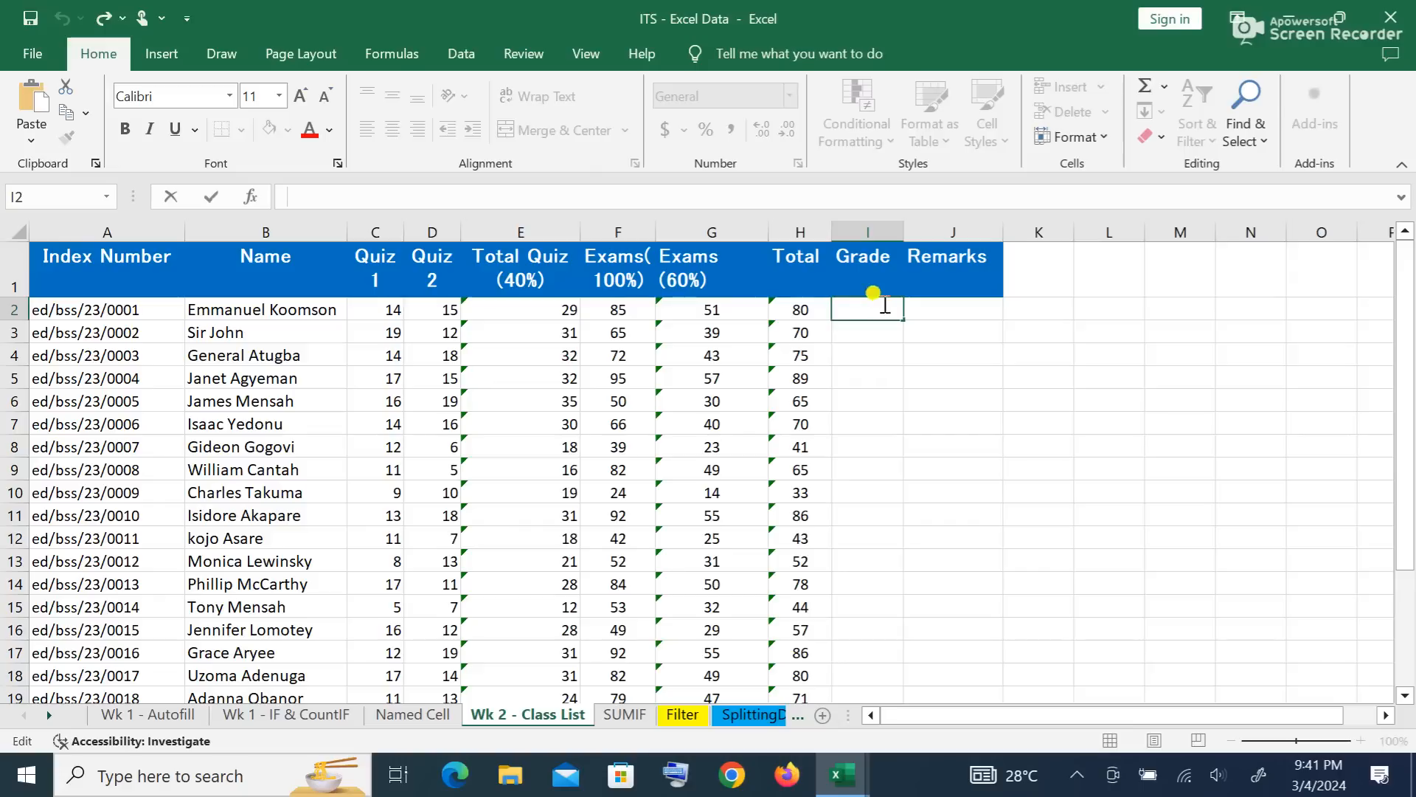
click(1217, 555)
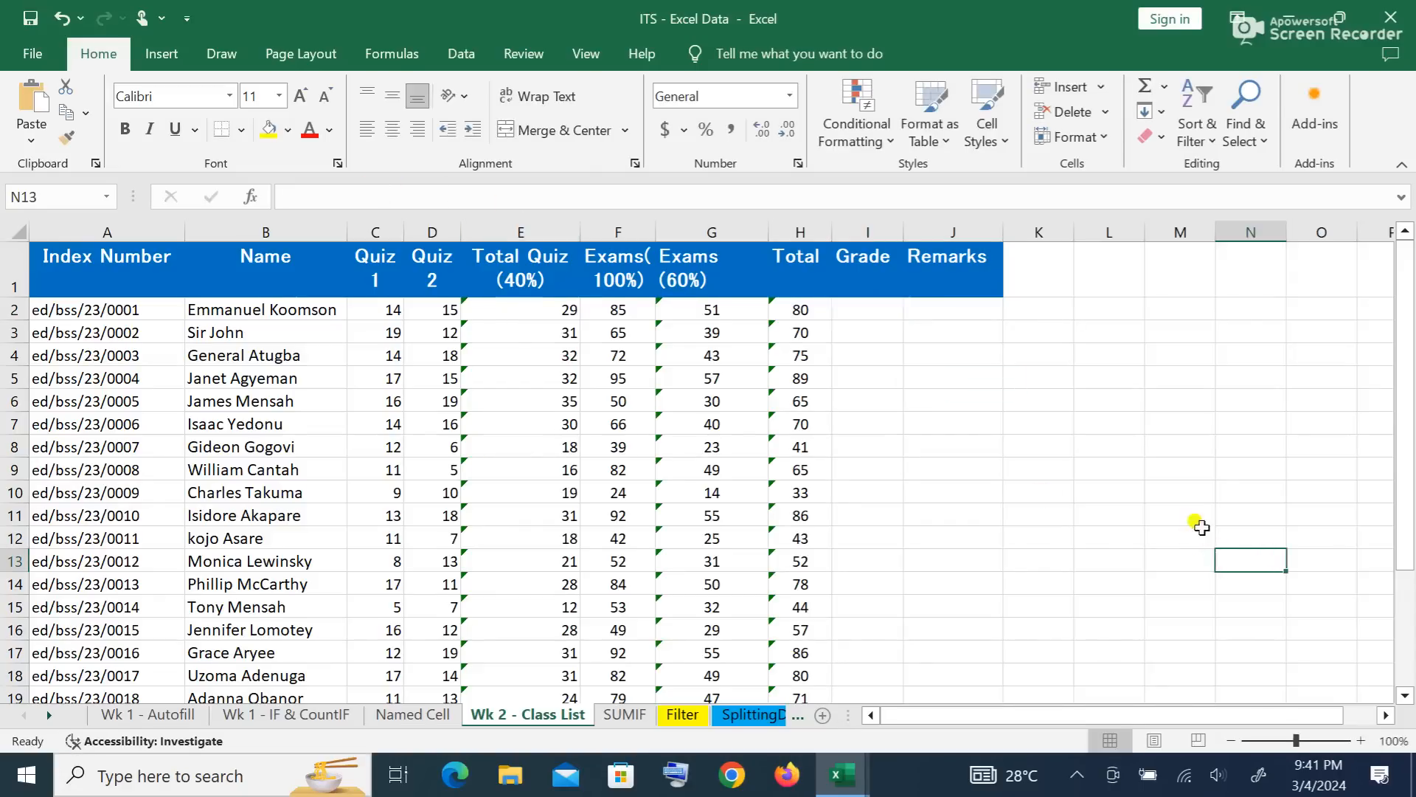
click(856, 309)
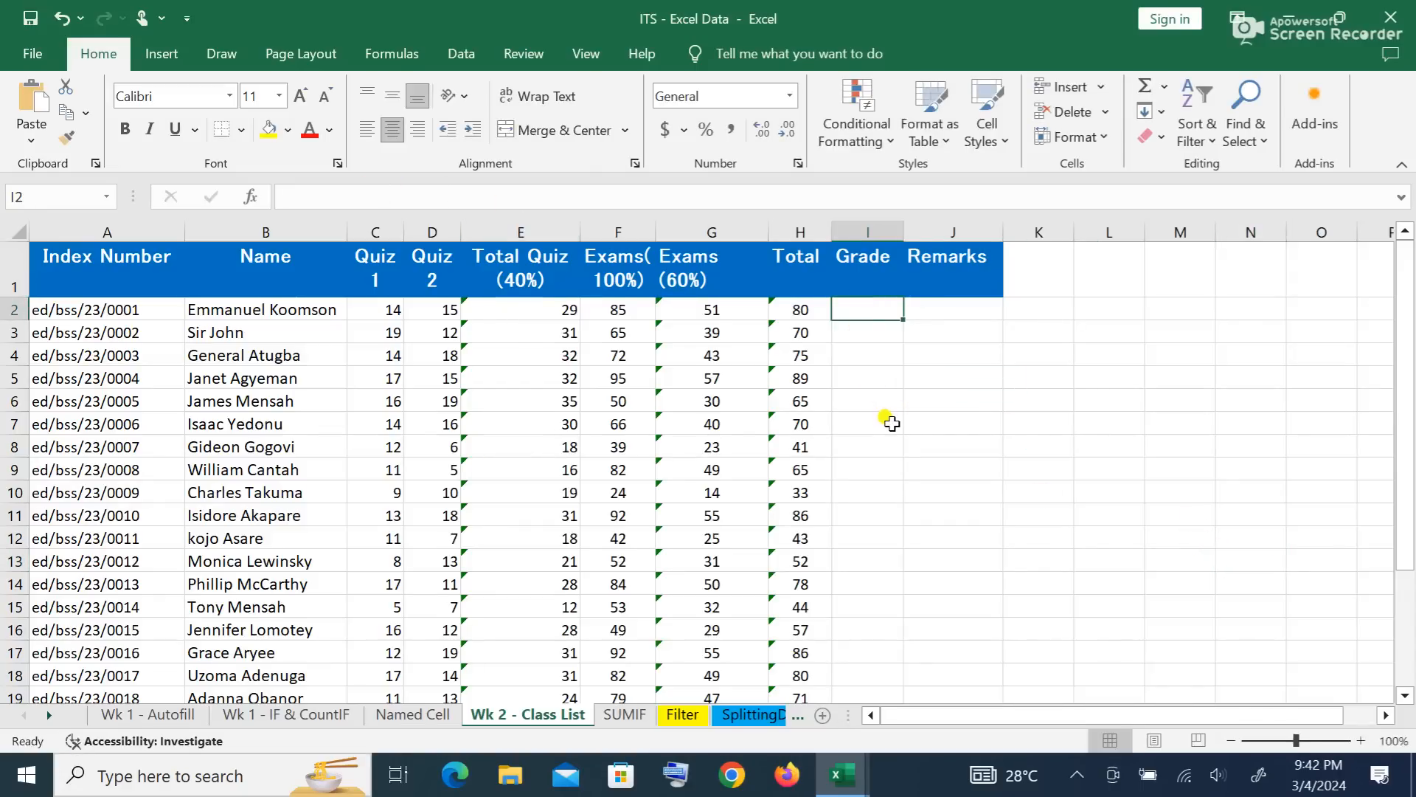
click(461, 193)
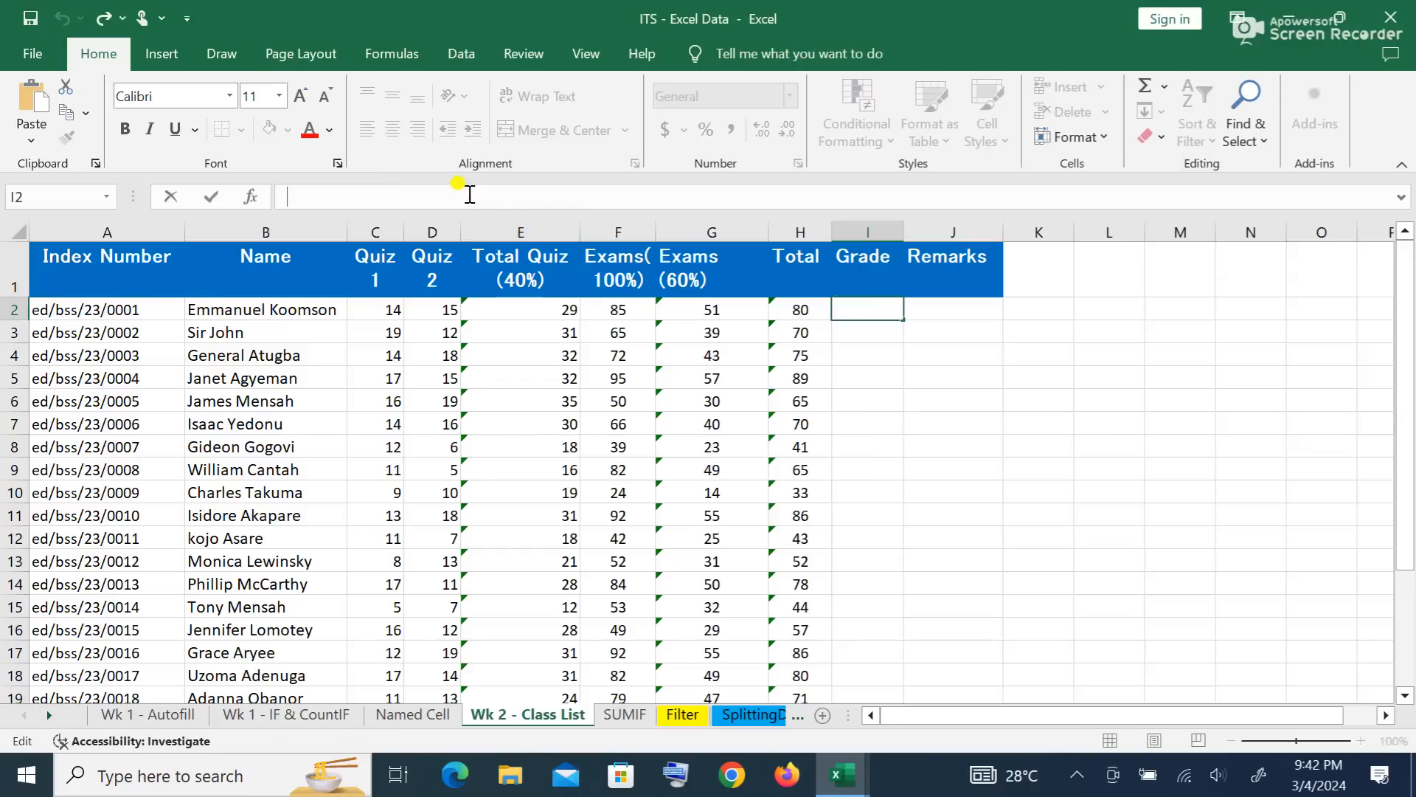
Step: Start I2's grade formula as =IF(H2>=80,"A", nesting IF(H2>=75,"B+",IF(
text(=)
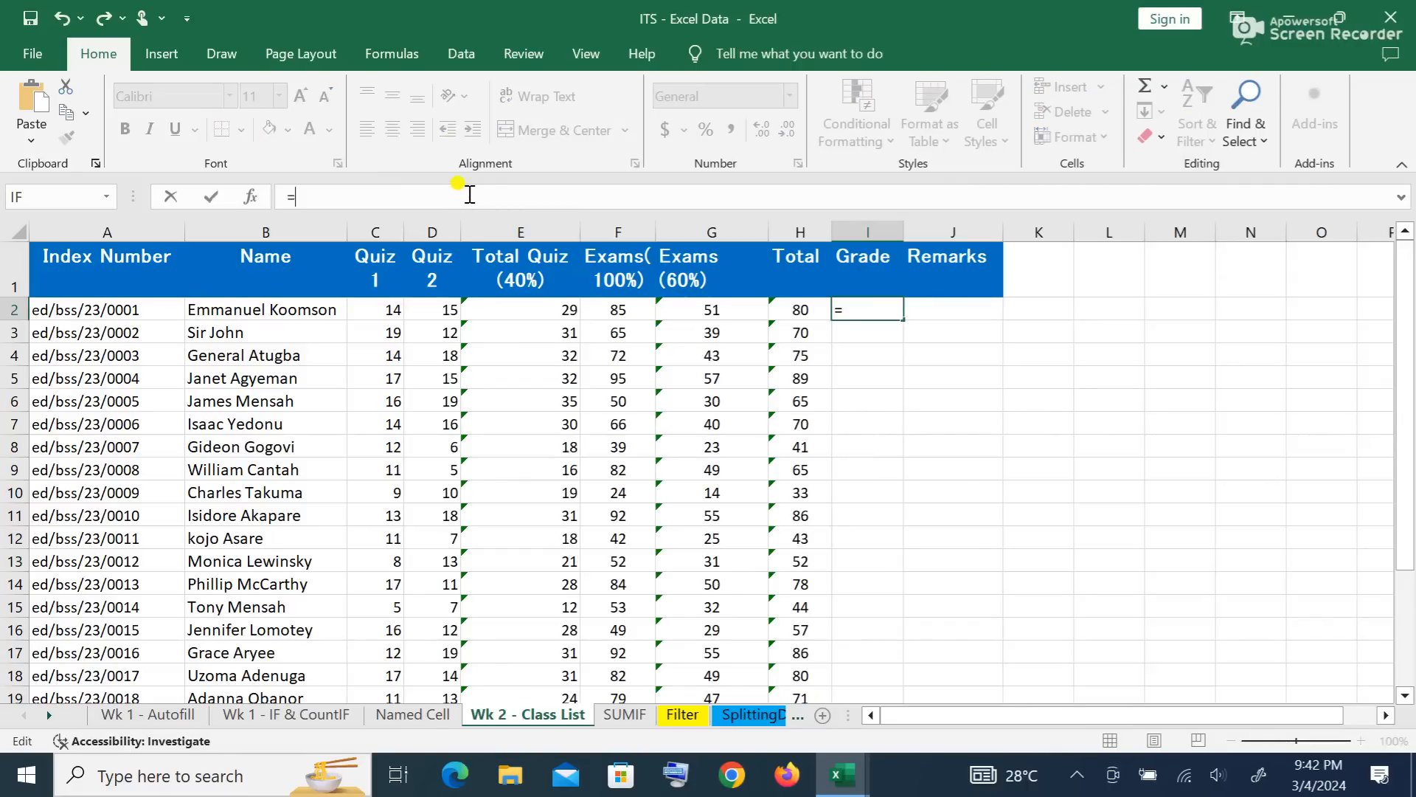
text(if)
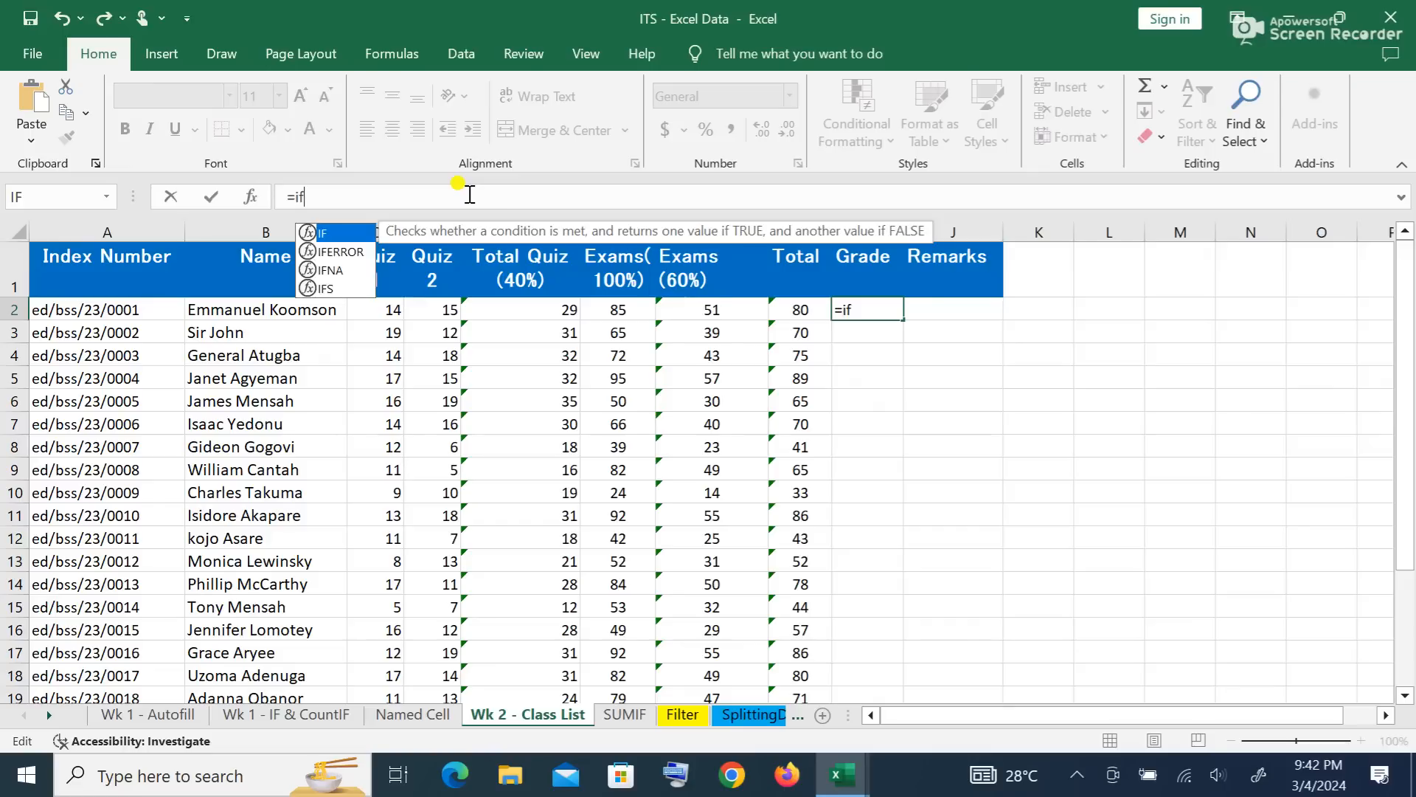
text(()
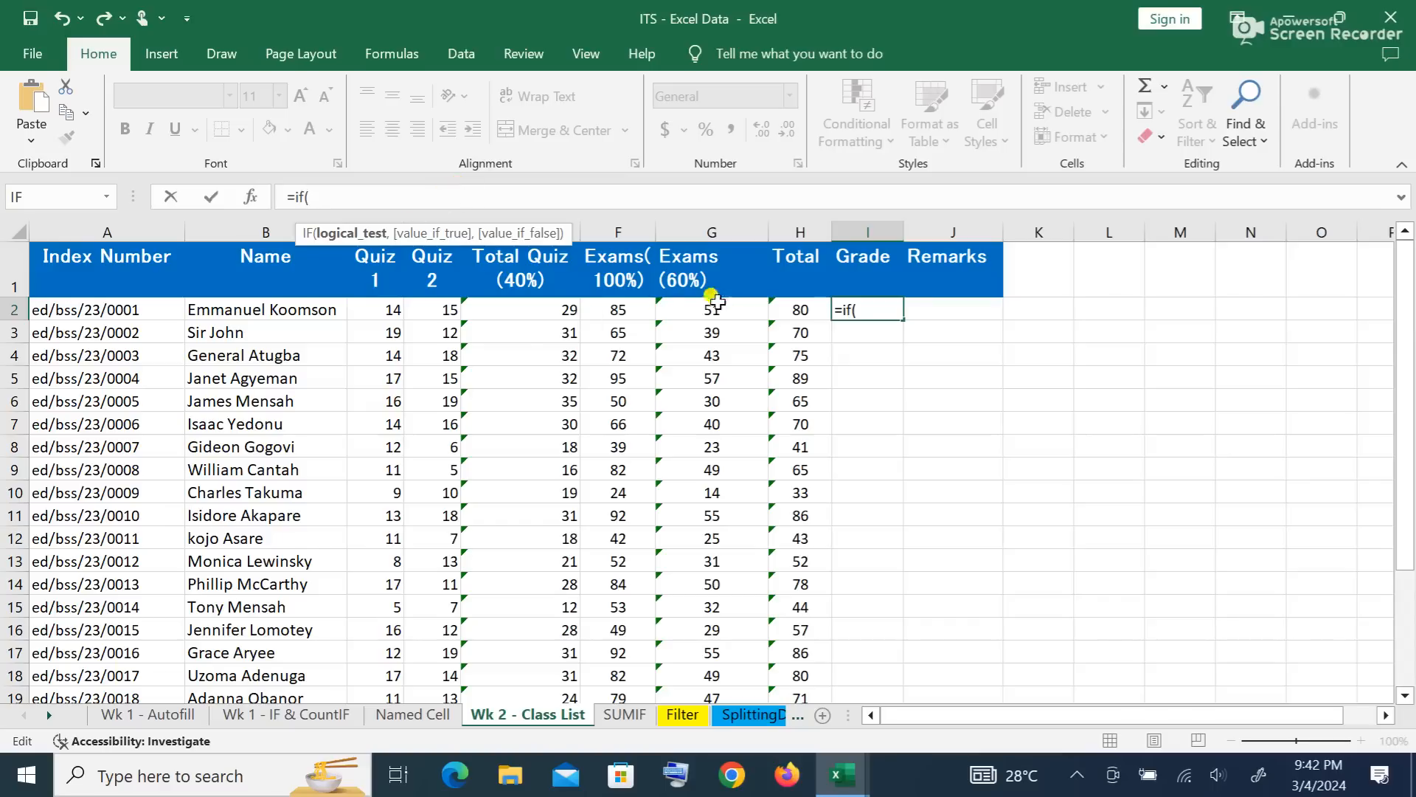
click(802, 309)
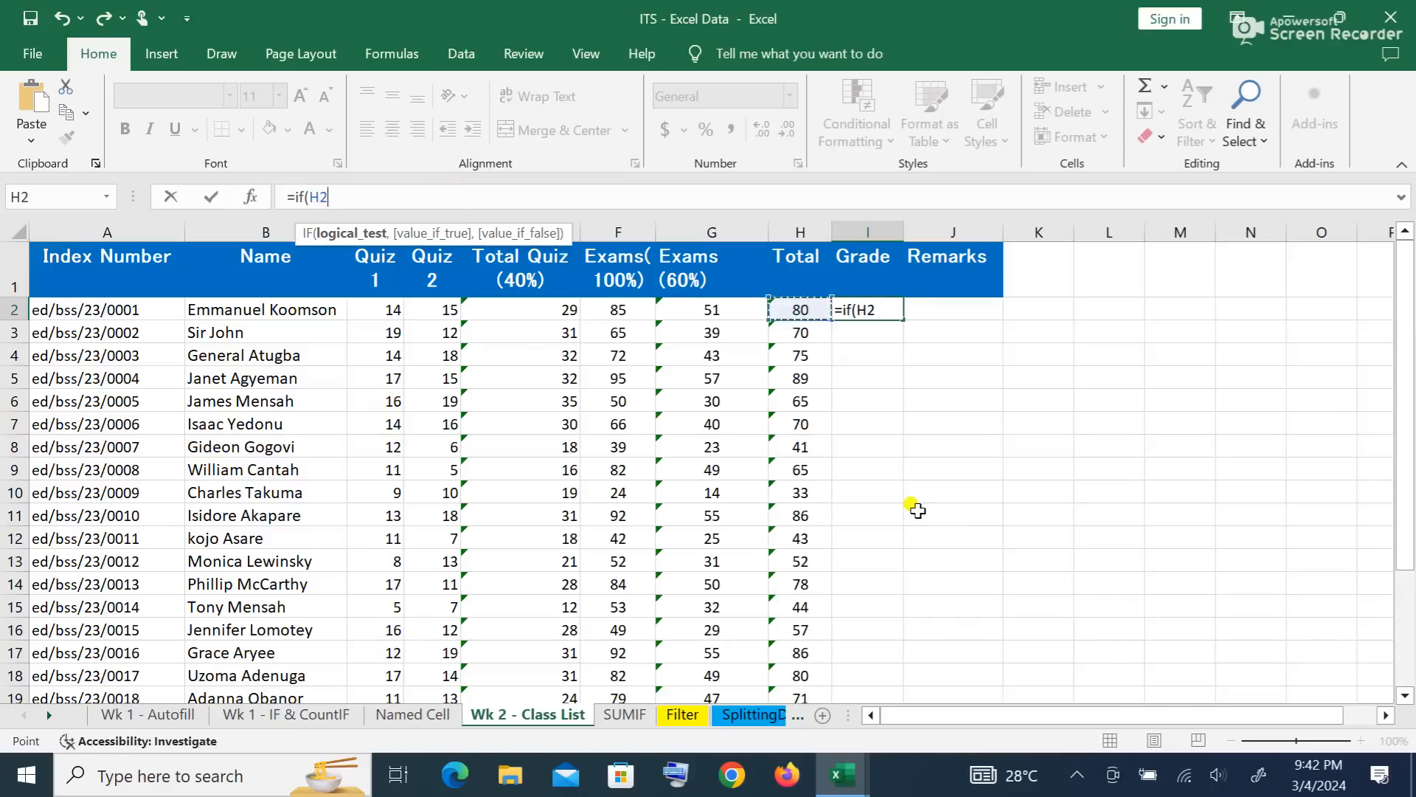
text(>=)
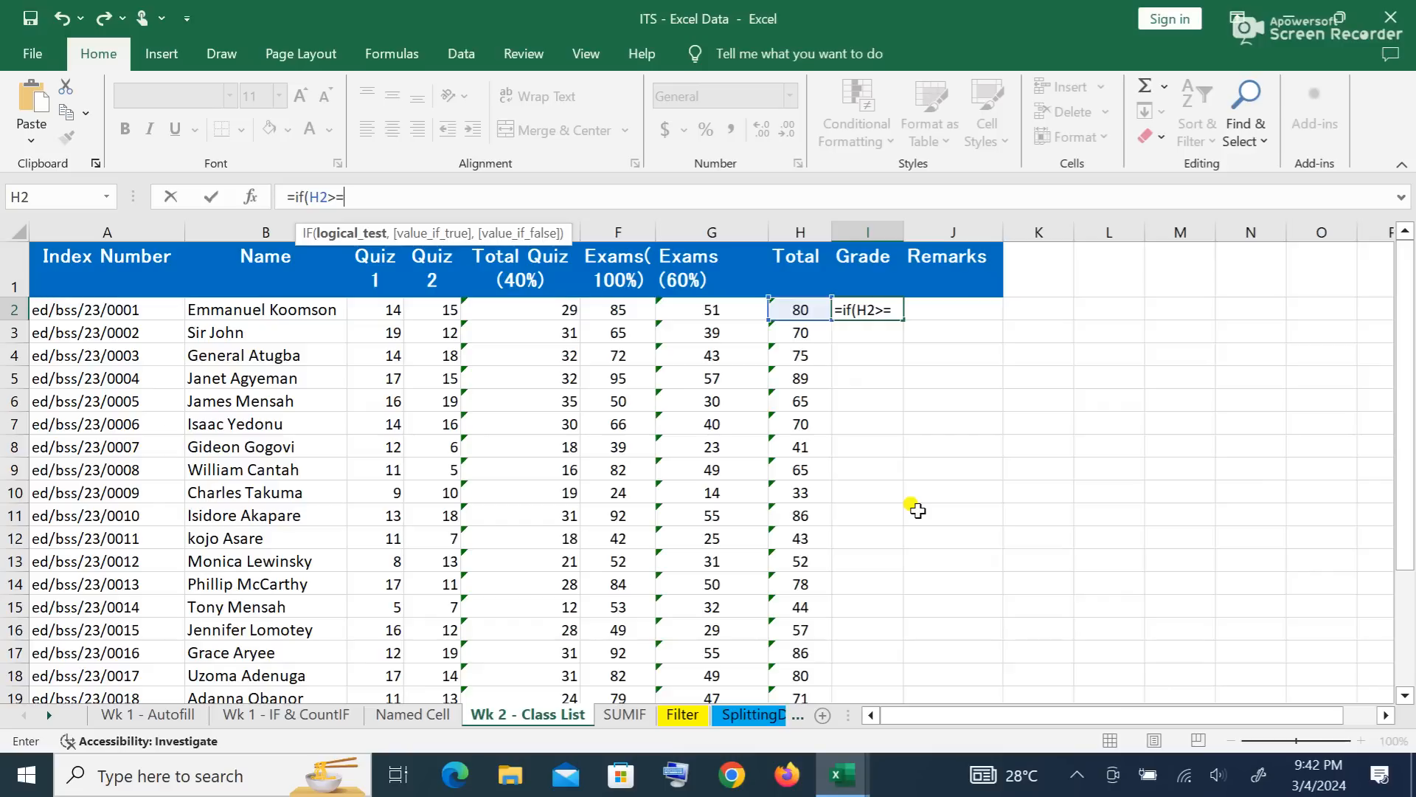
text(80,)
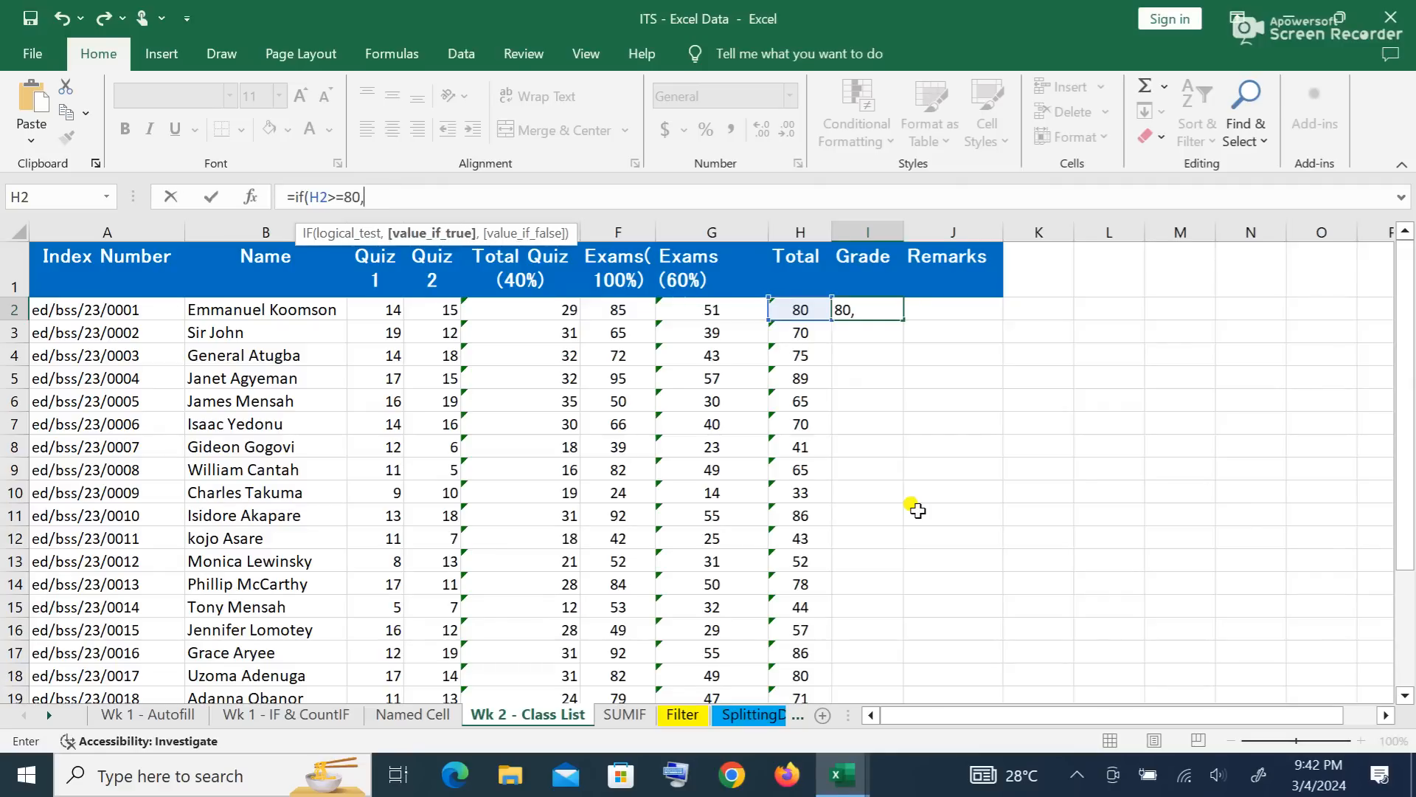
text("A)
text(",)
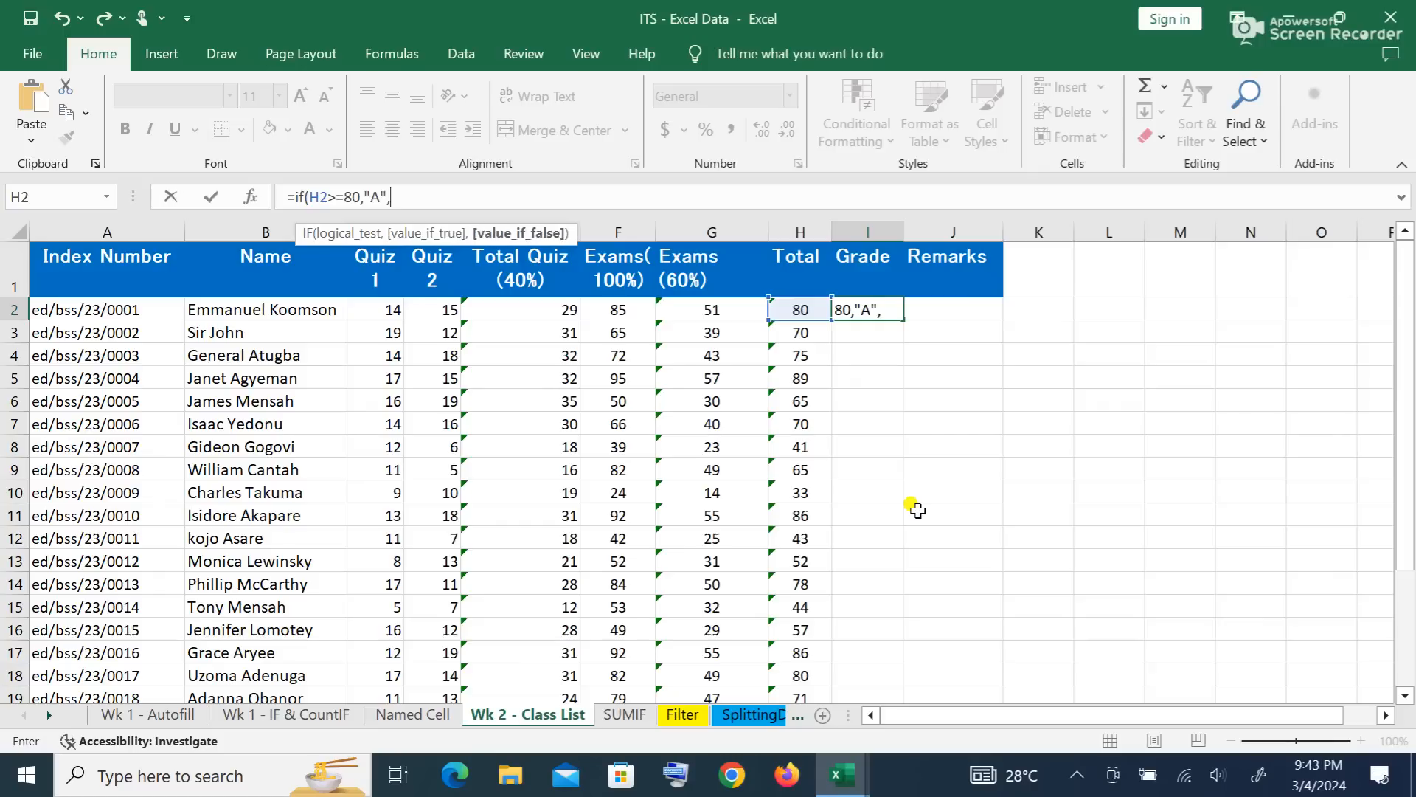
text(if)
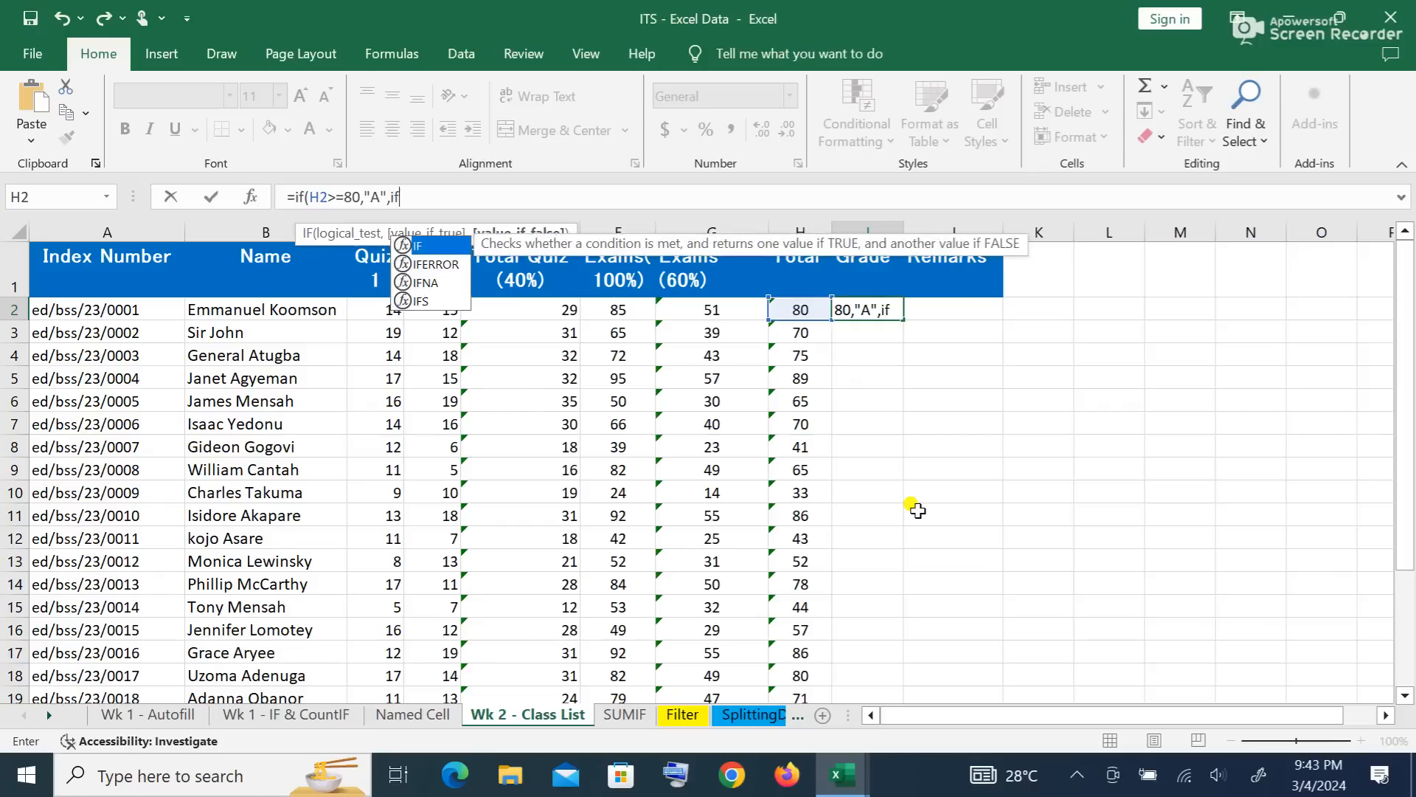
text(()
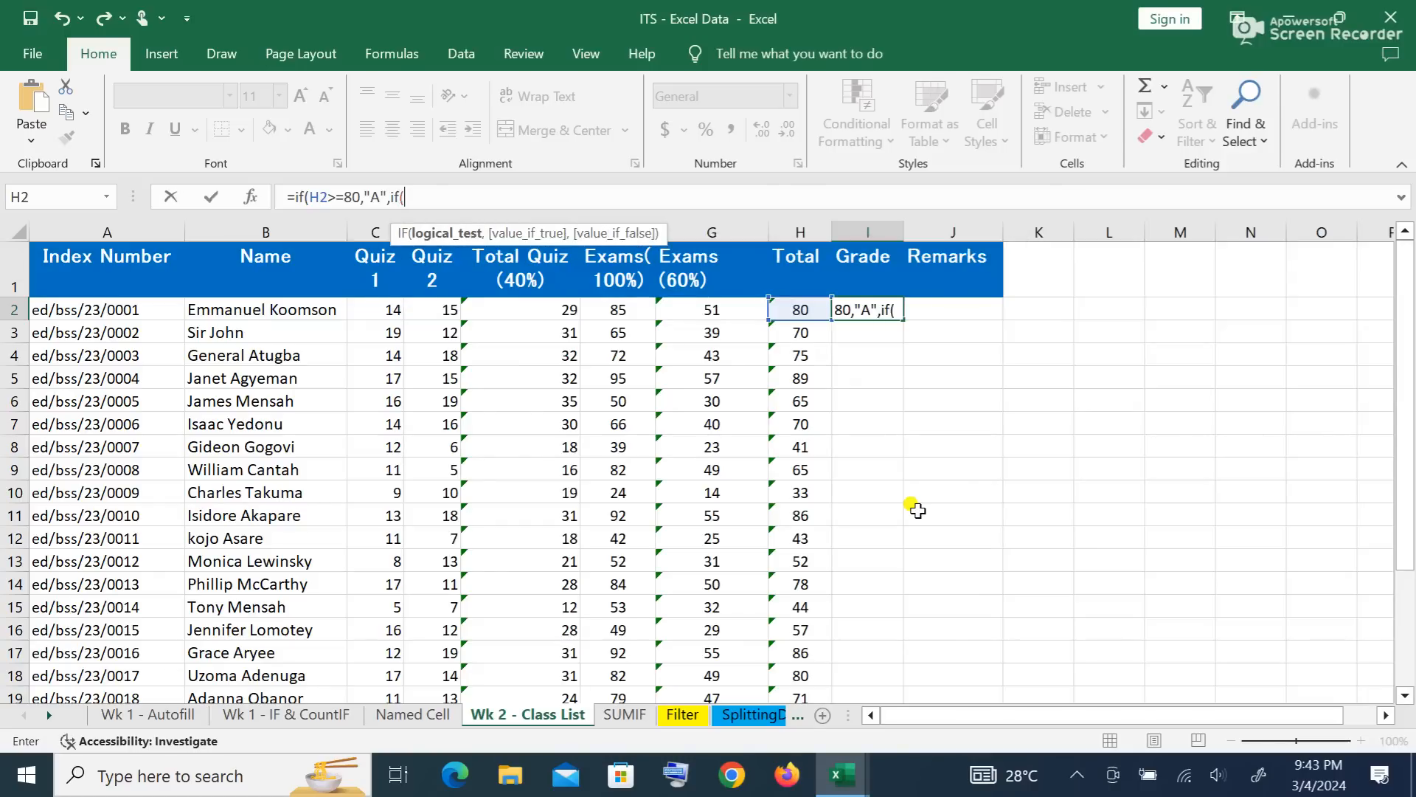
text(h2)
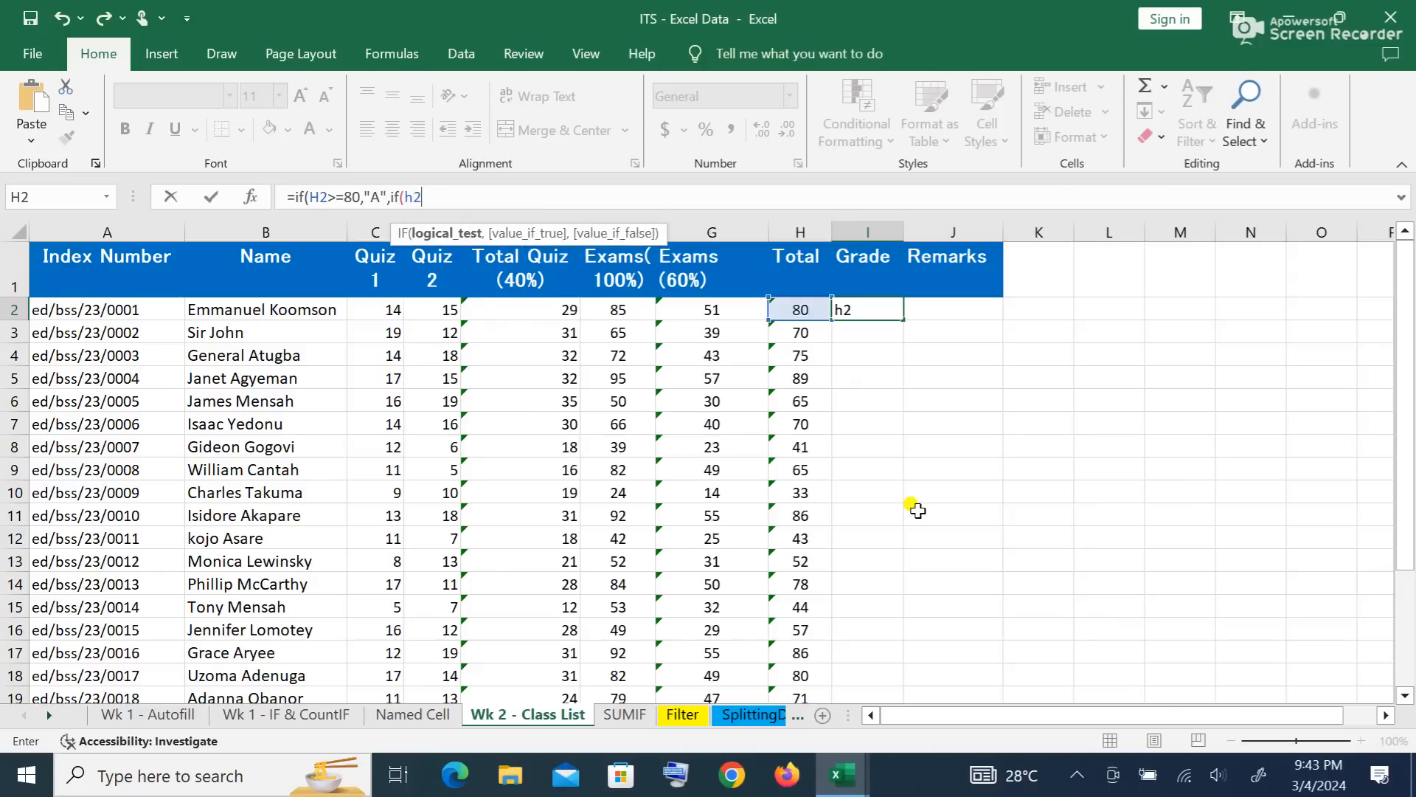
text(>=75,)
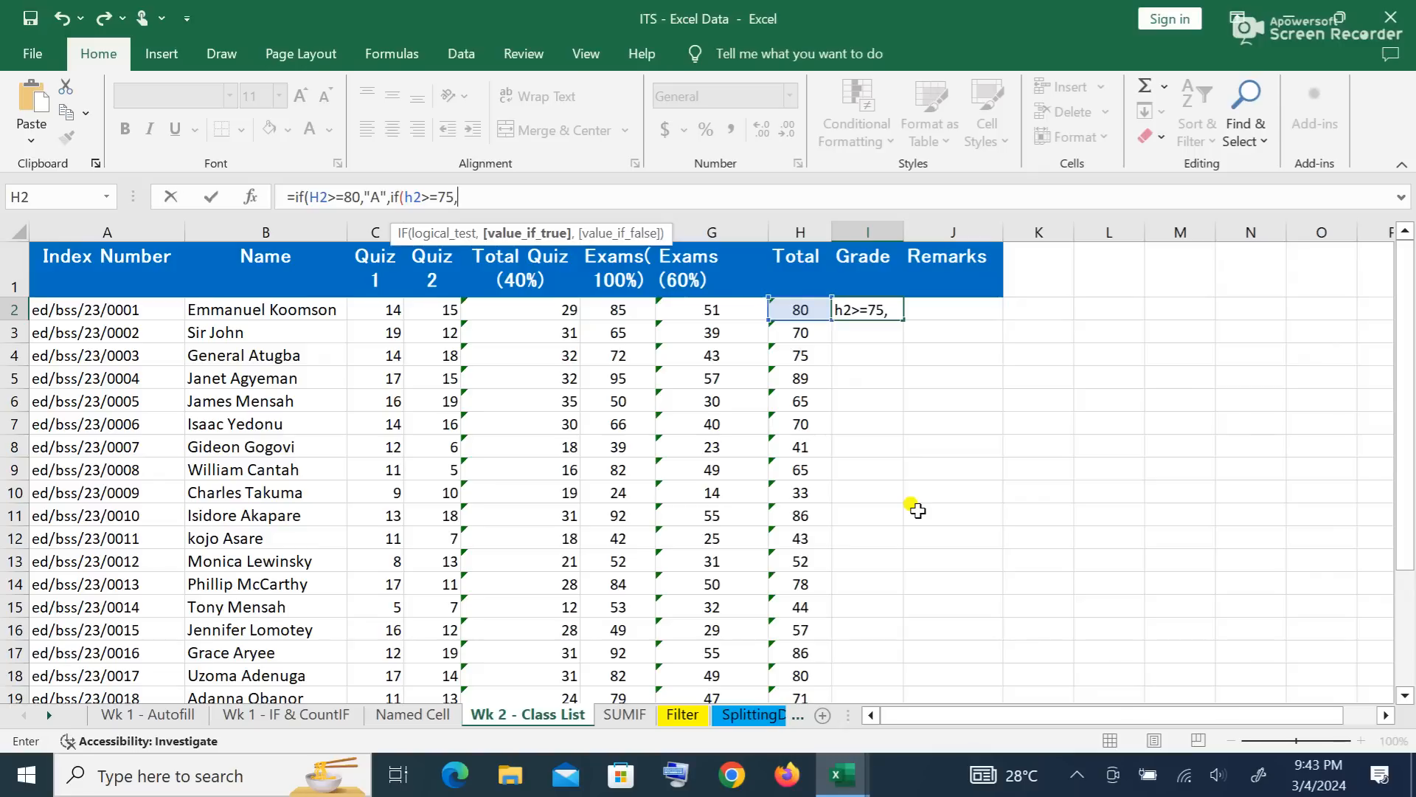
text("B+",)
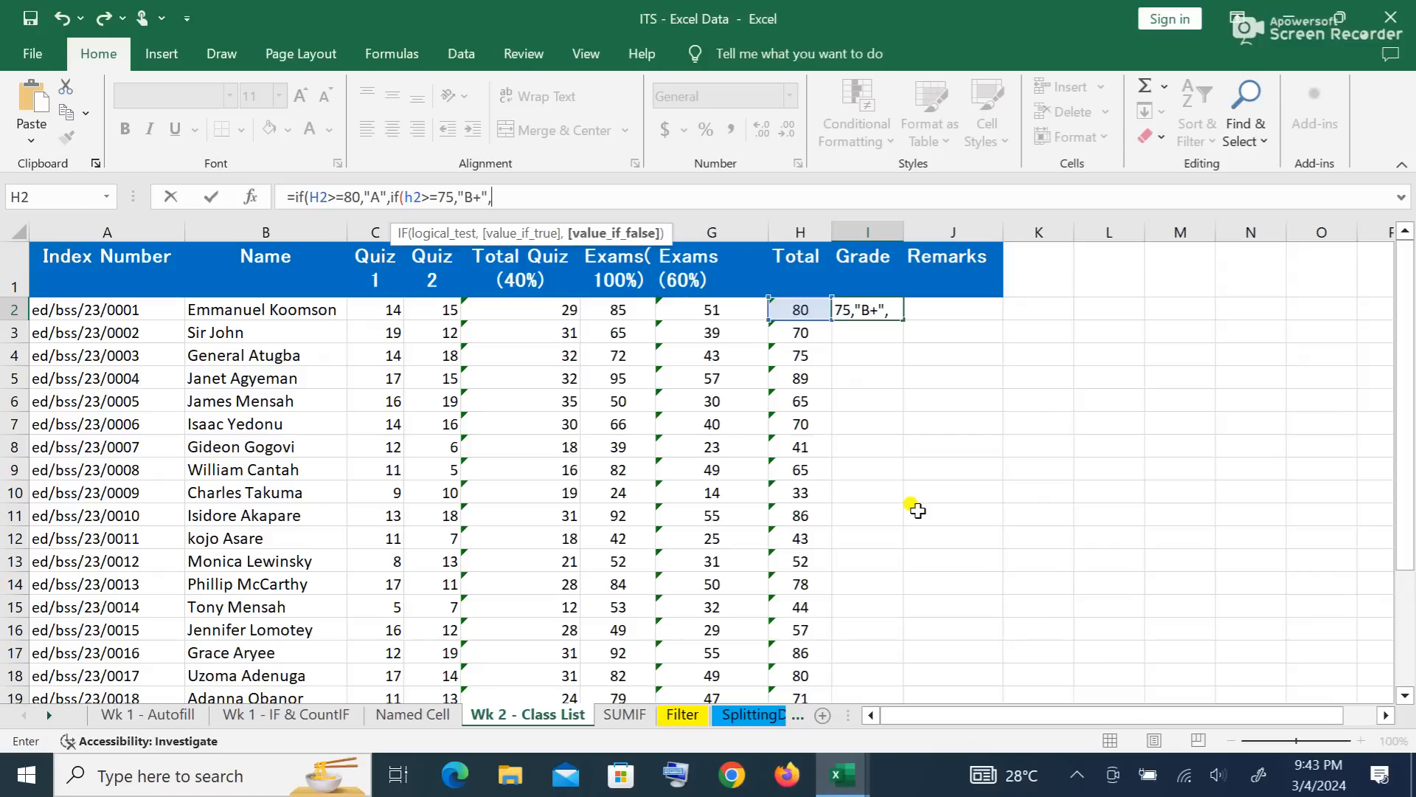
text(if)
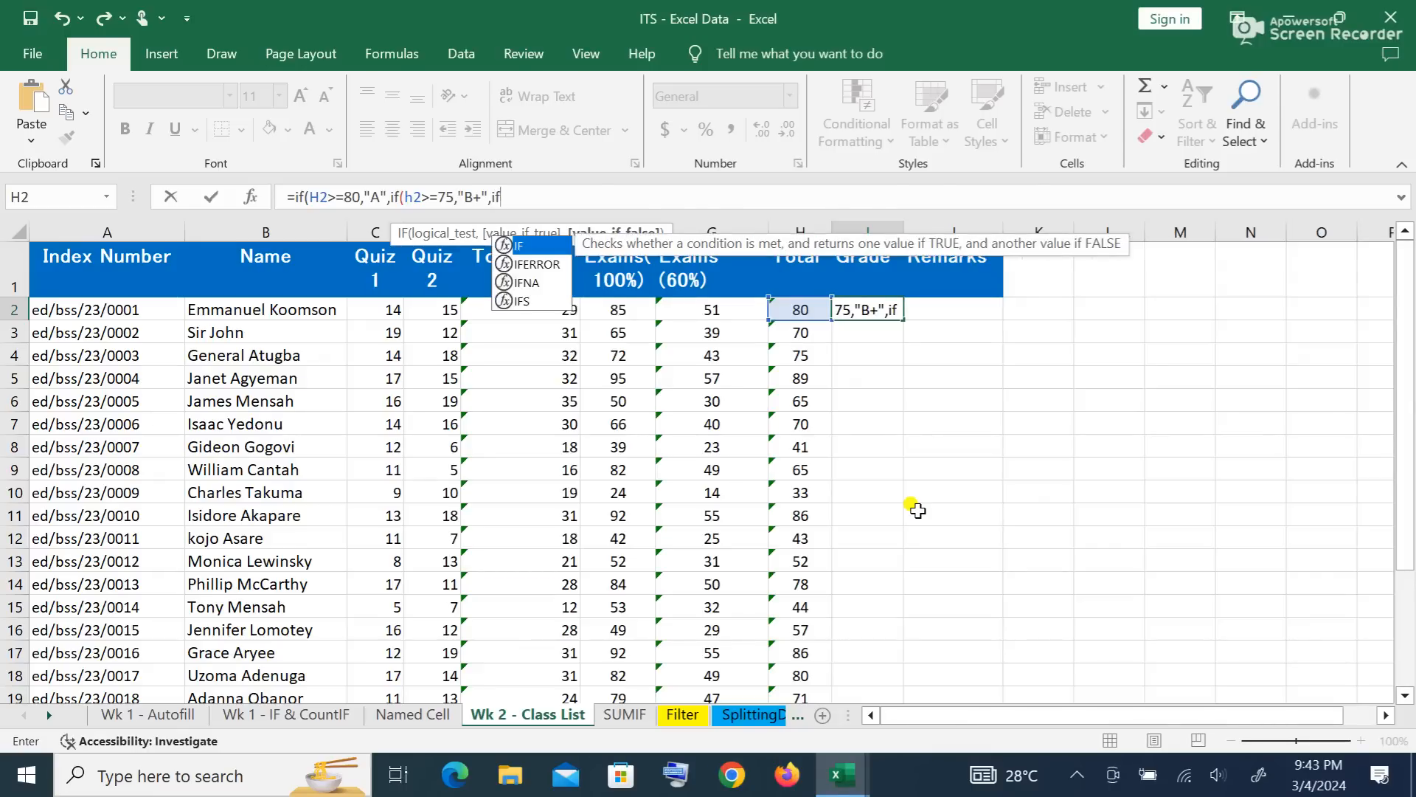
text(()
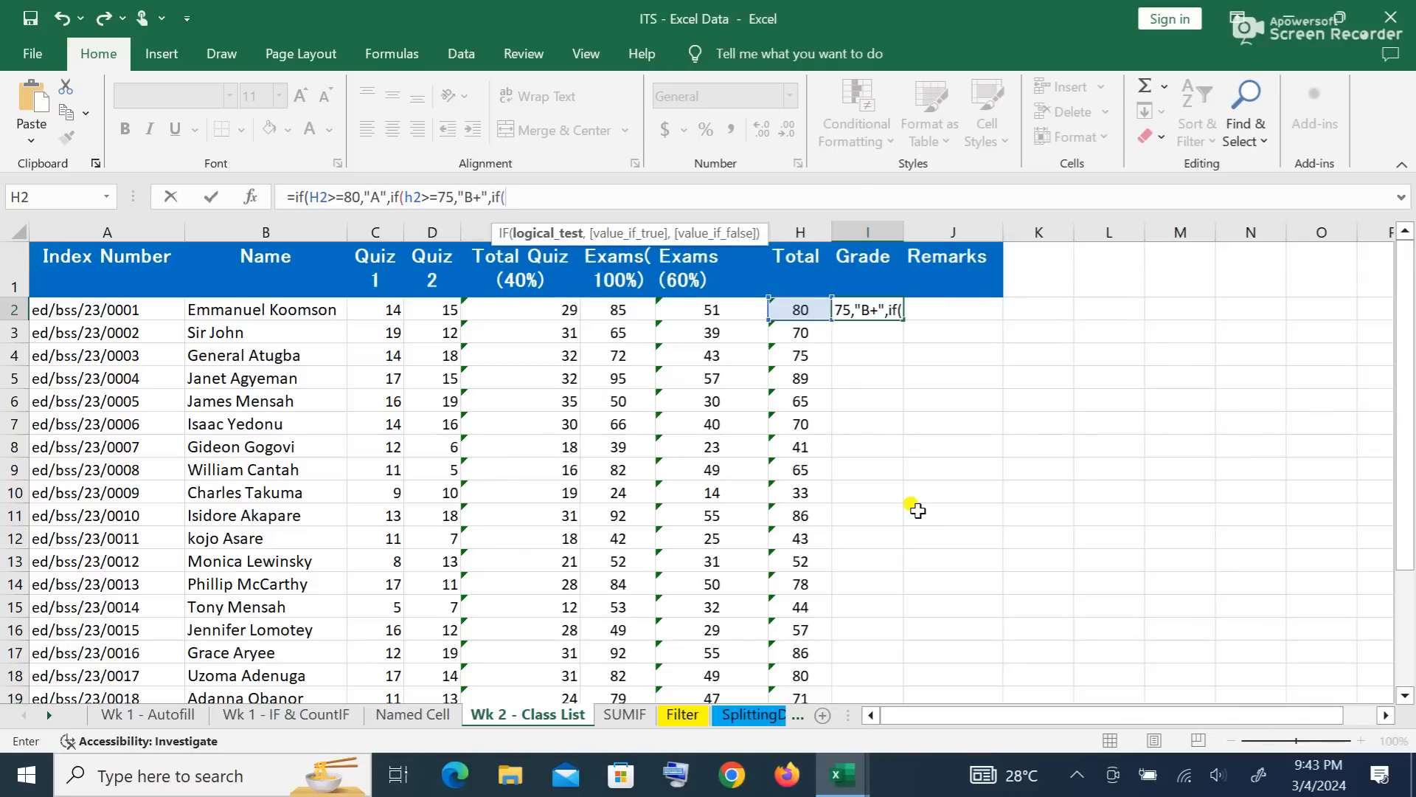
Step: Enter h2 as the condition of the third nested IF in I2
text(h2)
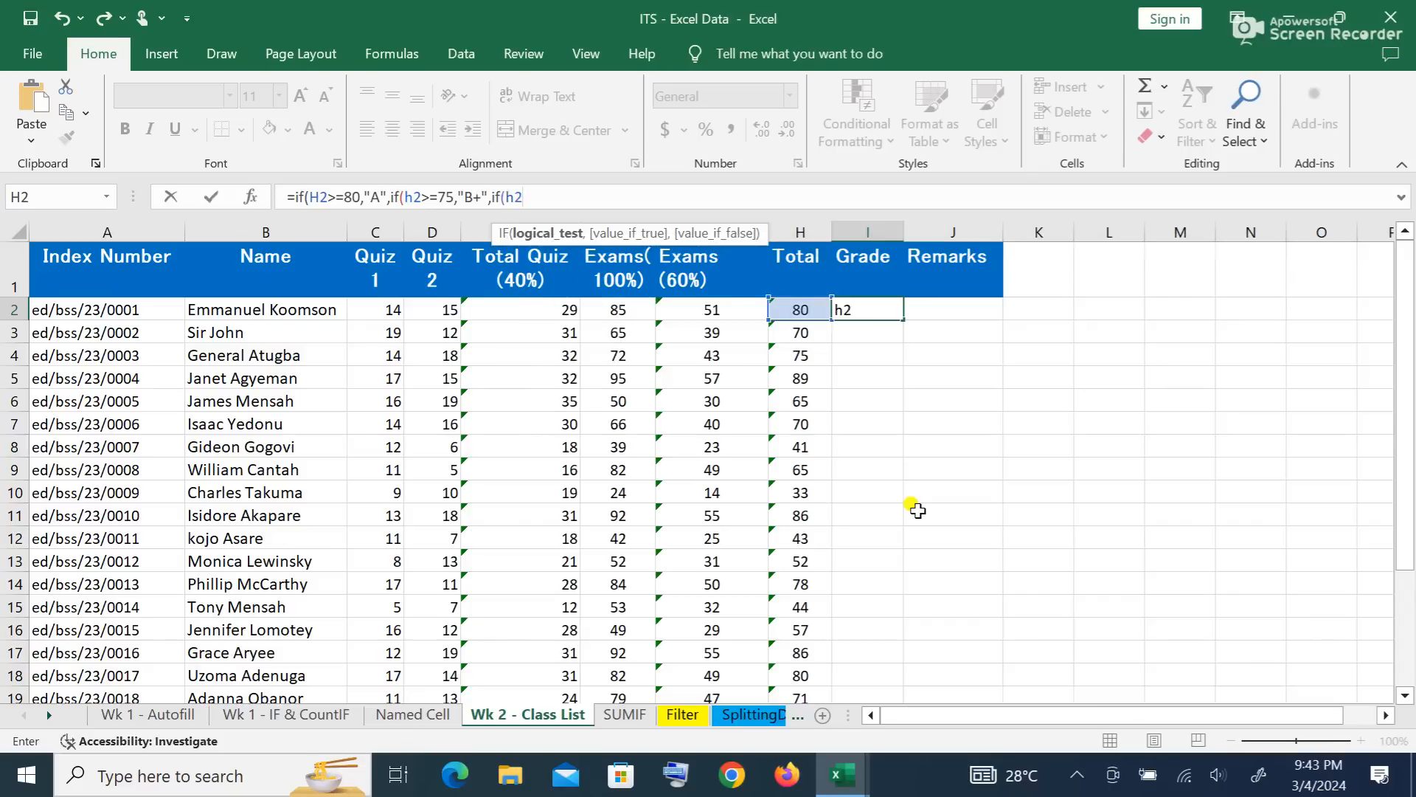
Step: Add the B (70), C+ (65), C (60), D+ (55) and D (50) levels to I2's nested IF
text(>=70,")
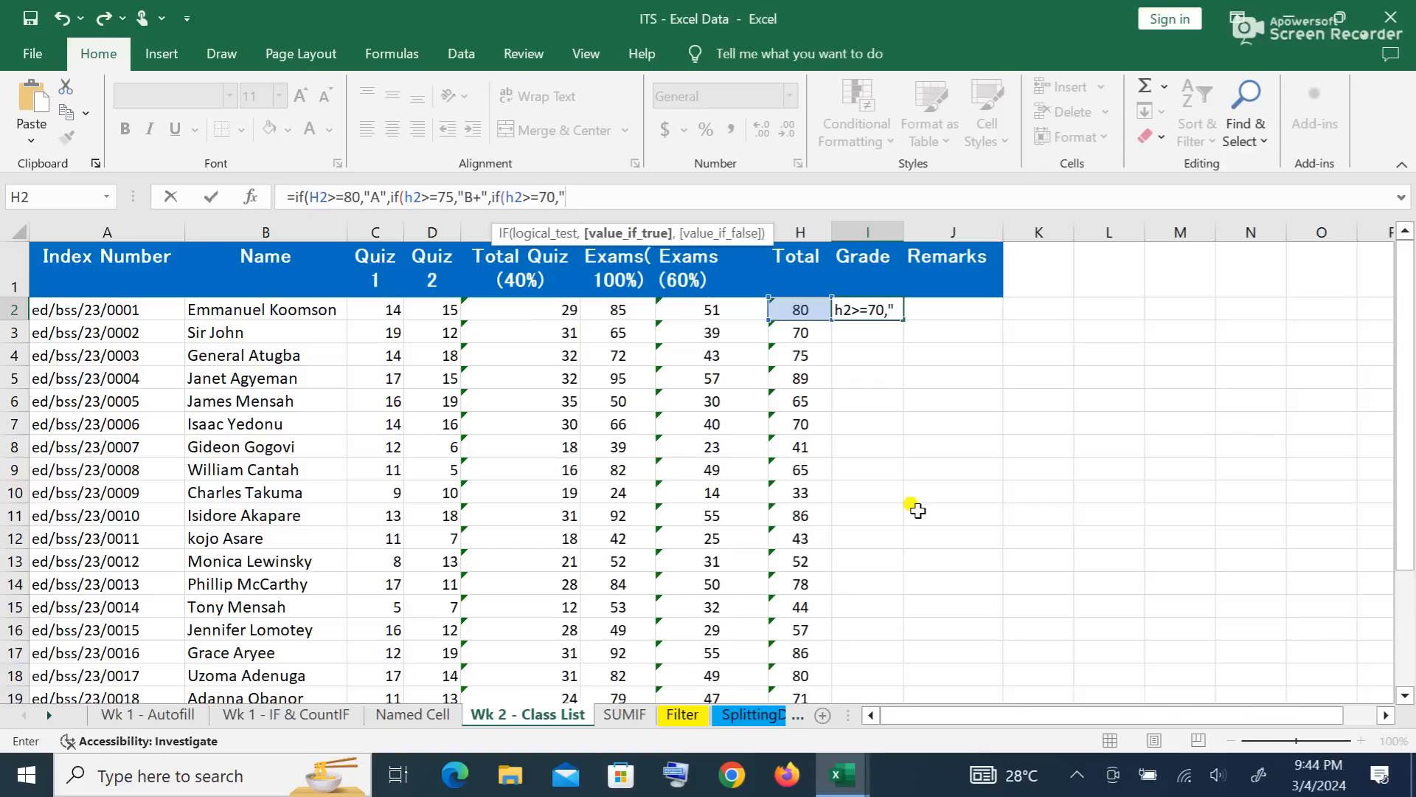
text(B",if)
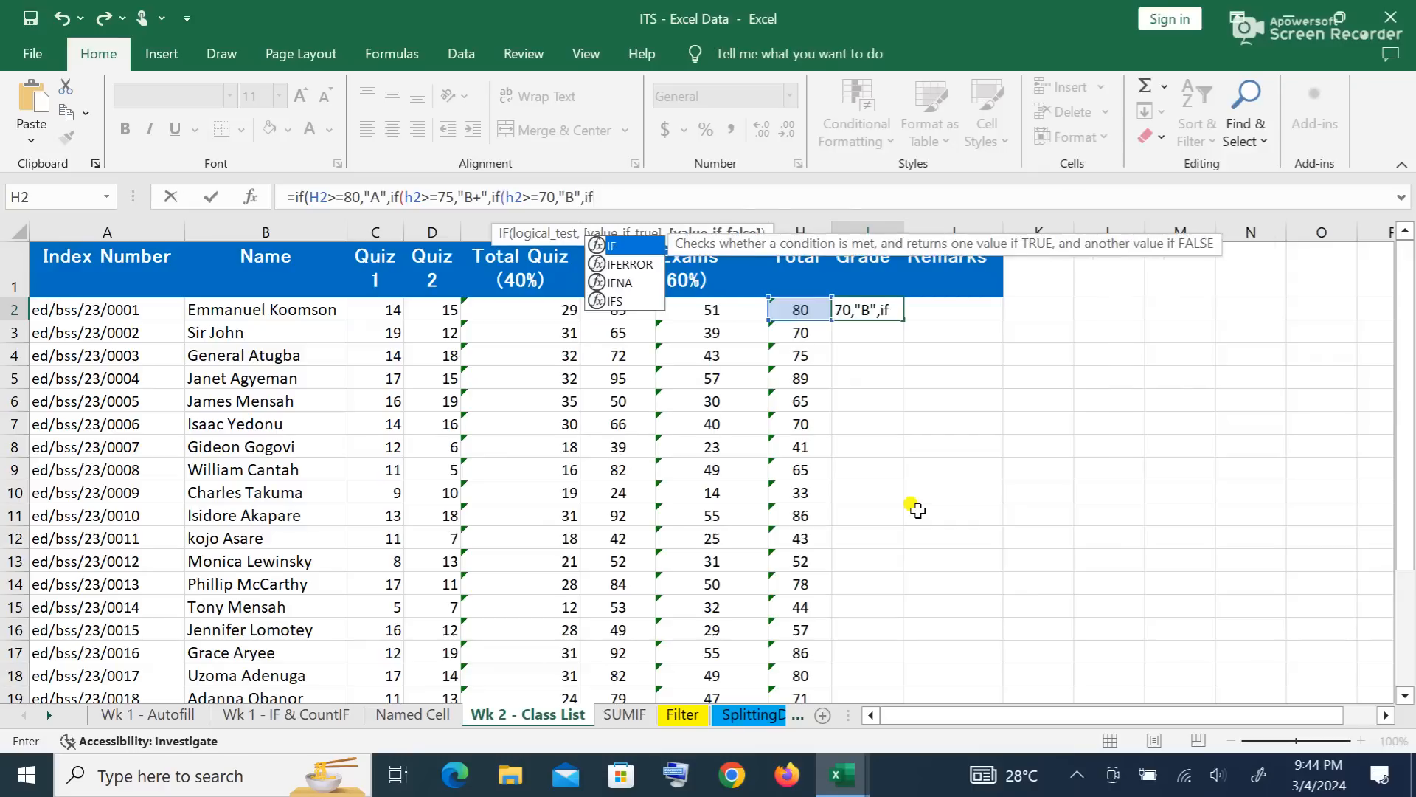
text(()
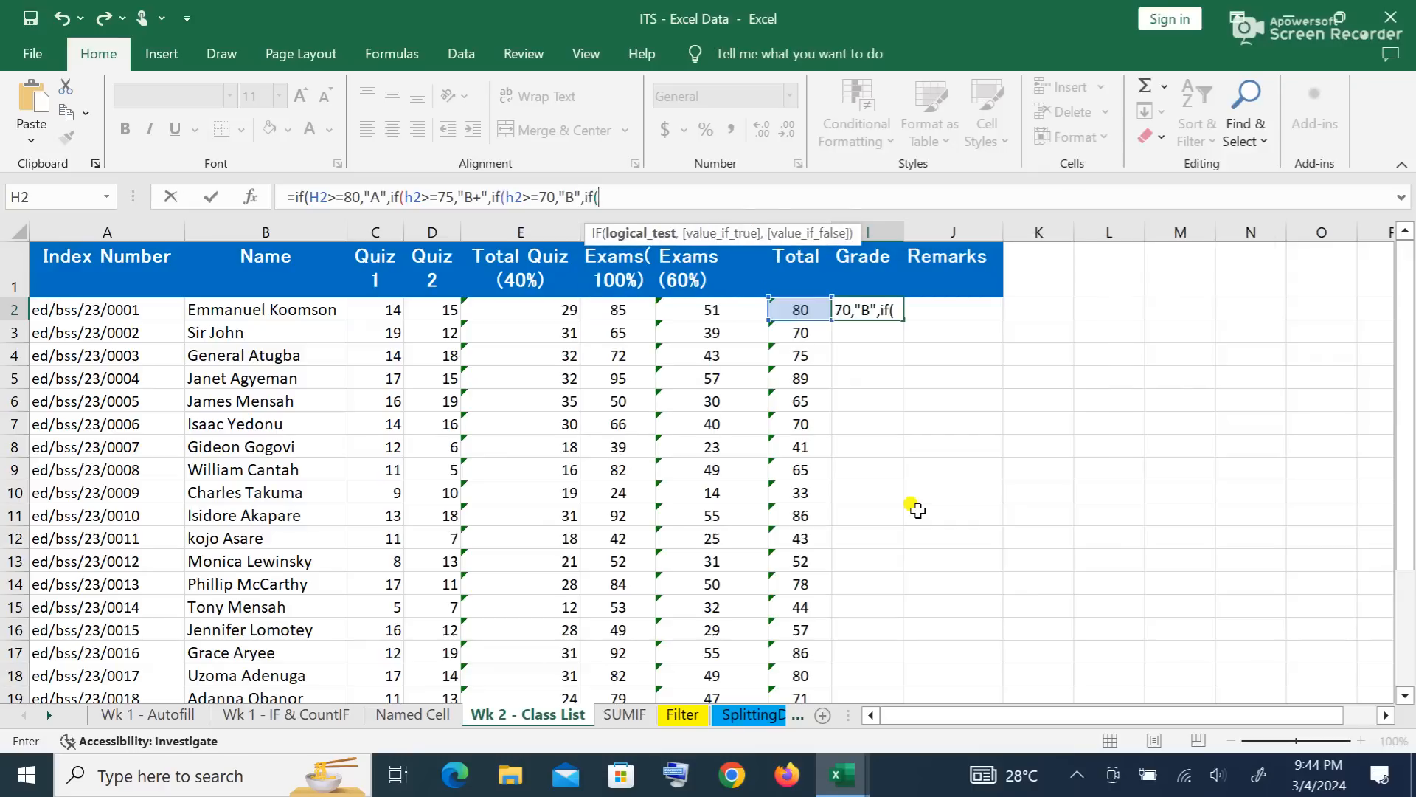
text(h2)
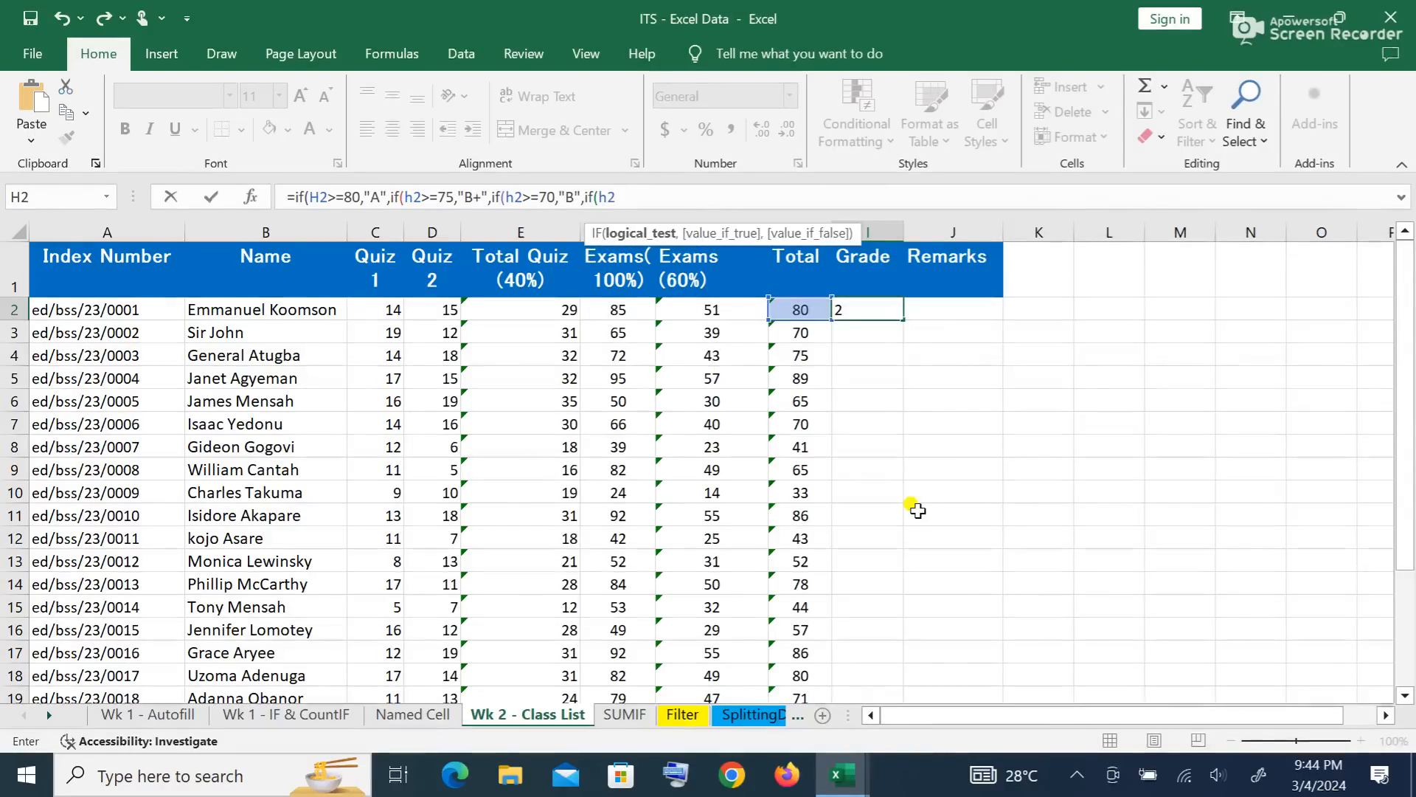
text(>=65,)
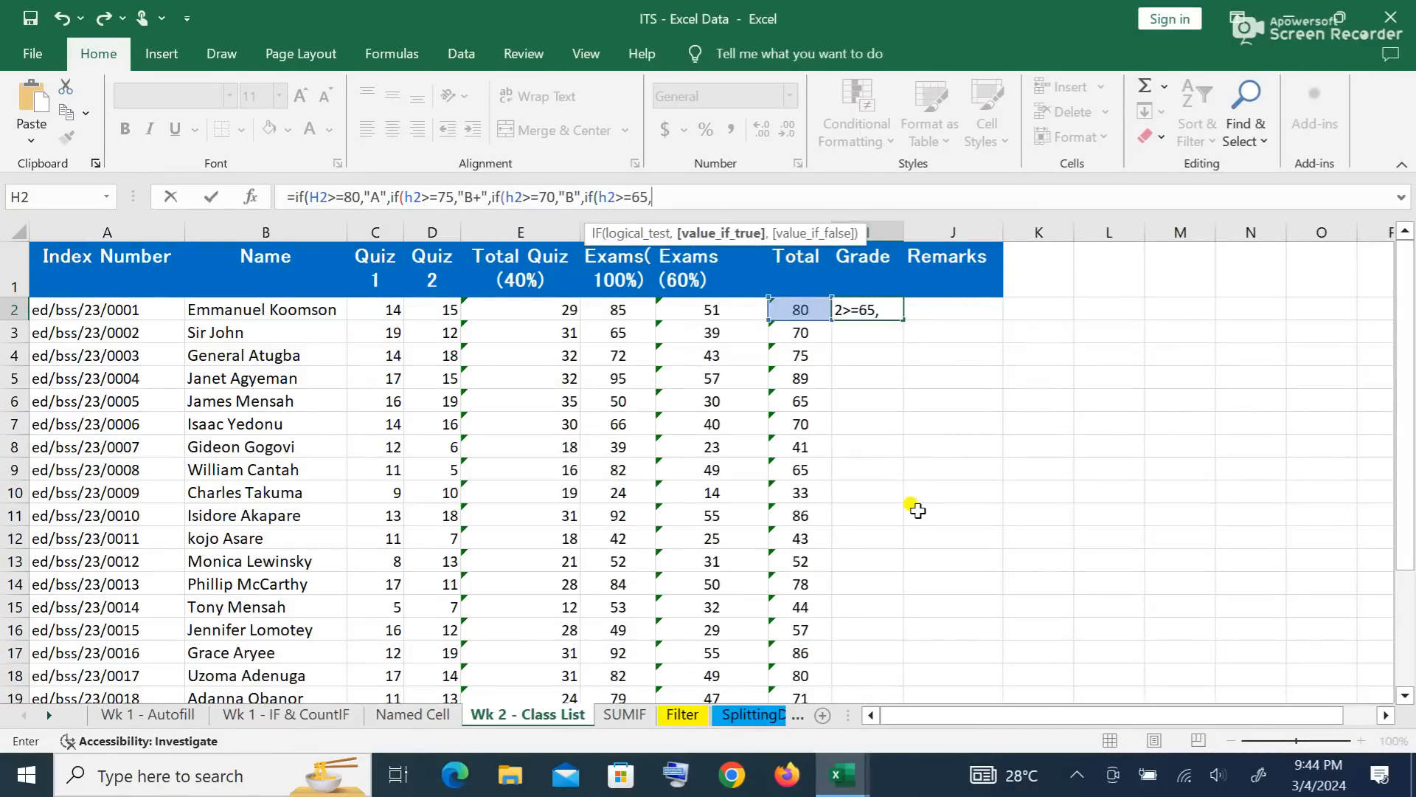
text(")
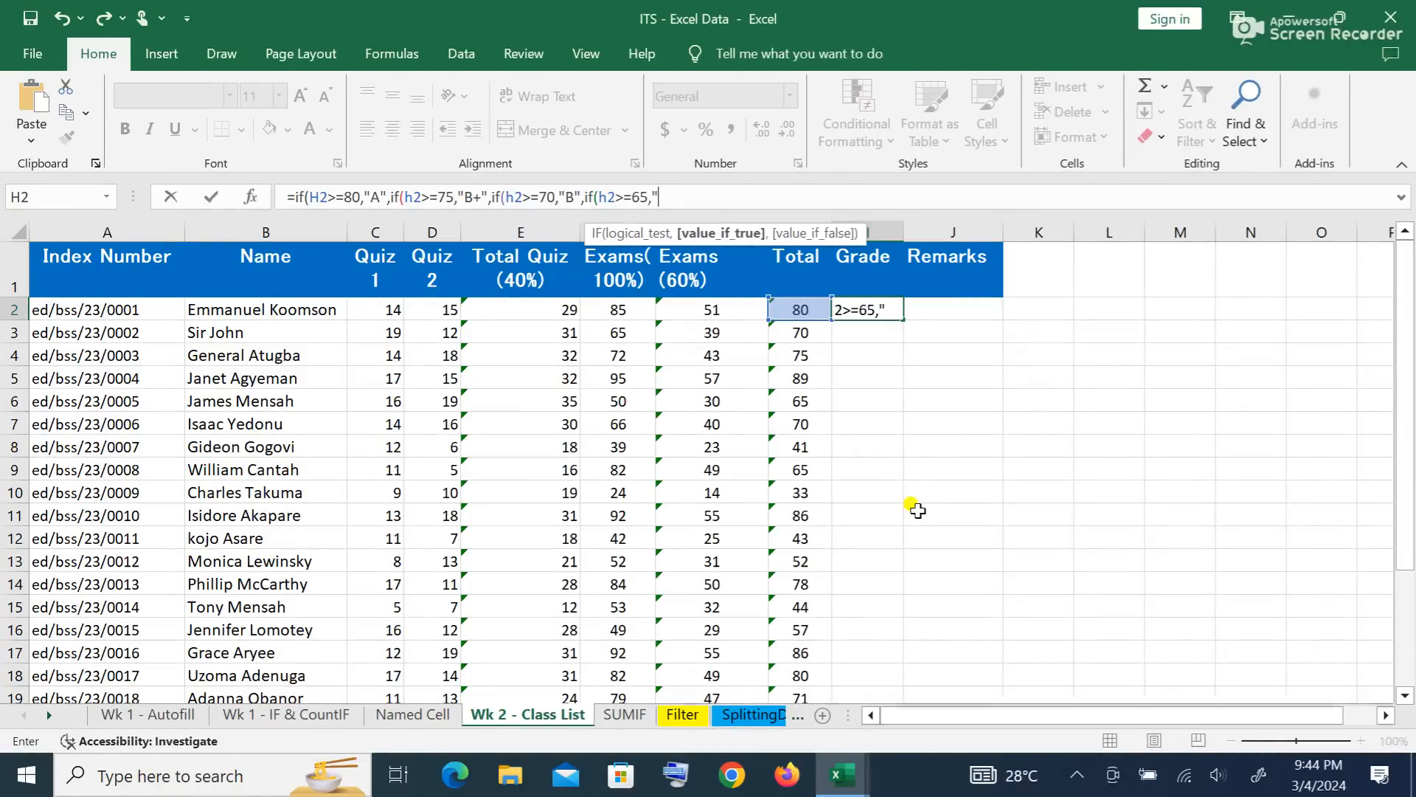
text(C+)
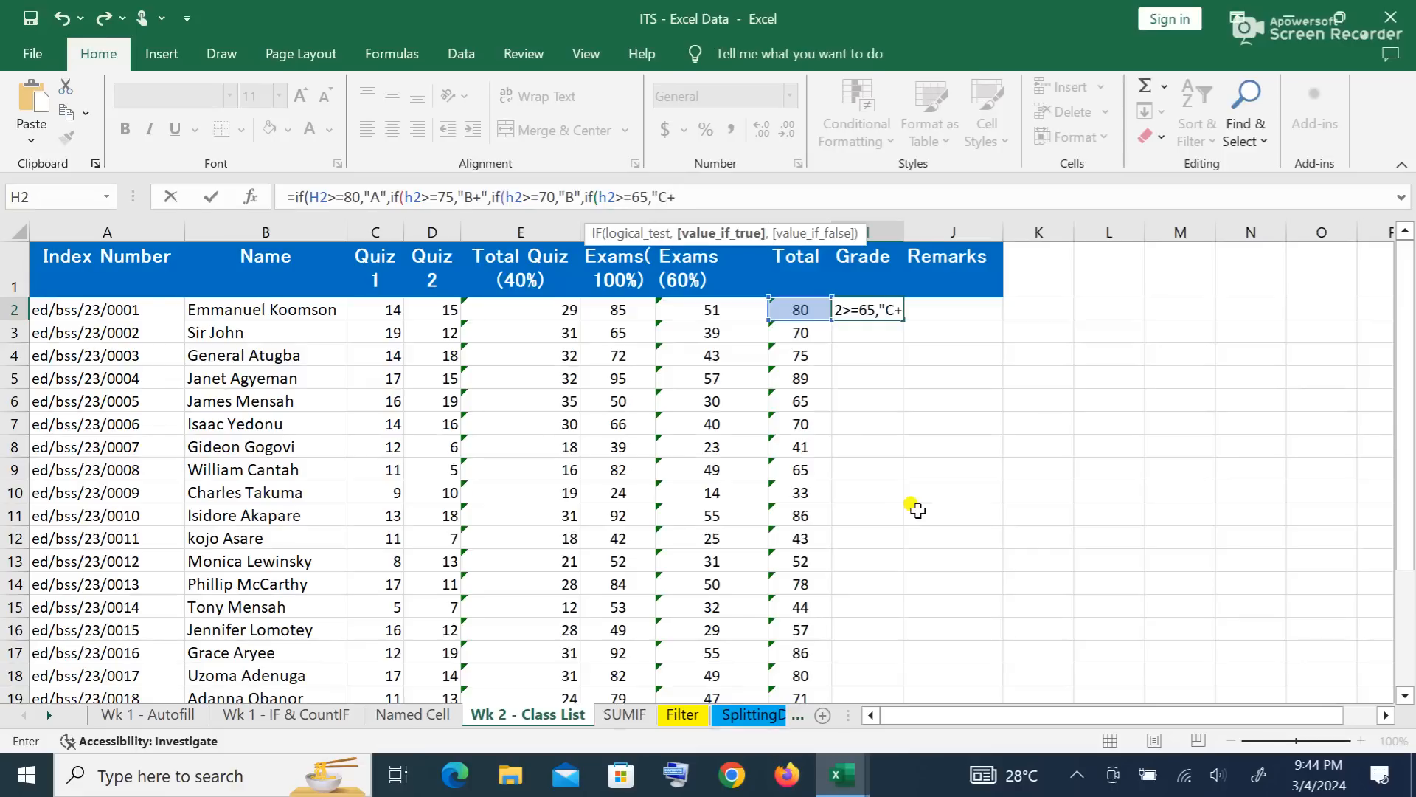
text(",)
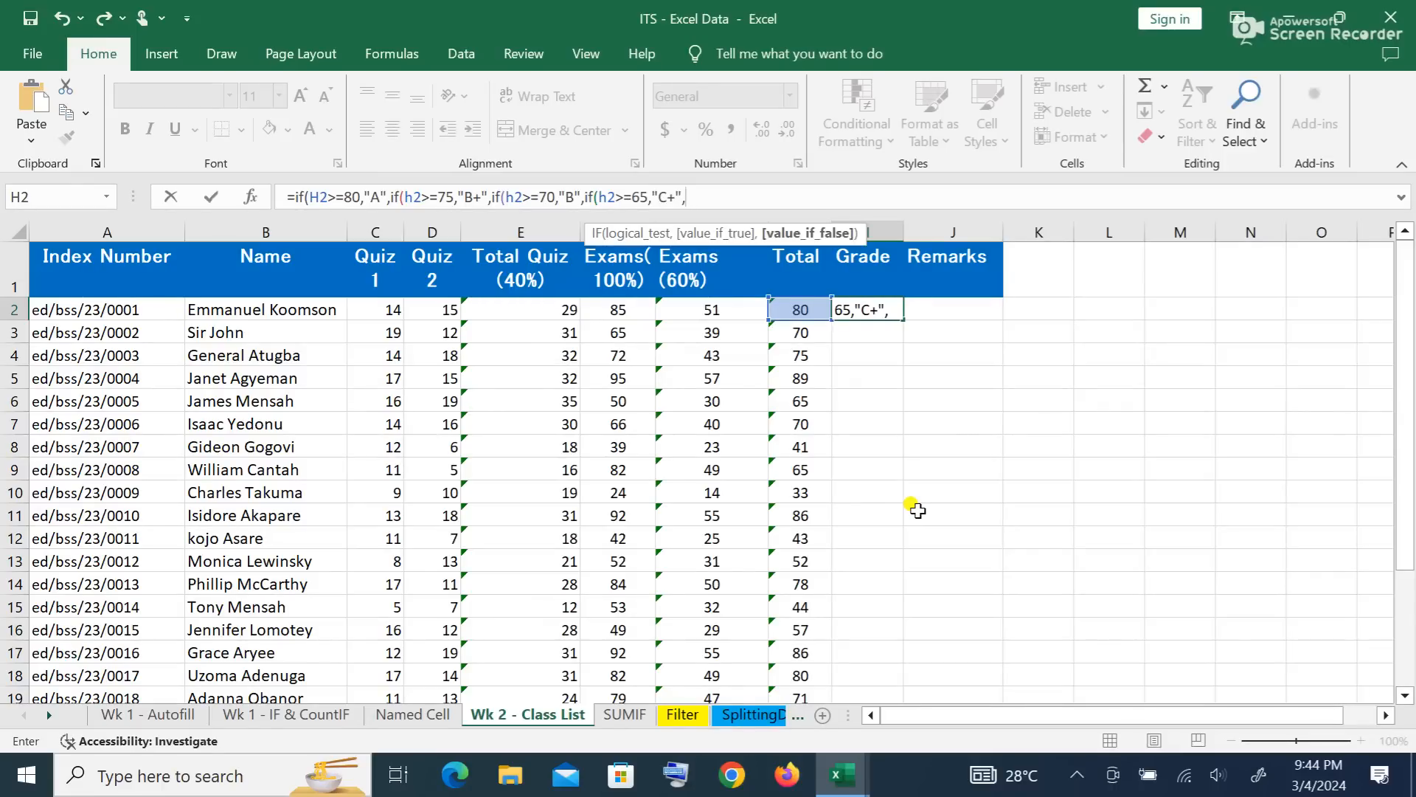
text(if)
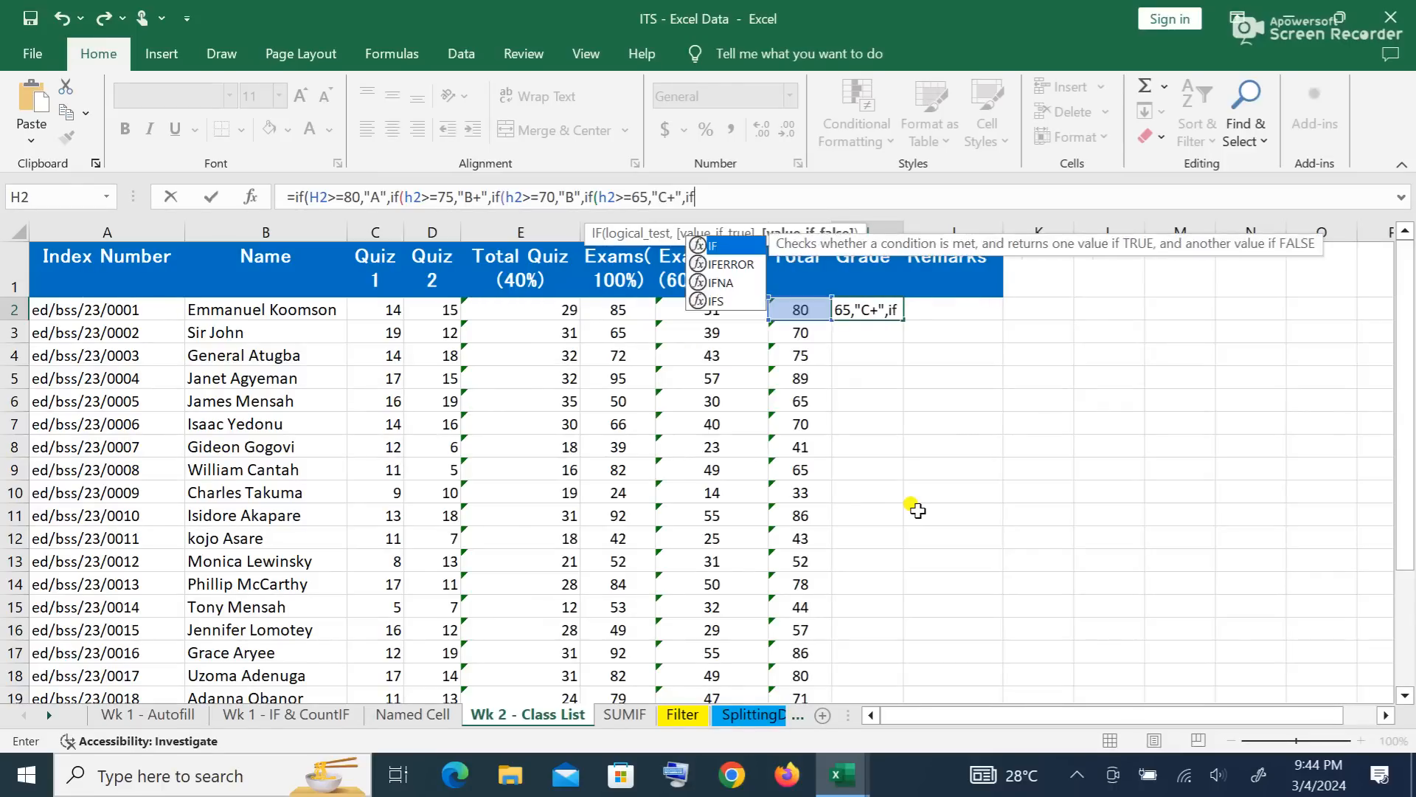
text(()
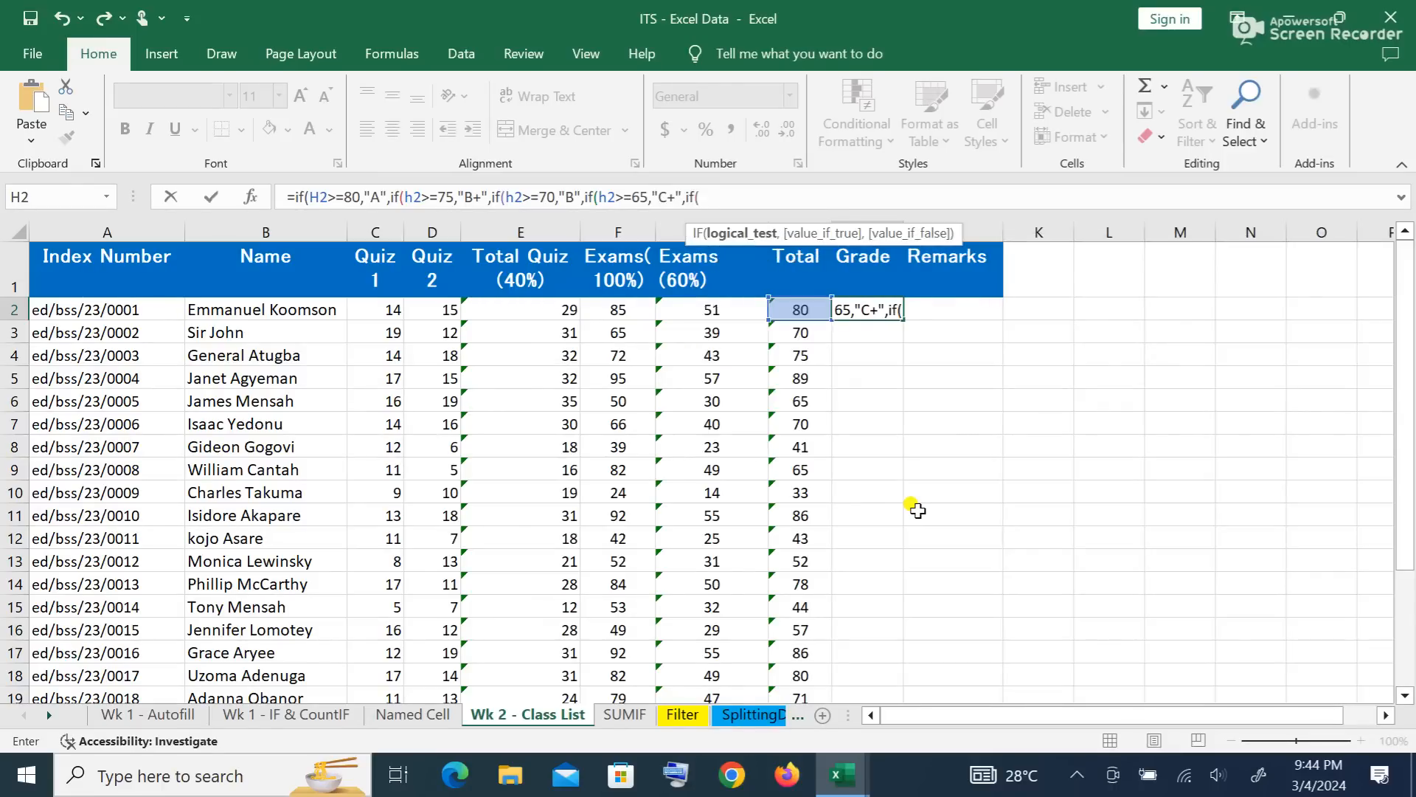
text(h2)
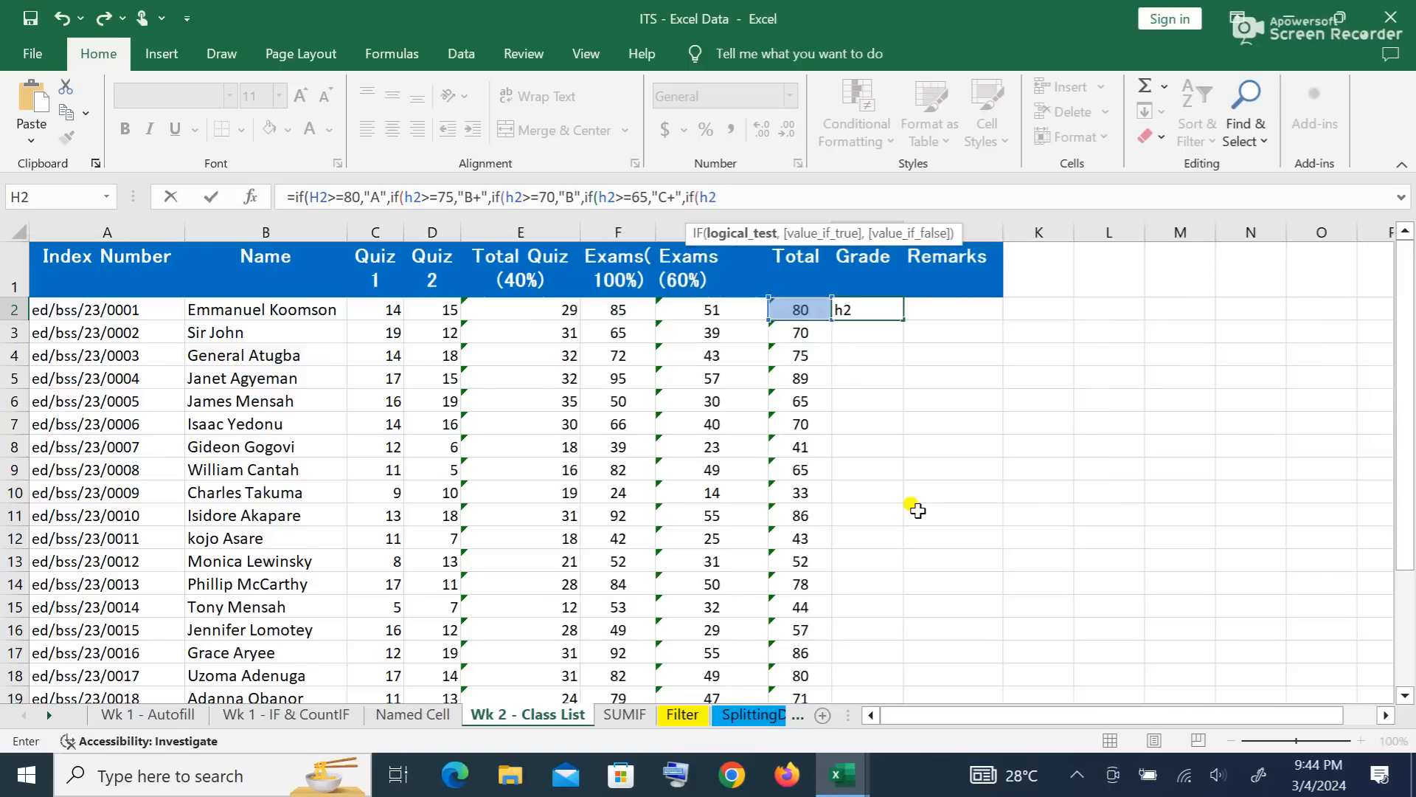
text(>=)
text(60,)
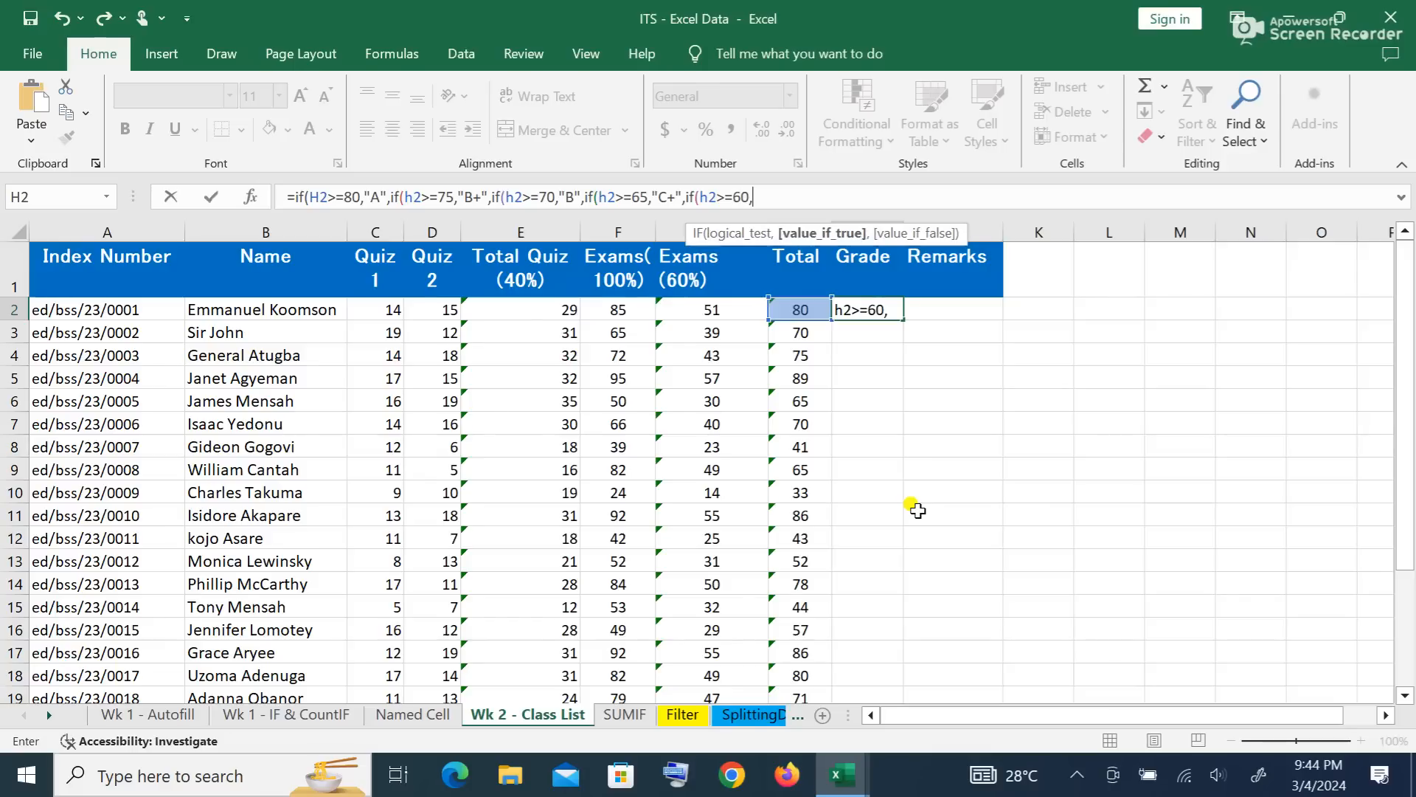
text("C")
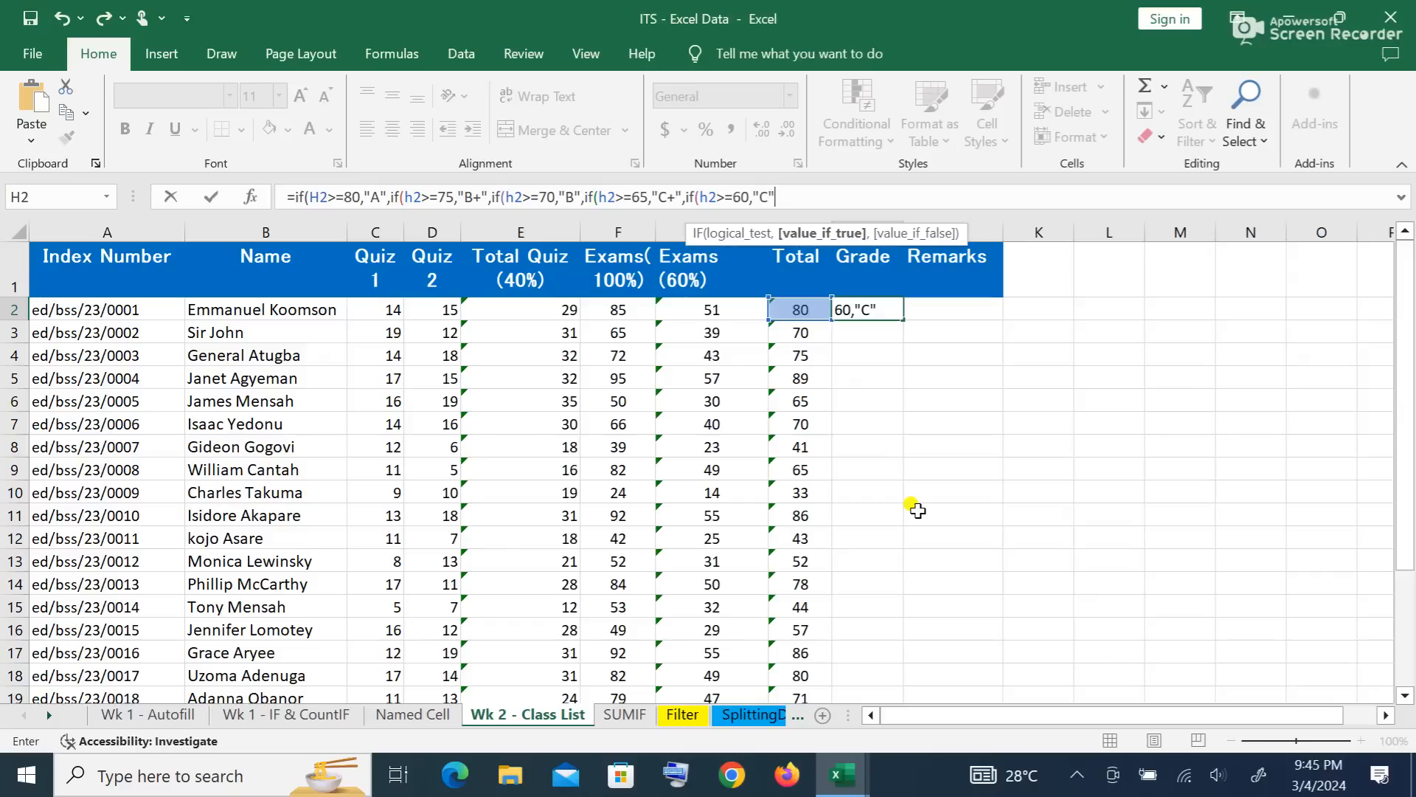
text(,i)
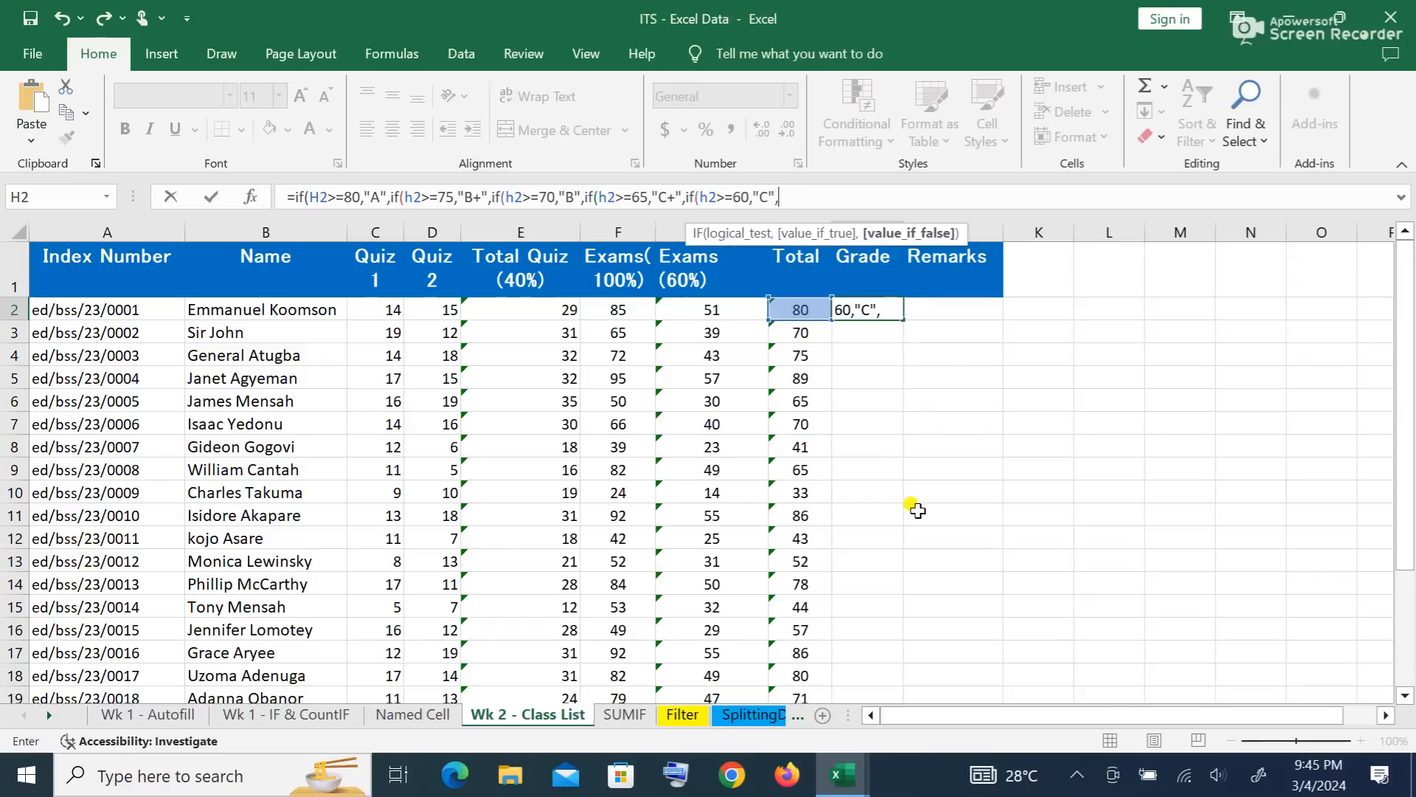
text(f)
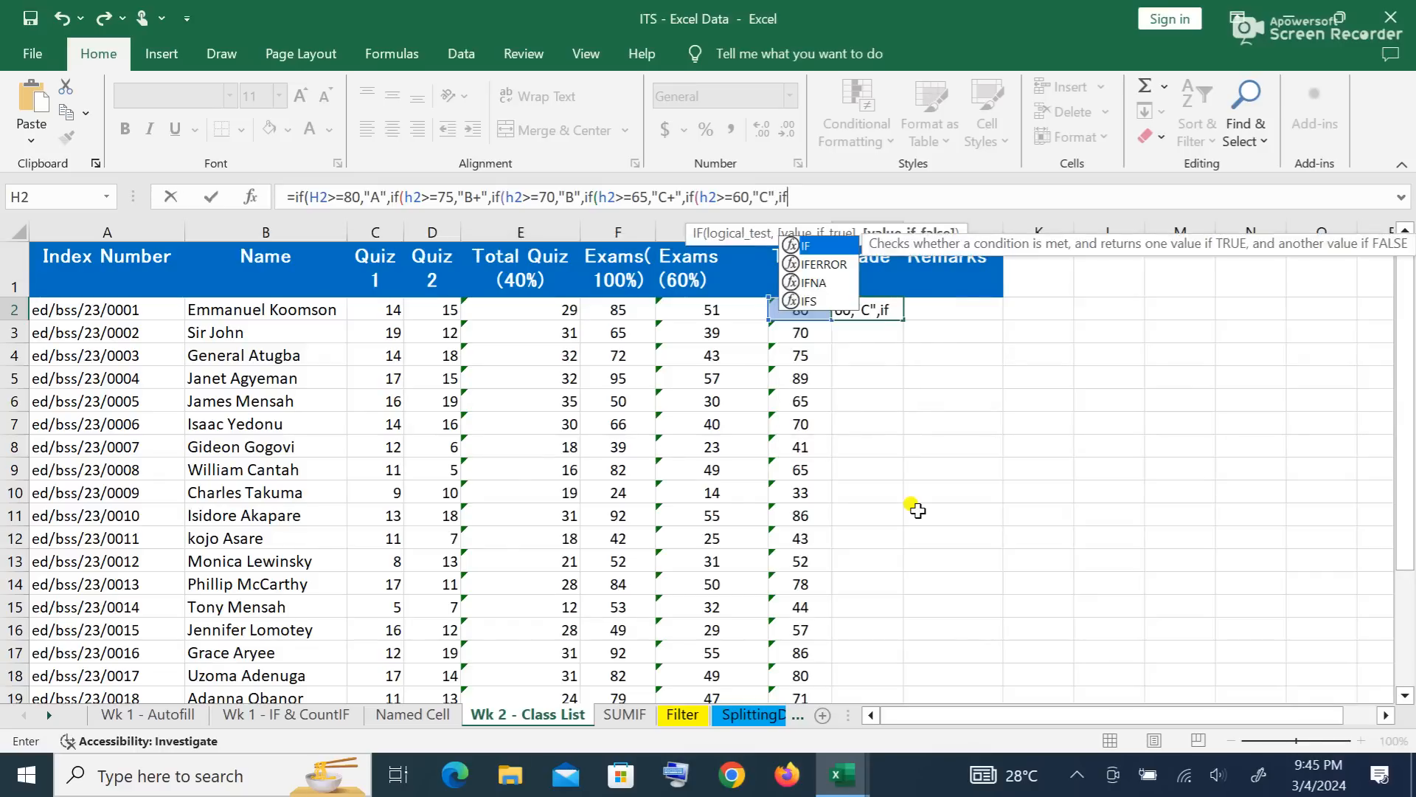
text((h2)
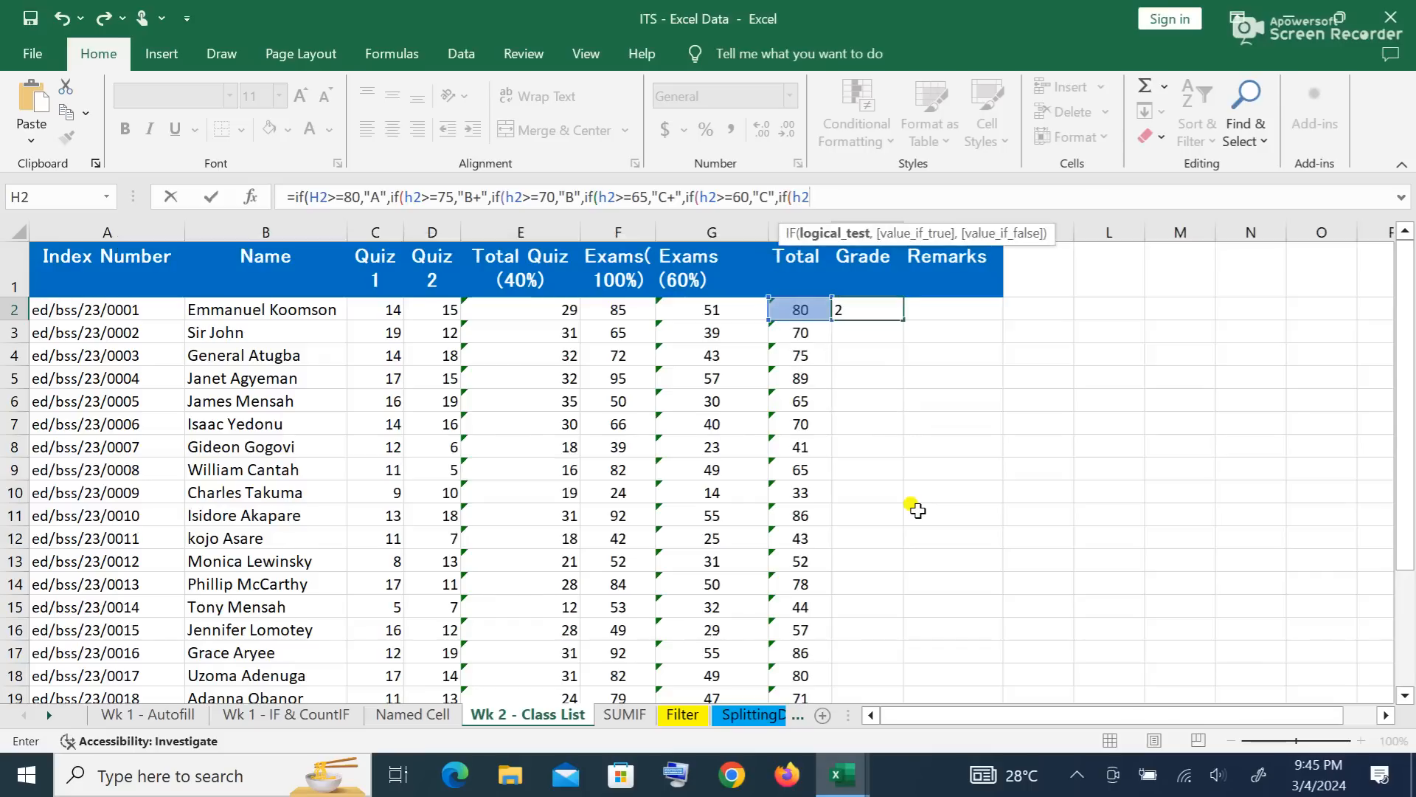
text(>=55,)
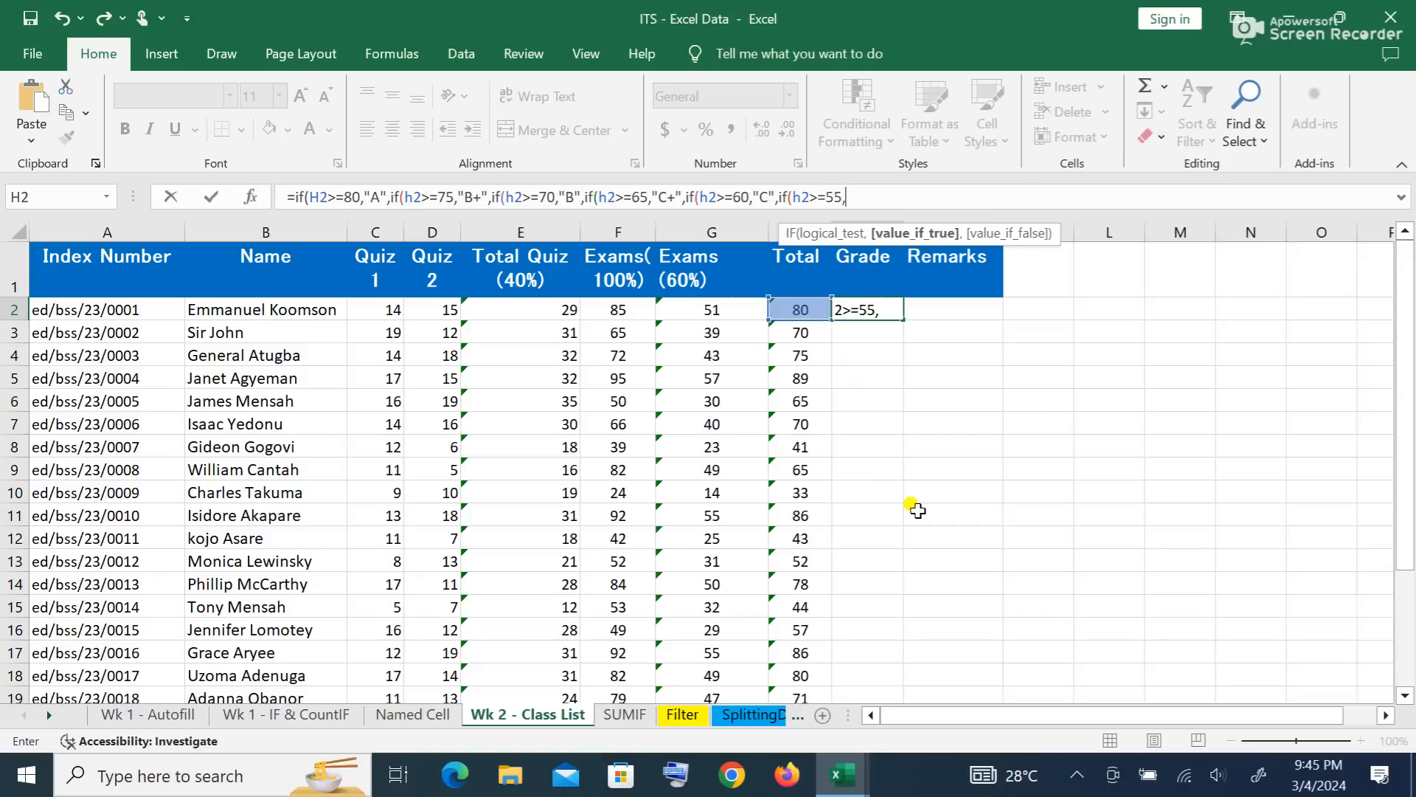
text("D+",)
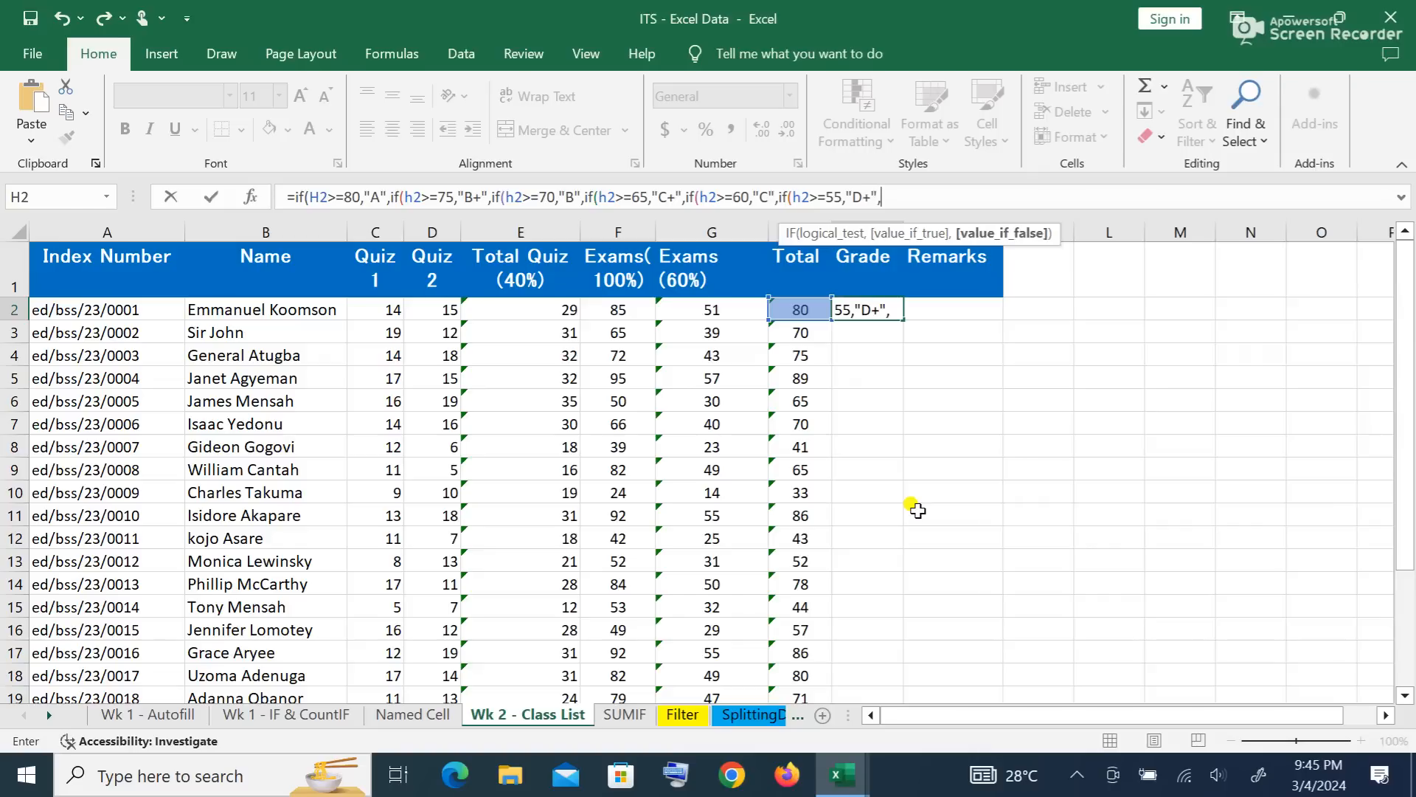
text(if)
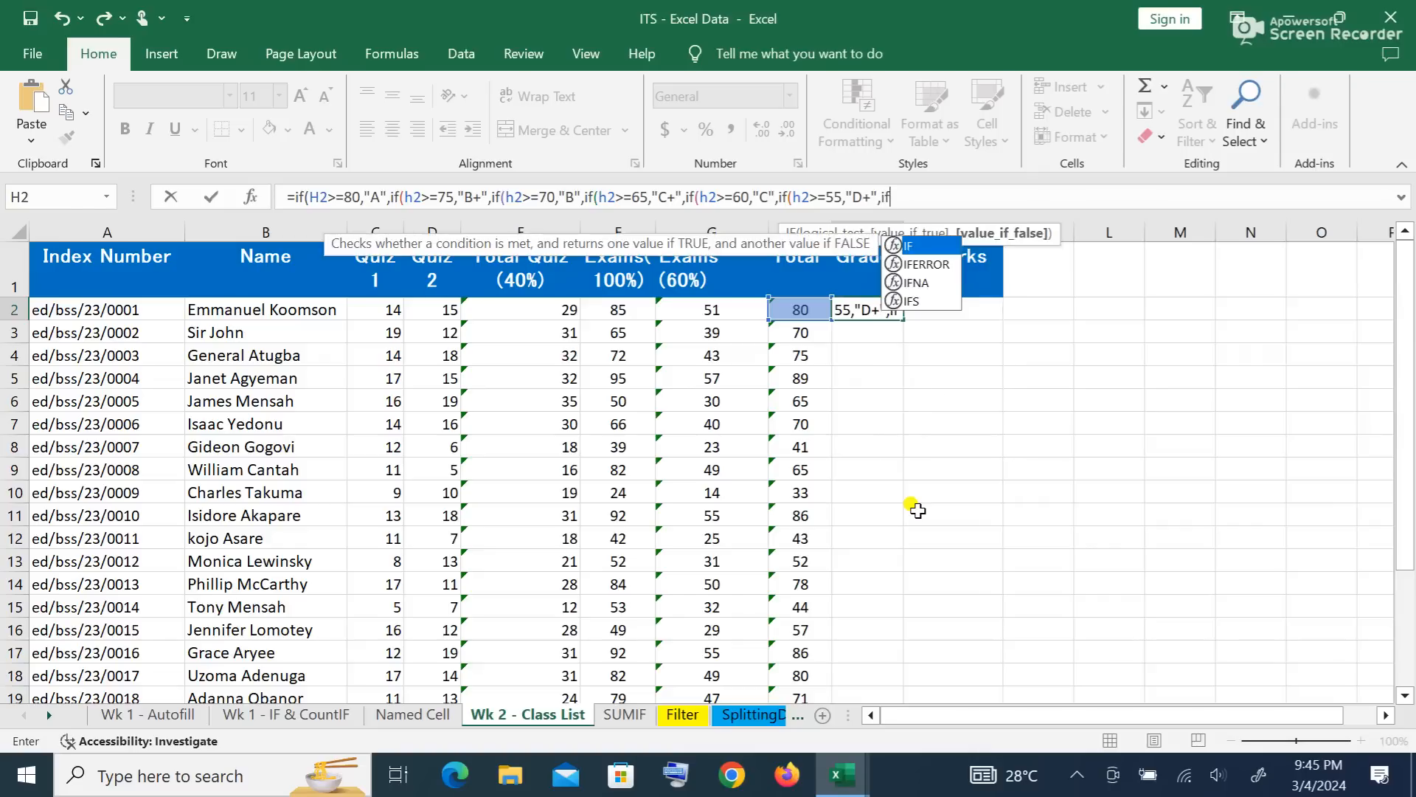
text((h2>=)
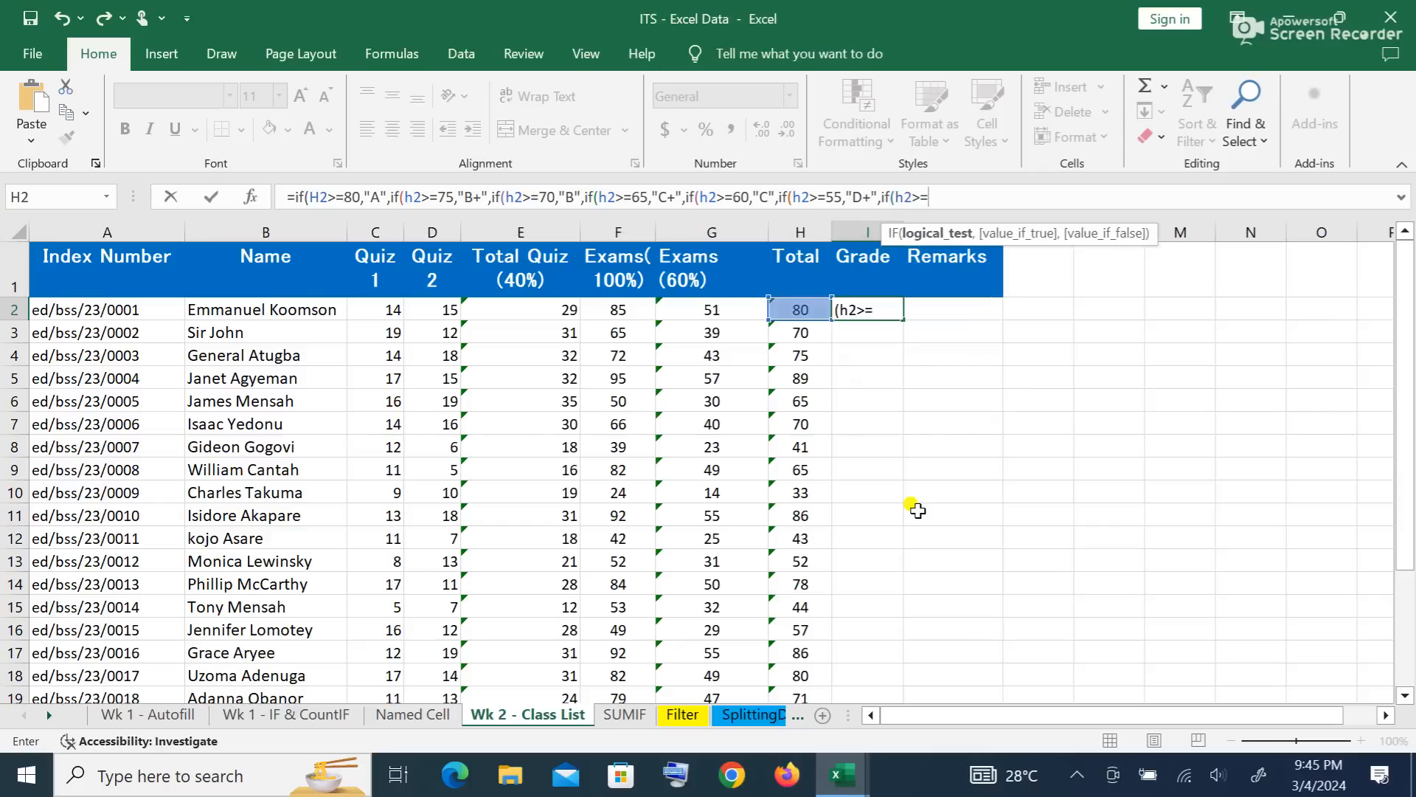
text(50,)
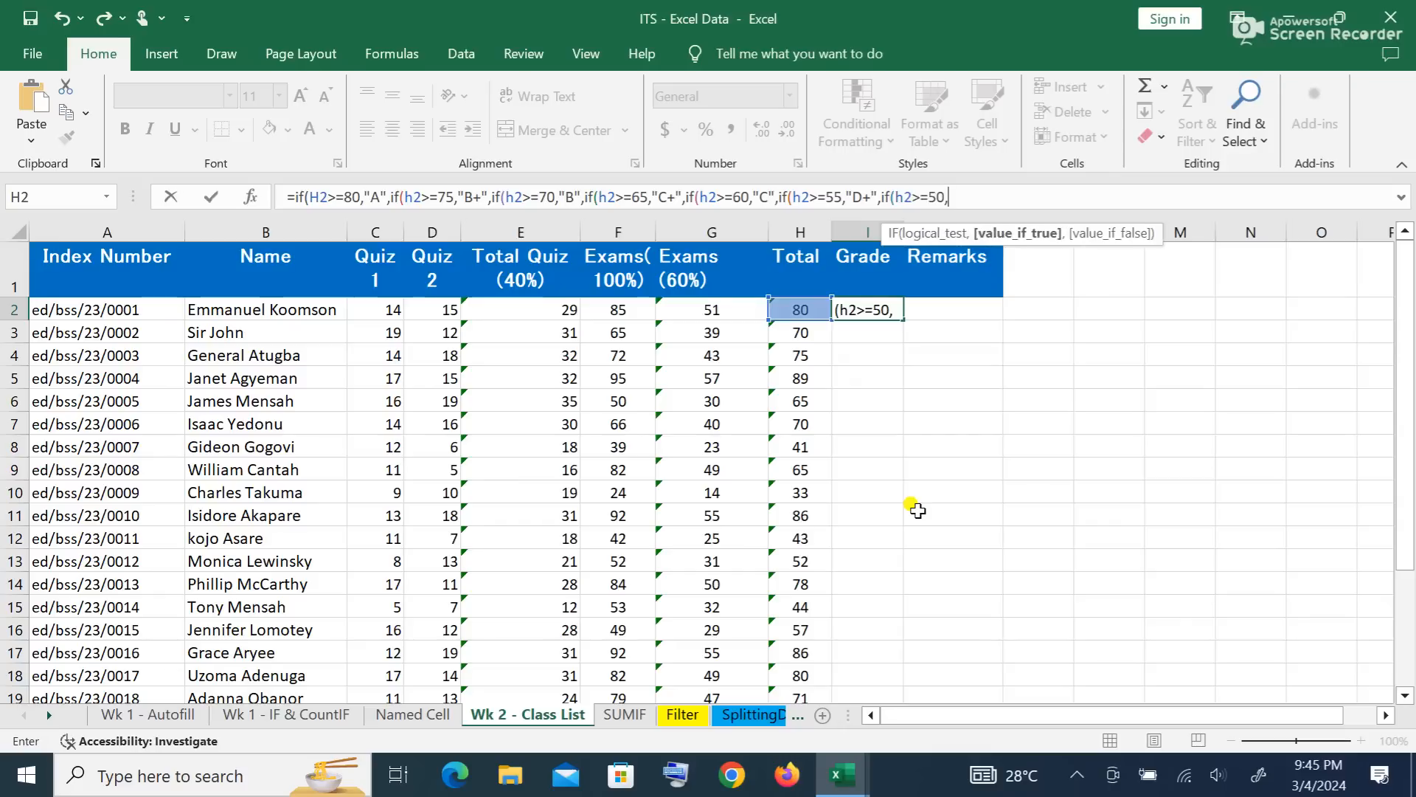
text("D")
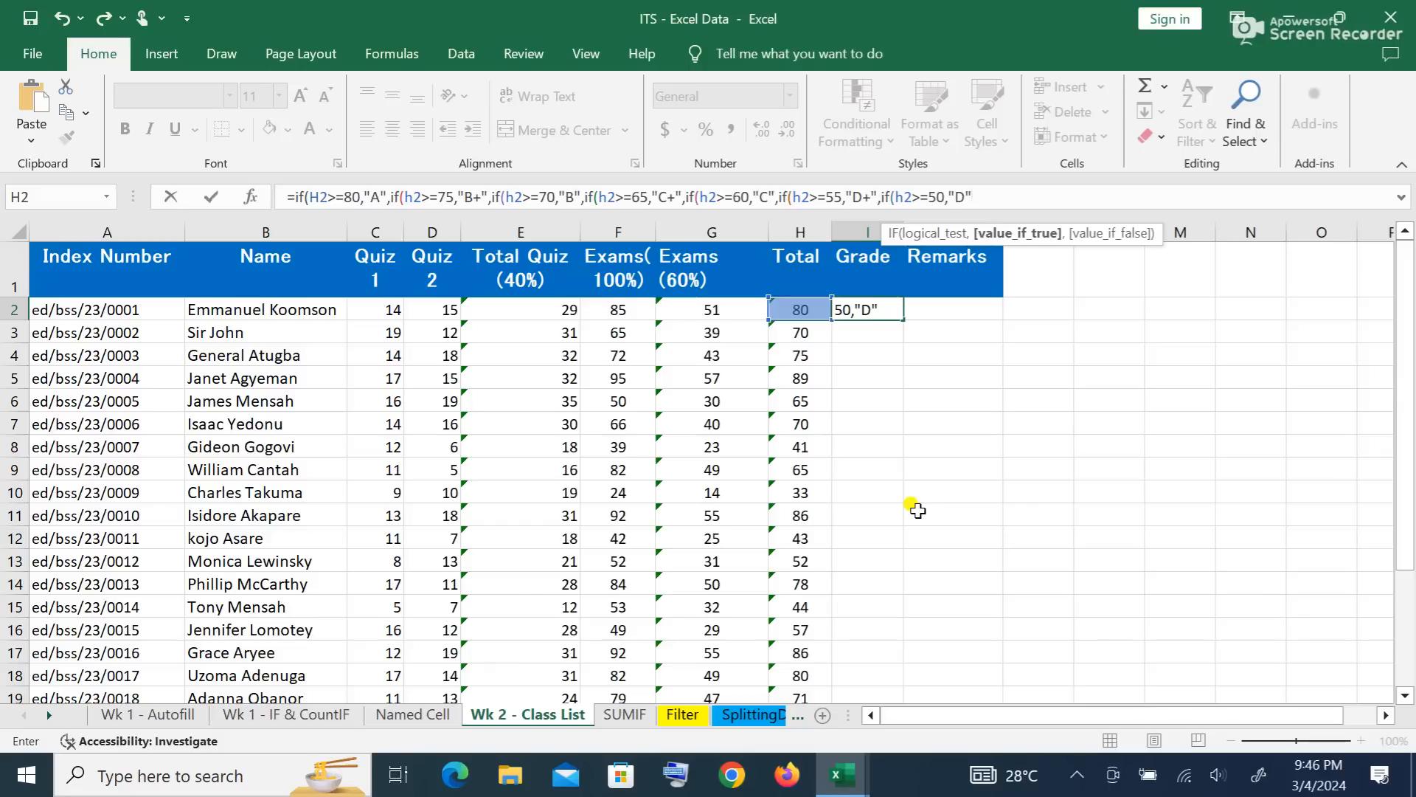
text(,)
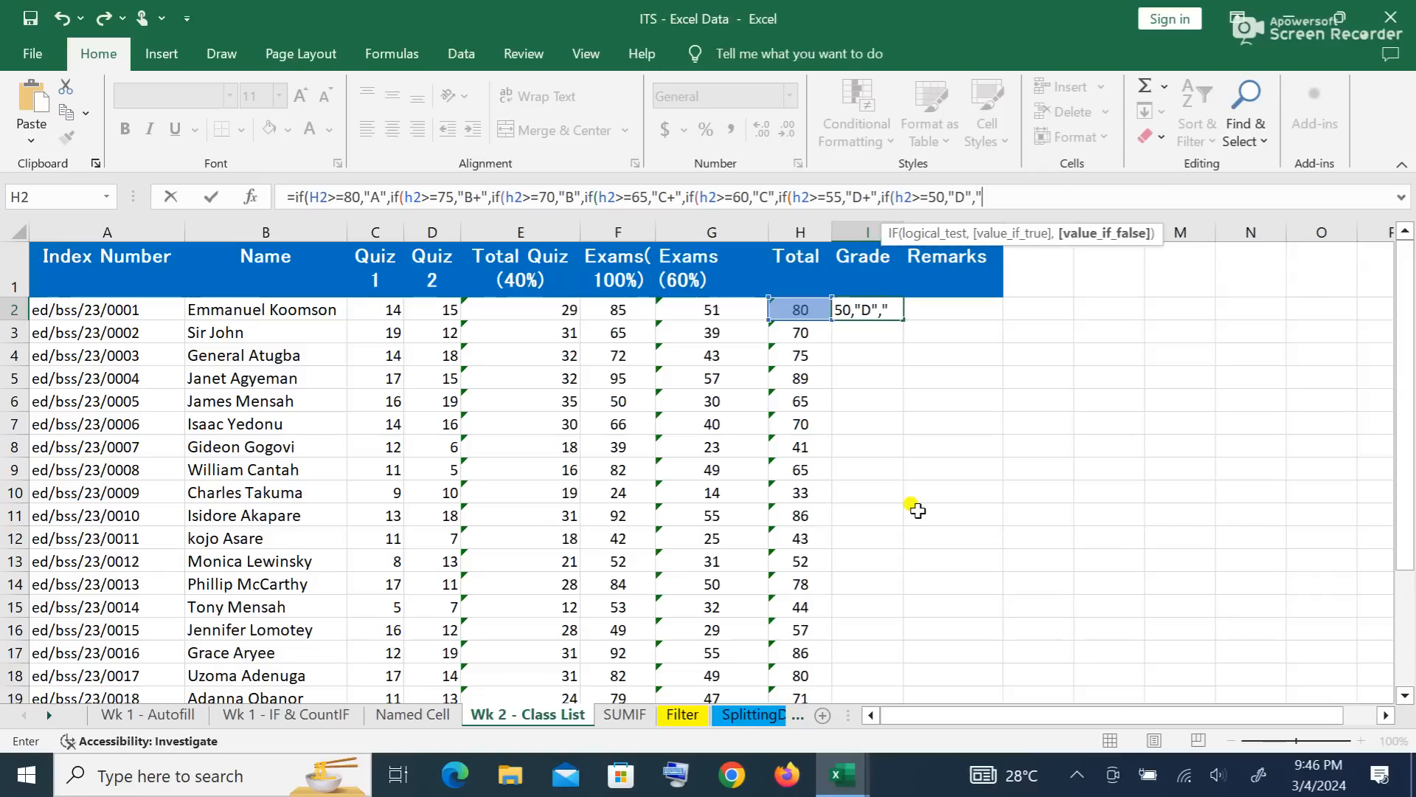
Step: End I2's formula with "E" as the fallback grade and close all the parentheses
text(E)
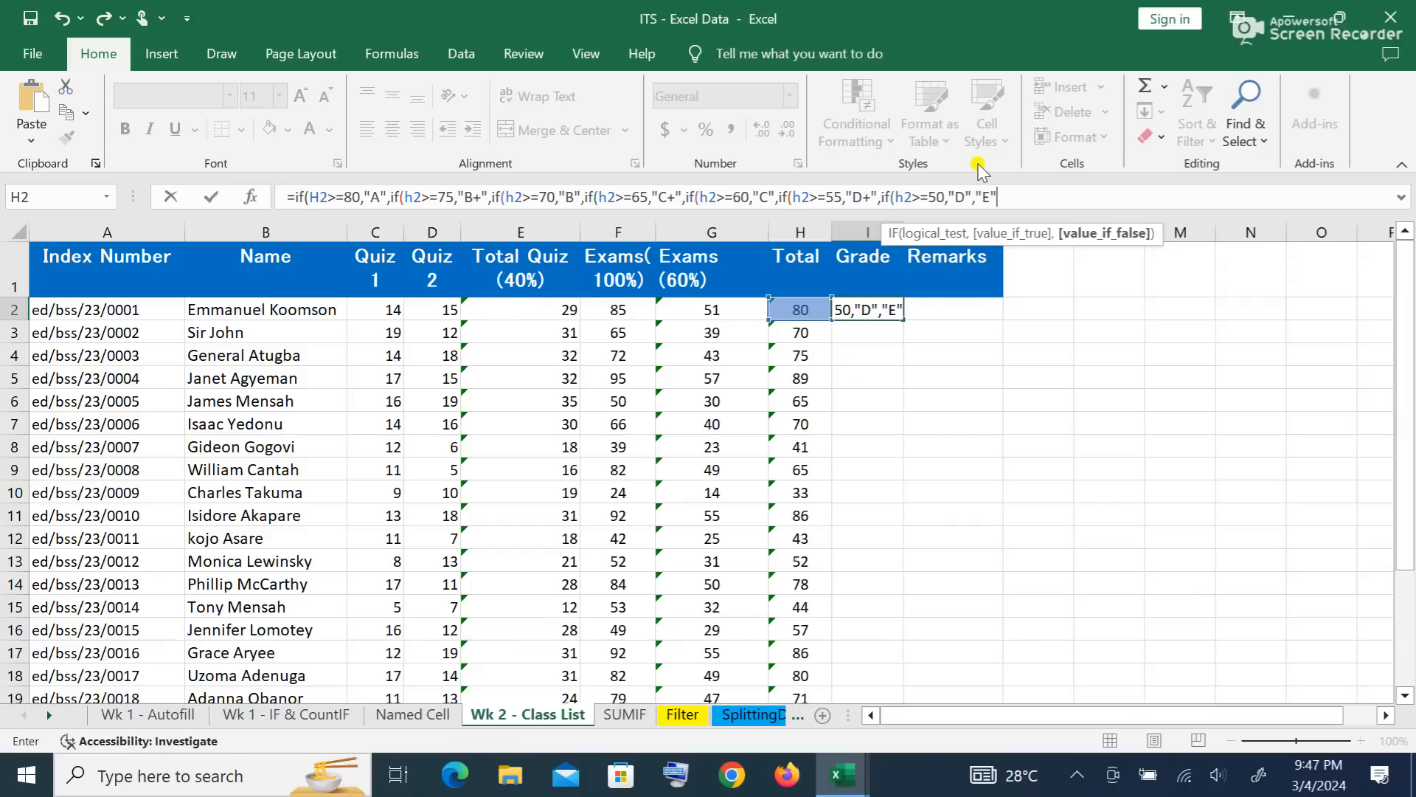
text()))
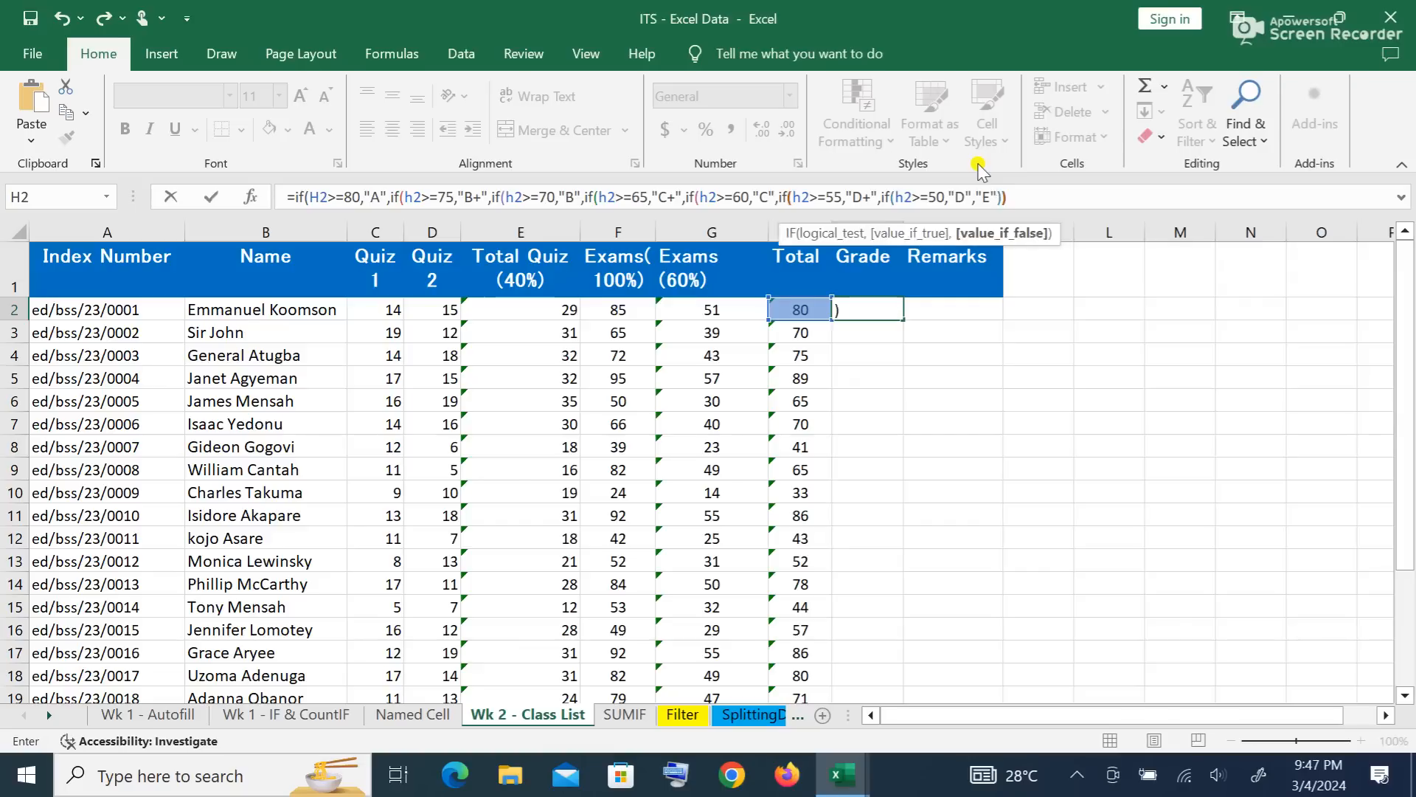
text()))))
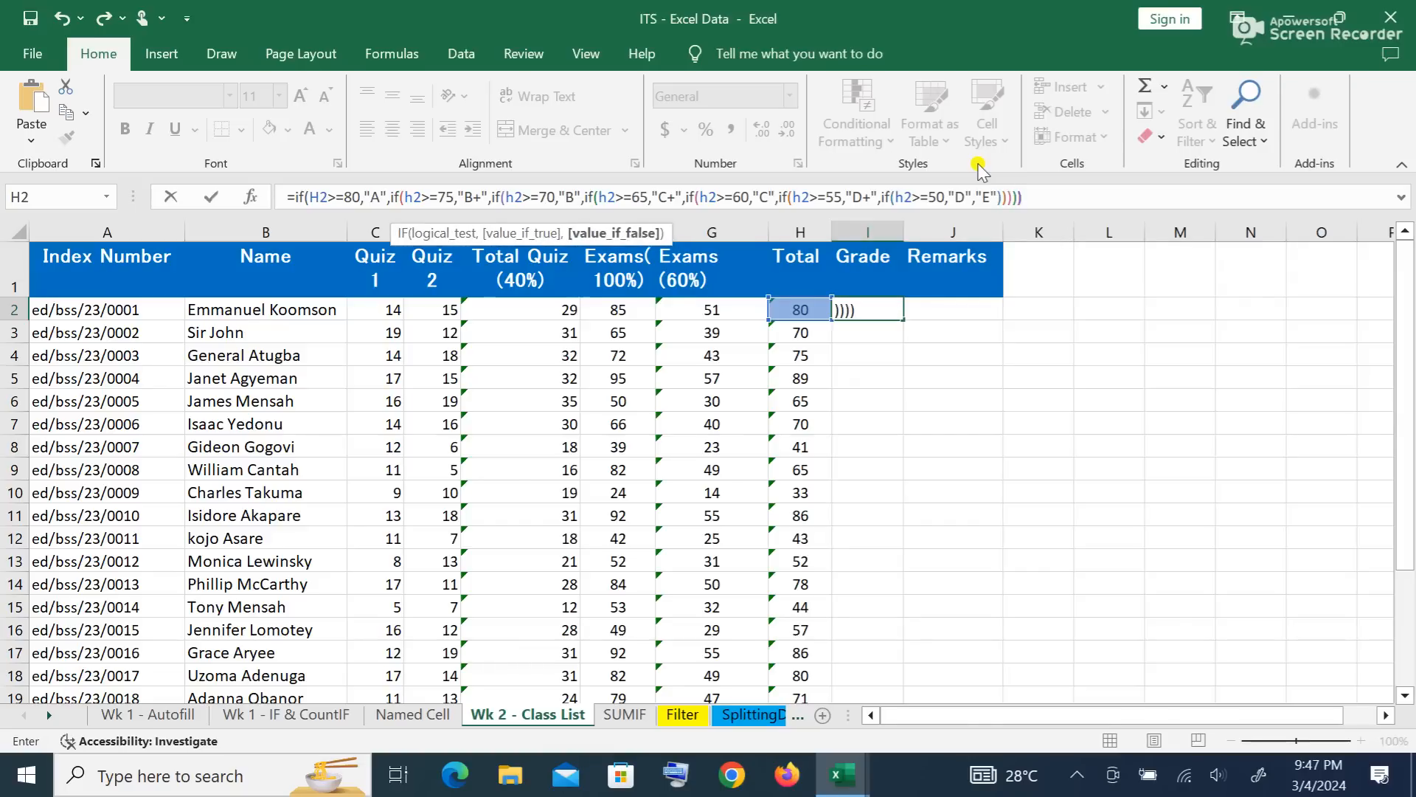
text())
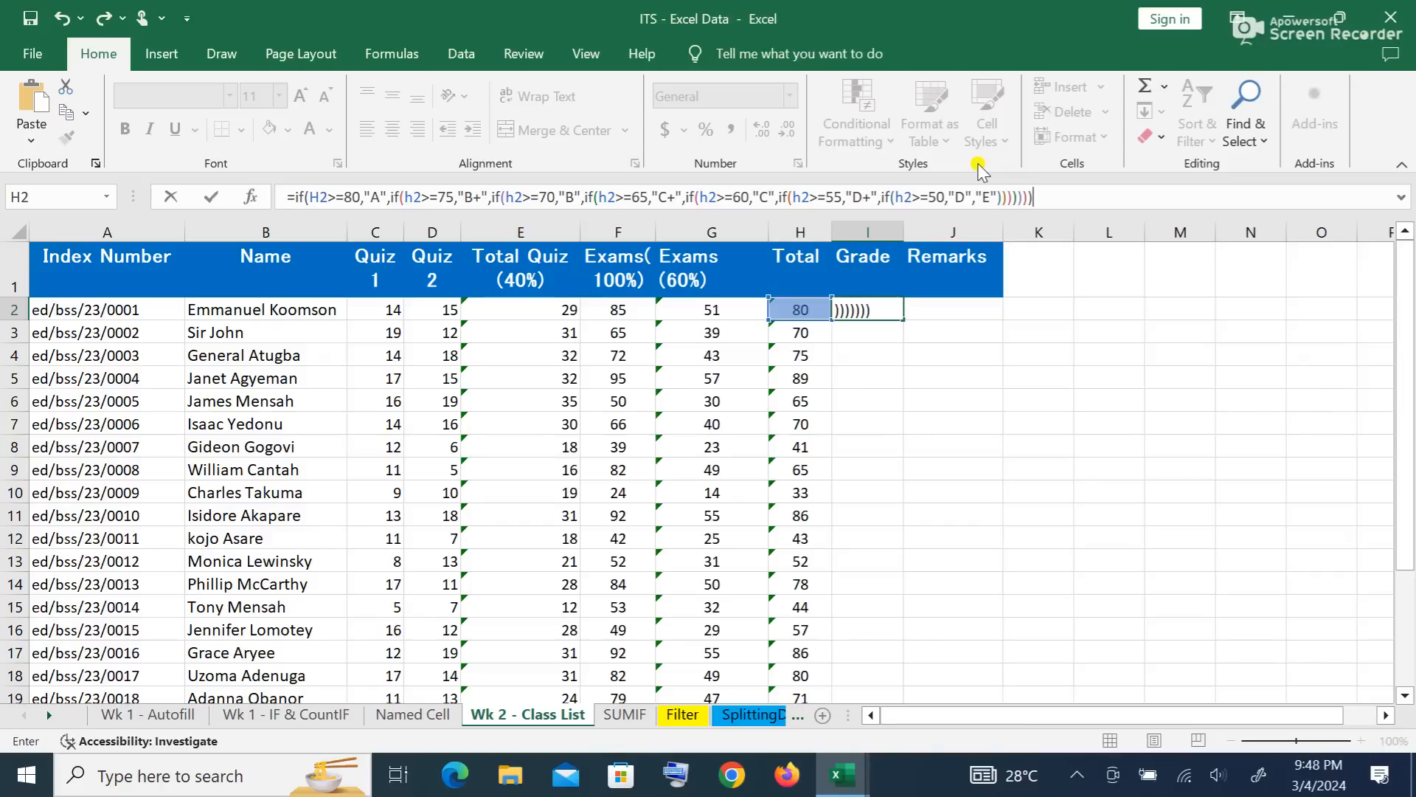
Step: Commit the I2 grade formula and fill it down column I for every student
key(Return)
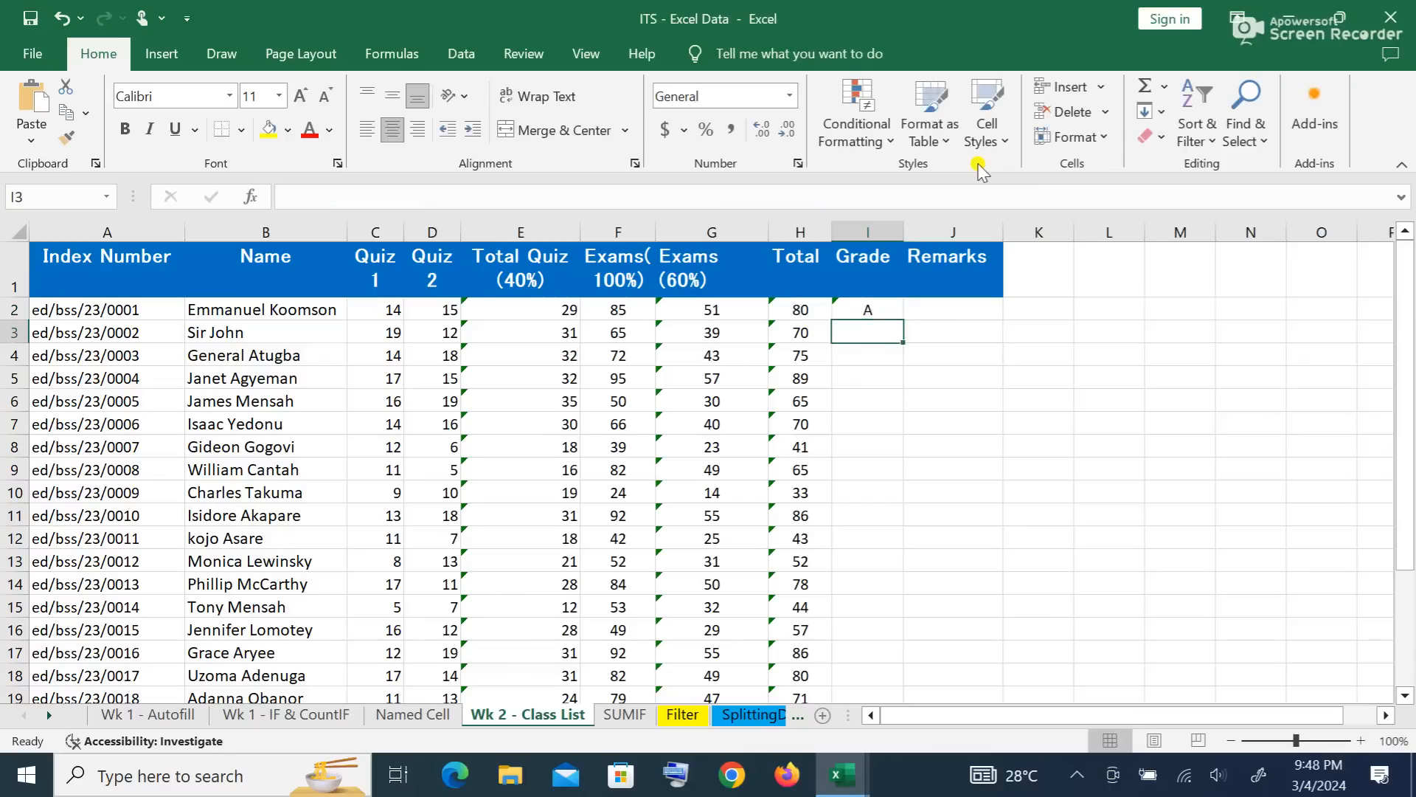
click(869, 310)
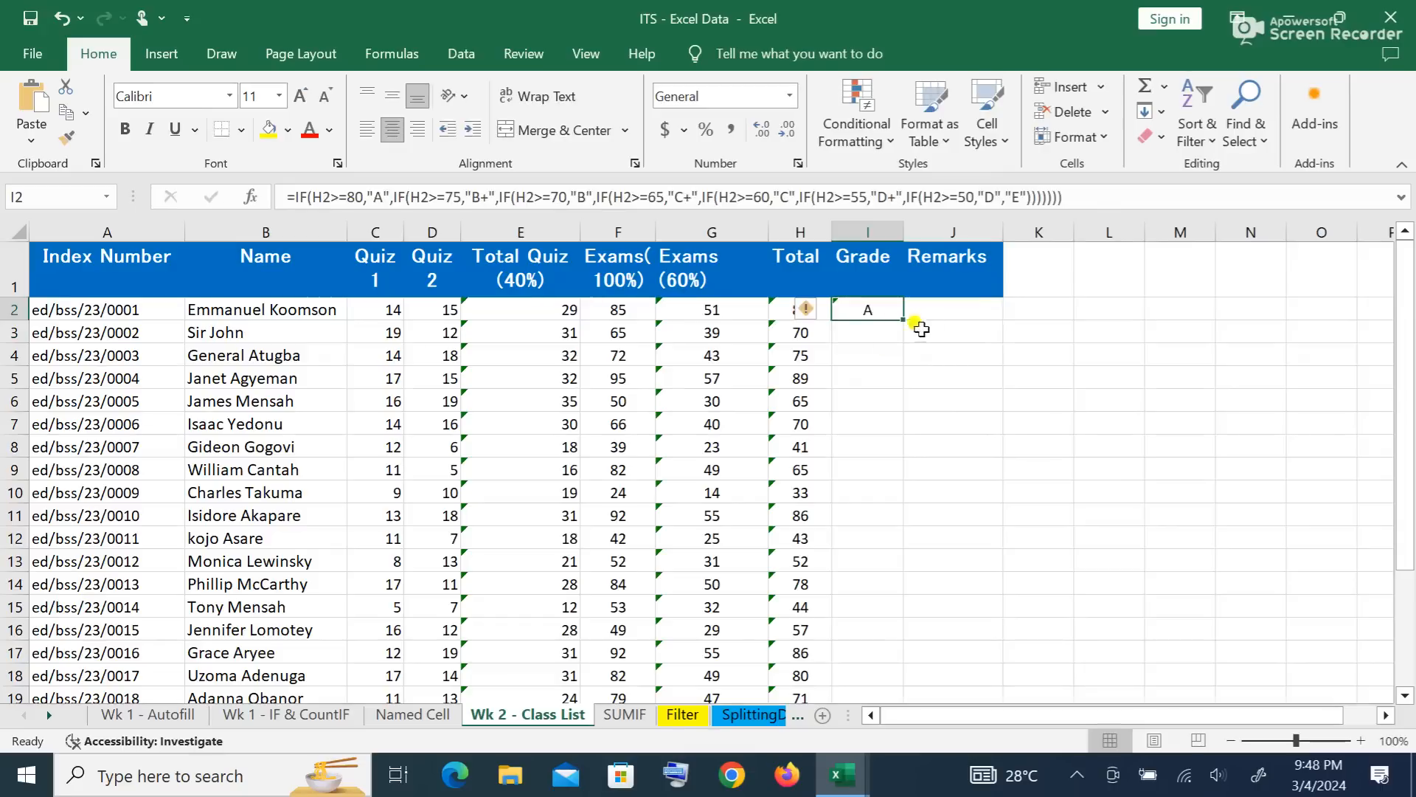
click(856, 334)
click(878, 377)
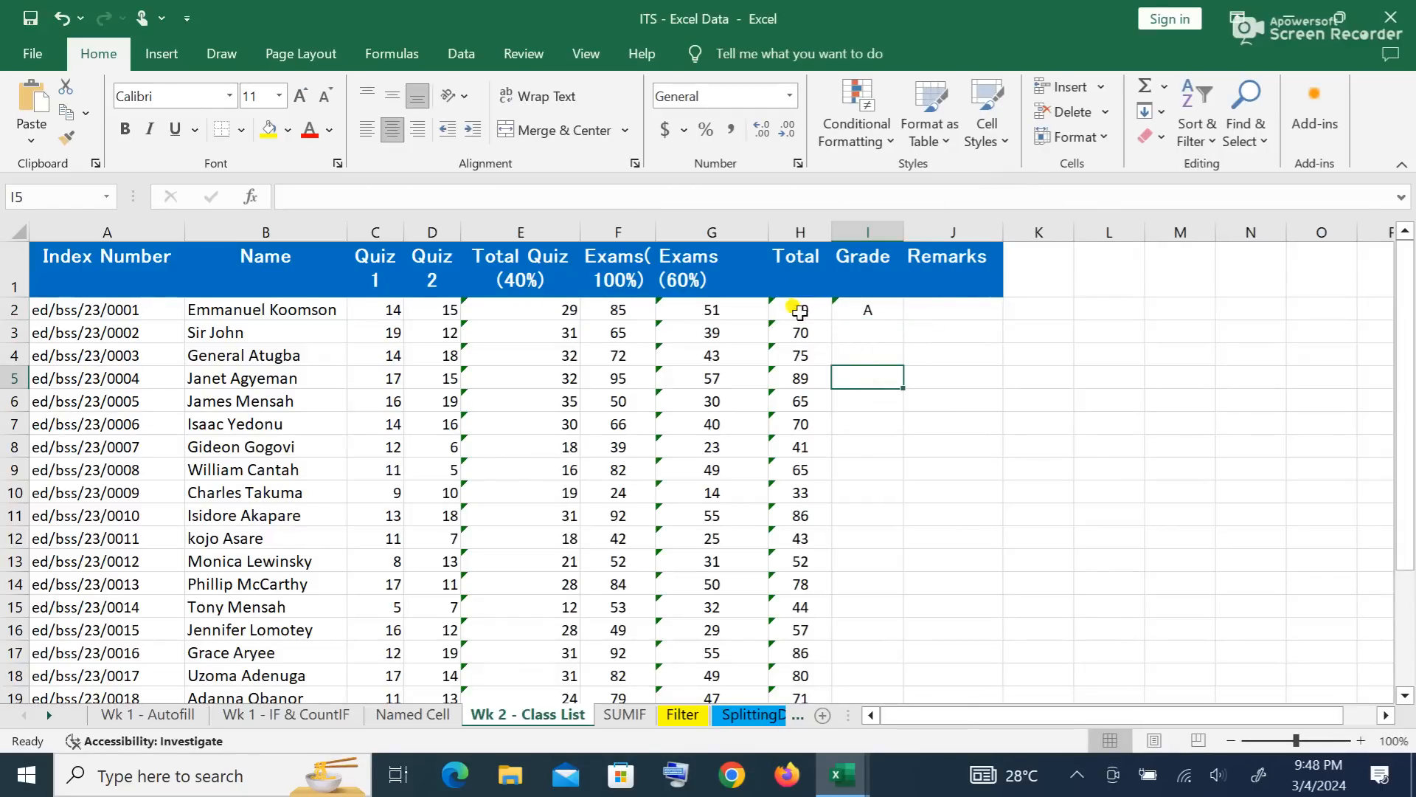
click(869, 308)
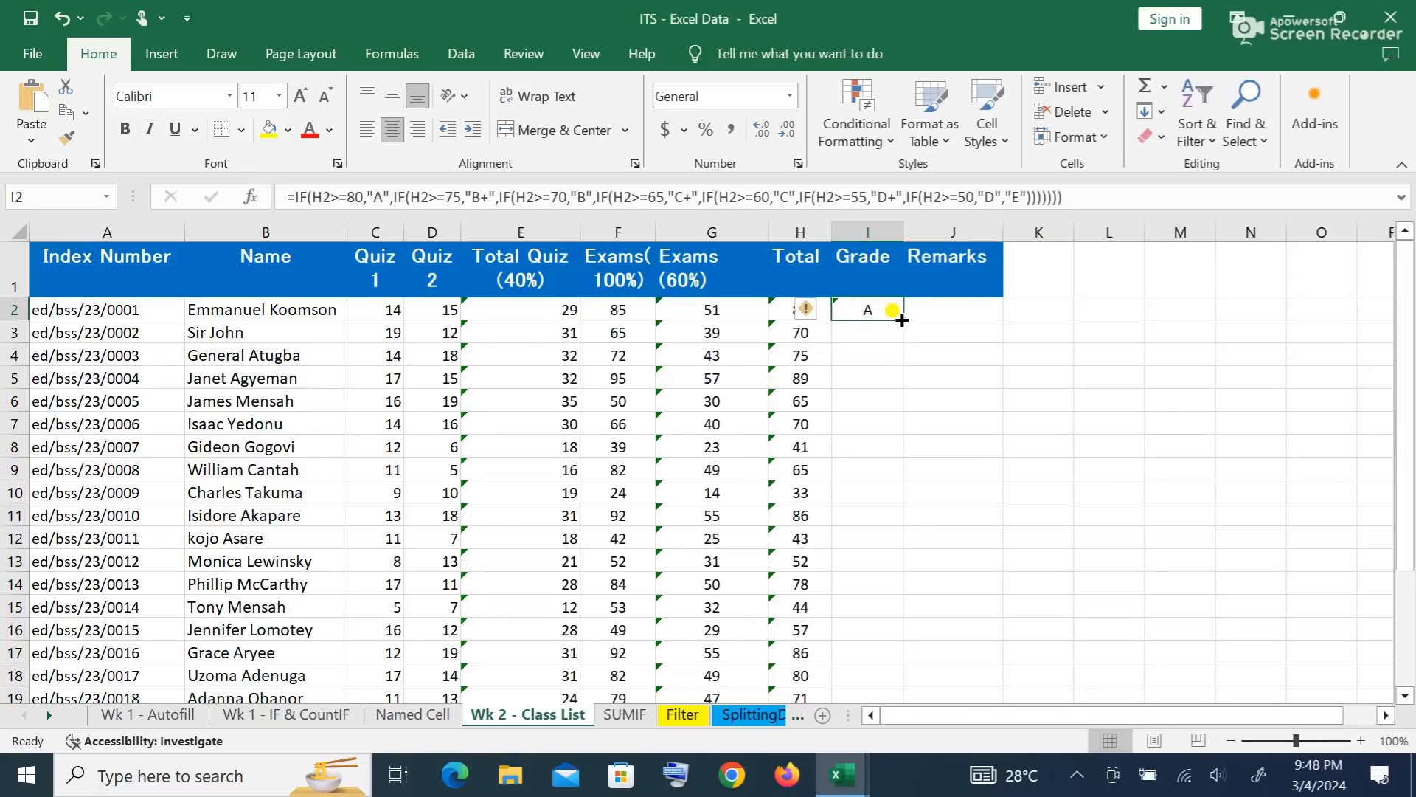
double_click(901, 320)
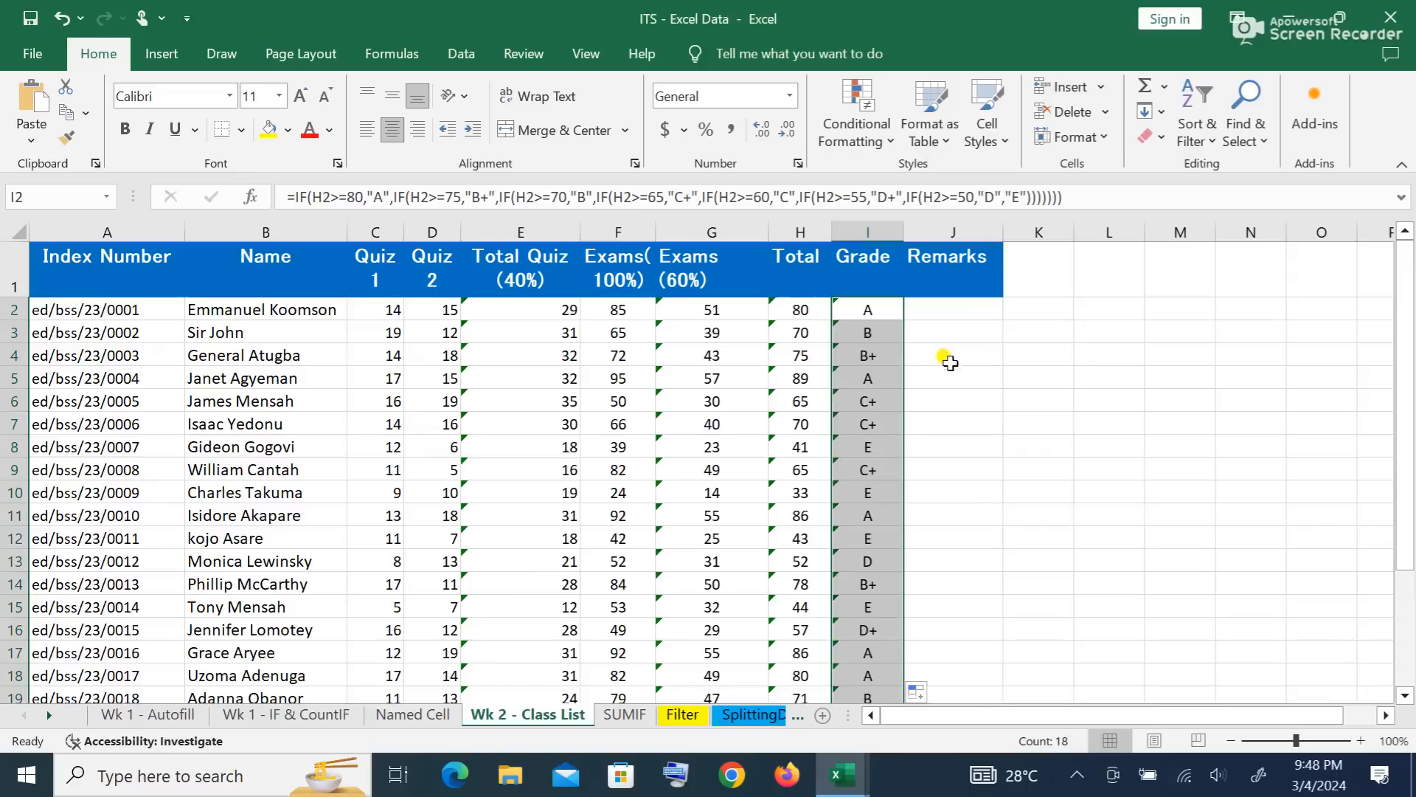
click(1040, 422)
scroll(993, 413, down, 1)
scroll(990, 446, up, 1)
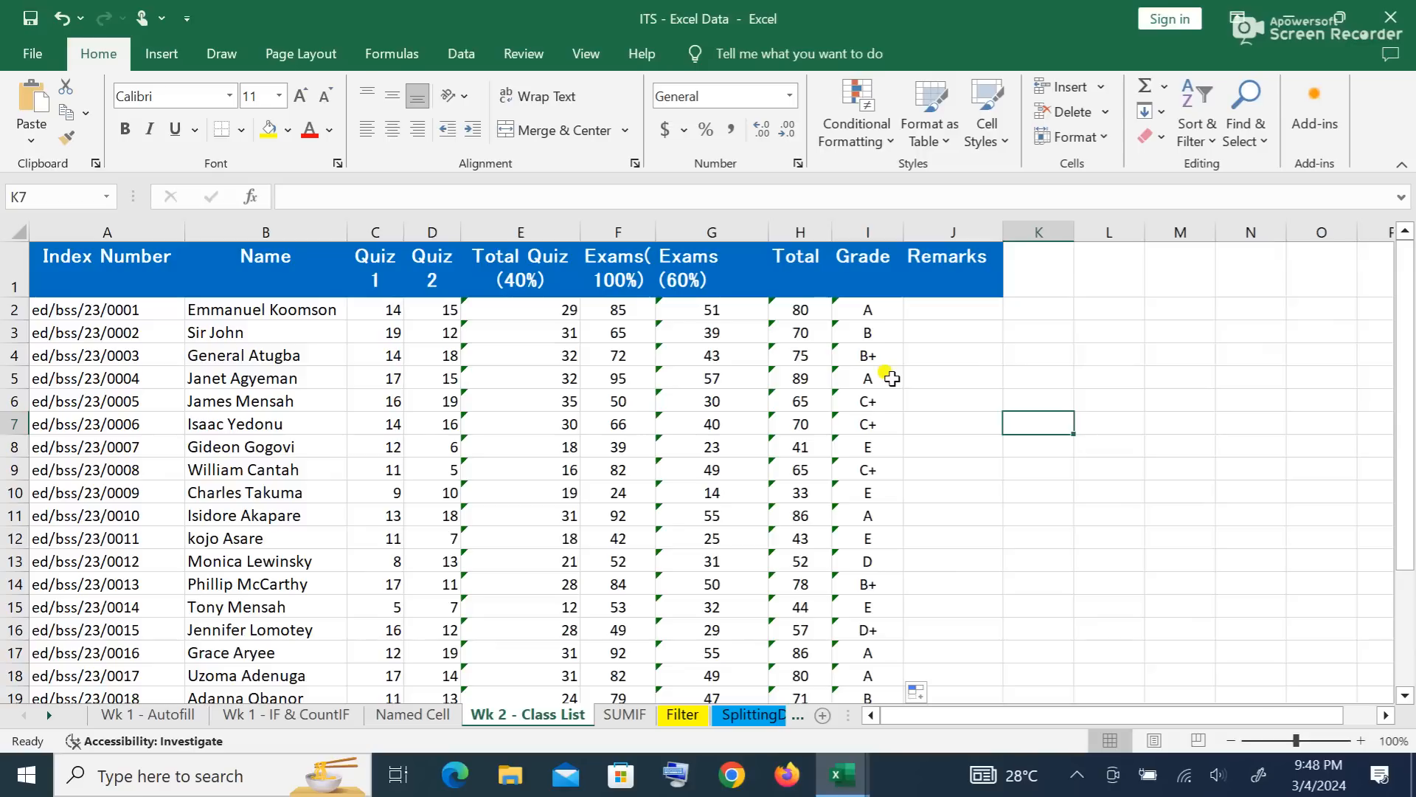
Step: Enter =IF(H2>=80,"Excellent") in Remarks cell J2
click(802, 307)
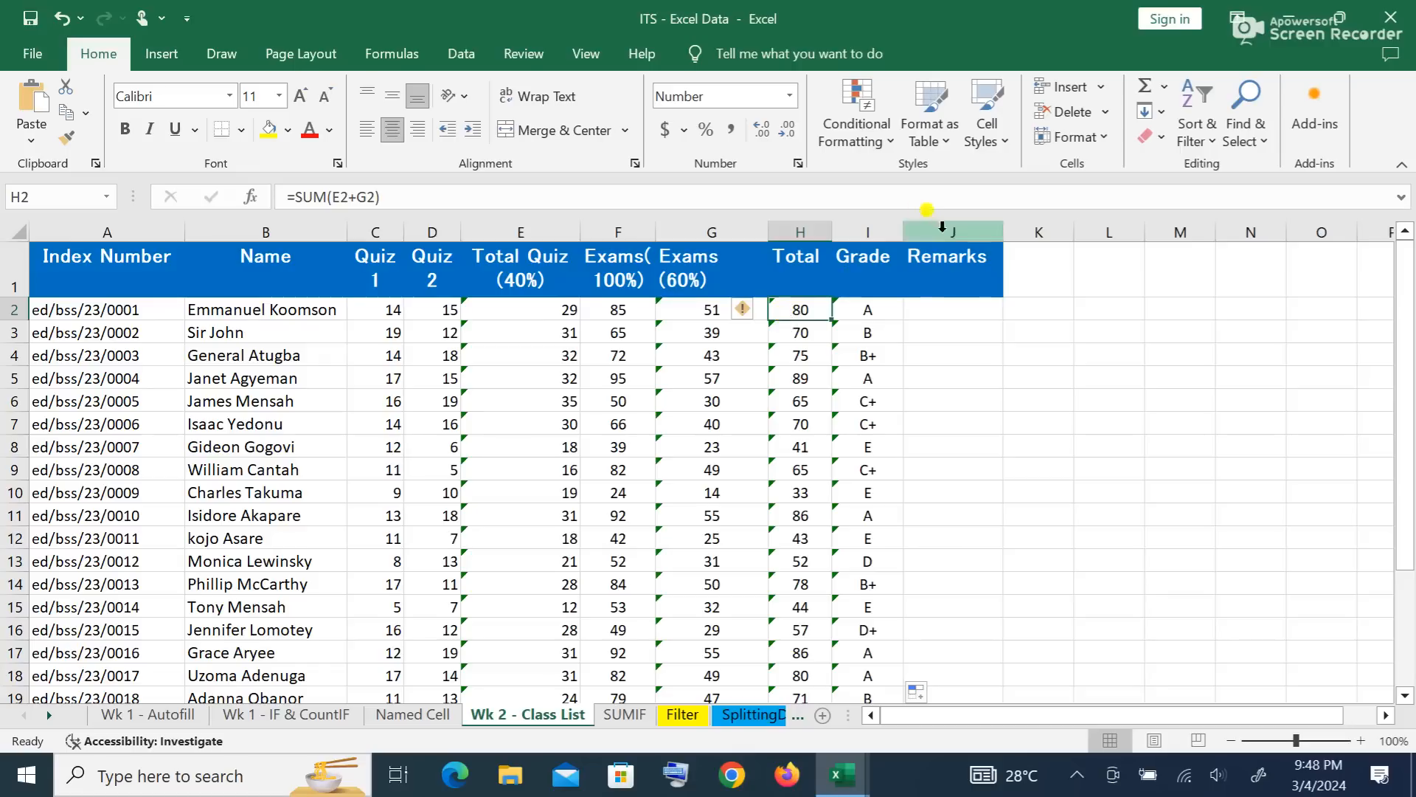
click(944, 305)
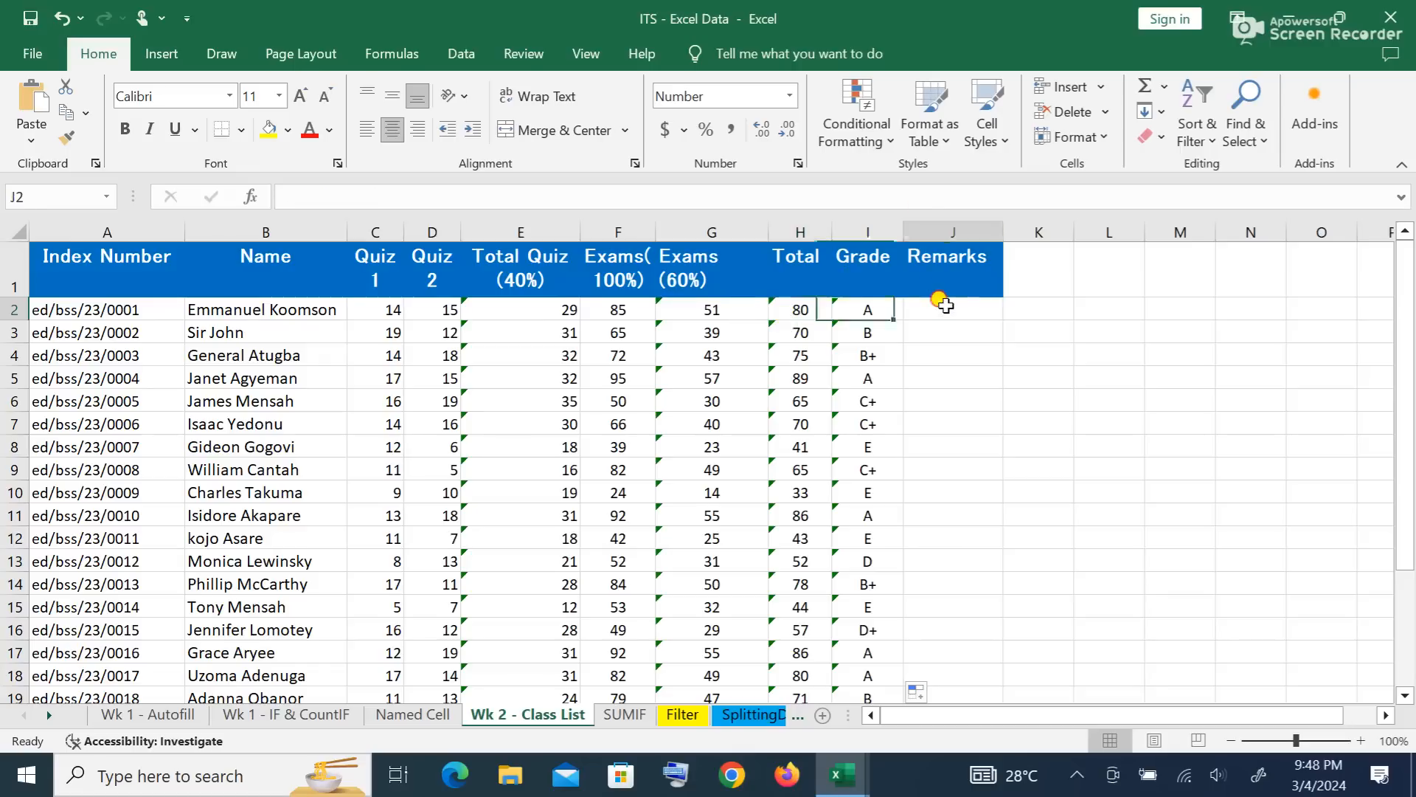
click(576, 195)
text(=)
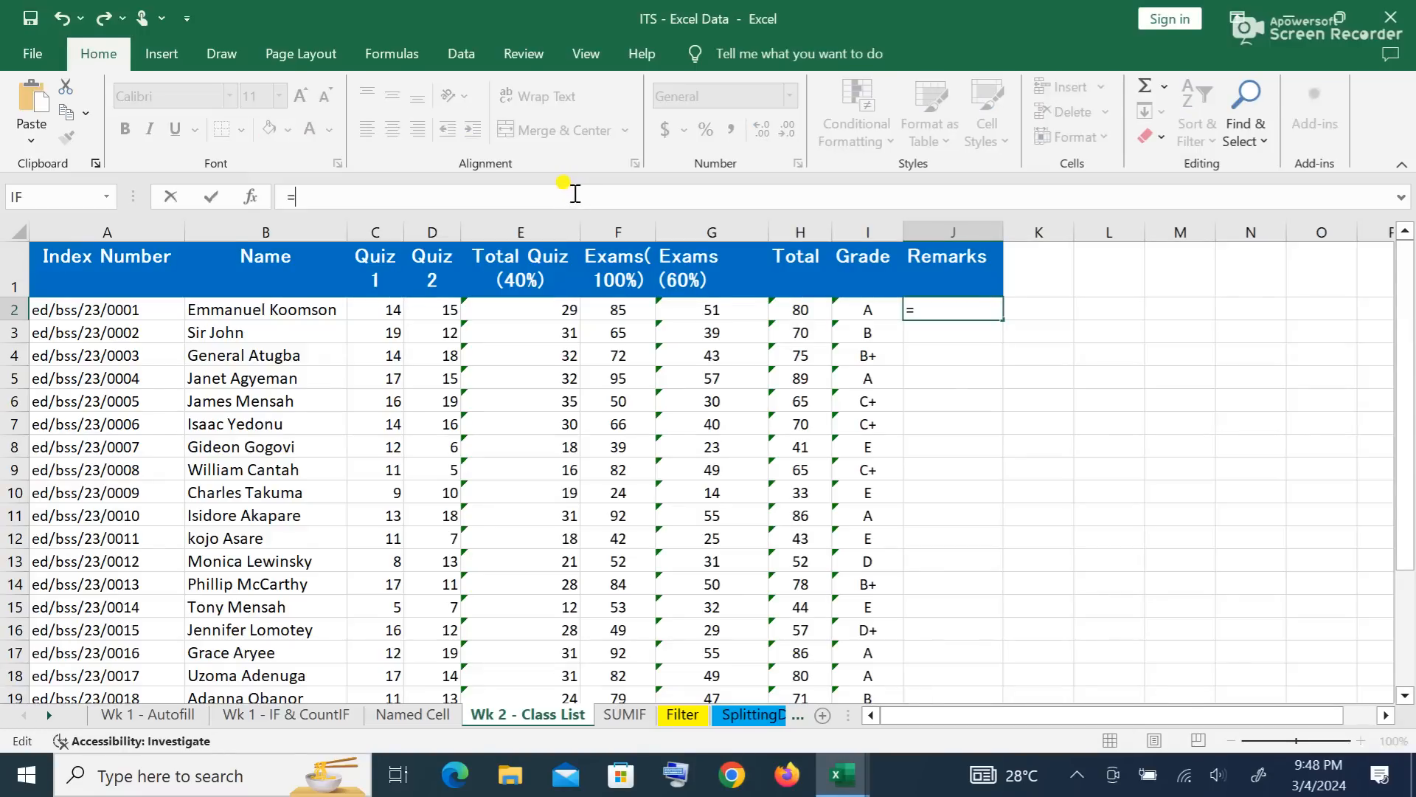
text(if)
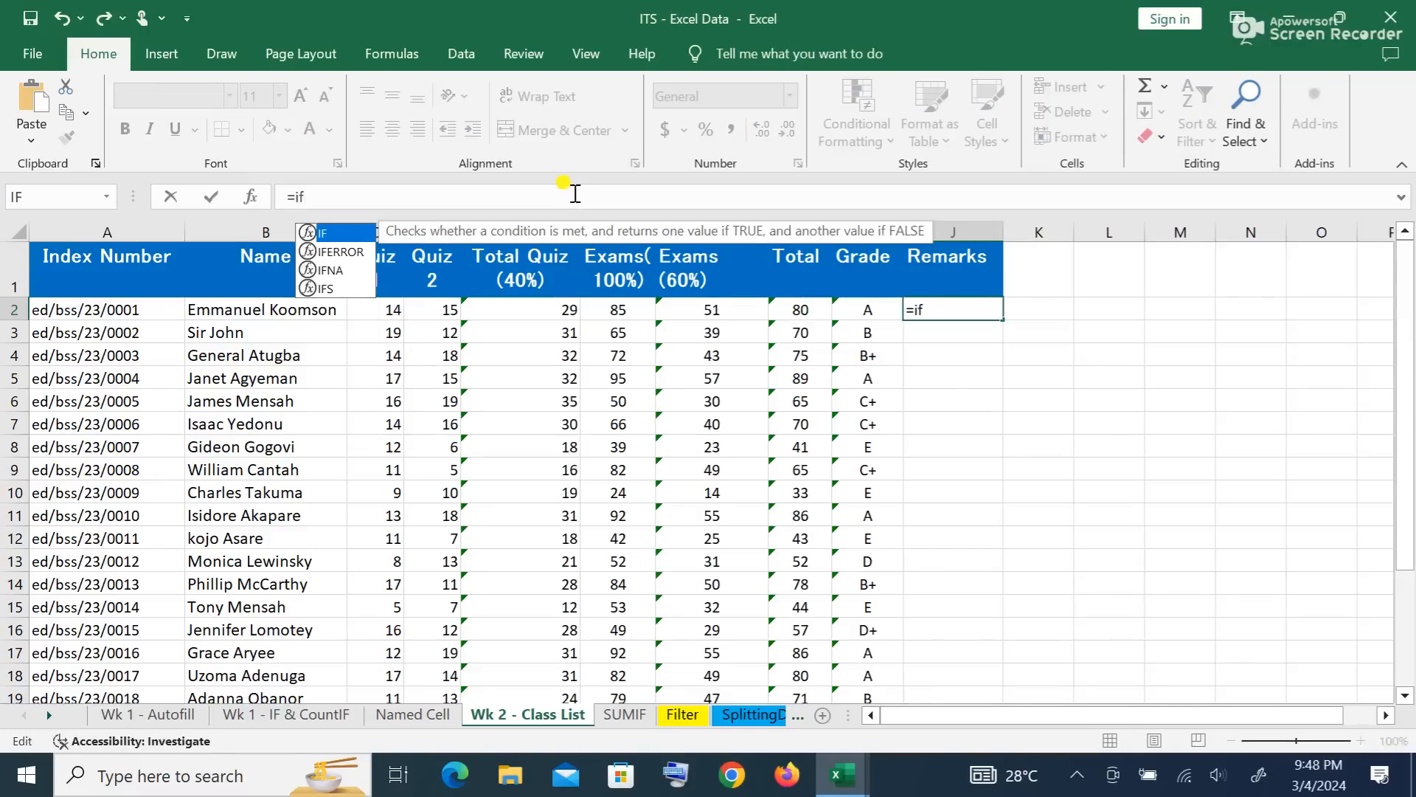
text(()
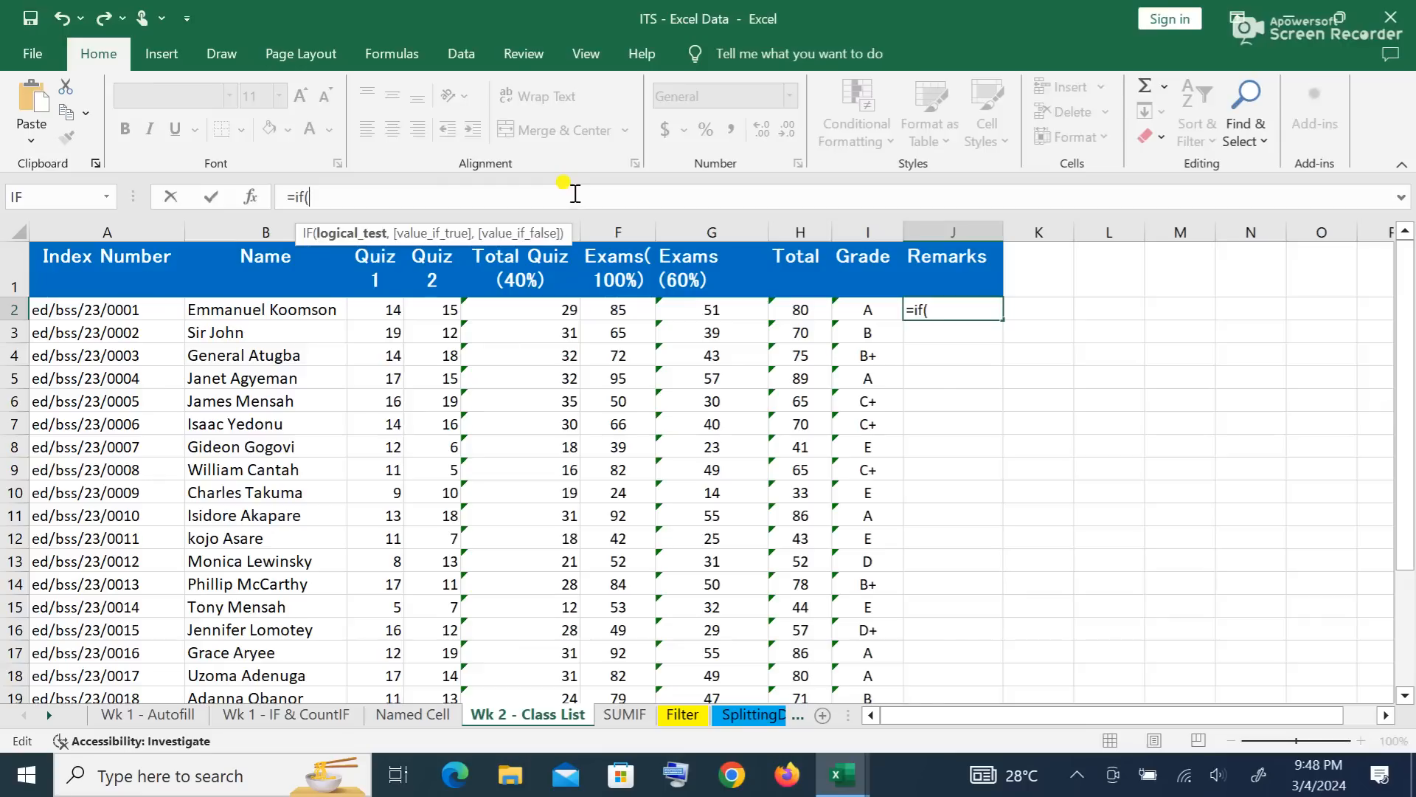
text(h2)
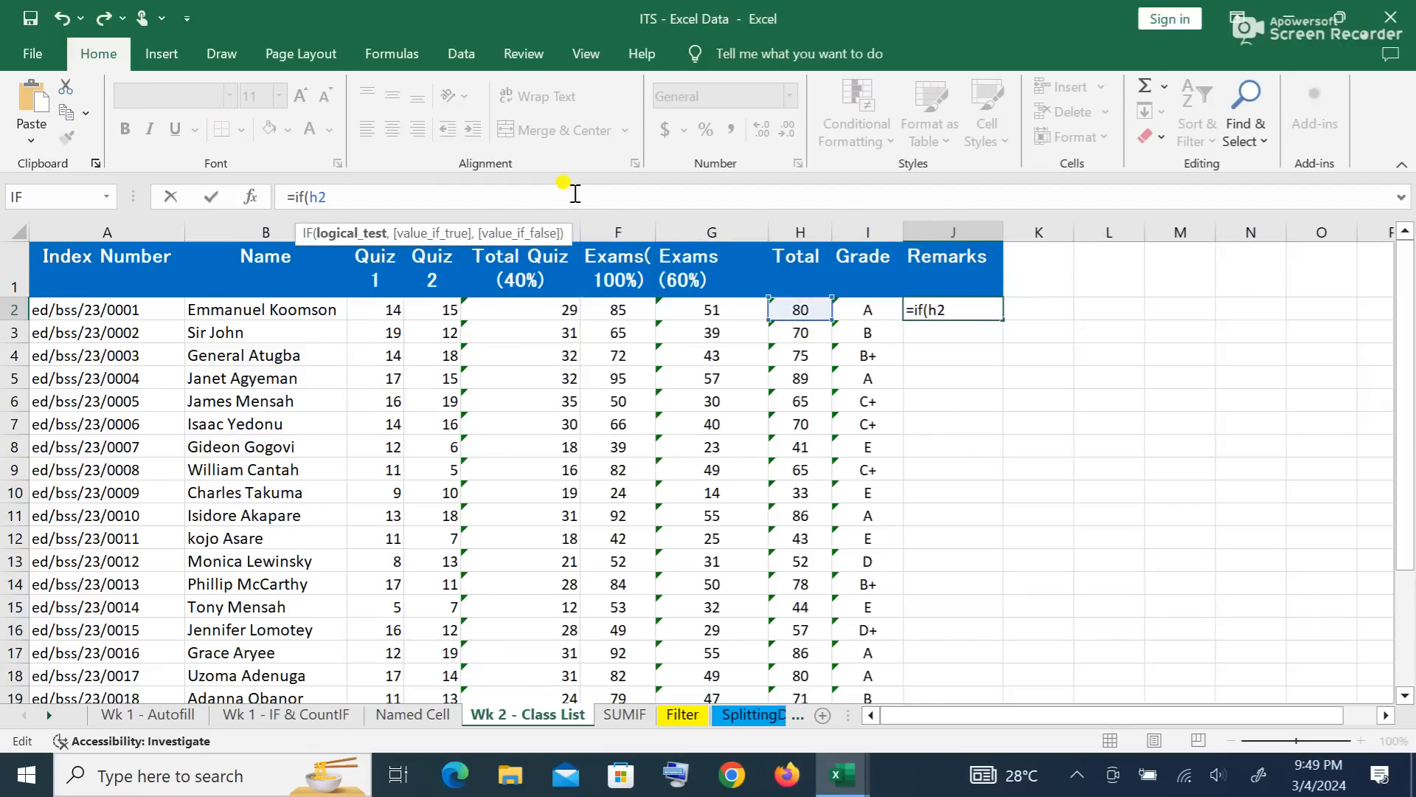
text(>=80,")
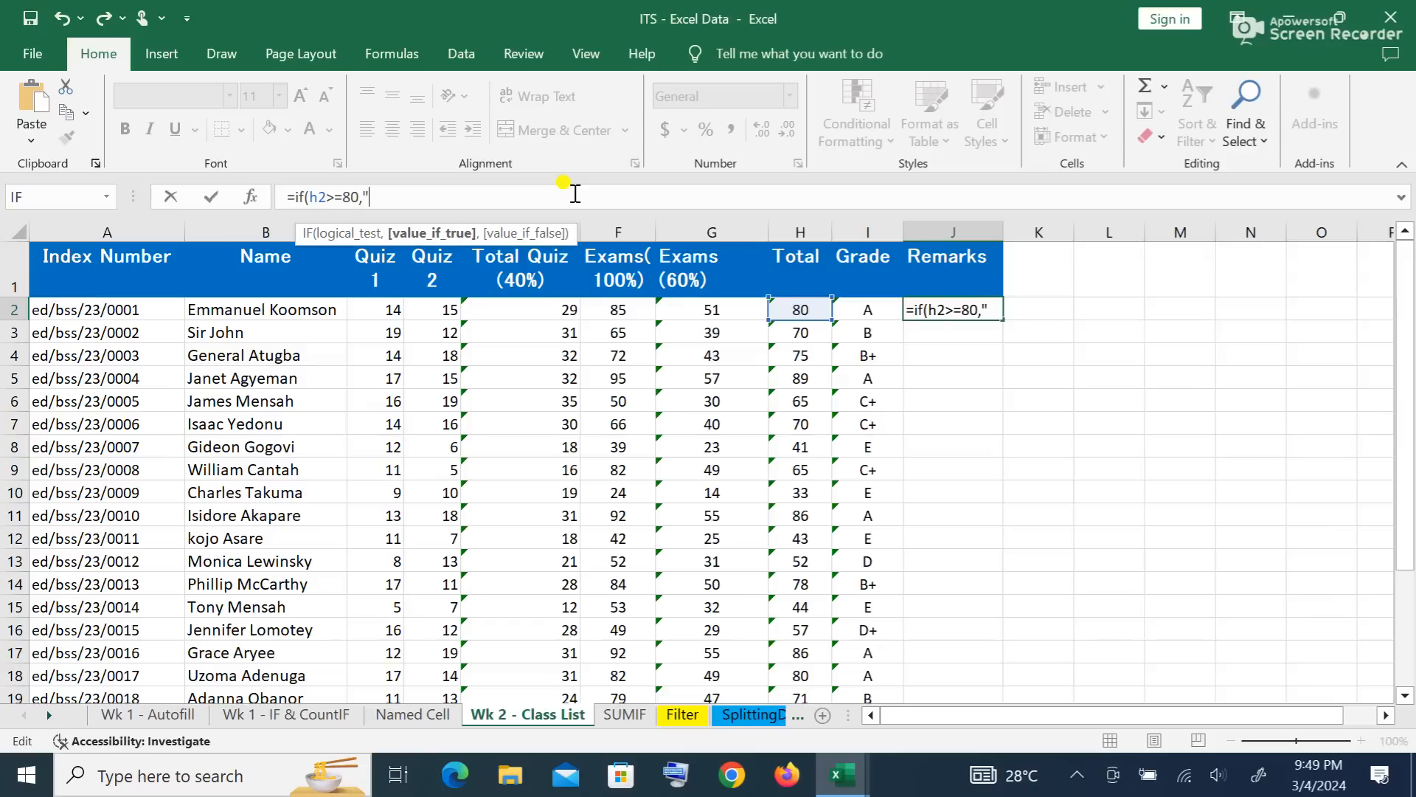
text(Excellent)
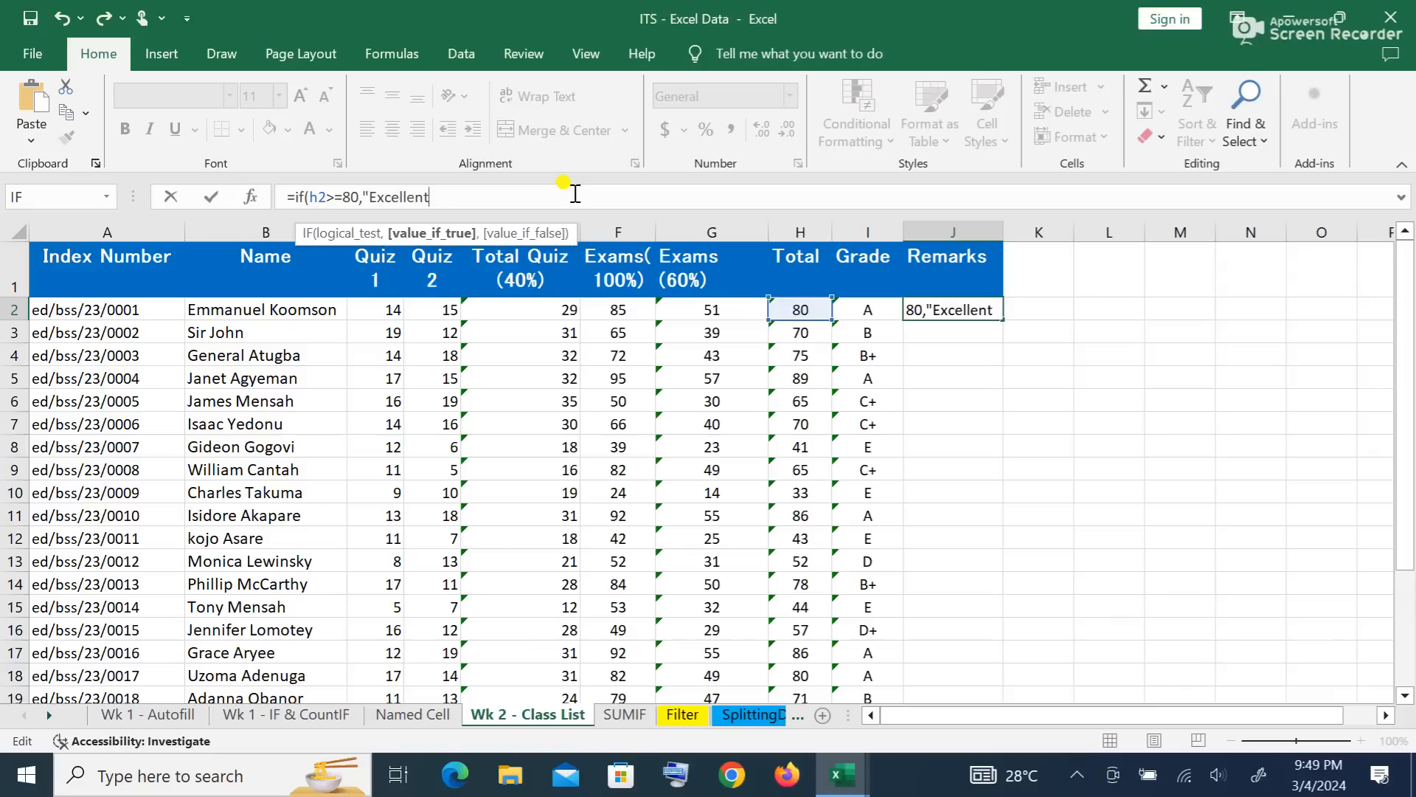
text("))
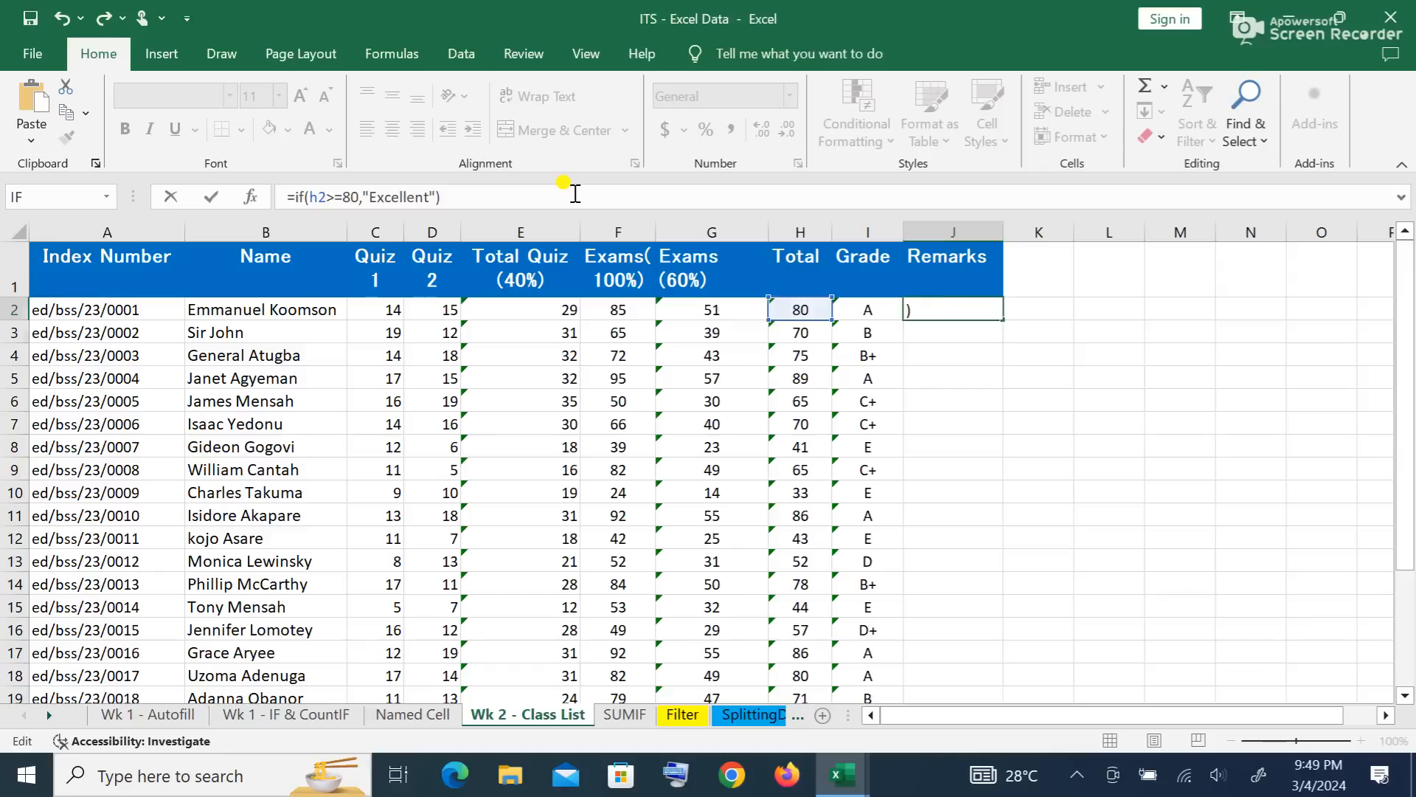
key(Return)
Step: Delete a stray backslash, copy J2's remark formula down to row 15, then undo that fill
text(\)
key(BackSpace)
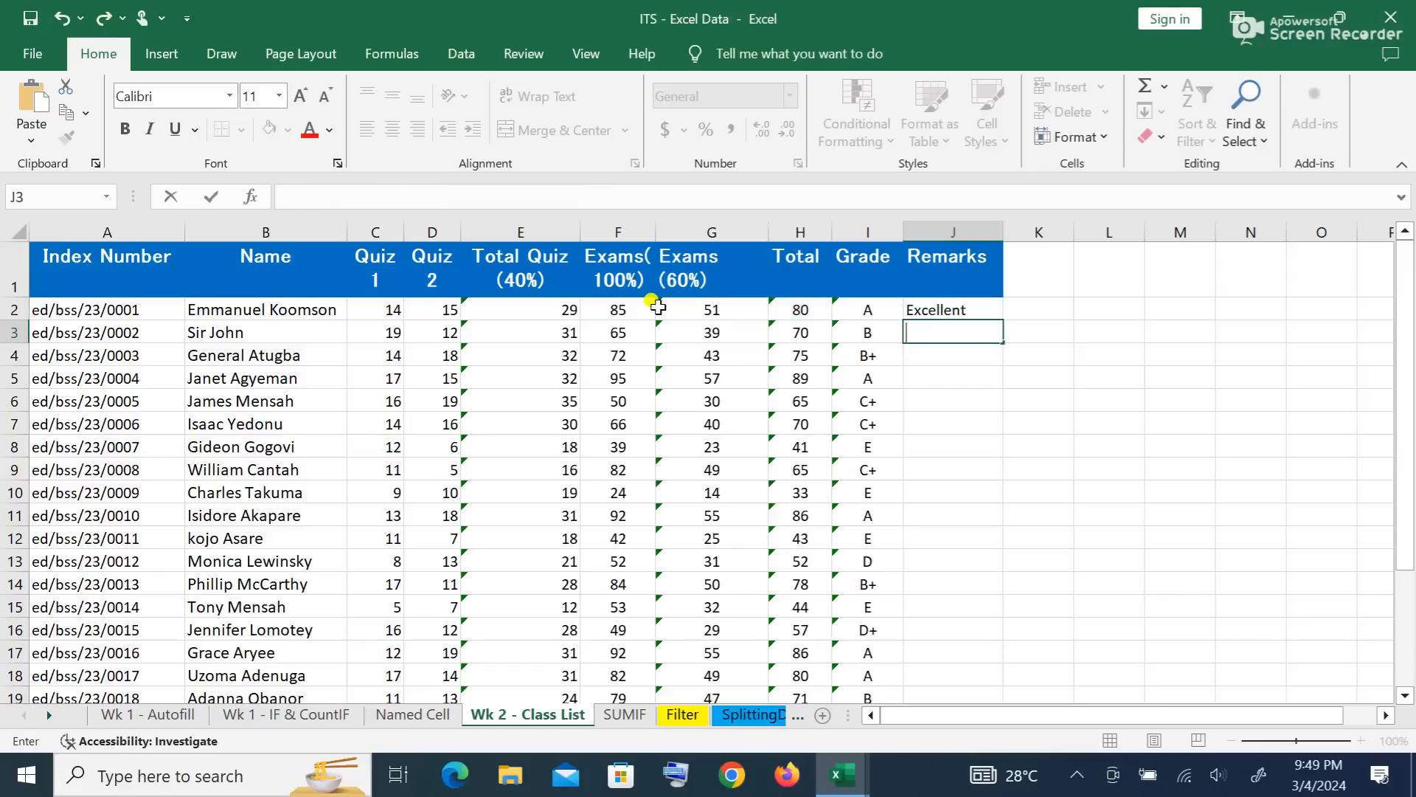
click(964, 304)
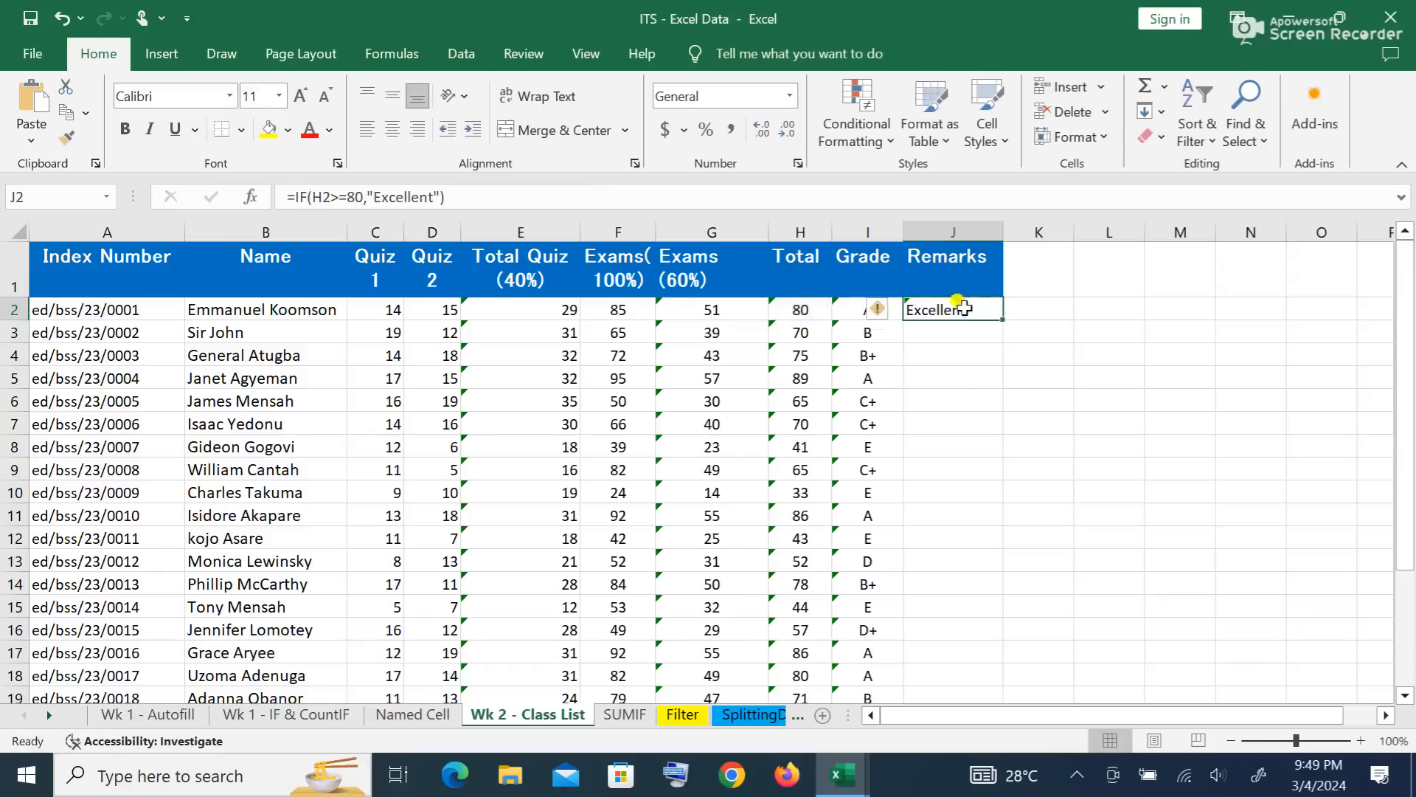
drag(1001, 318, 948, 609)
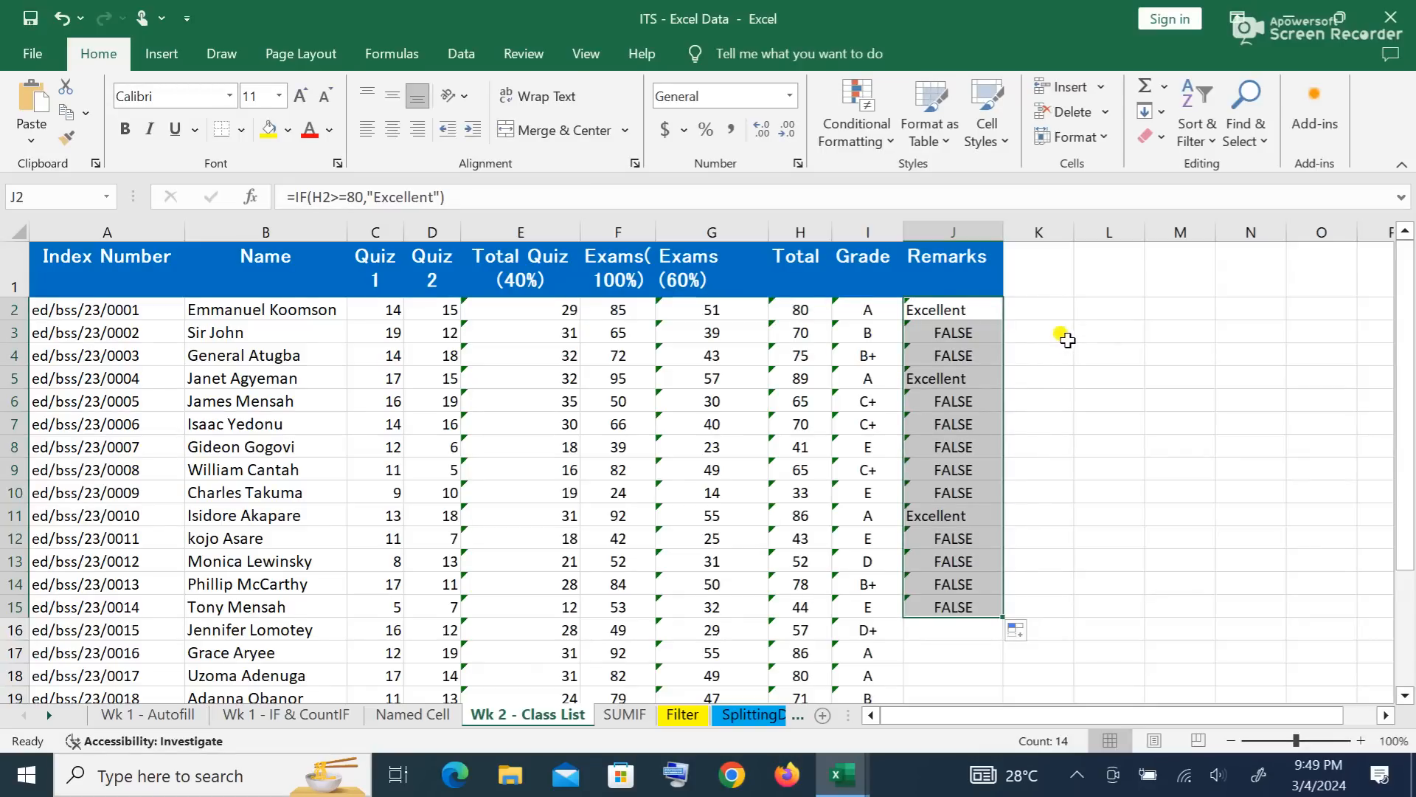
click(1132, 491)
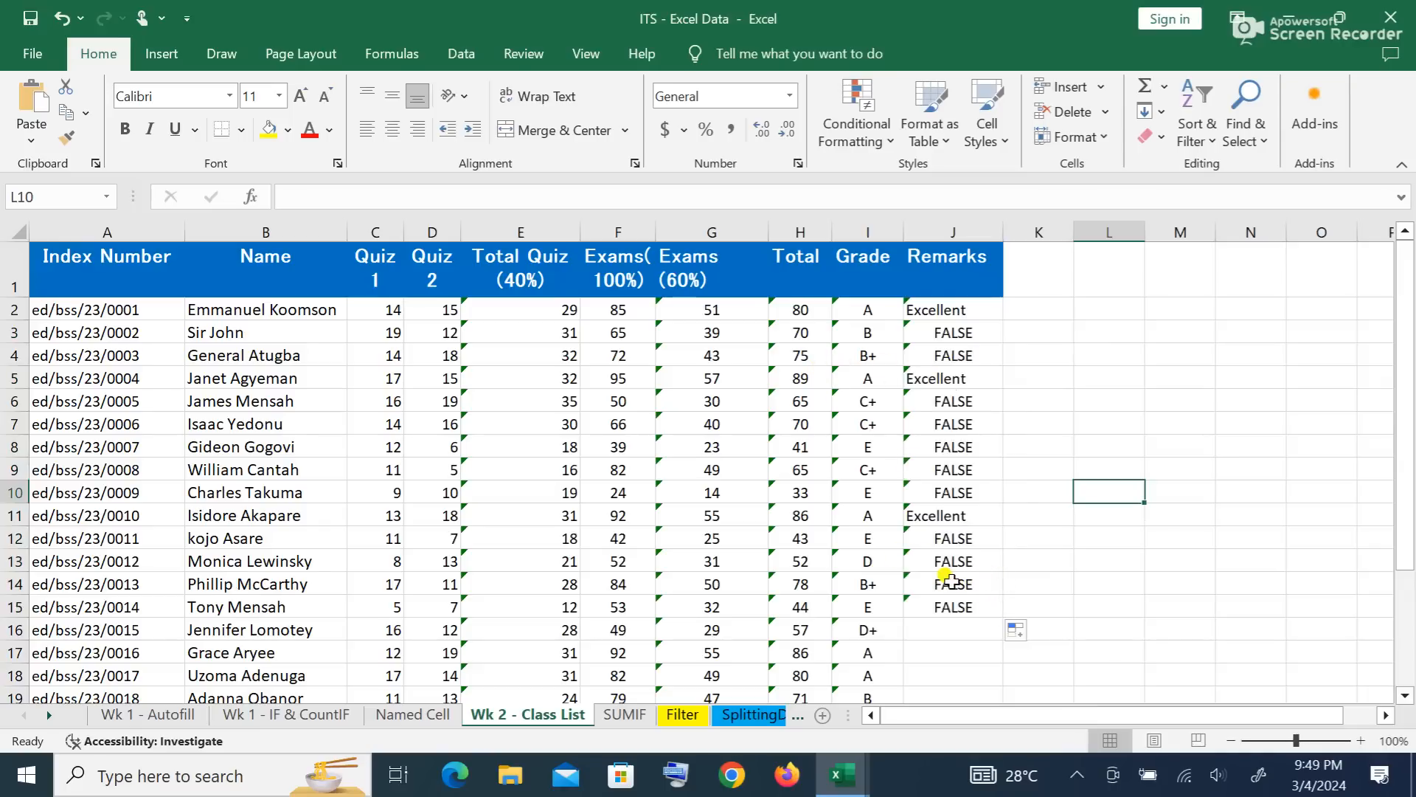
key(ctrl+z)
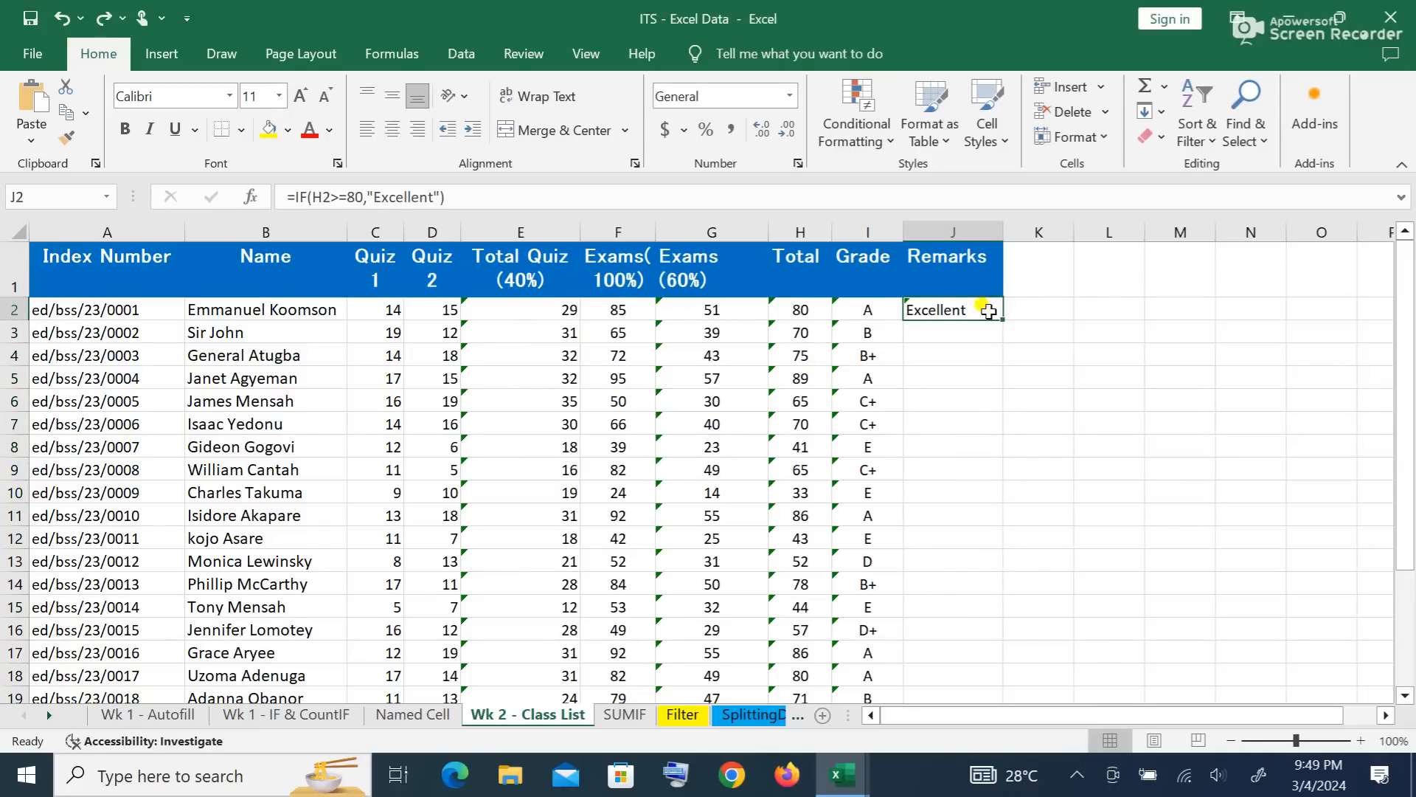
Step: Change J2 to =IF(H2>=80,"Excellent",IF(H2>=75,"Very good"))
click(451, 197)
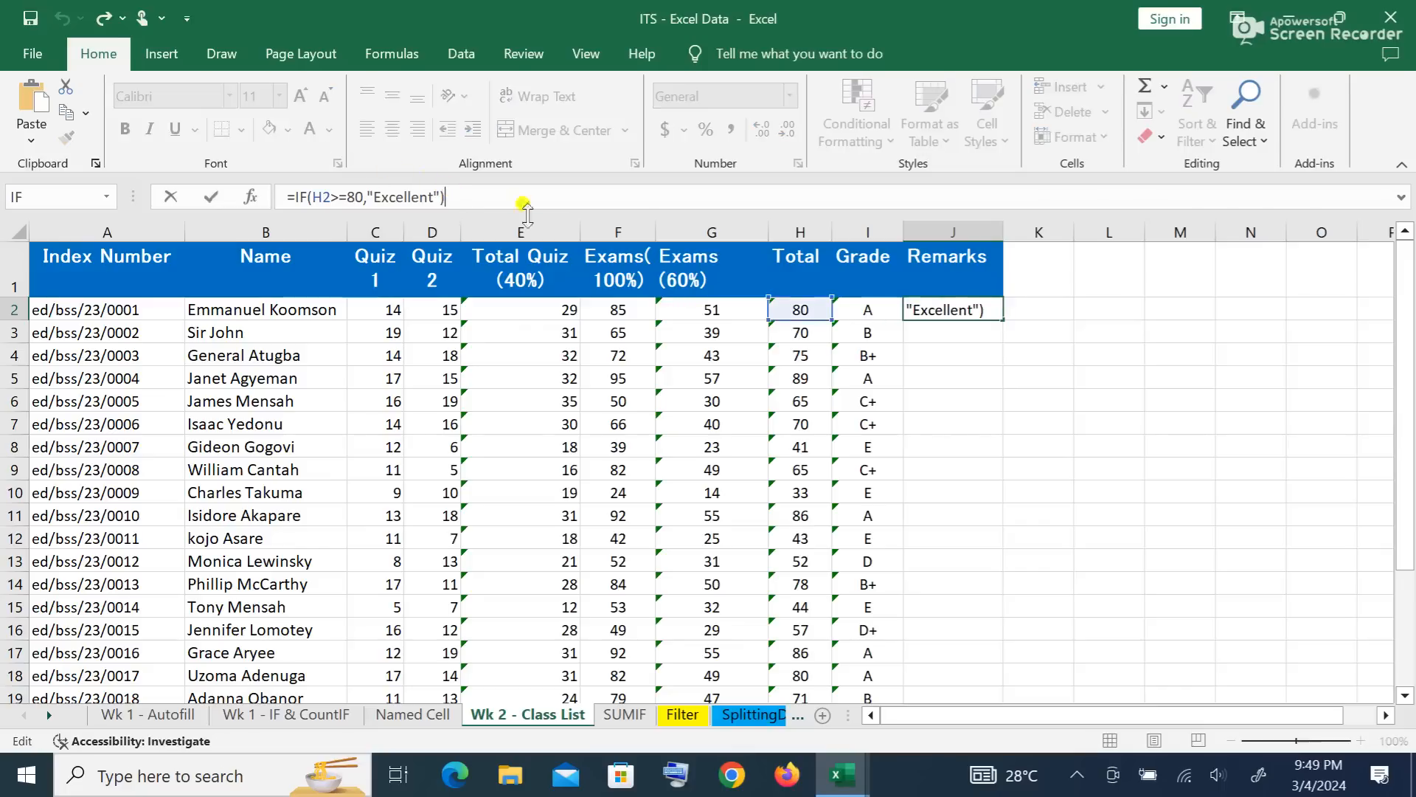
key(BackSpace)
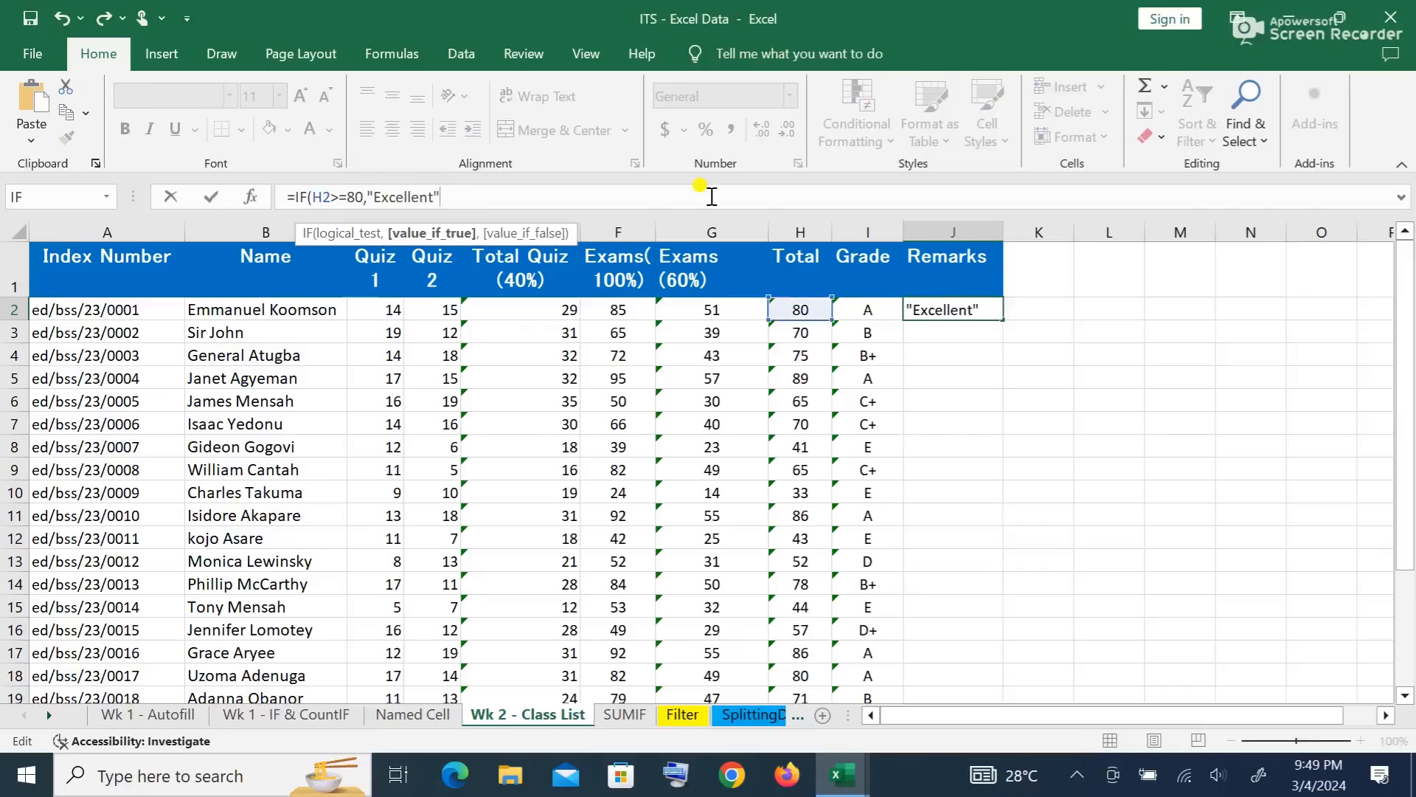
text(,)
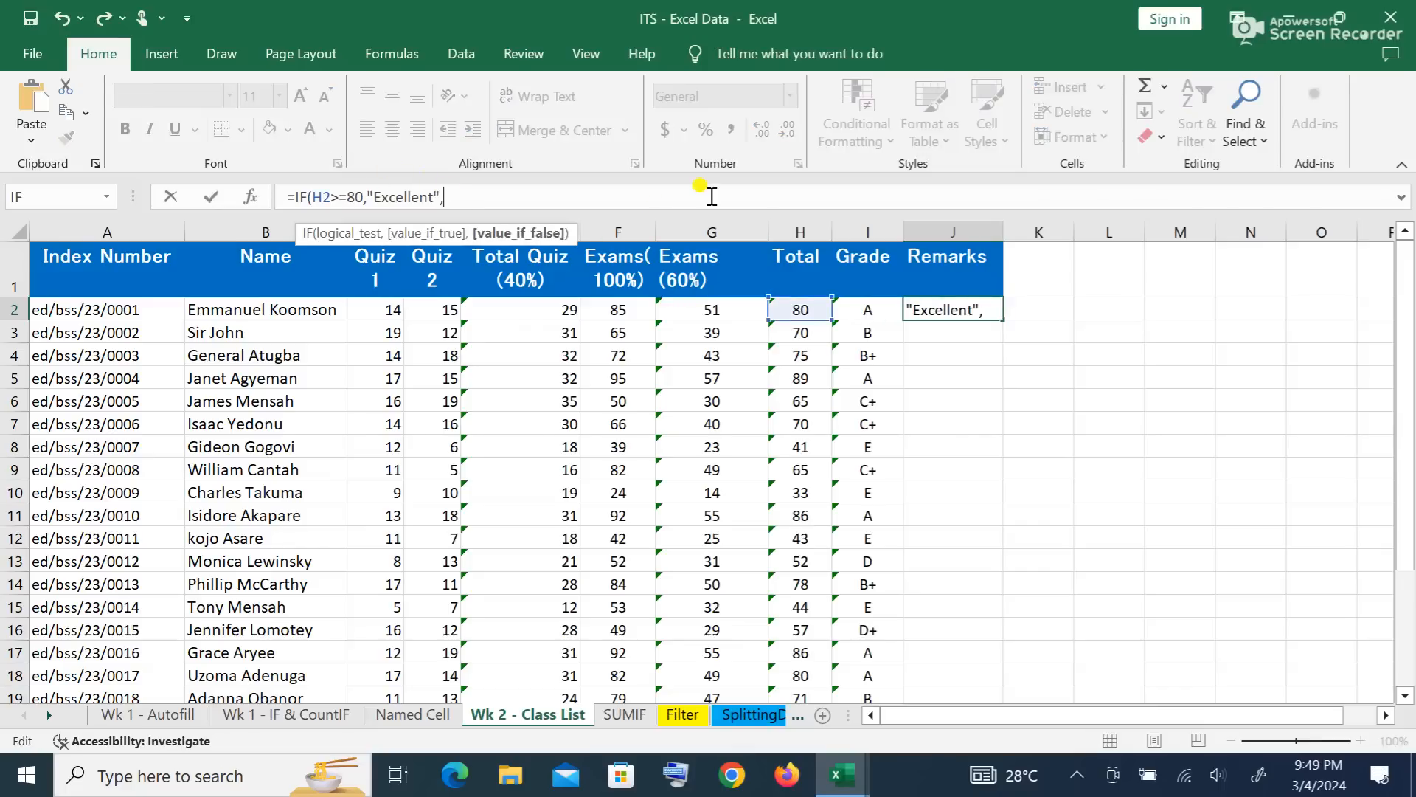
text(if)
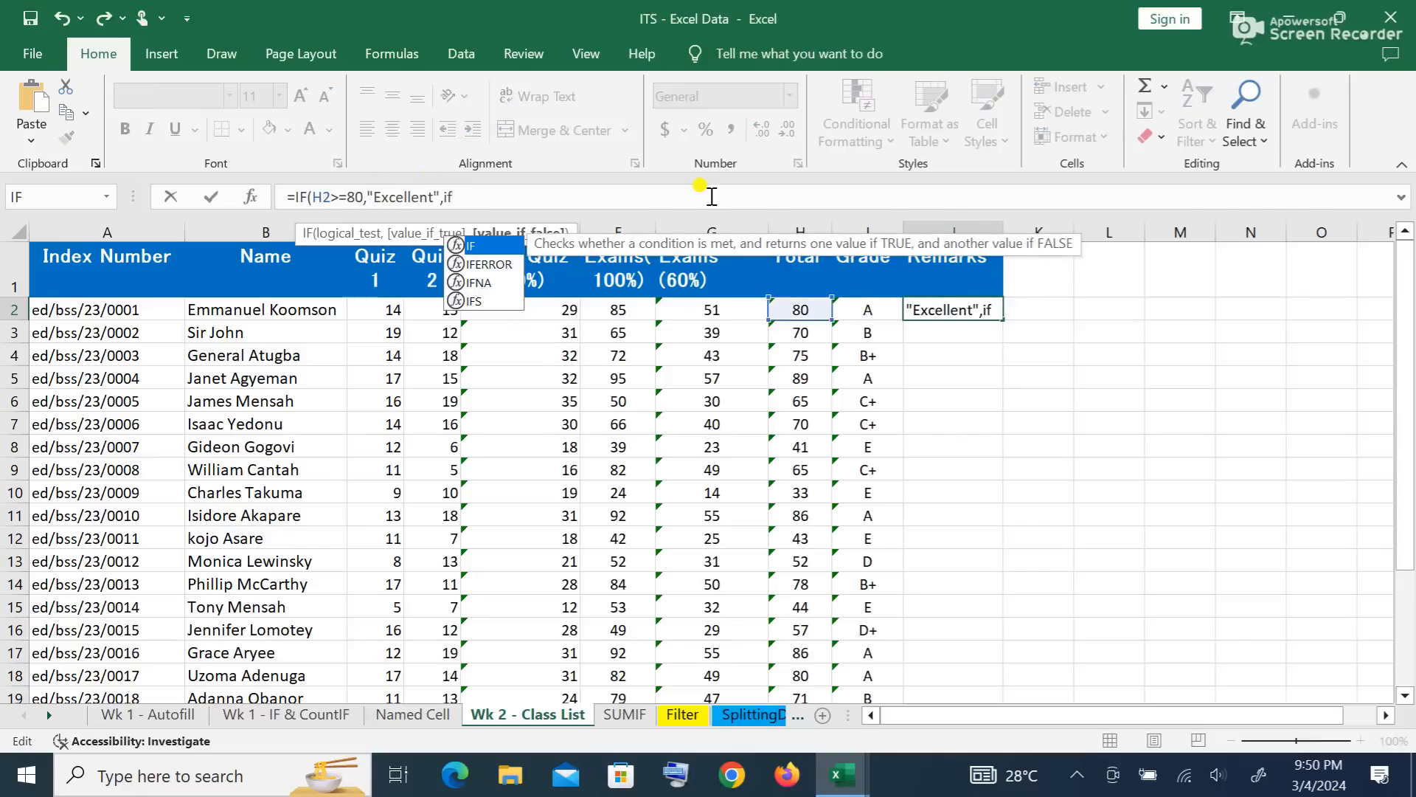
text(()
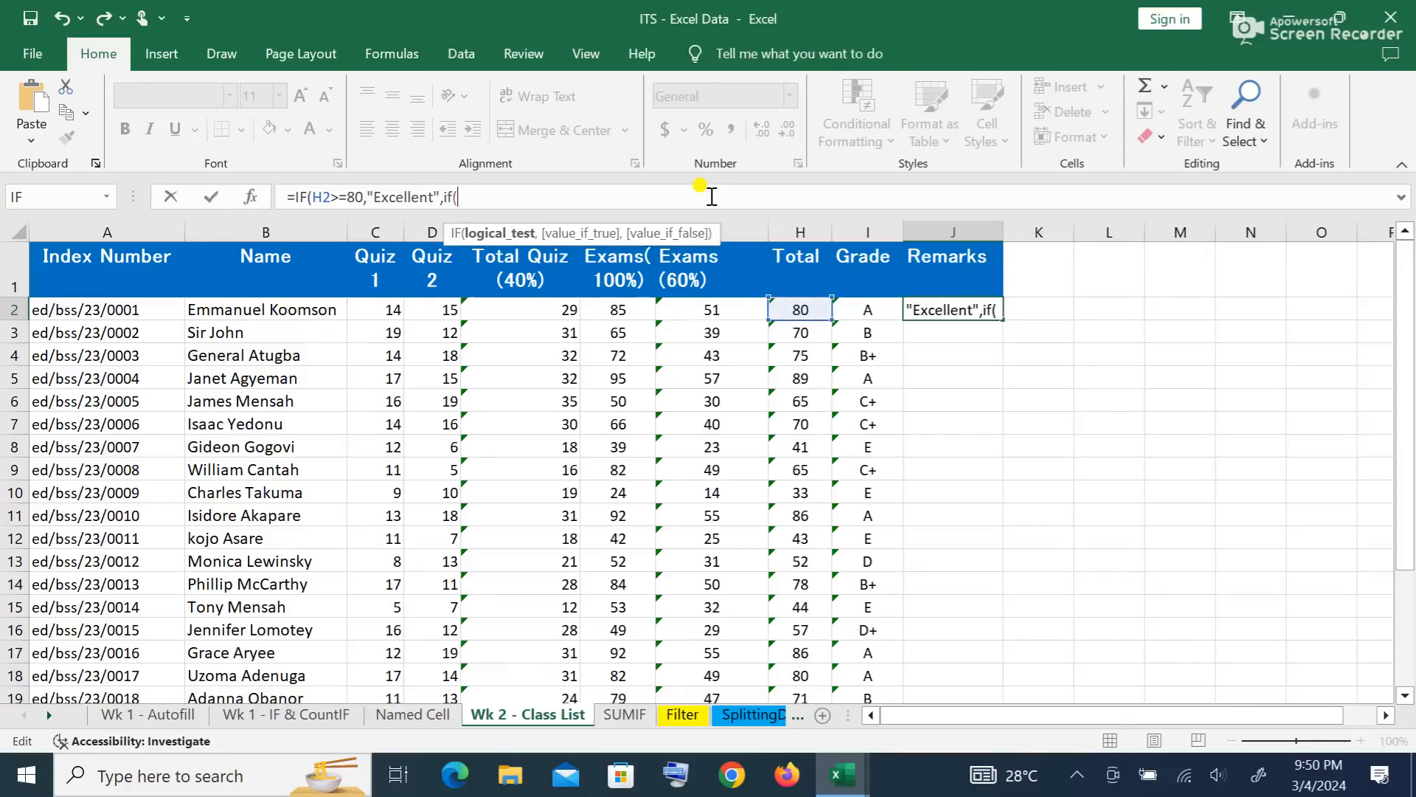
text(h2>=7)
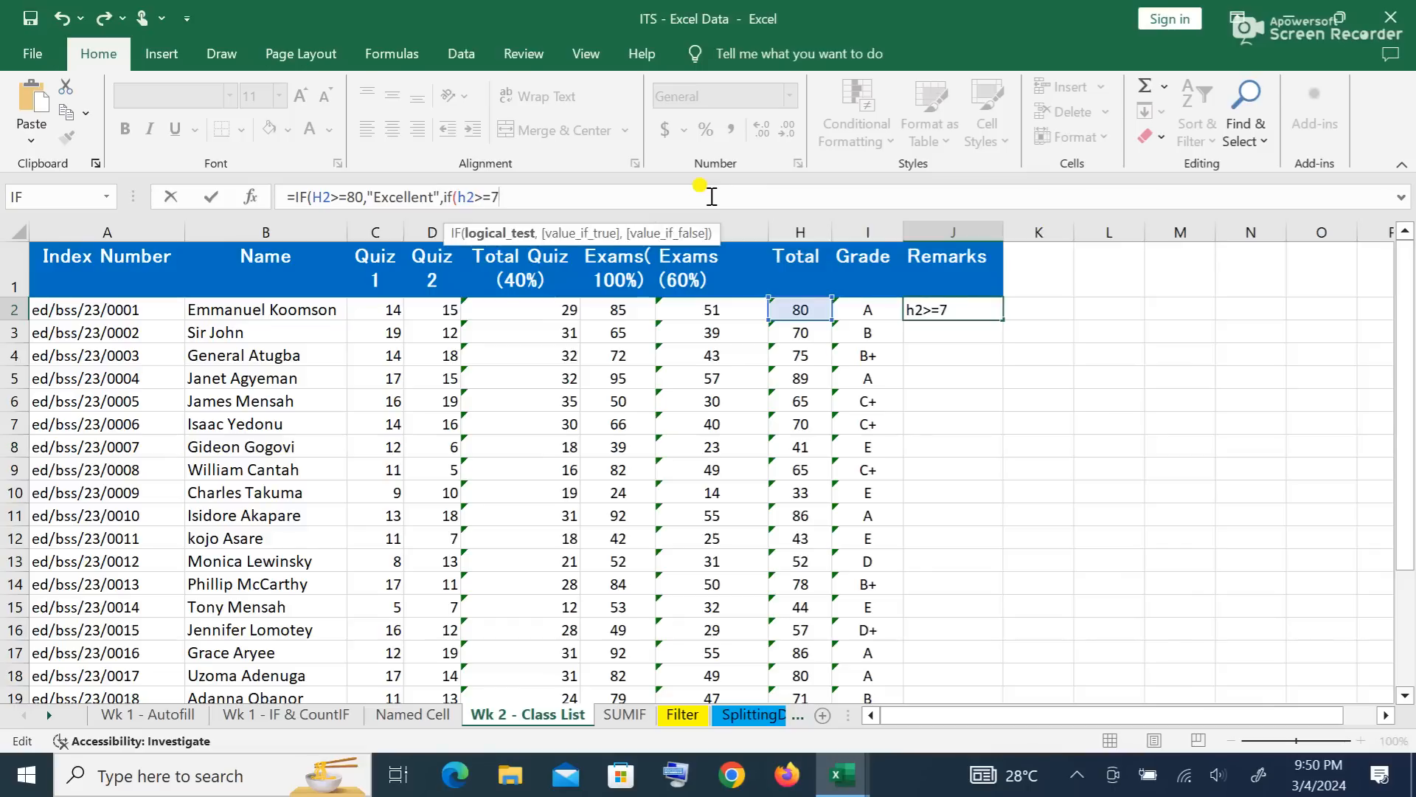
text(5,"Ver)
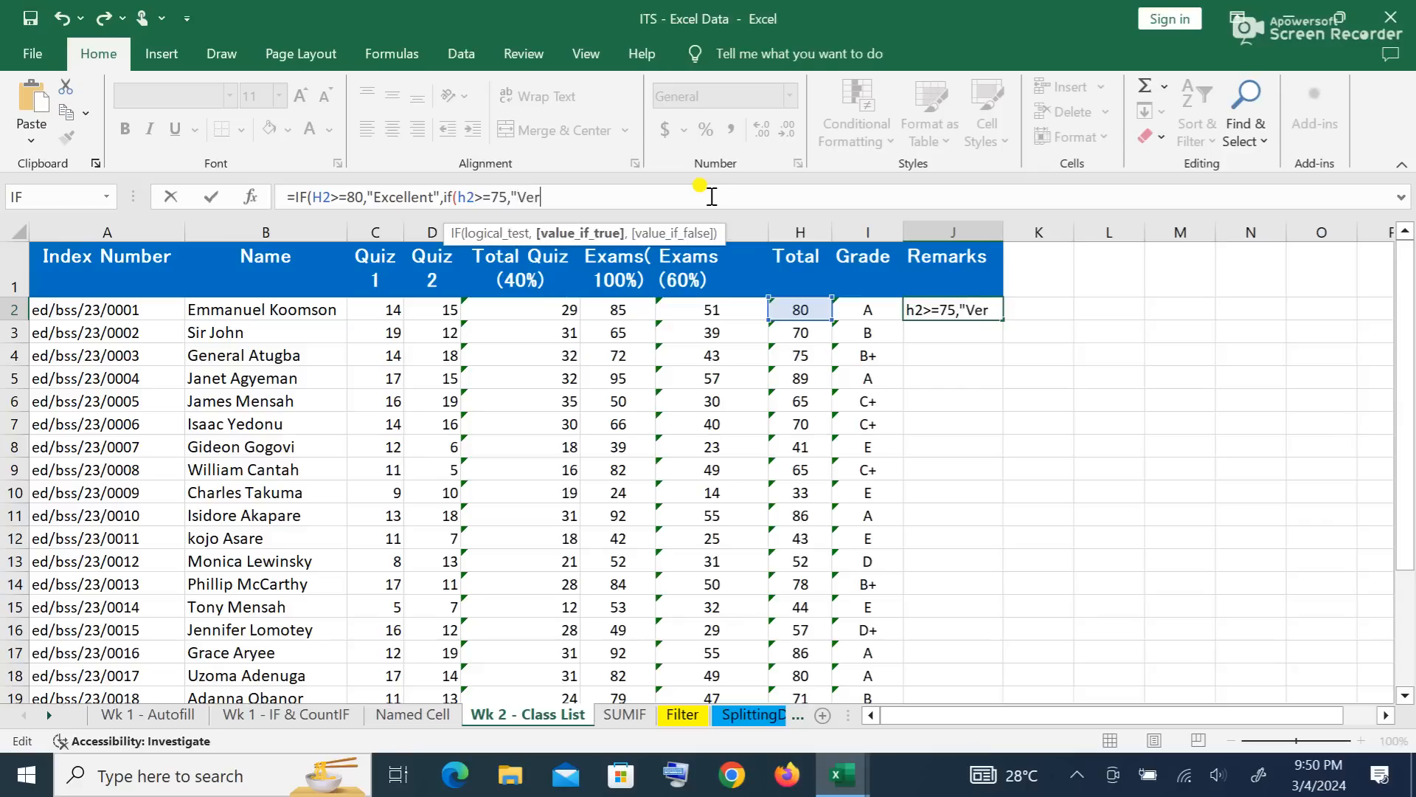
text(y good")
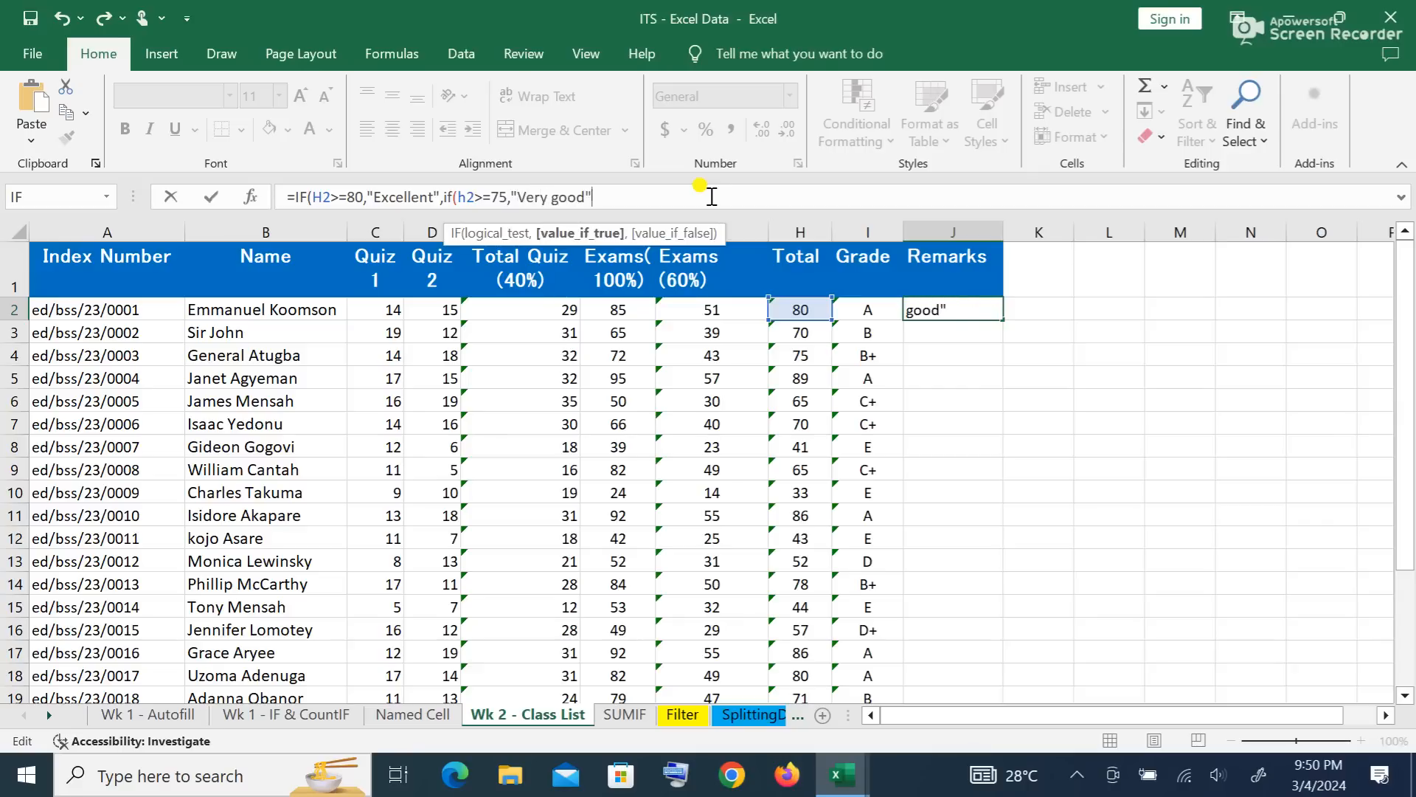
text())
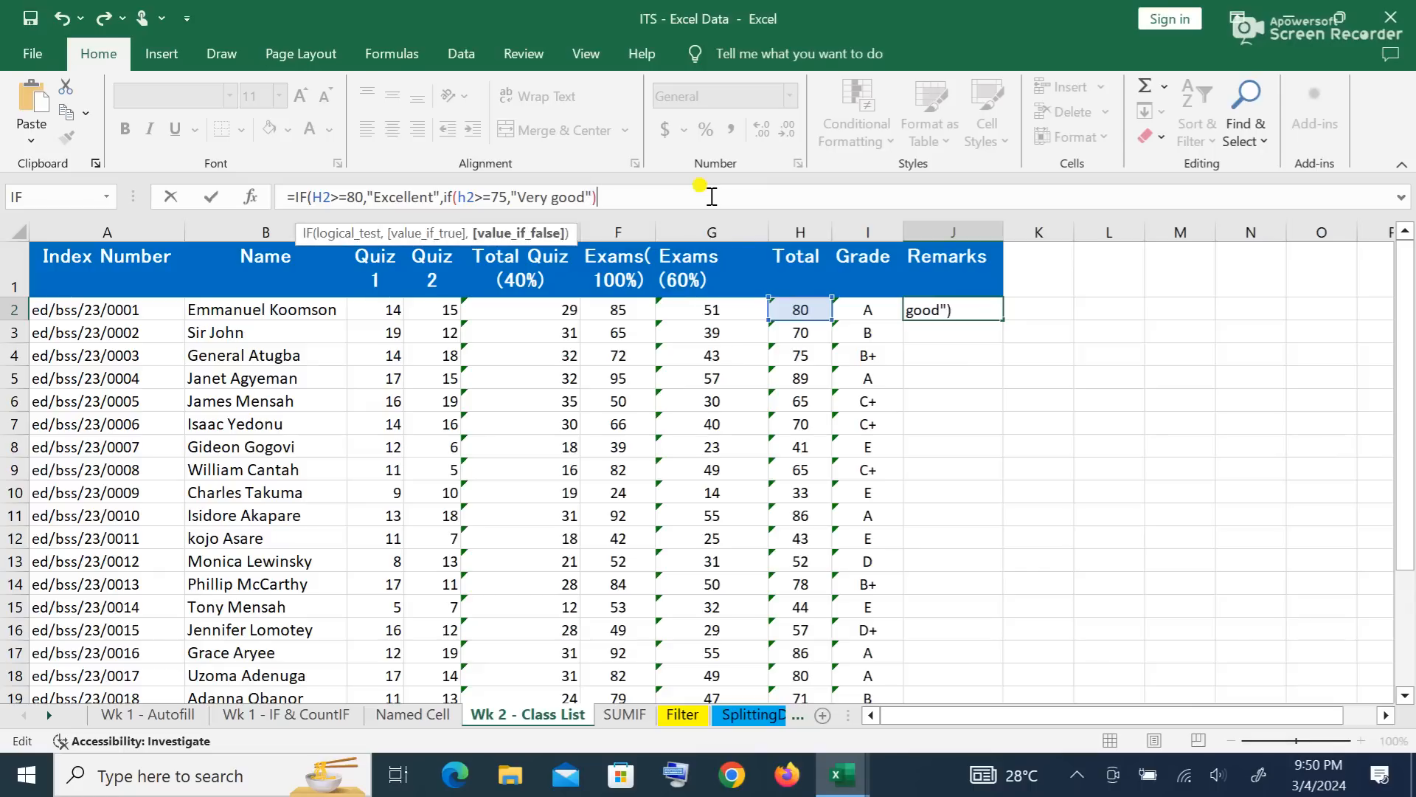
text())
key(Return)
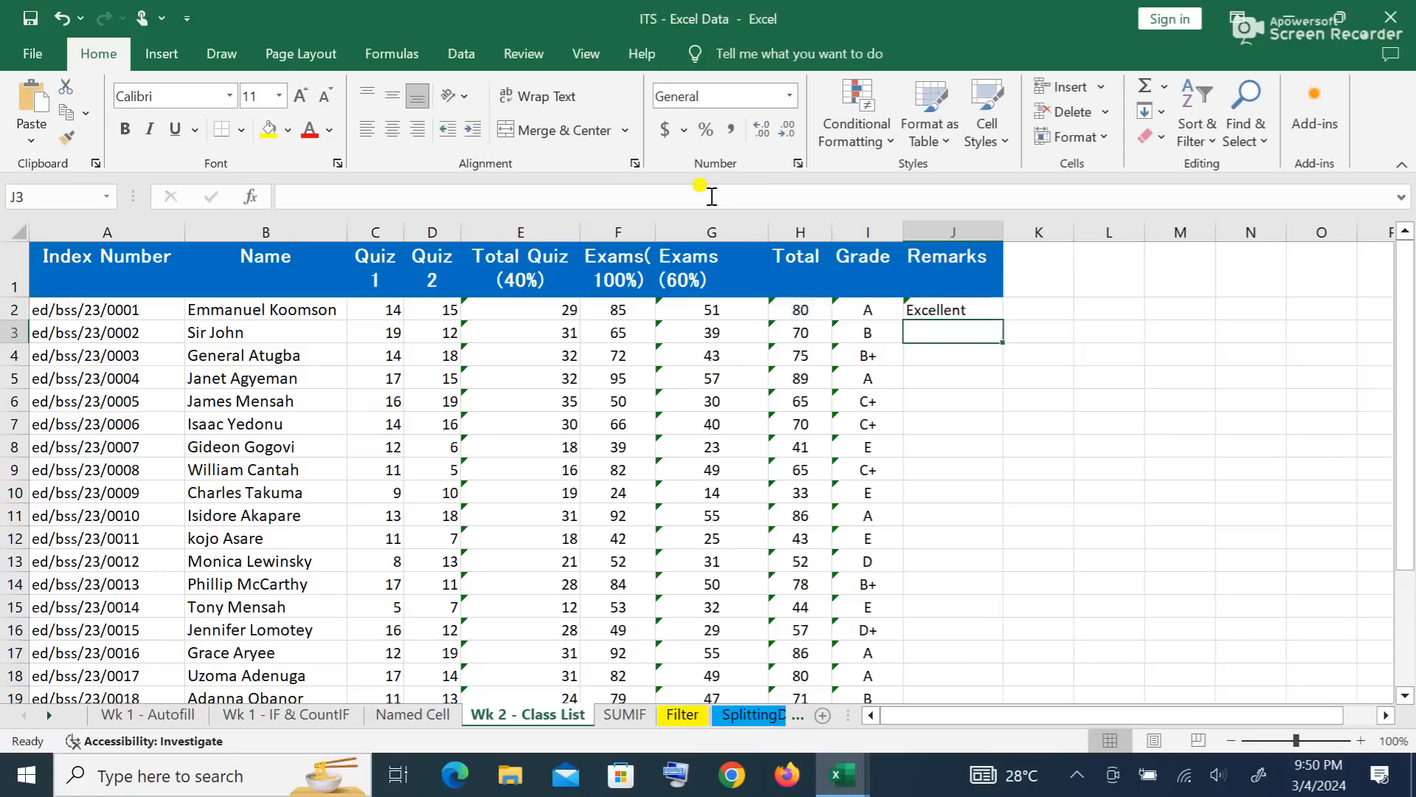
Step: Fill the J2 remark formula down to row 19, then undo the fill
click(964, 309)
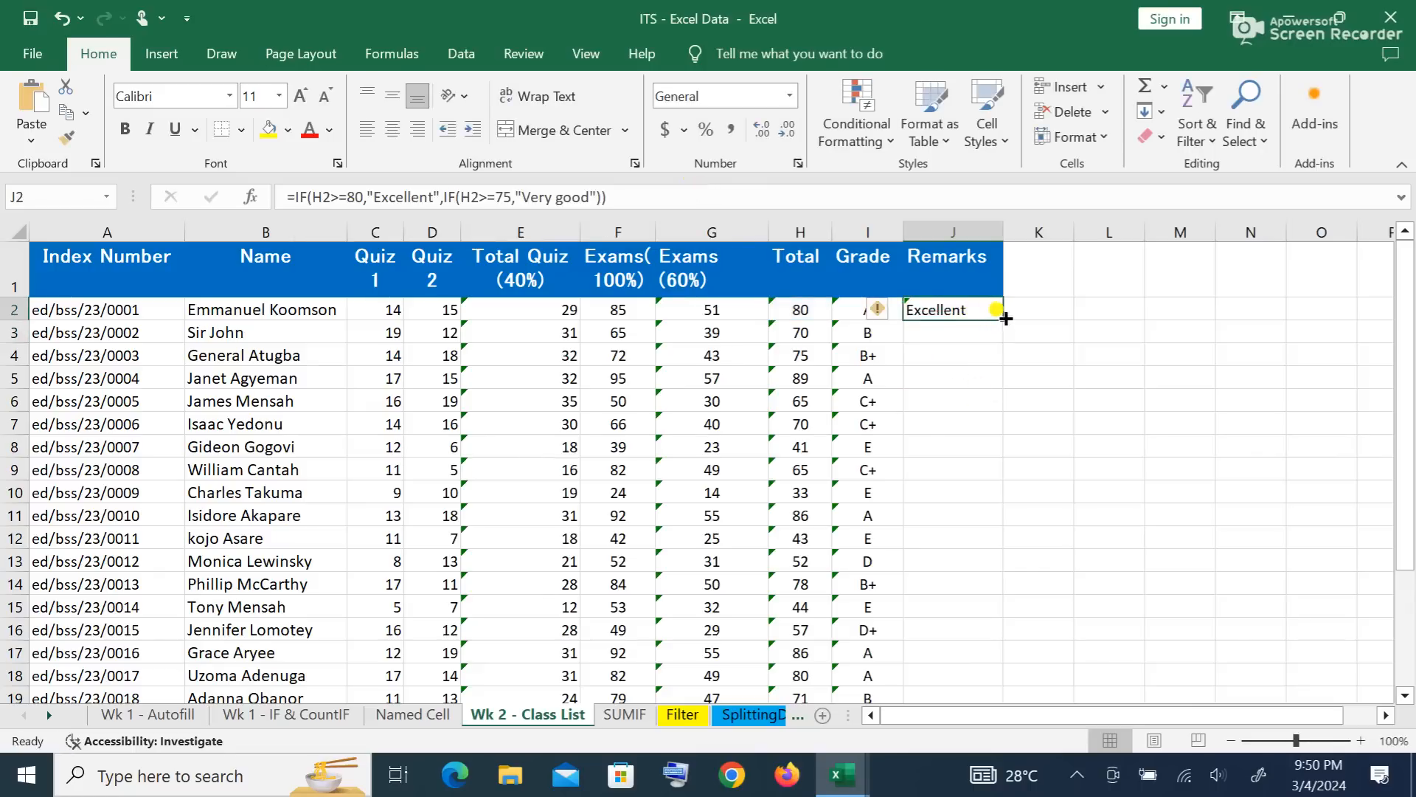
double_click(1004, 319)
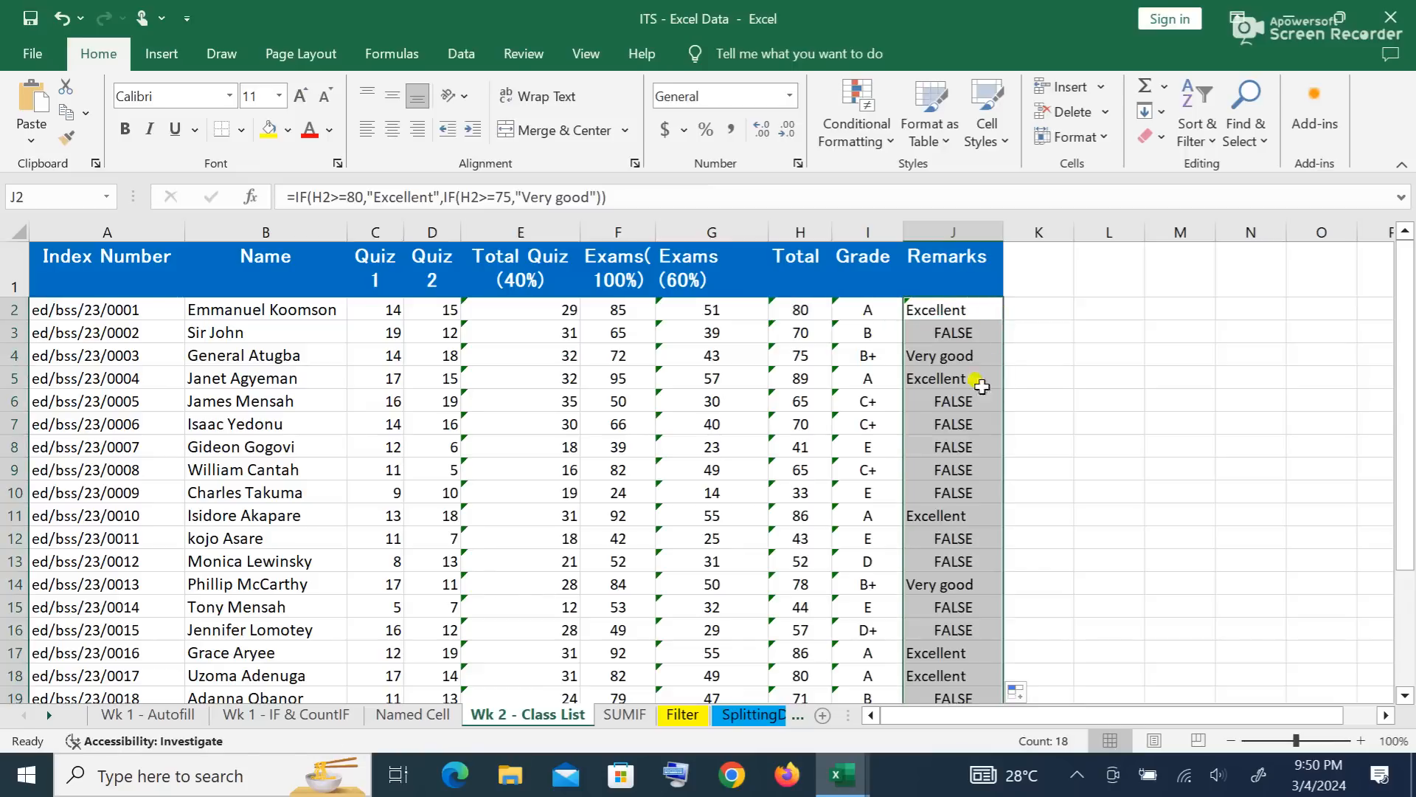
click(1131, 480)
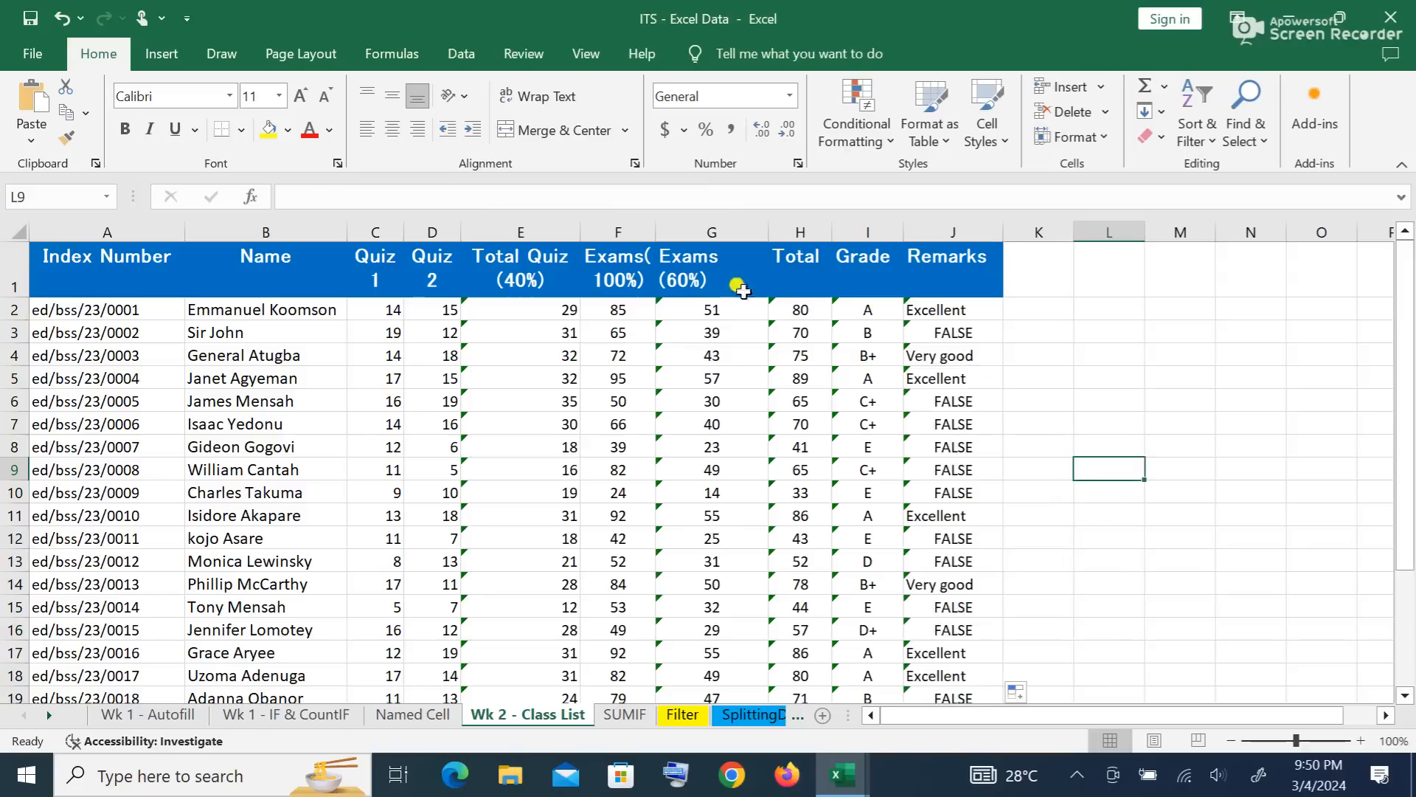
key(ctrl+z)
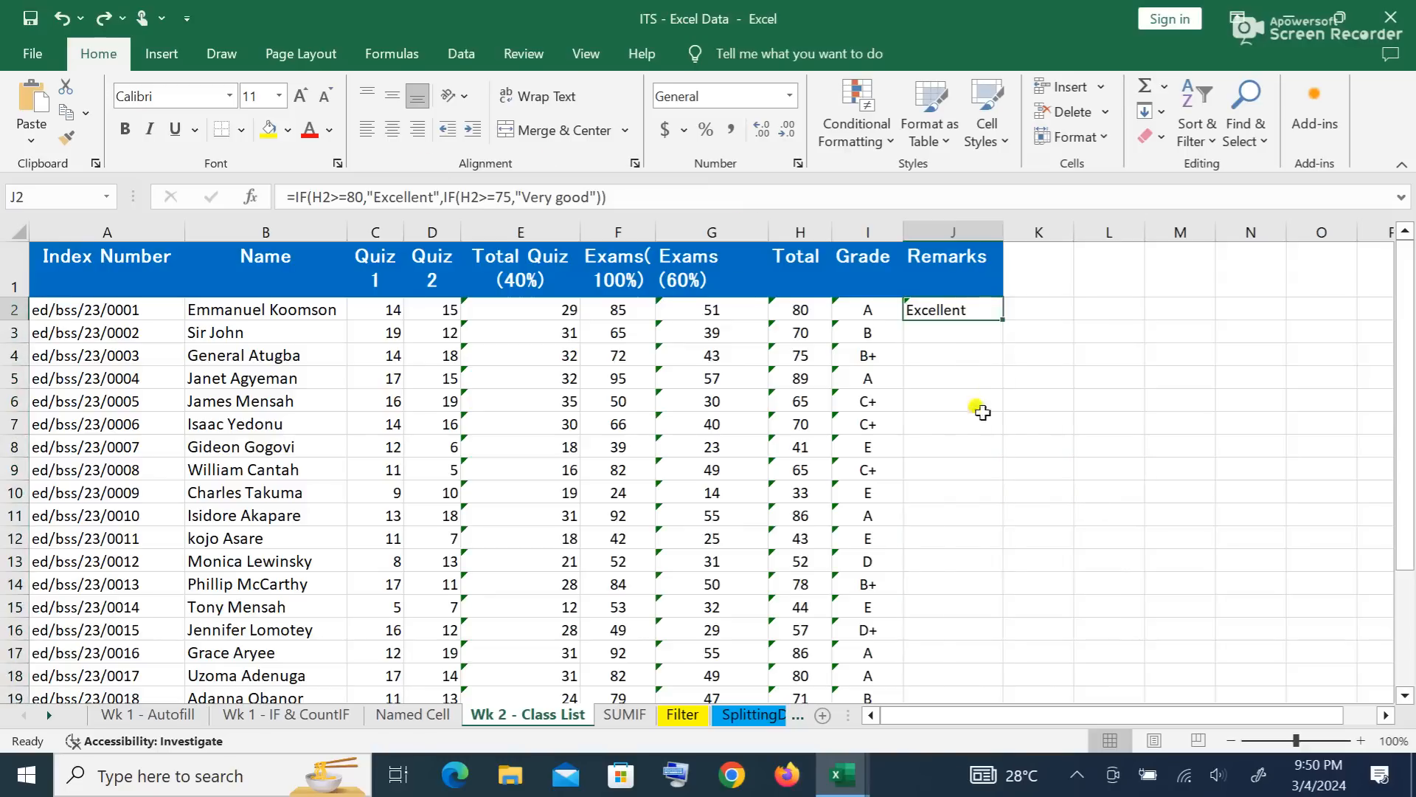
click(613, 198)
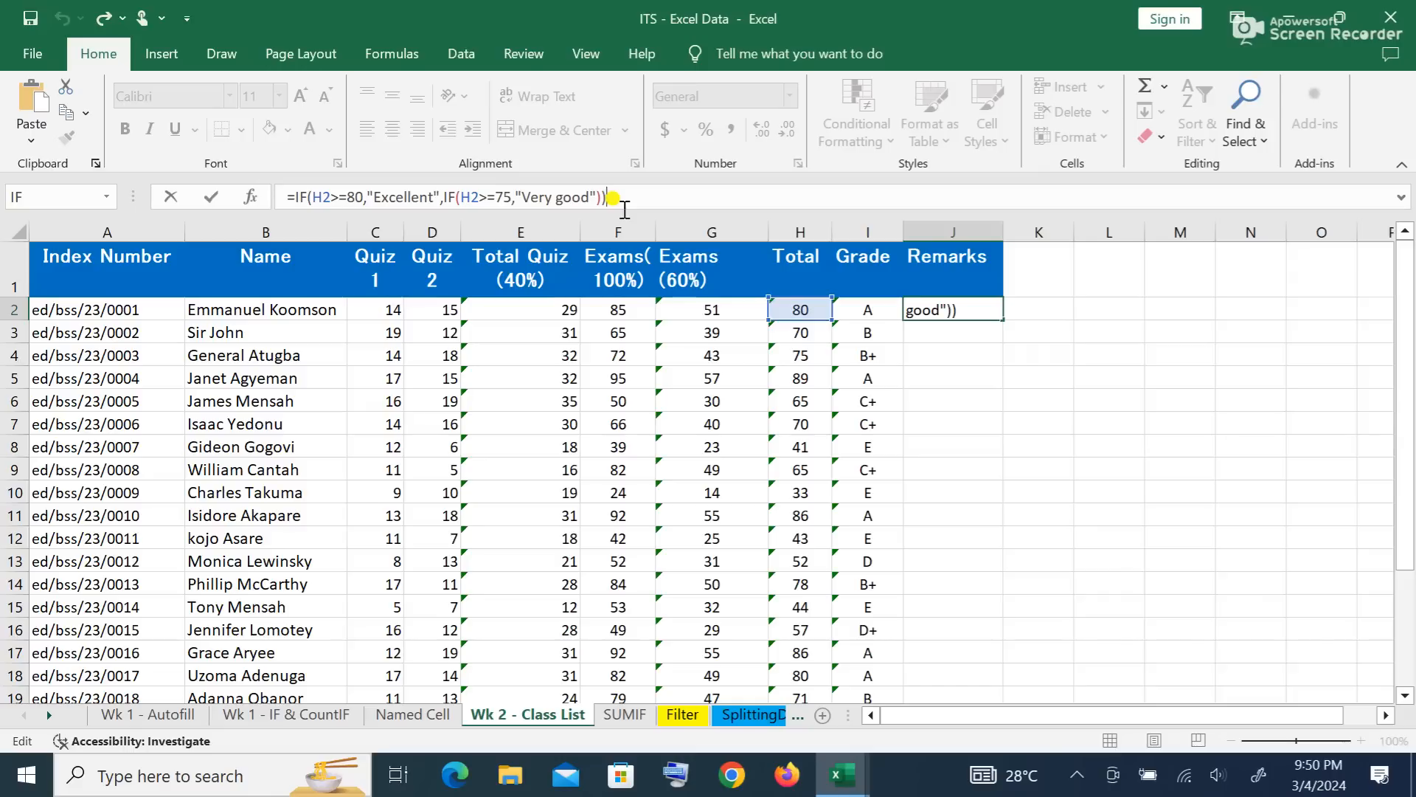
Step: Add a third IF level to J2 returning "Good" for totals of 70 or more
key(Left)
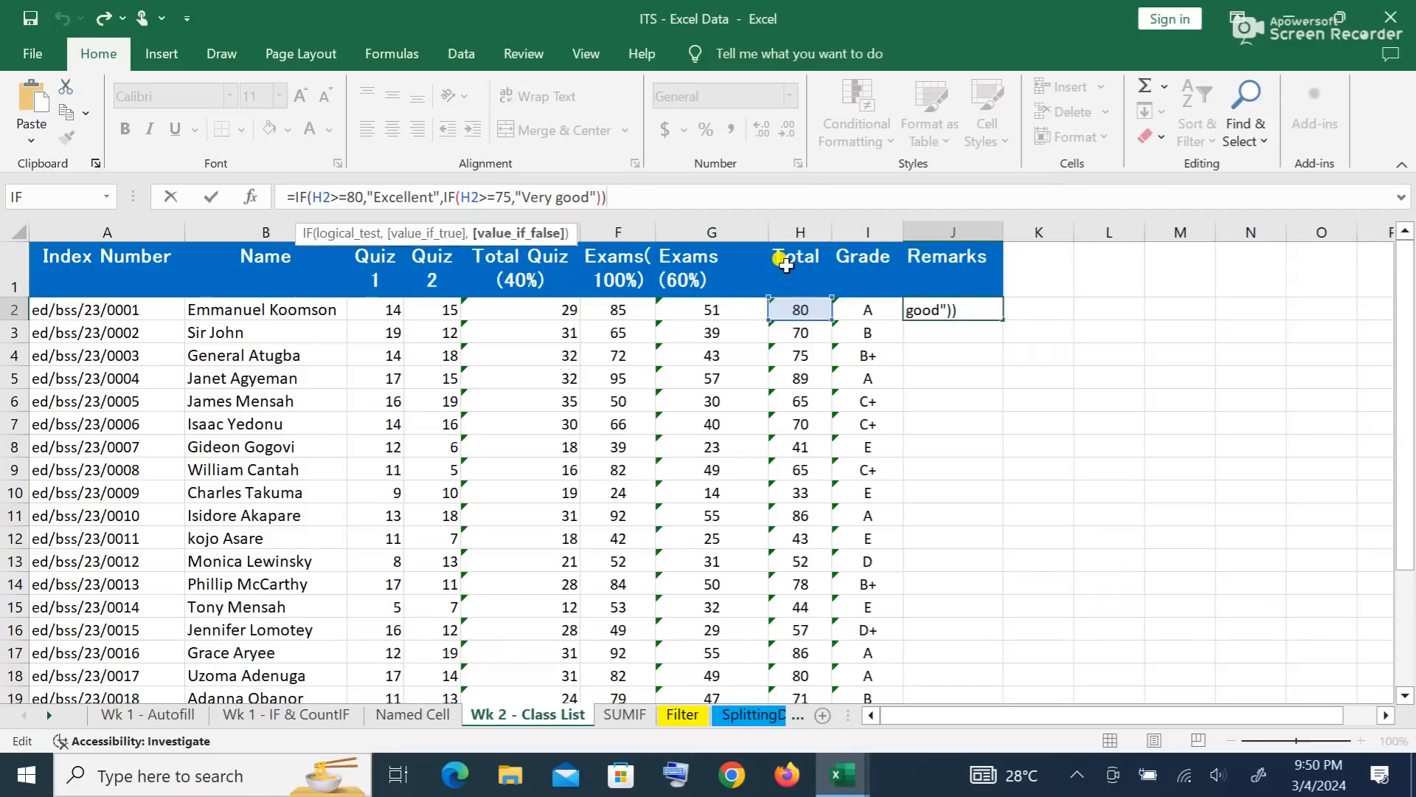
key(BackSpace)
key(BackSpace)
text(,)
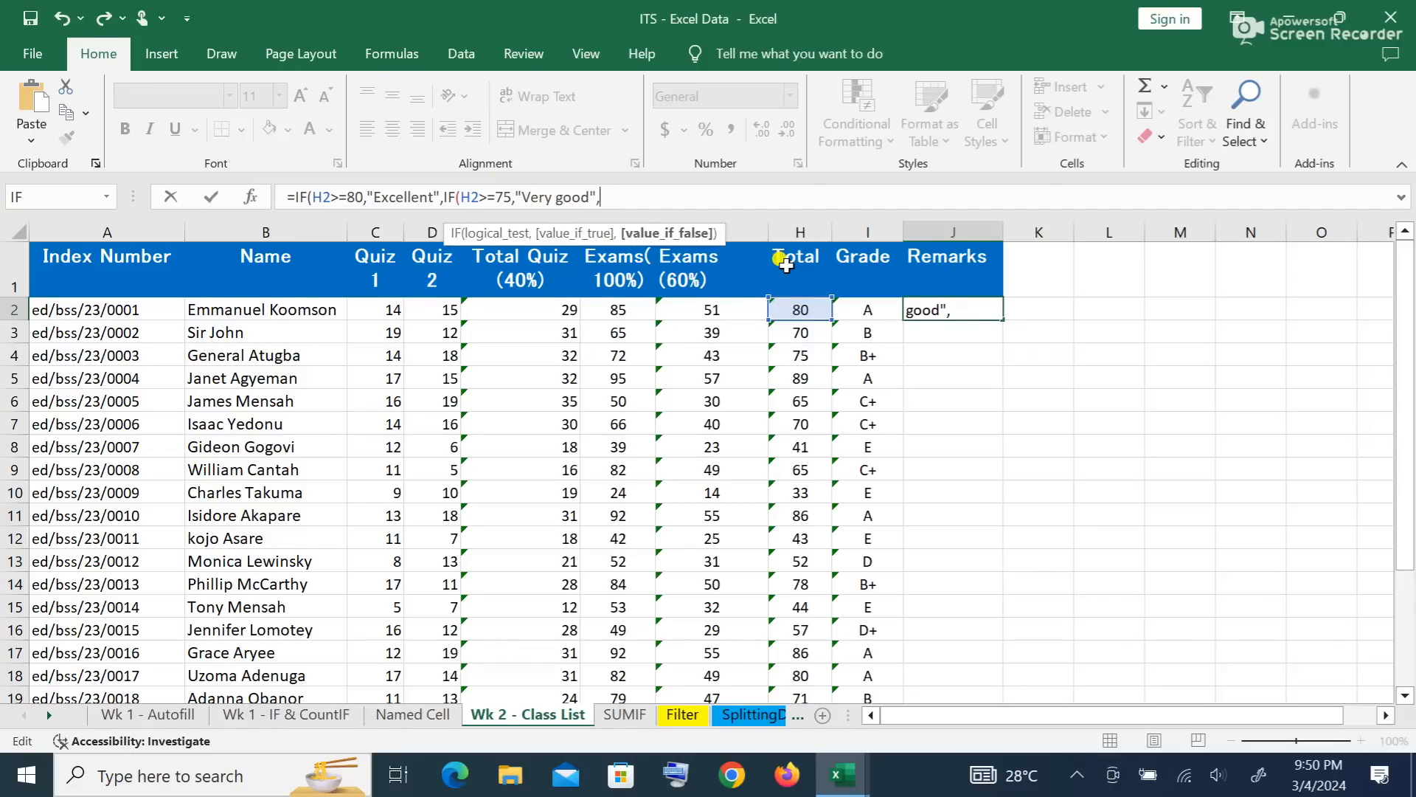
text(i)
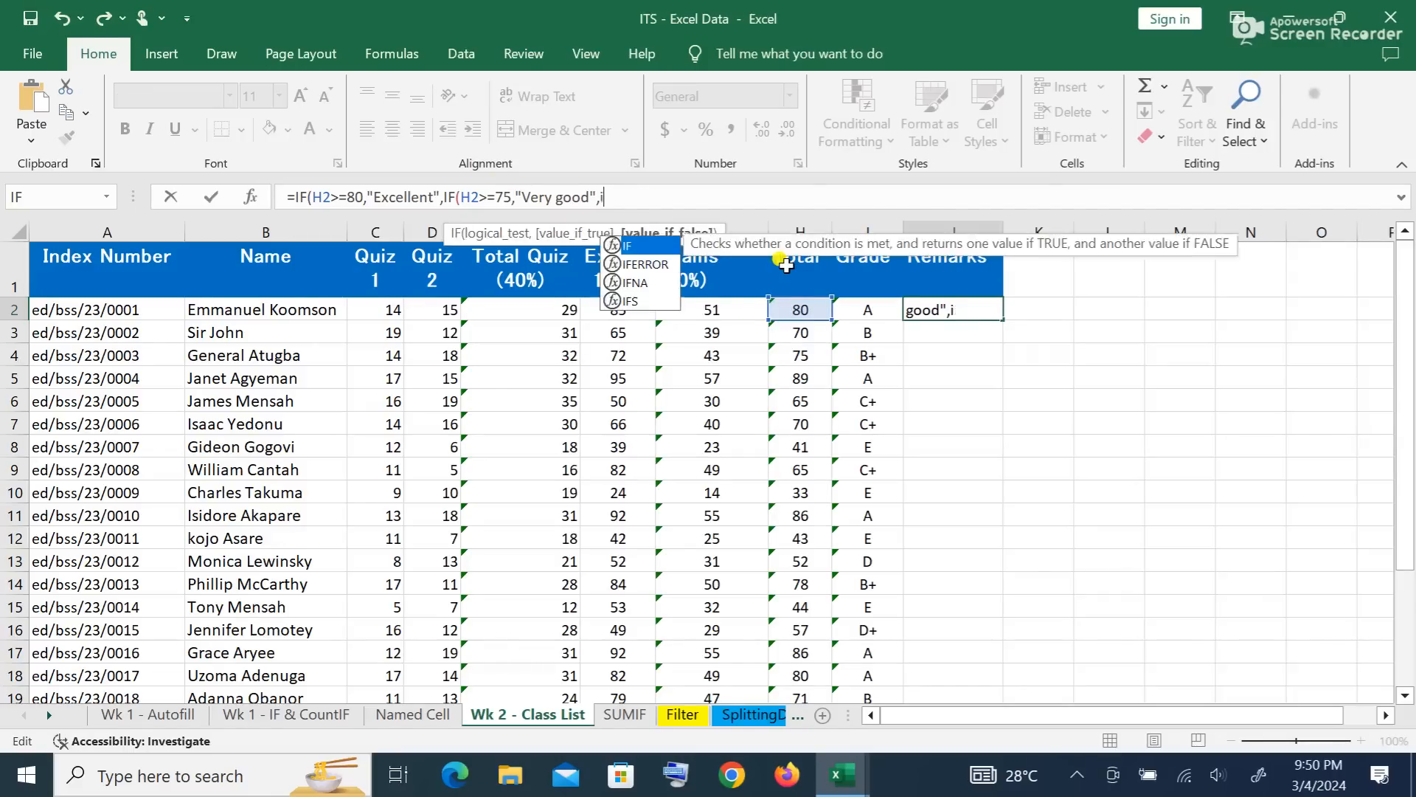
text(f()
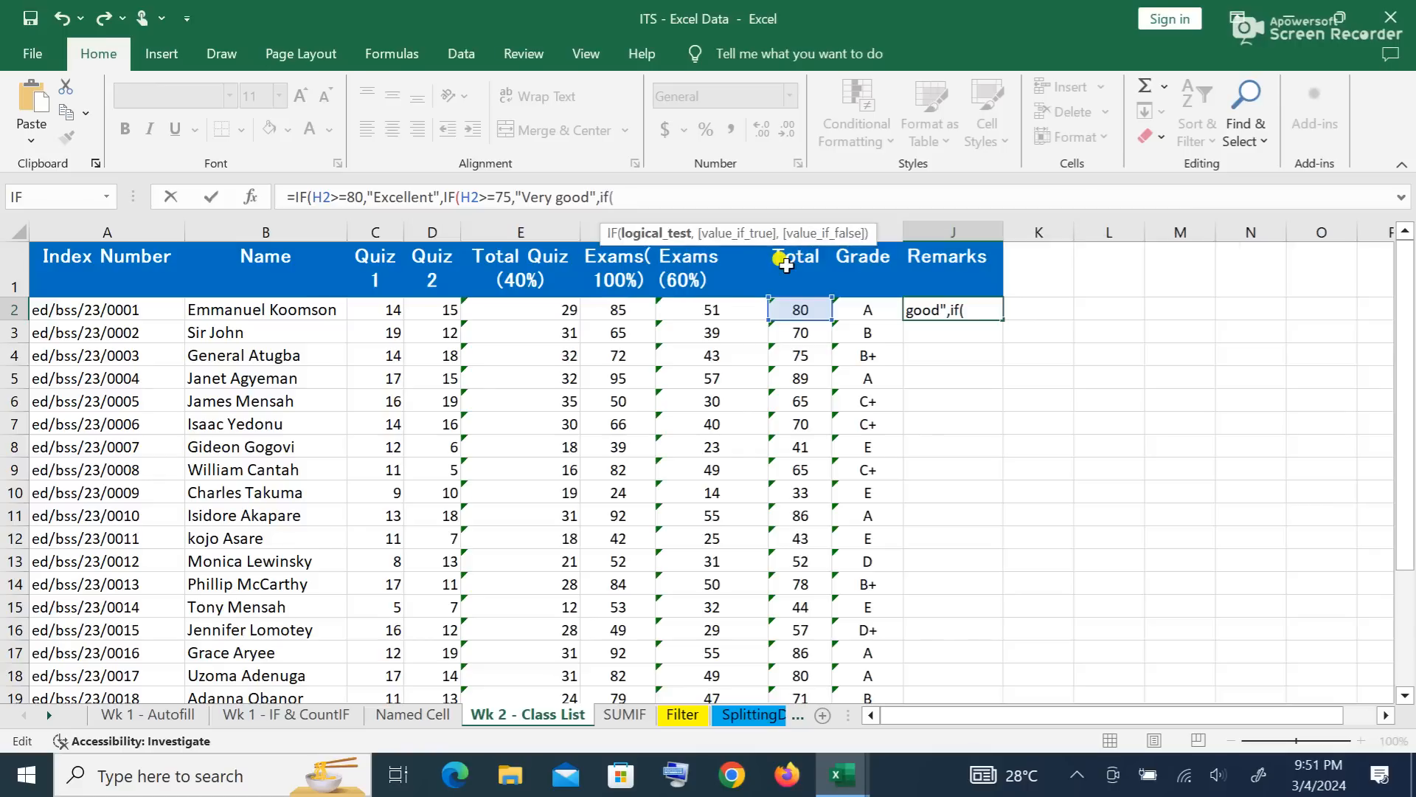
text(h2>=)
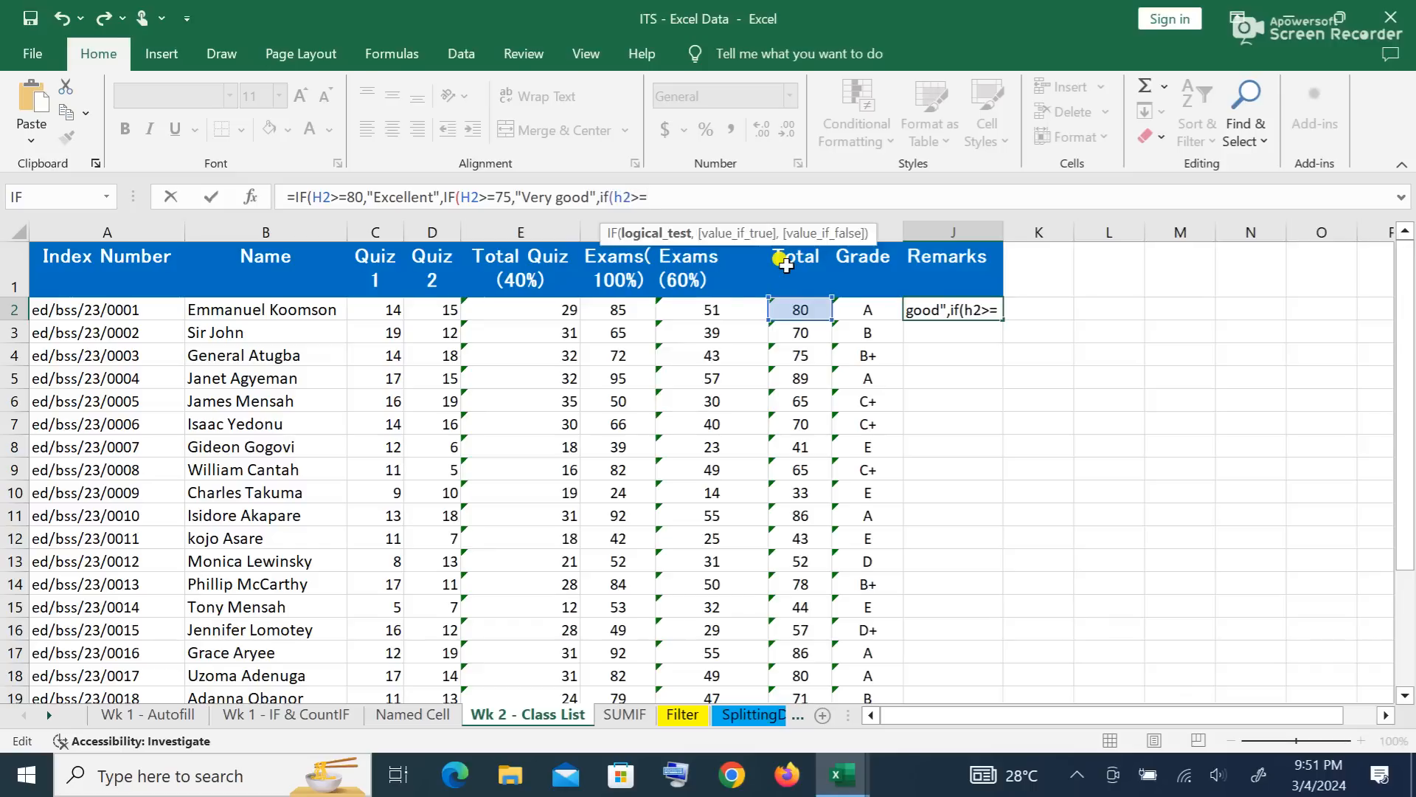
text(70,)
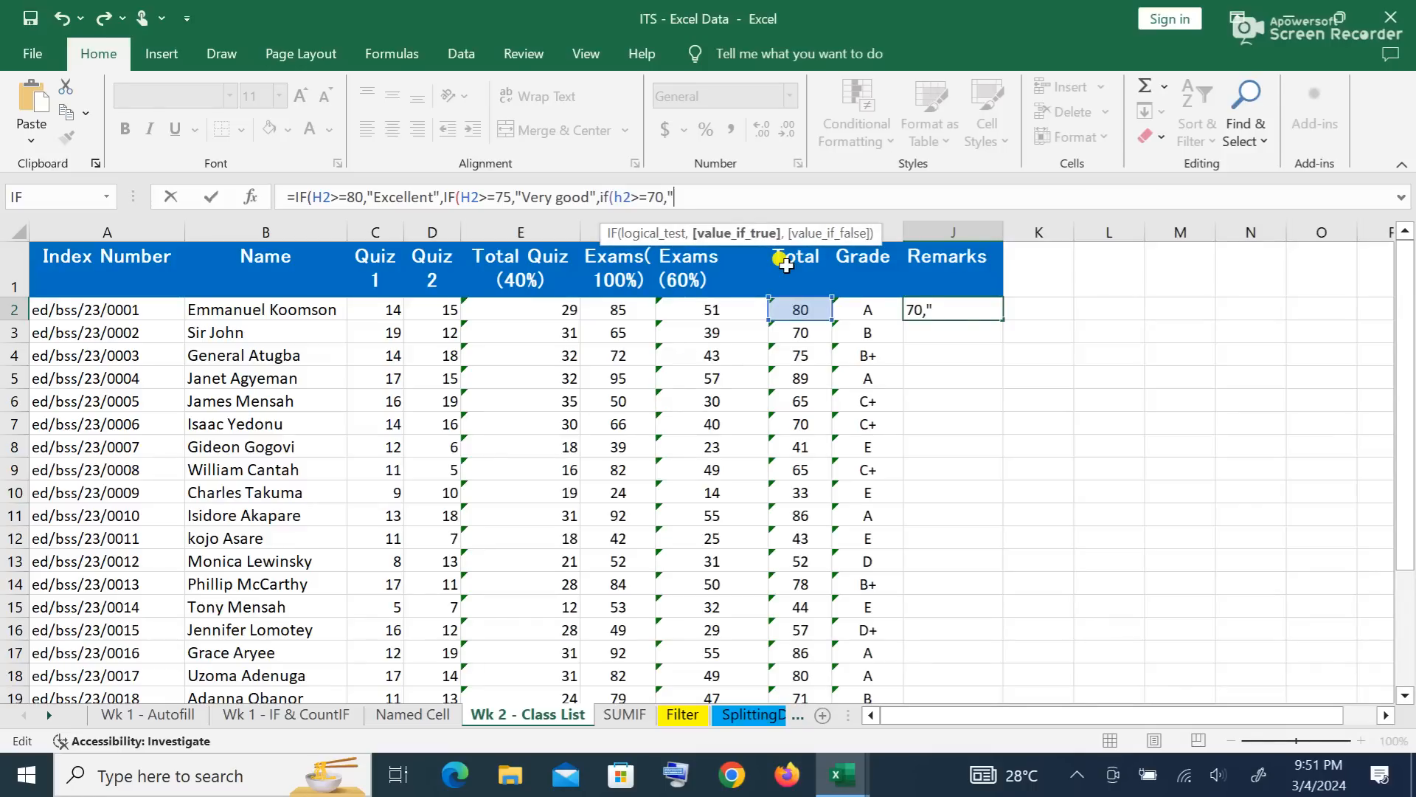
text("Good)
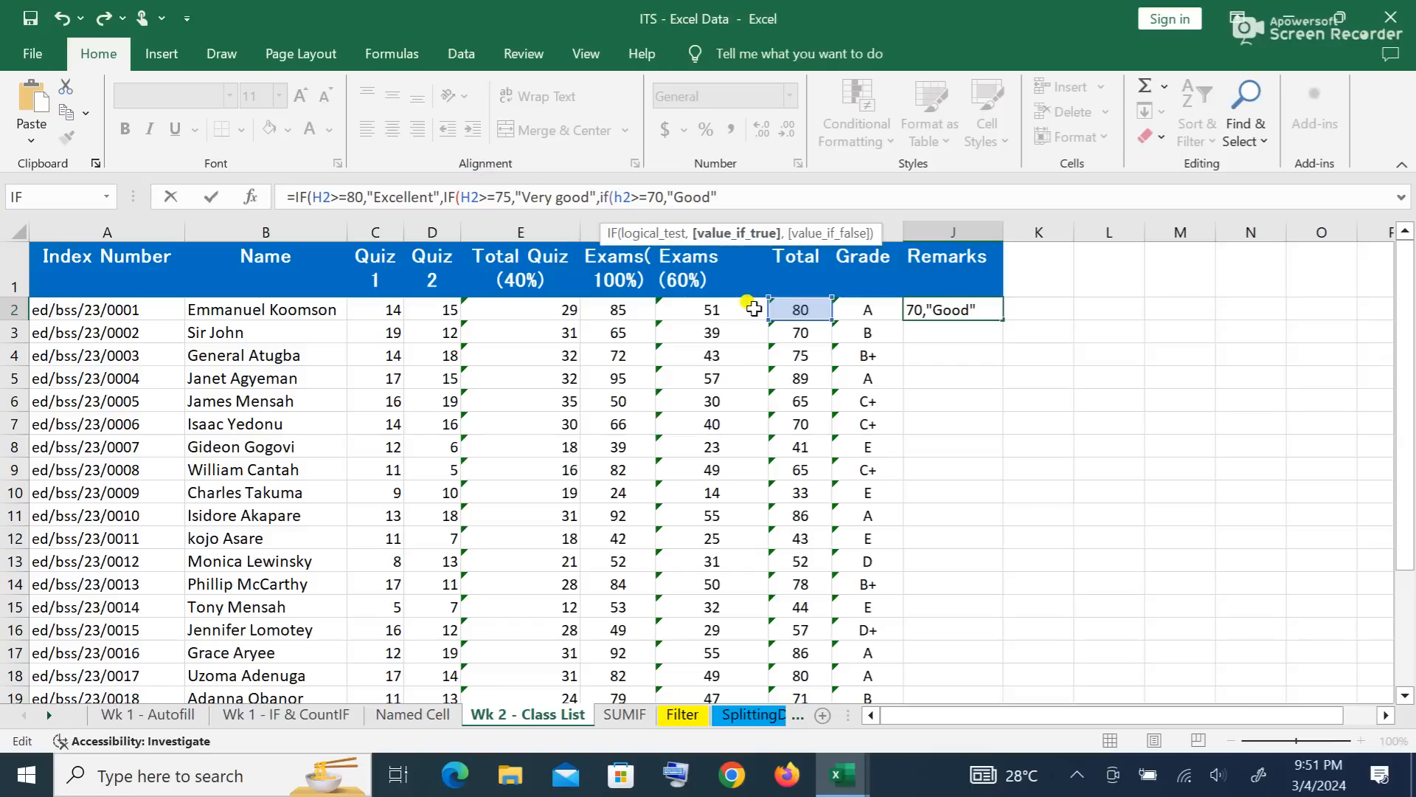
text())))
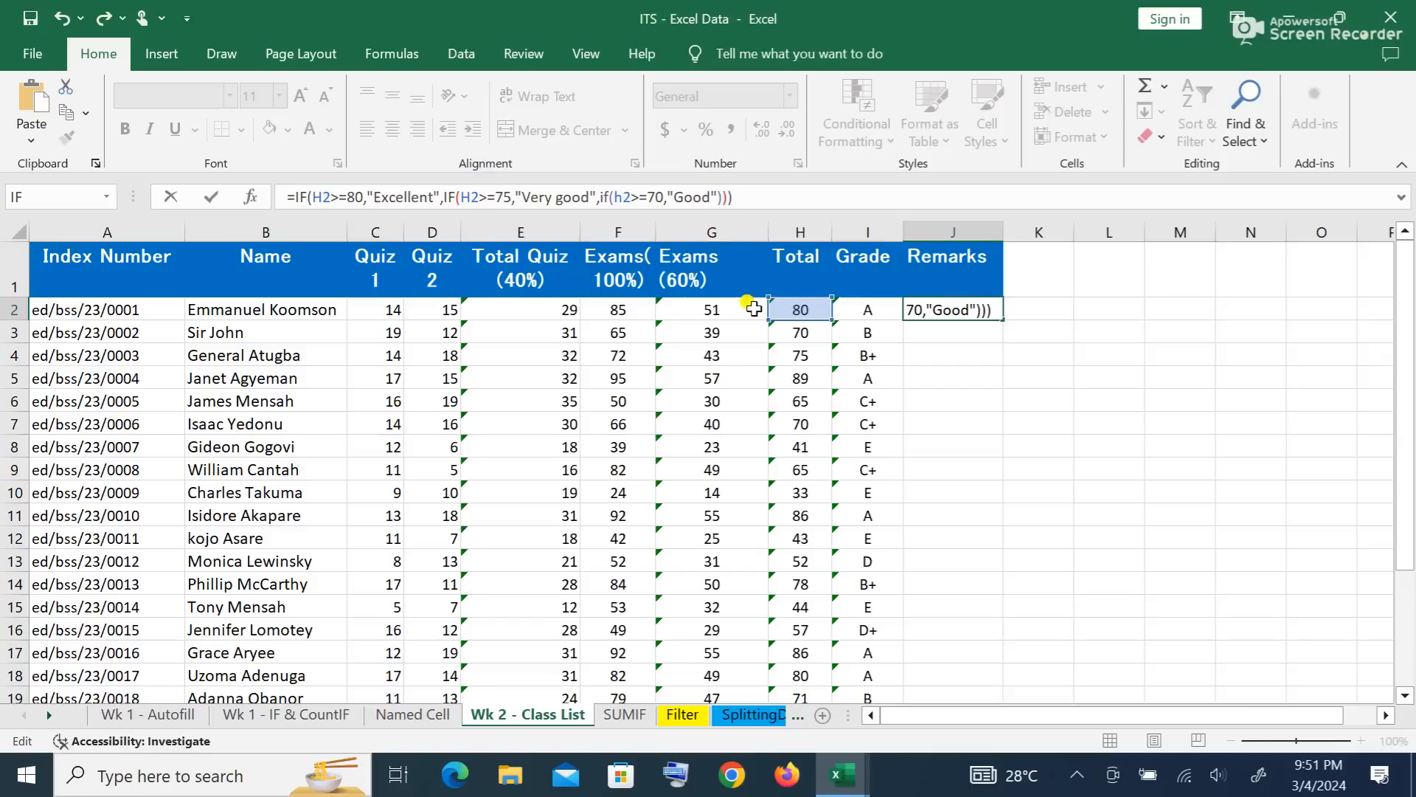
key(Return)
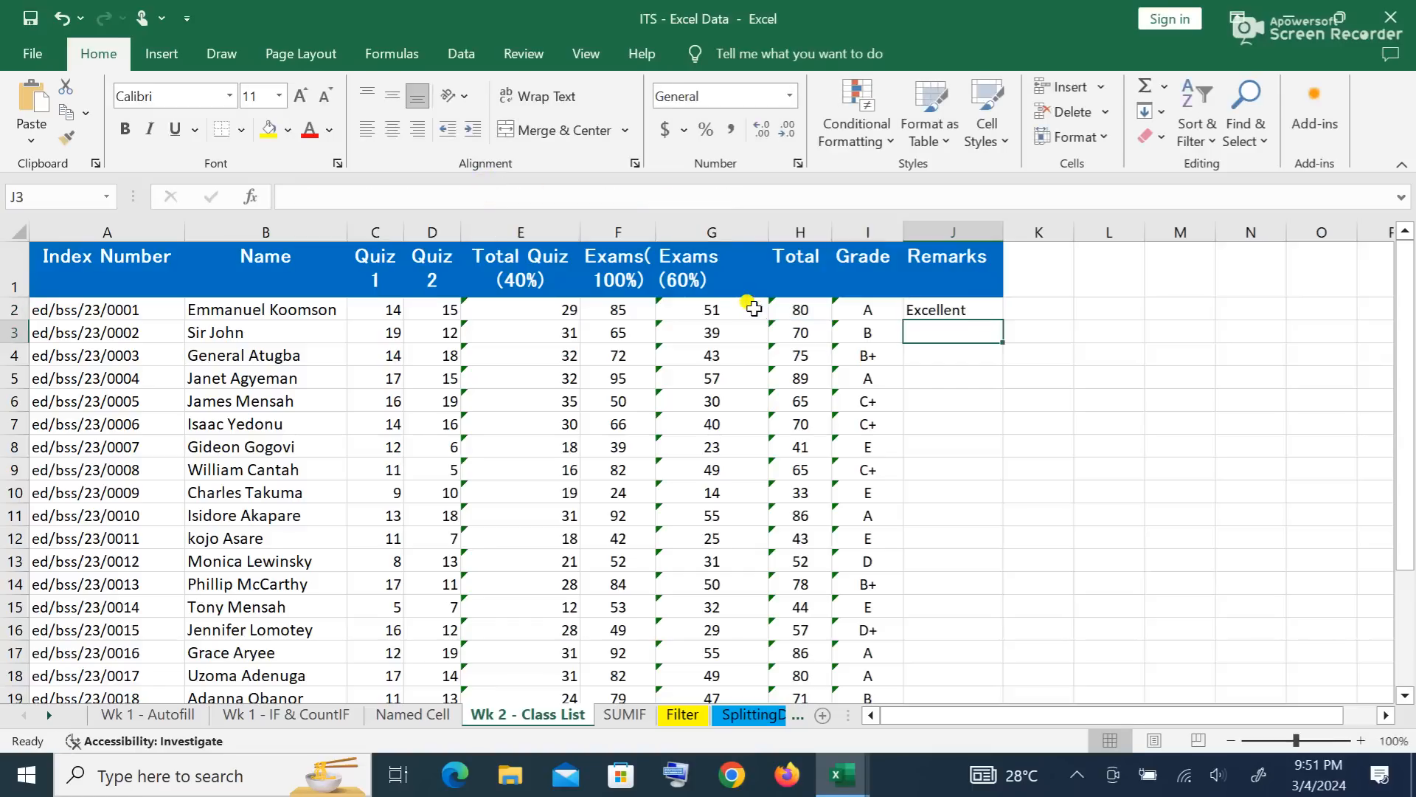
Step: Fill J2's remark formula down the whole Remarks column
click(985, 310)
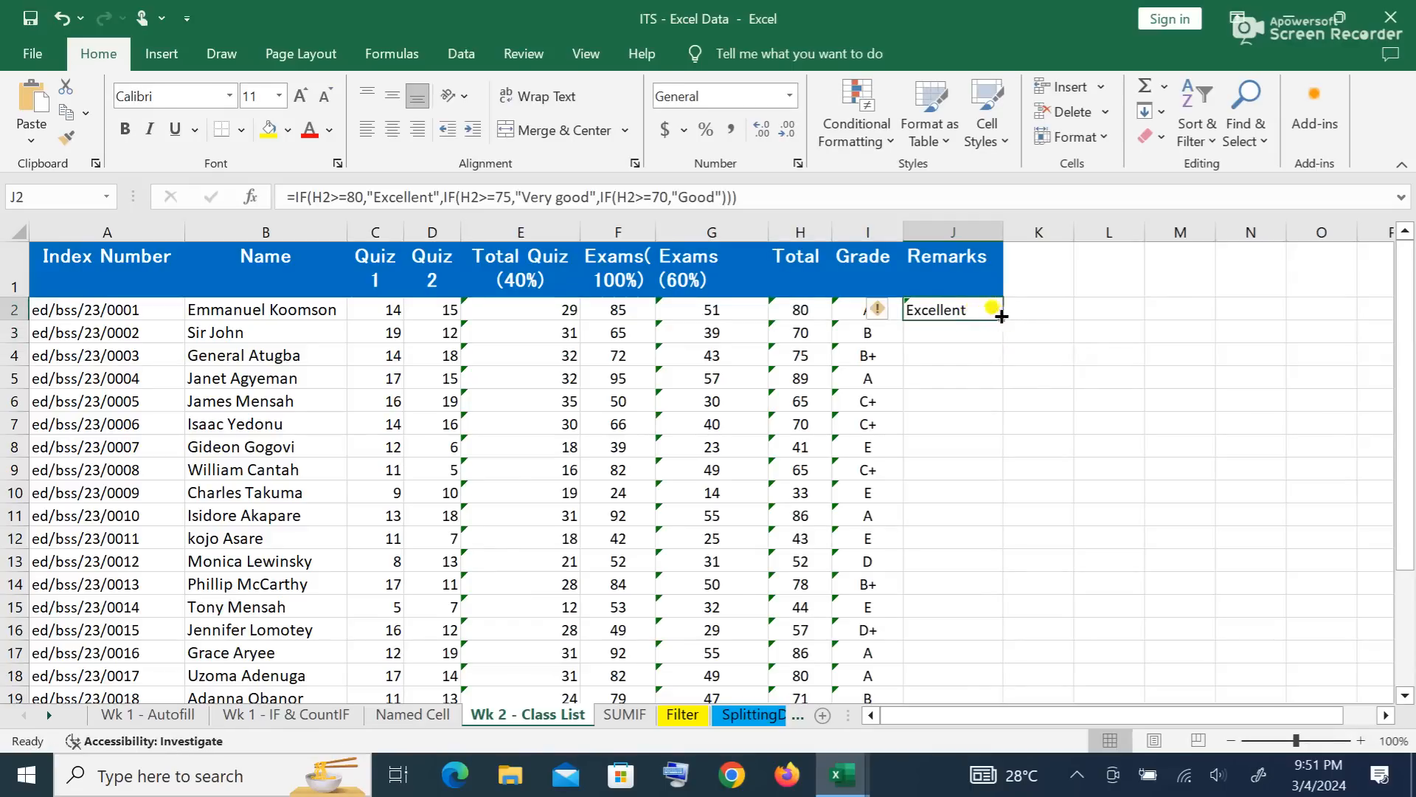
double_click(1001, 320)
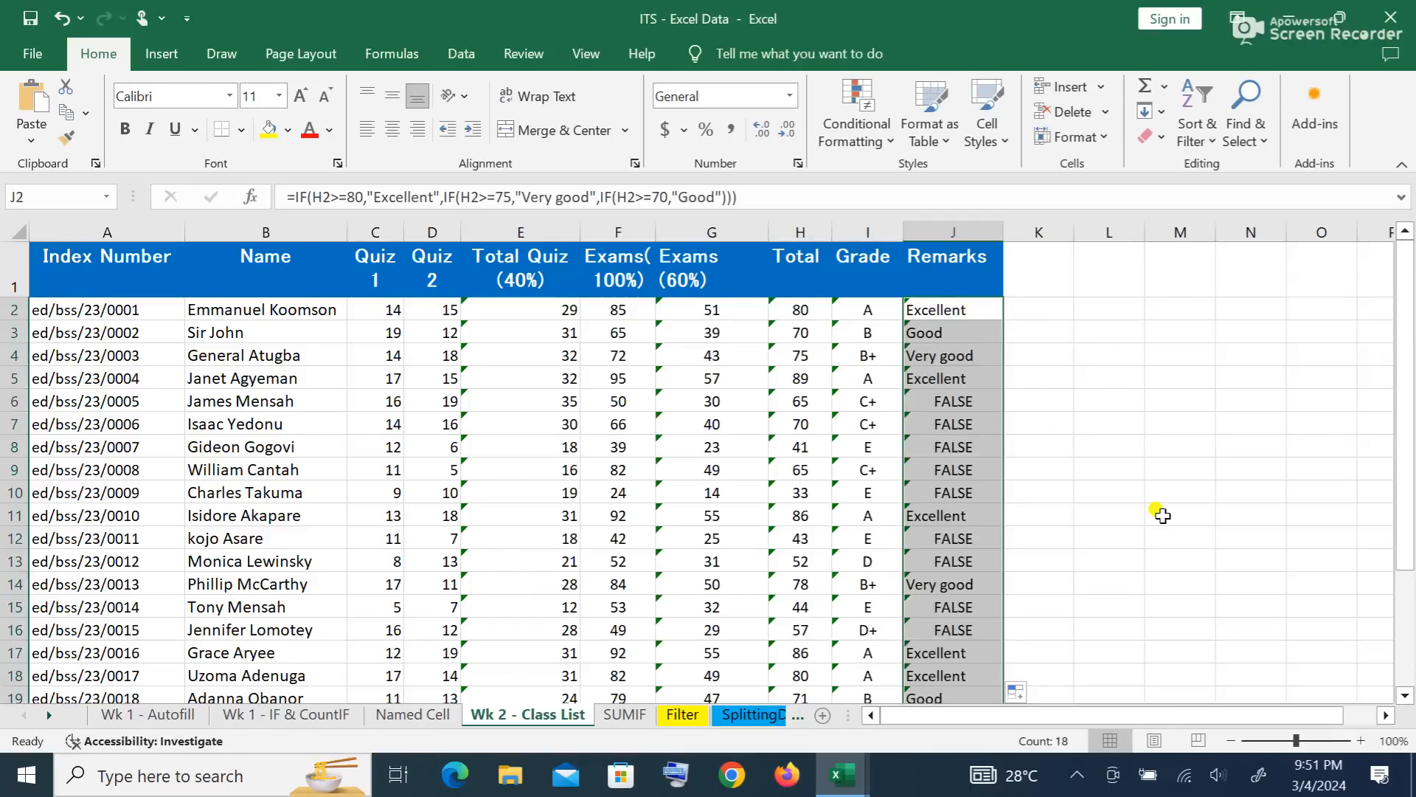
scroll(1162, 512, down, 2)
click(1105, 525)
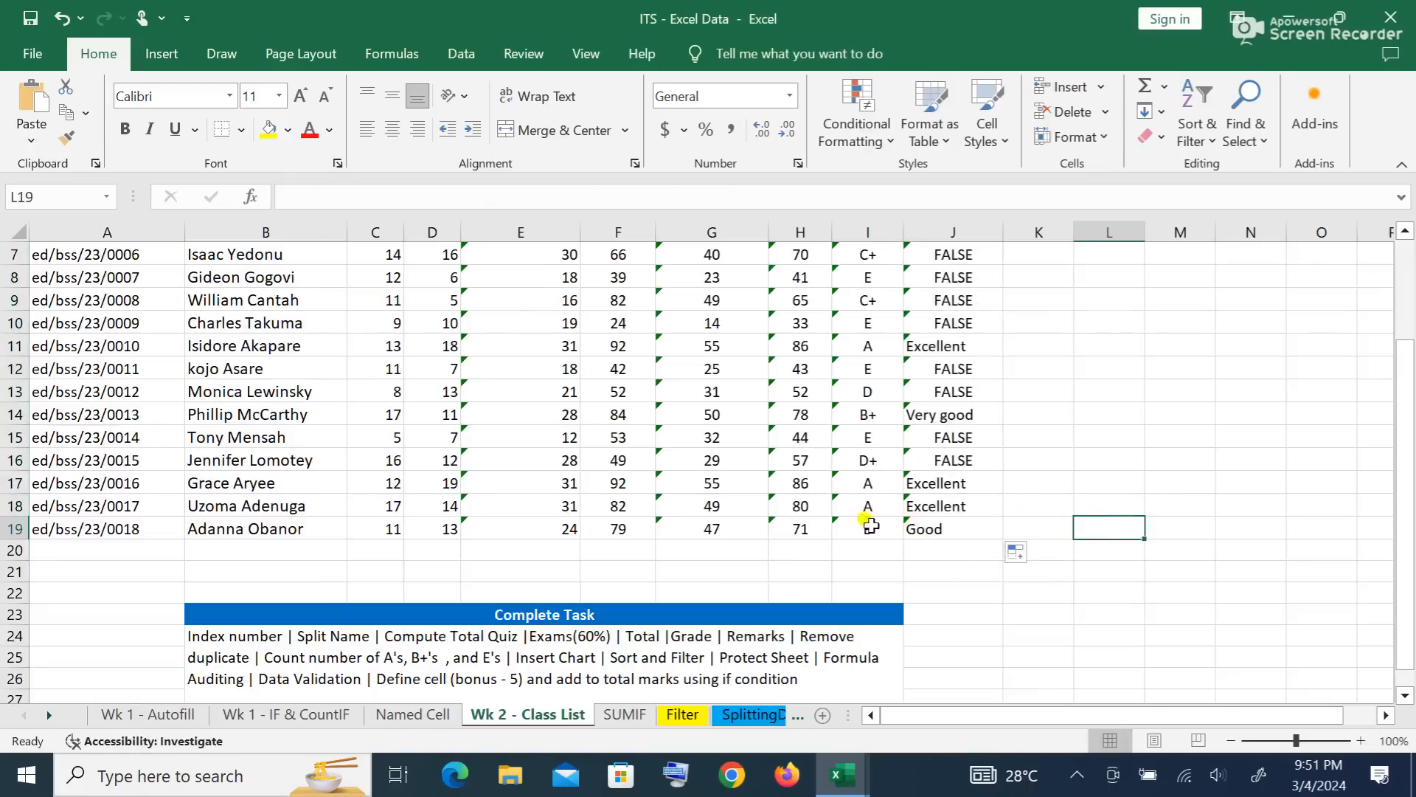
scroll(1066, 442, up, 2)
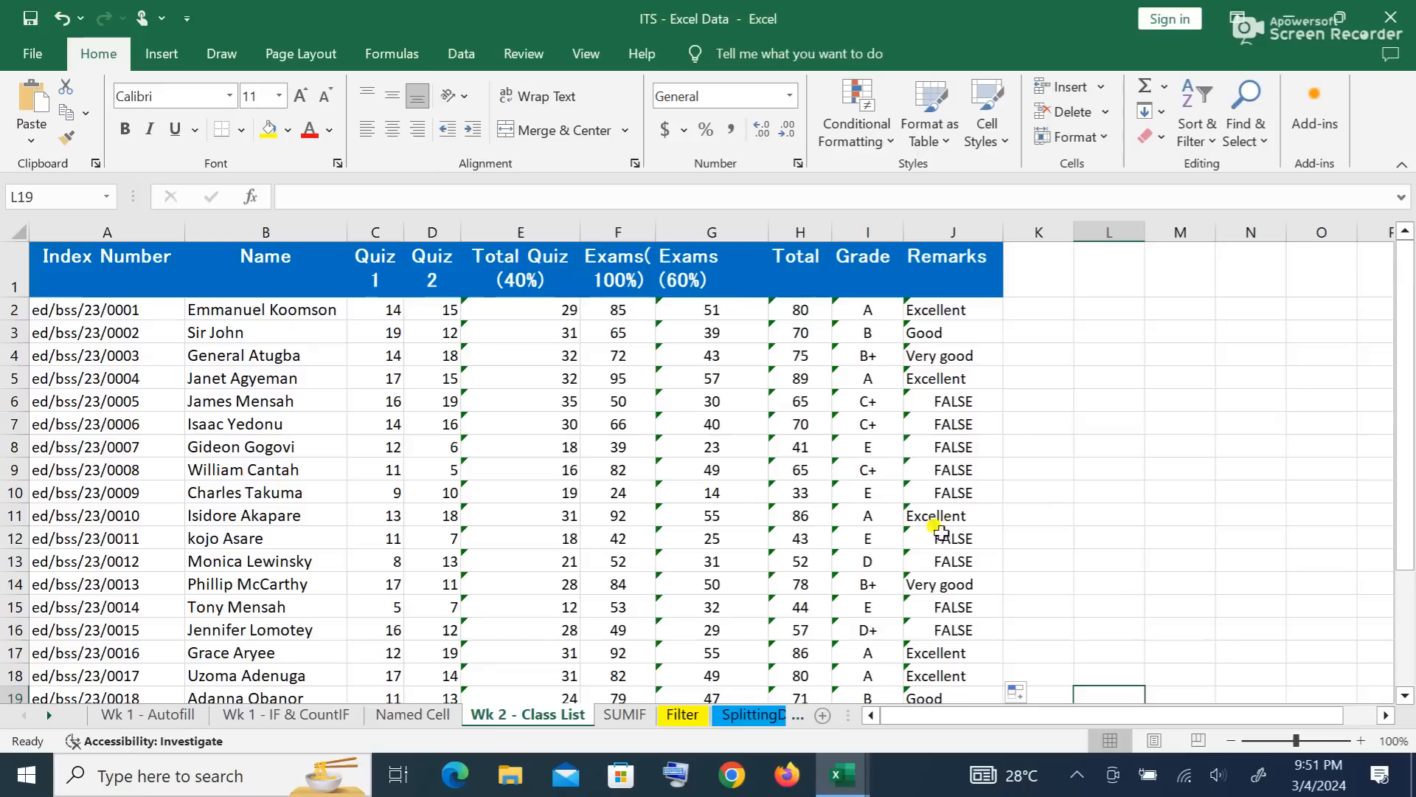
click(683, 715)
Step: On the Filter sheet, turn AutoFilter off and back on for the employee table's header row
scroll(550, 419, up, 20)
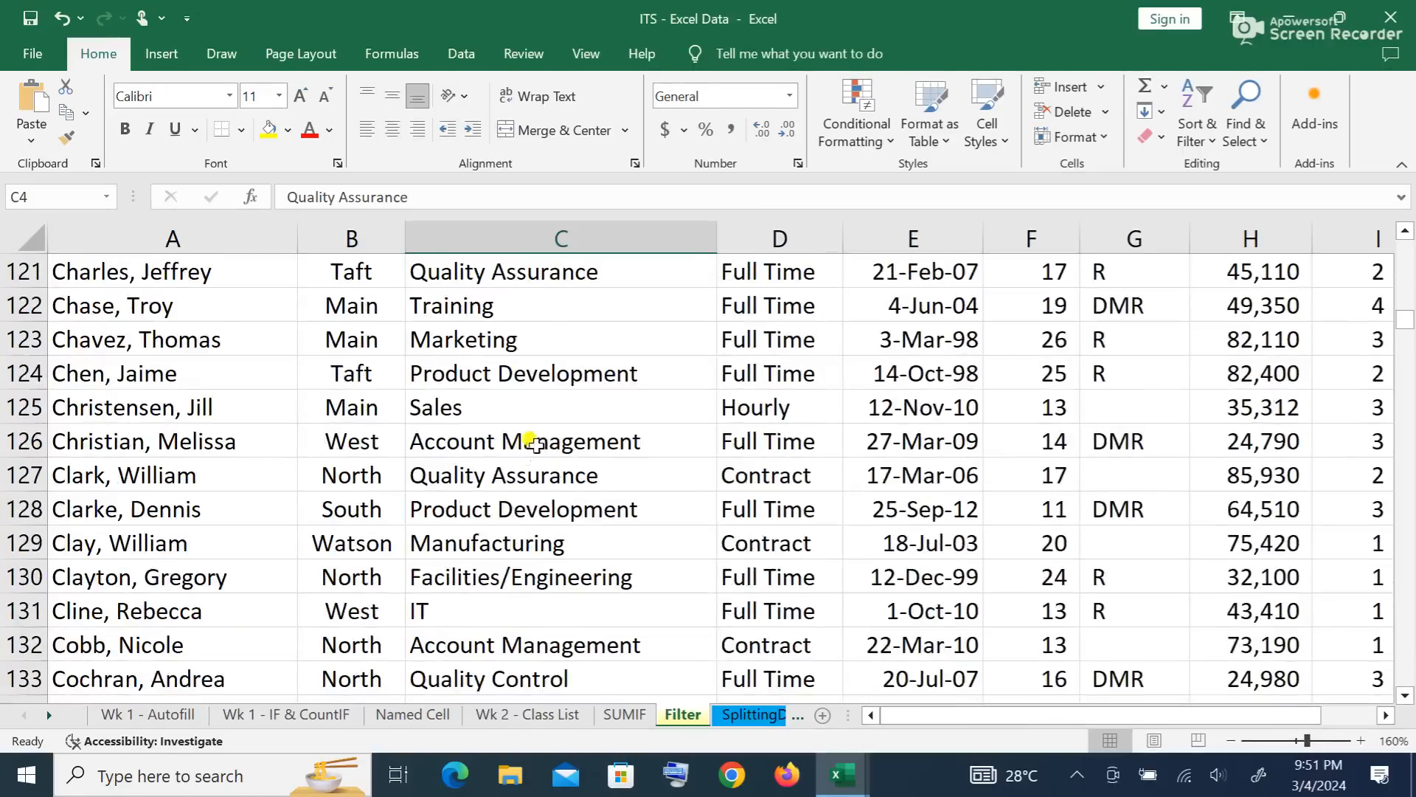
scroll(523, 381, up, 20)
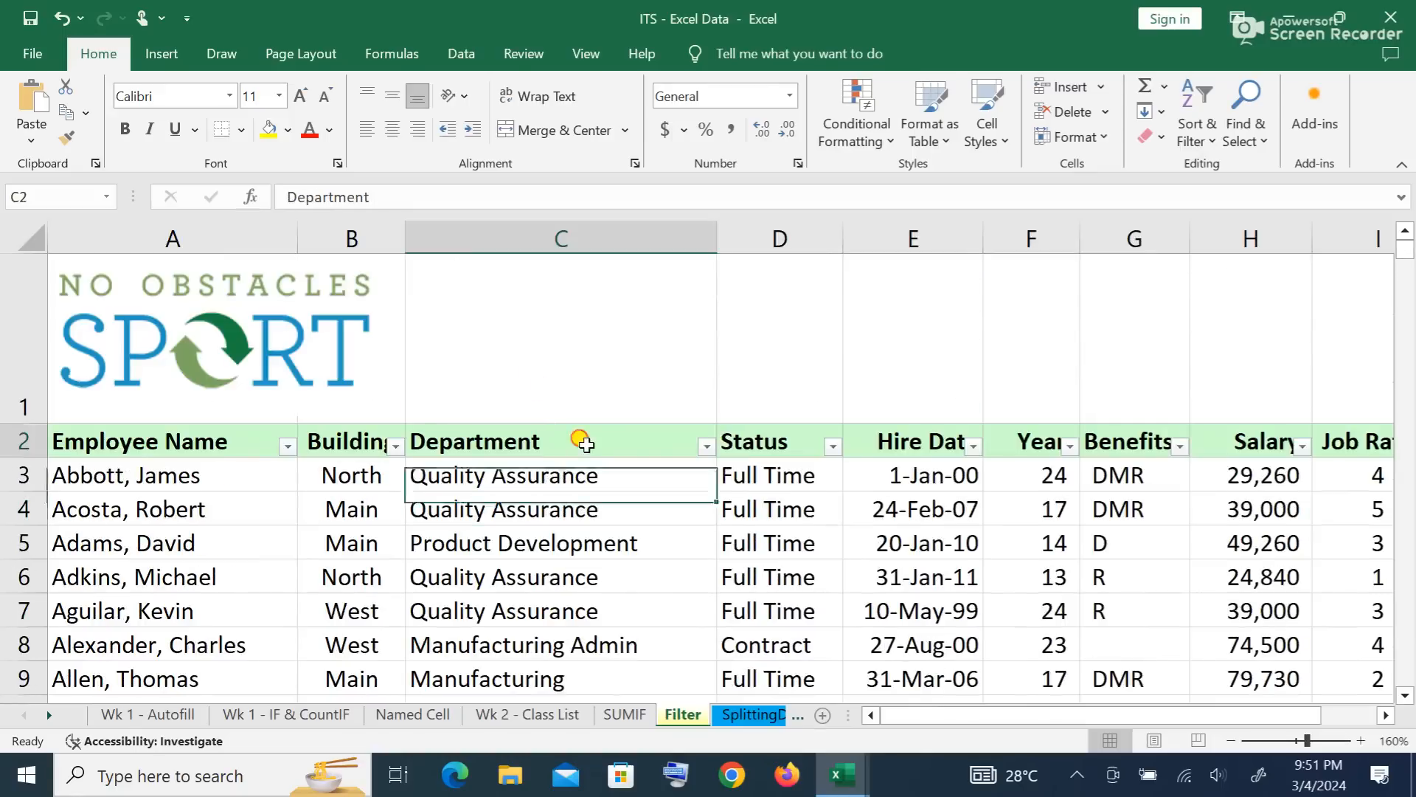
click(578, 441)
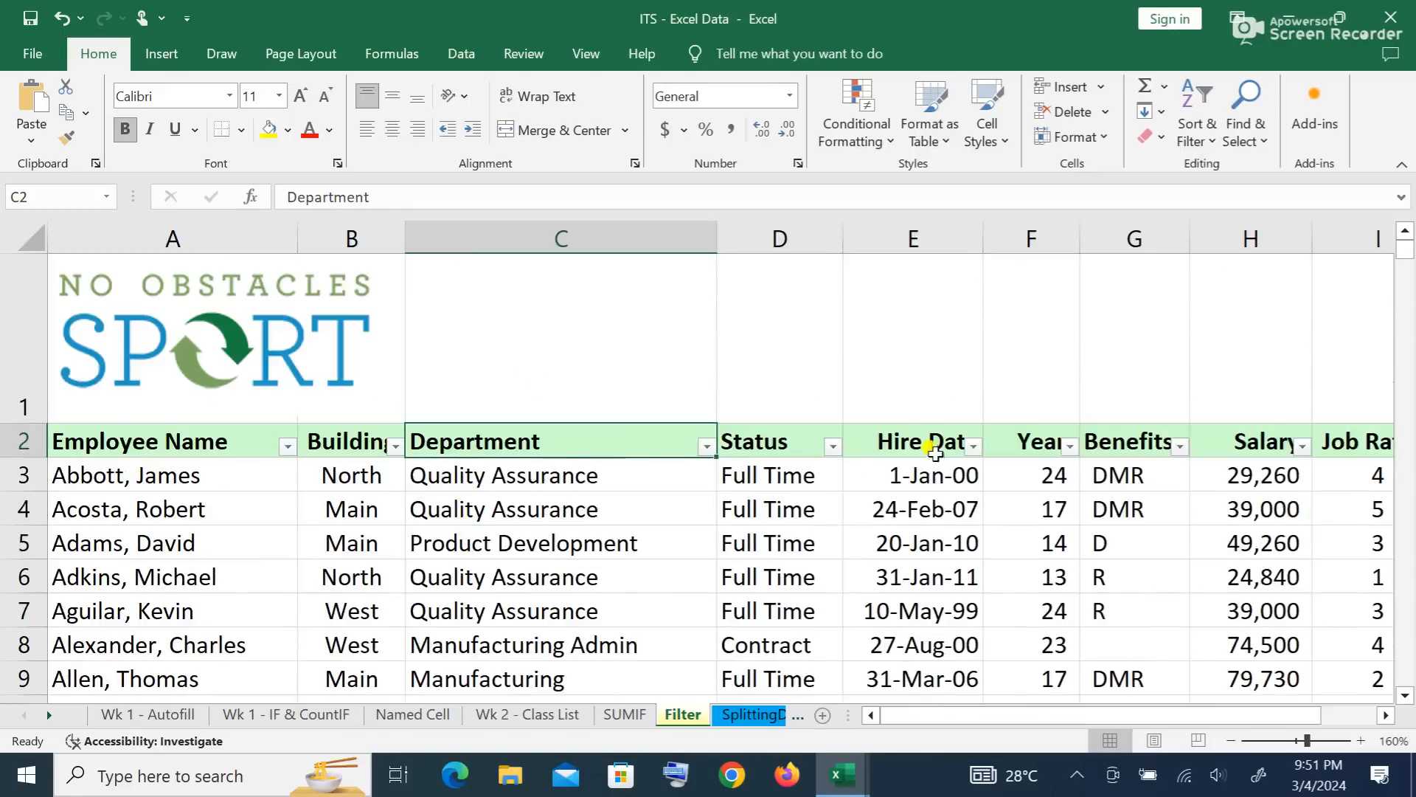
click(465, 54)
click(692, 111)
click(625, 509)
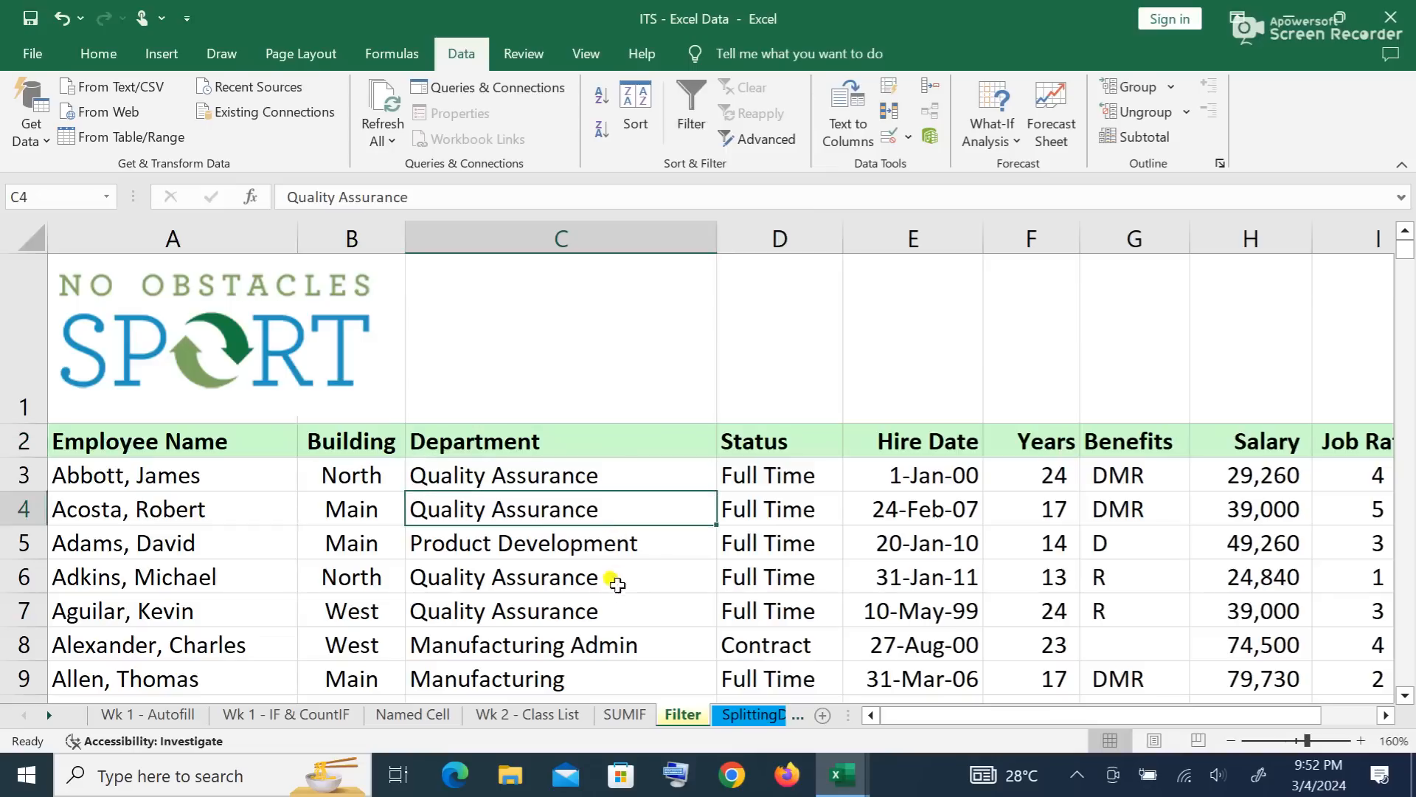
click(534, 436)
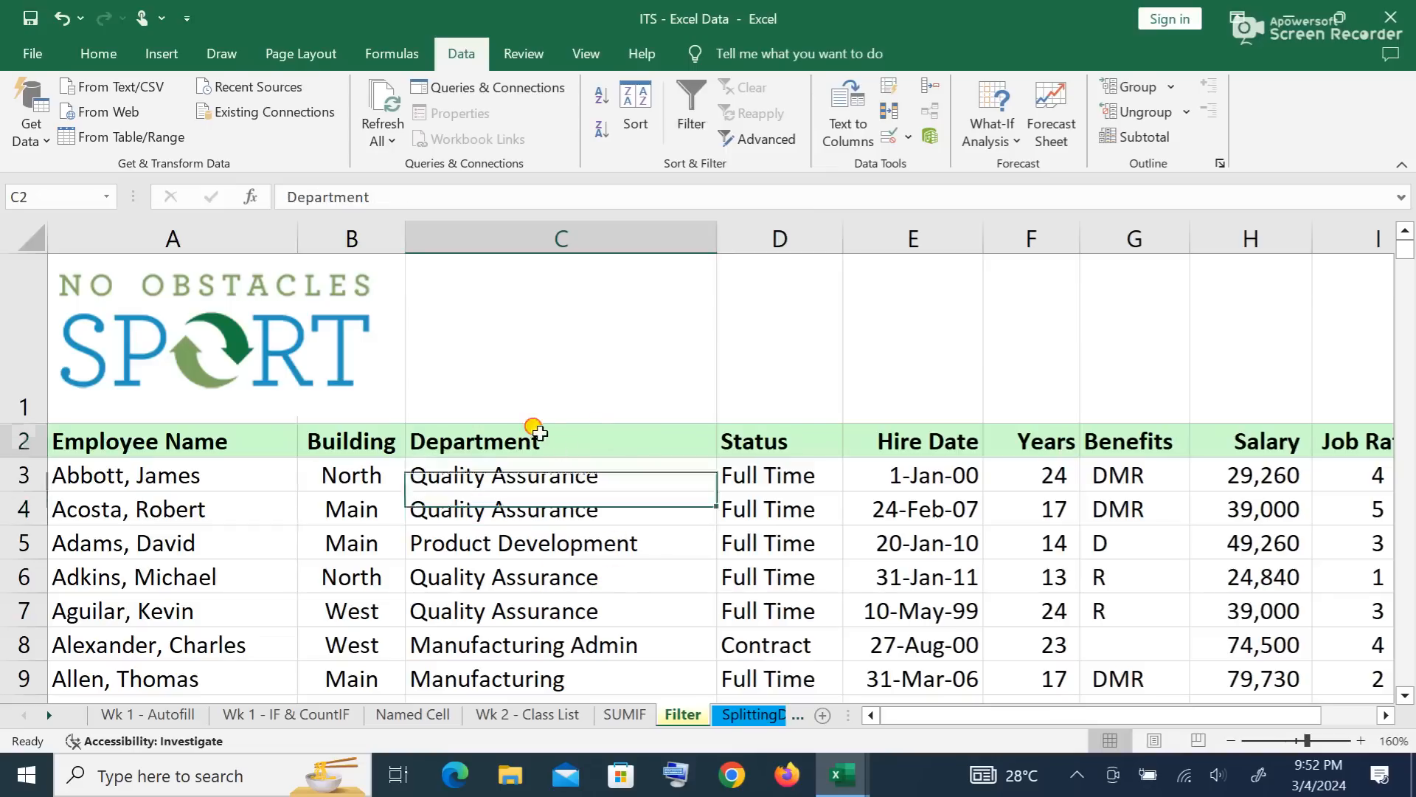
click(802, 432)
click(509, 445)
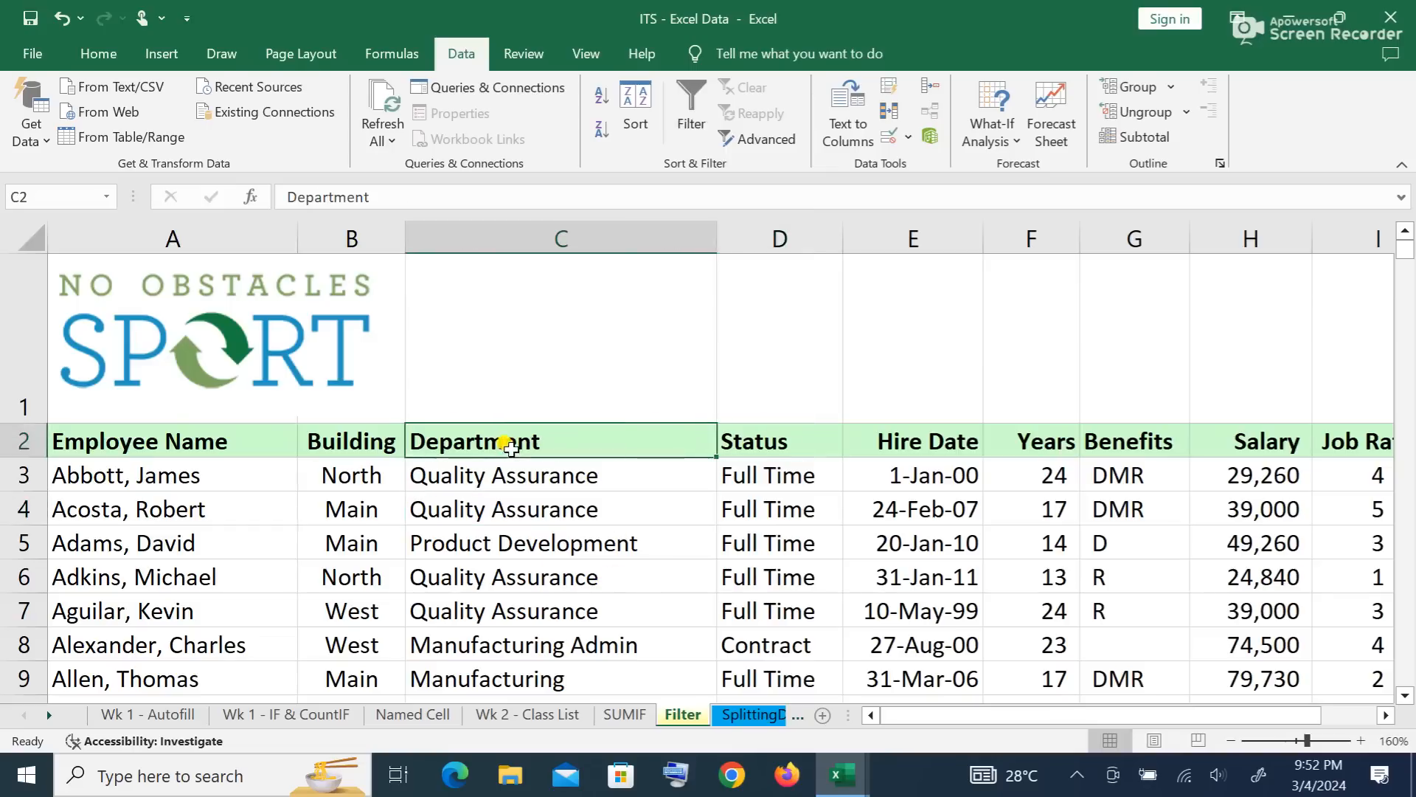
click(364, 443)
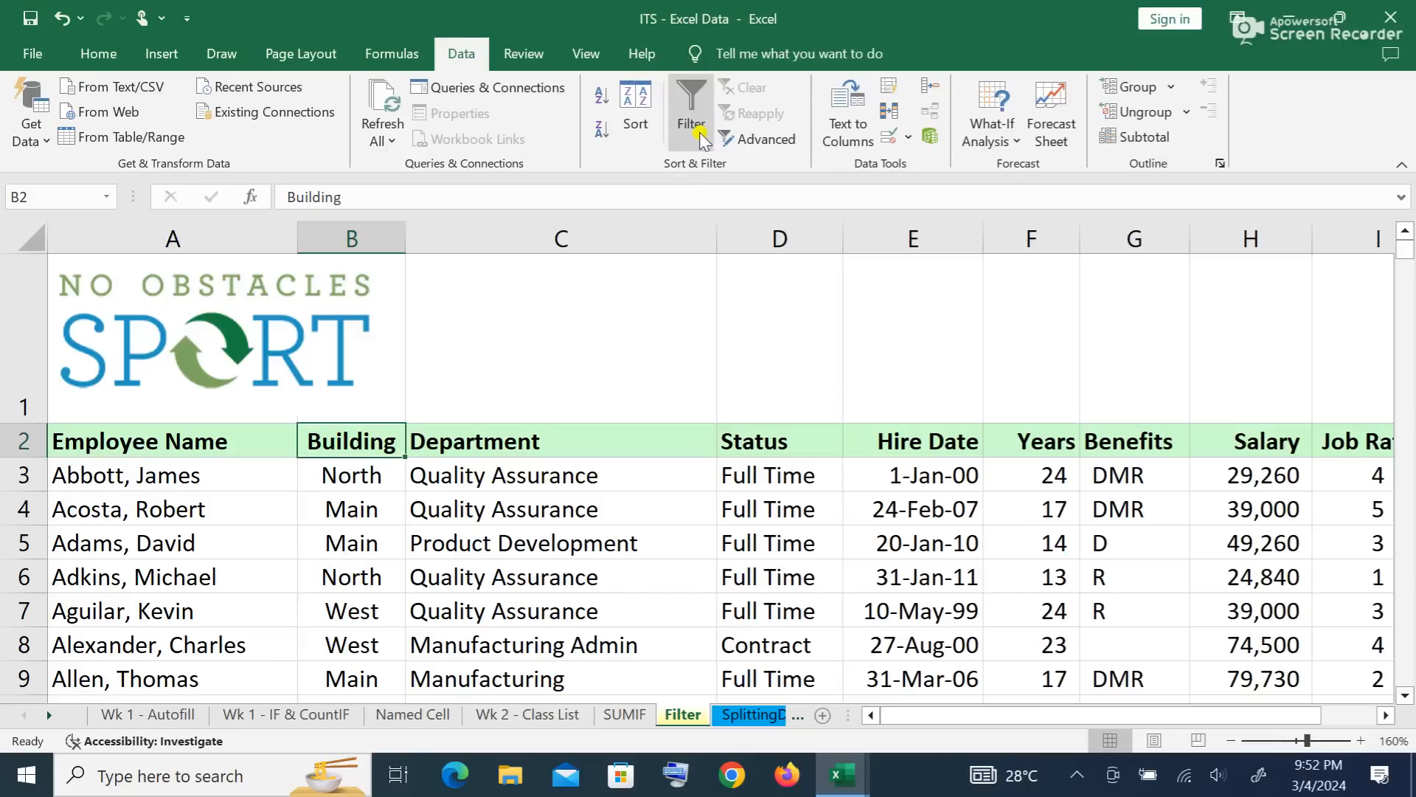
click(697, 105)
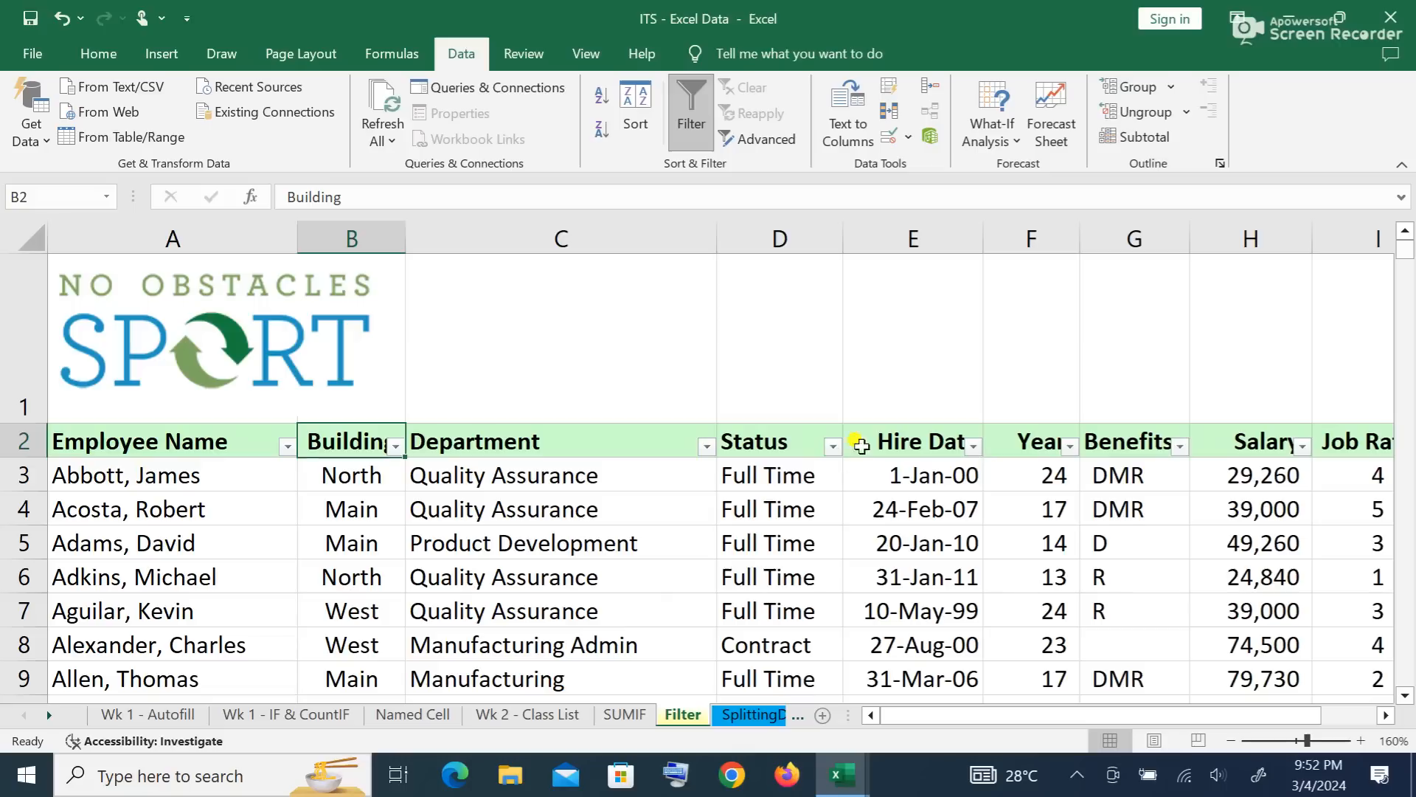
Step: Open the filter dropdown on the Department column header
click(600, 544)
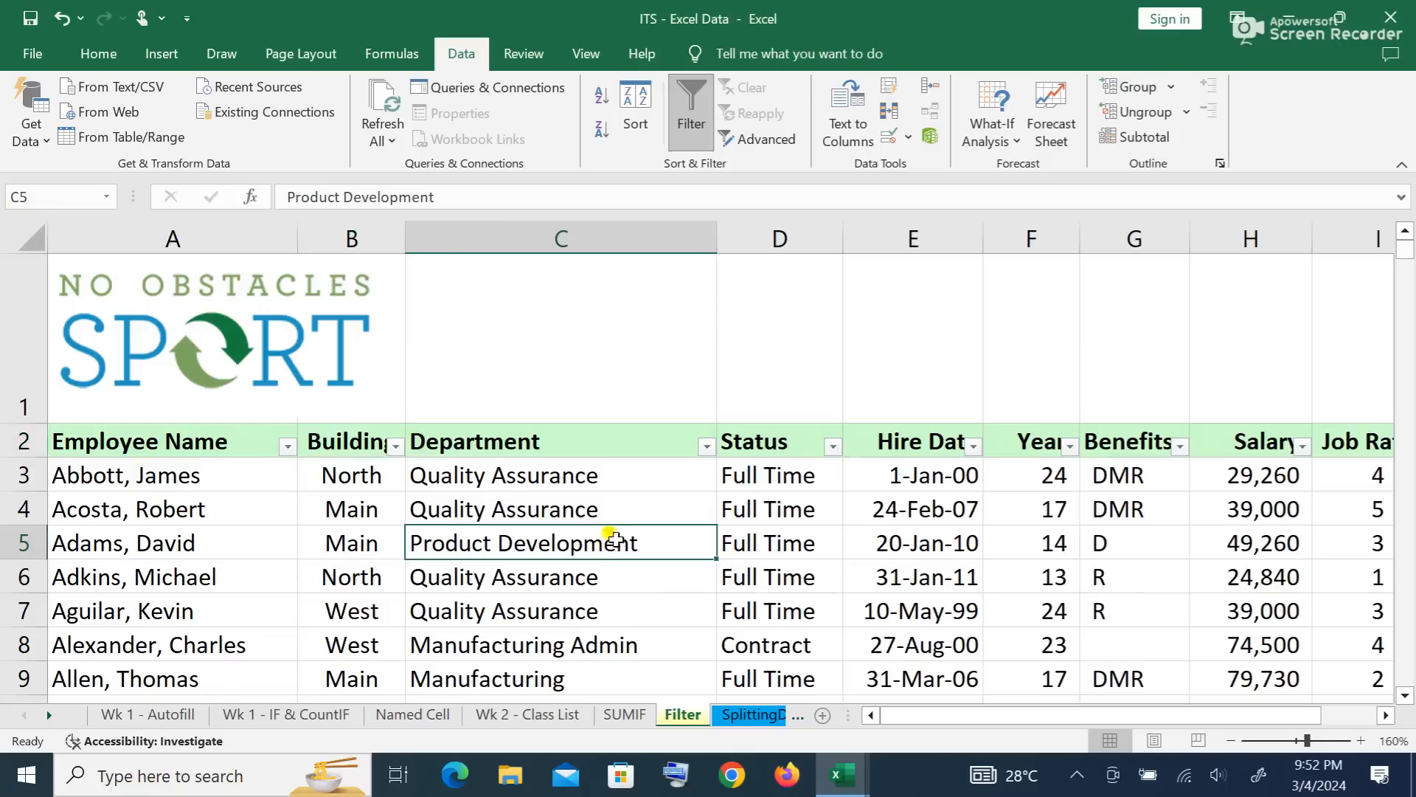
scroll(583, 517, down, 4)
scroll(587, 526, up, 4)
scroll(664, 501, down, 3)
scroll(673, 501, up, 1)
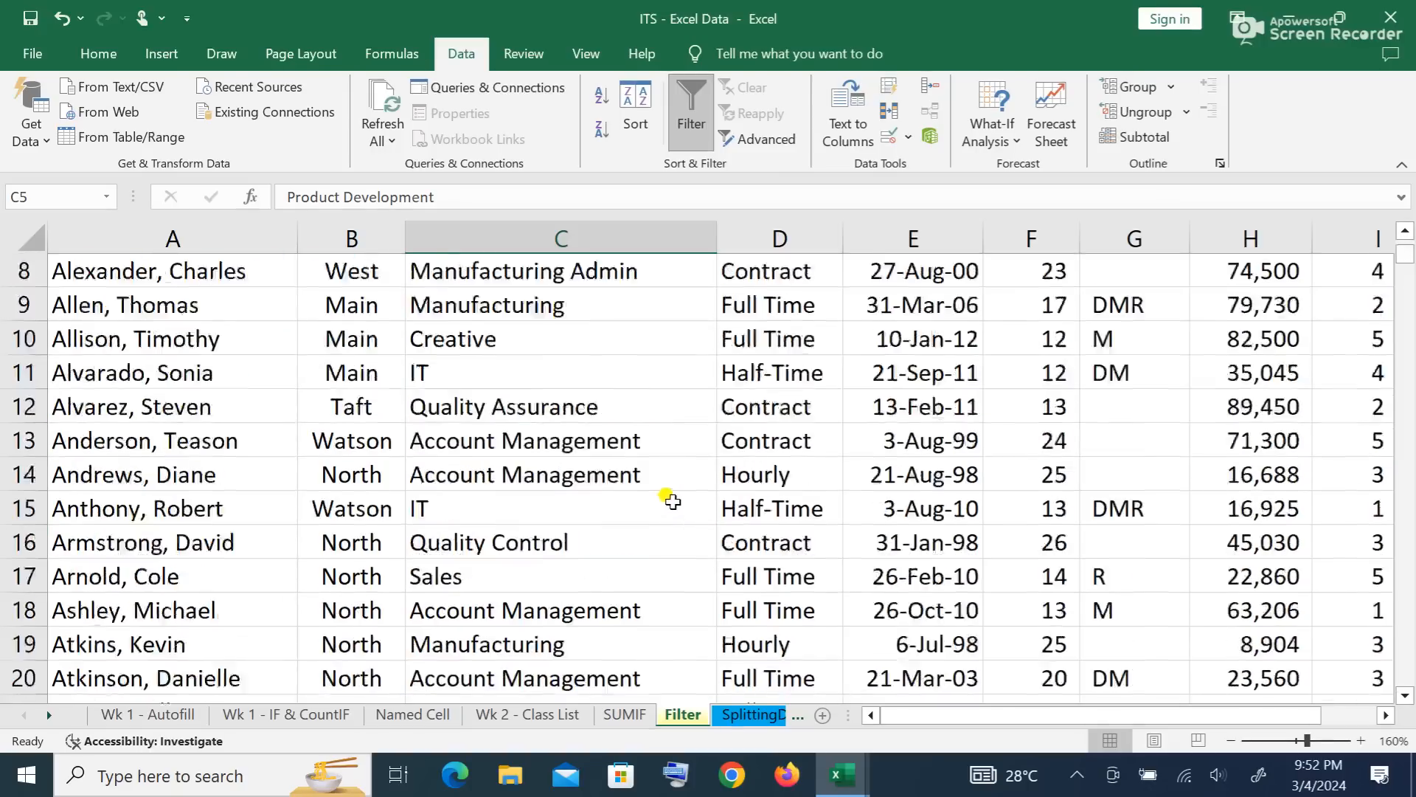
scroll(672, 502, up, 3)
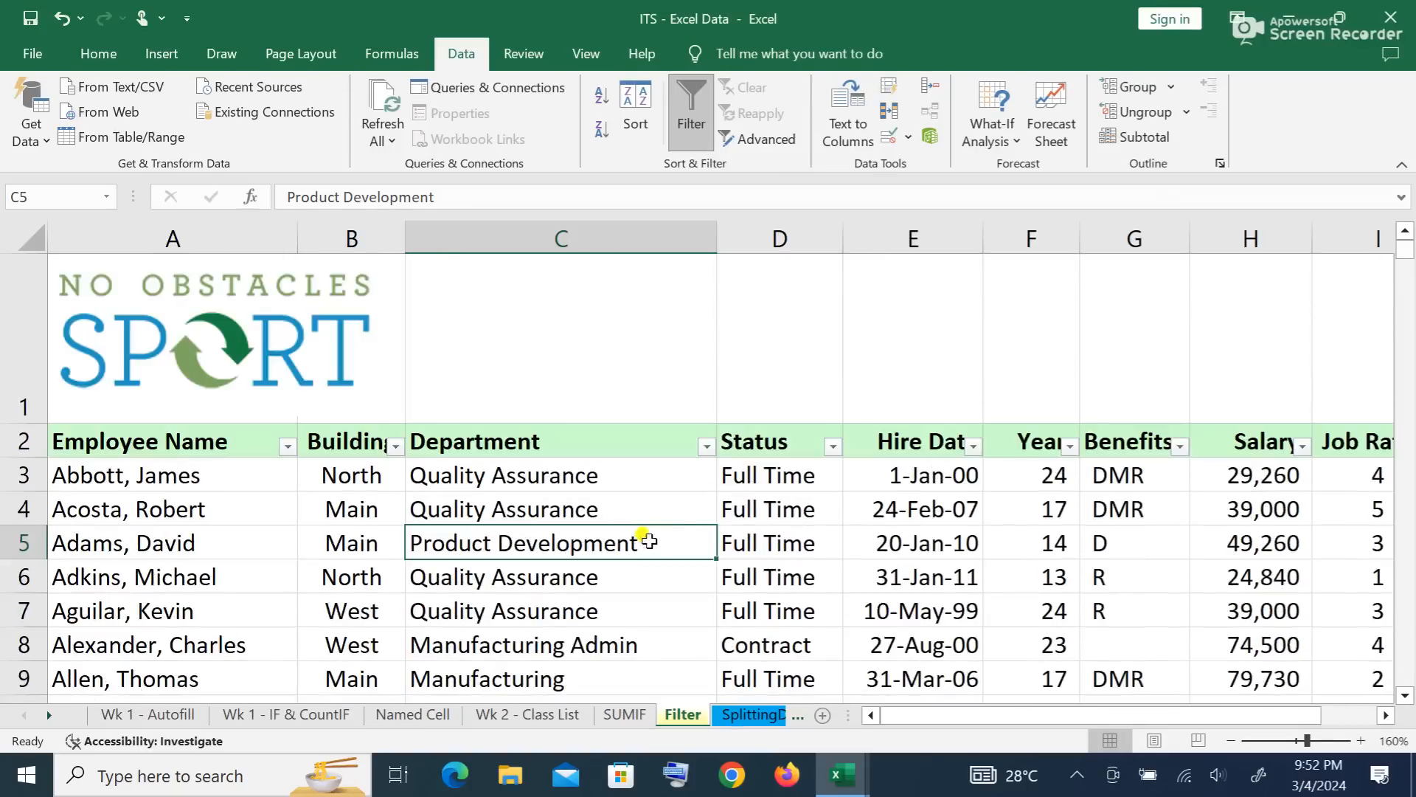
click(705, 447)
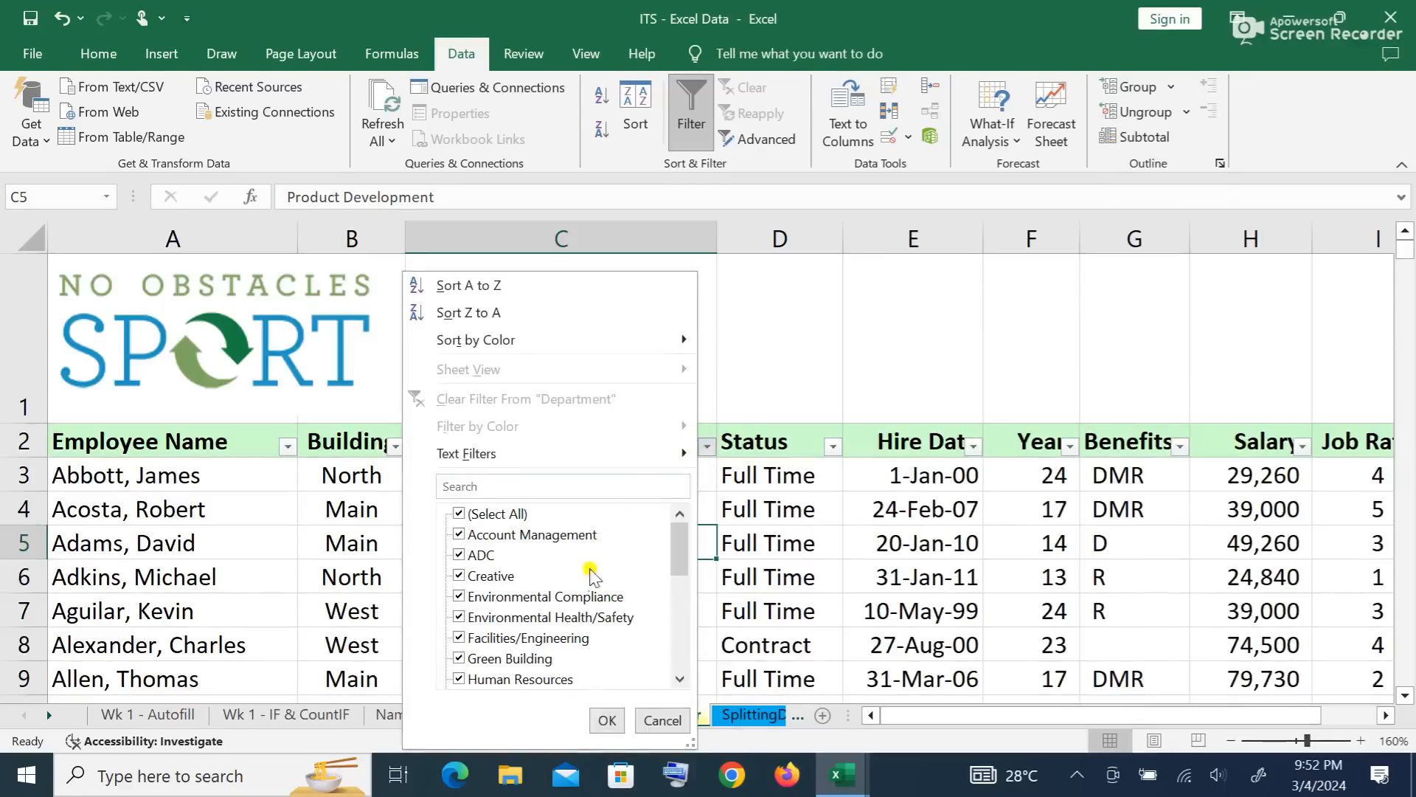
Step: Deselect all departments, tick only IT, and apply the filter (44 of 741 records)
scroll(594, 583, down, 5)
scroll(626, 579, up, 5)
scroll(627, 586, down, 2)
scroll(625, 584, down, 3)
scroll(612, 594, up, 5)
click(460, 515)
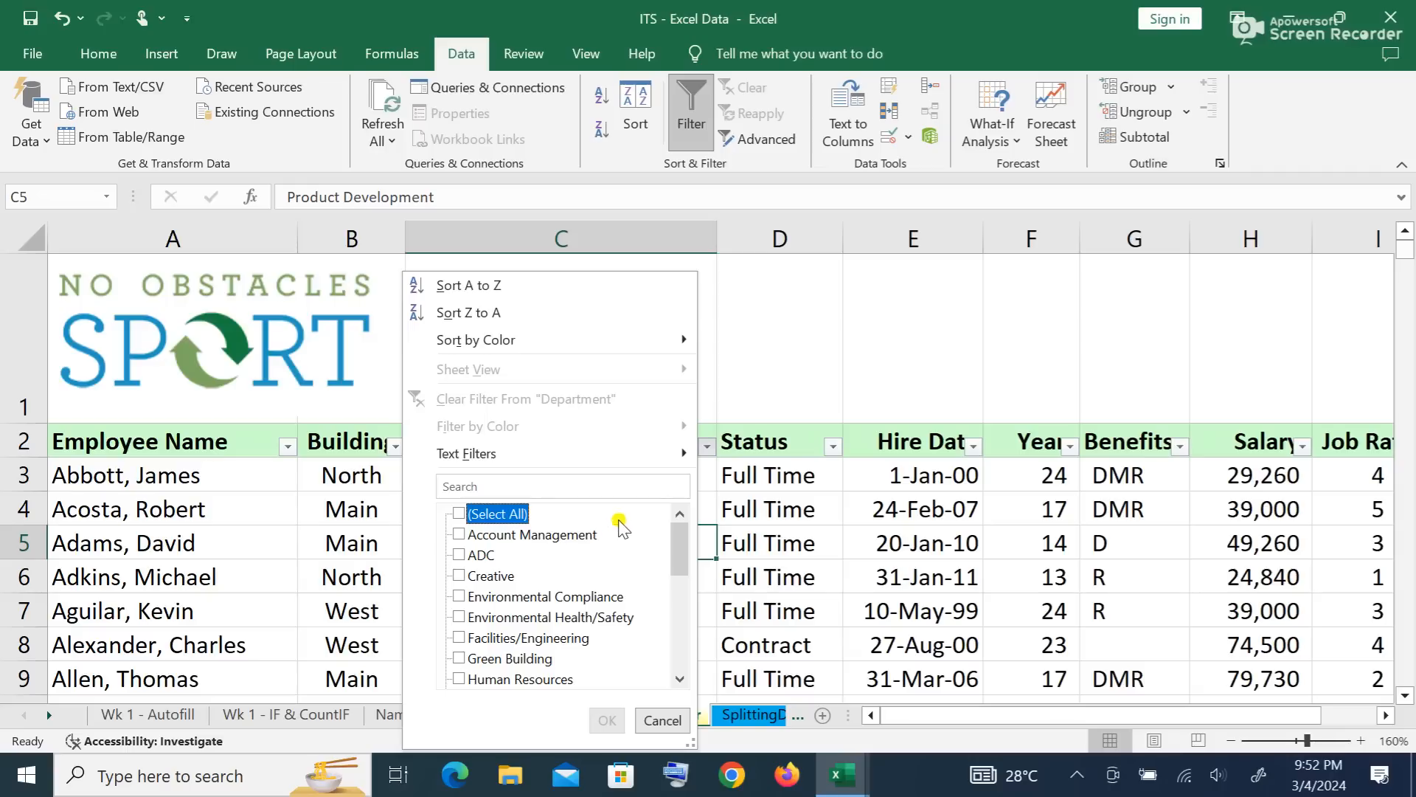
click(458, 514)
click(459, 514)
scroll(532, 542, down, 1)
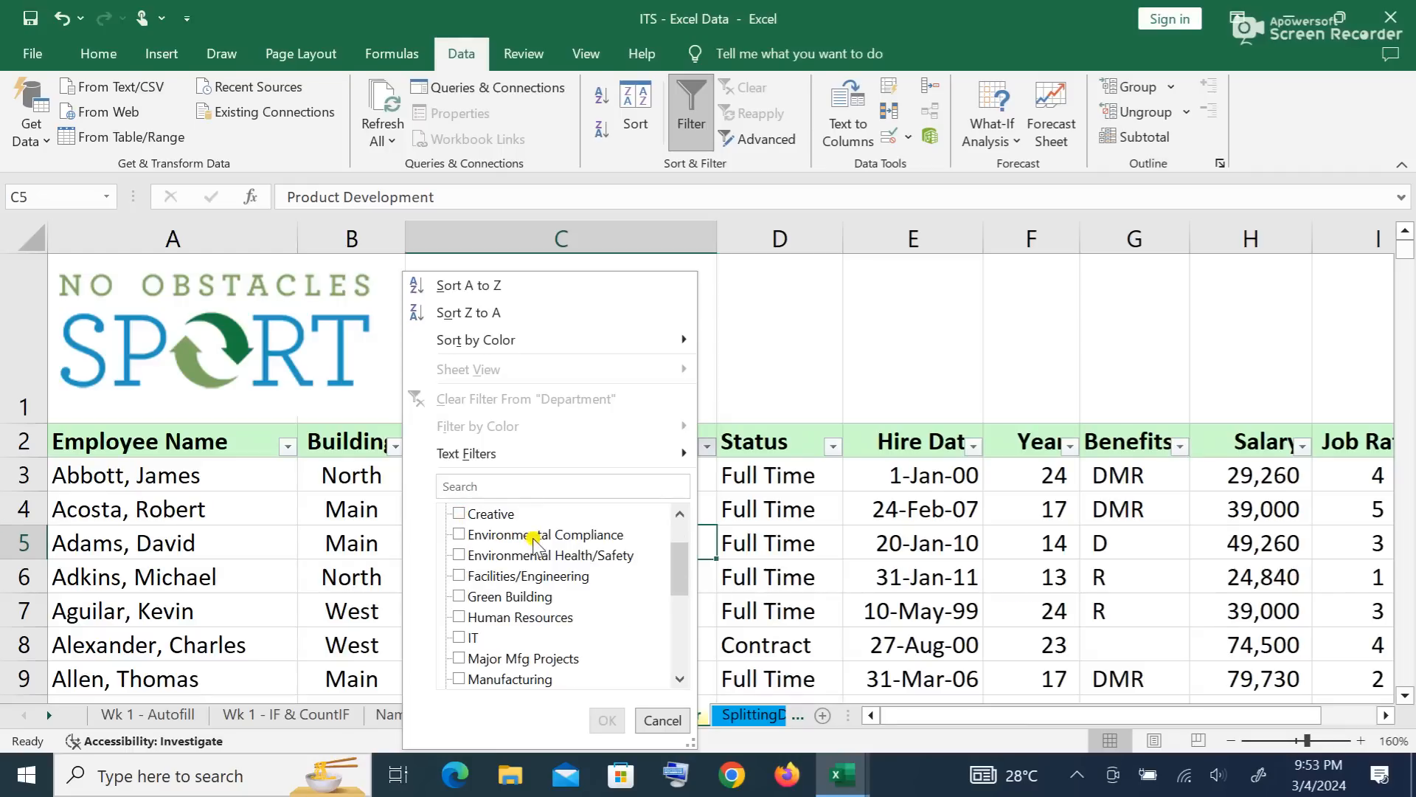
click(459, 639)
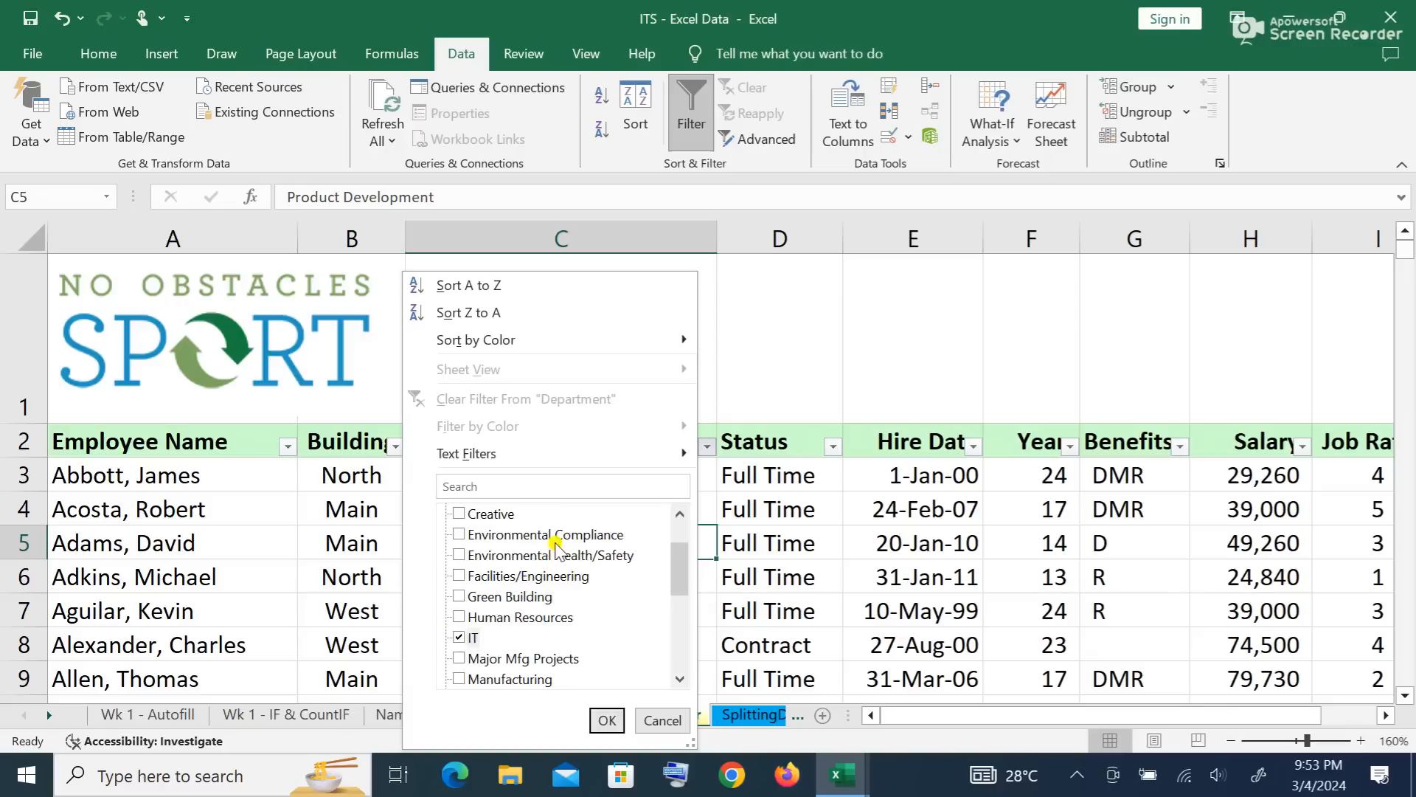
click(606, 720)
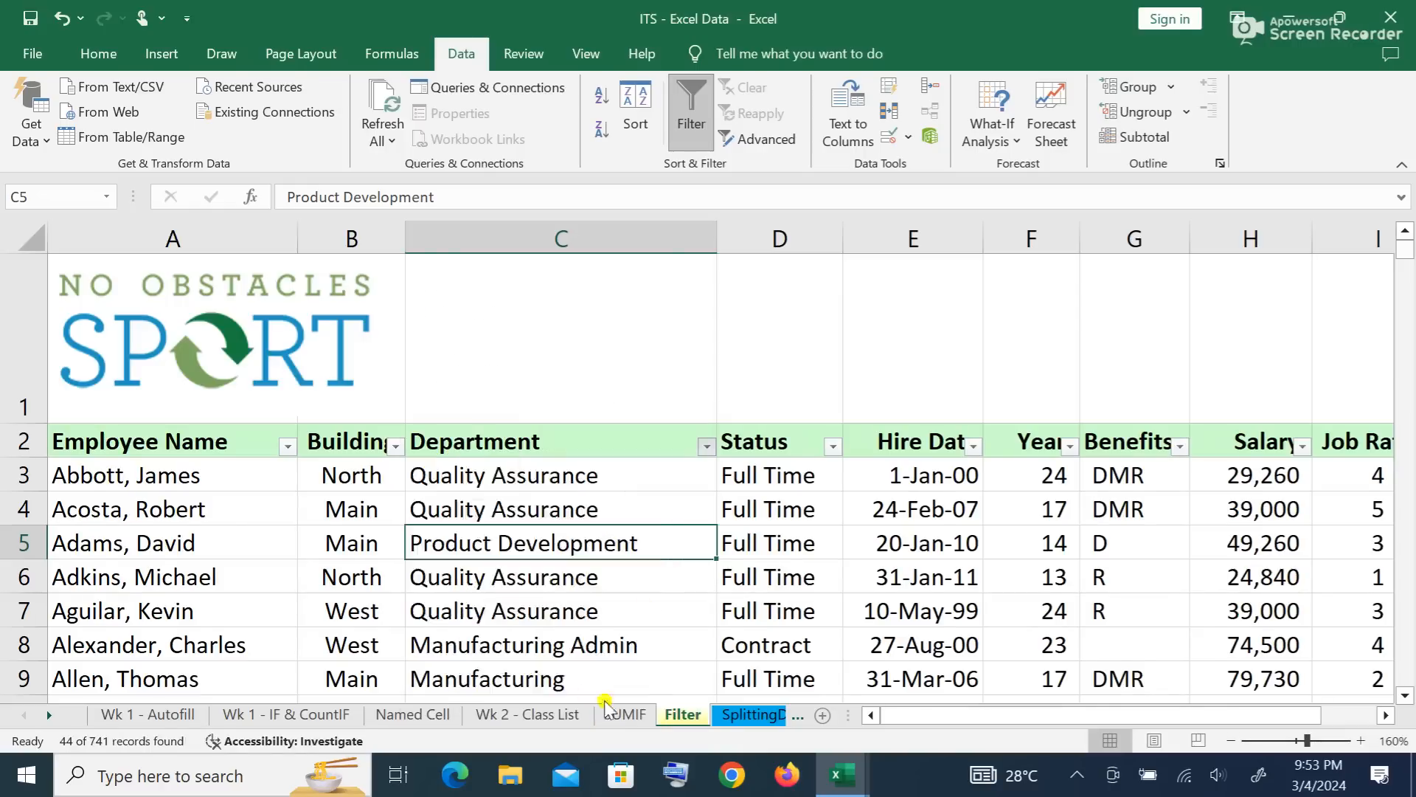
Step: Review the IT-only rows, then clear the Department filter from header cell C2
scroll(767, 510, down, 5)
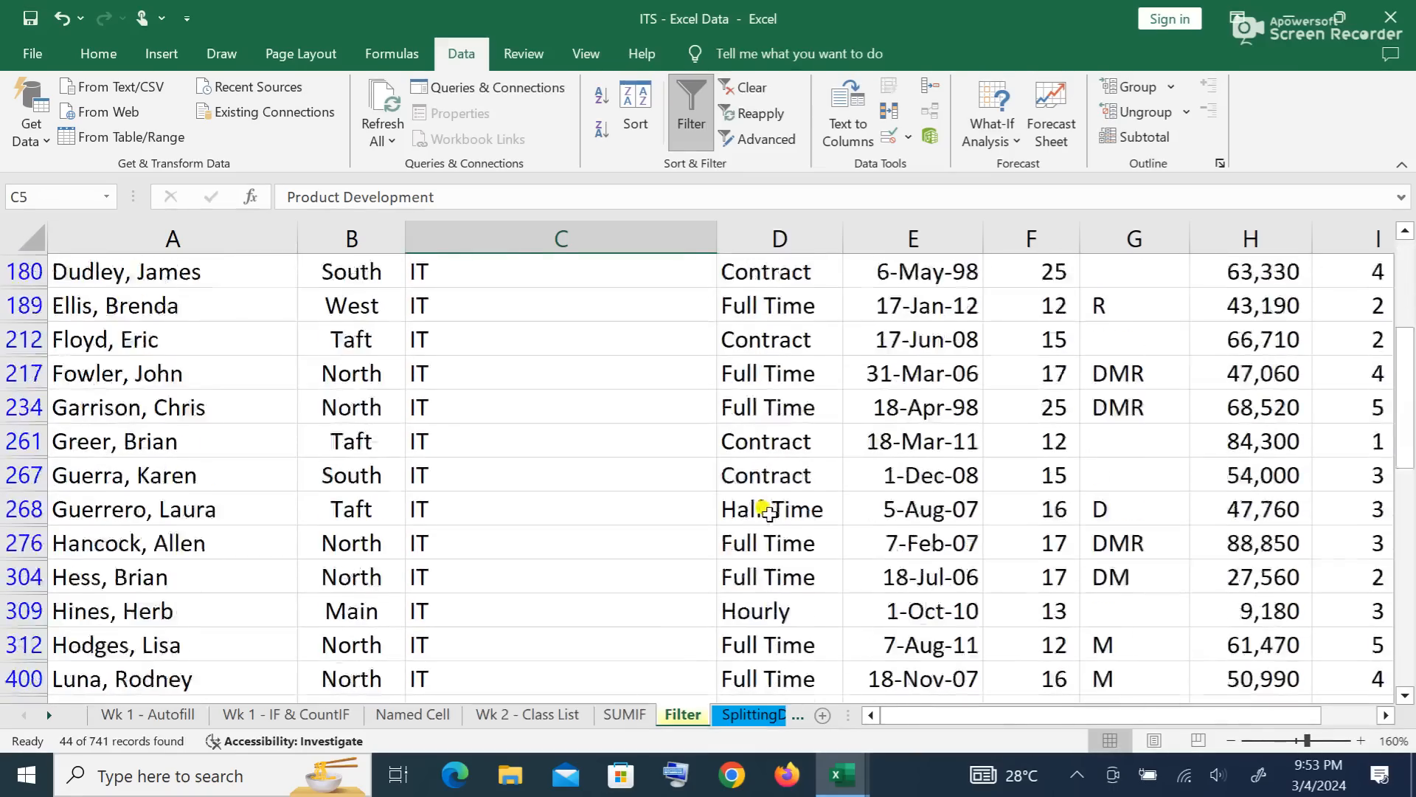
scroll(767, 511, down, 4)
scroll(771, 524, down, 4)
scroll(760, 541, up, 3)
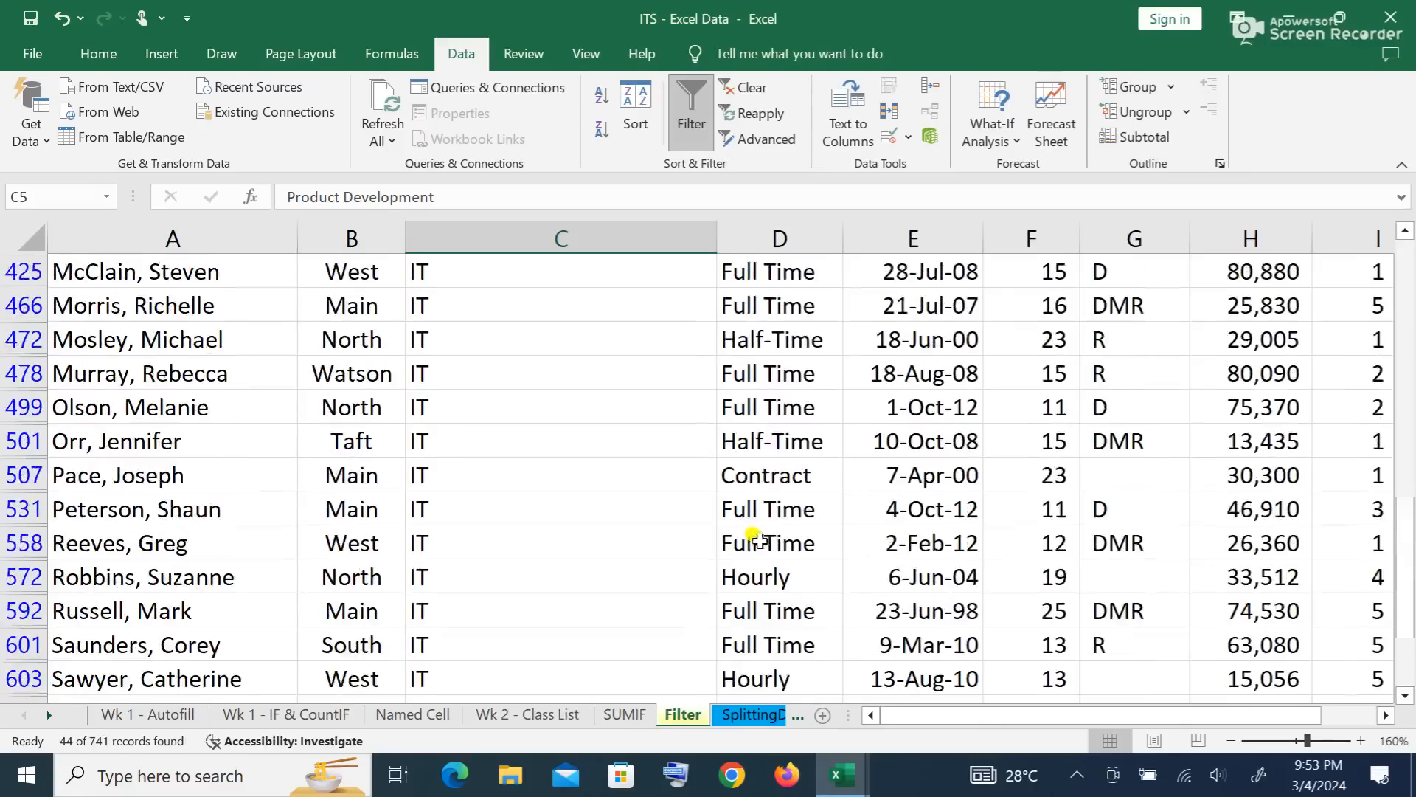
scroll(757, 540, up, 8)
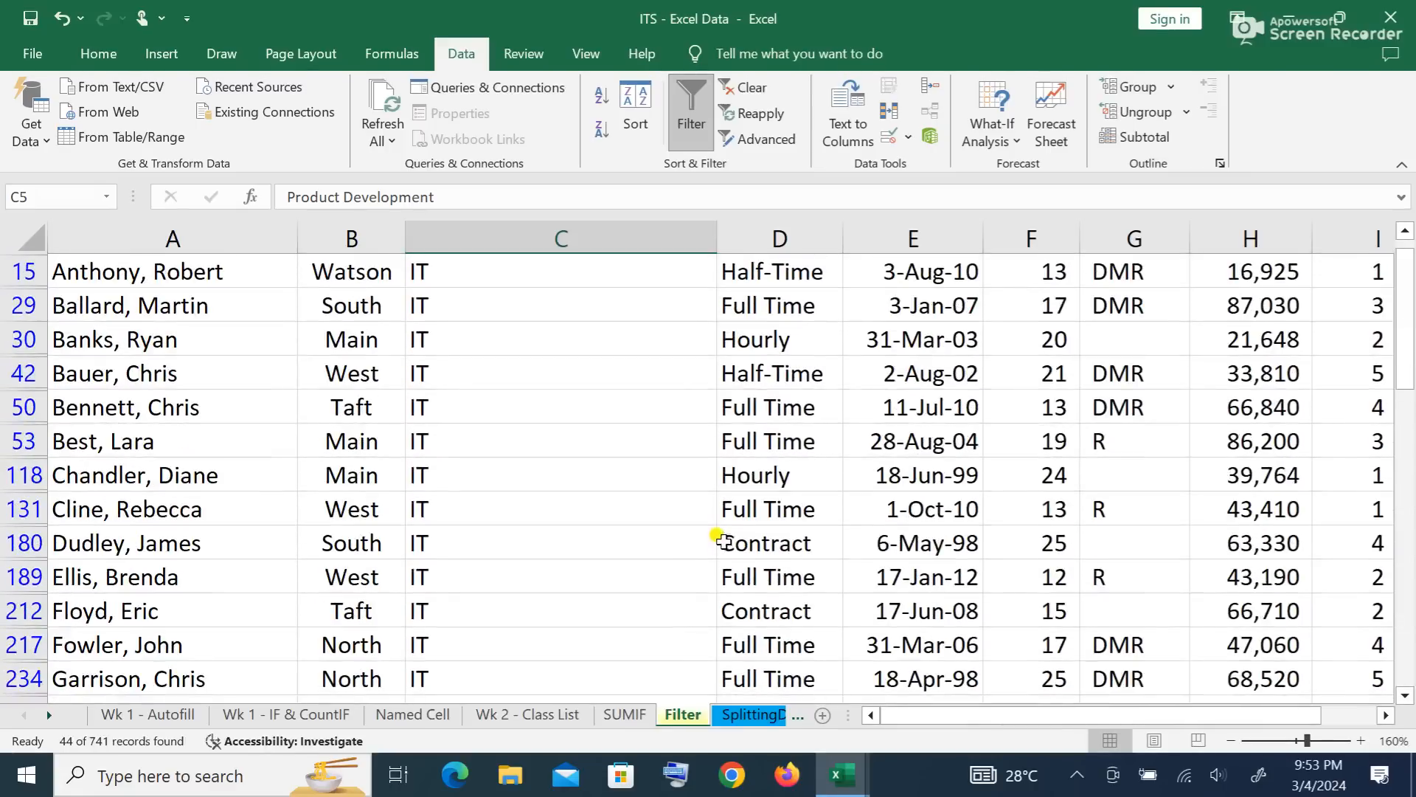
scroll(710, 549, up, 2)
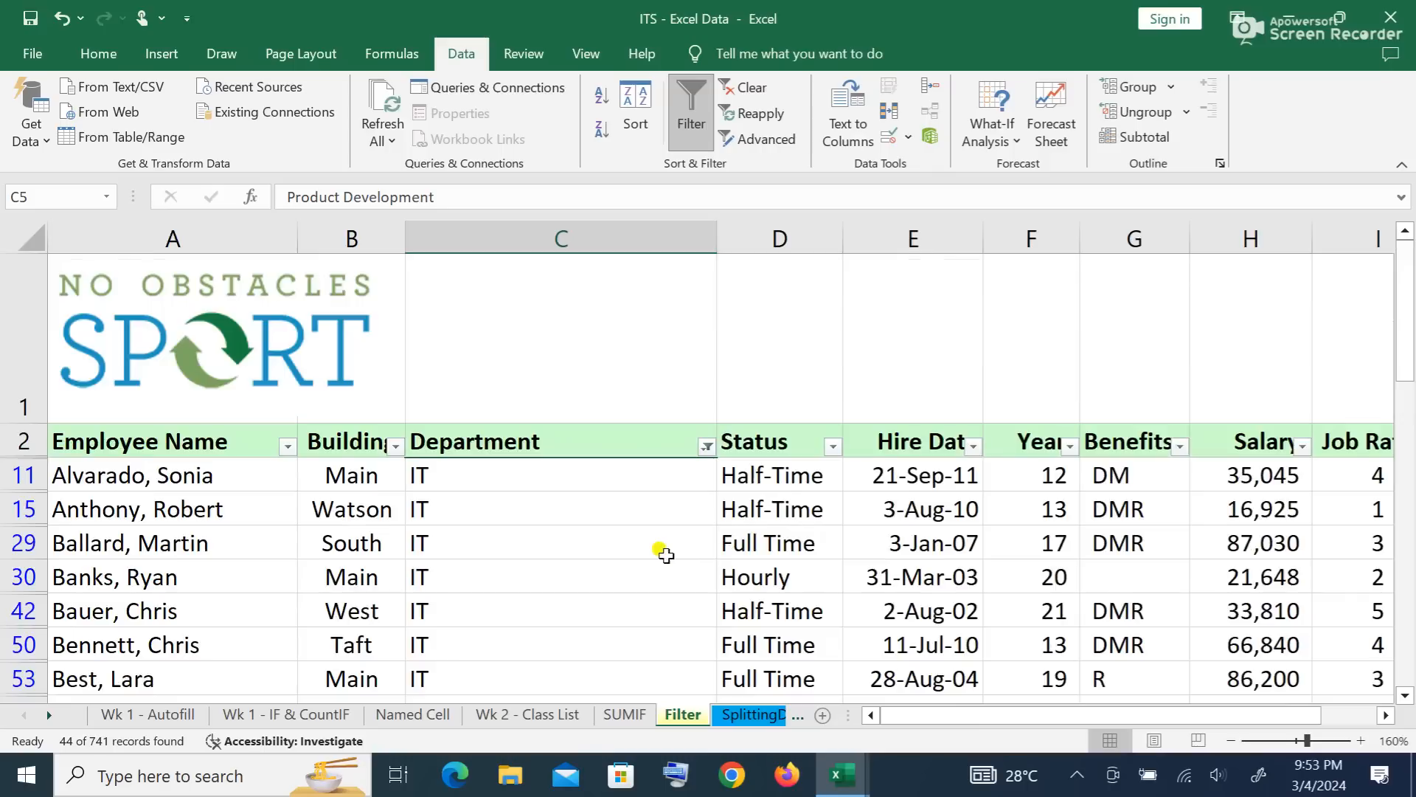
click(573, 441)
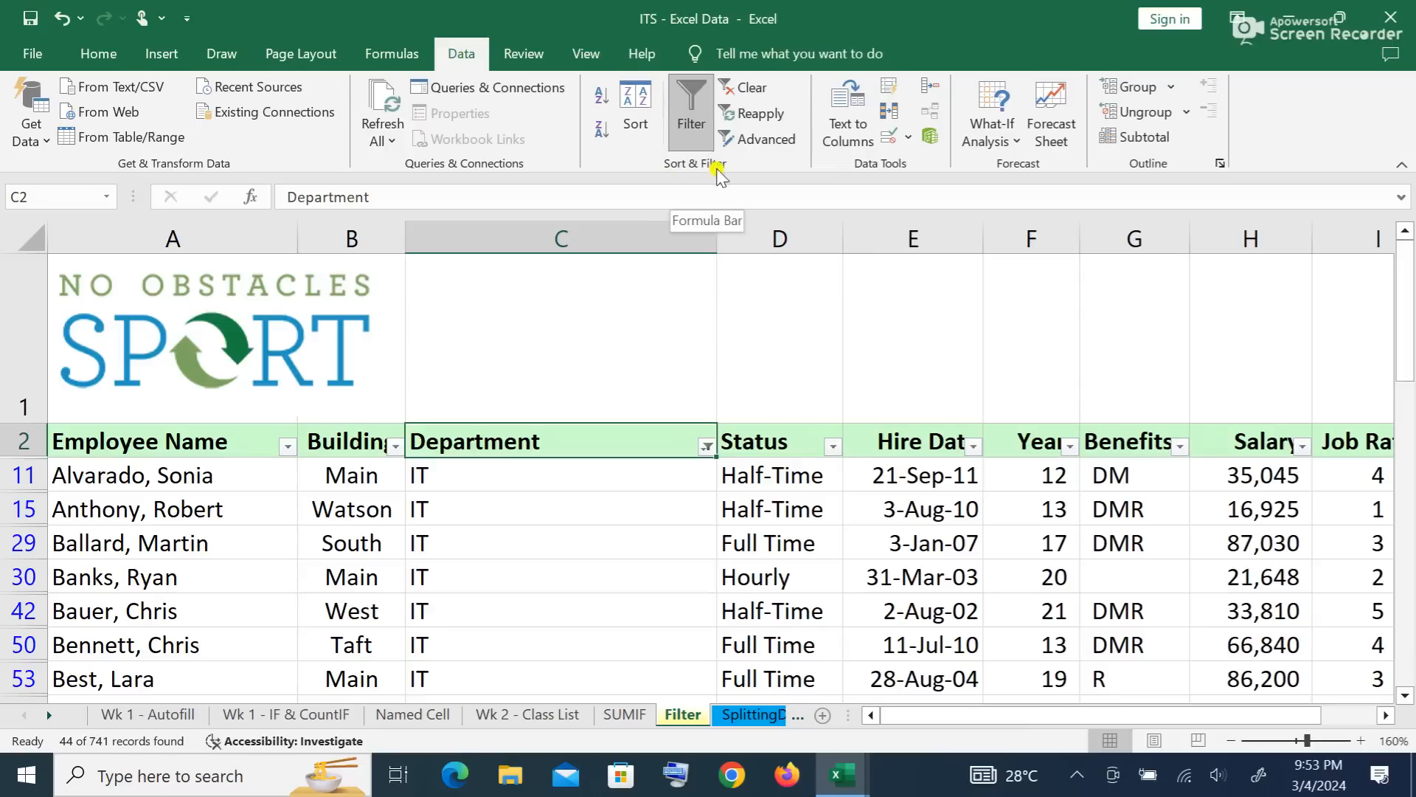
click(749, 88)
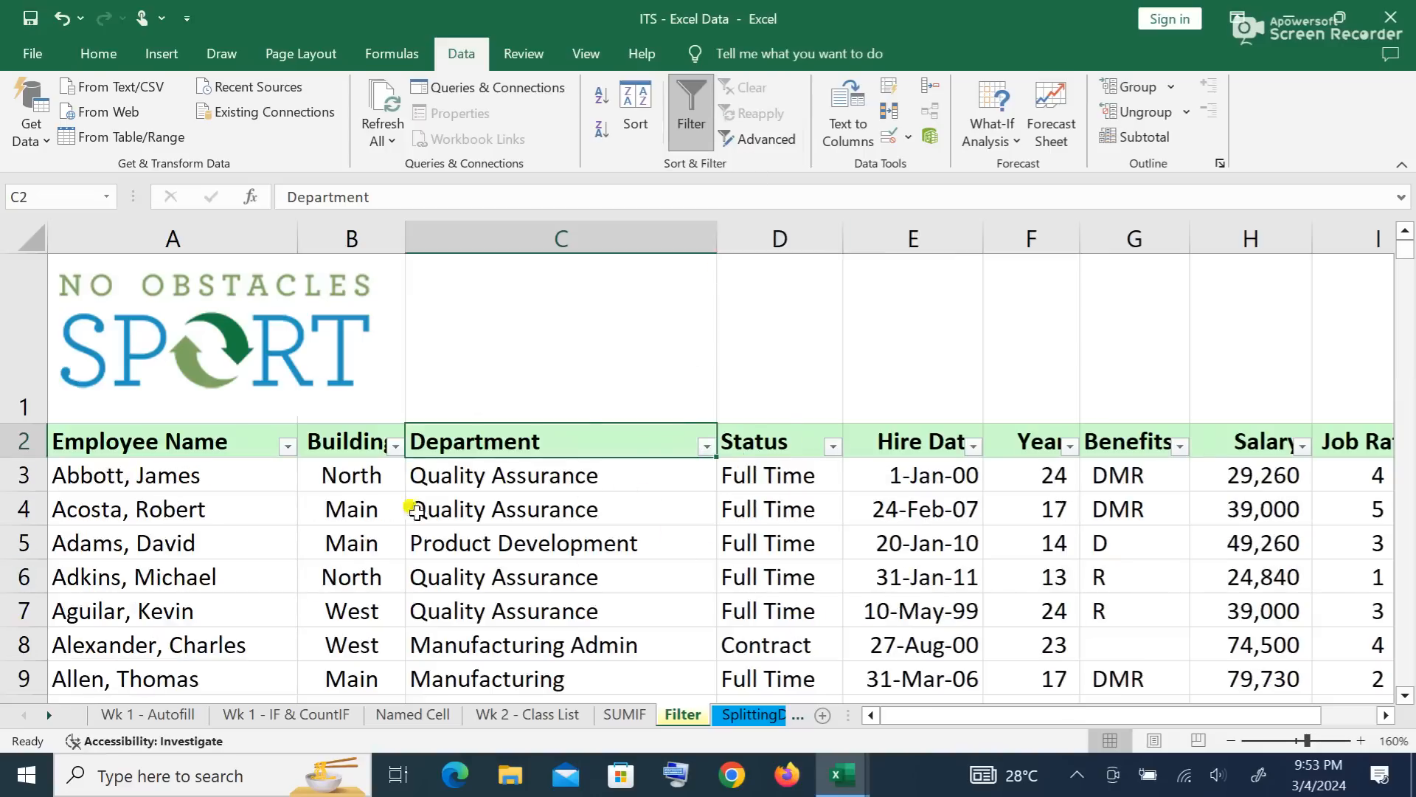
scroll(642, 512, down, 5)
scroll(623, 515, up, 5)
scroll(589, 500, down, 6)
scroll(589, 506, up, 6)
Step: Switch to the SplittingData sheet and select the phone number in cell B8
click(760, 716)
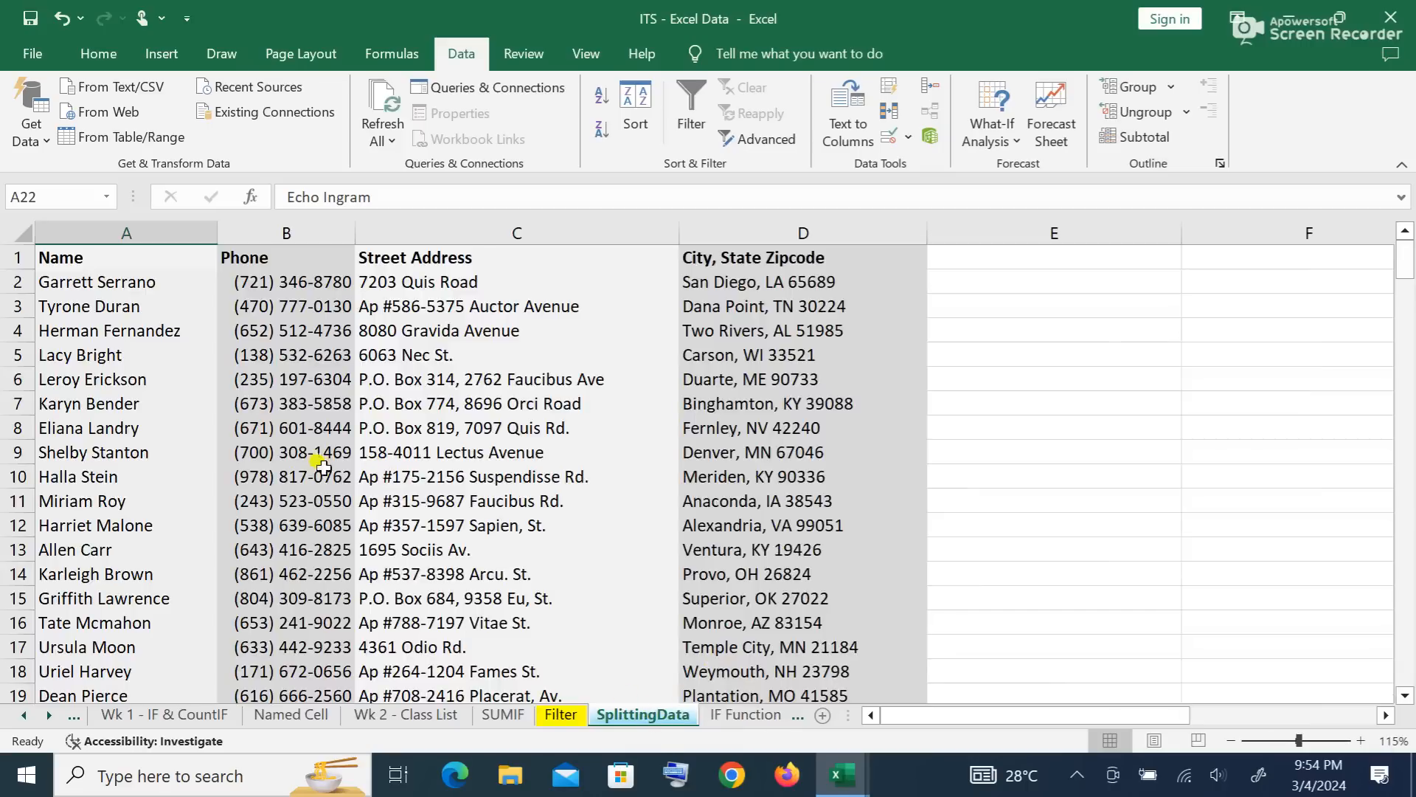
click(337, 429)
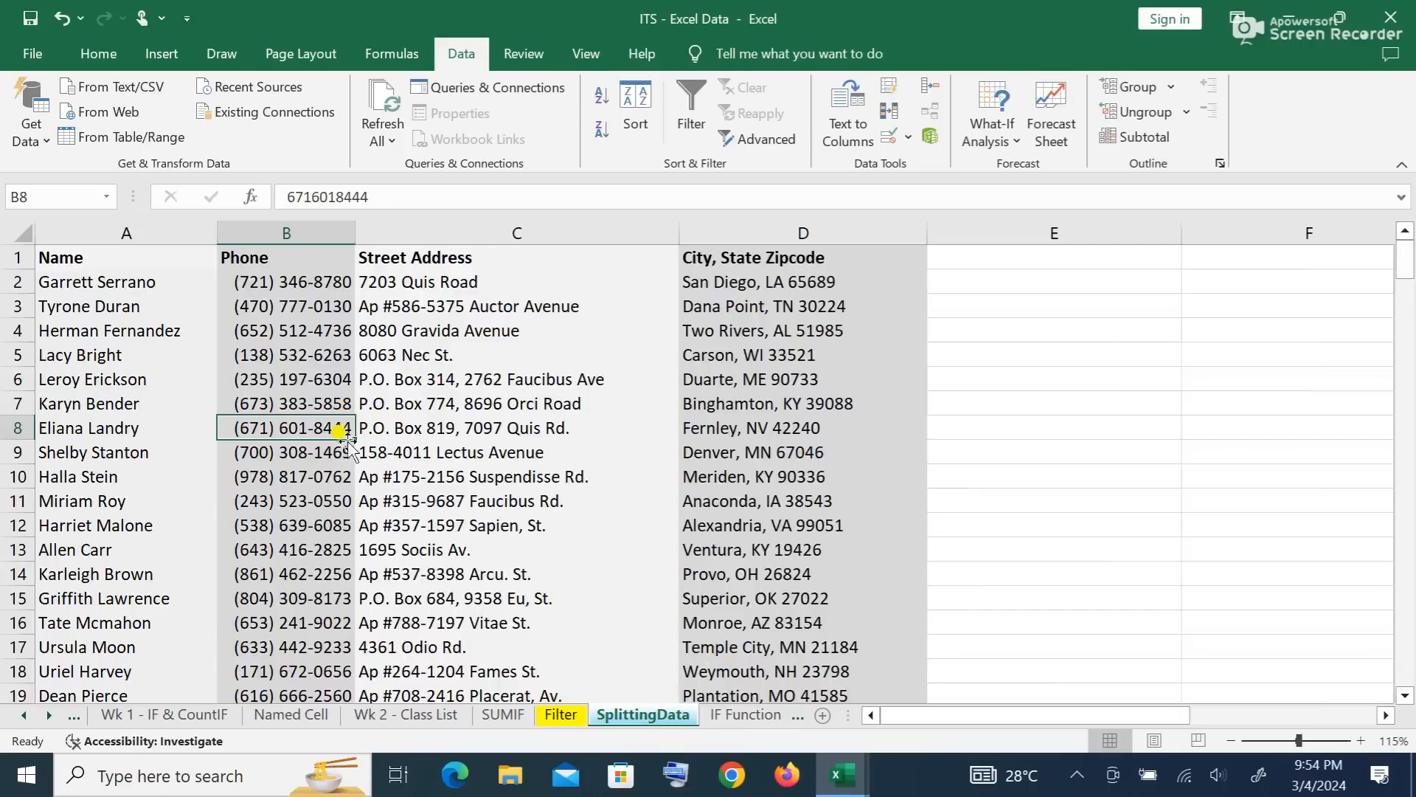
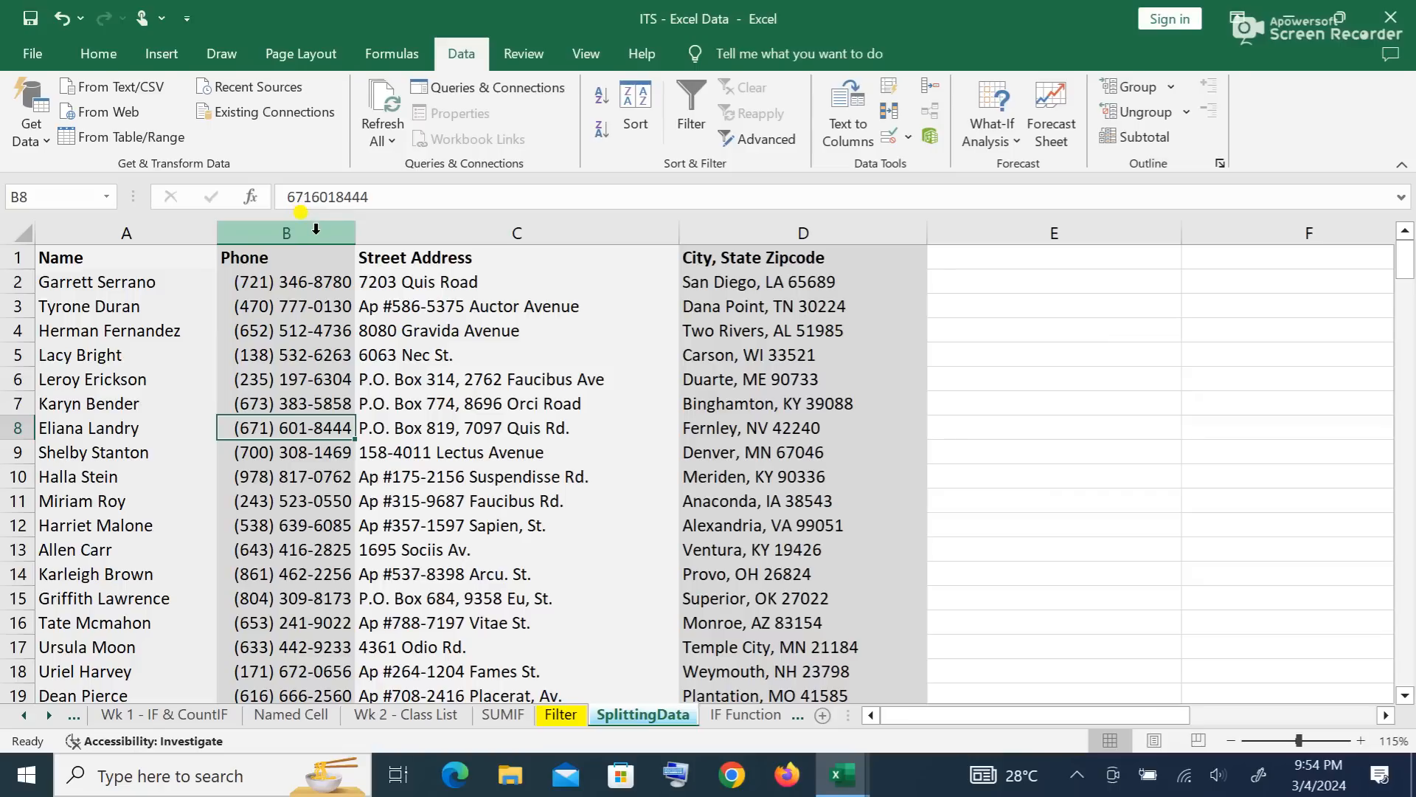
Step: Insert two blank columns between the Name and Phone columns
right_click(316, 232)
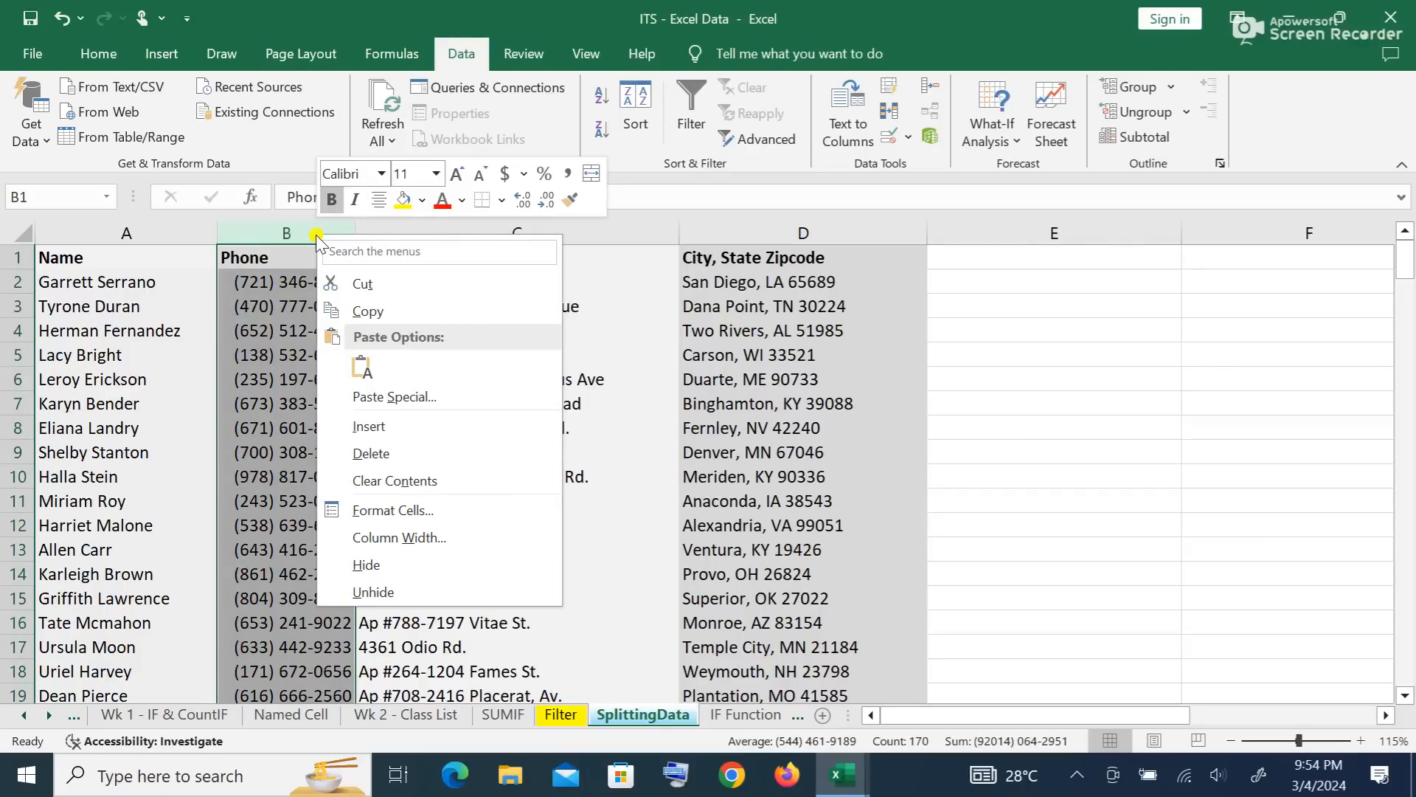
click(407, 427)
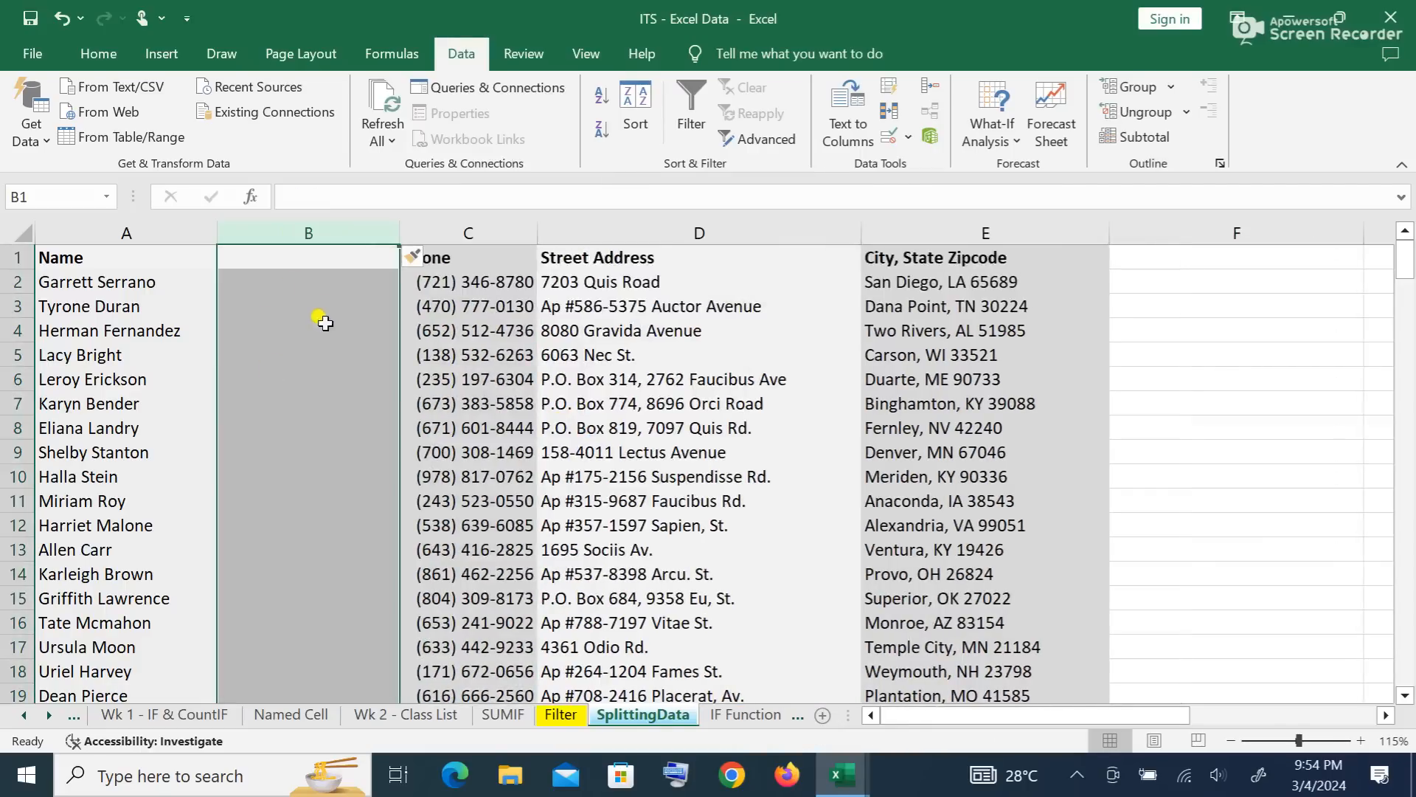
right_click(346, 221)
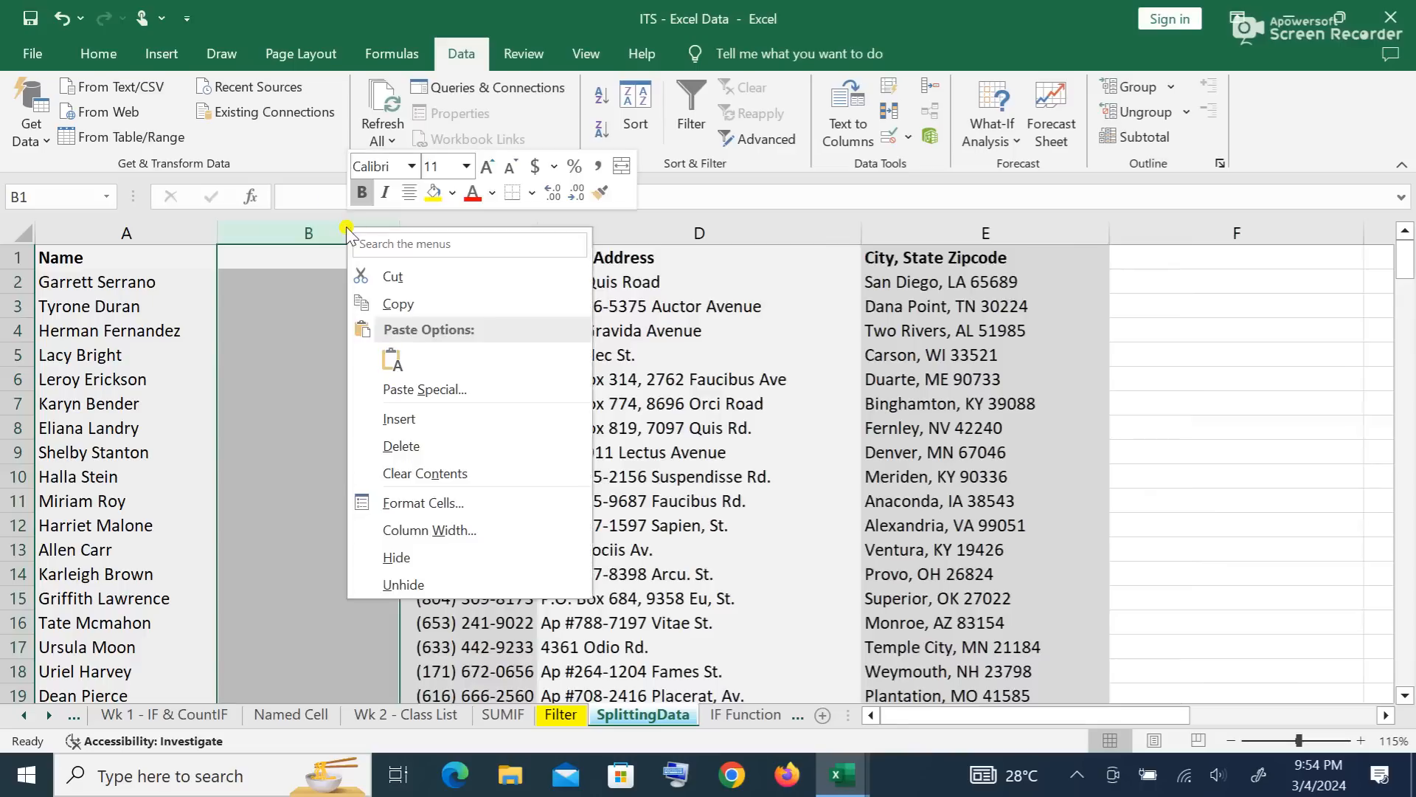
click(466, 420)
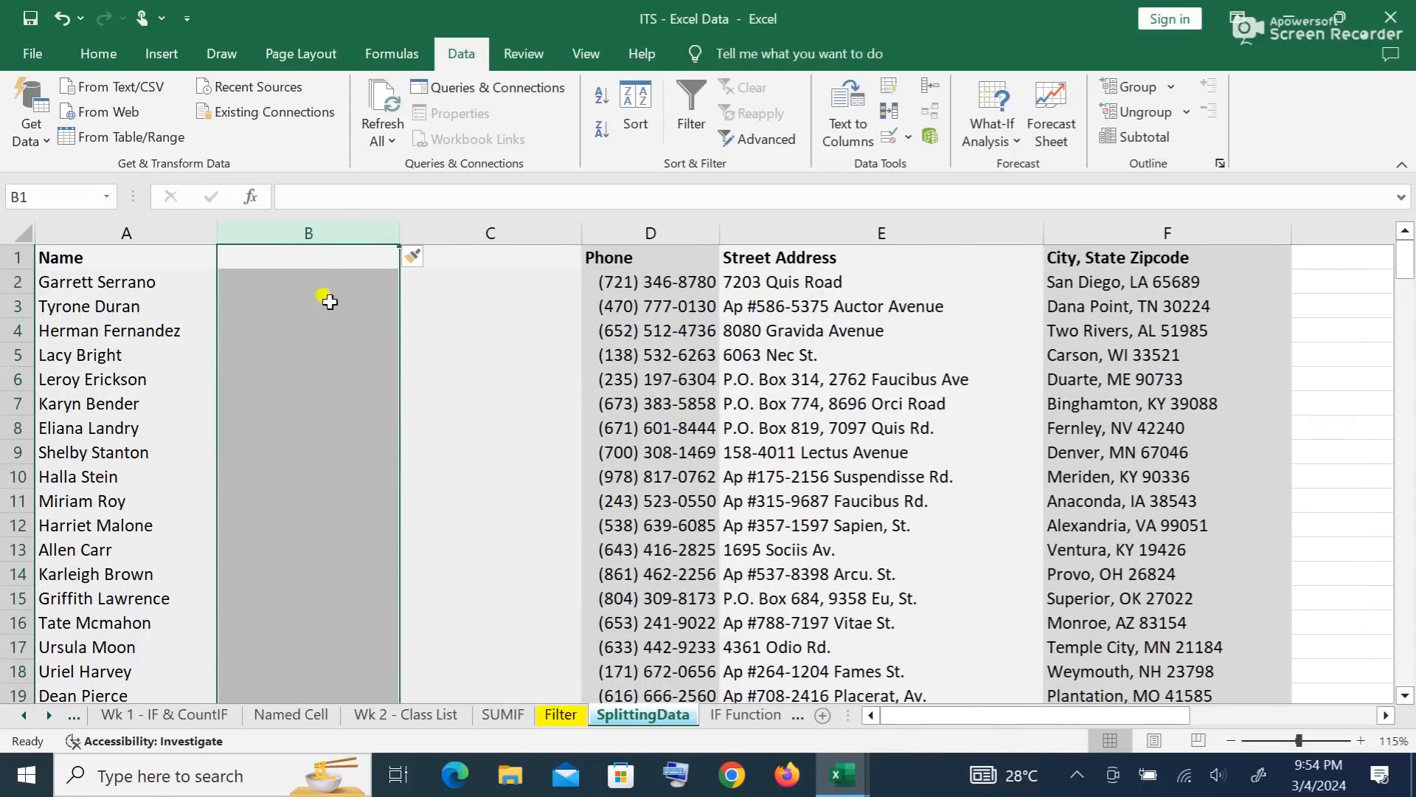
Step: Head the new columns 'First Name' in B1 and 'Last Name' in C1
click(328, 259)
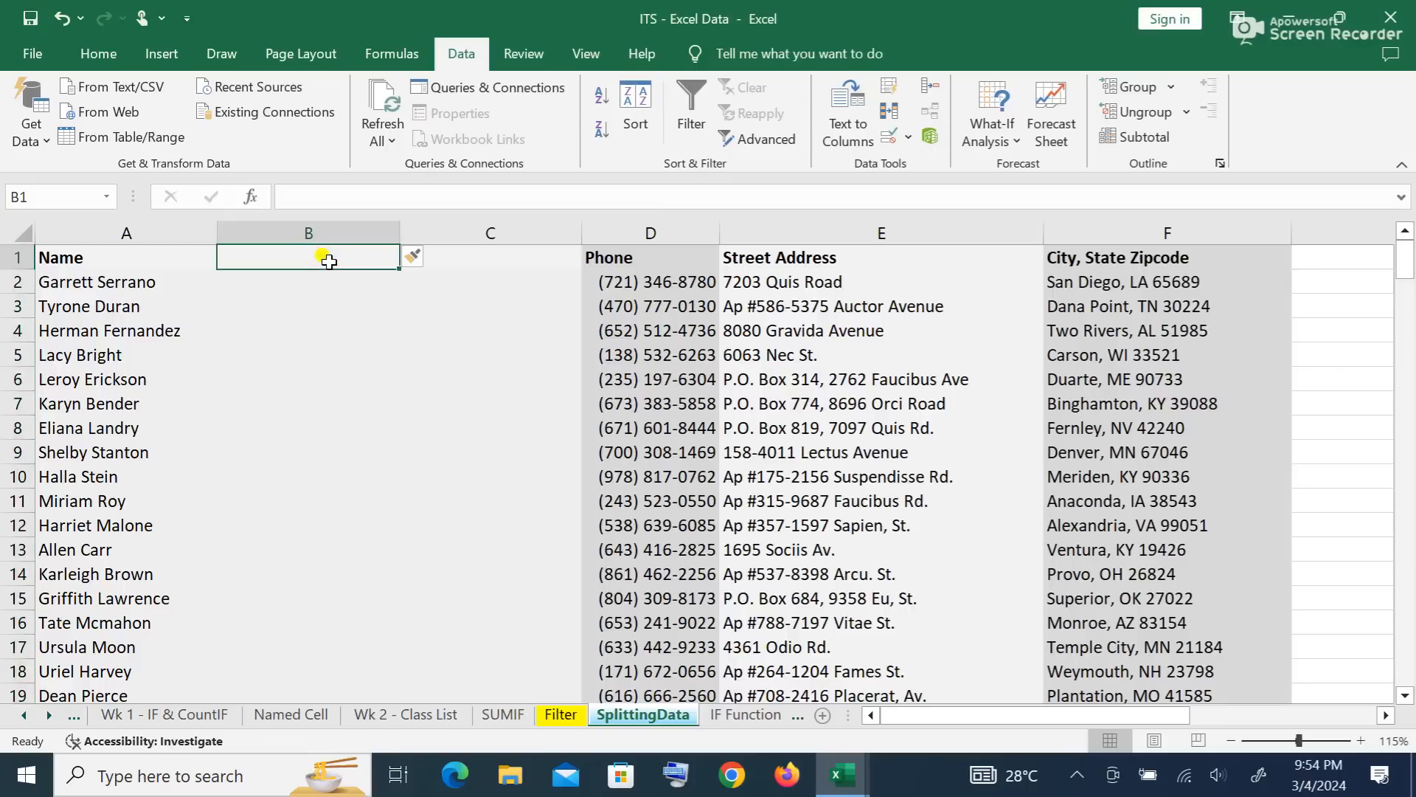
text(First Name)
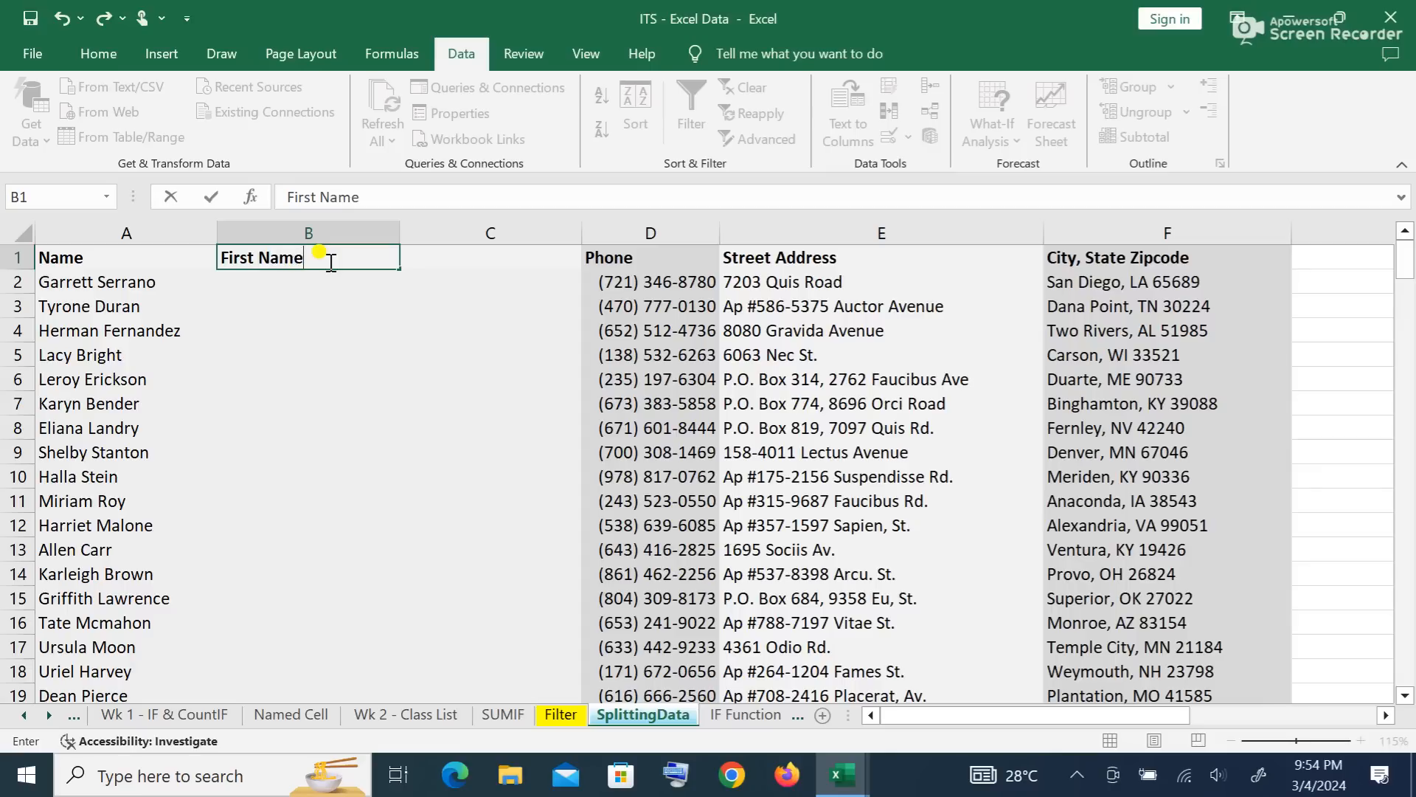
key(Tab)
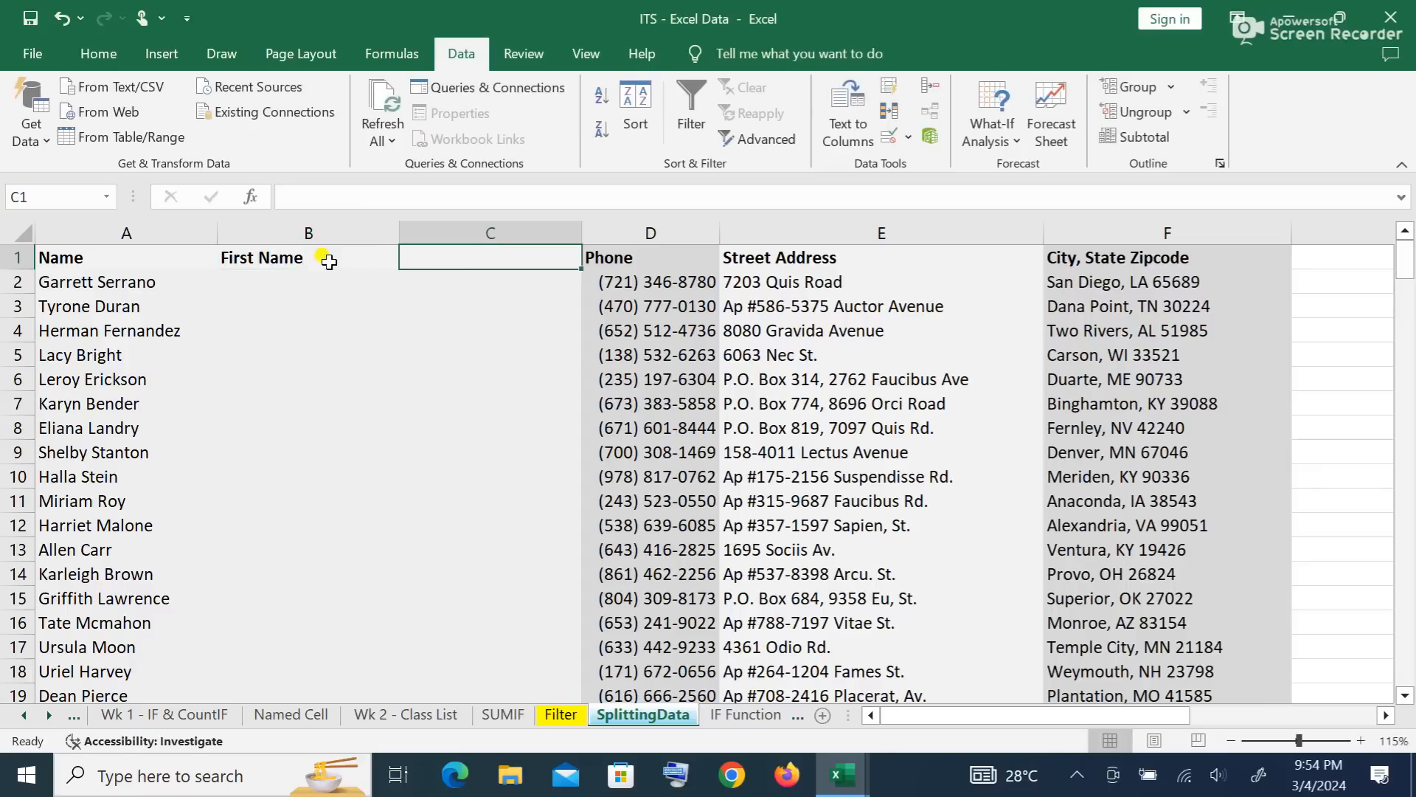
text(Last Name)
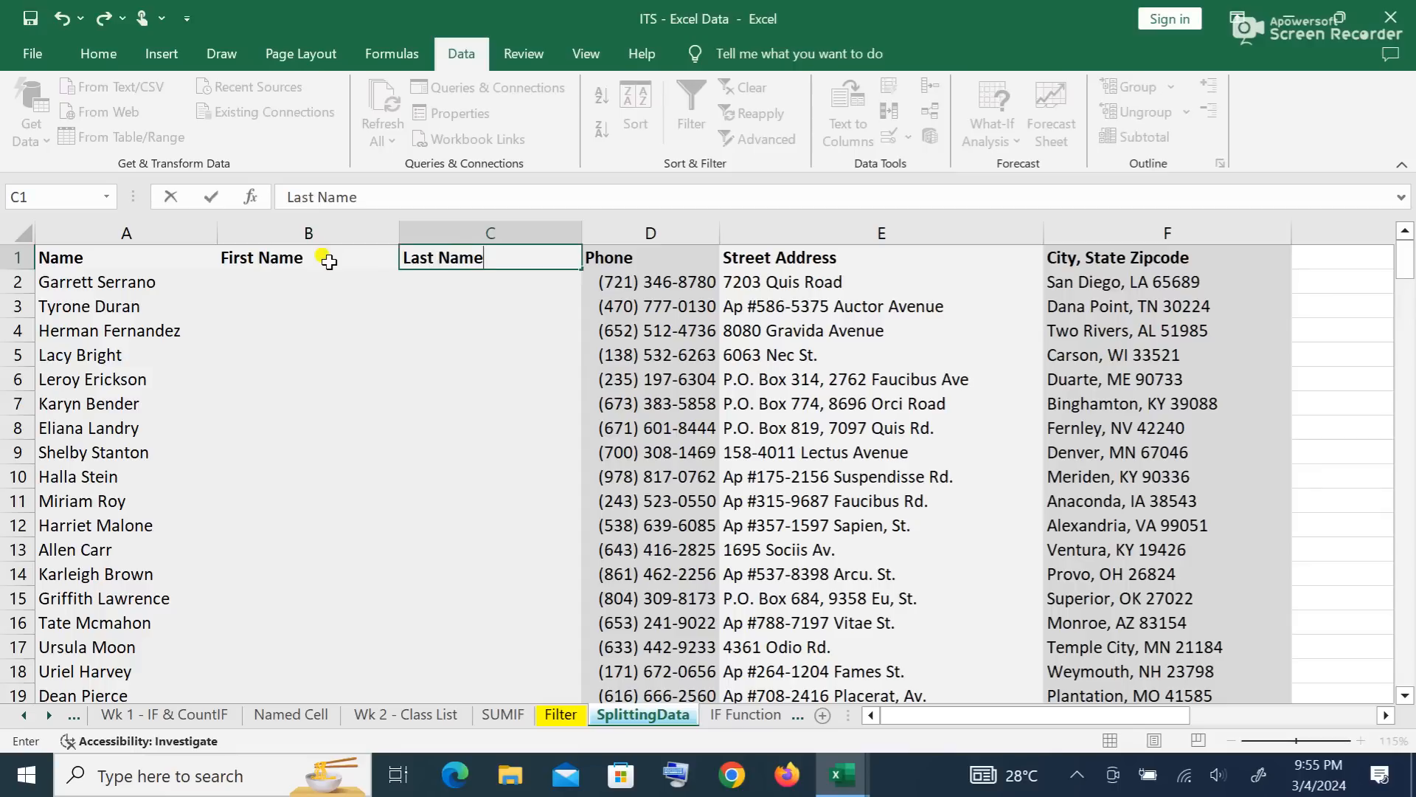
click(336, 360)
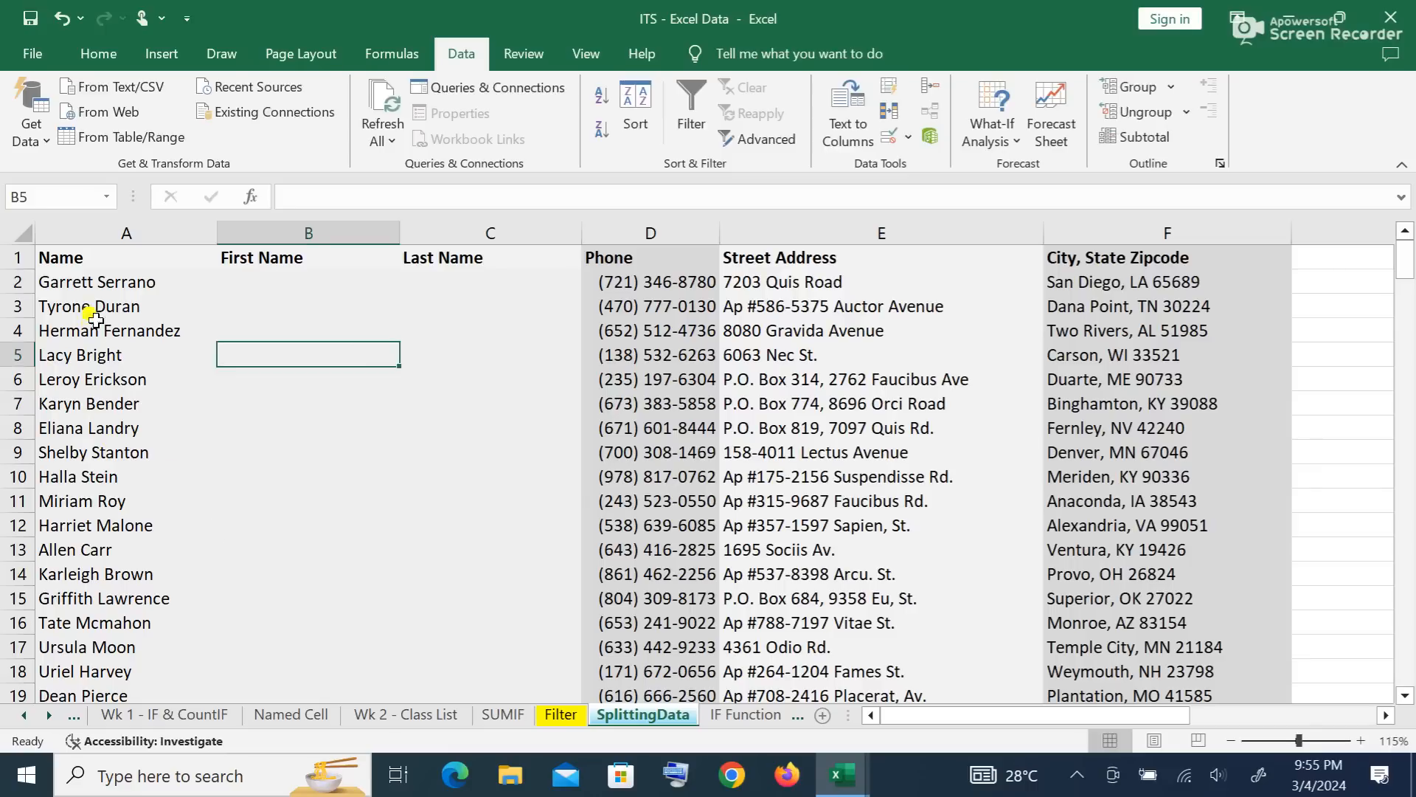
Step: Select the full names in column A from A2 to the last entry, then return to the top
drag(89, 279, 103, 550)
click(368, 297)
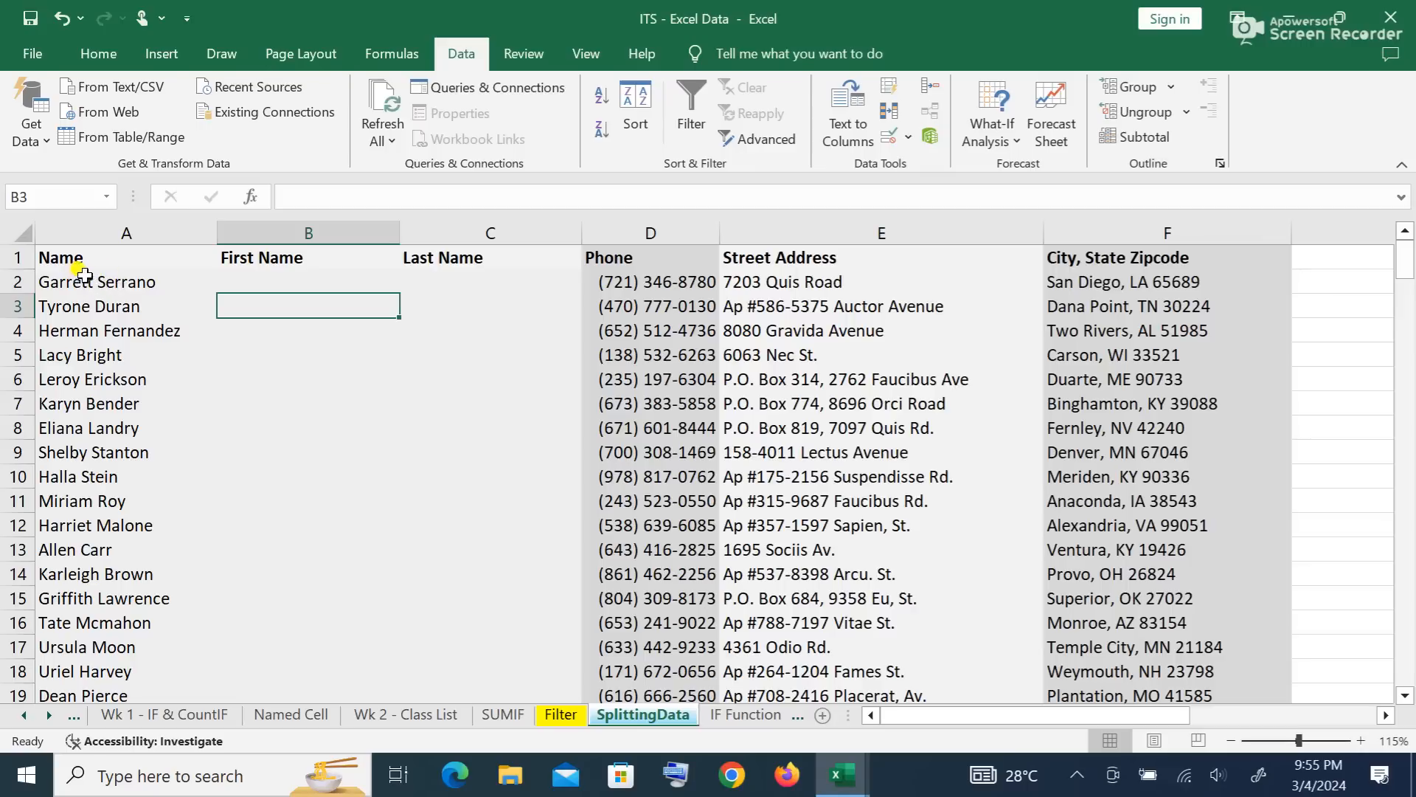
drag(82, 279, 49, 643)
scroll(485, 426, up, 20)
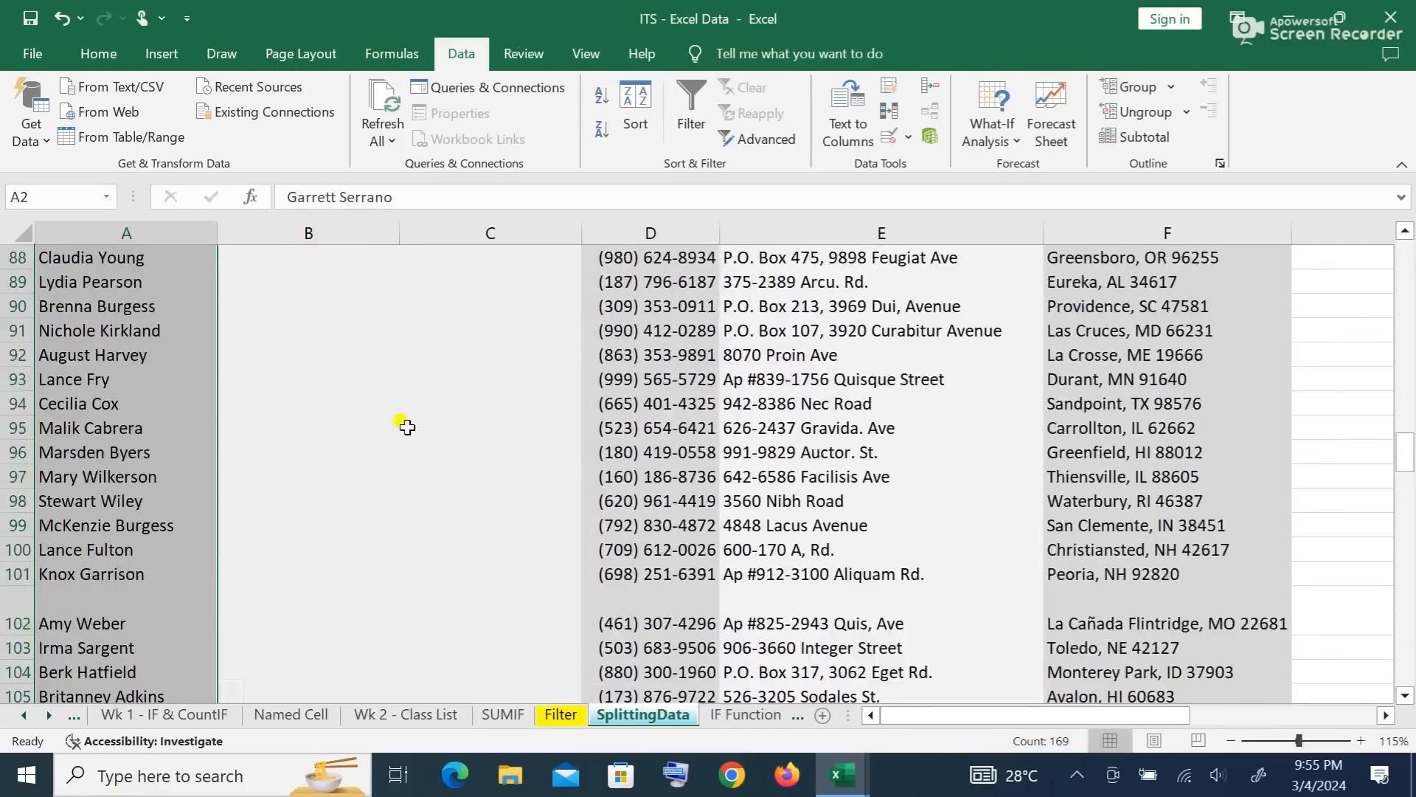
scroll(399, 433, up, 15)
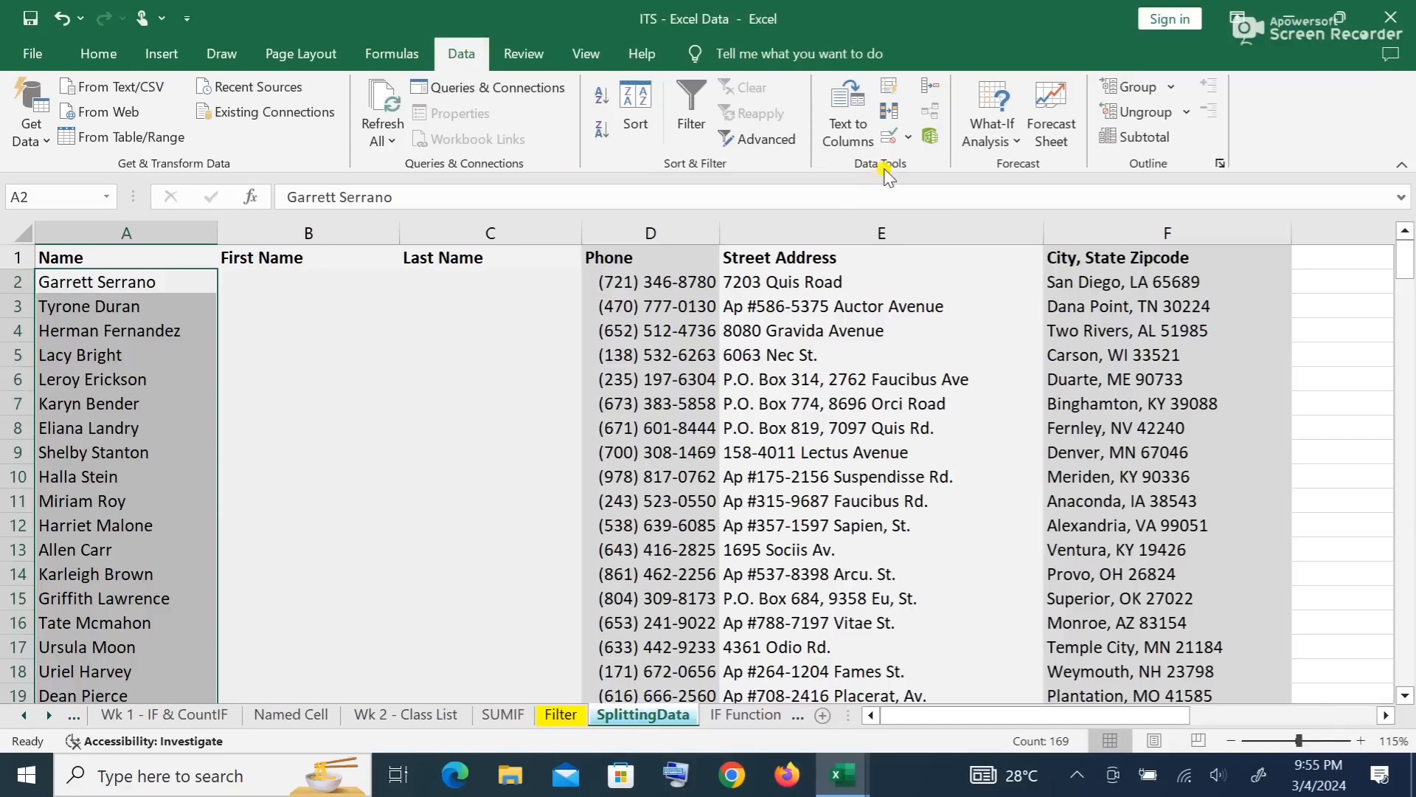
Step: Run Text to Columns as Delimited with Space as the delimiter, advancing to step 3
click(854, 133)
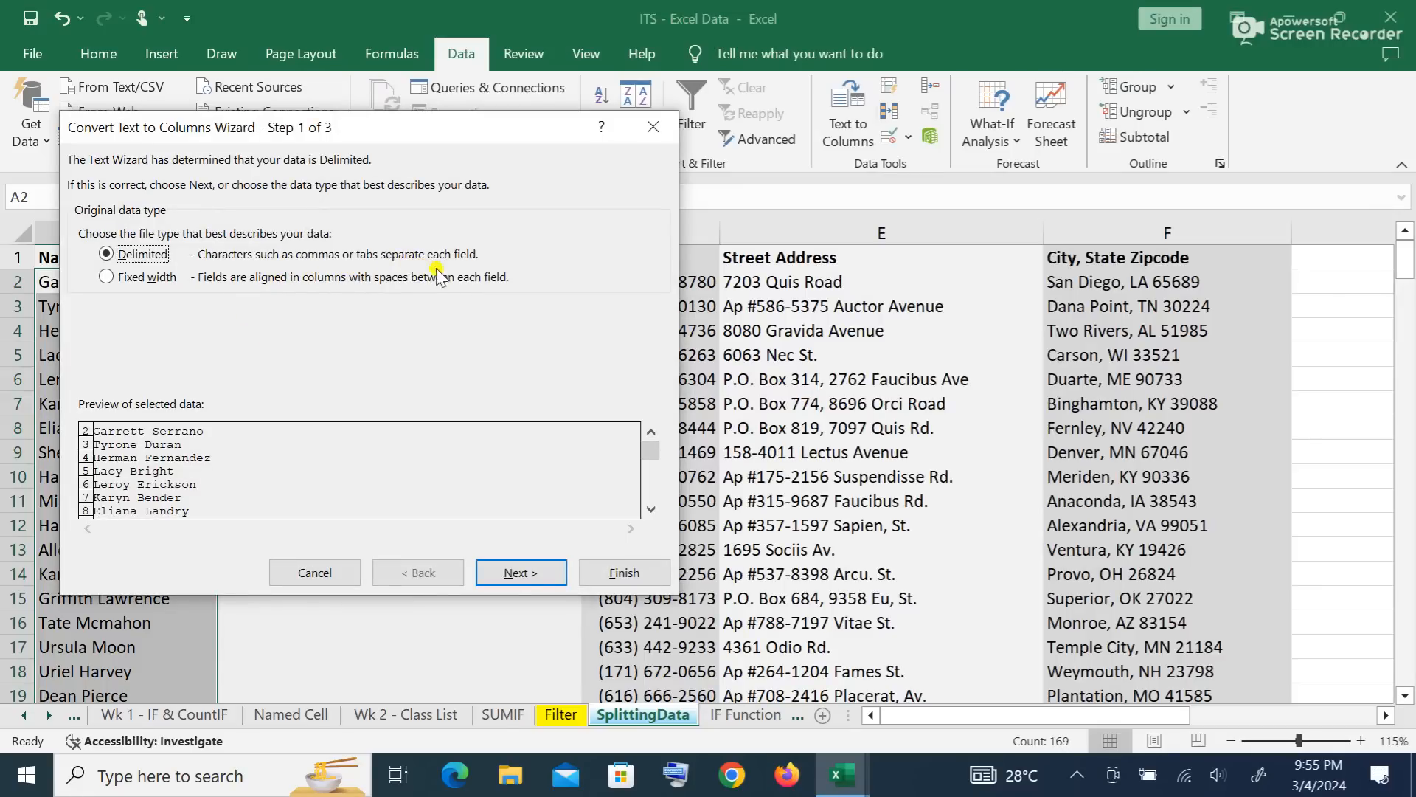
click(555, 573)
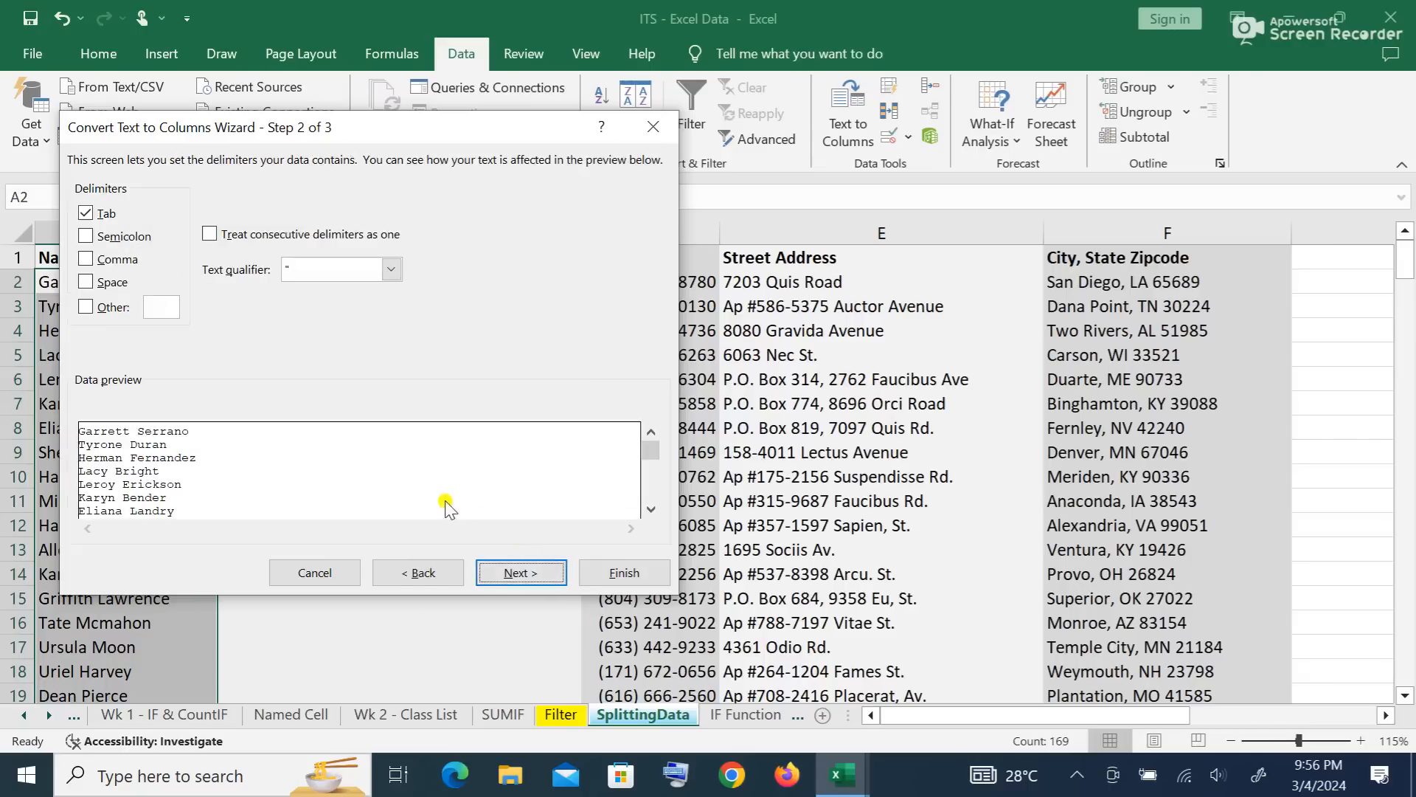
drag(248, 133, 562, 135)
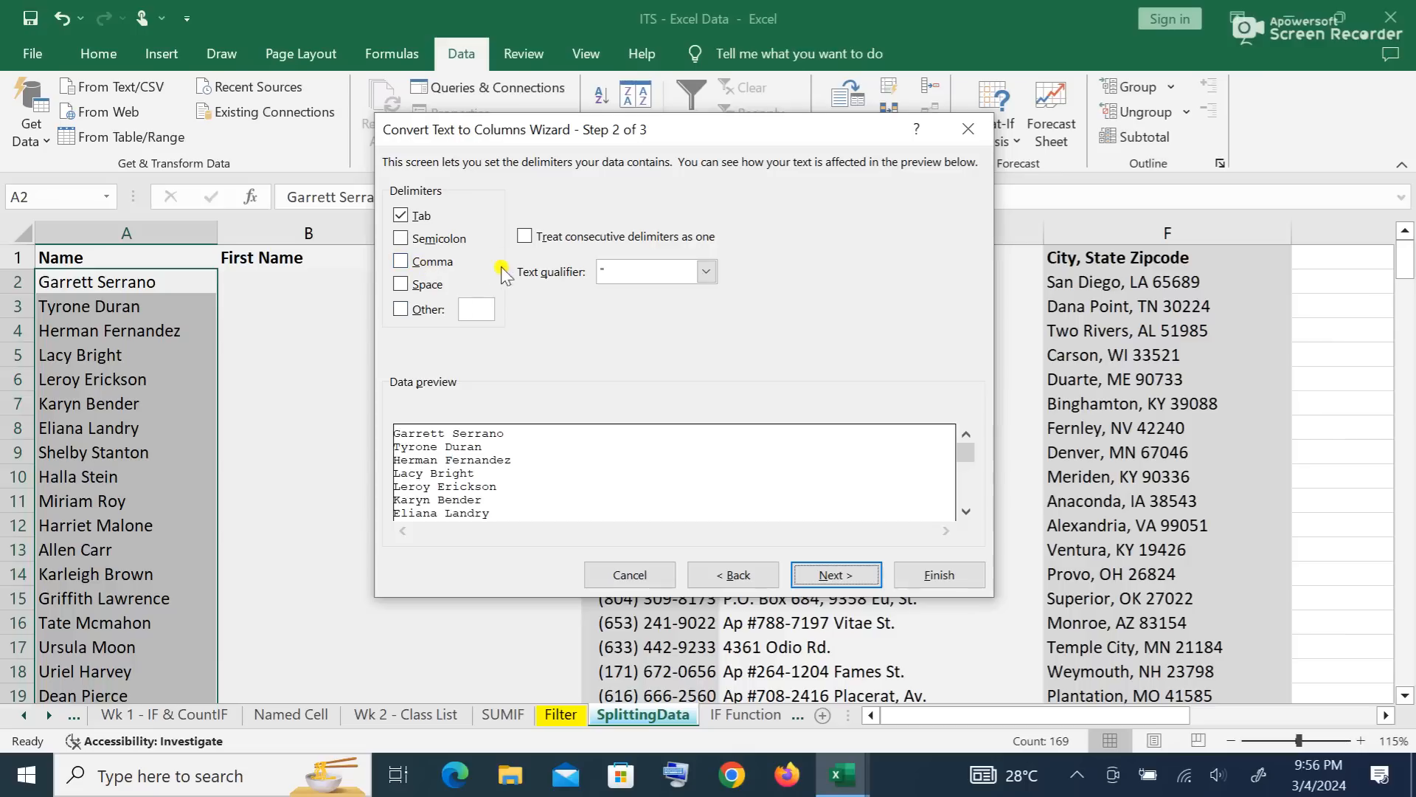
click(402, 284)
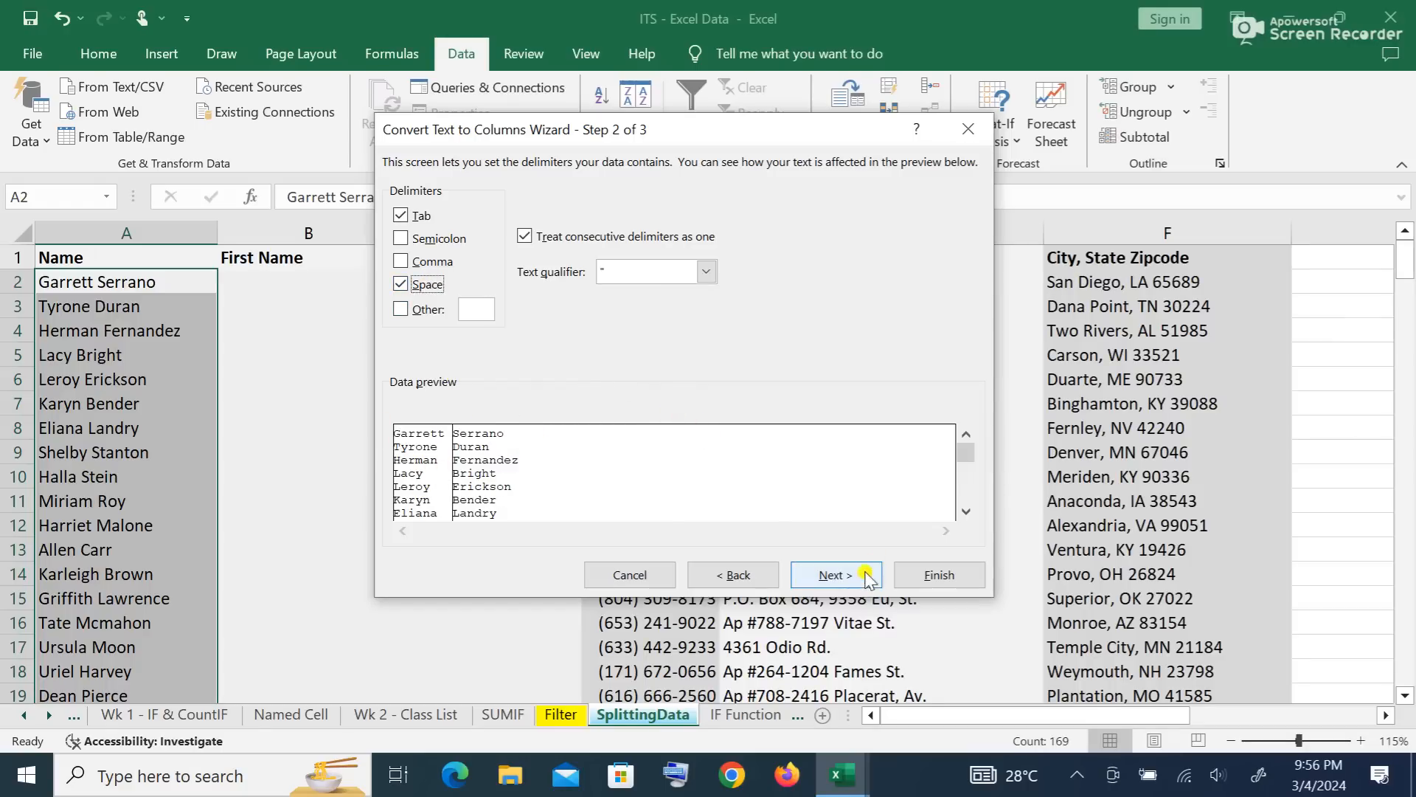
click(835, 574)
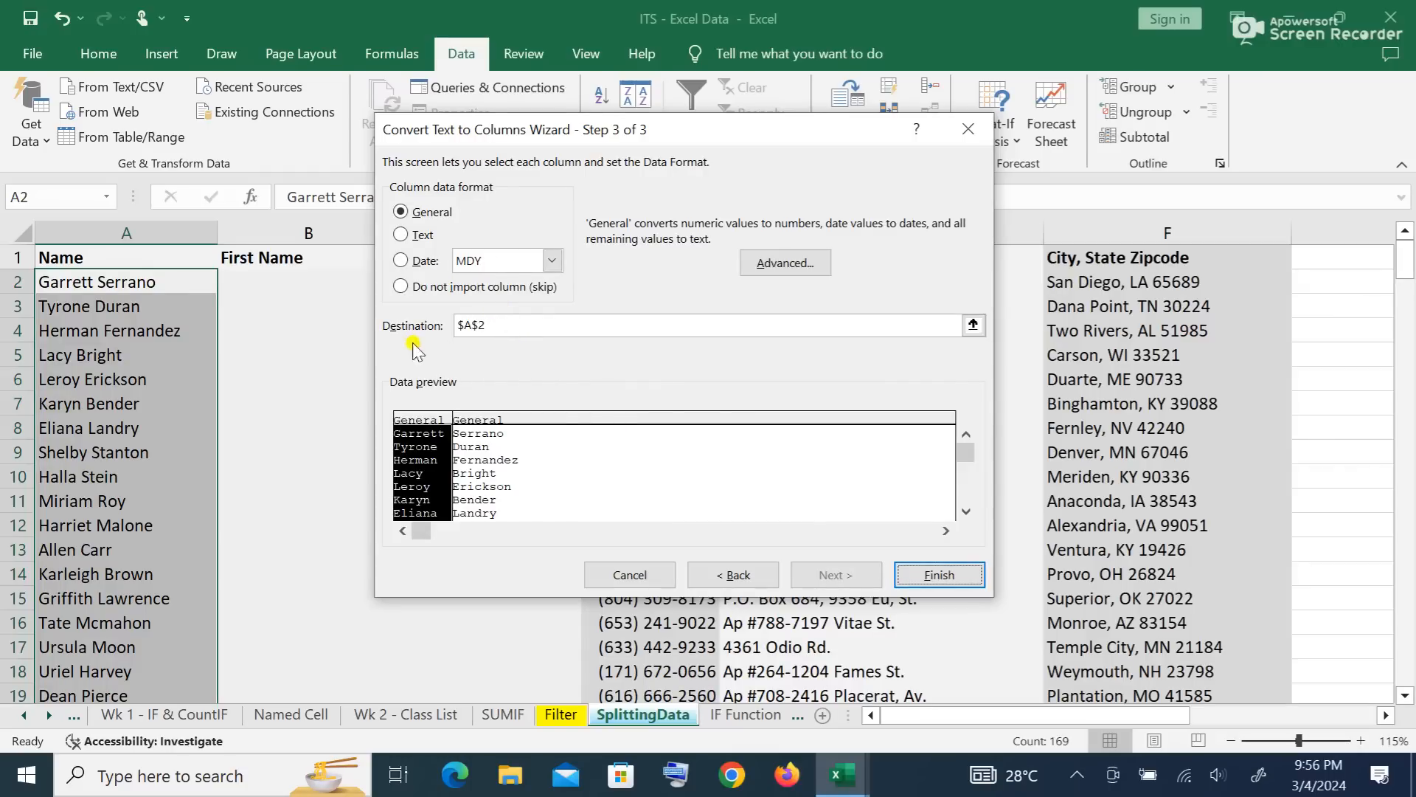
Step: Set the split destination to $B$2, finish, and confirm replacing the existing cells
click(509, 324)
key(BackSpace)
key(BackSpace)
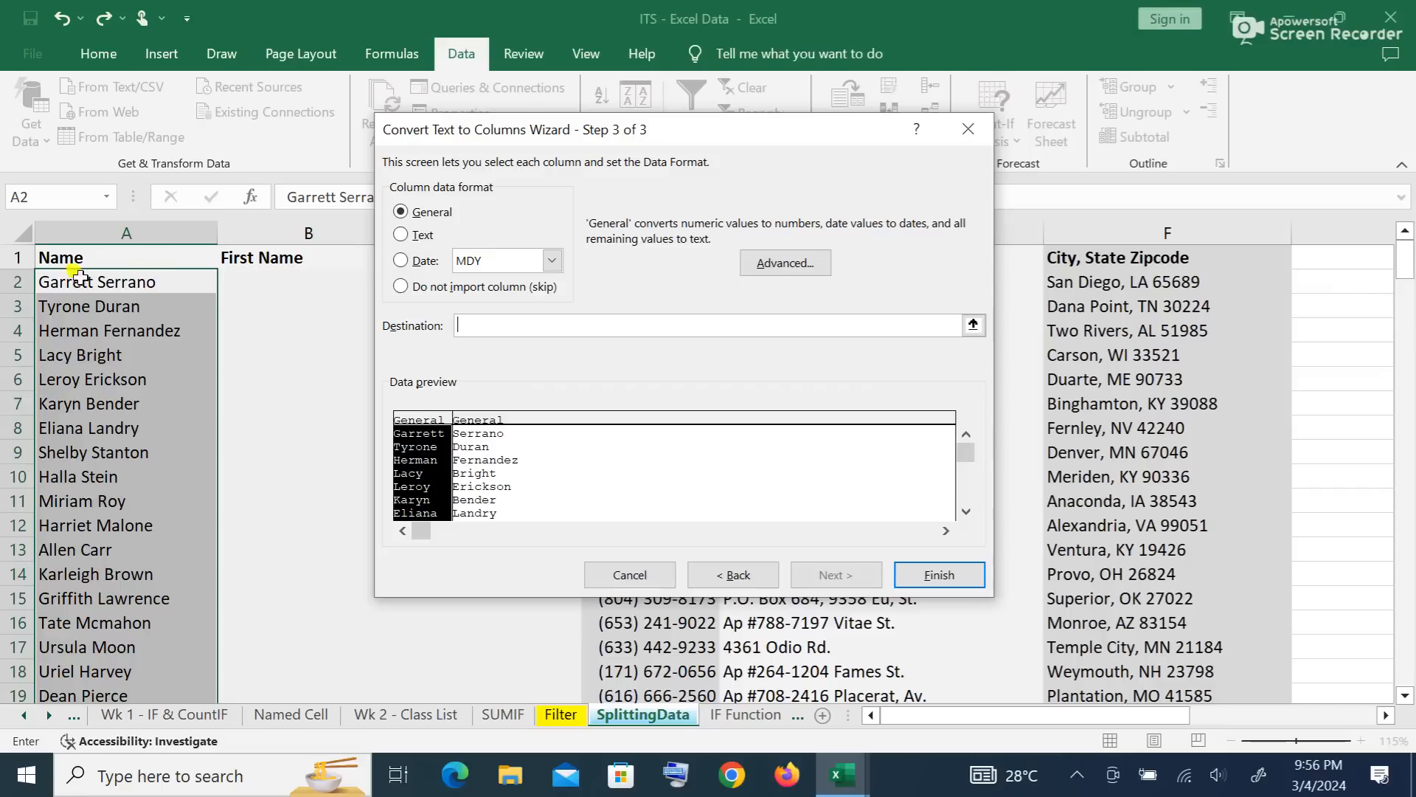
click(271, 280)
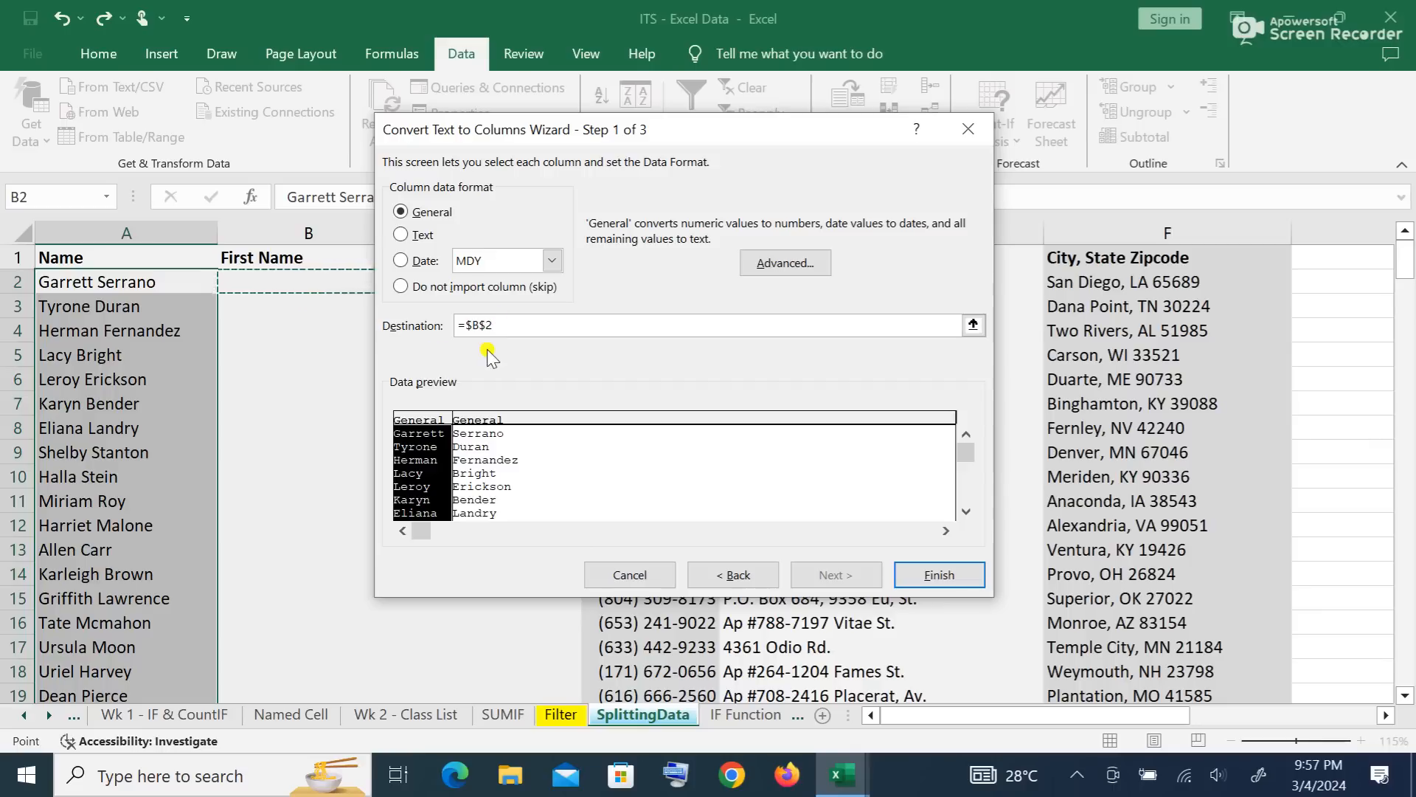
click(940, 574)
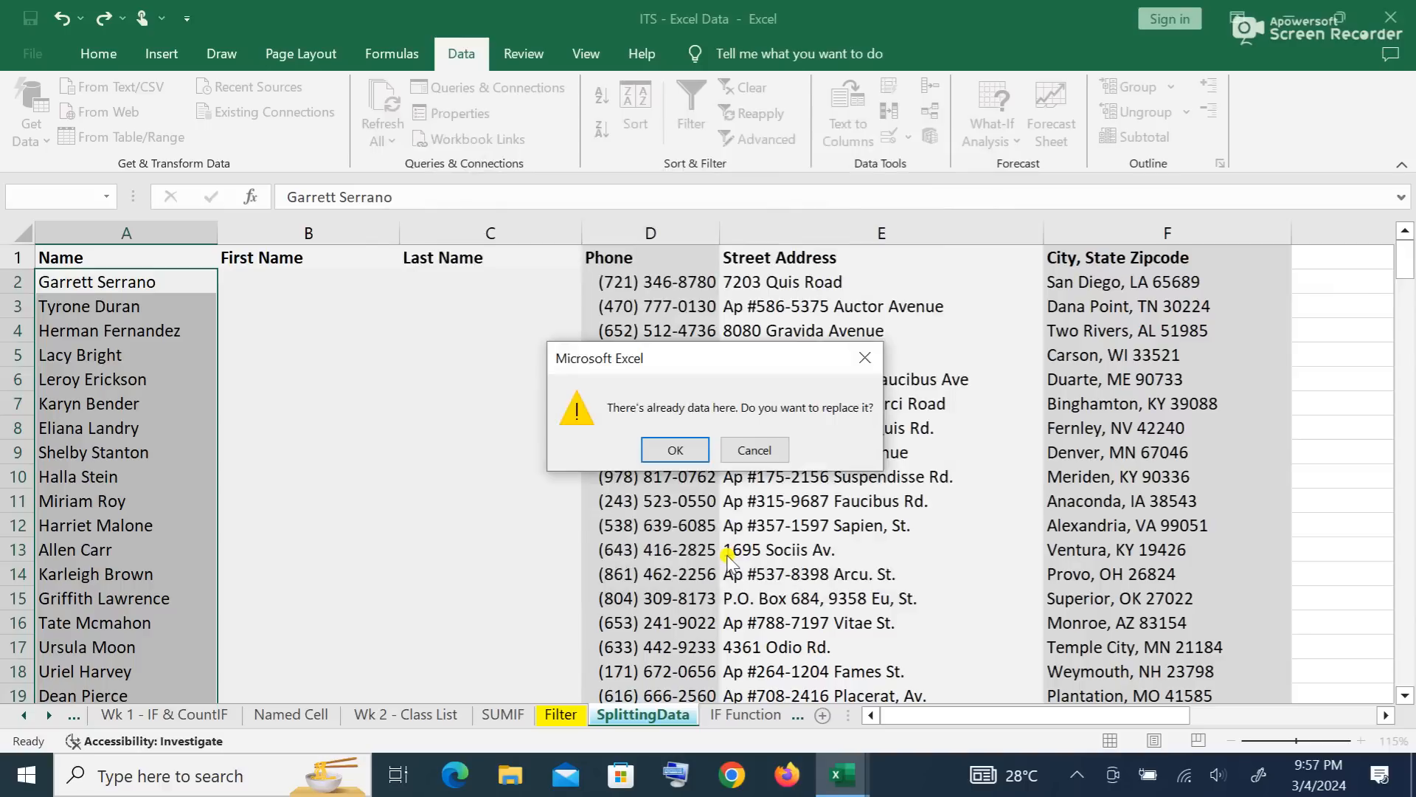
click(673, 450)
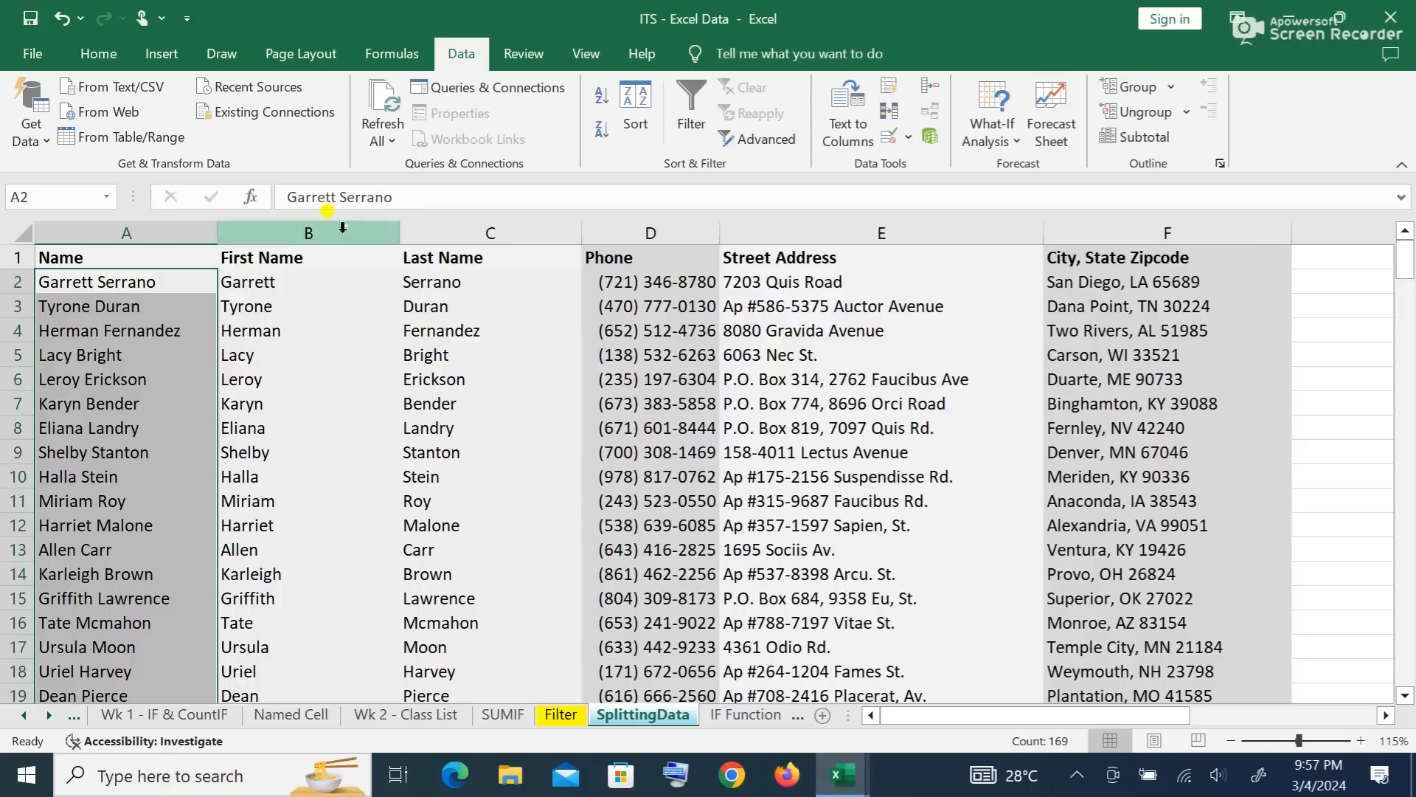
Step: Apply All Borders to B1:C170 and scroll through the sheet to check them
drag(302, 253, 458, 638)
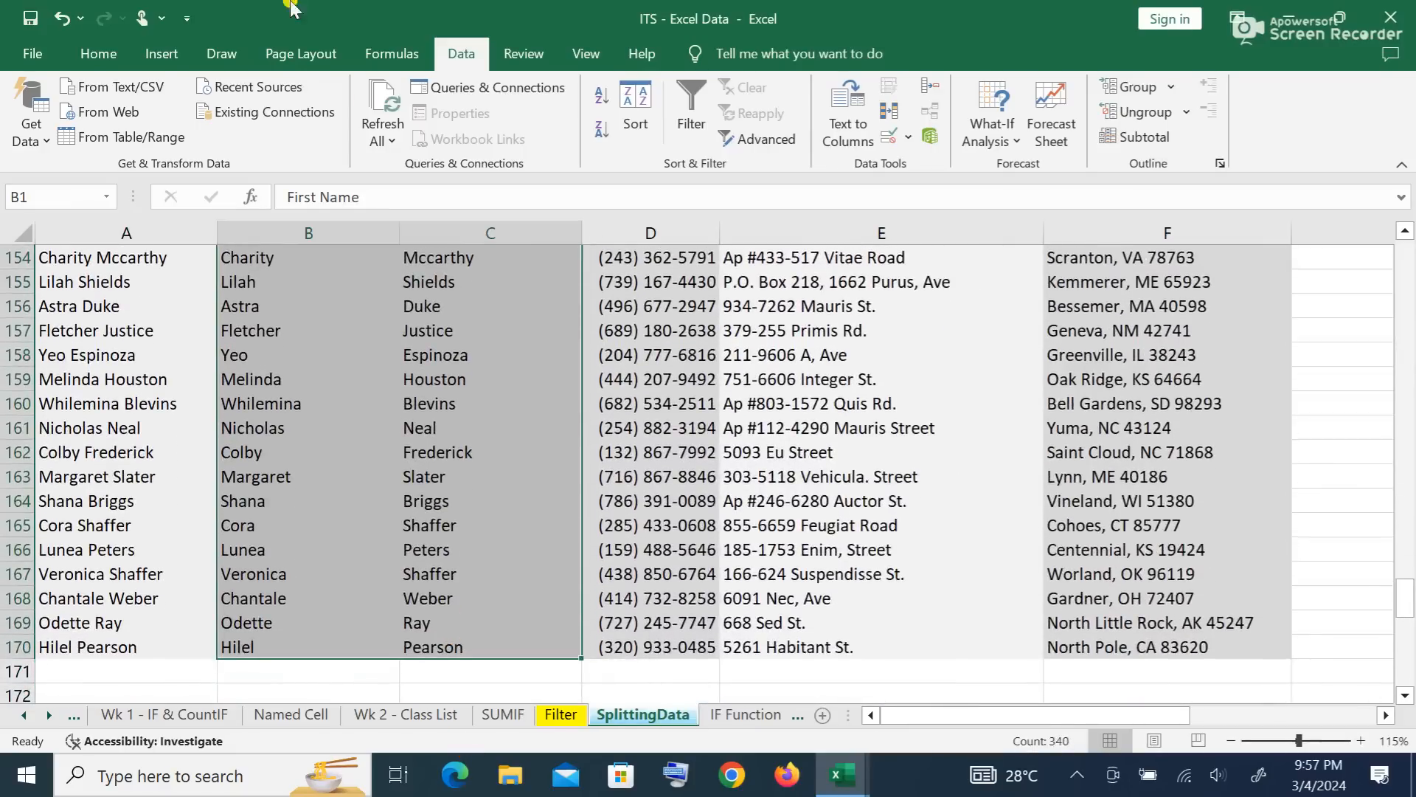
click(98, 53)
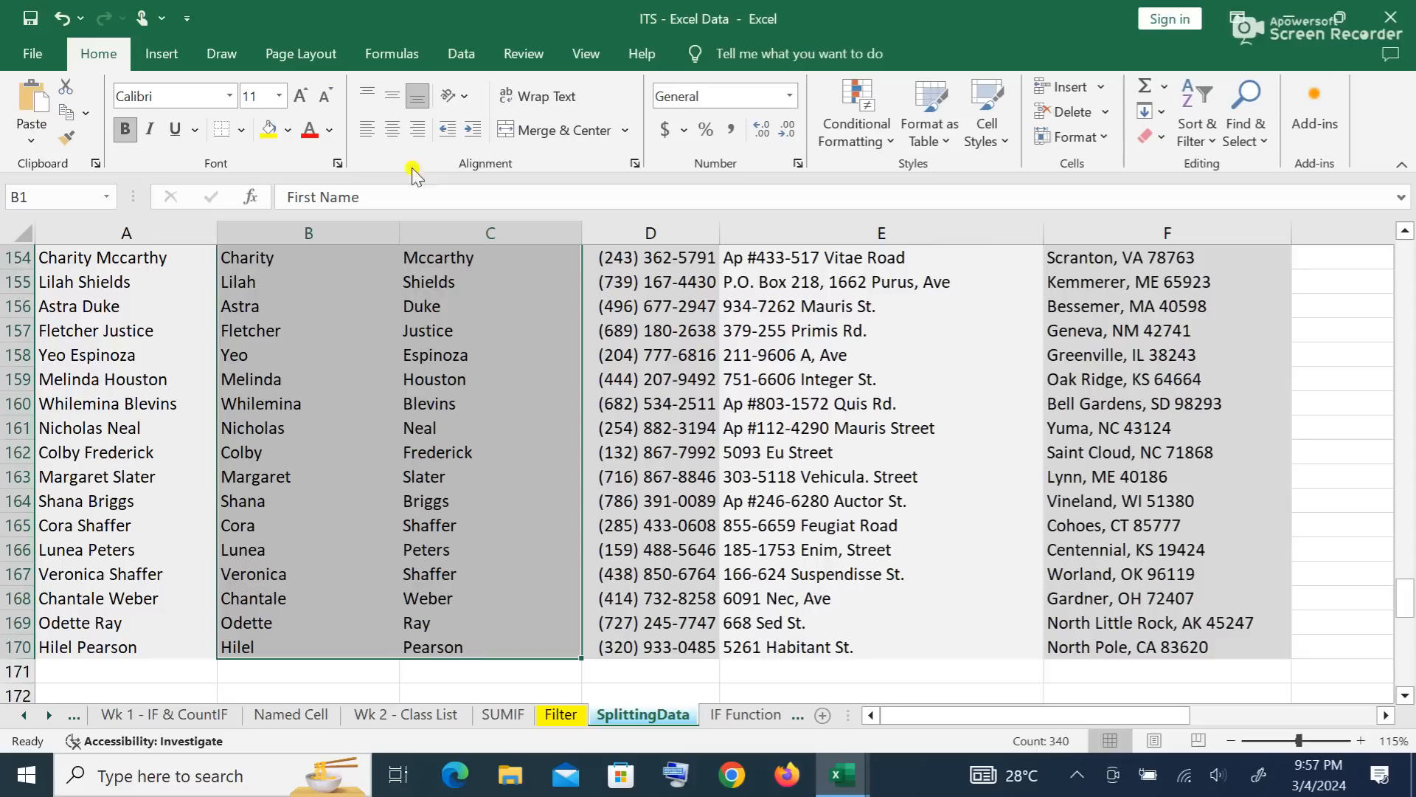
click(242, 131)
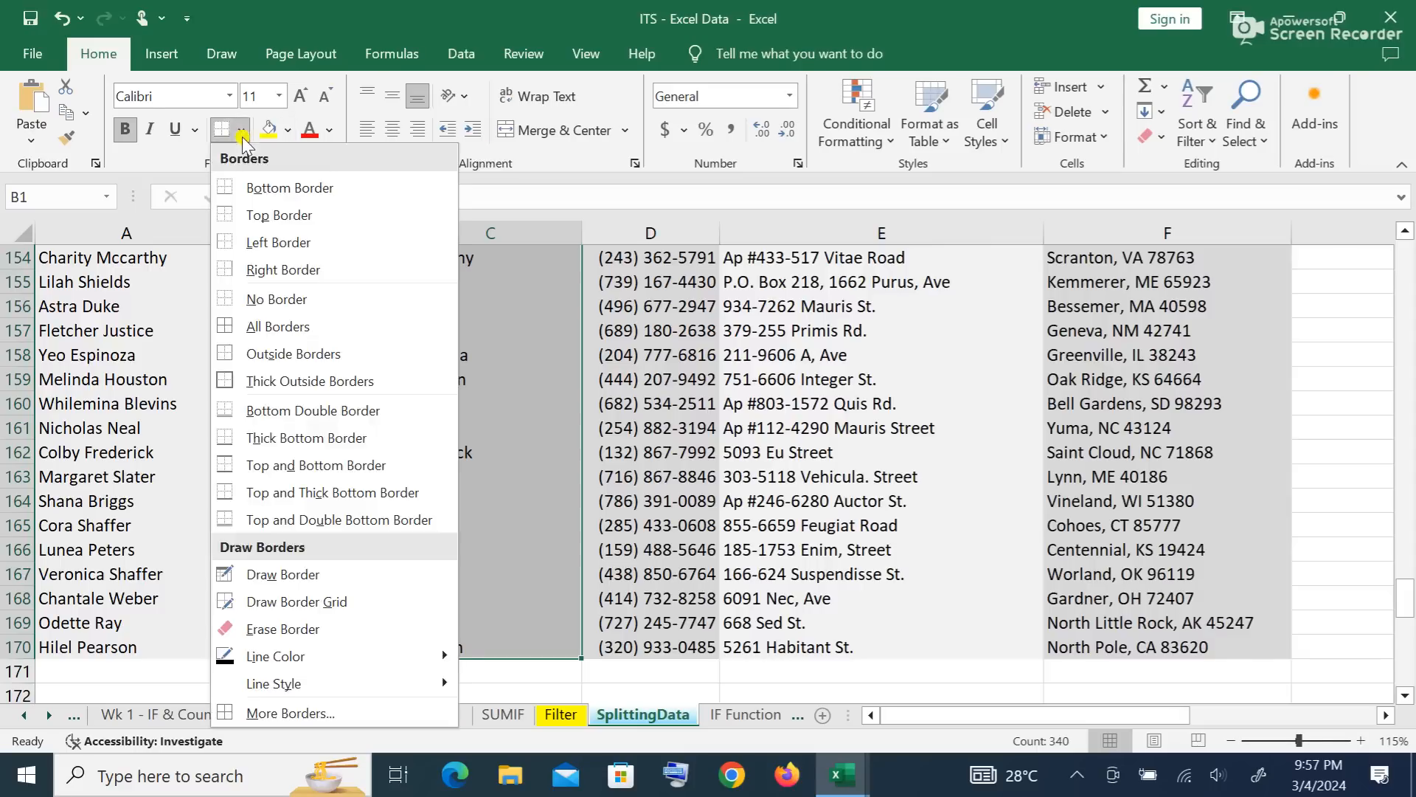
click(273, 326)
scroll(376, 374, up, 1)
click(524, 427)
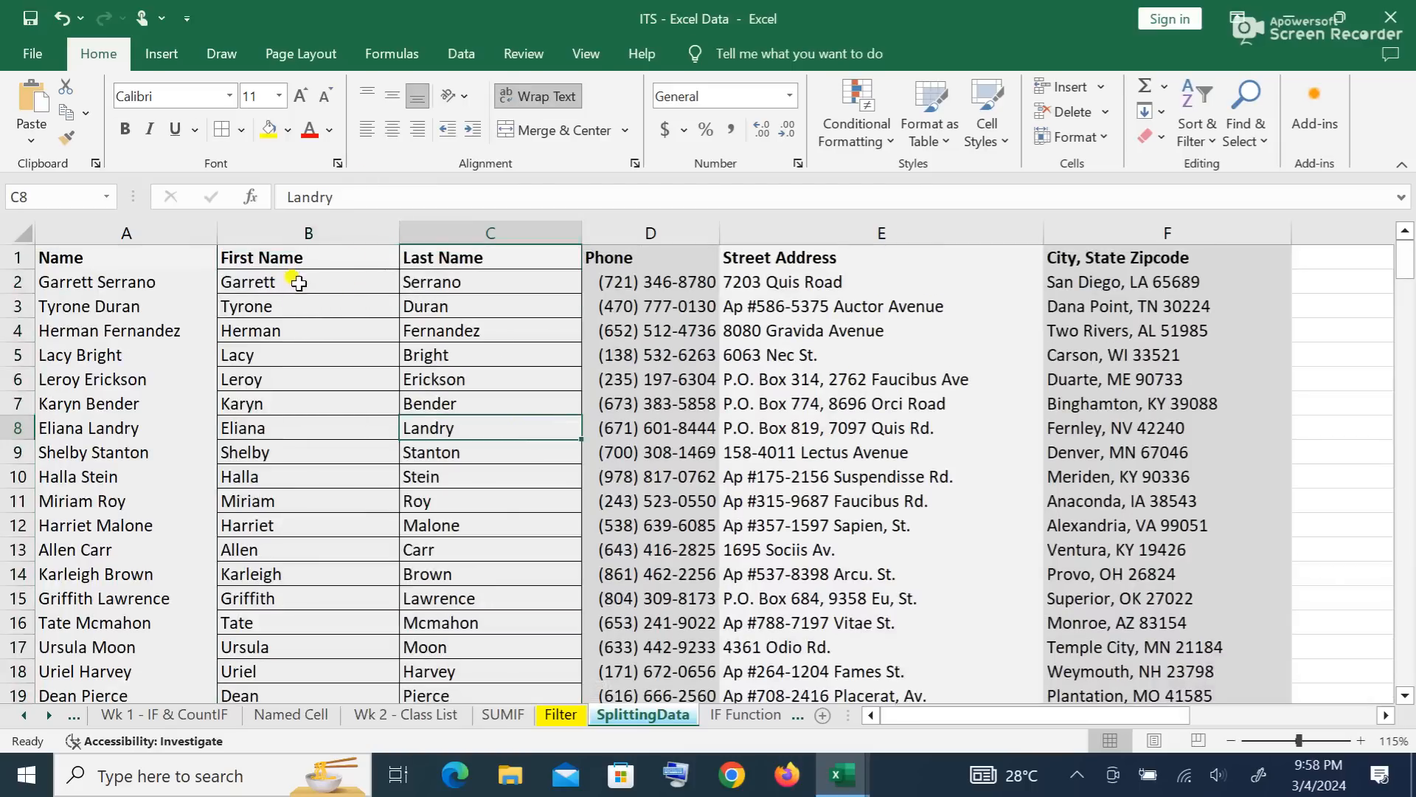
scroll(367, 313, down, 9)
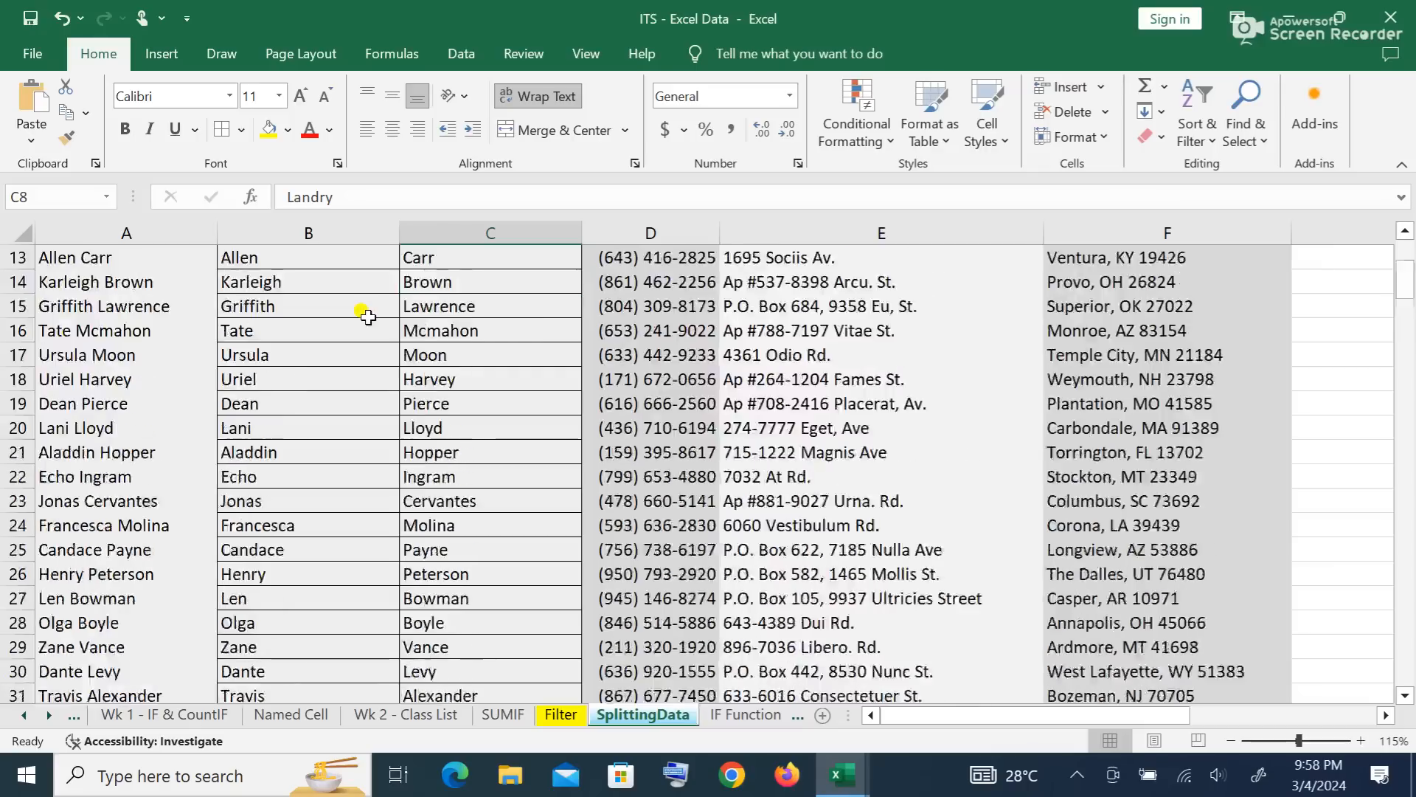
scroll(362, 327, down, 20)
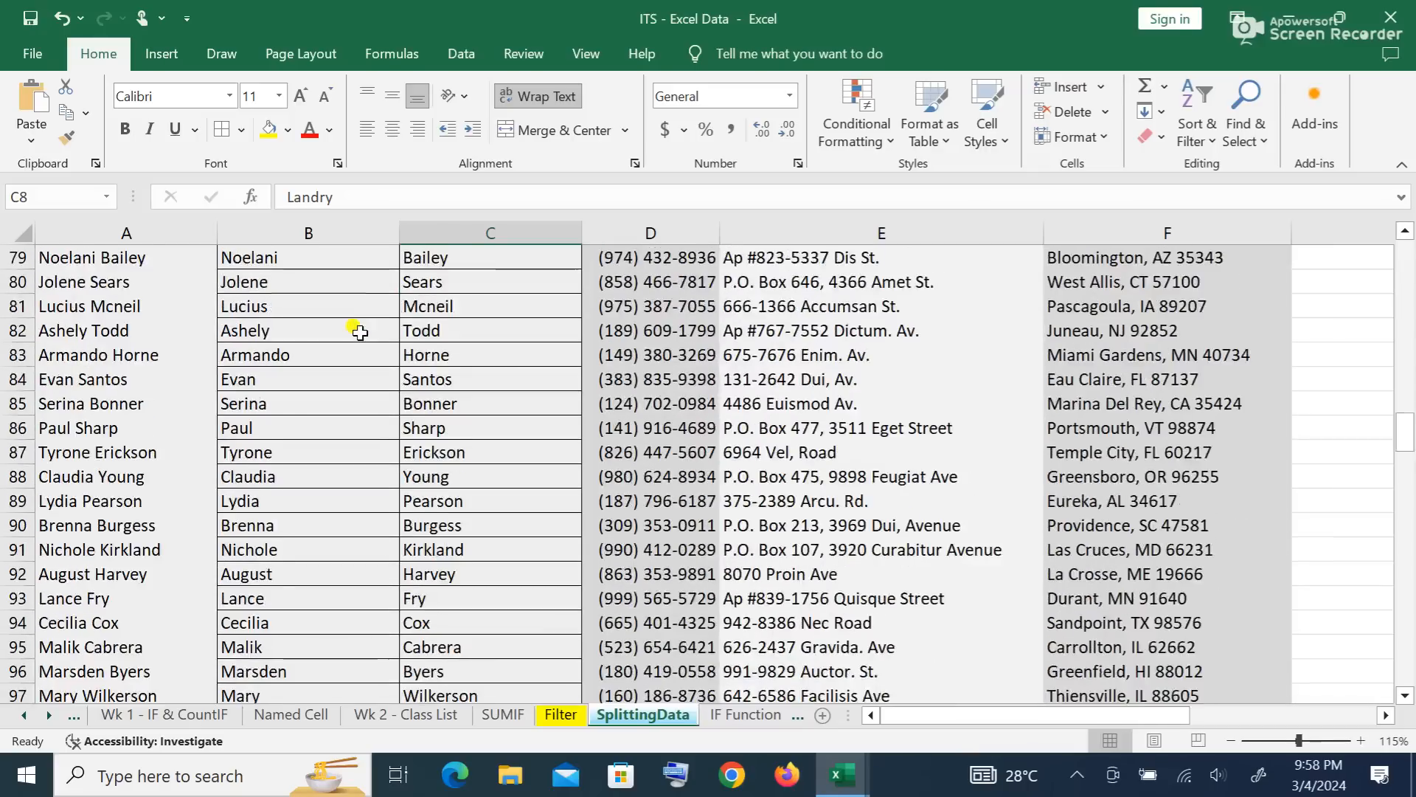
scroll(359, 334, down, 8)
scroll(359, 332, up, 20)
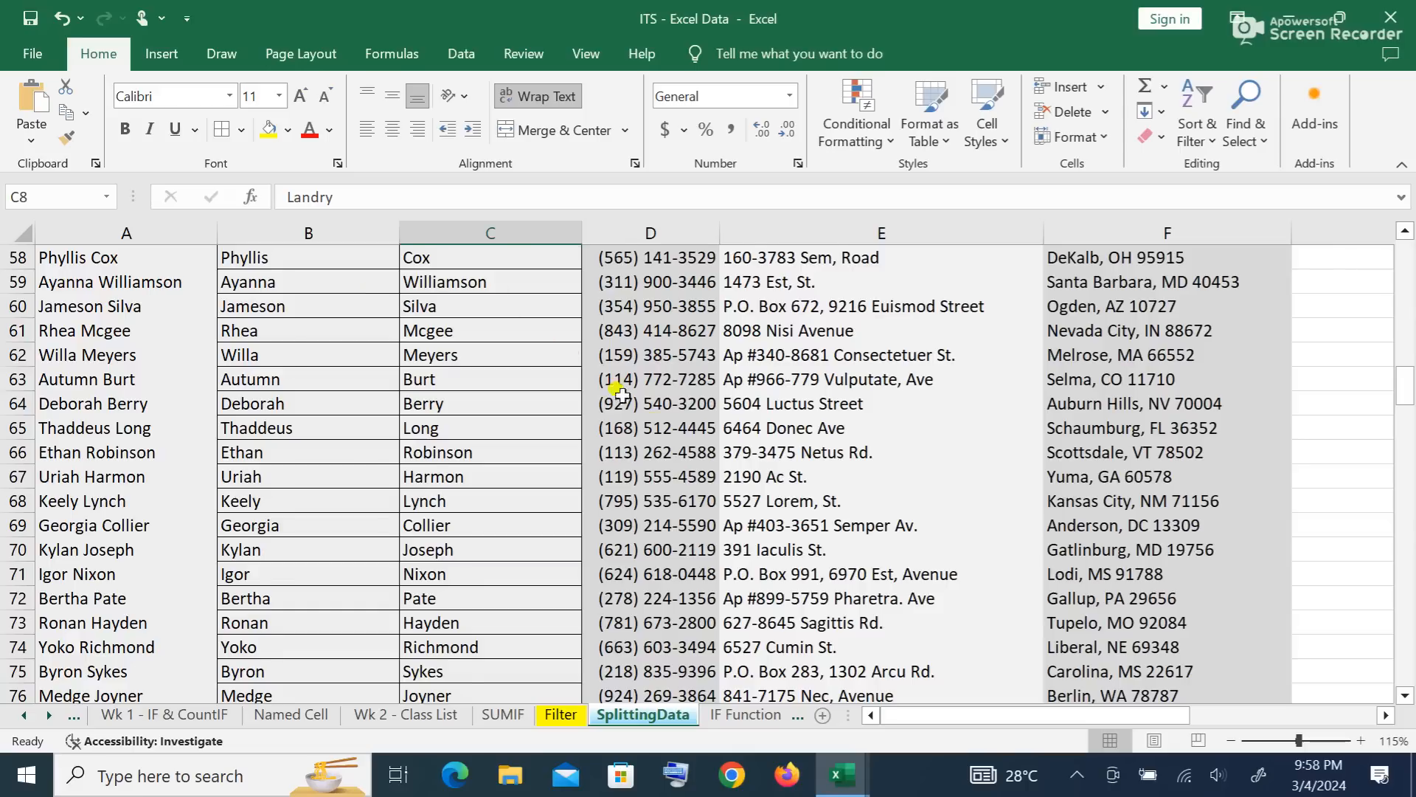
scroll(811, 346, up, 19)
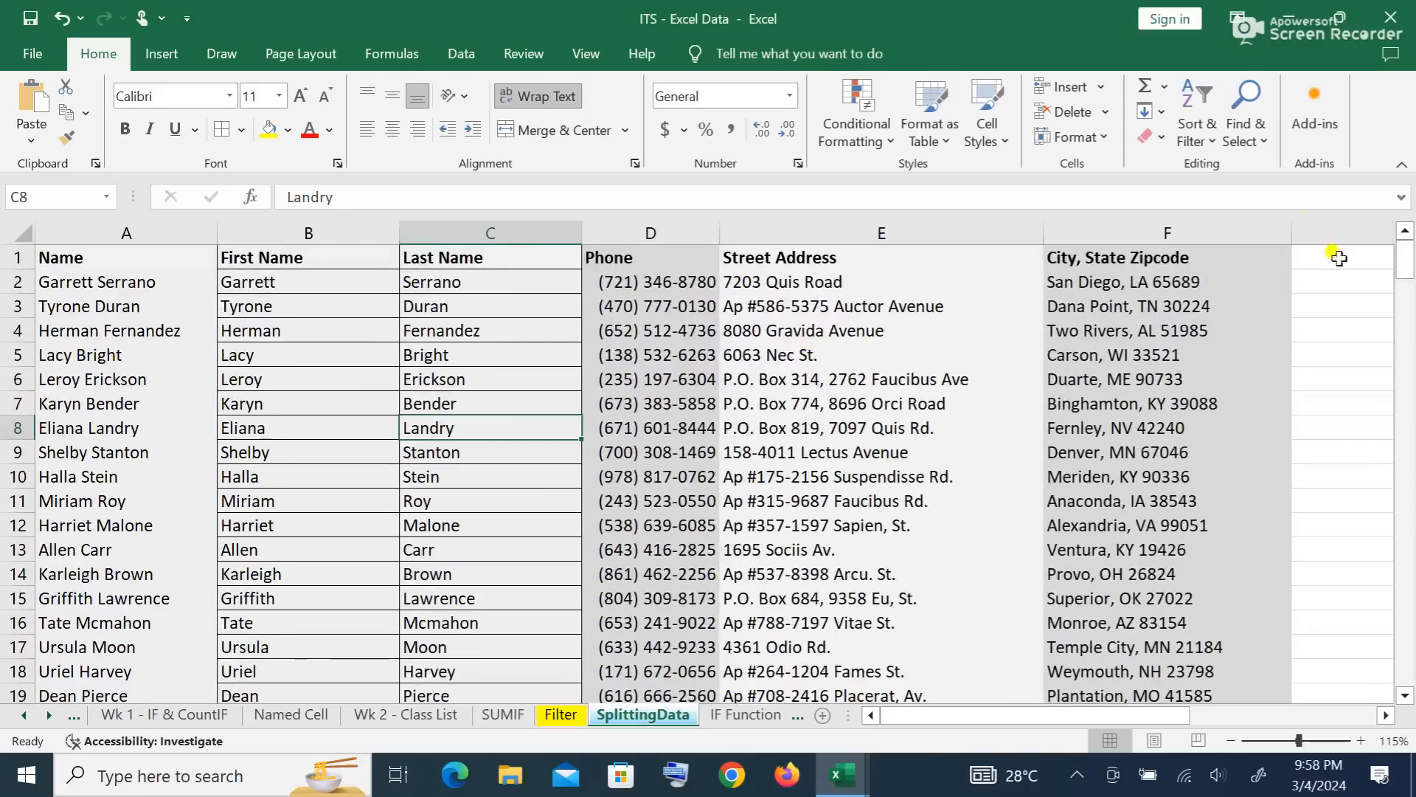
Step: Check a few address and surname entries, then sort the rows by First Name Z to A
click(1184, 308)
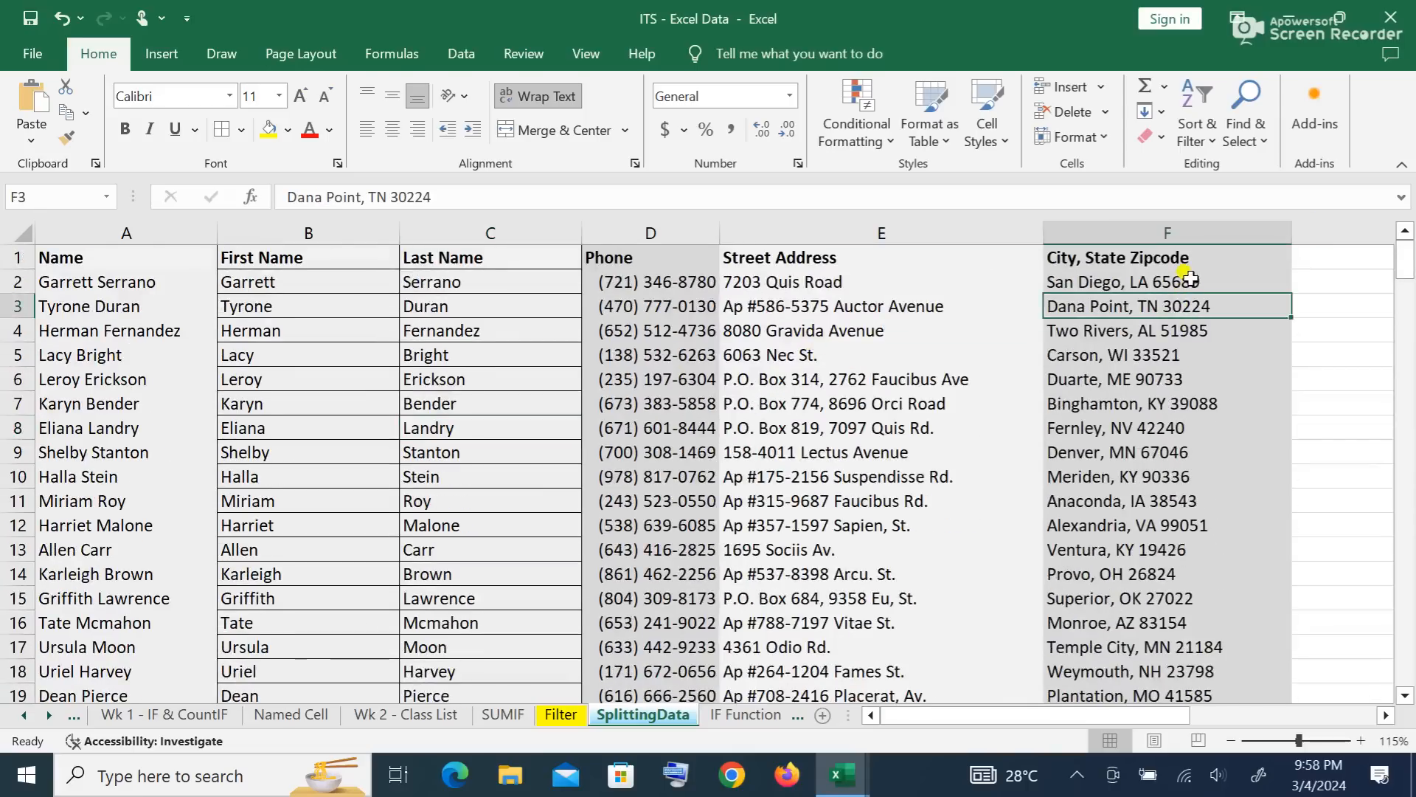
click(1190, 279)
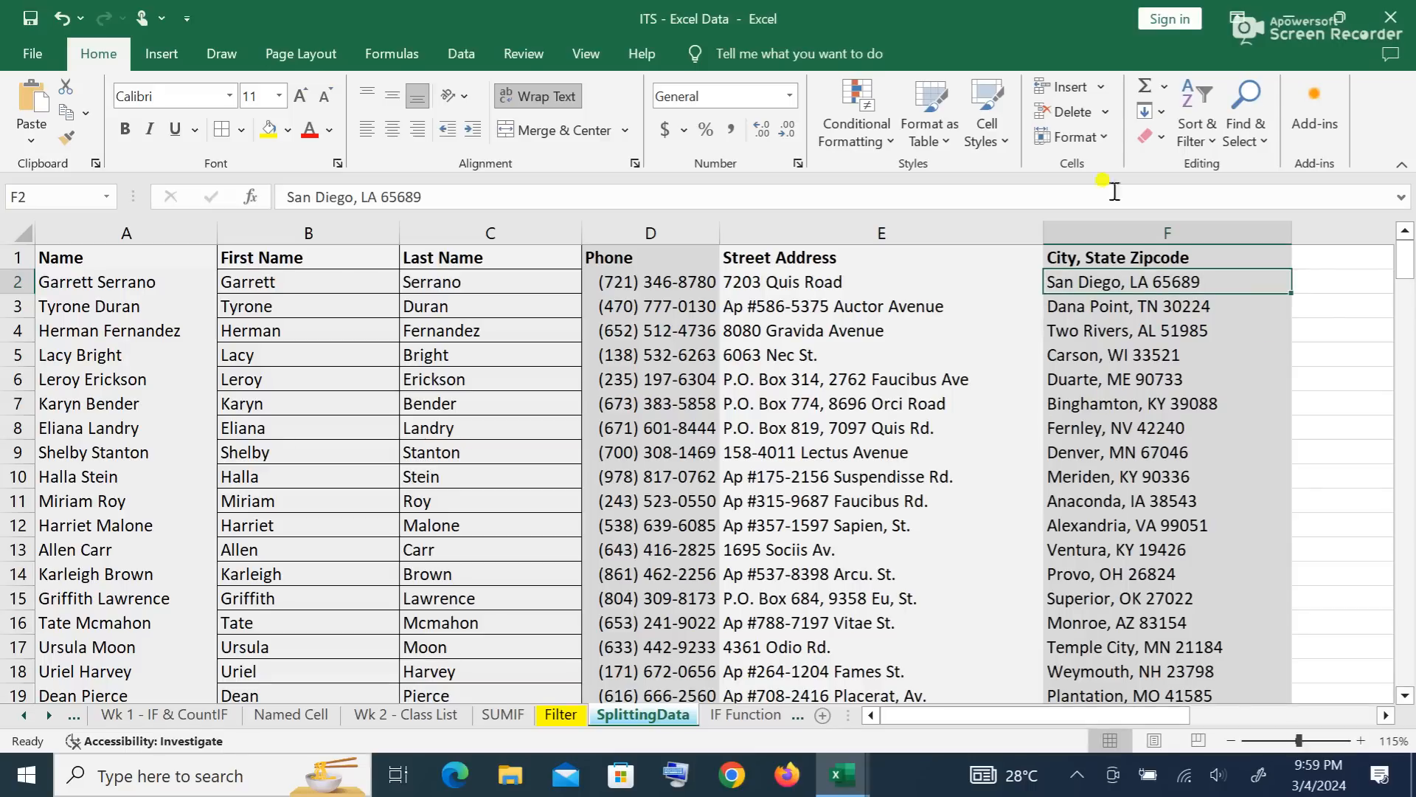
click(456, 380)
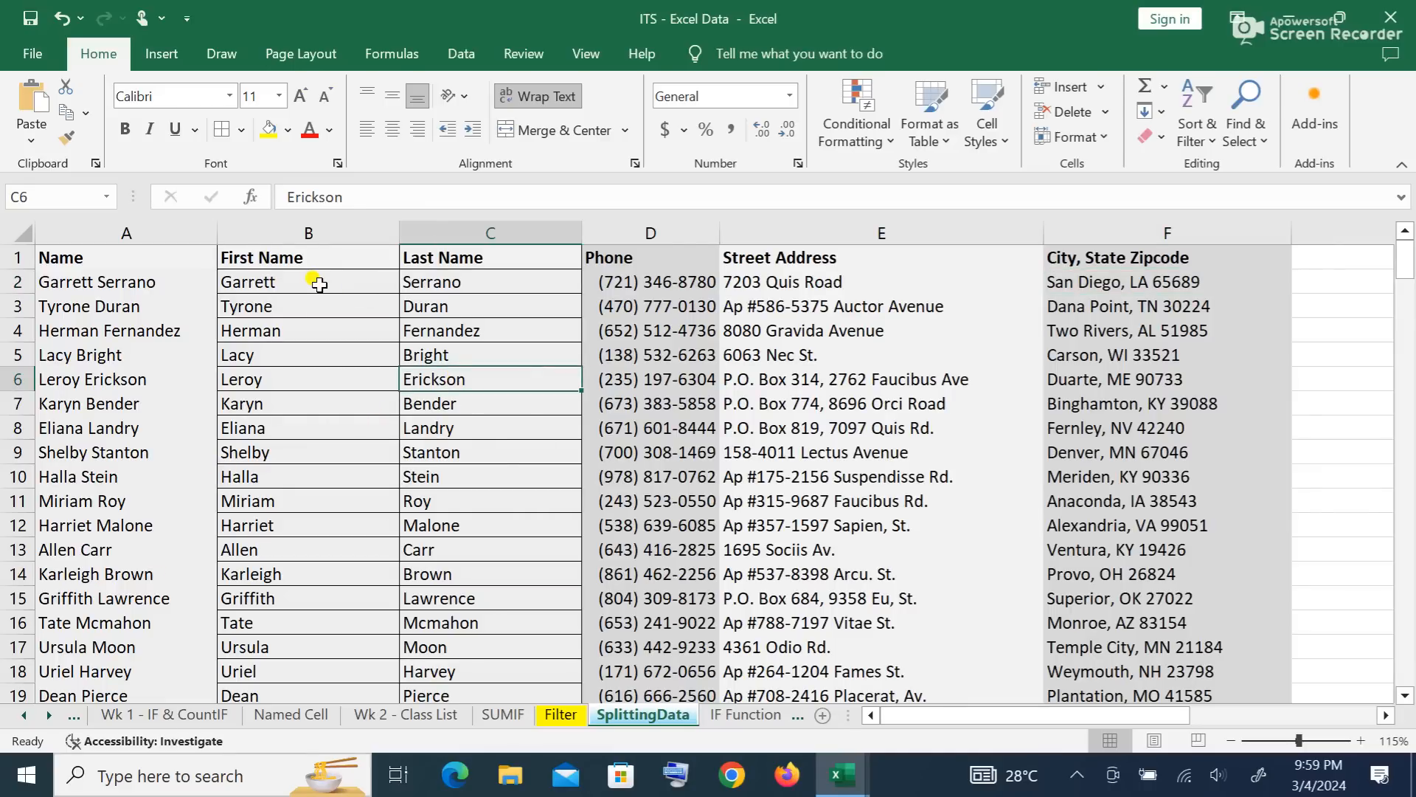
click(278, 282)
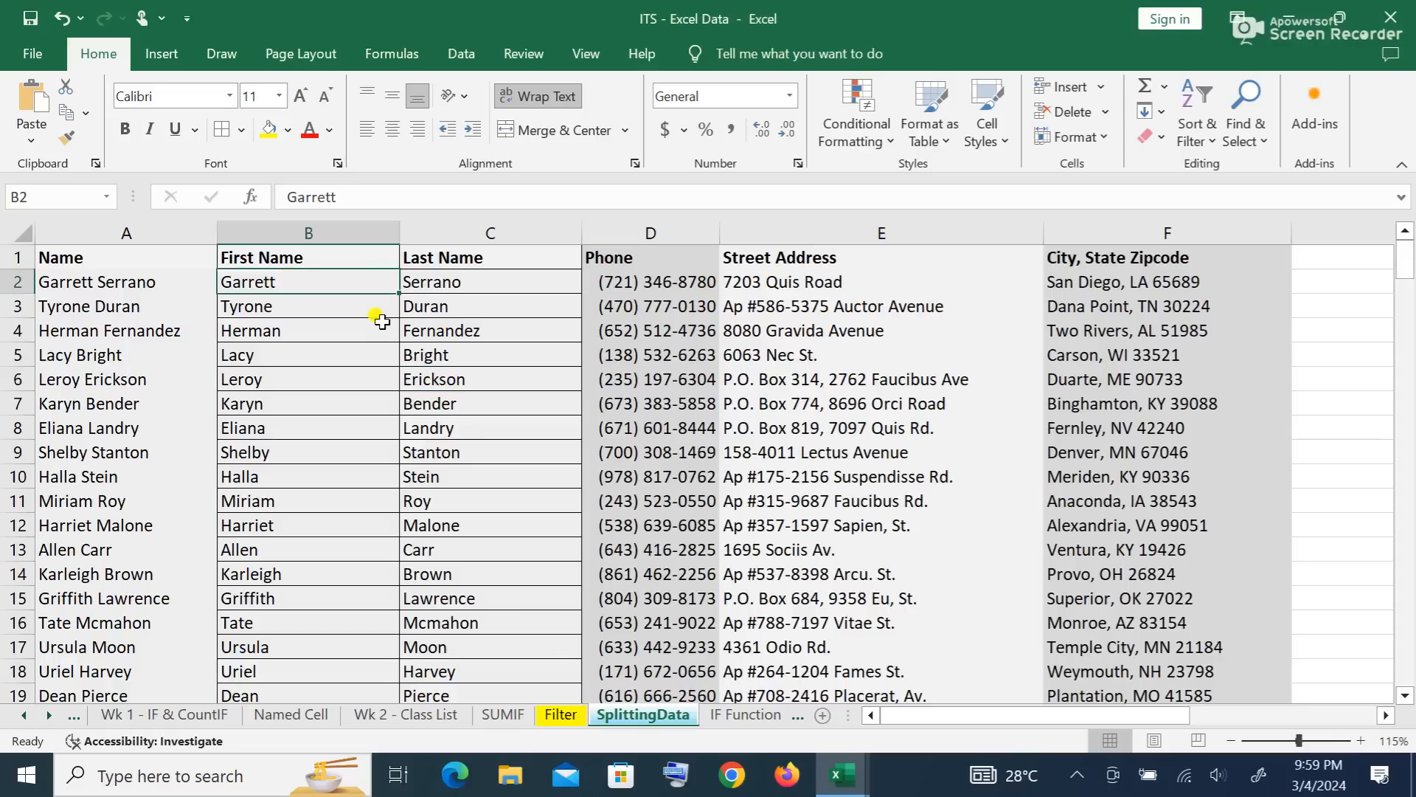
click(472, 55)
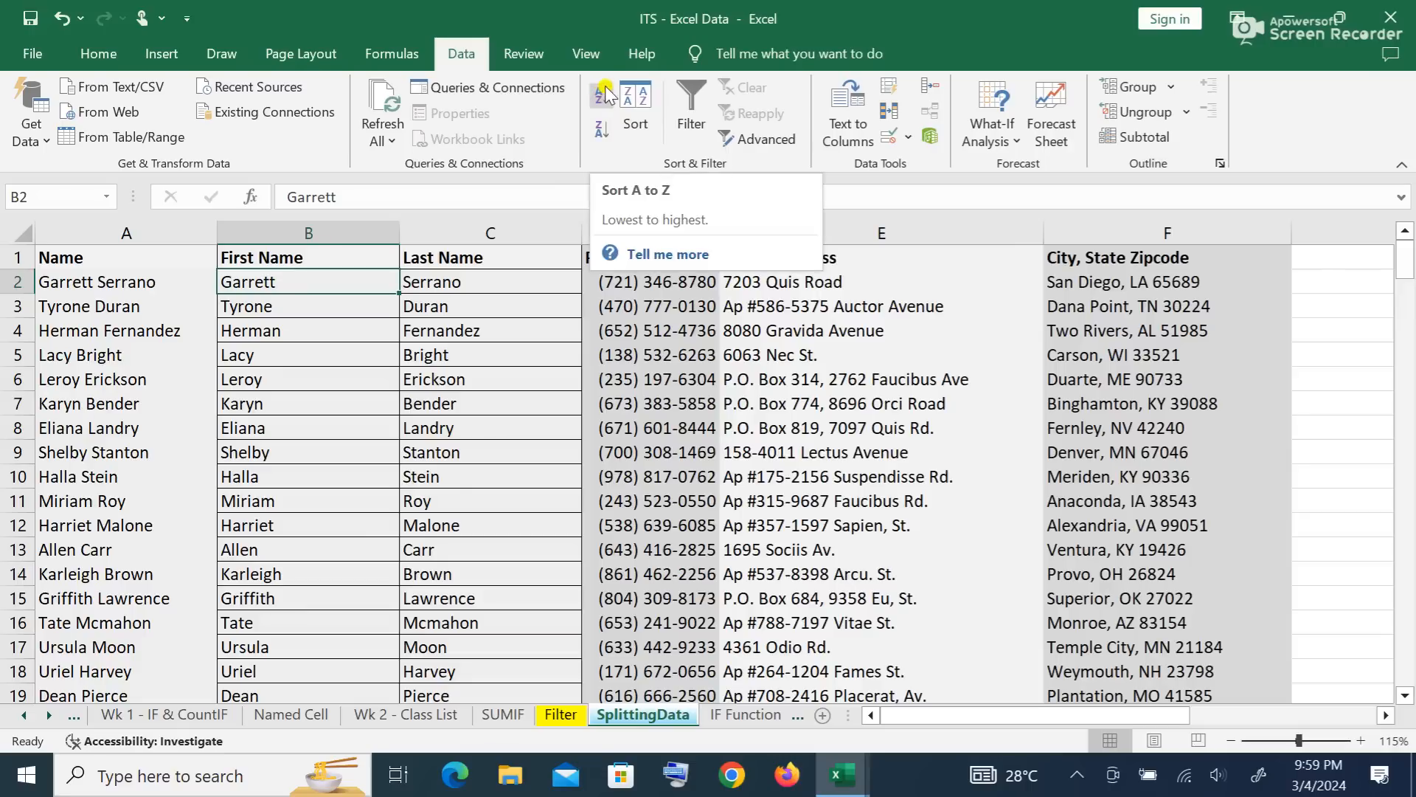
click(601, 131)
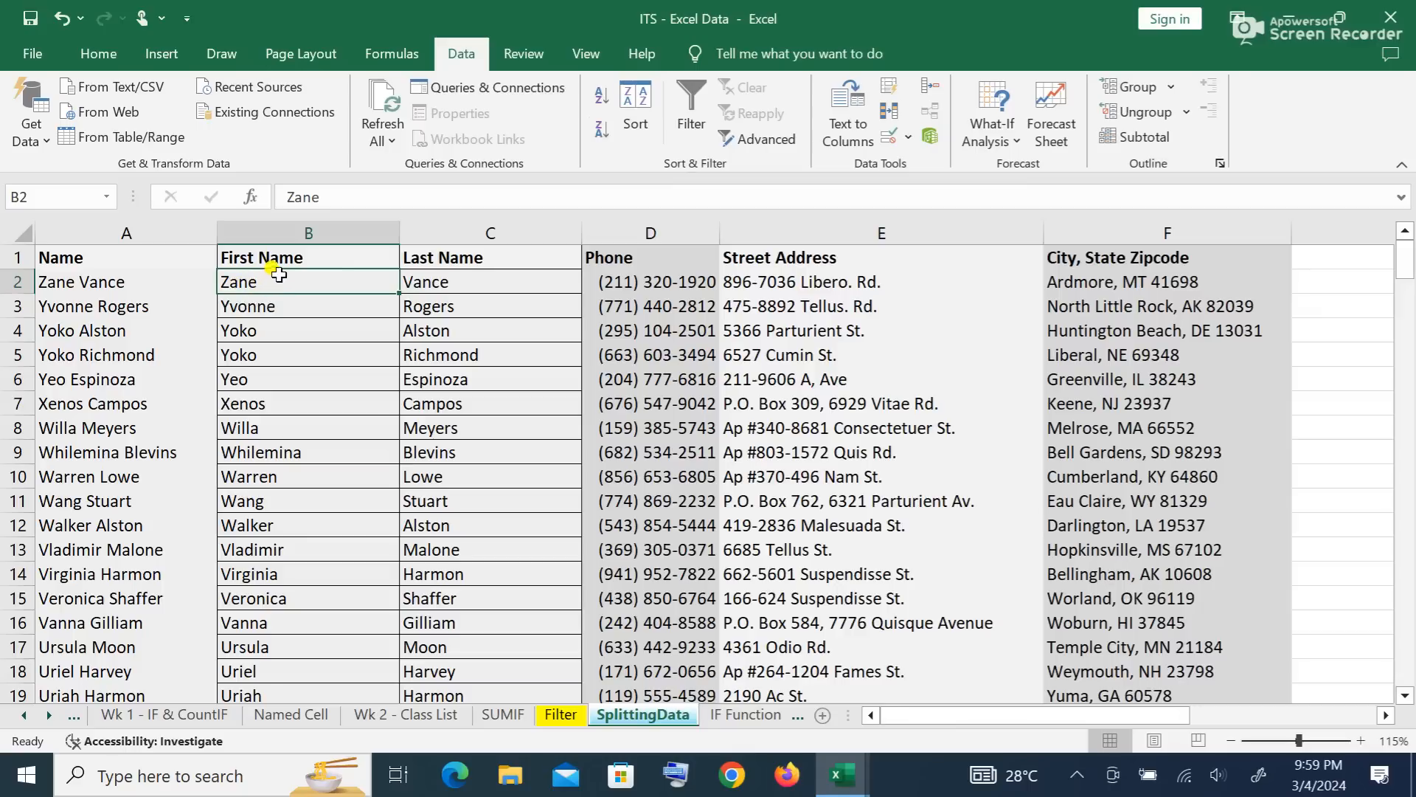
Step: Re-sort the rows A to Z by first name, then move to the Named Cell sheet's cell D4
click(599, 94)
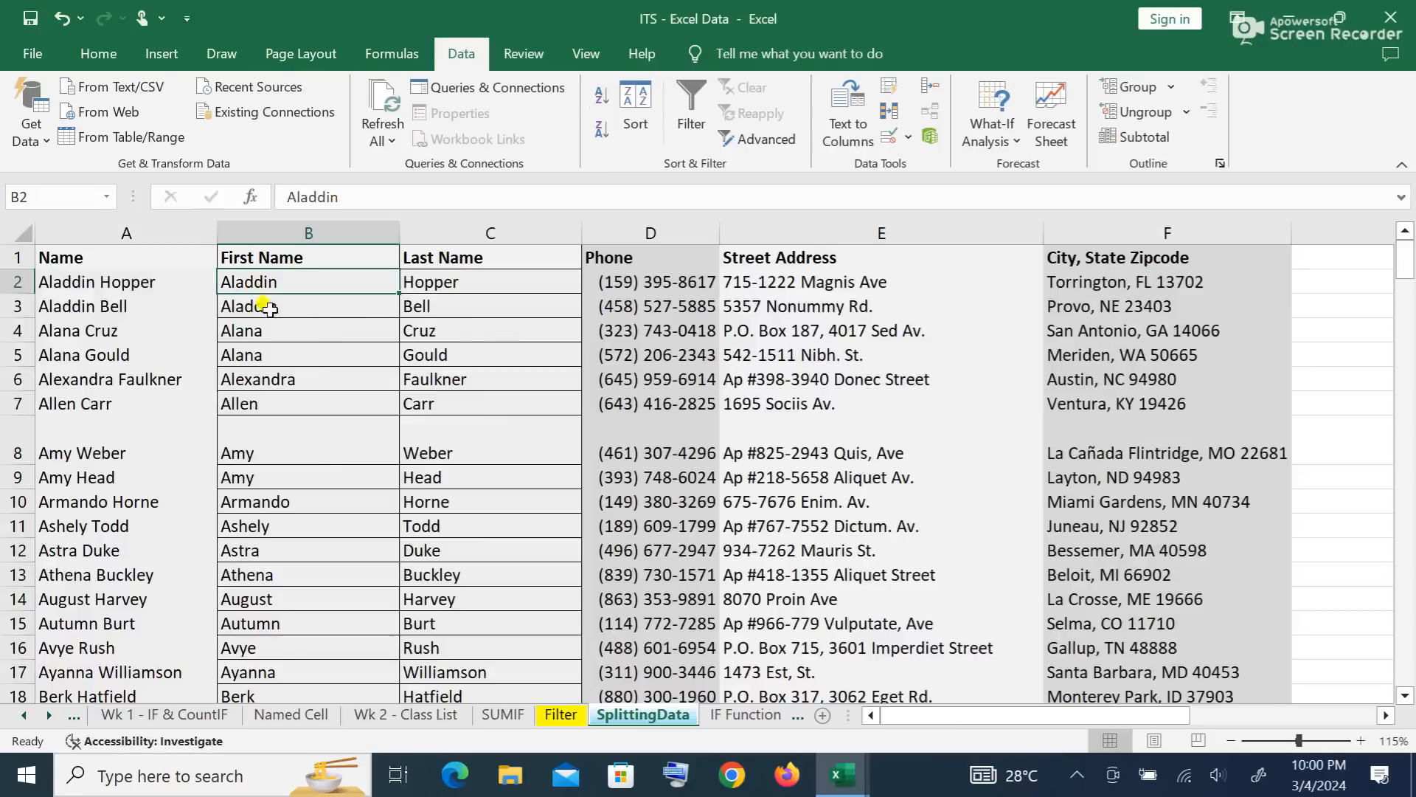
scroll(270, 310, down, 1)
scroll(273, 337, down, 9)
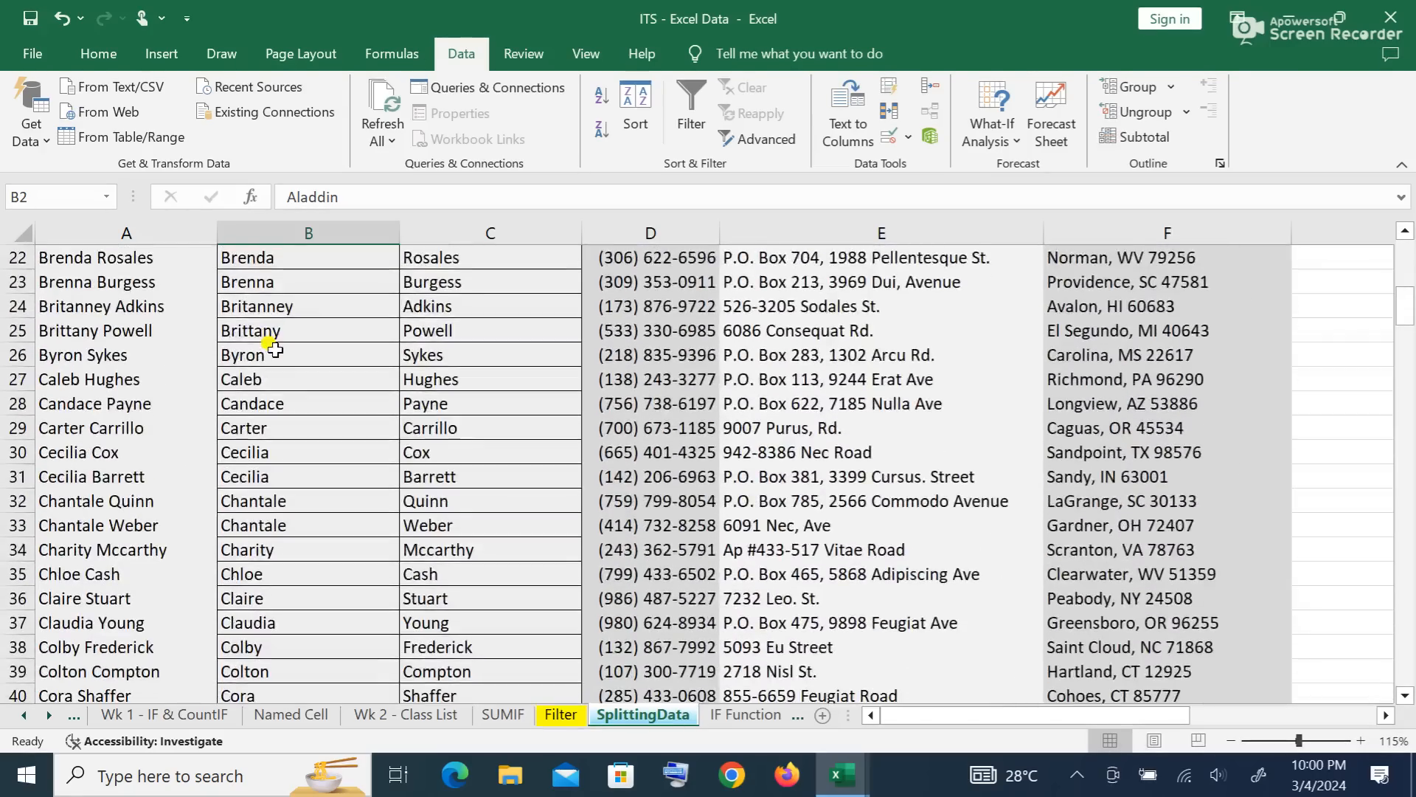
scroll(274, 355, down, 12)
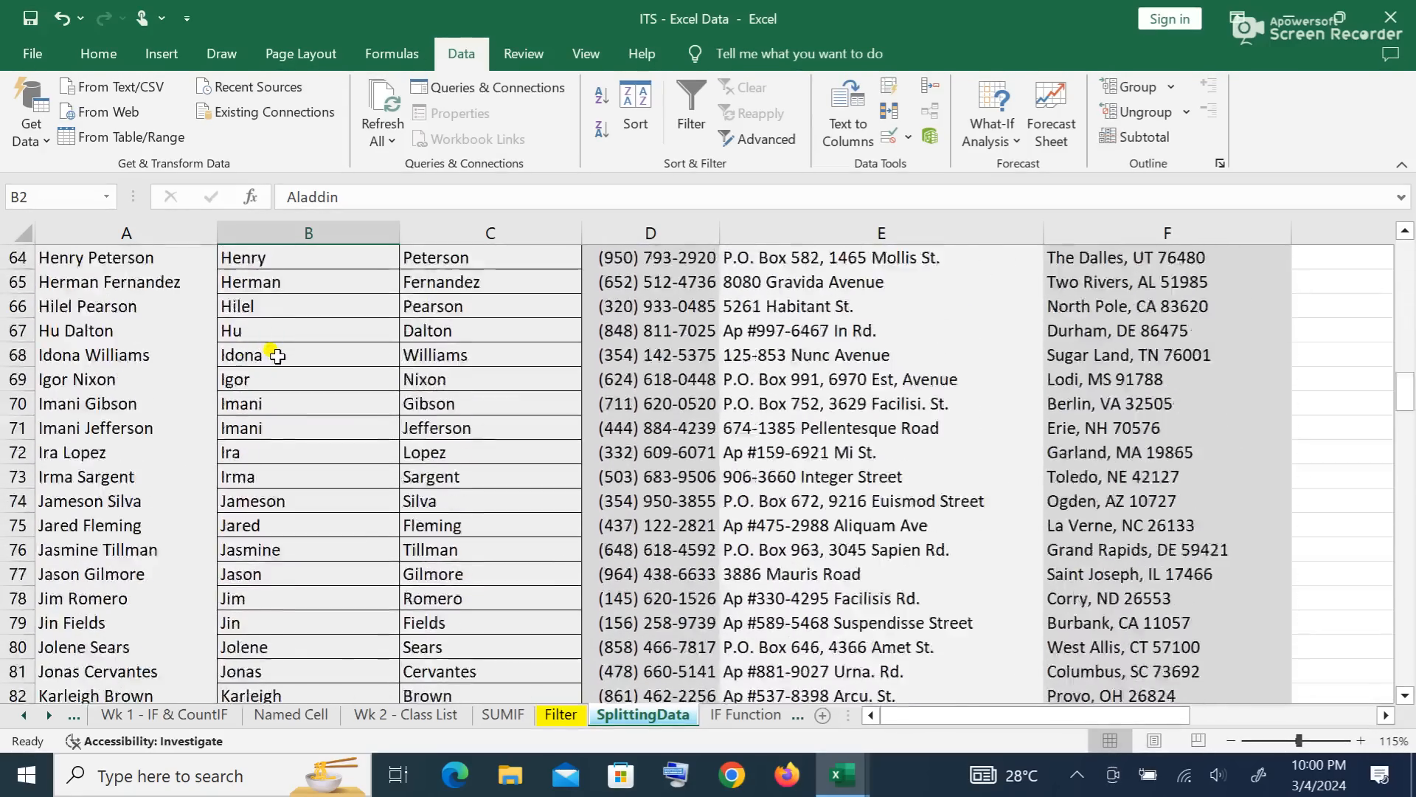
scroll(276, 356, down, 9)
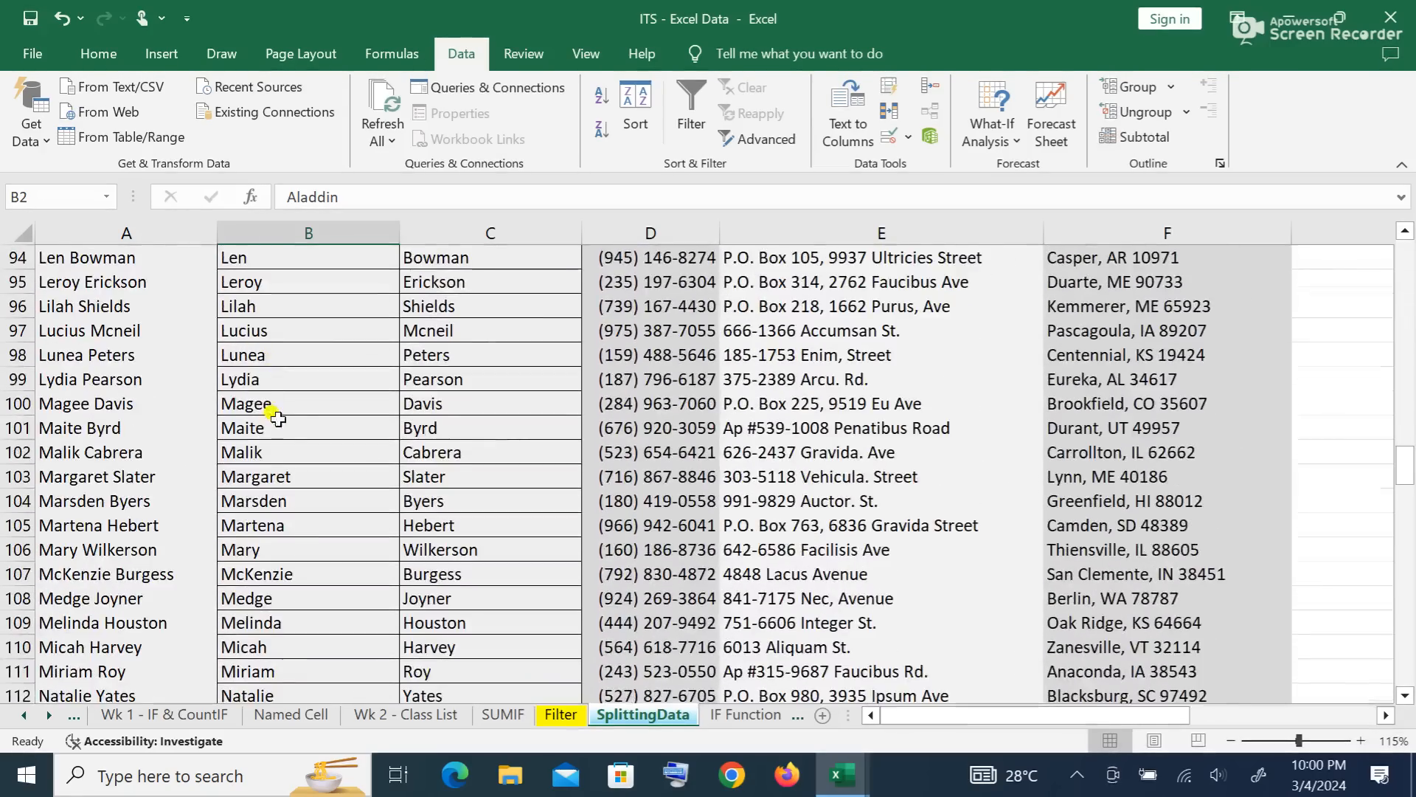
scroll(278, 405, up, 8)
scroll(243, 500, up, 15)
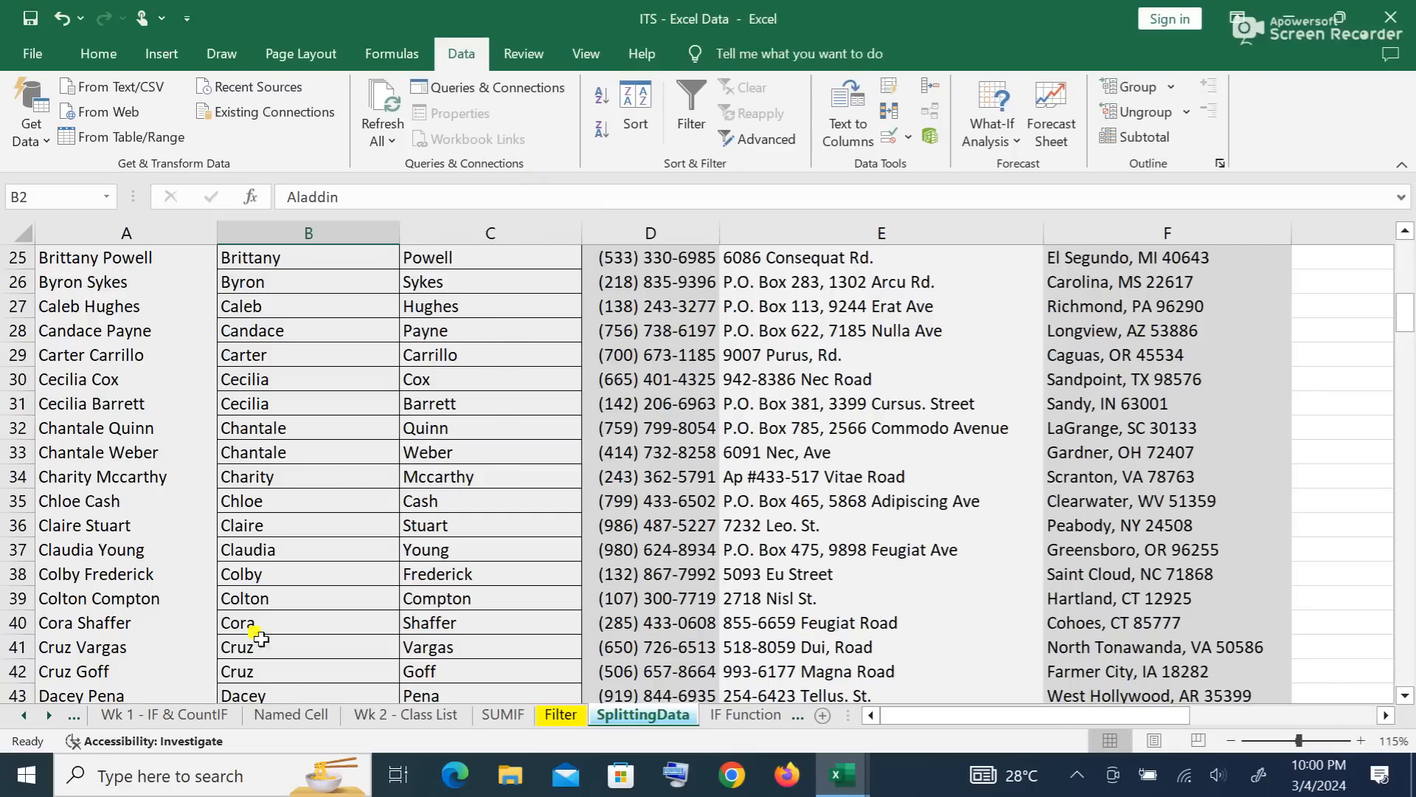
click(310, 714)
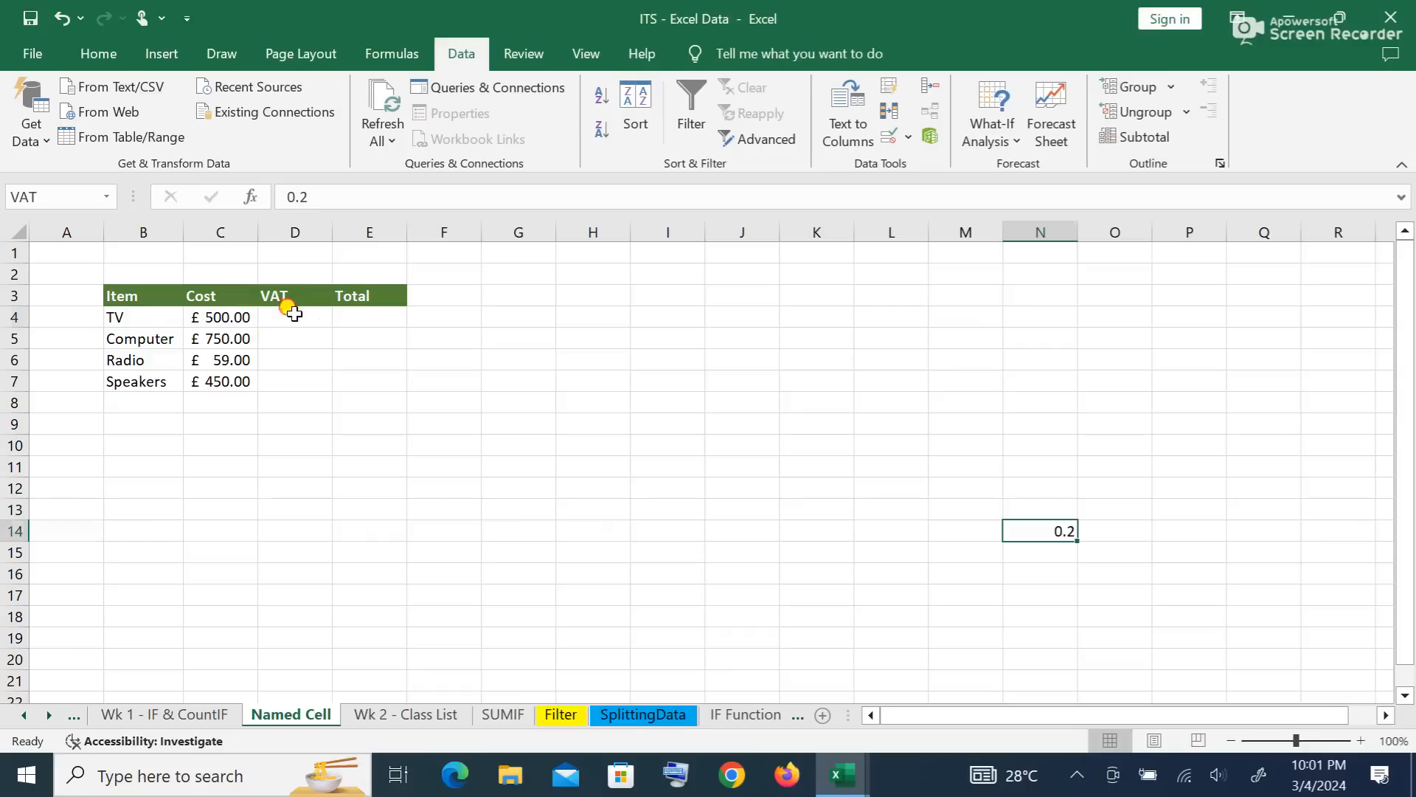
click(288, 317)
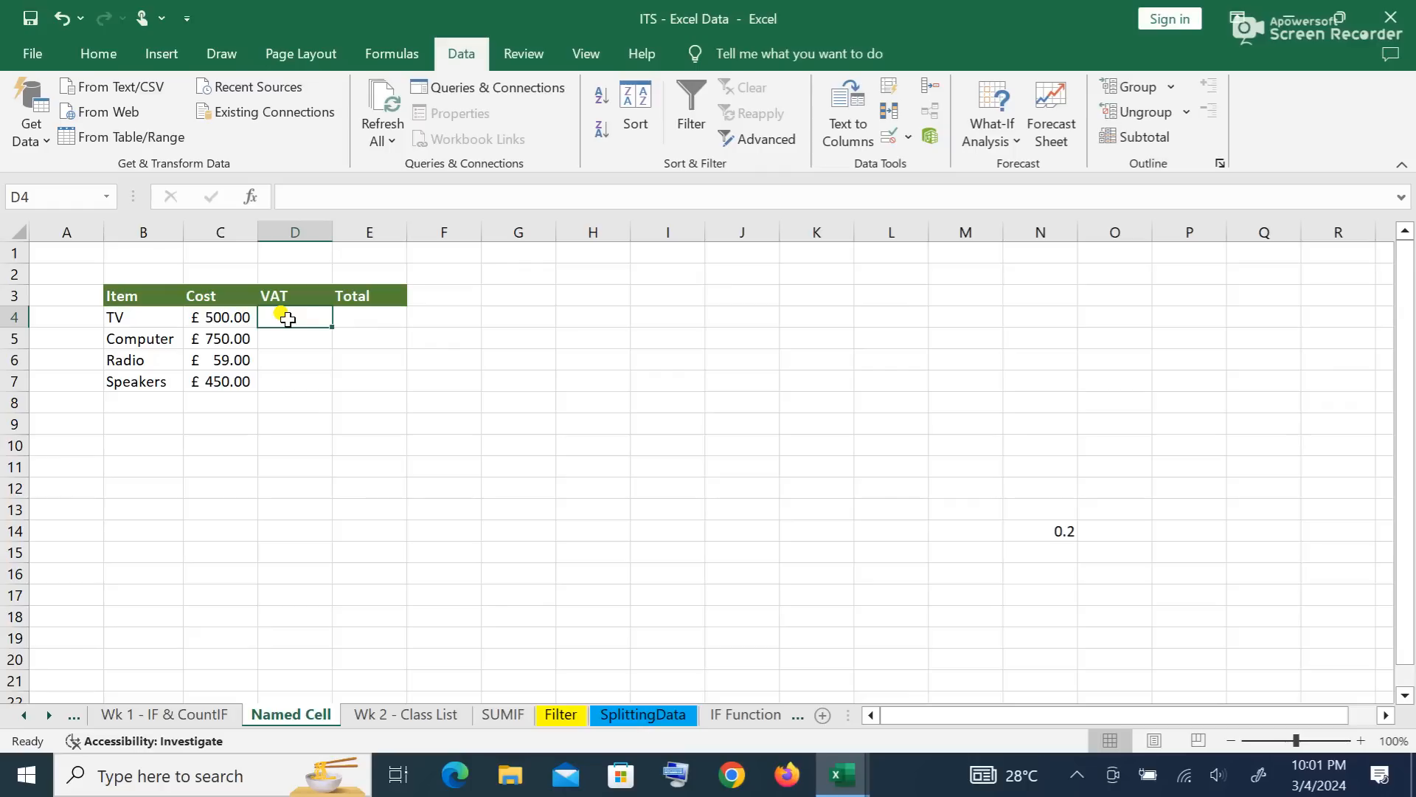
Step: Enter =C4*0.2 in D4 and fill it down to D7 for each item's VAT
text(=)
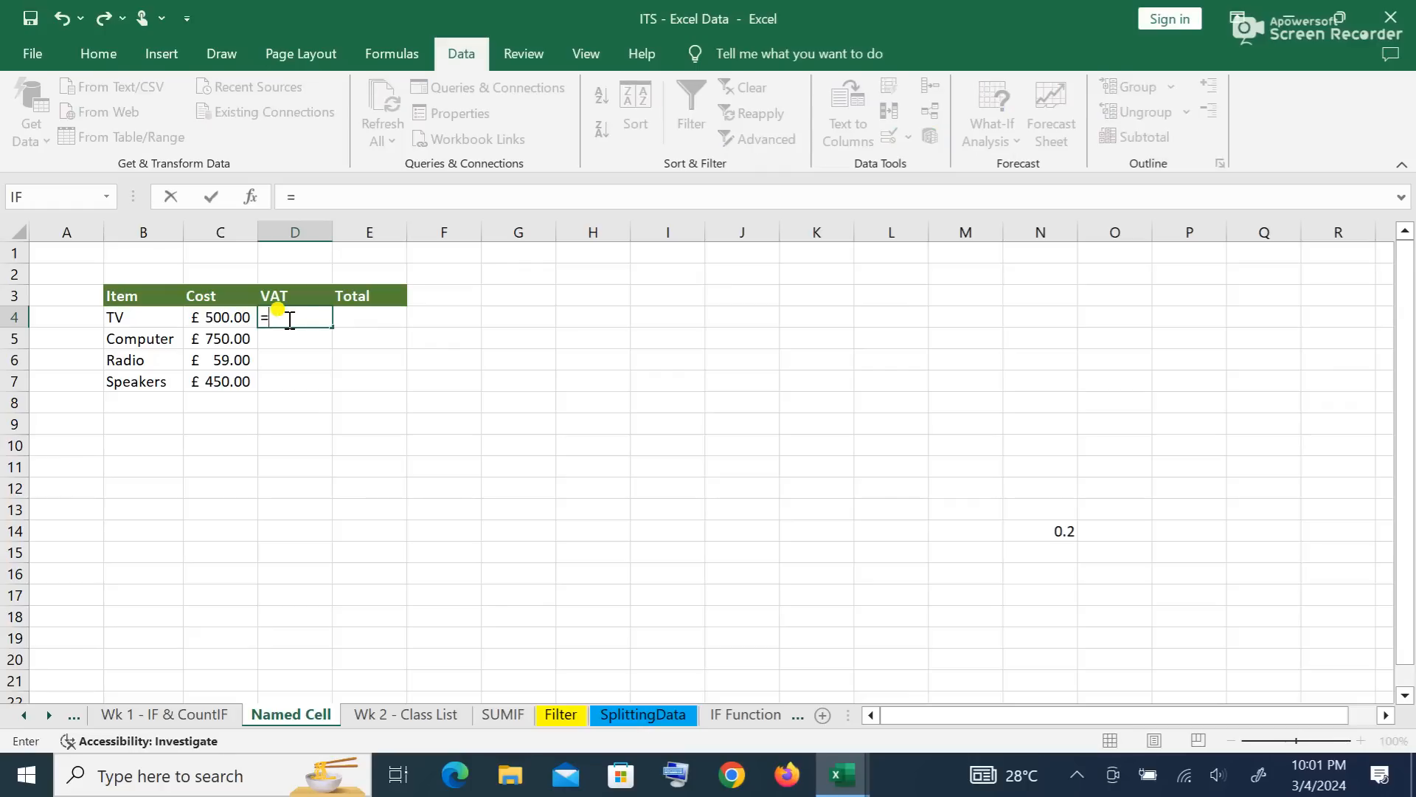
click(230, 315)
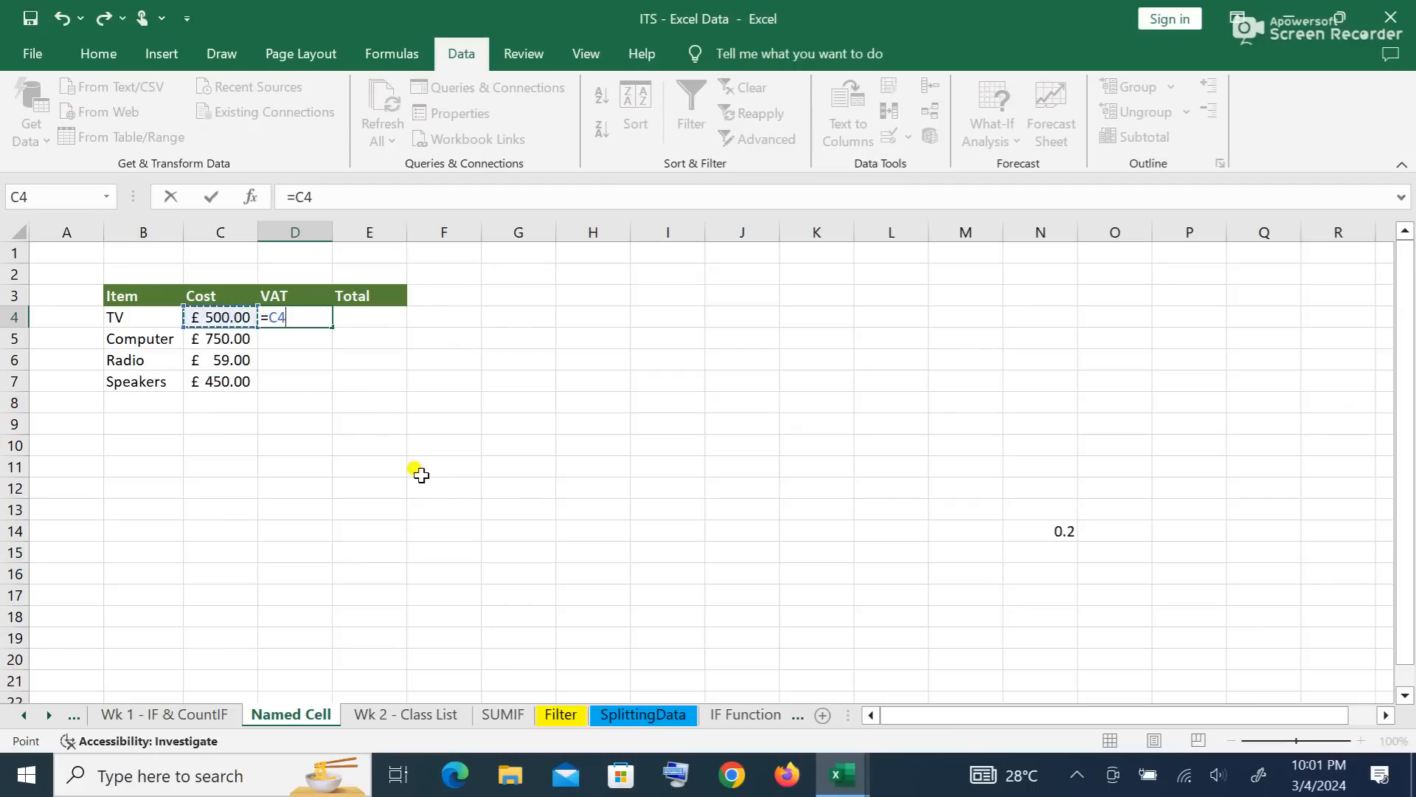
text(*)
key(Return)
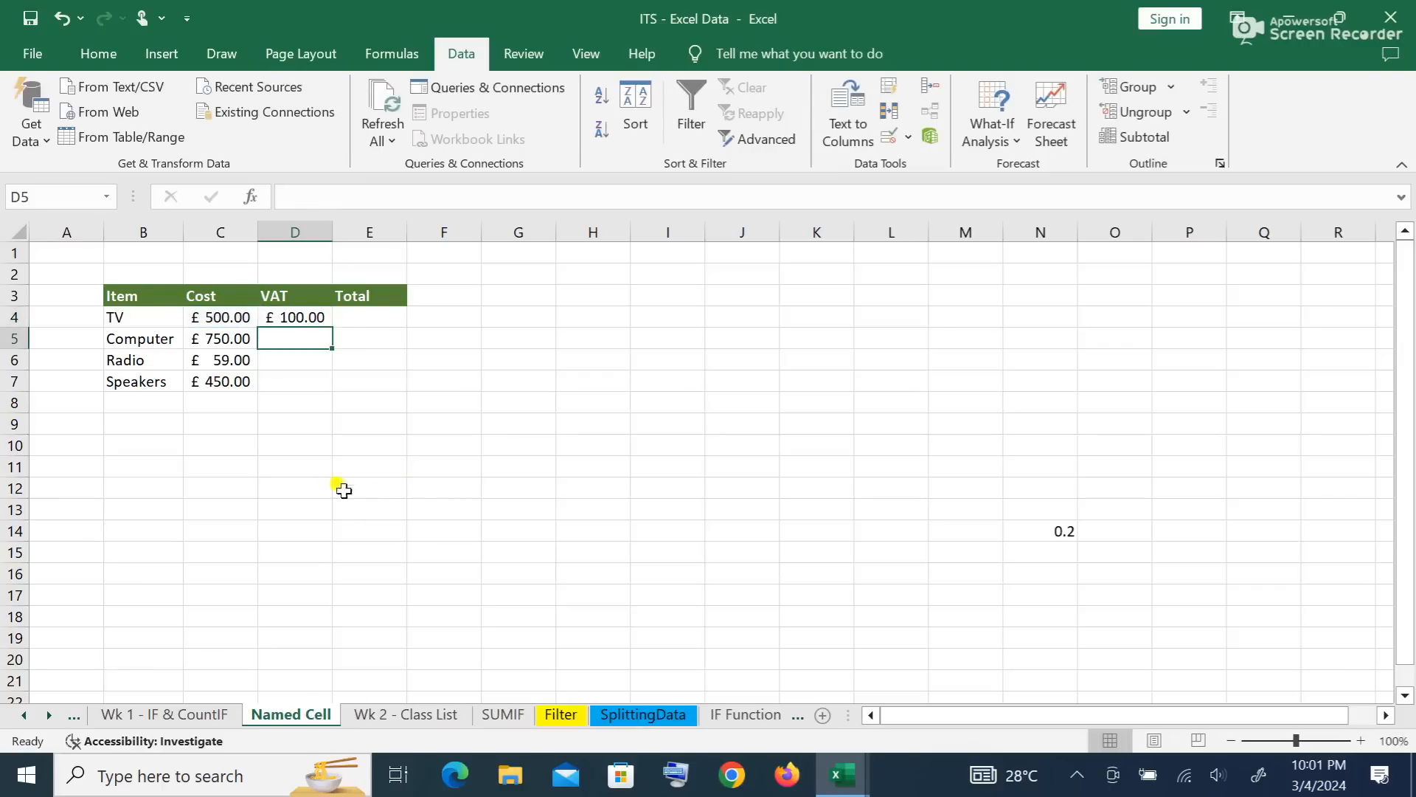
click(294, 318)
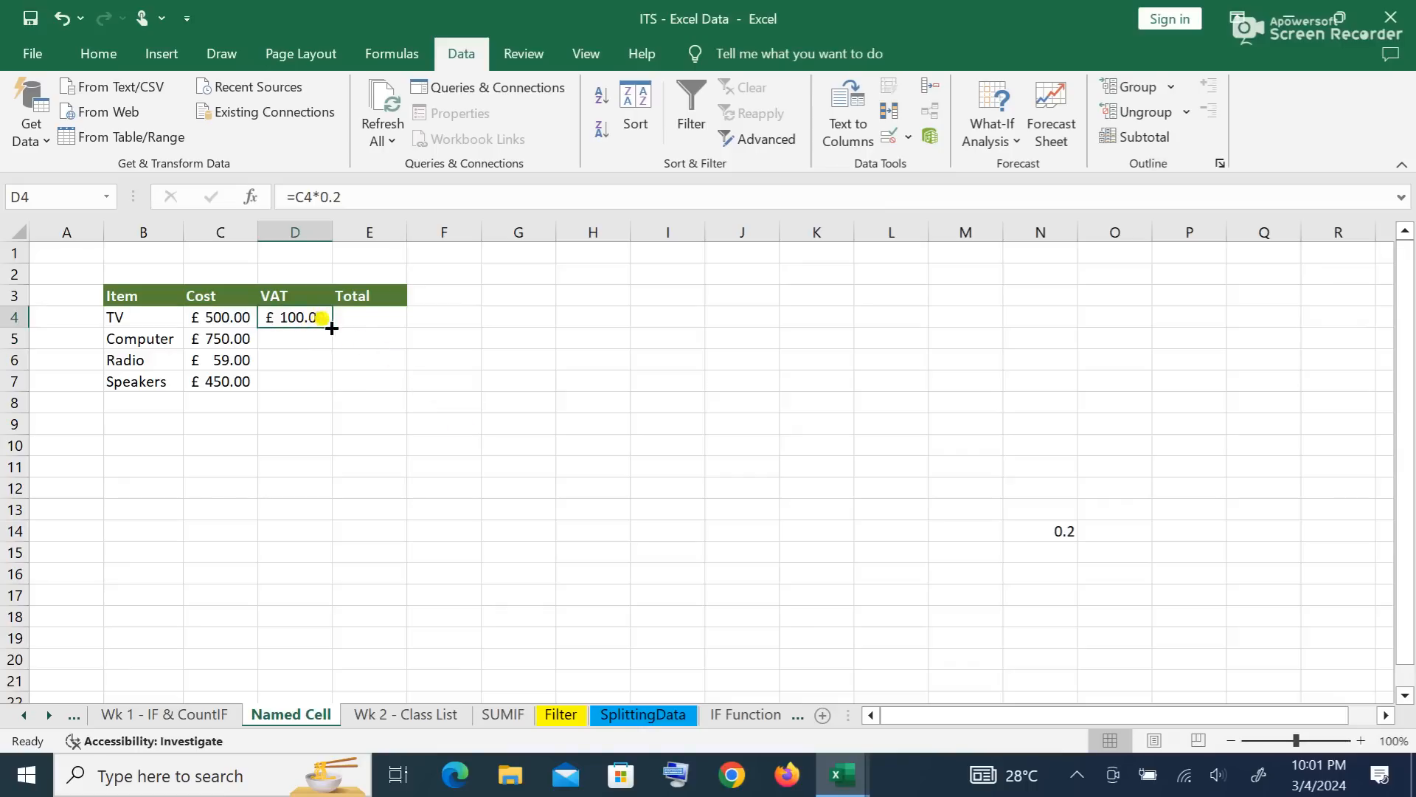
drag(333, 327, 347, 395)
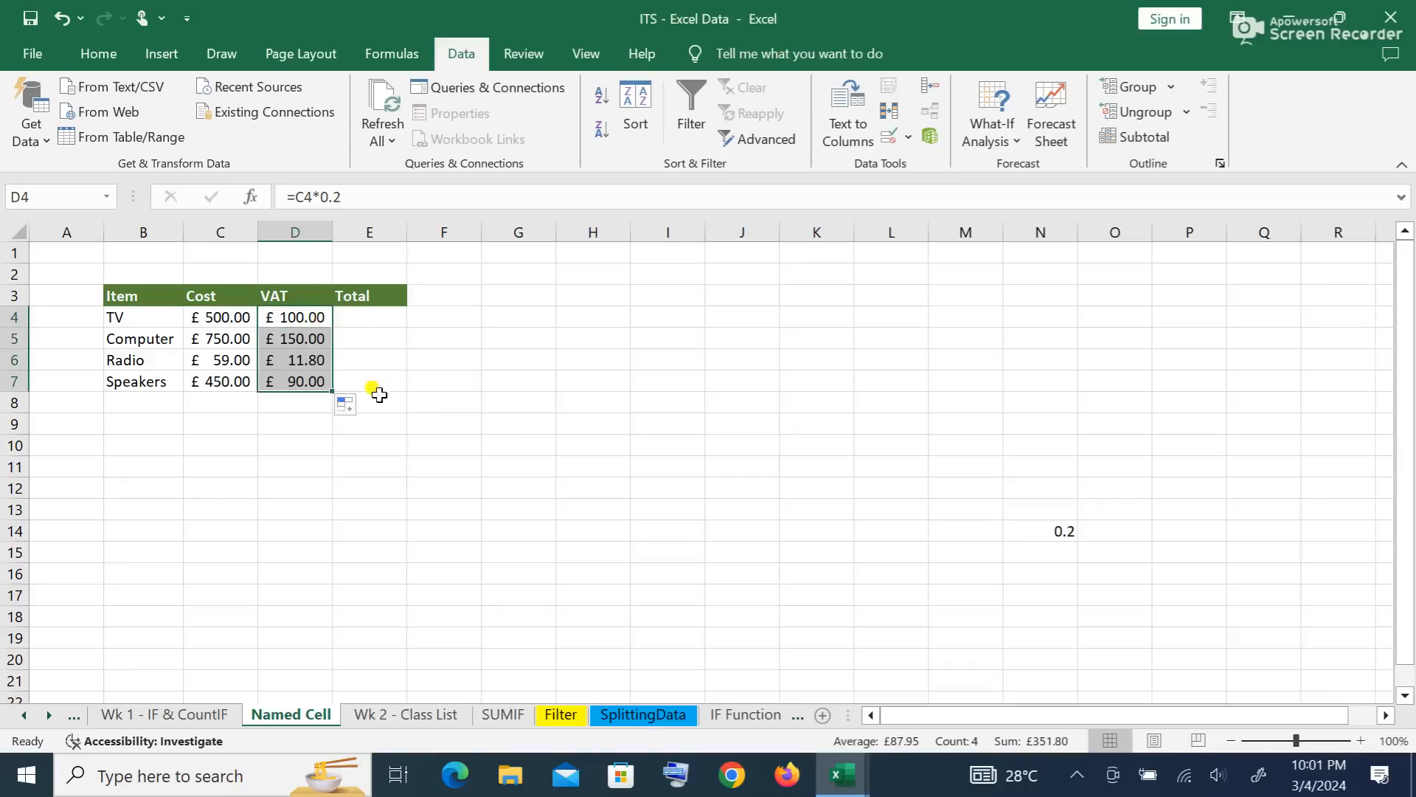
click(377, 314)
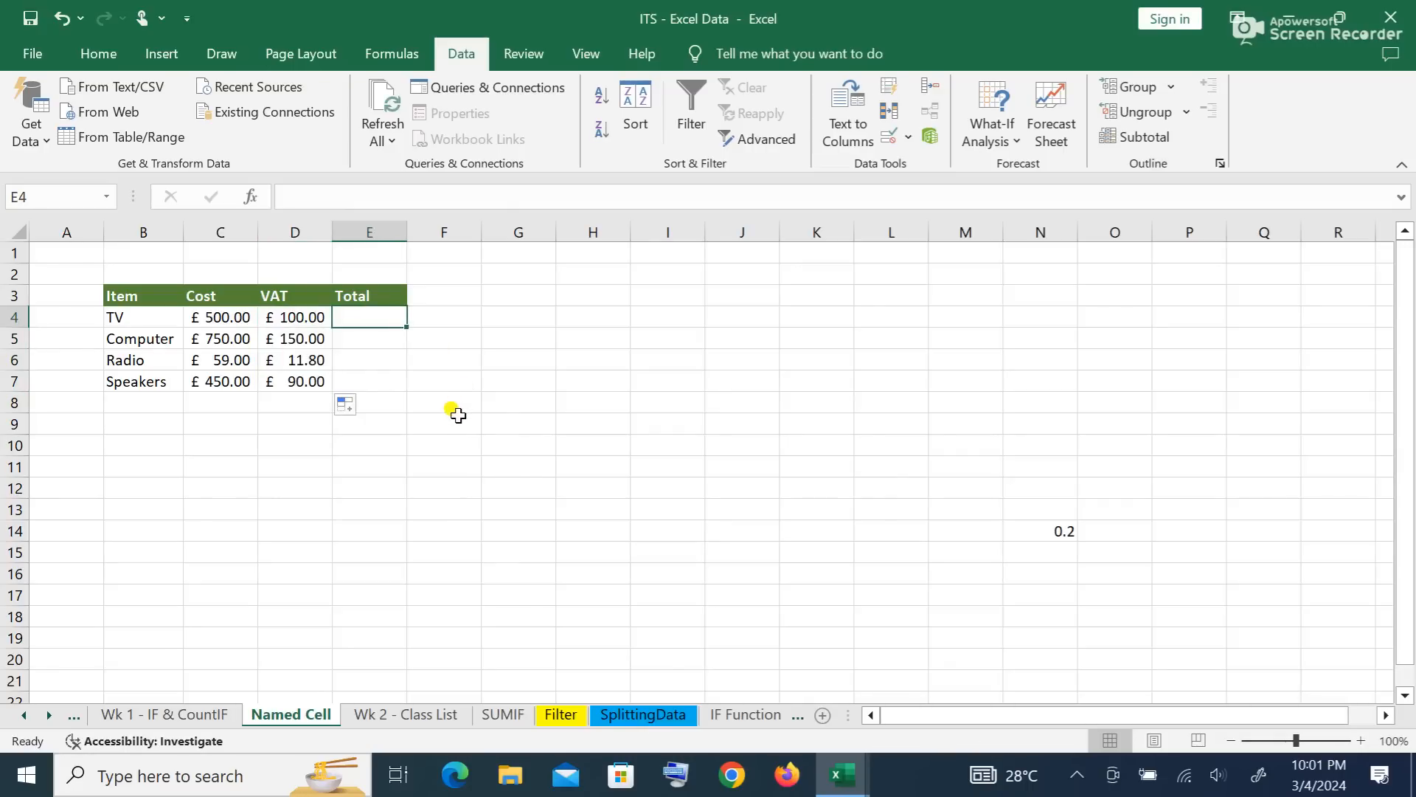
Step: Enter =SUM(C4+D4) in E4 to get the TV's total of £600.00
text(=)
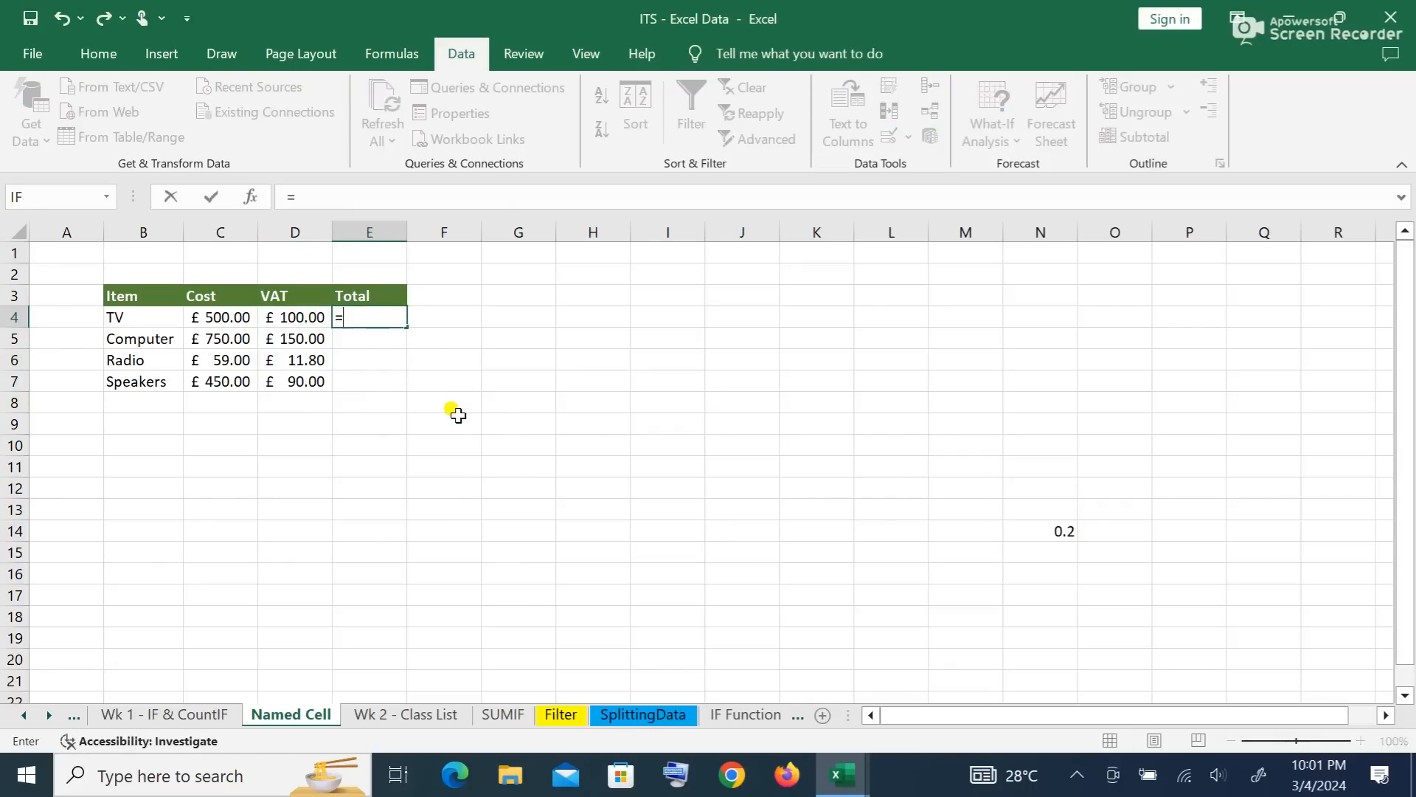
text(sum)
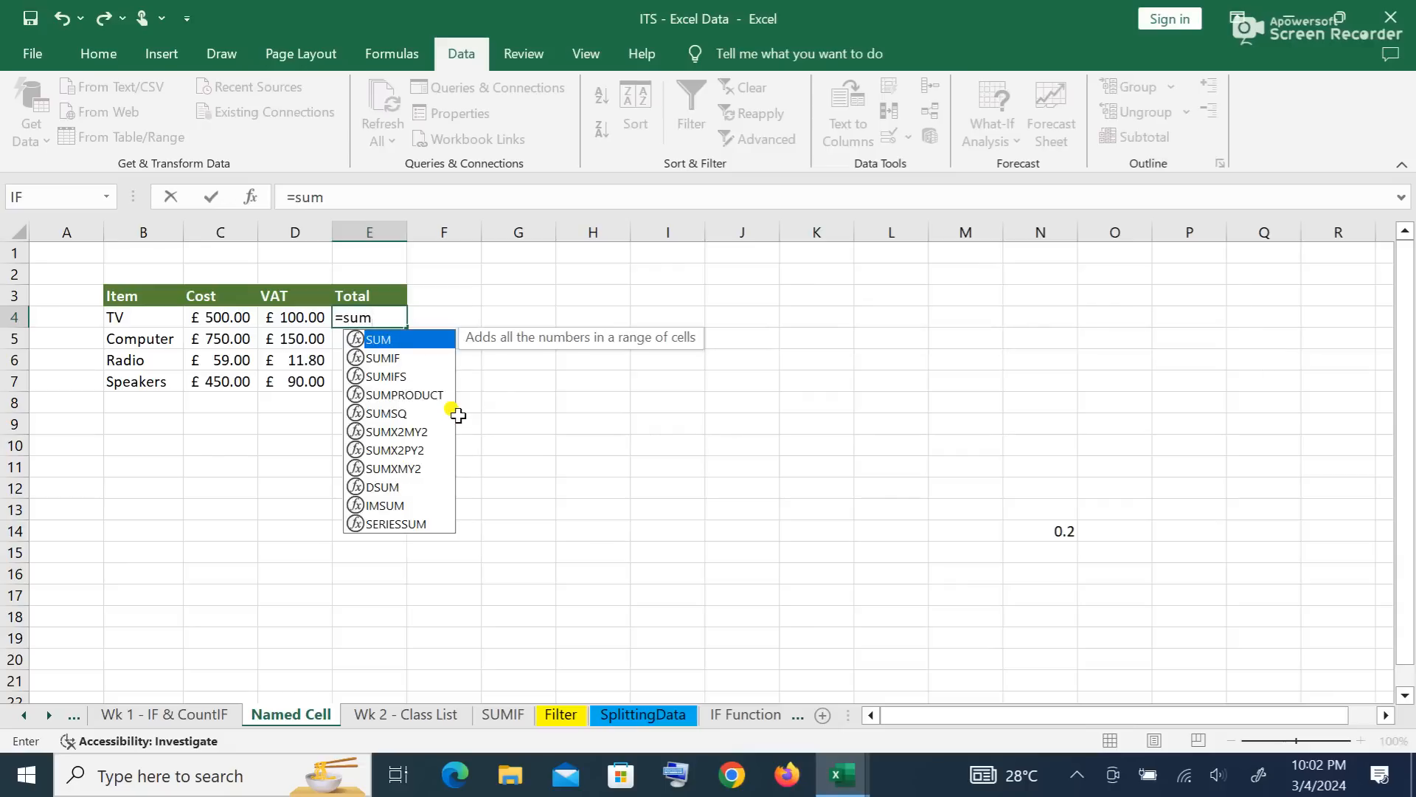
text(()
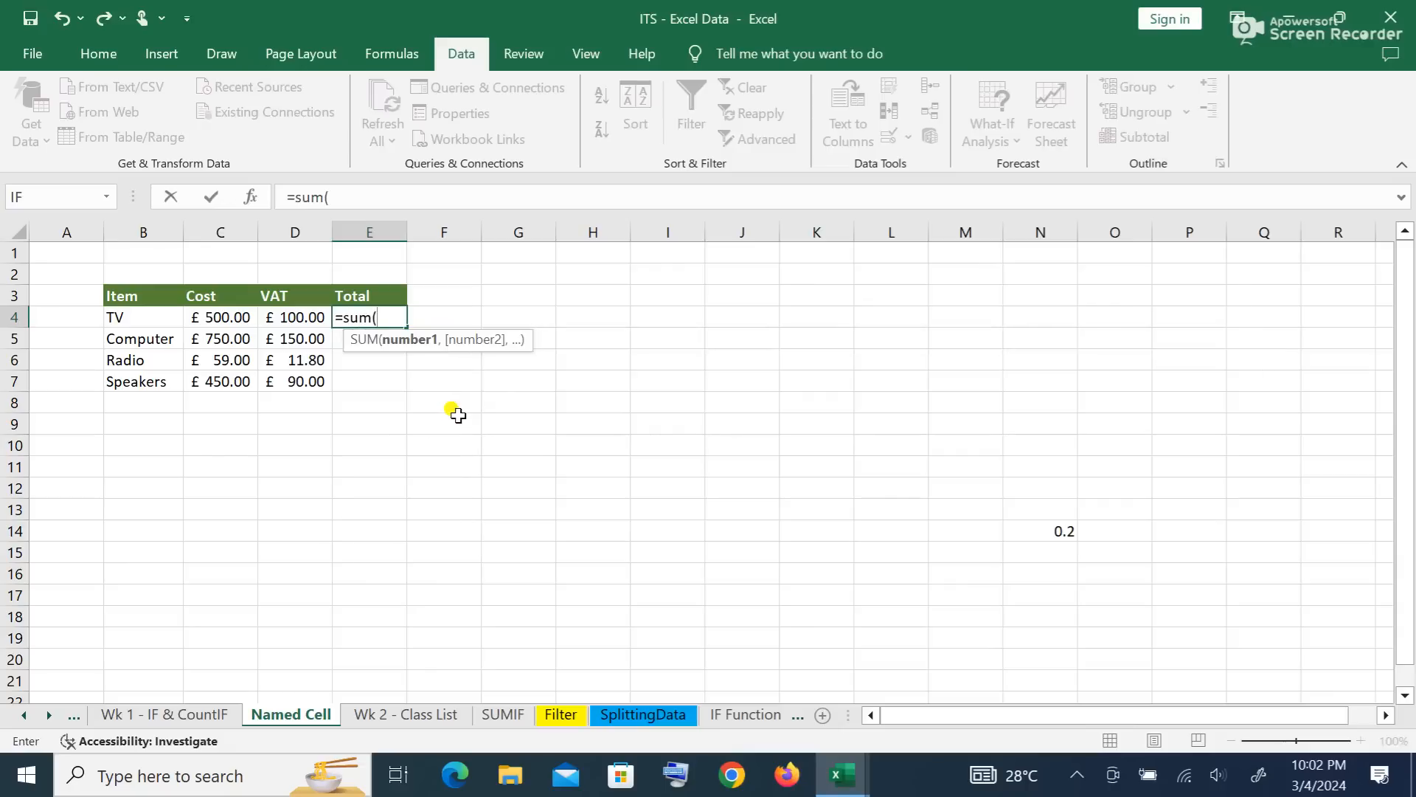
click(227, 317)
text(+)
click(284, 317)
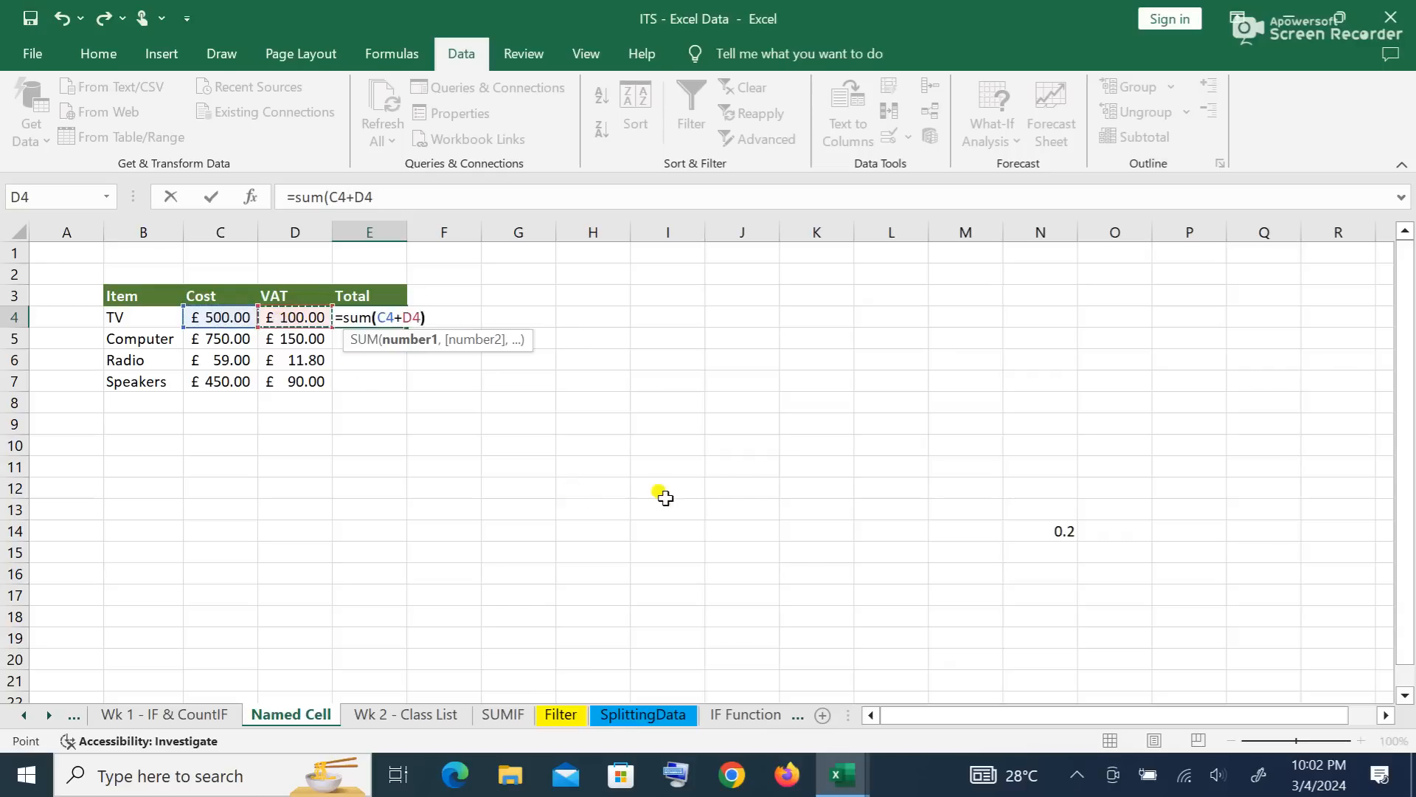
text())
key(Return)
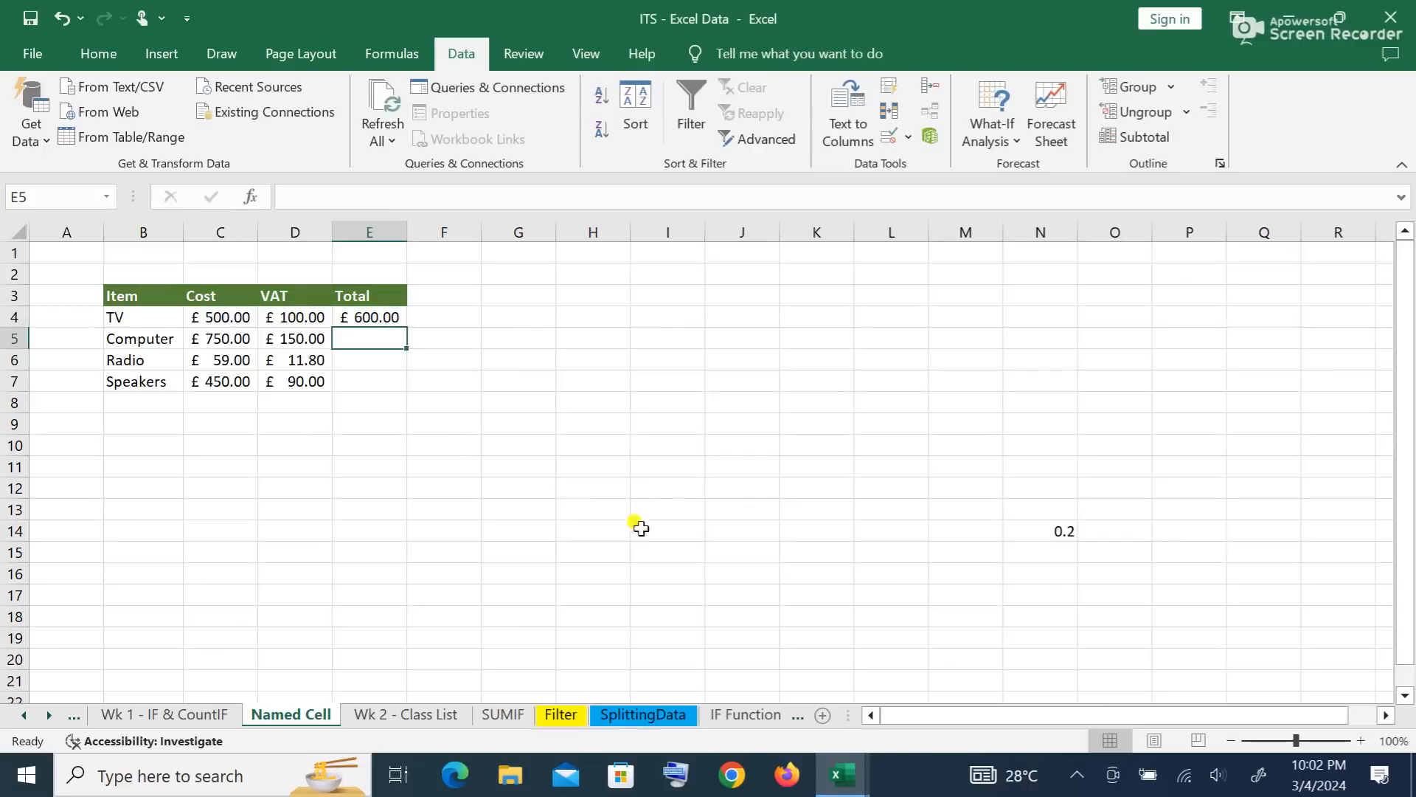
Step: Fill the total formula down to E7 and select the totals E4:E7
click(381, 314)
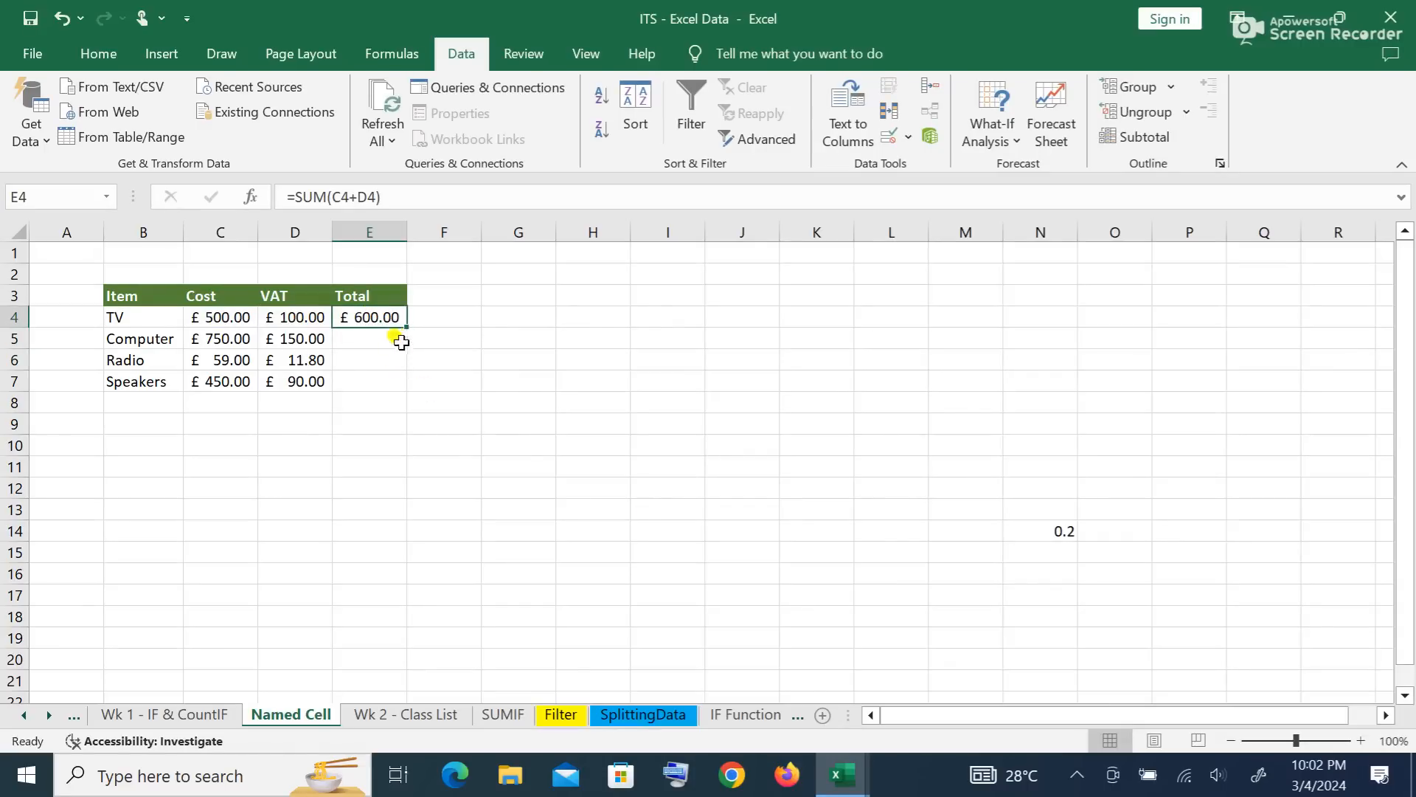
double_click(407, 328)
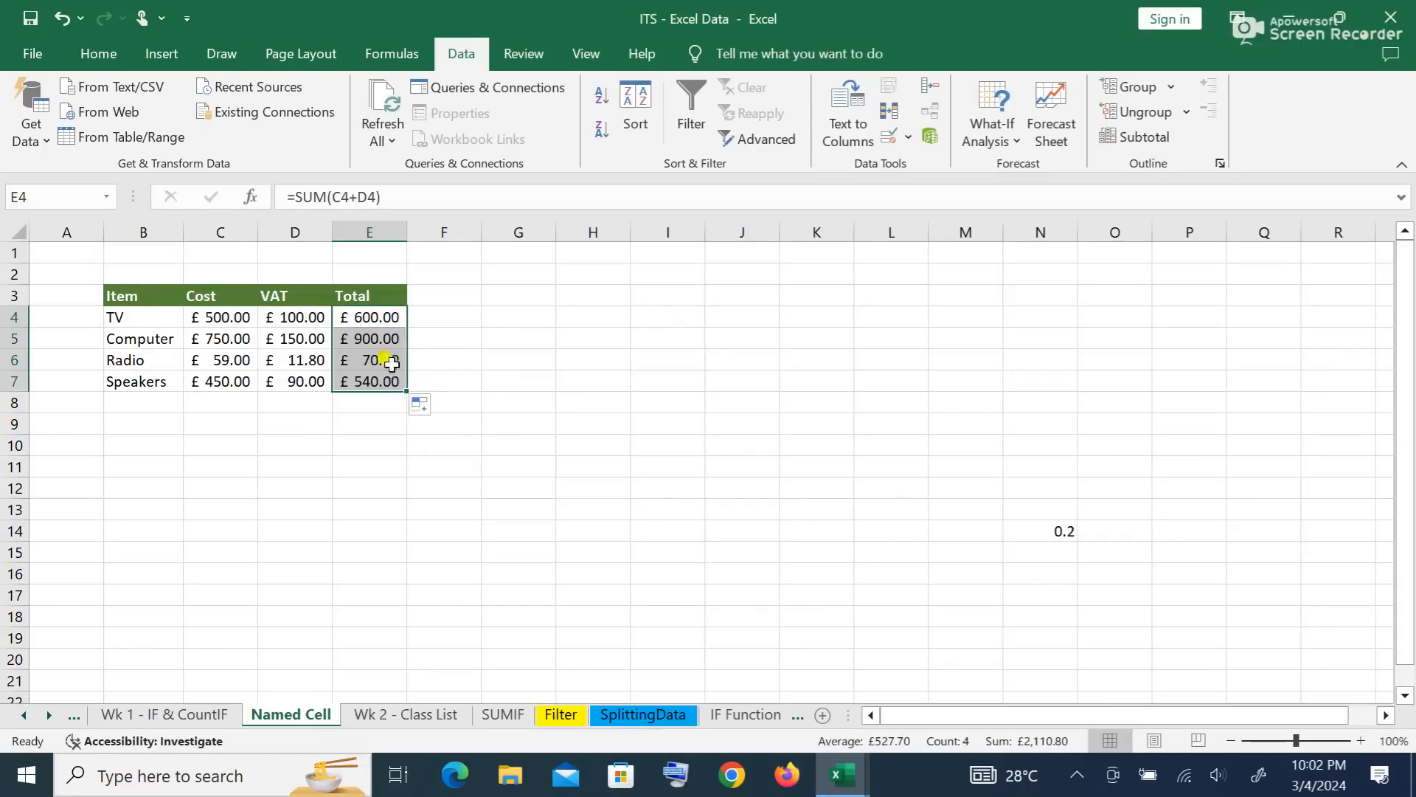
drag(372, 320, 369, 376)
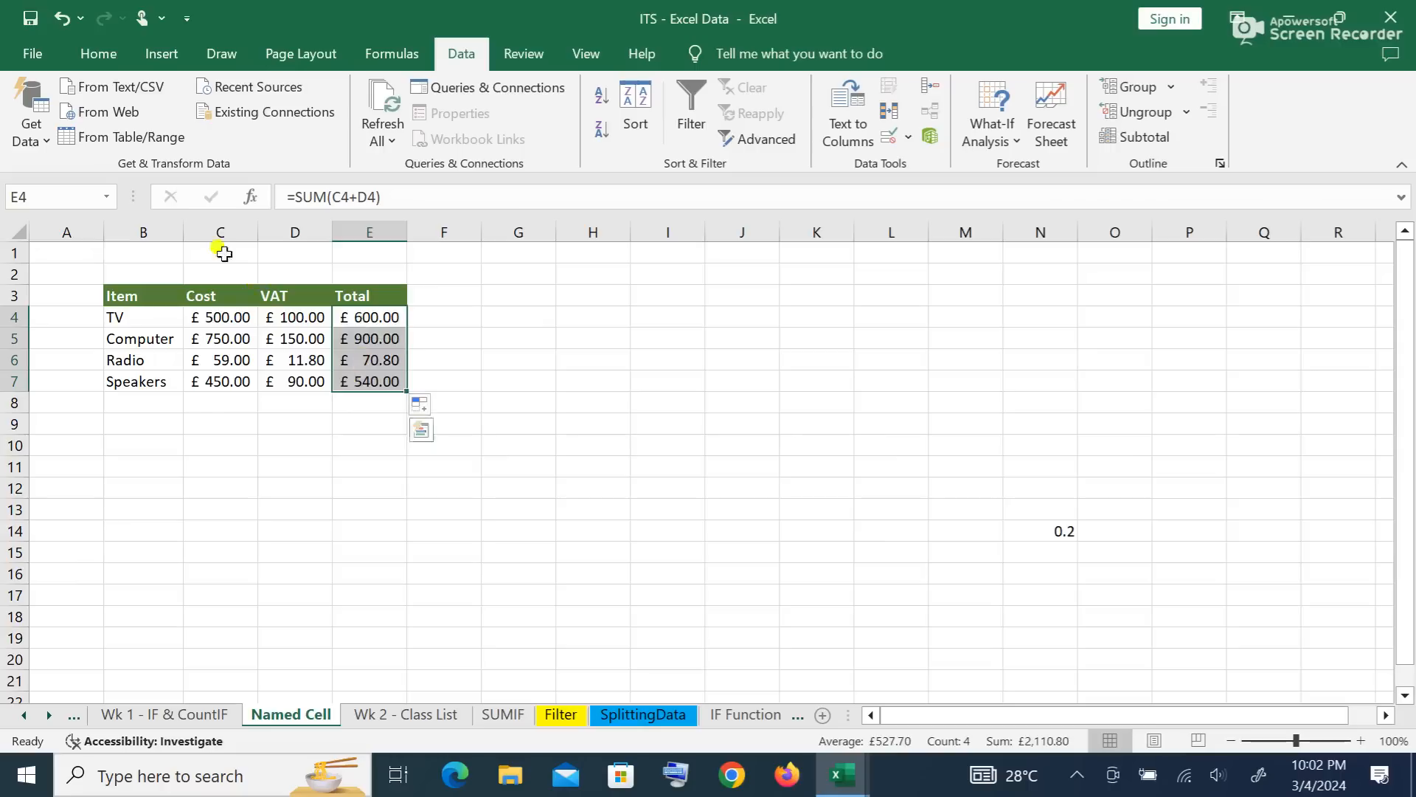
click(97, 53)
Step: Make the totals E4:E7 and the item names TV through Speakers bold
click(125, 130)
click(253, 464)
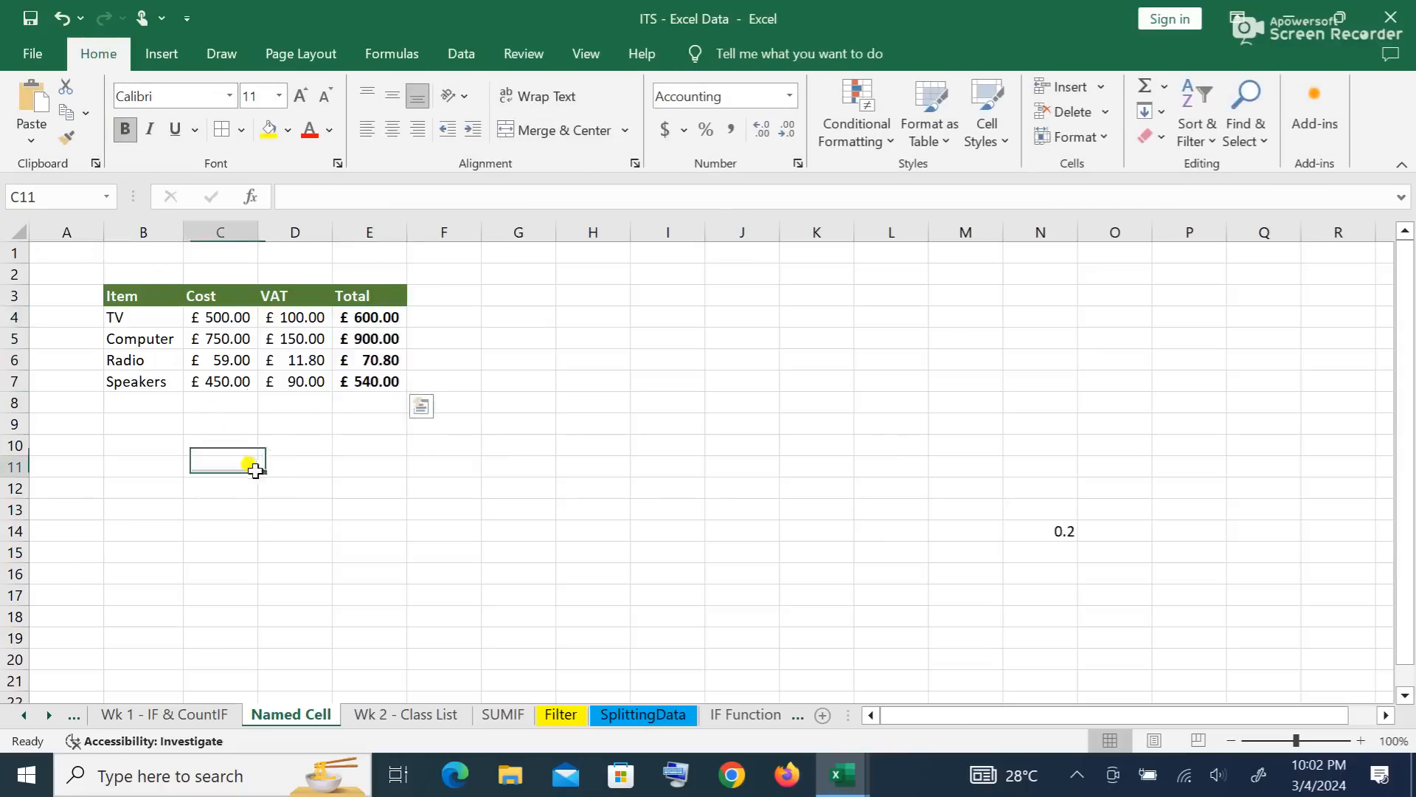
click(132, 316)
drag(131, 315, 126, 378)
click(125, 130)
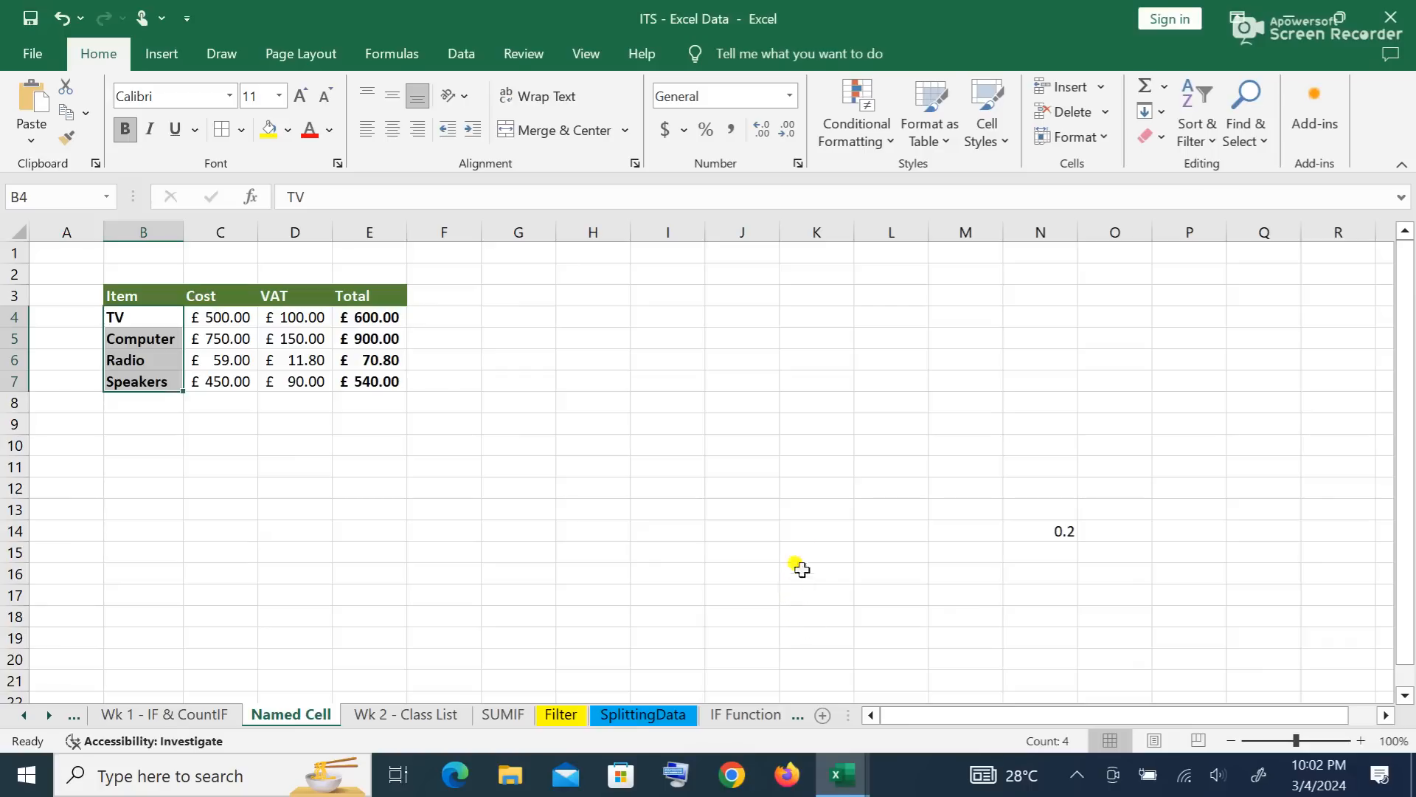
click(757, 507)
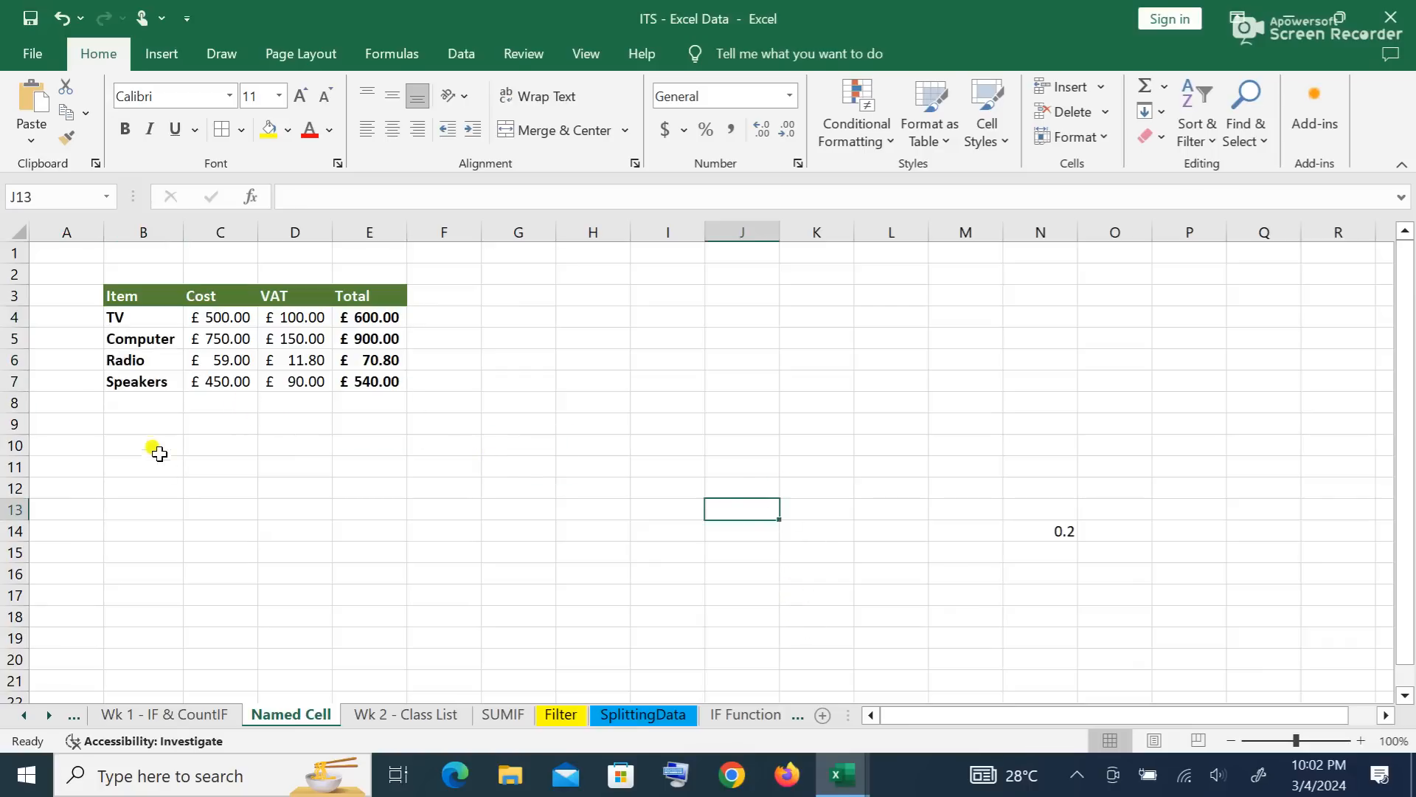
Step: Select Item B3:B7 together with Total E3:E7 as the chart data
drag(135, 298, 140, 383)
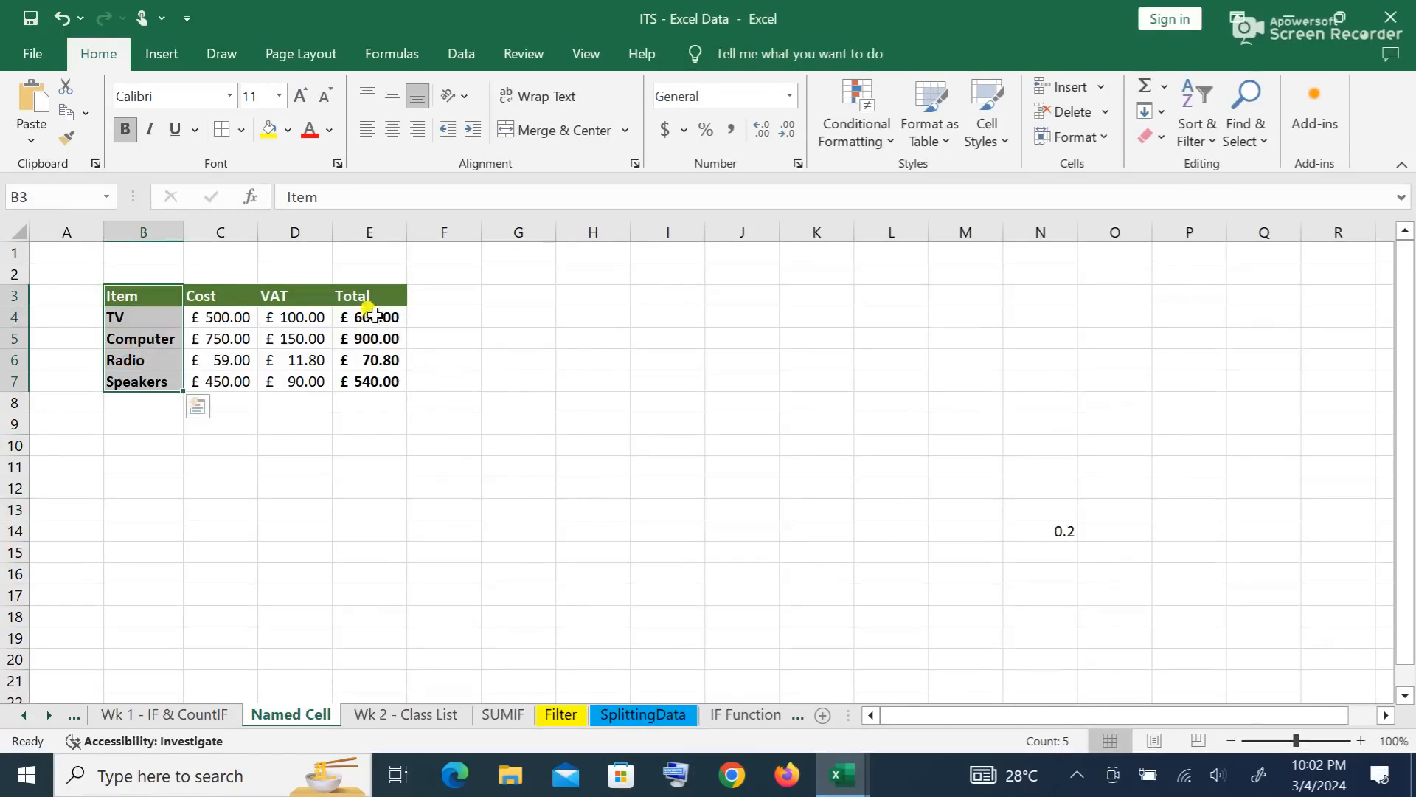
ctrl+drag(370, 292, 371, 380)
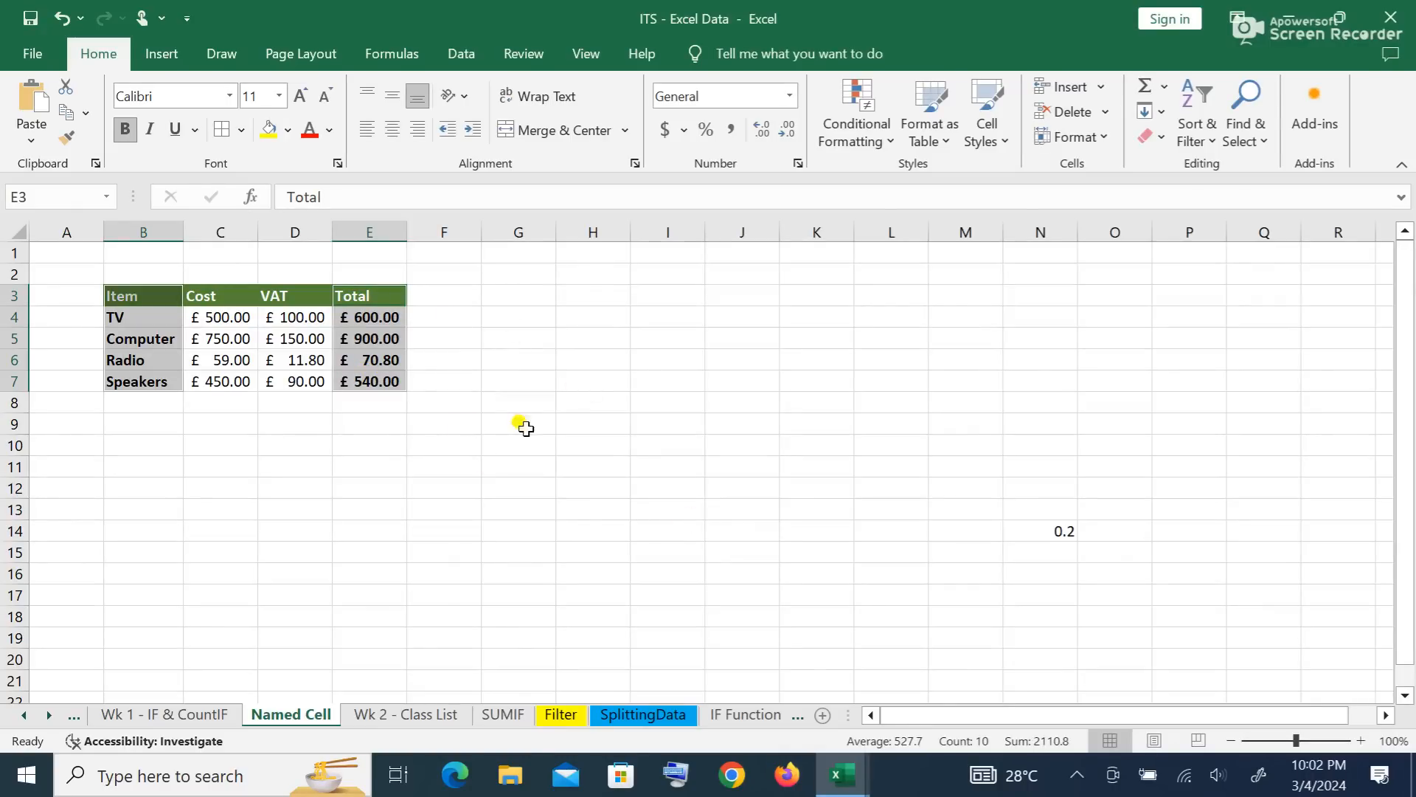
click(166, 59)
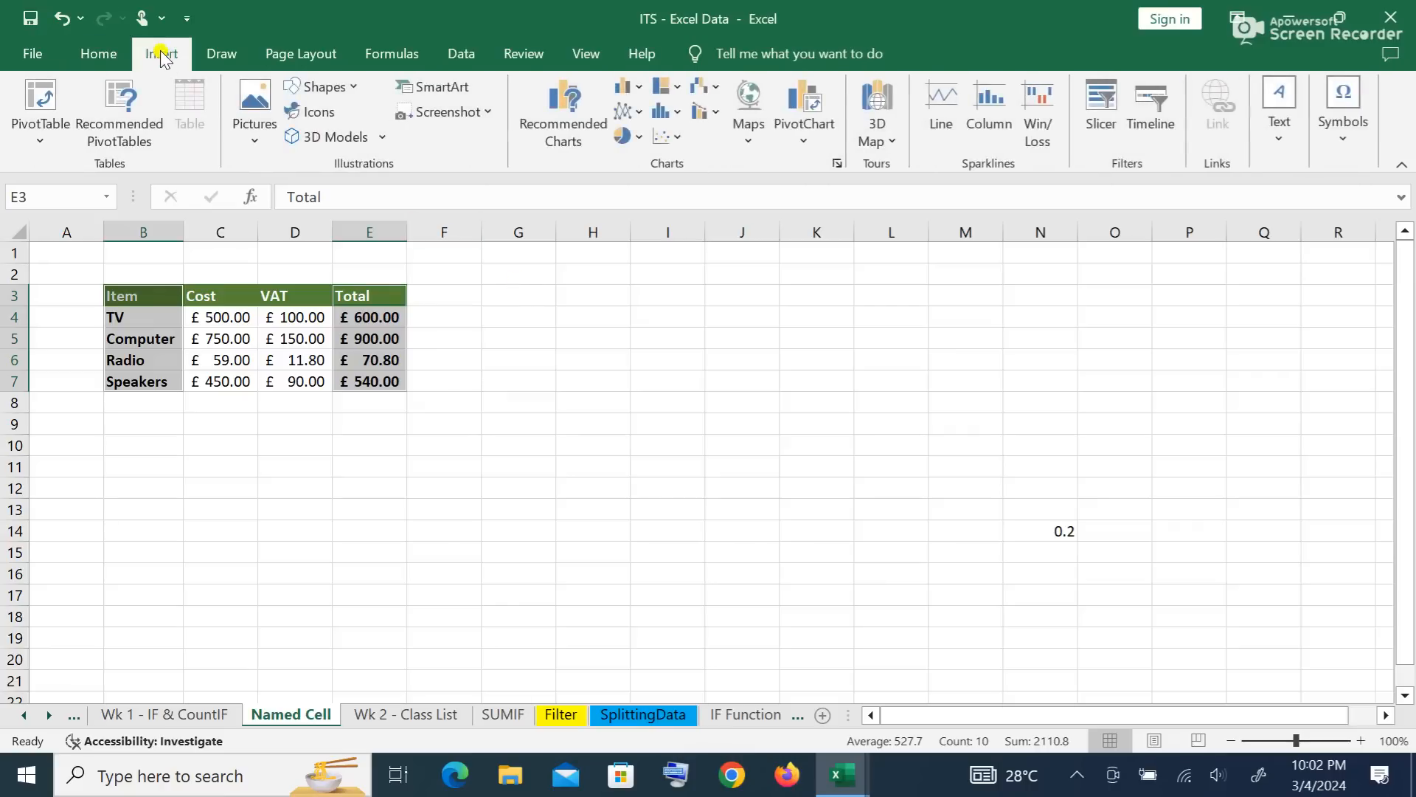
Step: Insert a 3-D clustered column chart of item totals, enlarged and placed beside the table
click(639, 92)
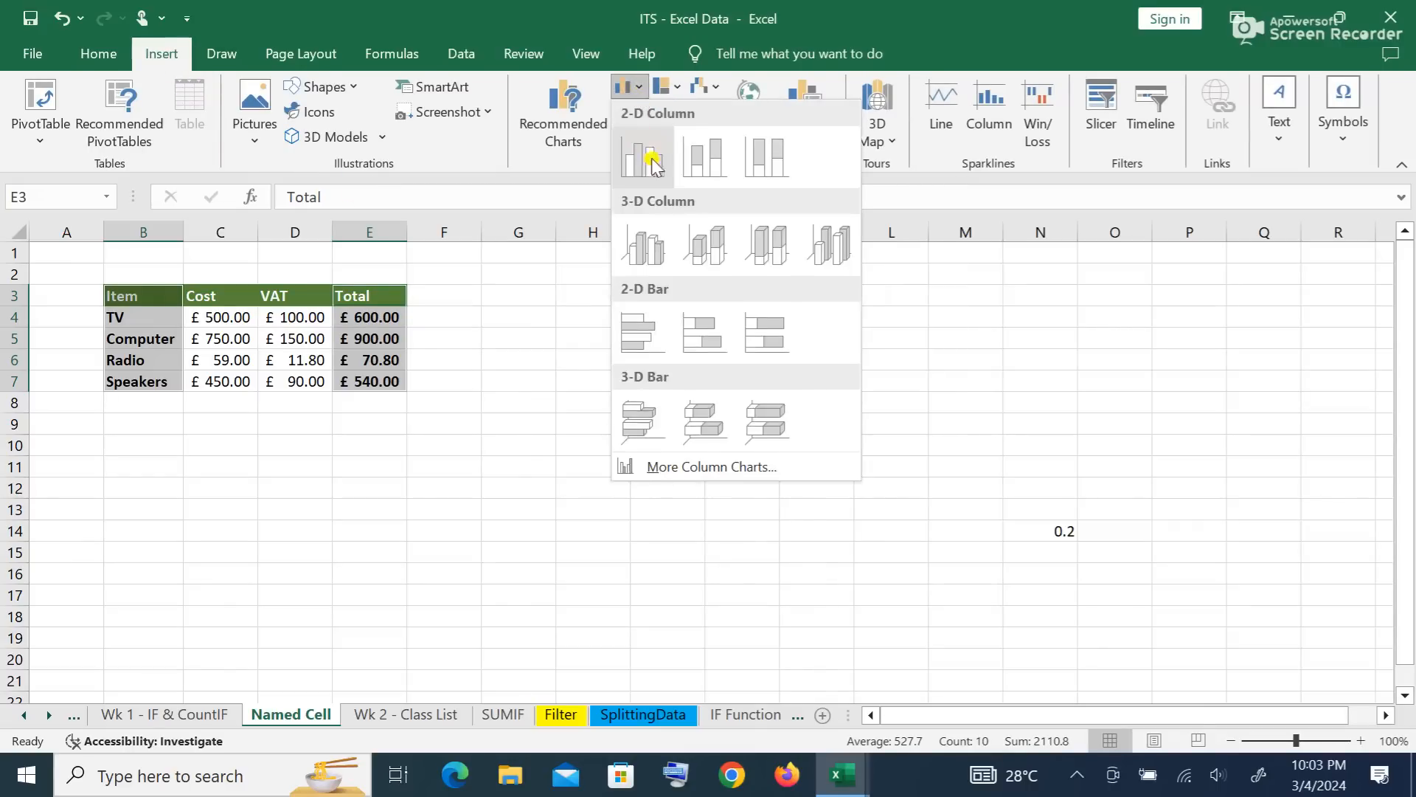
click(654, 246)
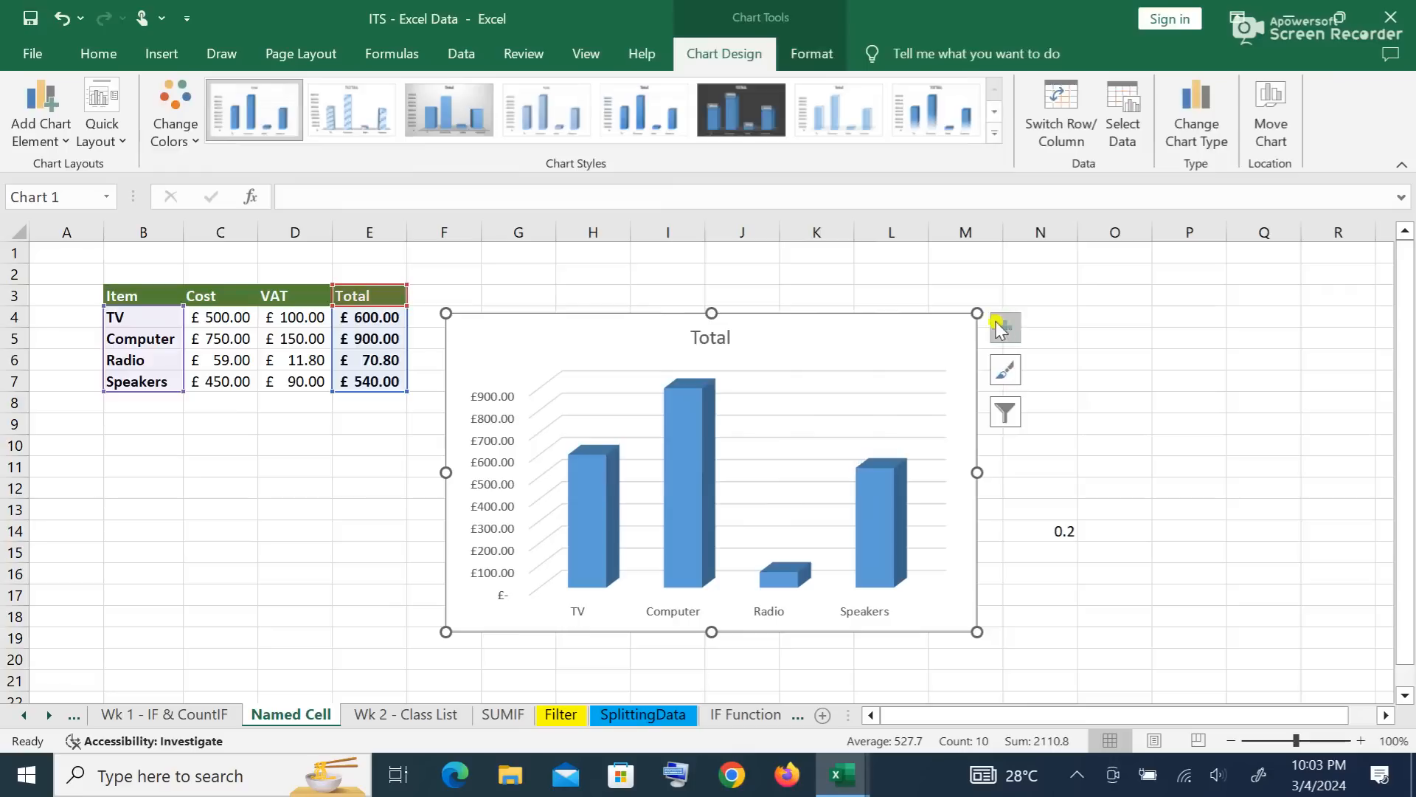
drag(977, 313, 1076, 286)
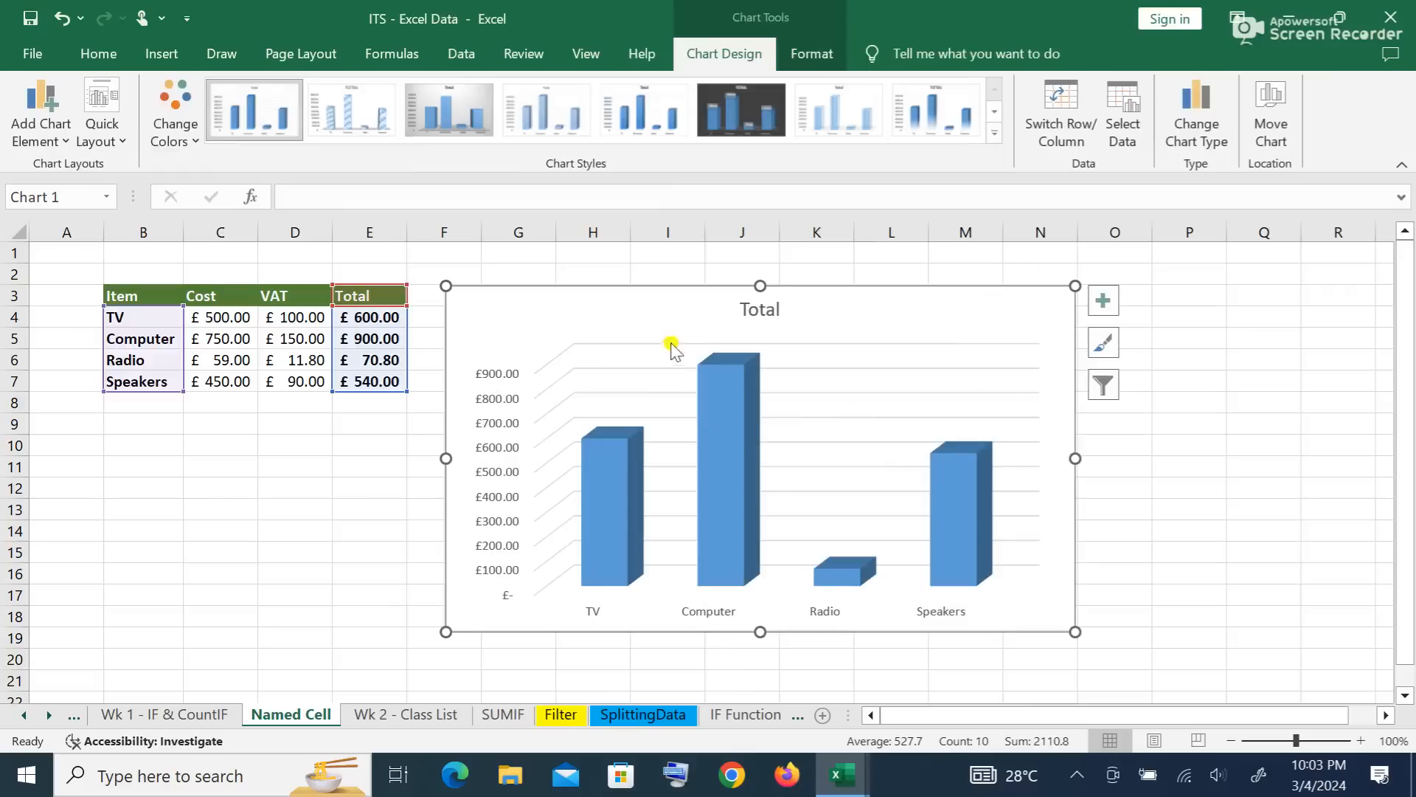
mouse_move(648, 319)
mouse_down()
mouse_move(696, 291)
mouse_move(652, 320)
mouse_up()
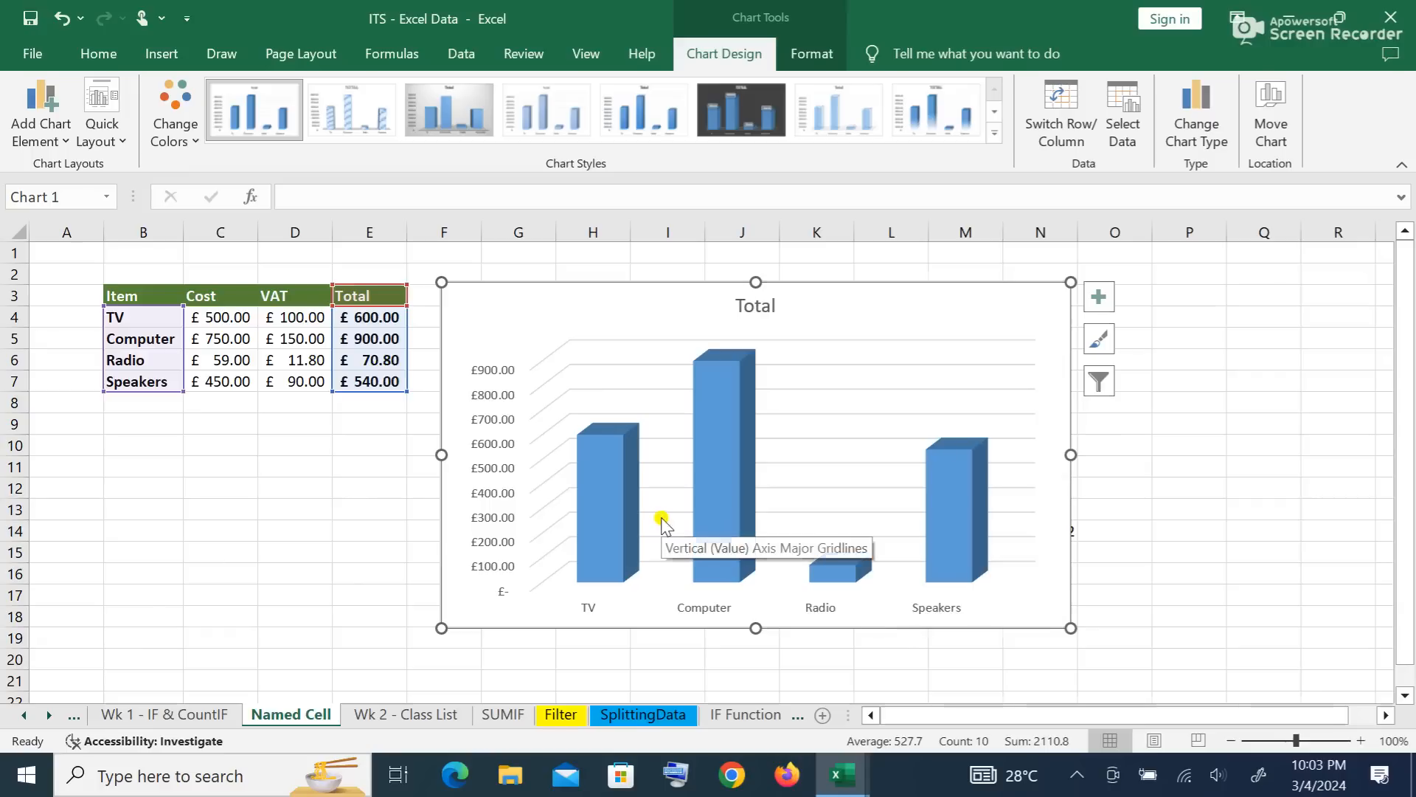
Step: Check the chart filters showing totals for TV, Computer, Radio and Speakers
click(1105, 382)
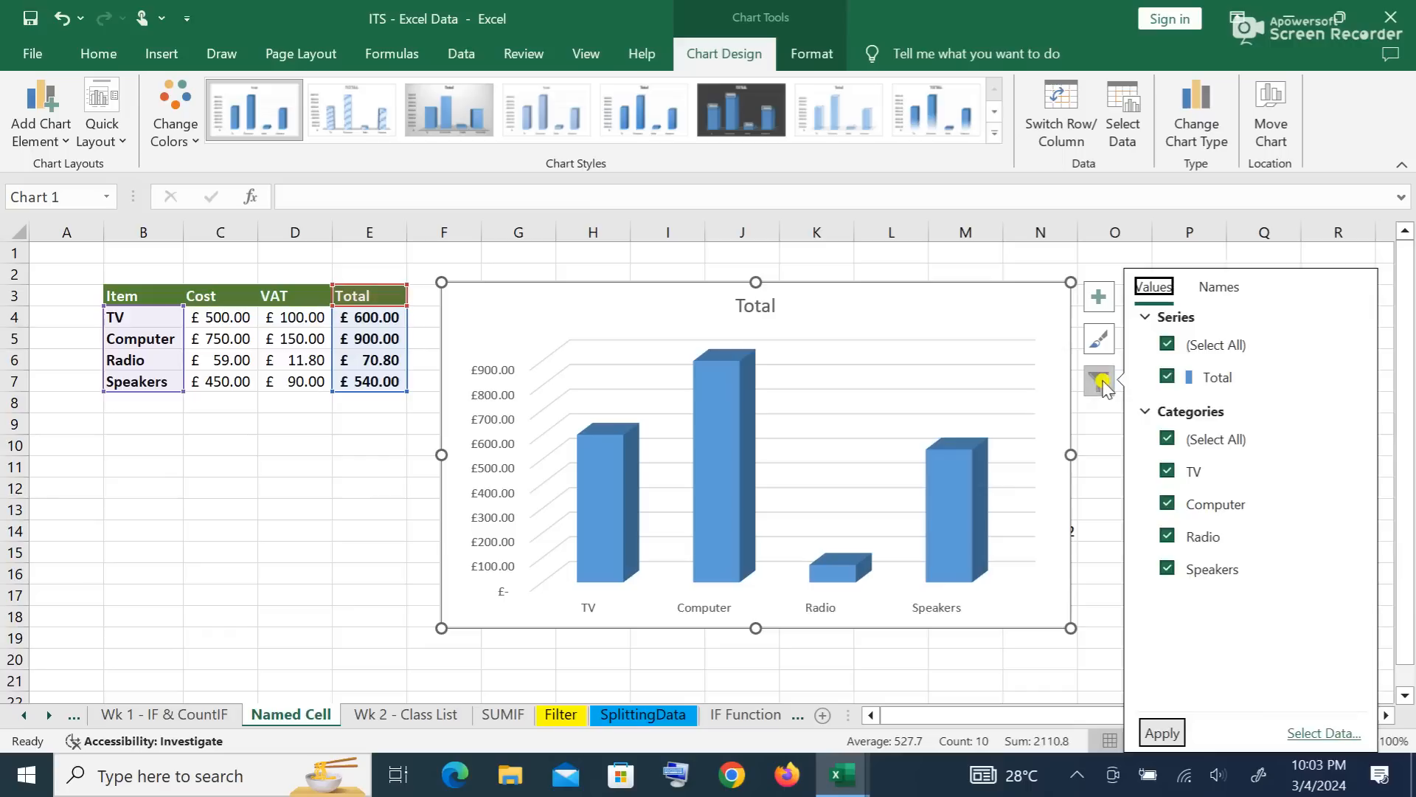
click(1106, 345)
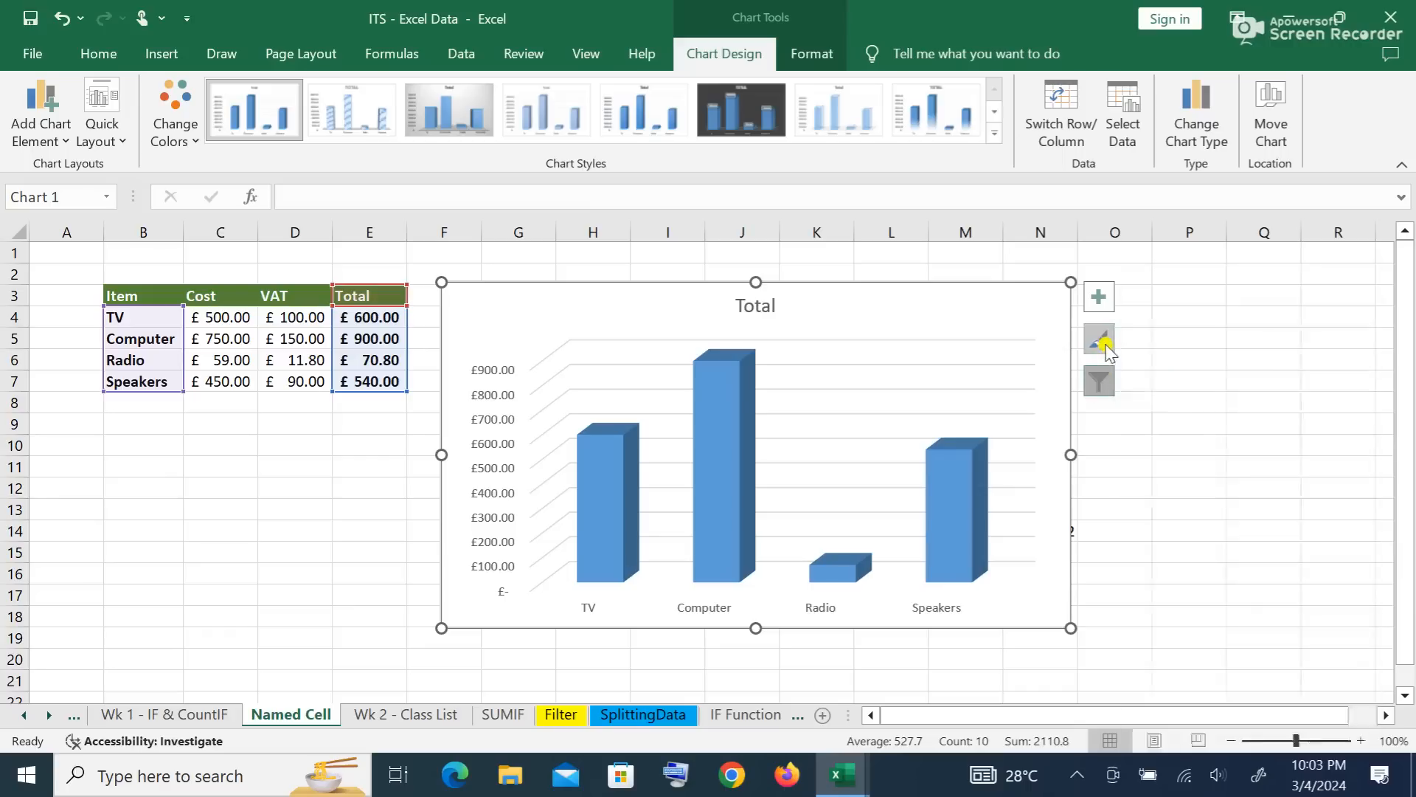
click(1108, 346)
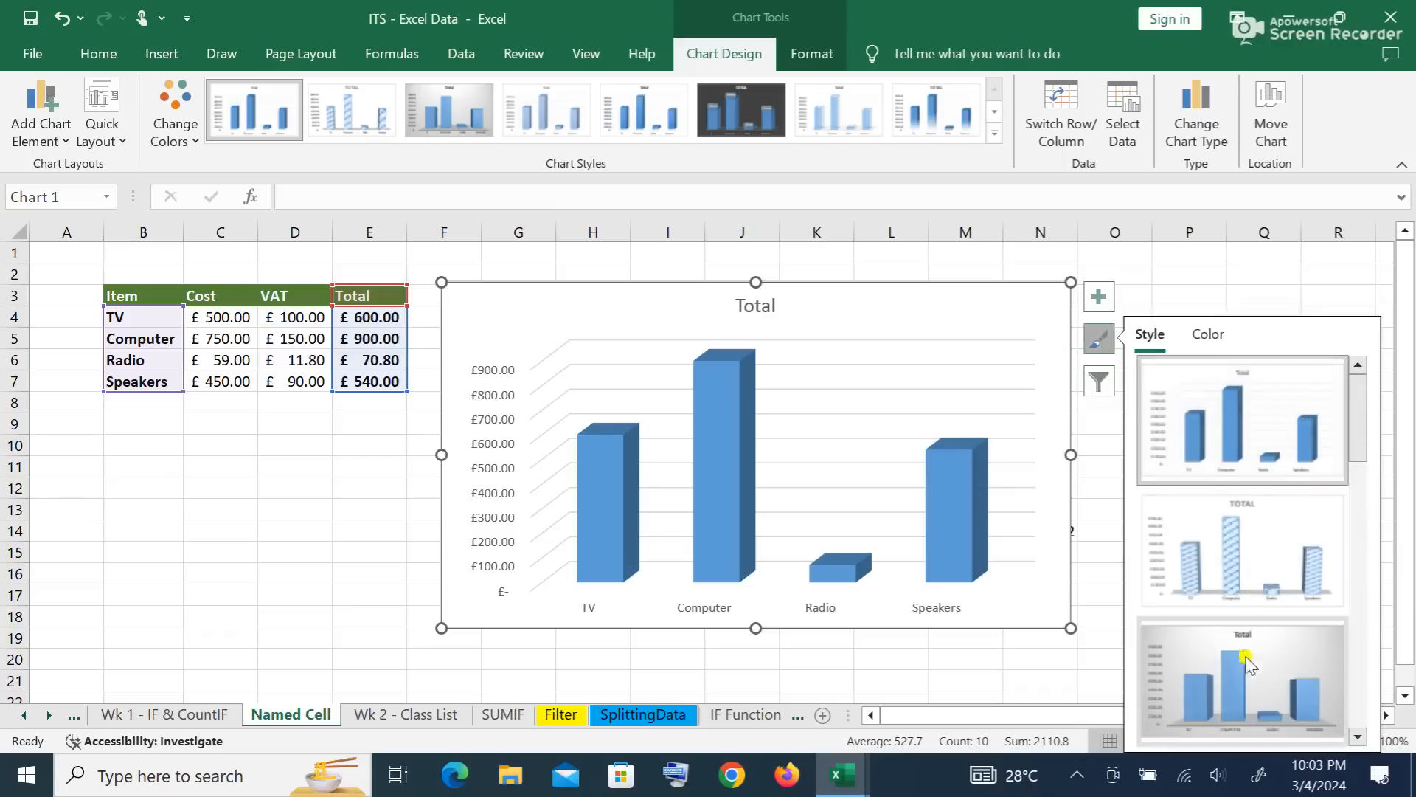
Step: Apply the gradient chart style with a bold title, keeping the blue bars
drag(1356, 446, 1364, 601)
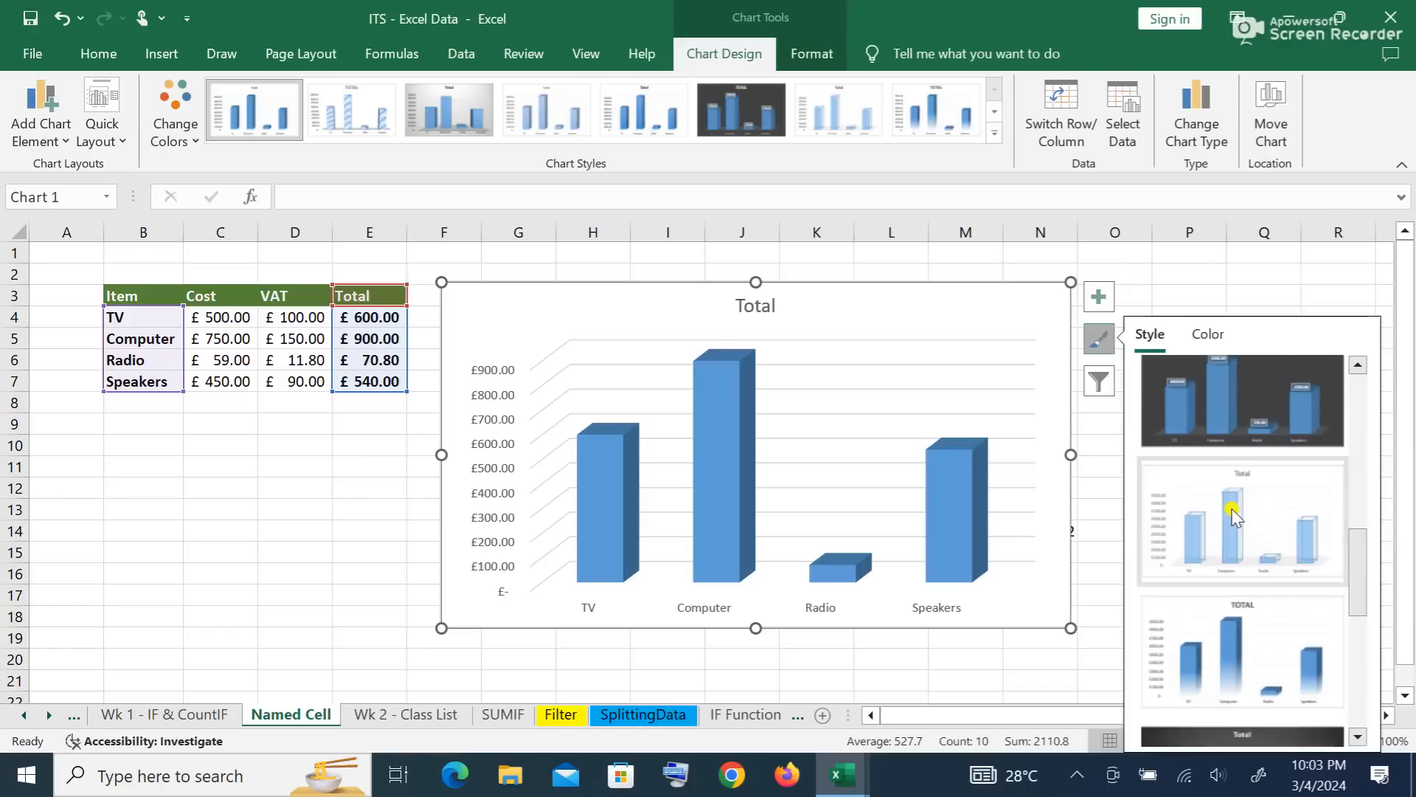
click(1262, 656)
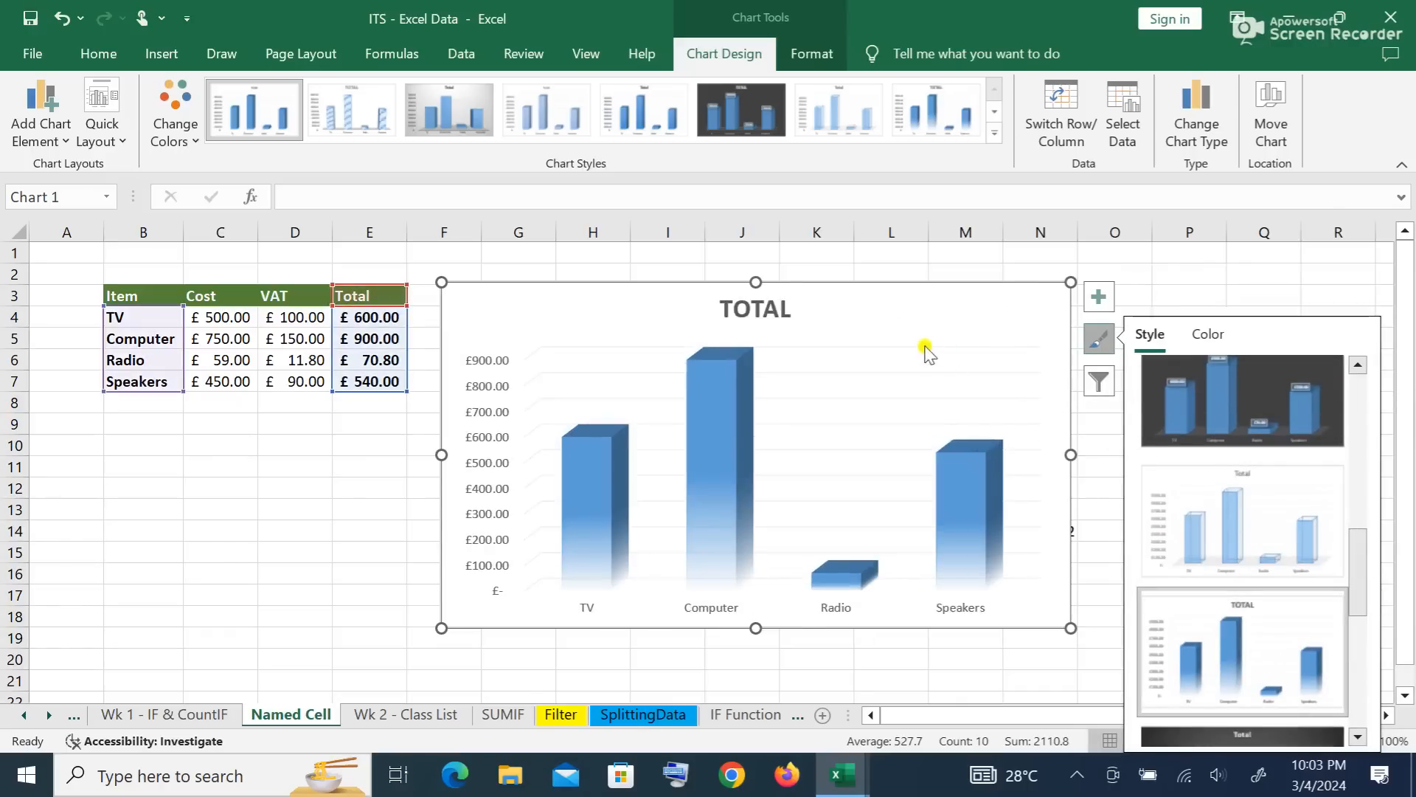
right_click(895, 330)
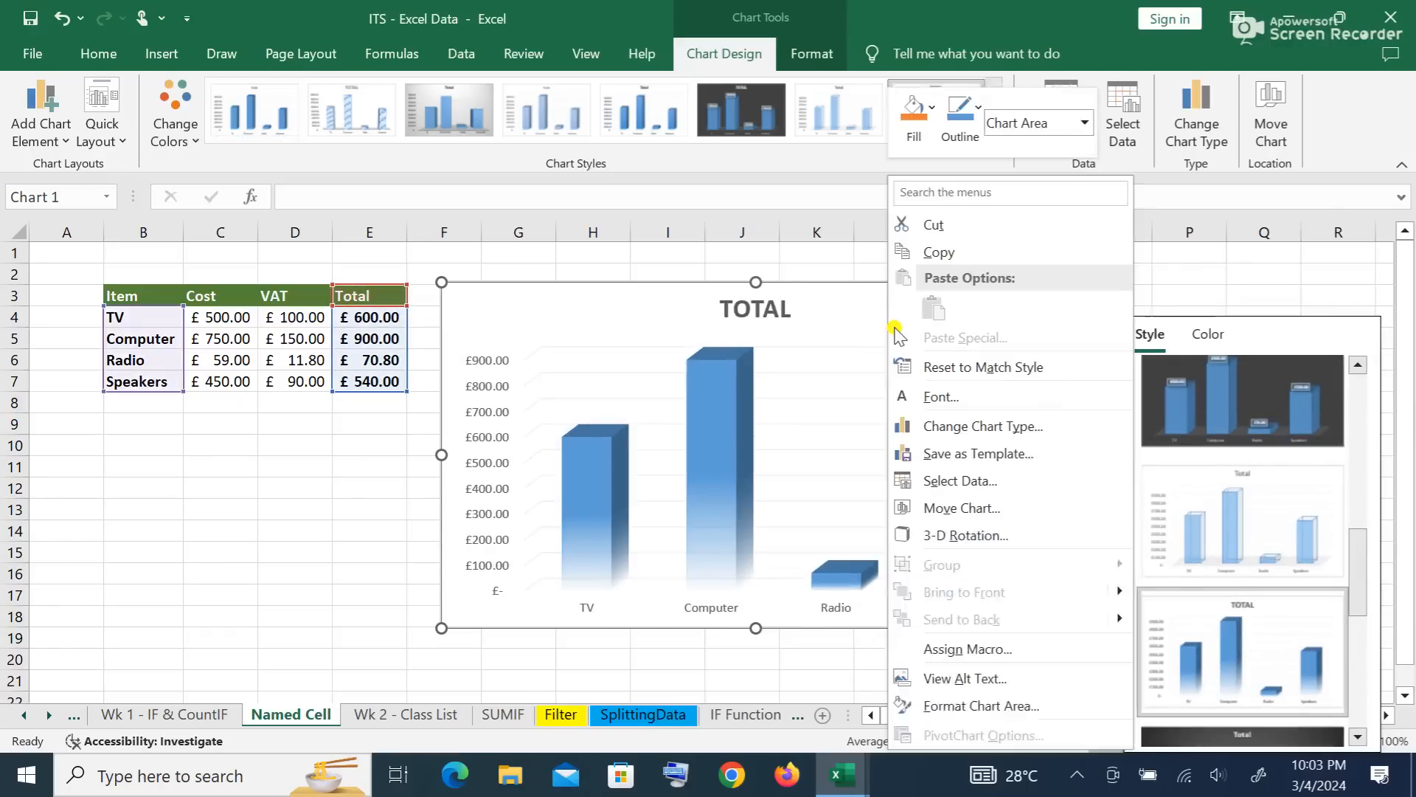
click(936, 251)
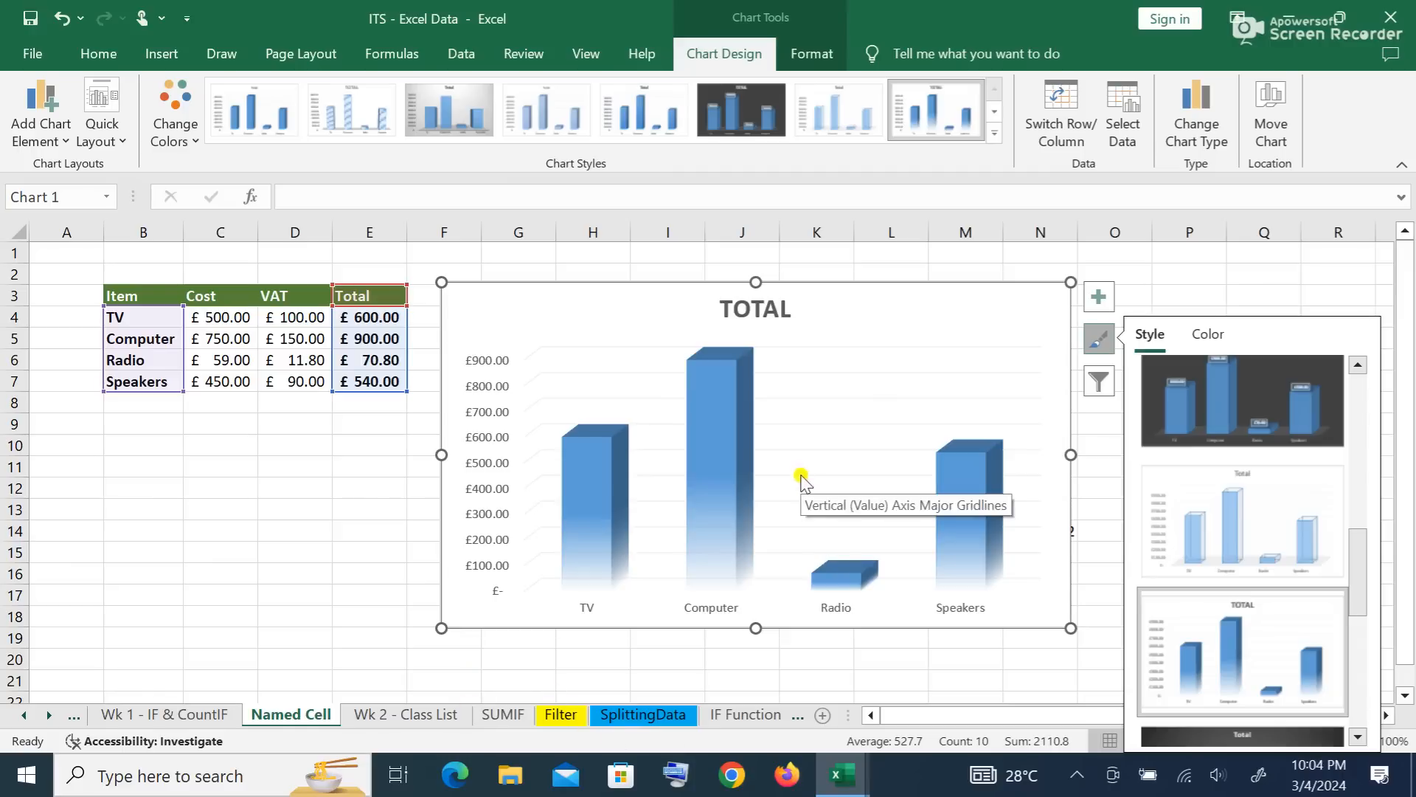
click(196, 141)
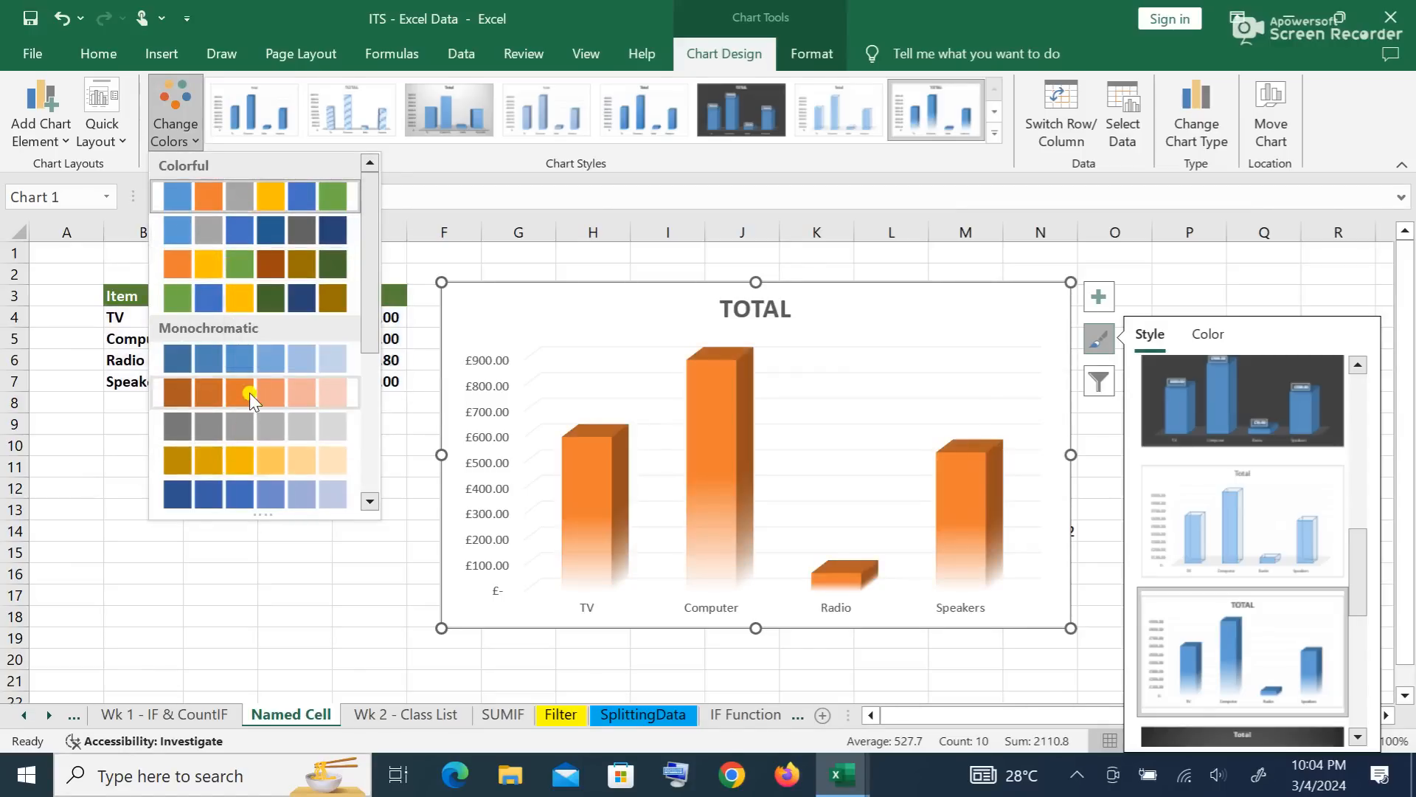
click(247, 367)
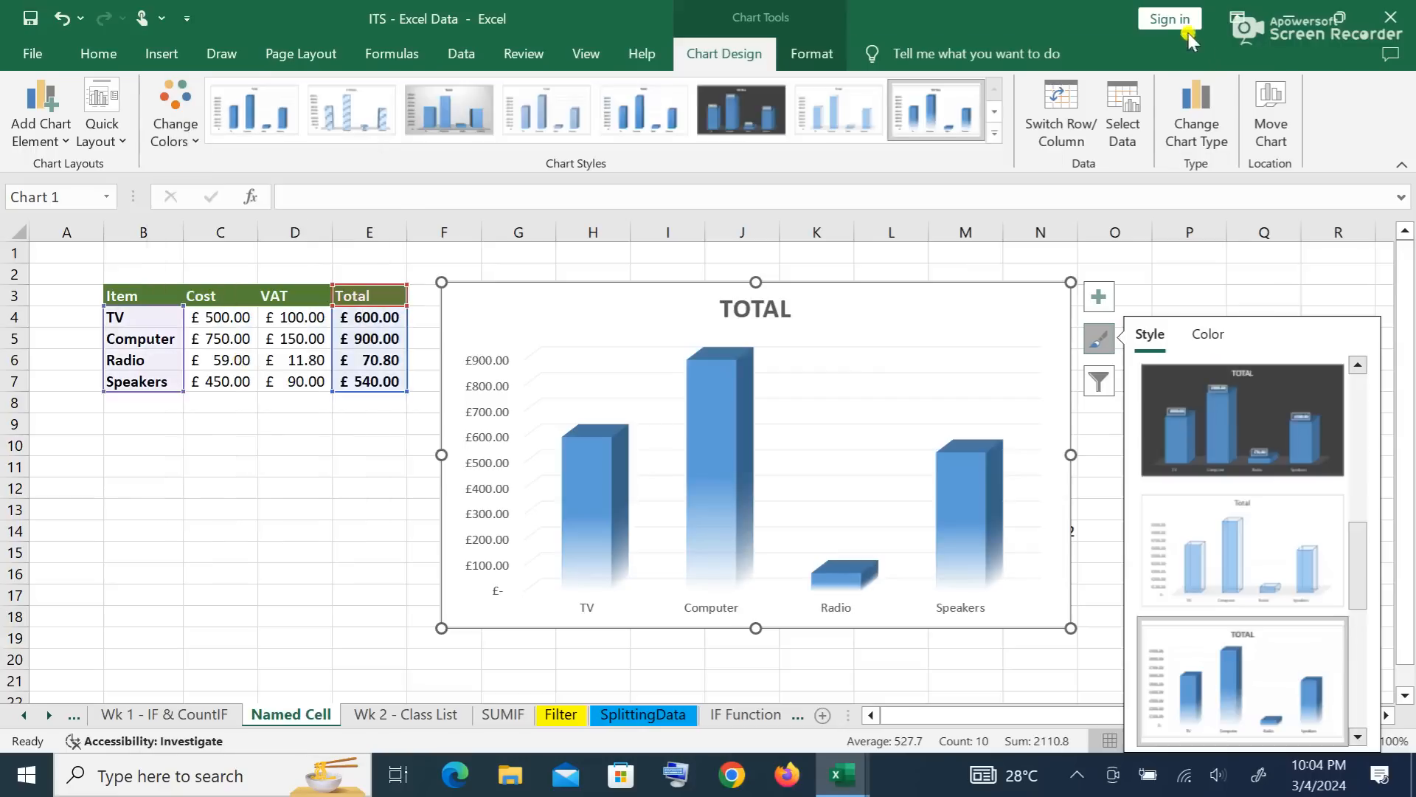
click(812, 56)
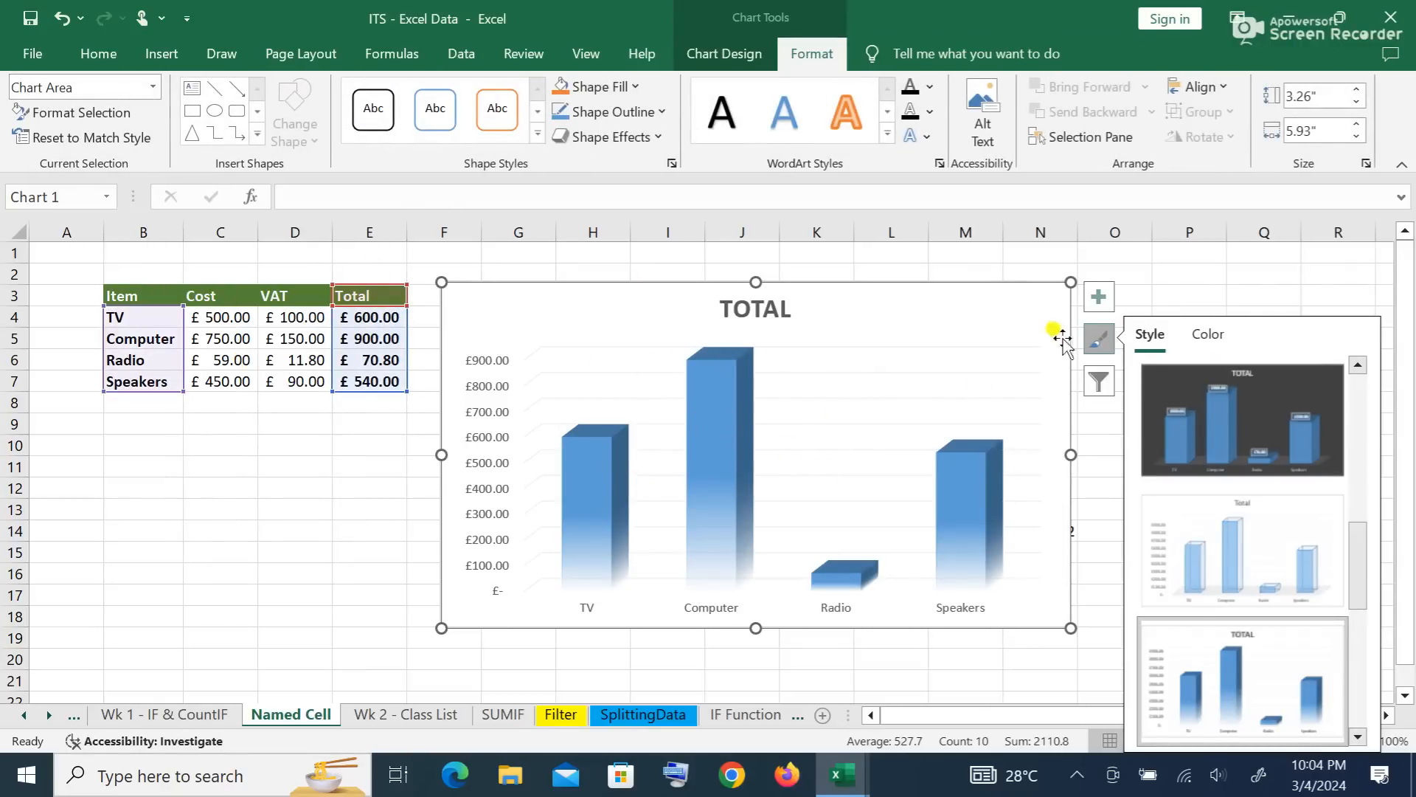
click(930, 112)
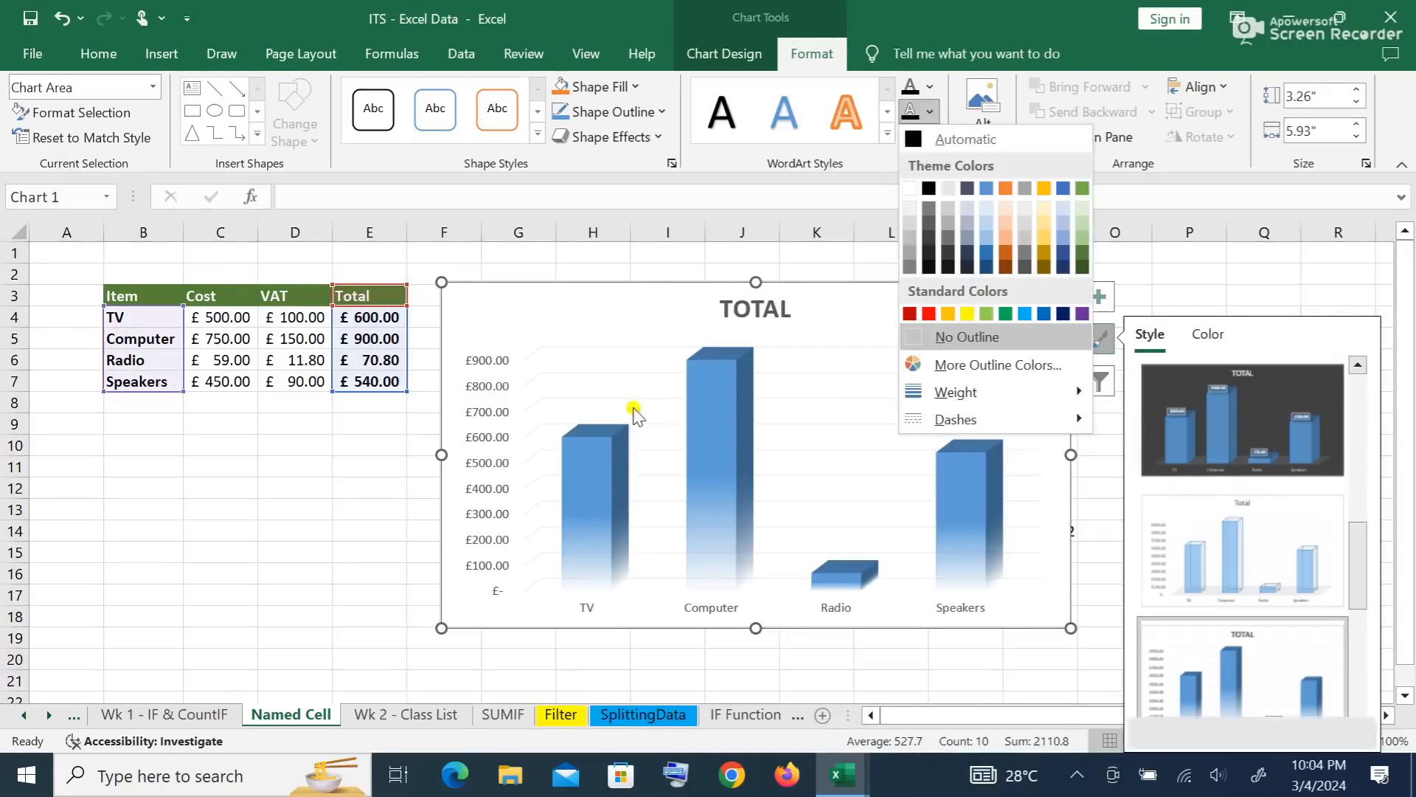
Step: Replace the Total chart title with 'ITEMS IN THE SUPERMARKET'
click(760, 317)
click(760, 310)
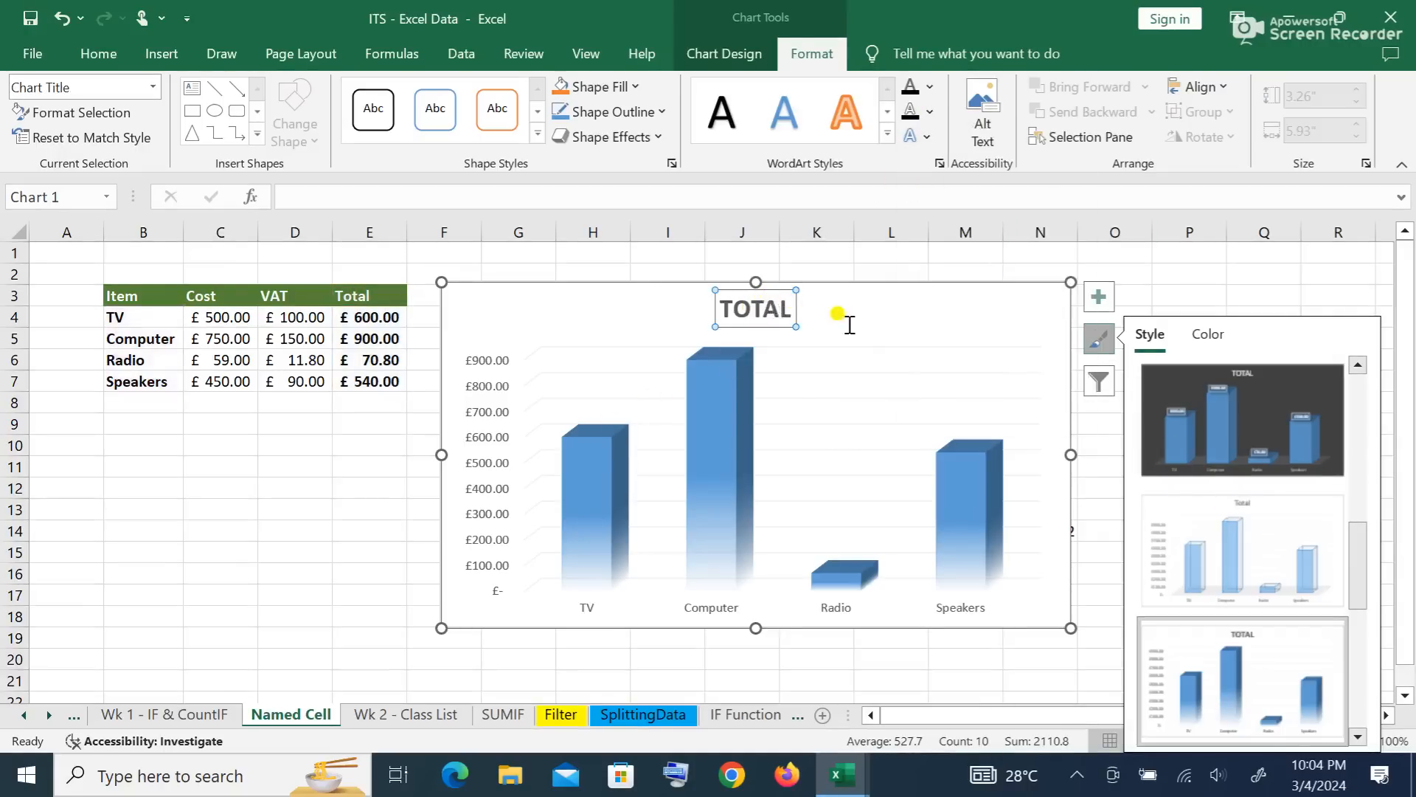
double_click(782, 309)
click(790, 307)
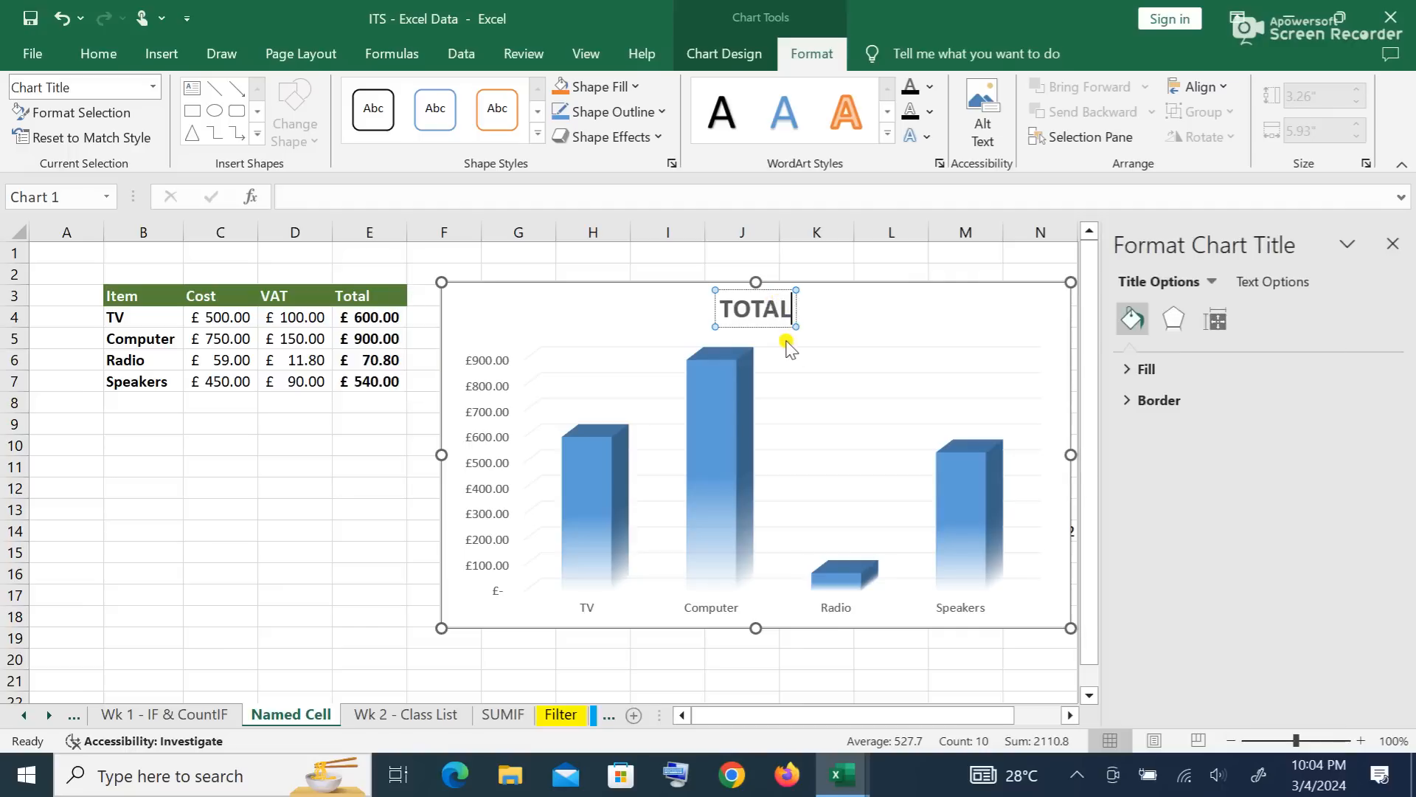
key(BackSpace)
key(BackSpace)
key(BackSpace)
key(BackSpace)
key(BackSpace)
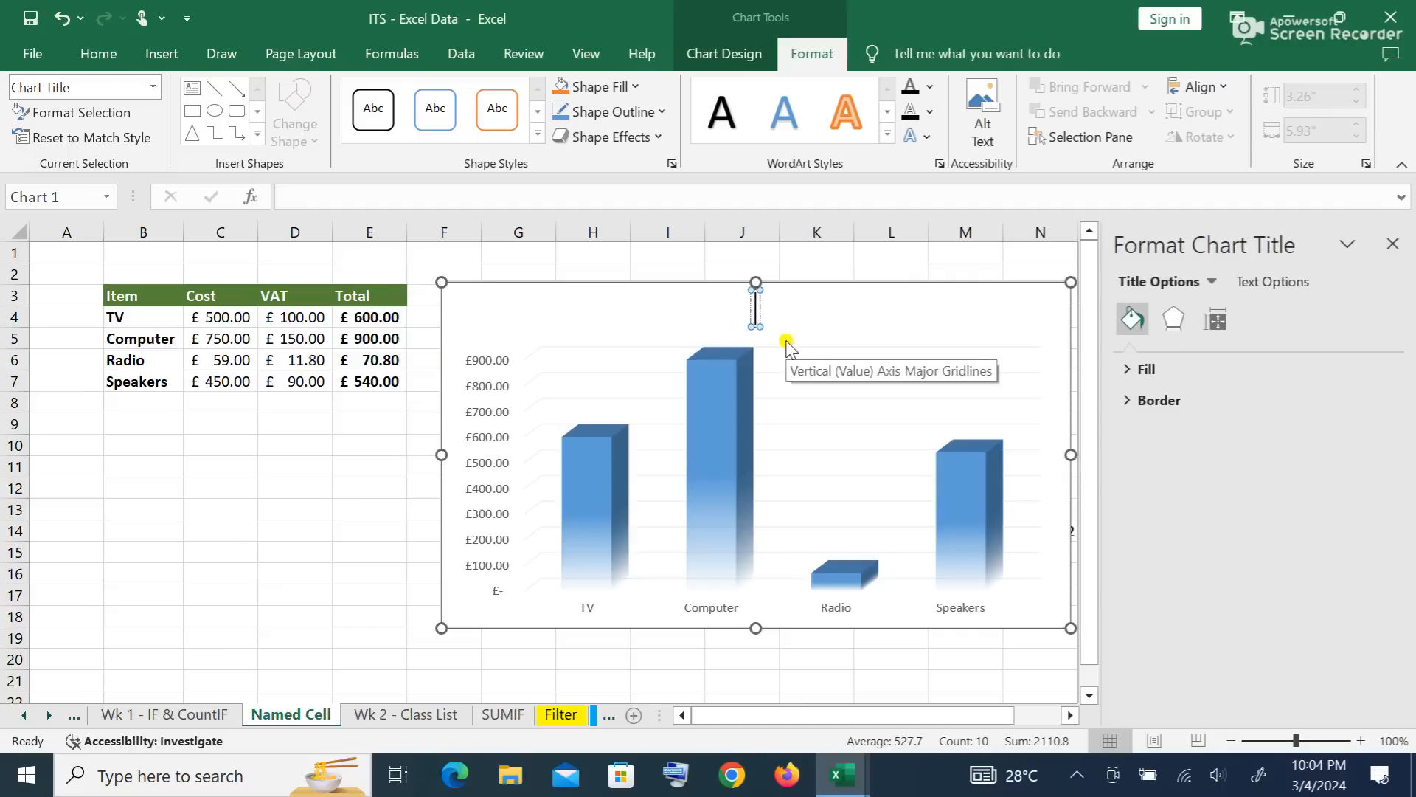
text(ITEMS)
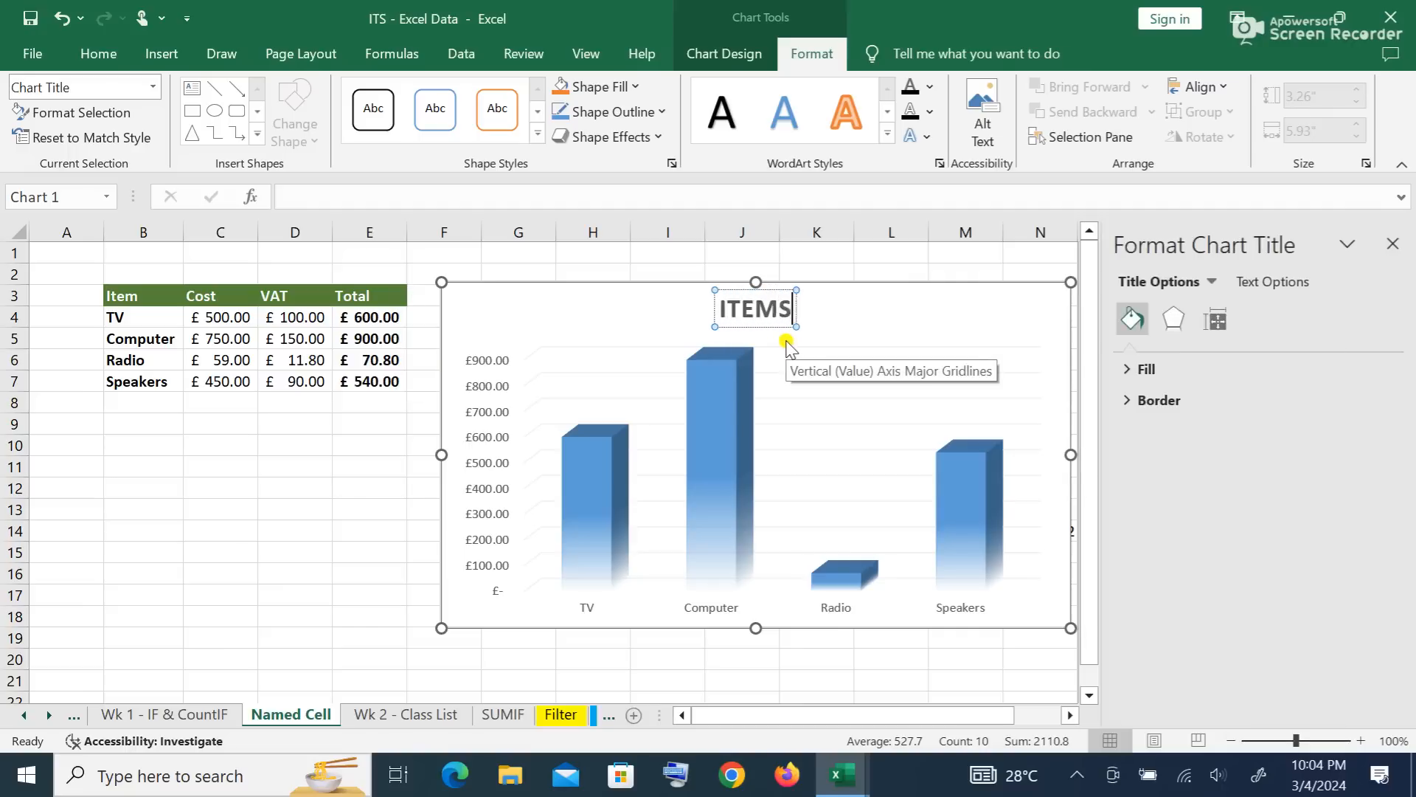
text( IN THE)
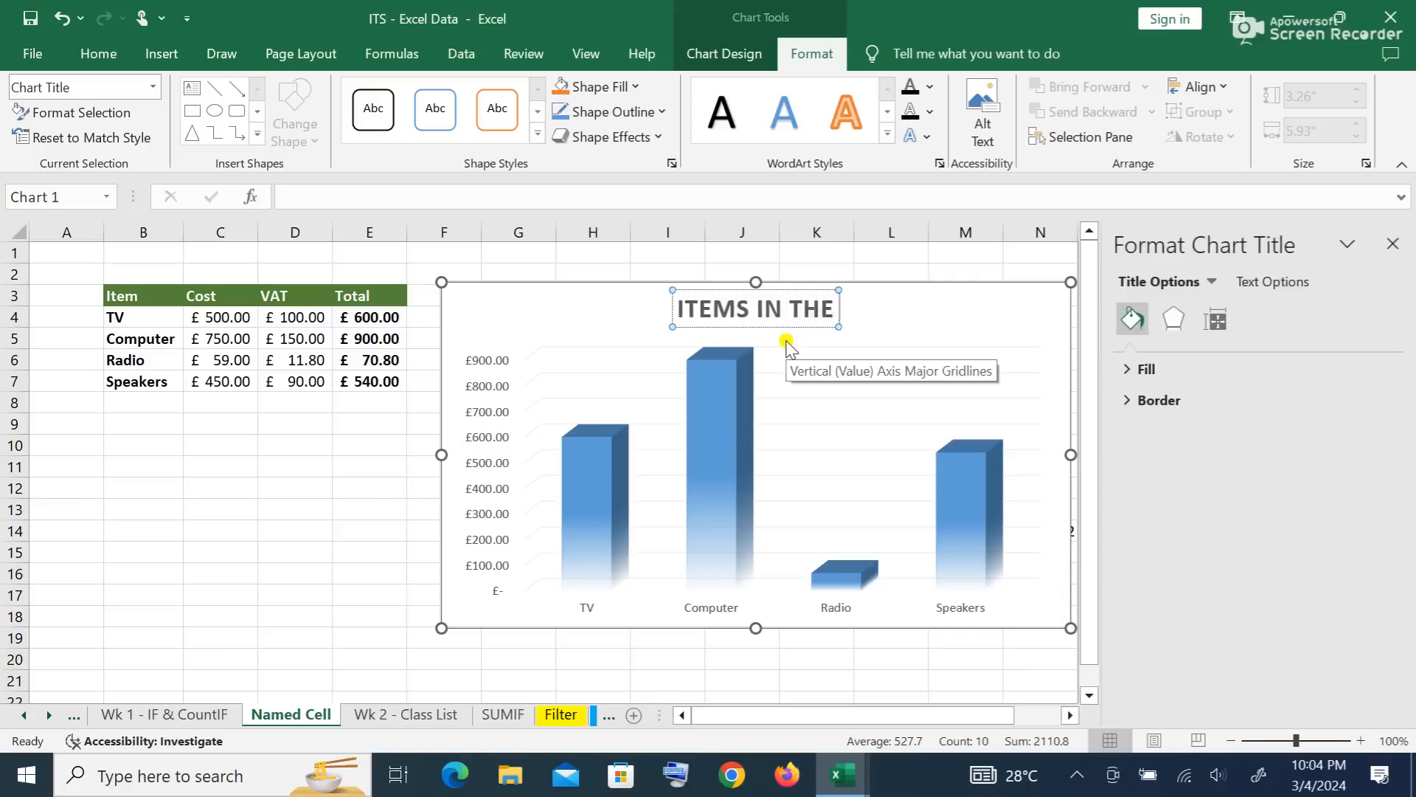
text( SUPERMAT)
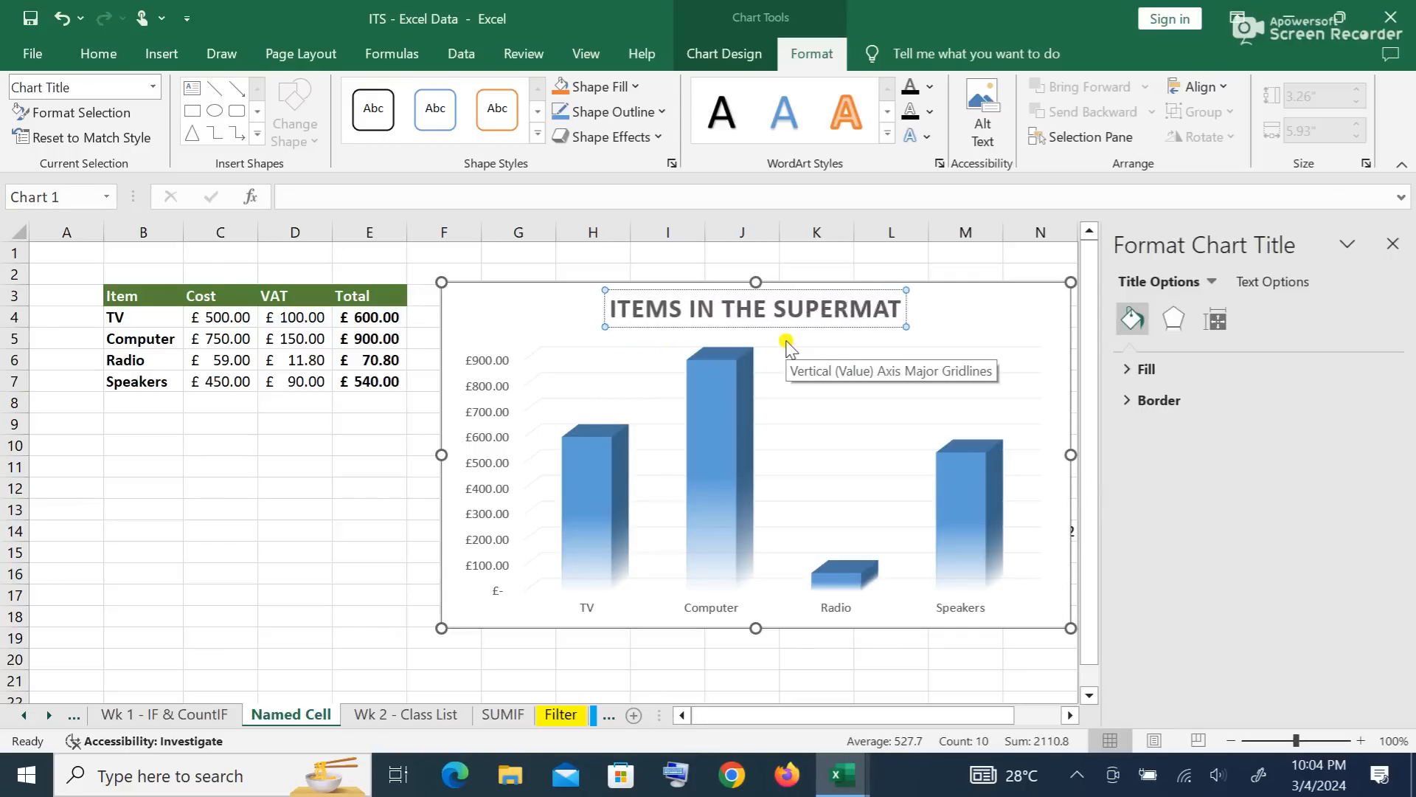
key(BackSpace)
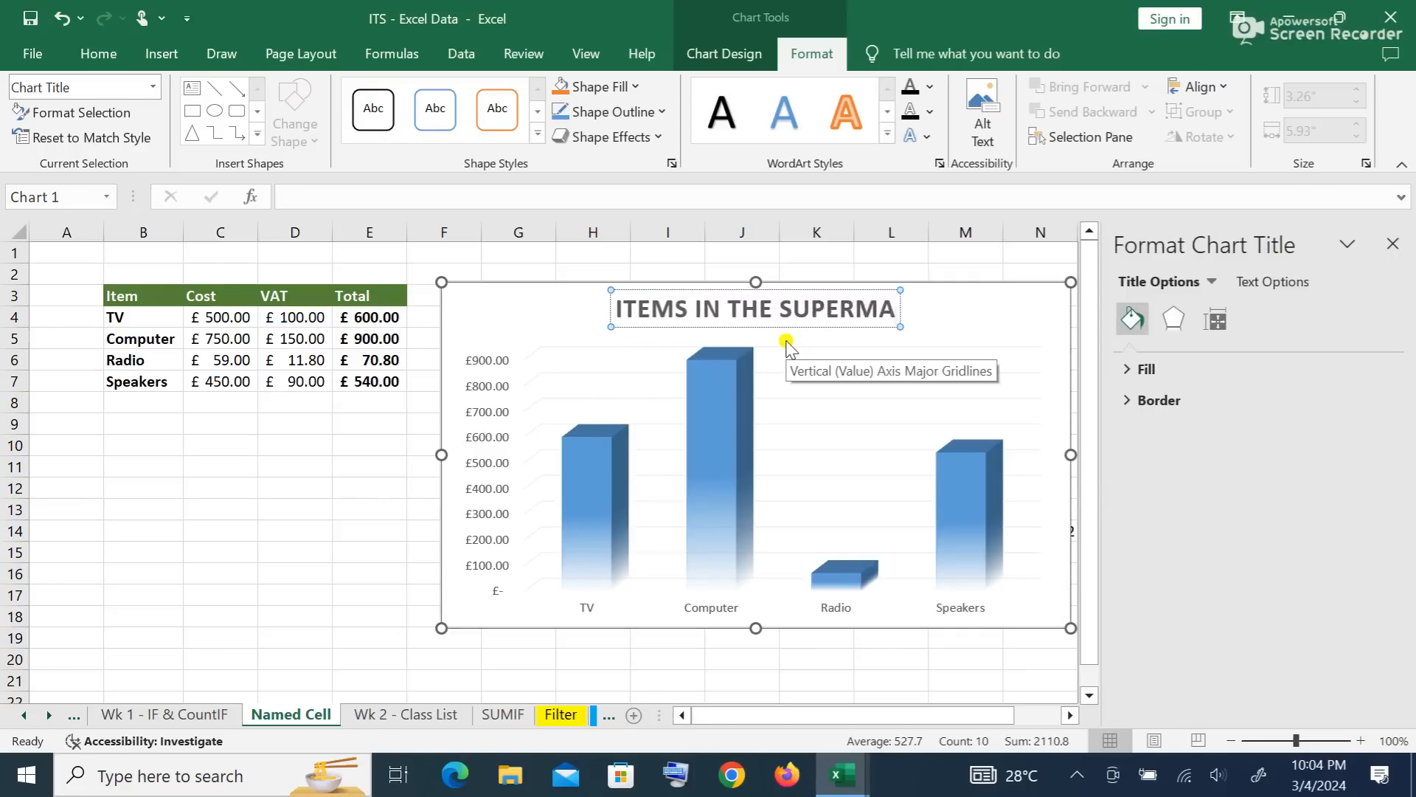
text(KET)
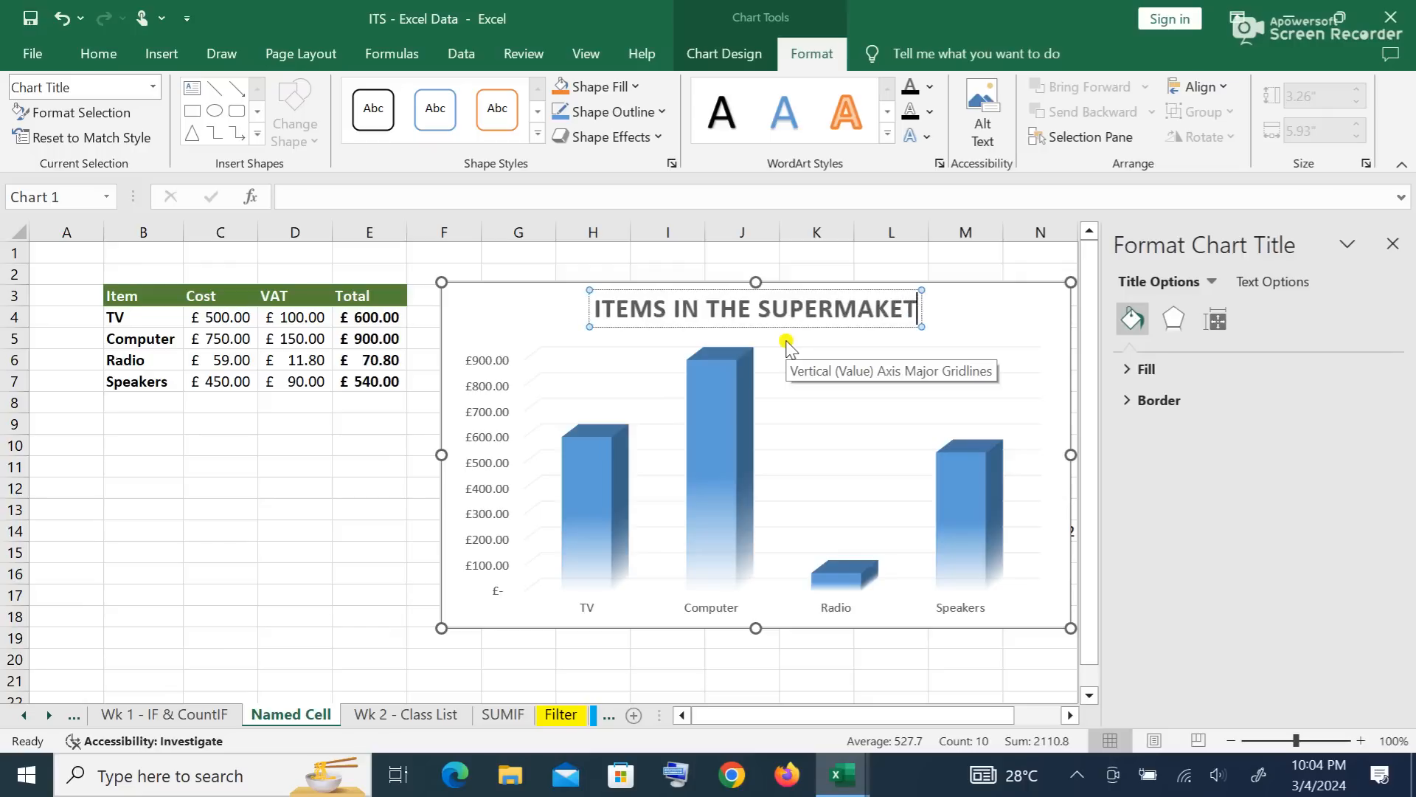
click(876, 310)
text(R)
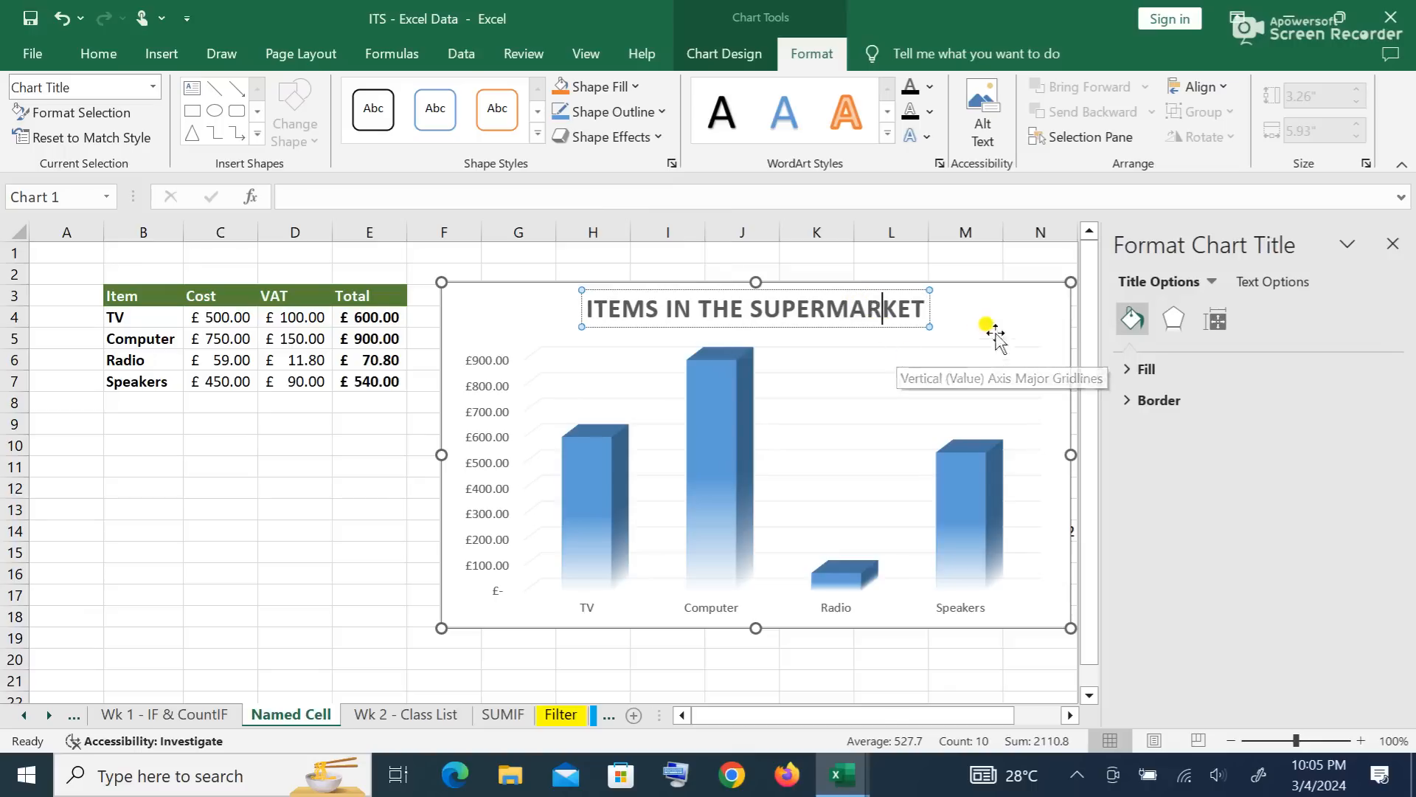
click(1011, 314)
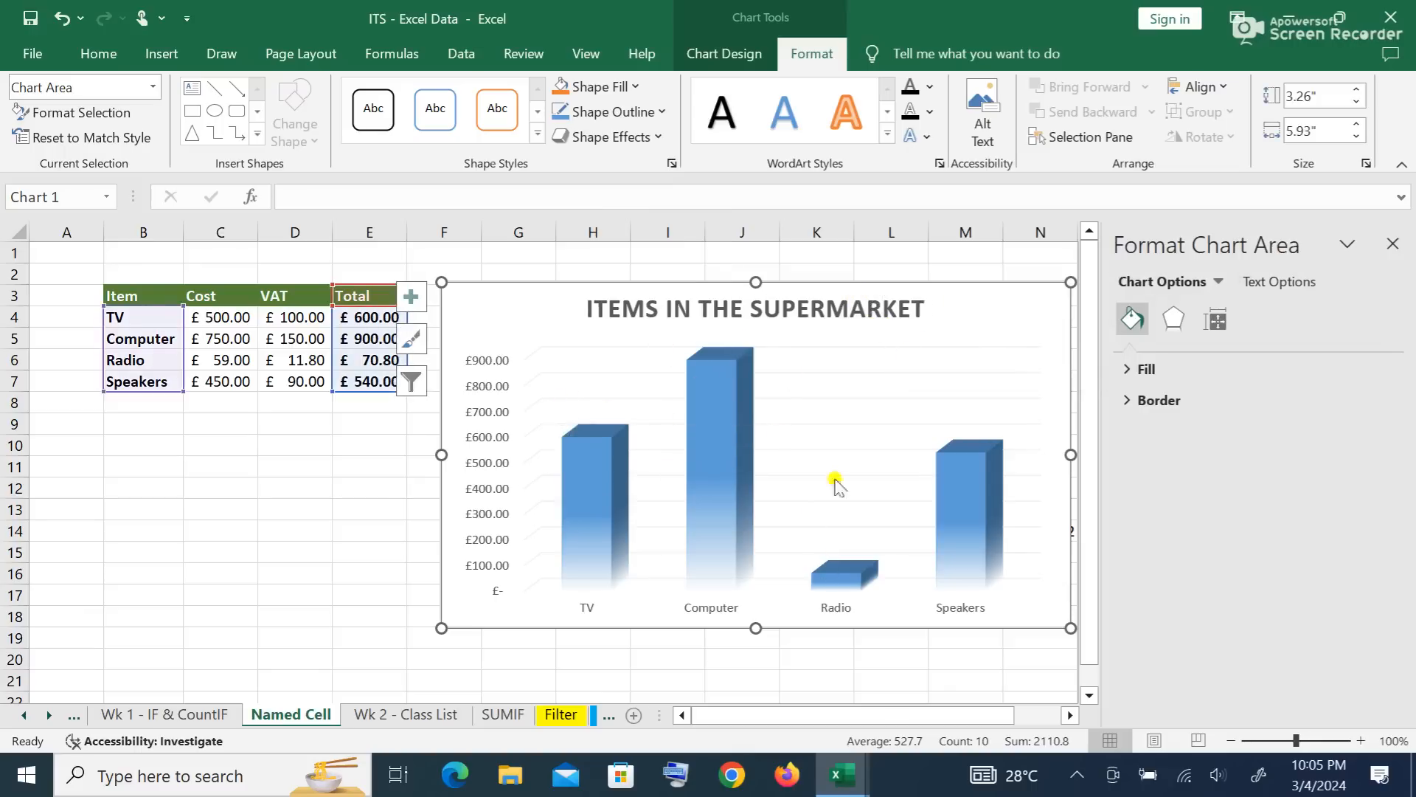
Step: Switch the supermarket items chart to a 3-D Pie and close the Format Chart Area pane
mouse_move(703, 385)
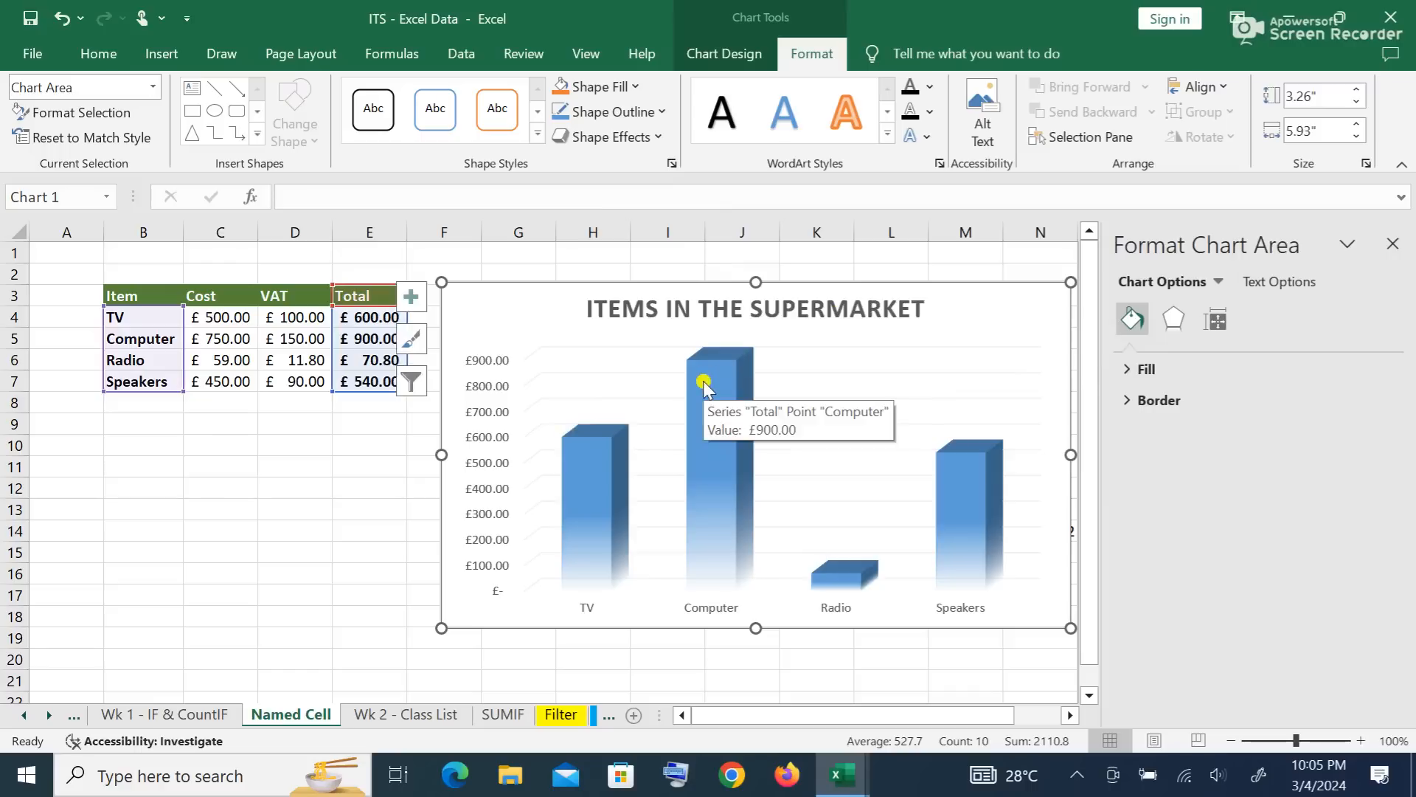
click(710, 380)
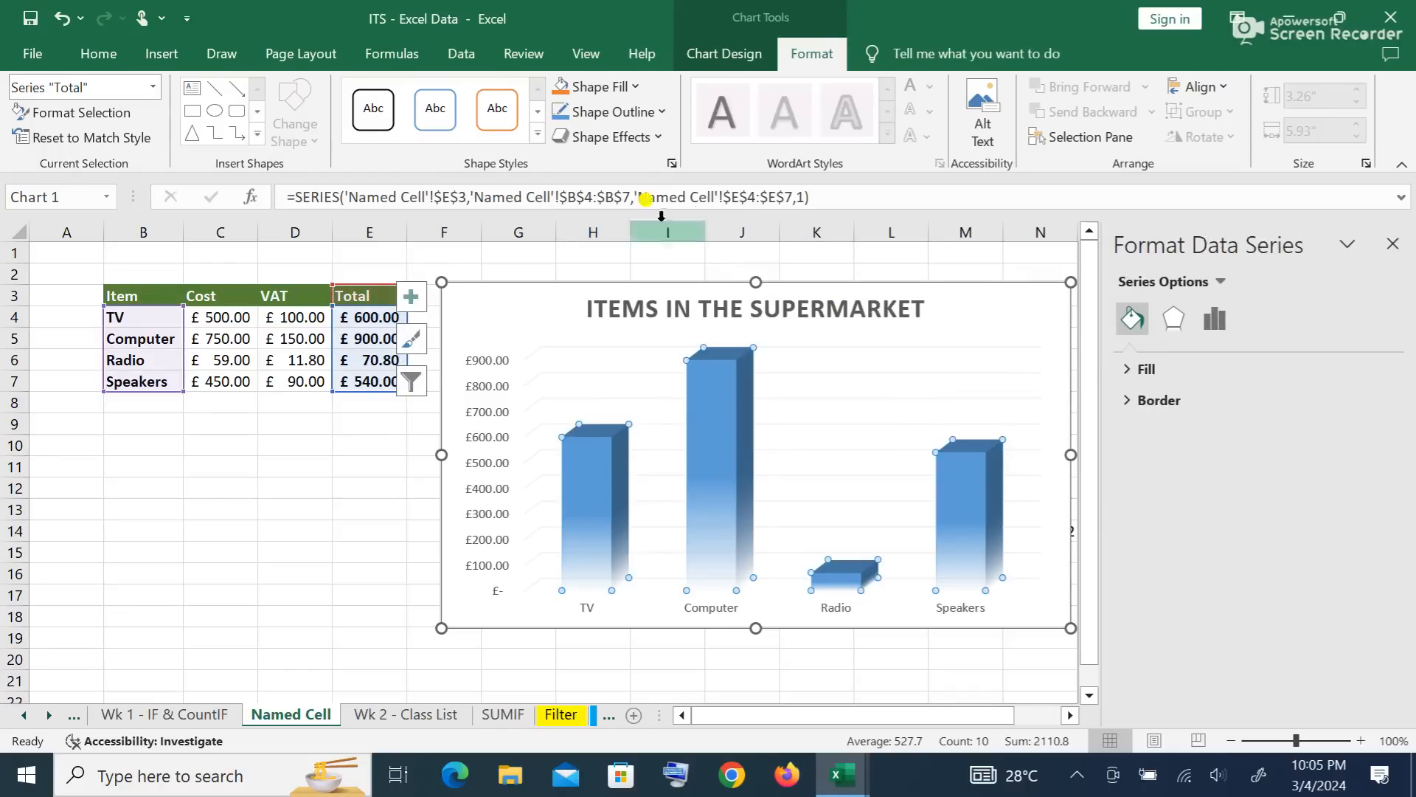
click(164, 56)
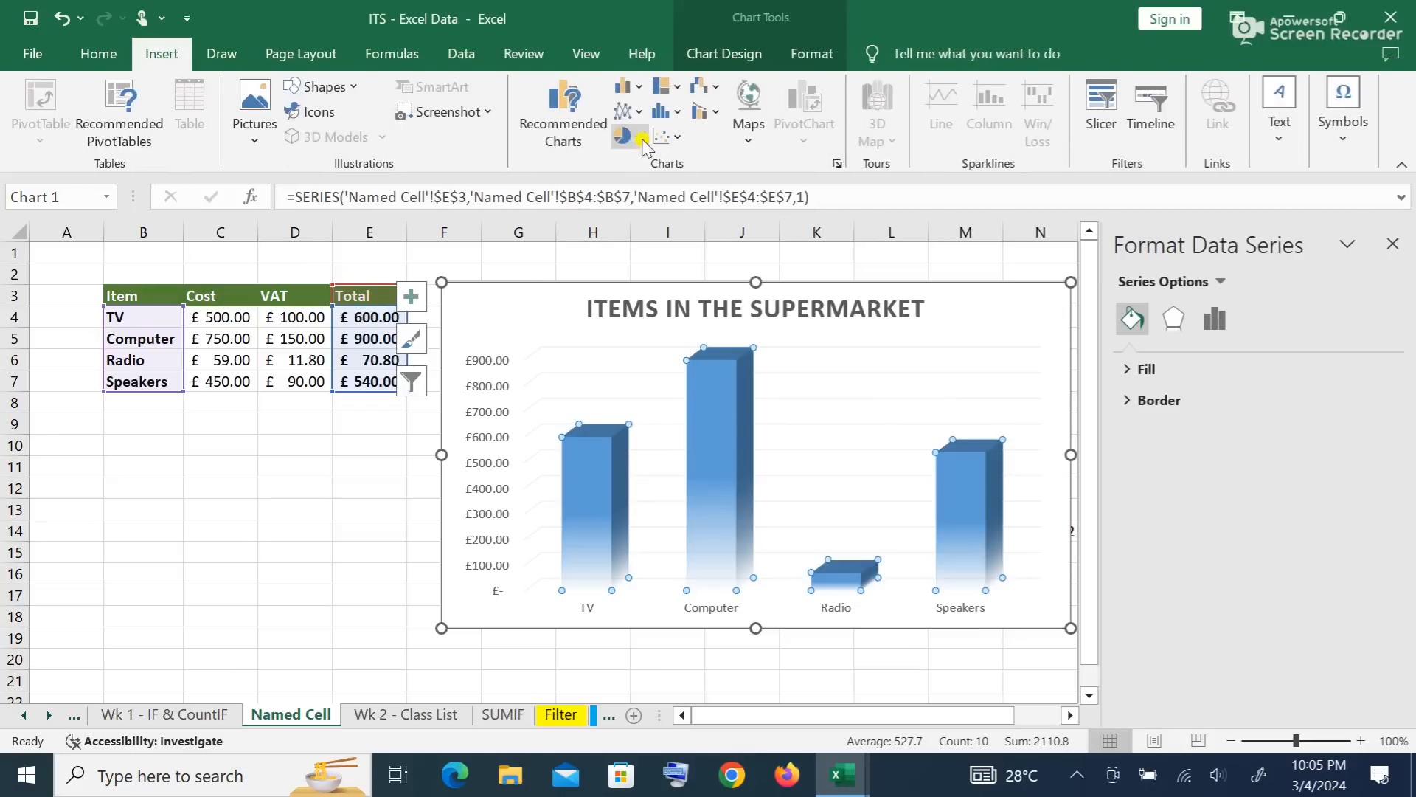
click(640, 138)
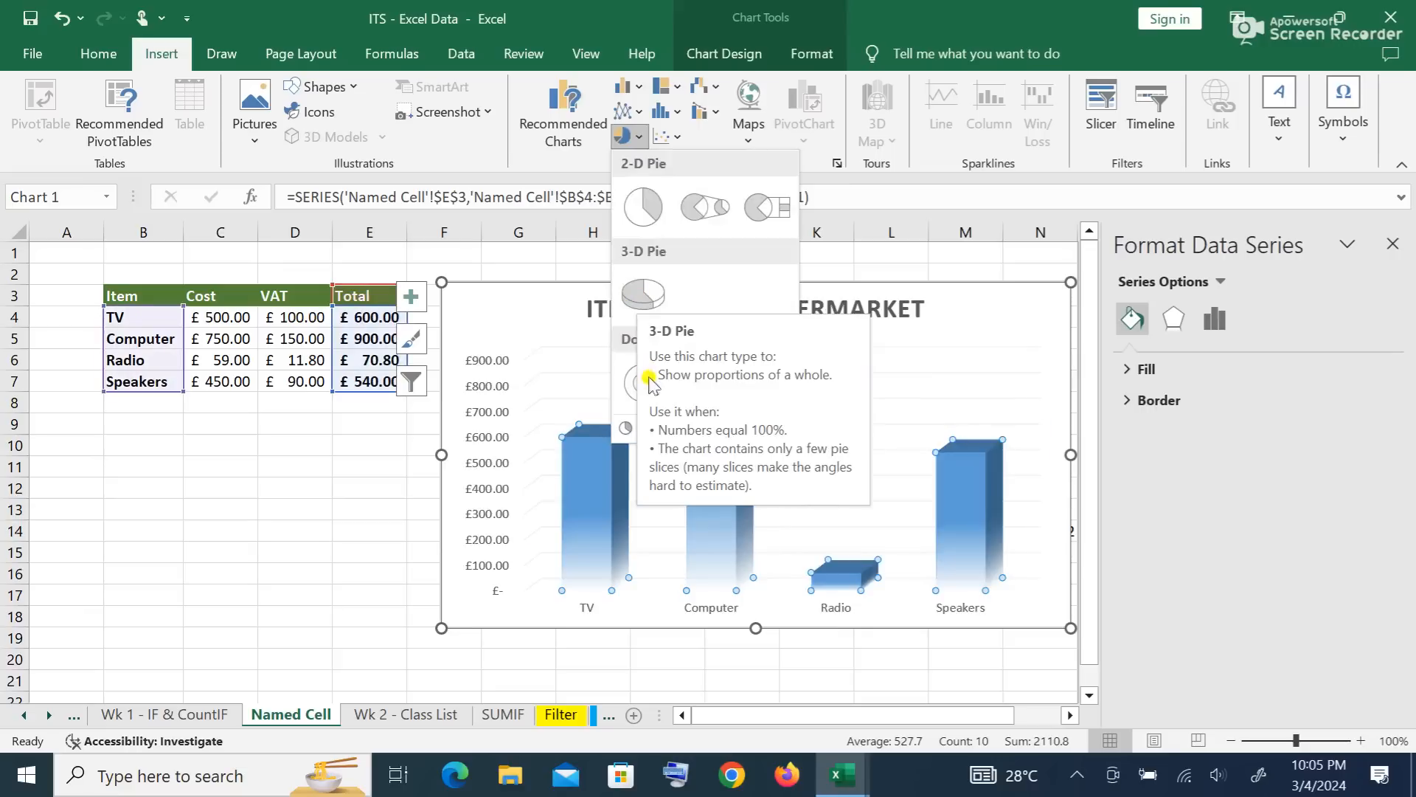
click(654, 294)
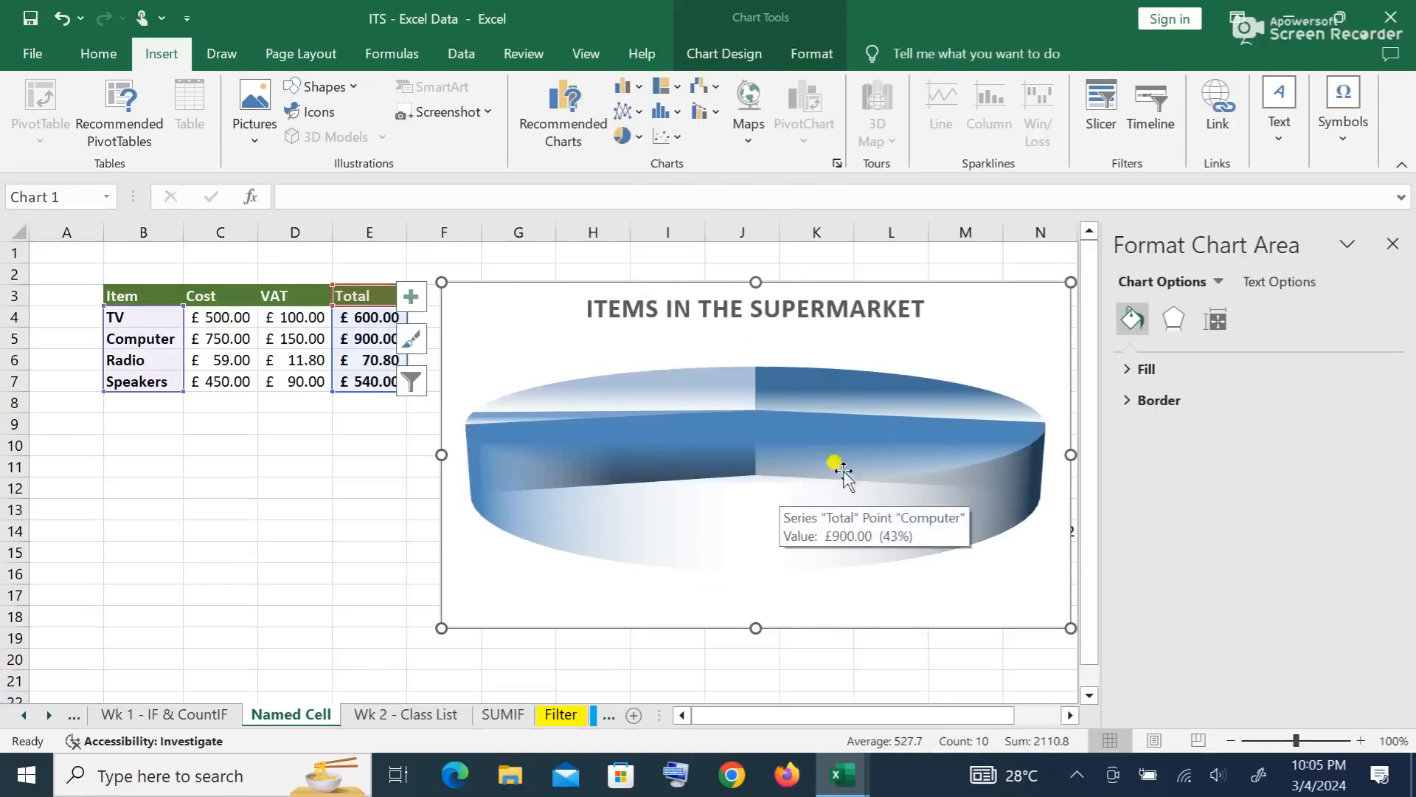
click(1393, 245)
click(1113, 341)
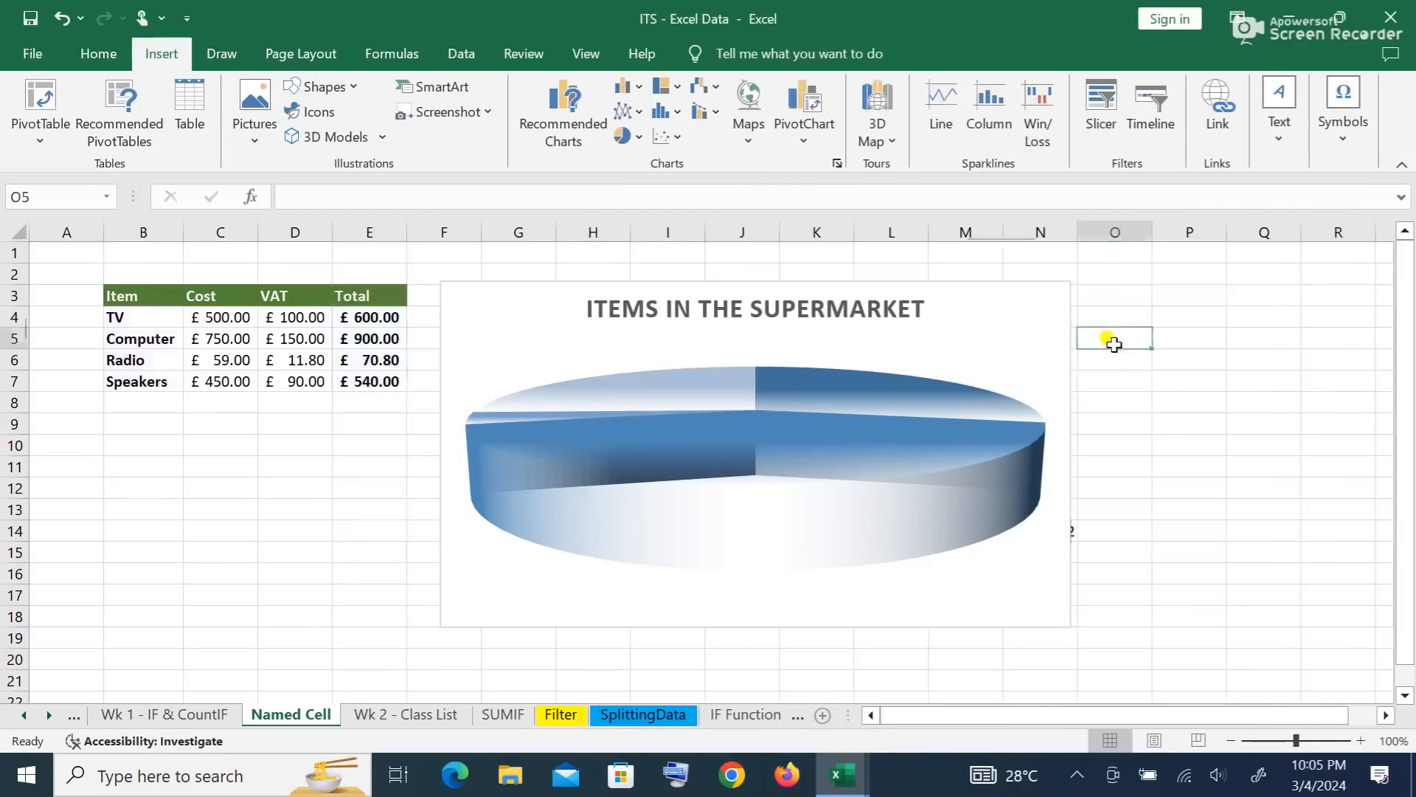
Step: Apply Chart Style 3 with percentage labels and legend, then Colorful Palette 3 colours
click(976, 372)
click(1099, 341)
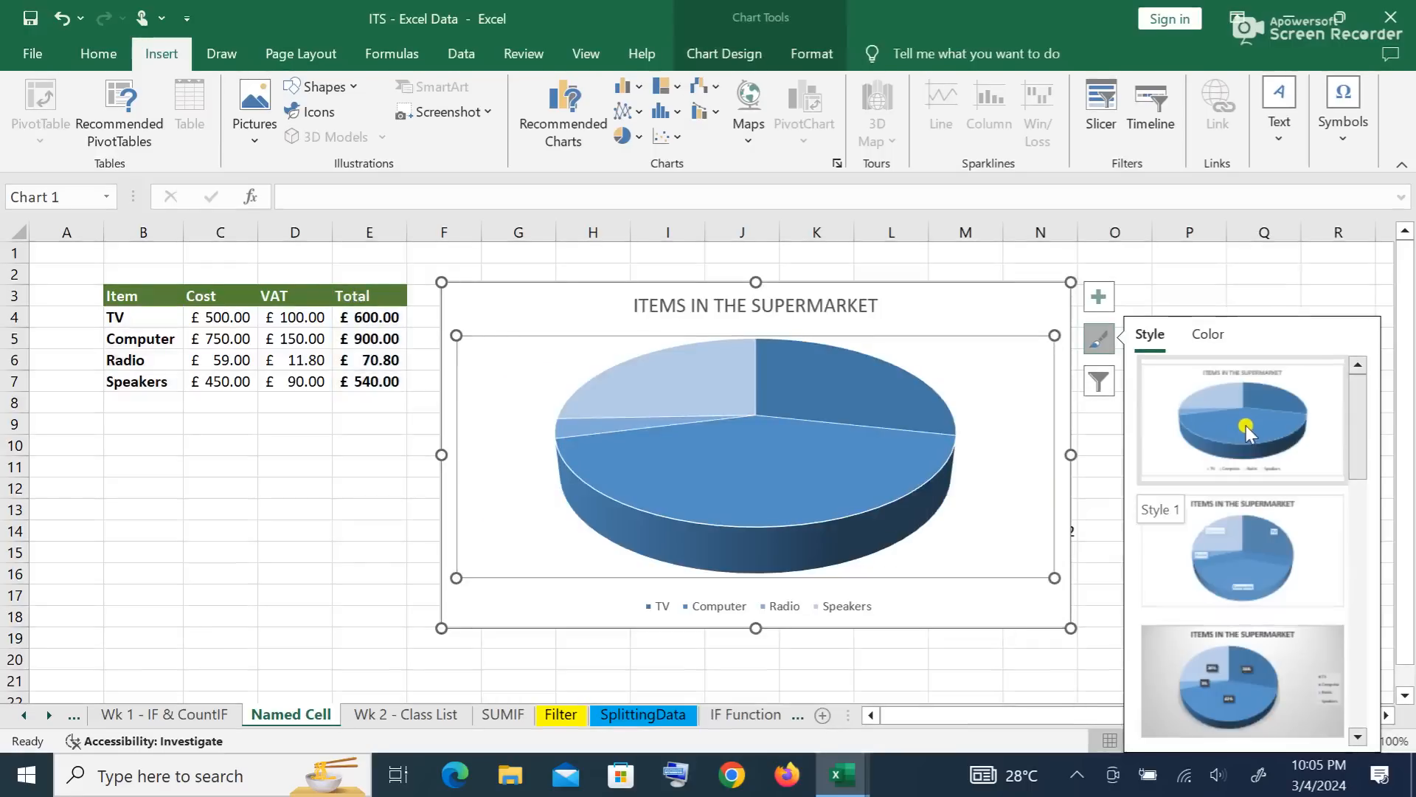
click(1245, 425)
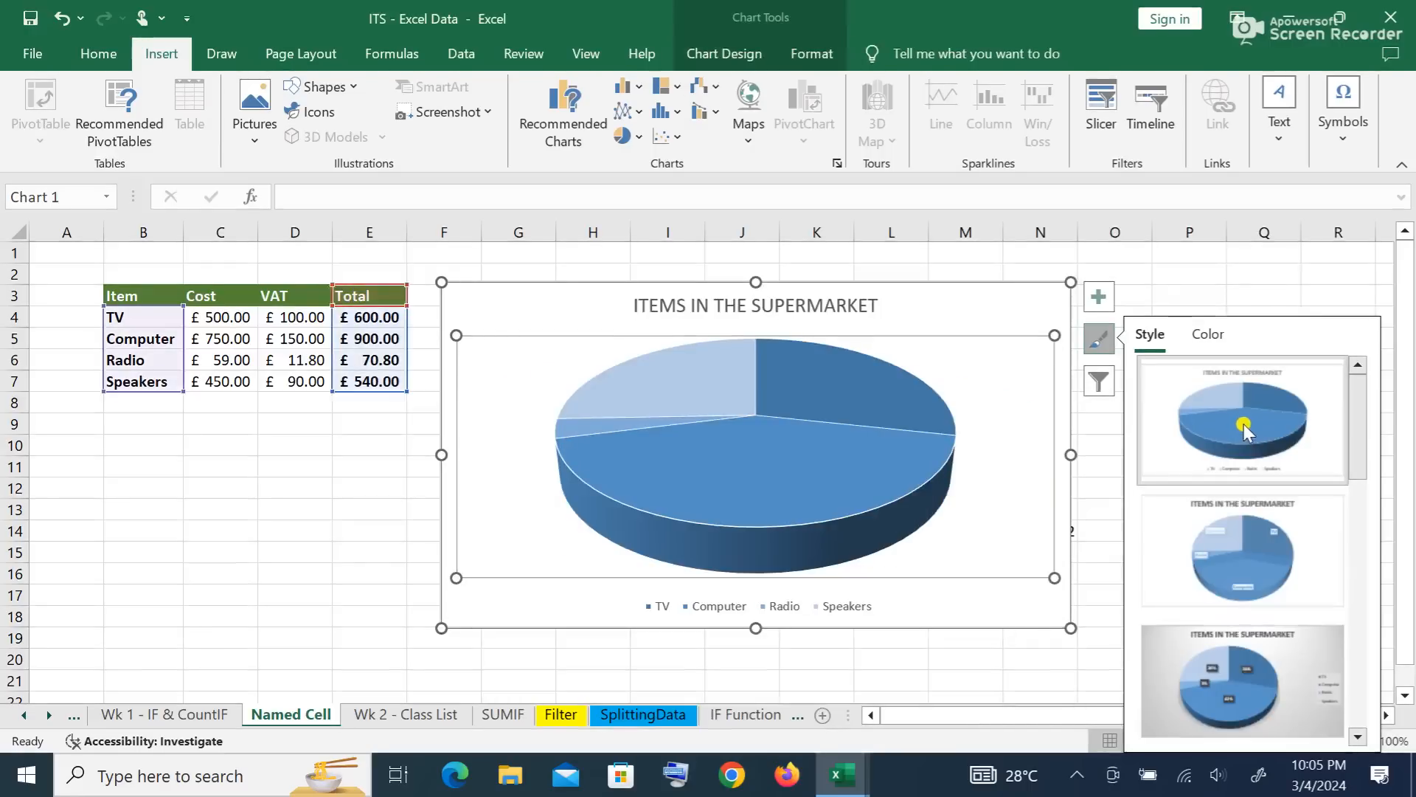
click(1232, 542)
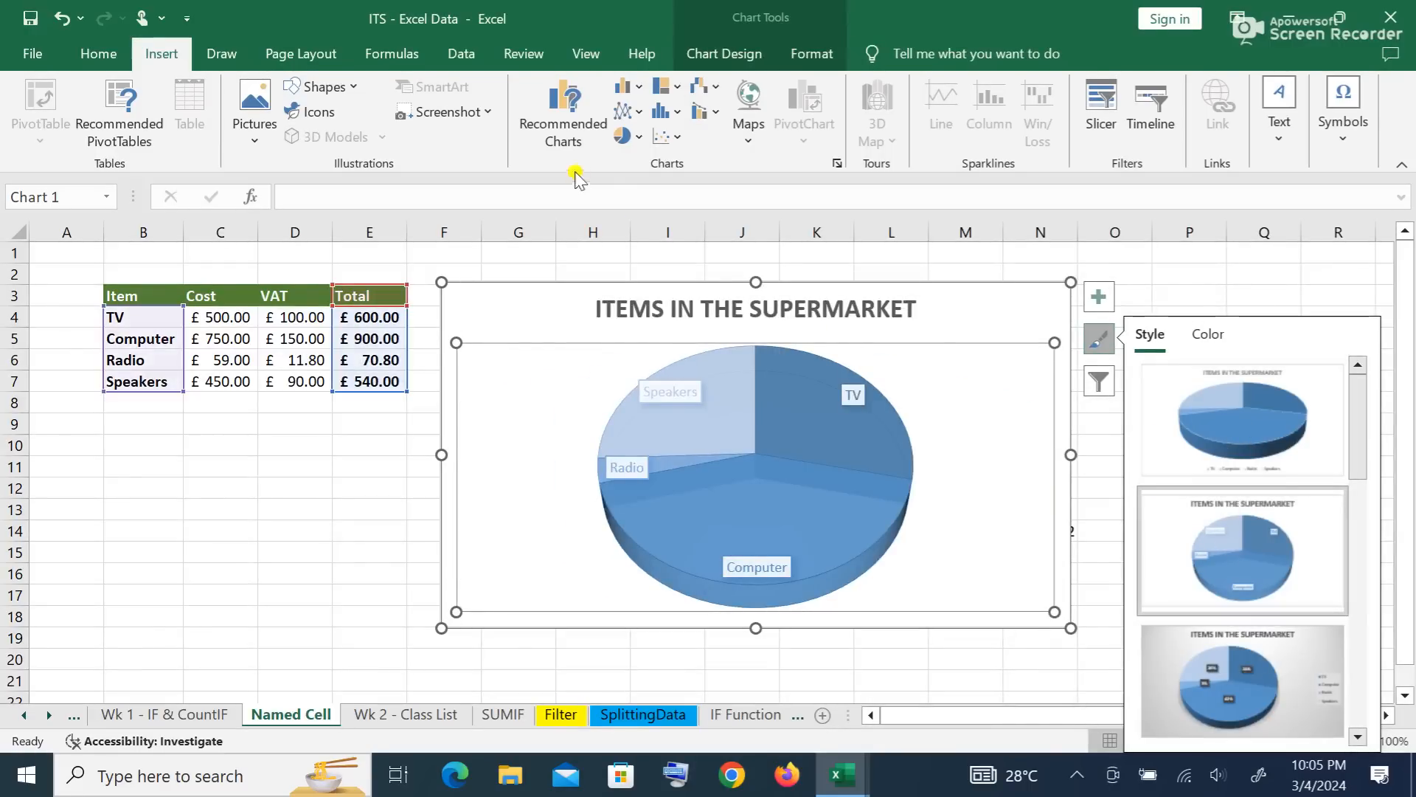
click(744, 57)
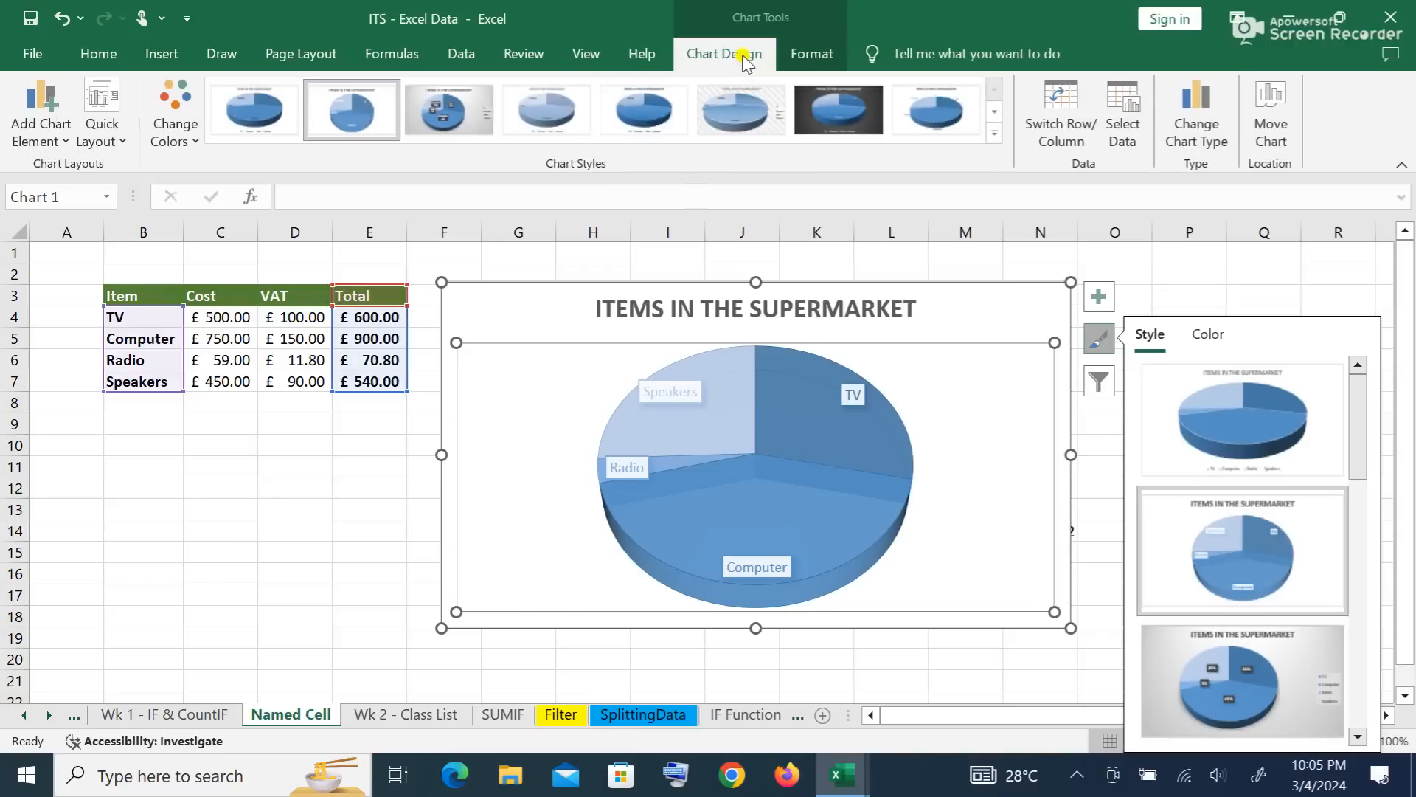
click(435, 114)
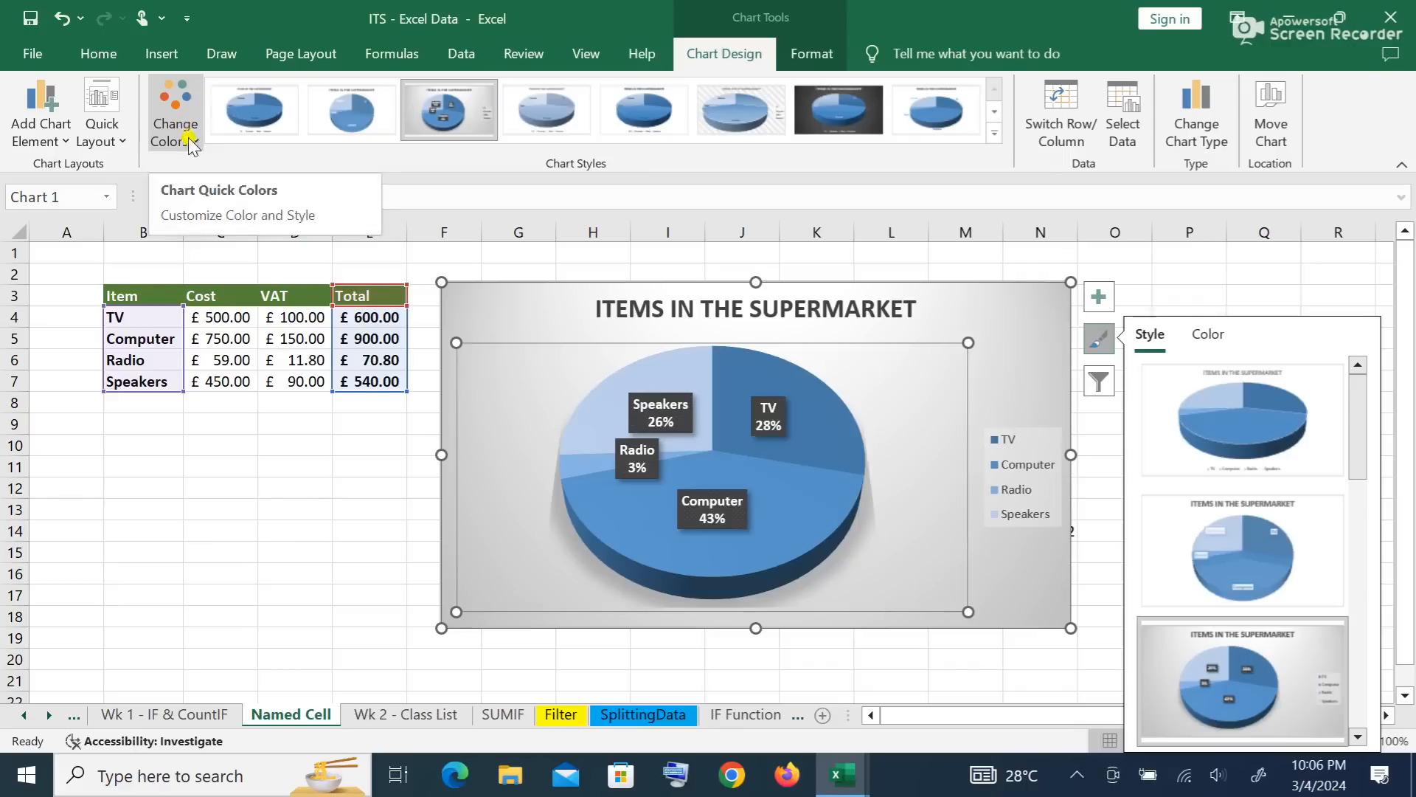
click(190, 136)
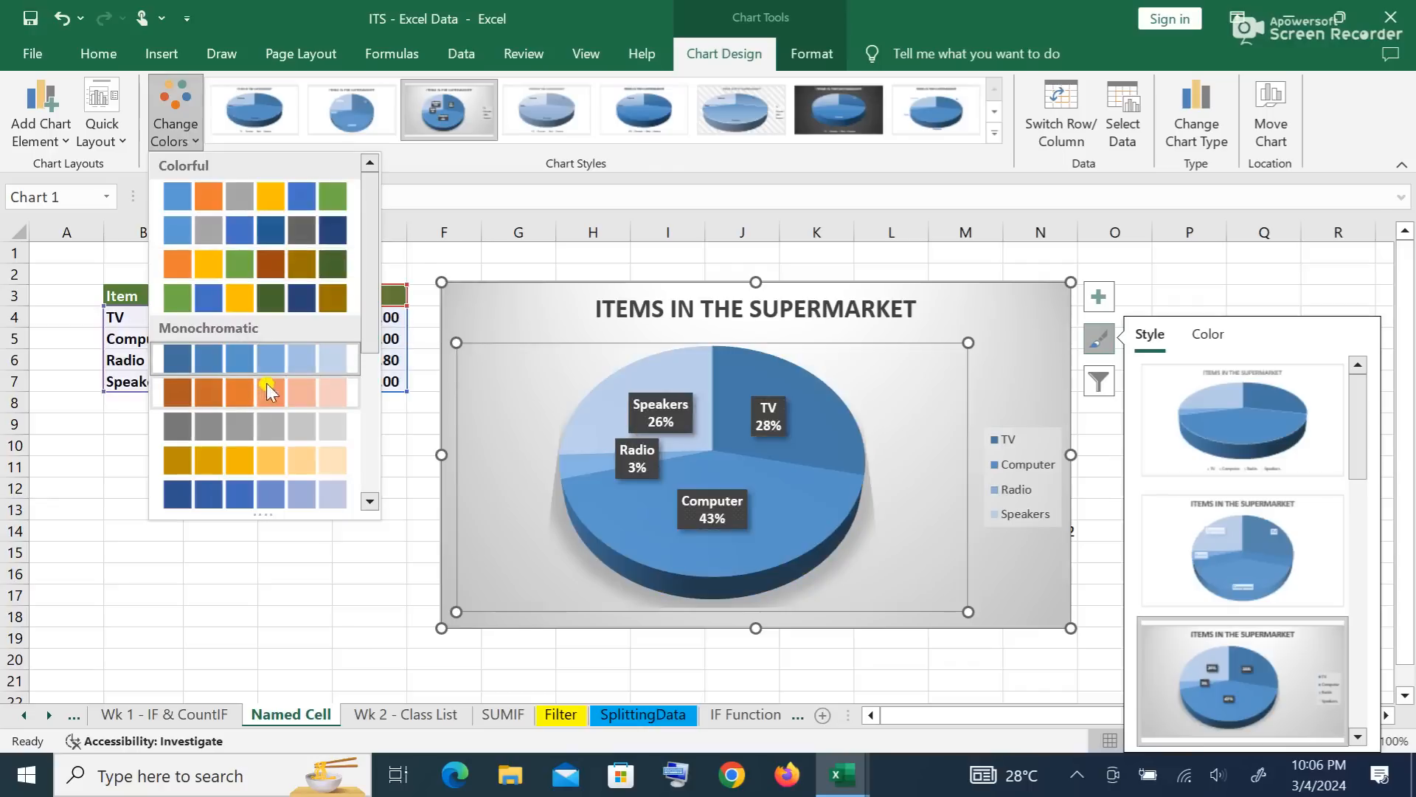
click(244, 262)
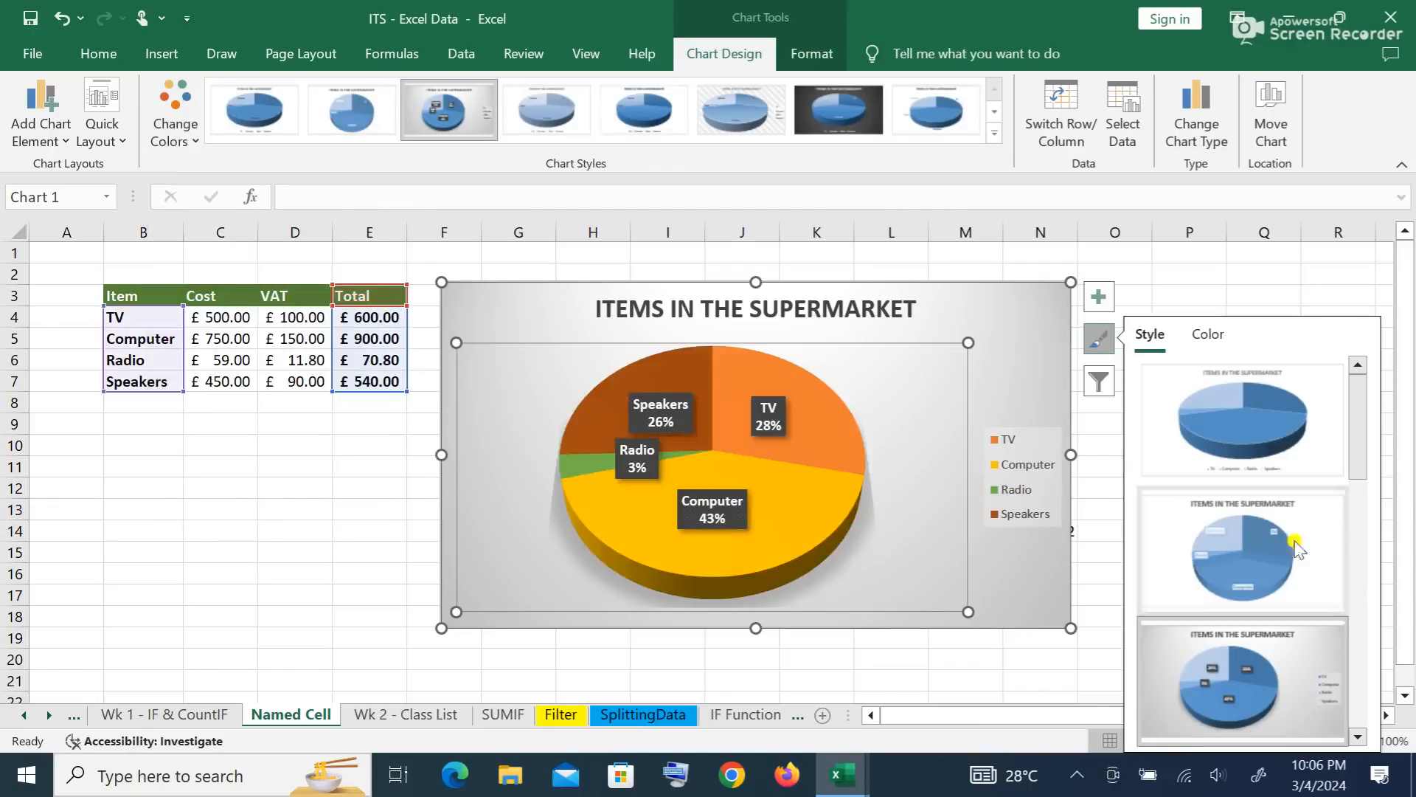
Step: Give the pie slices a black outline
drag(1353, 411, 1353, 559)
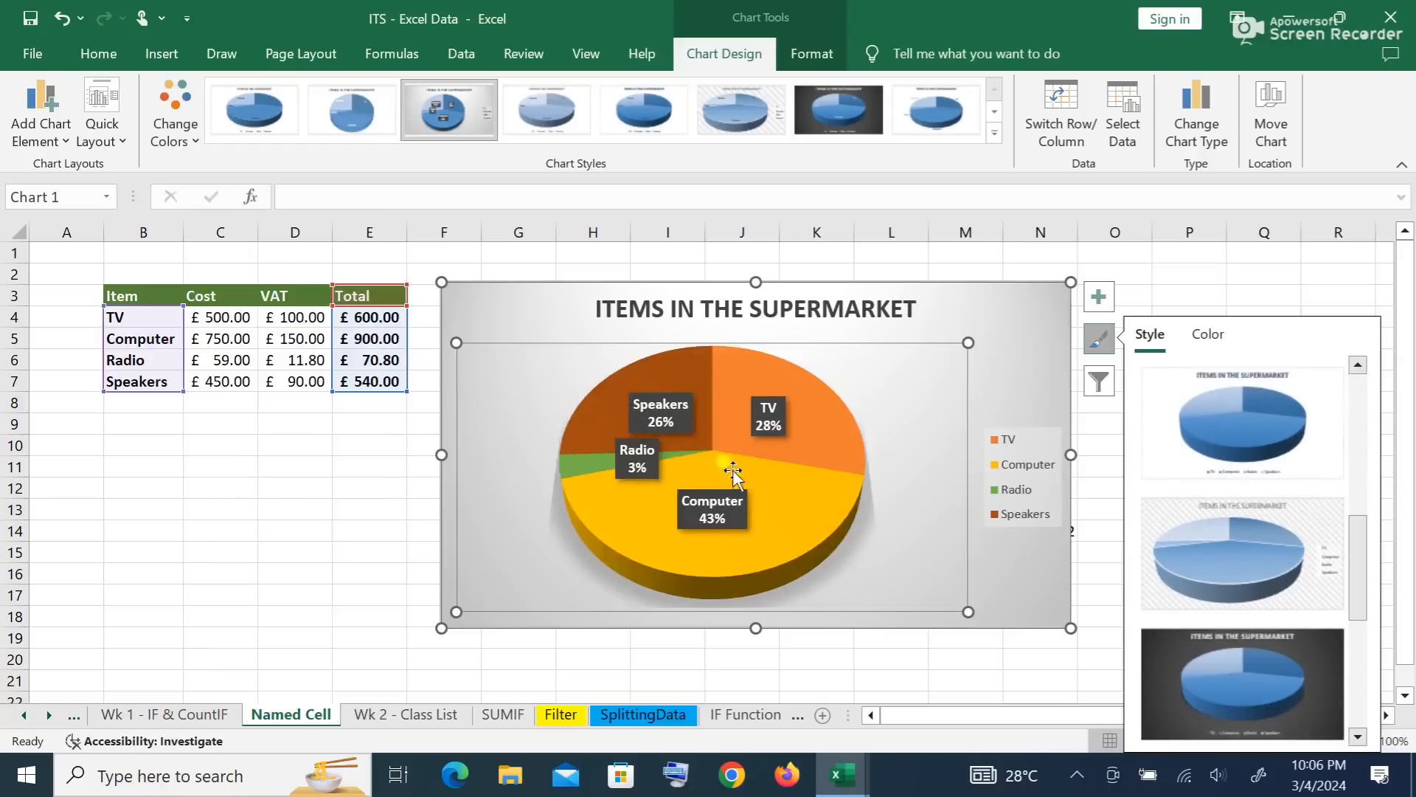
right_click(816, 418)
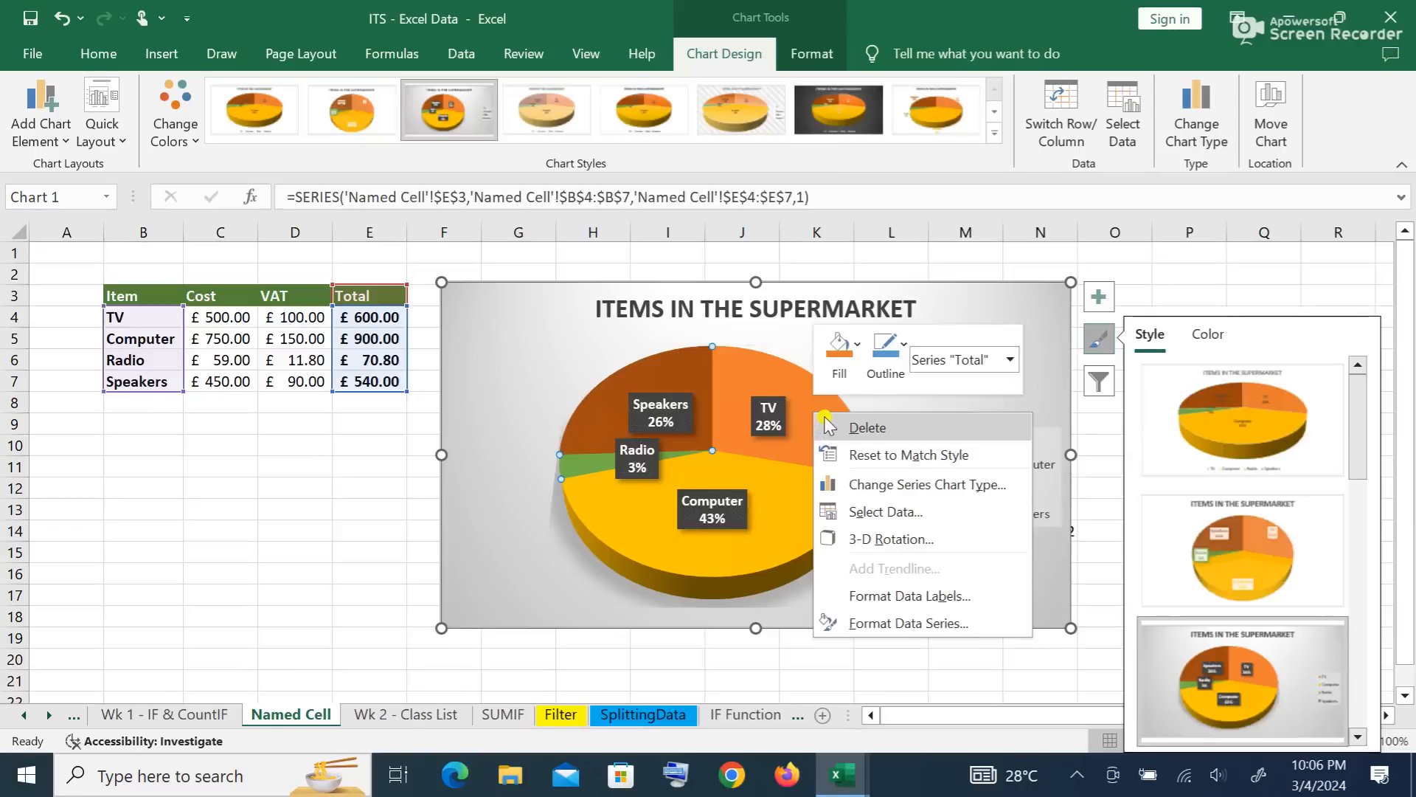
click(860, 351)
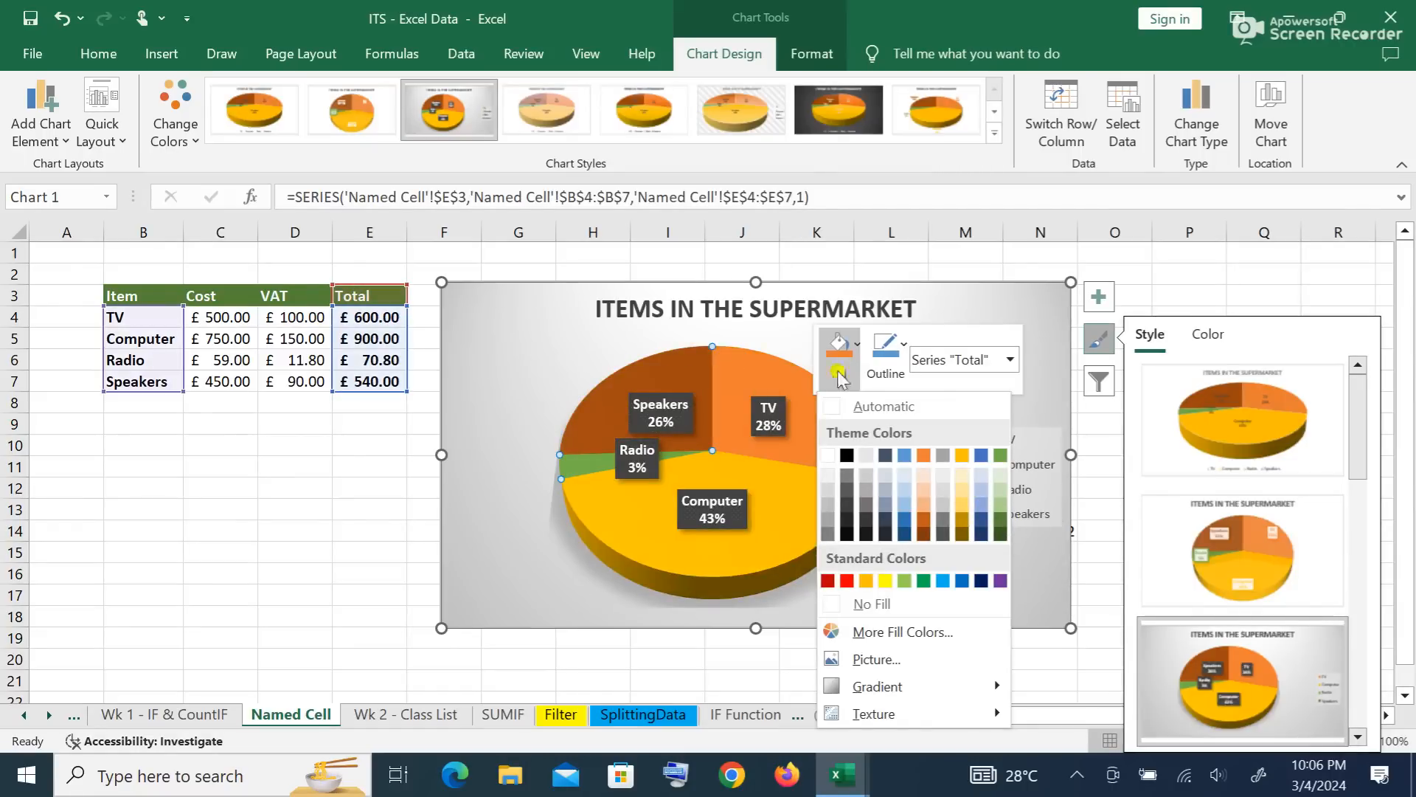
click(905, 350)
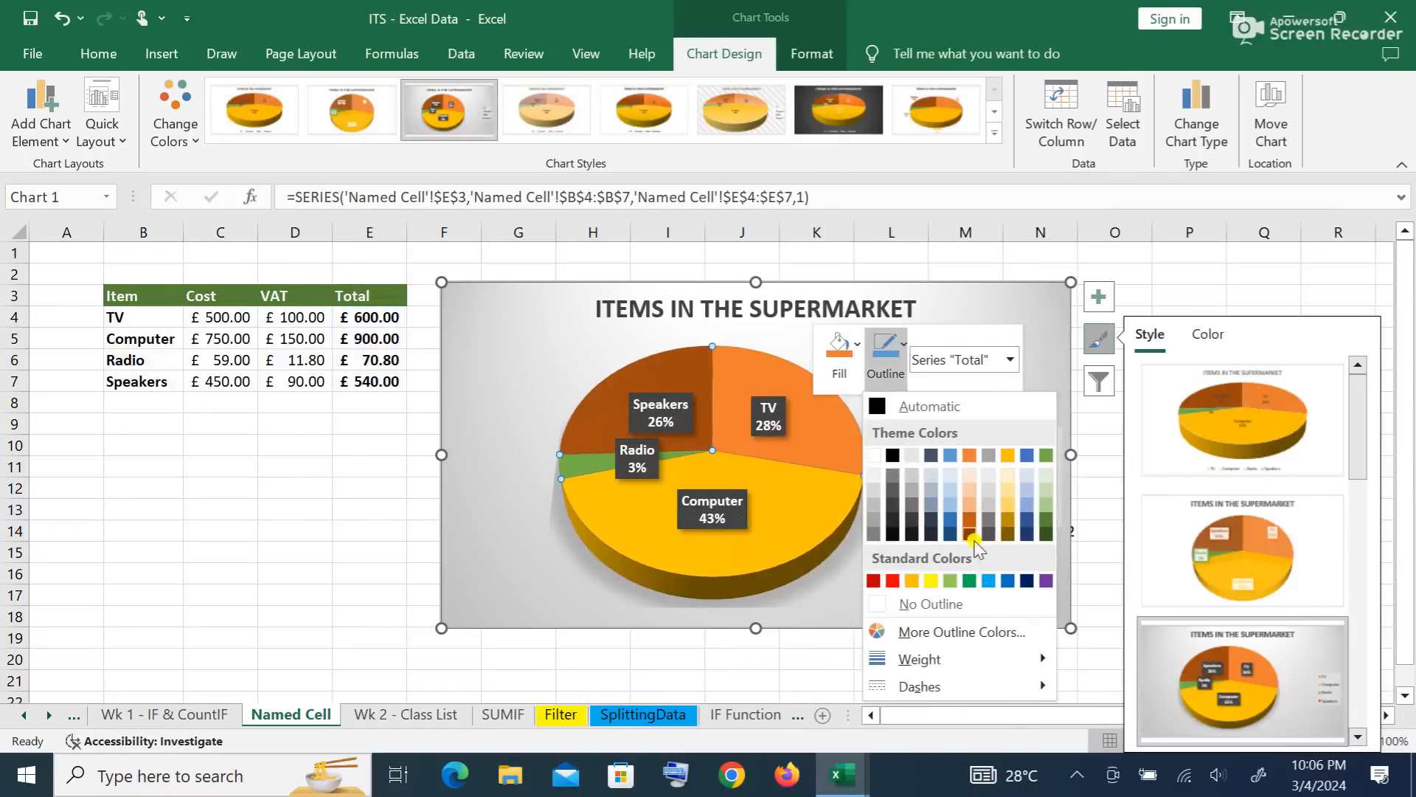
click(915, 533)
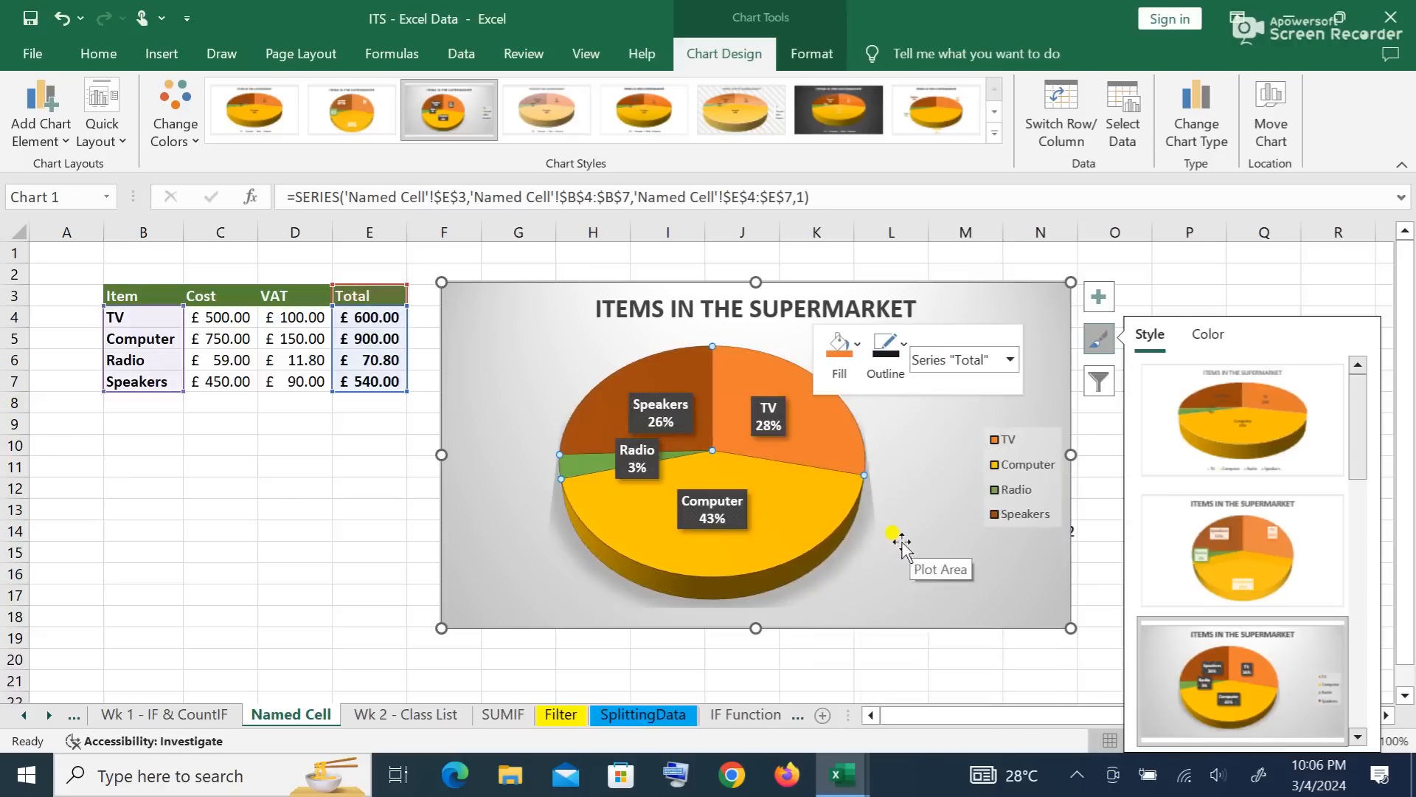
click(936, 493)
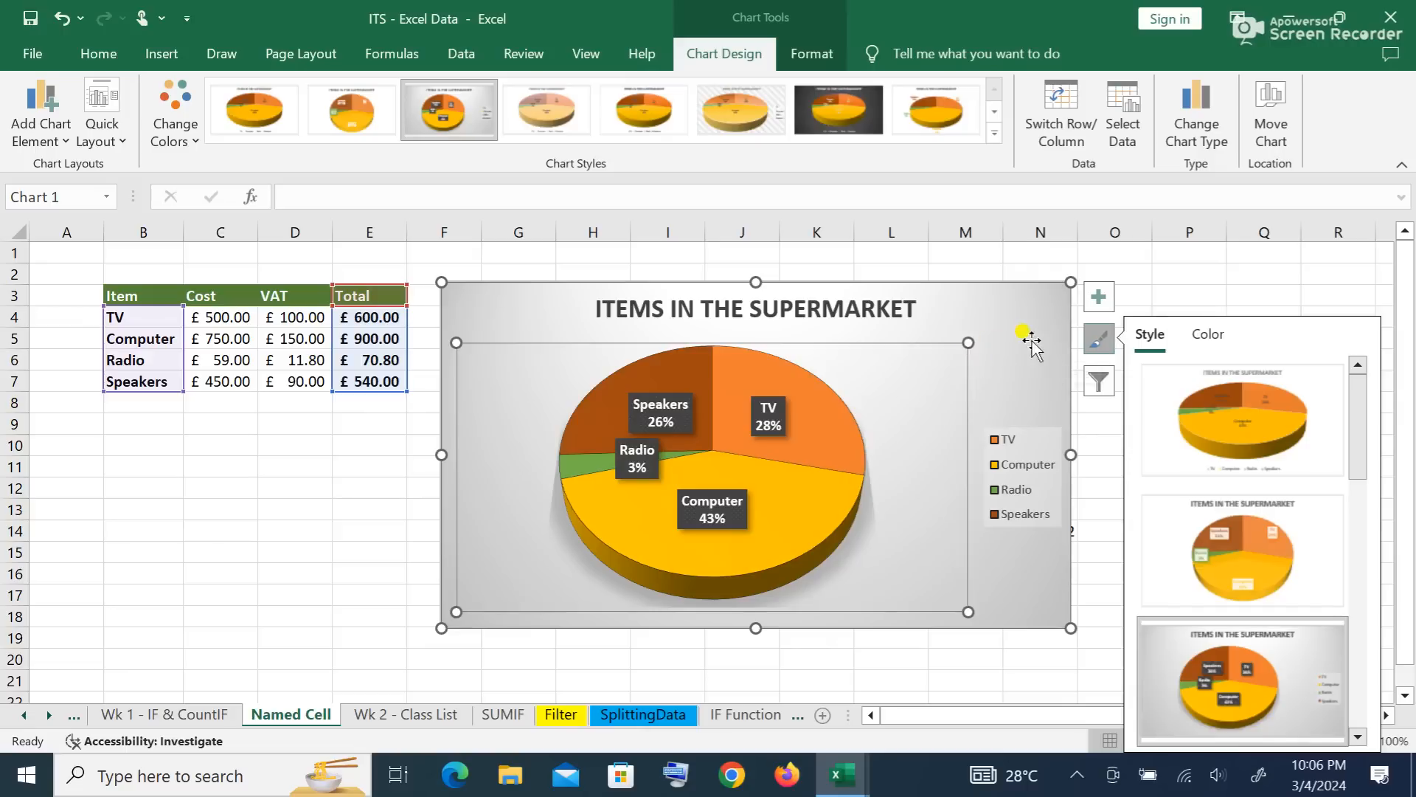
Step: Copy the finished 3-D pie chart to the clipboard
click(801, 416)
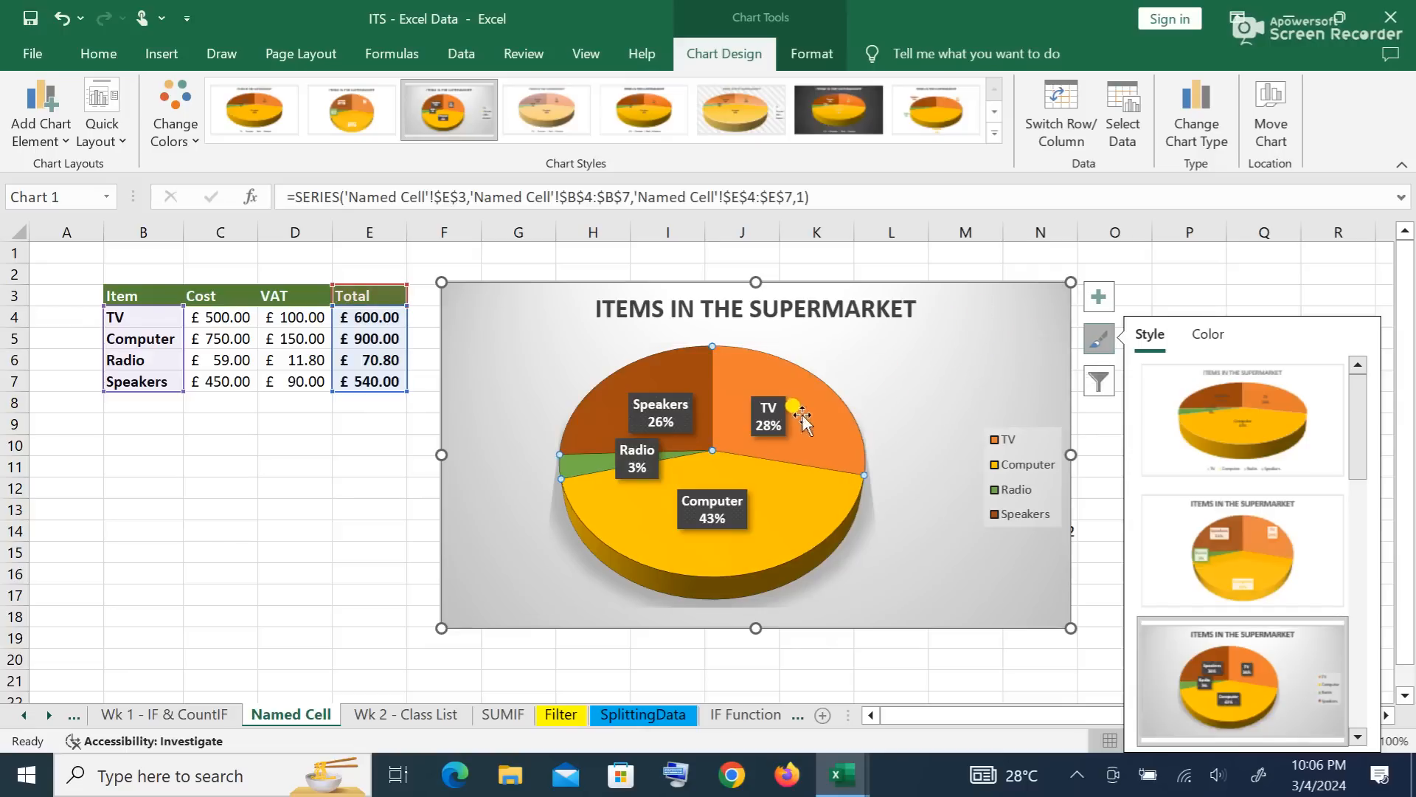
right_click(962, 303)
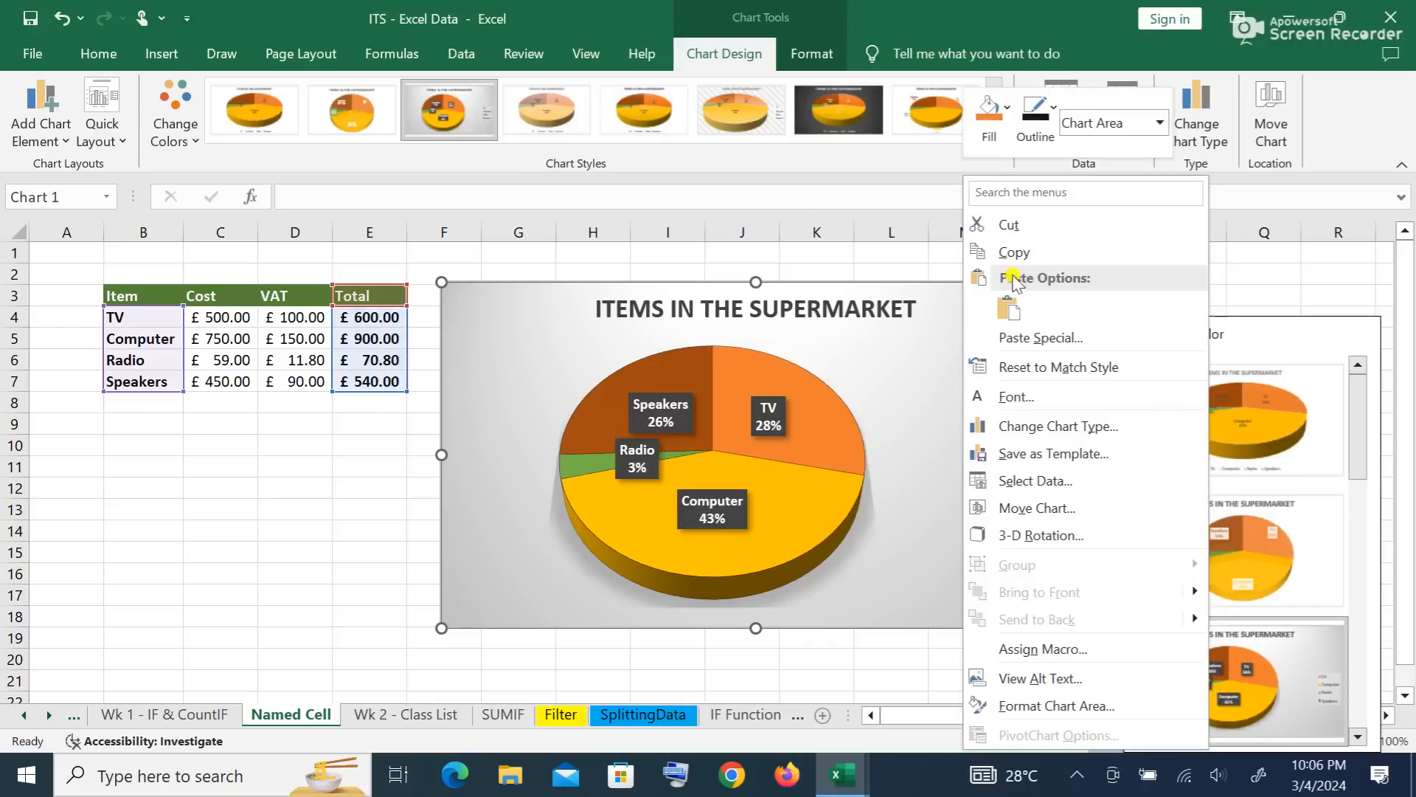
click(1016, 255)
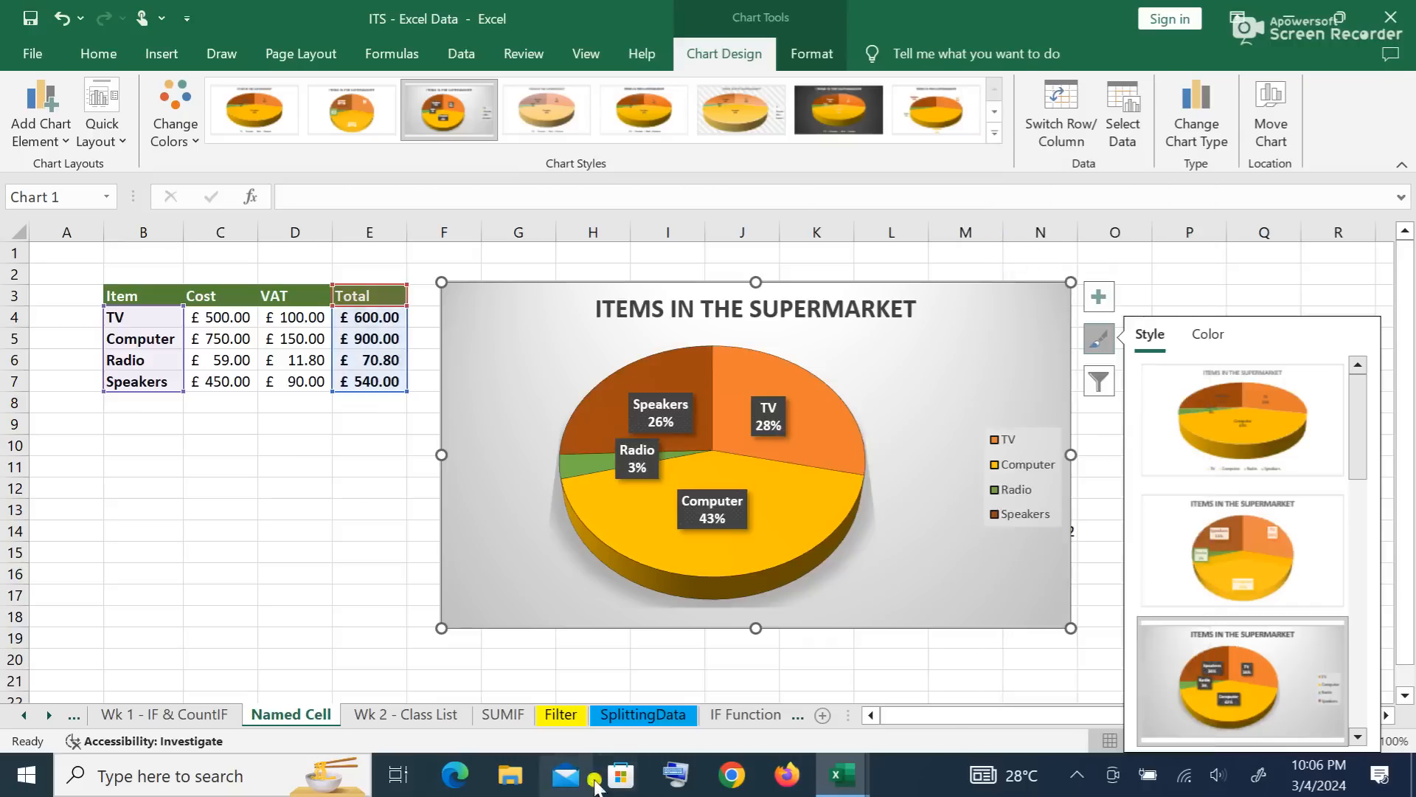
Step: Search Windows for 'WO' and launch Microsoft Word
click(212, 781)
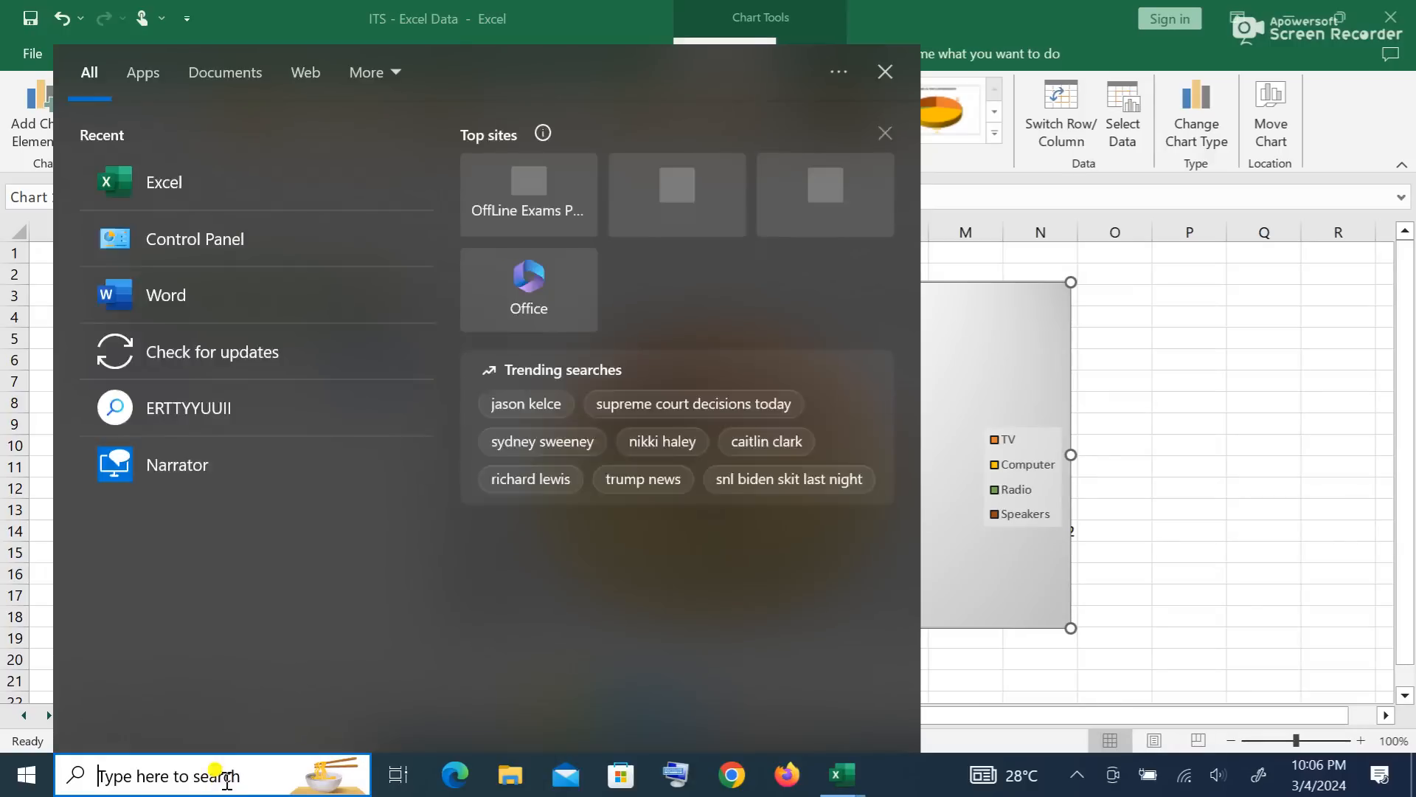
text(WO)
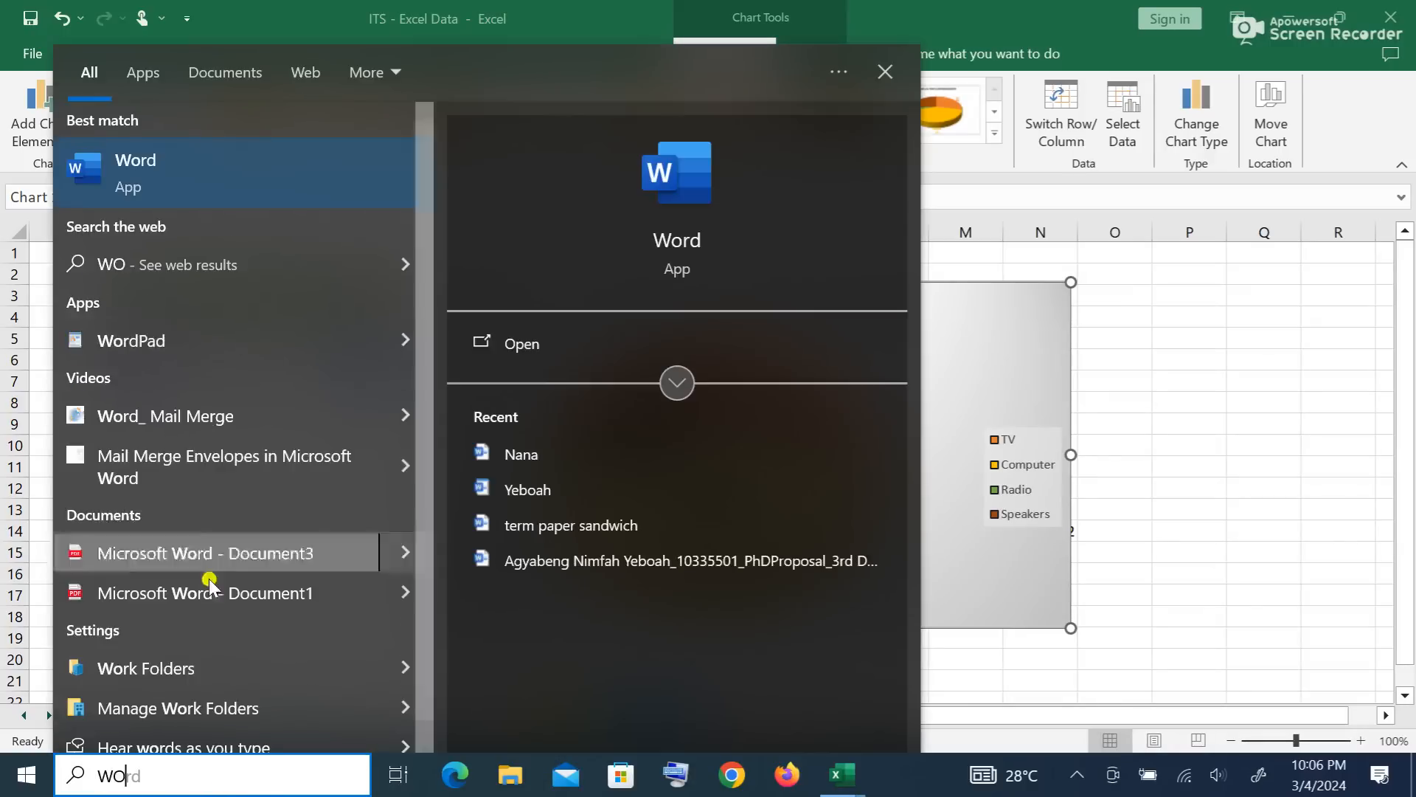
click(233, 176)
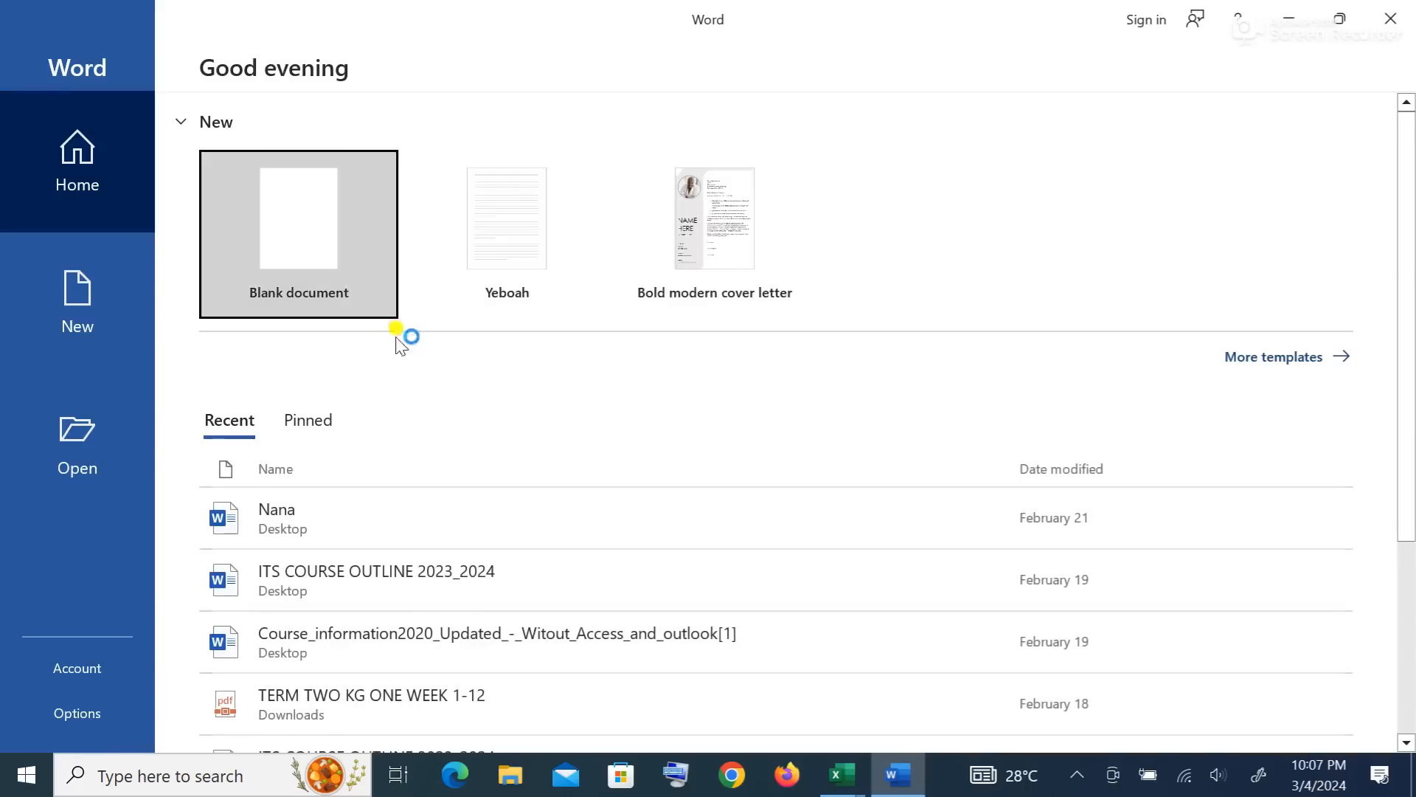
Step: Paste the ITEMS IN THE SUPERMARKET pie chart into a blank document and enlarge it slightly
click(296, 229)
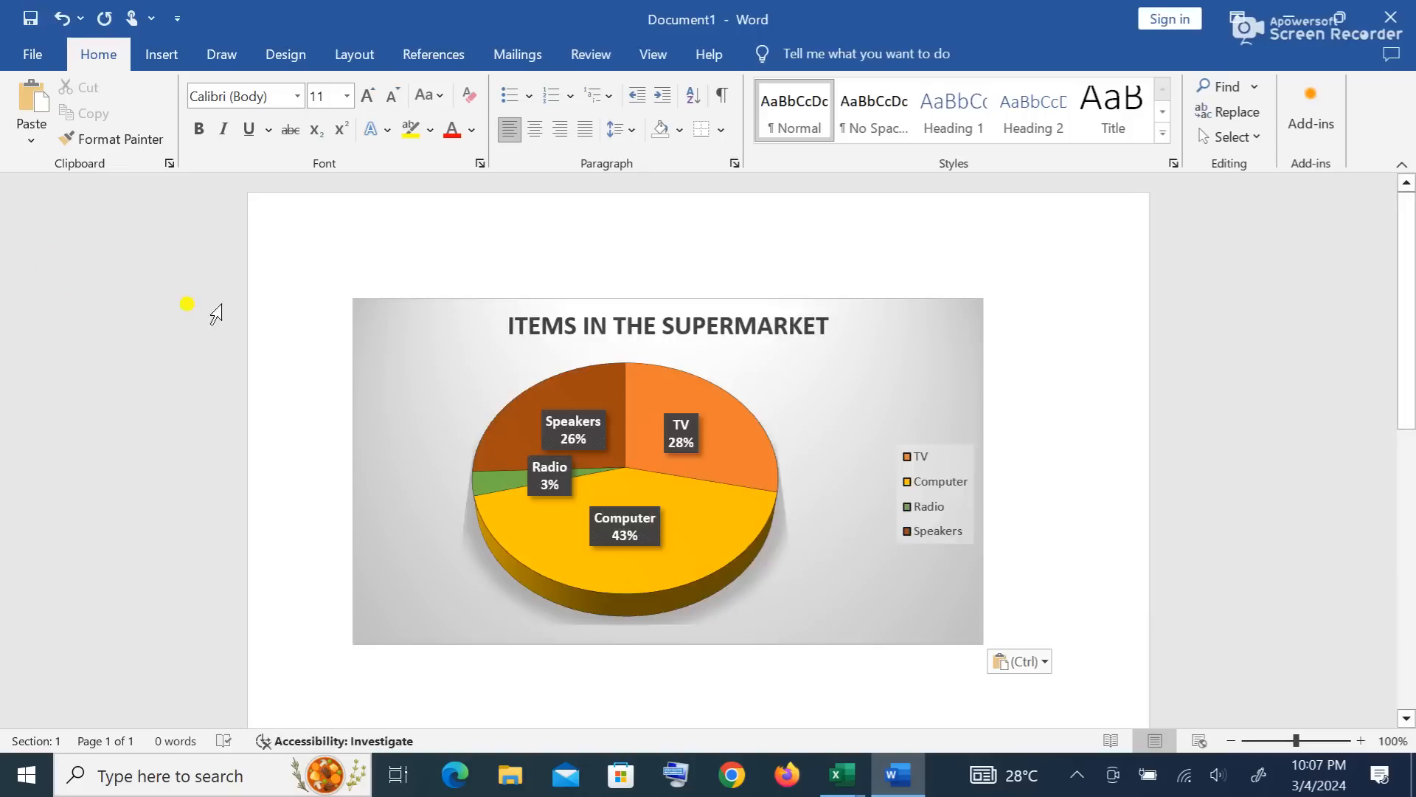
key(ctrl+z)
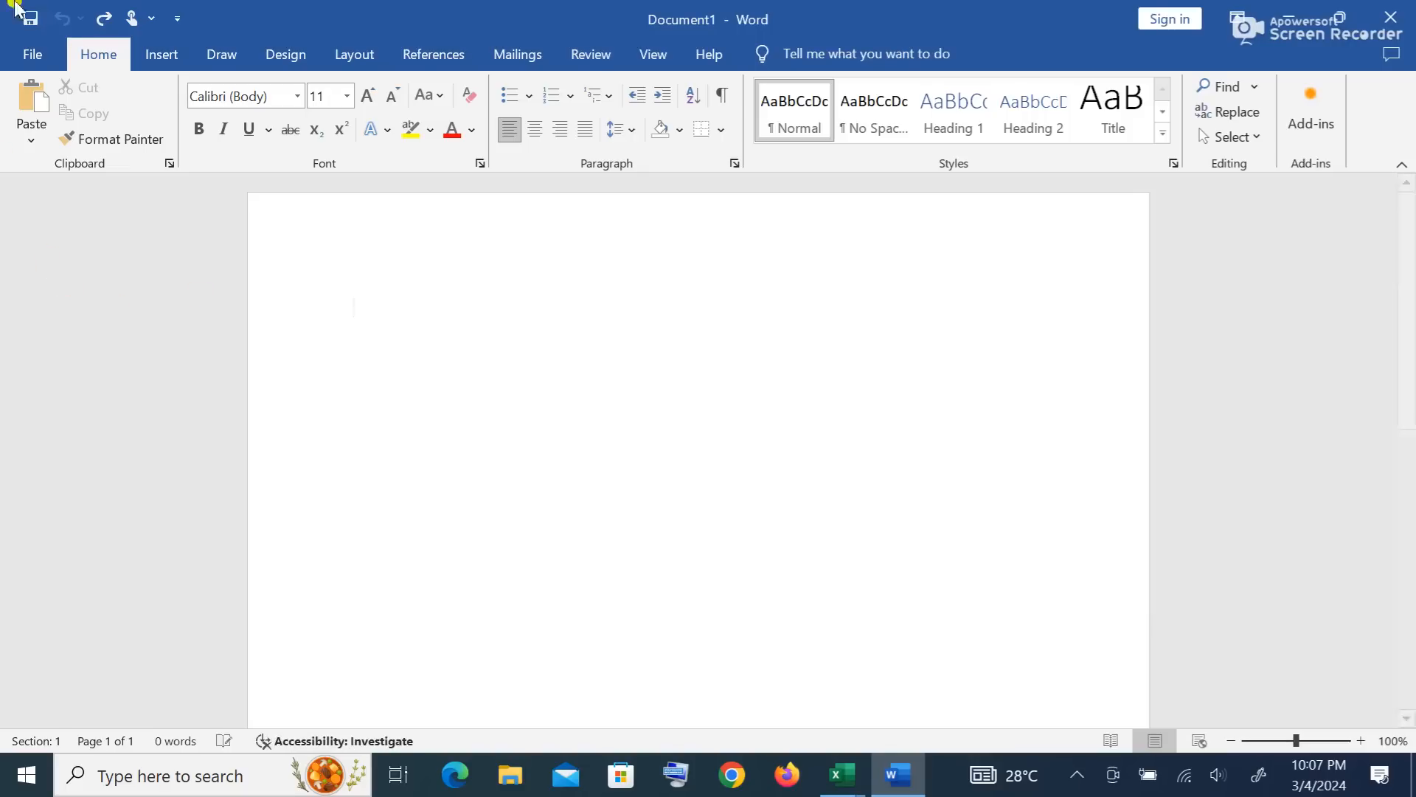
click(32, 100)
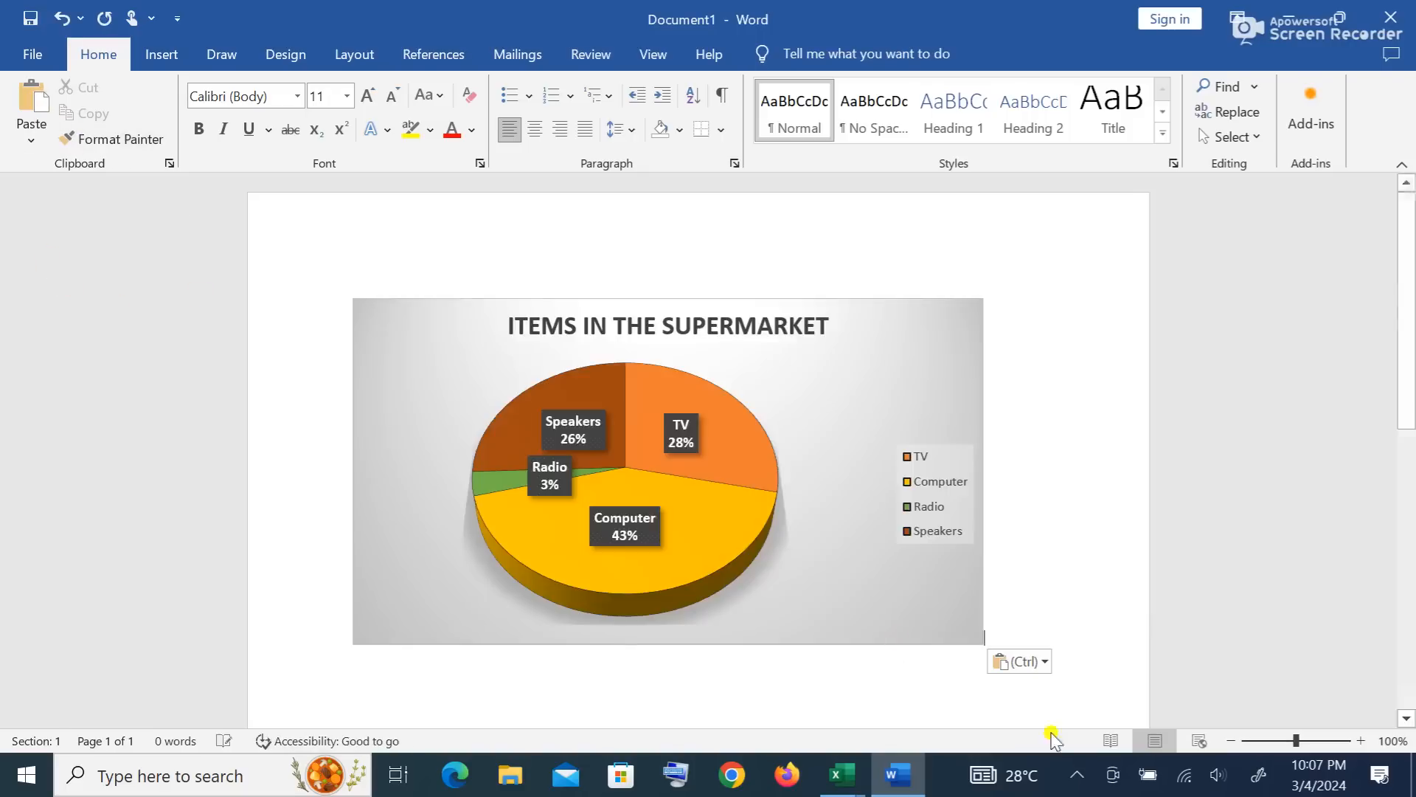
click(942, 588)
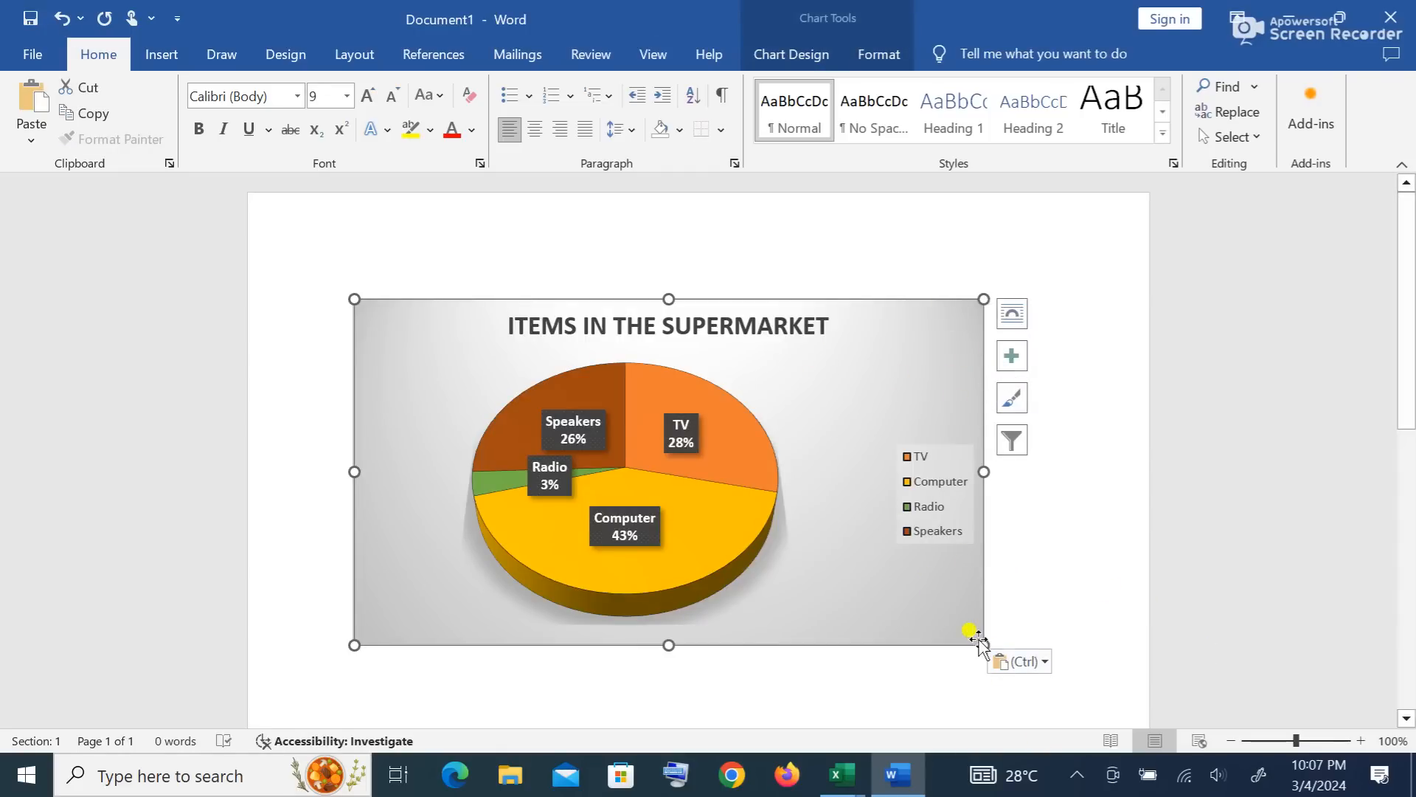
drag(983, 642, 1034, 664)
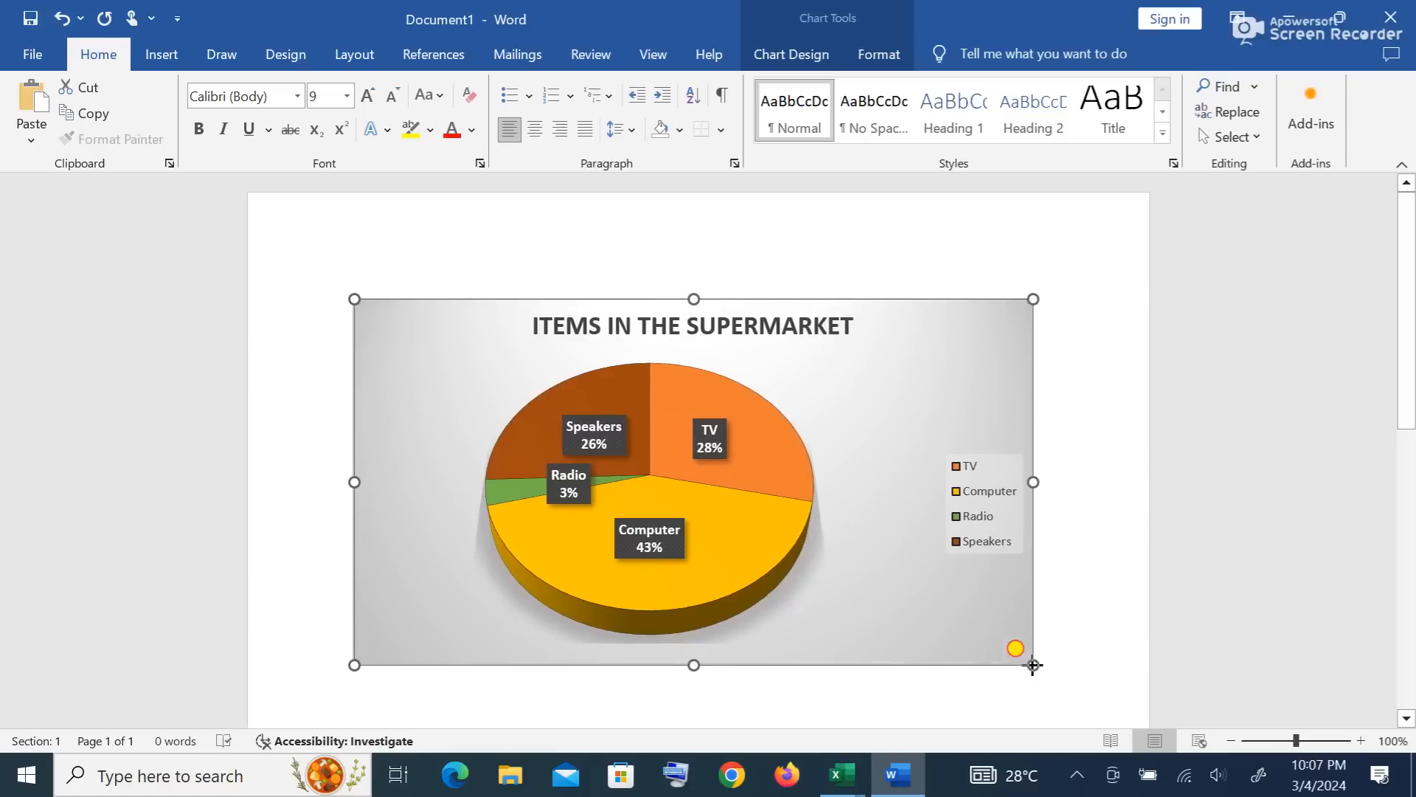